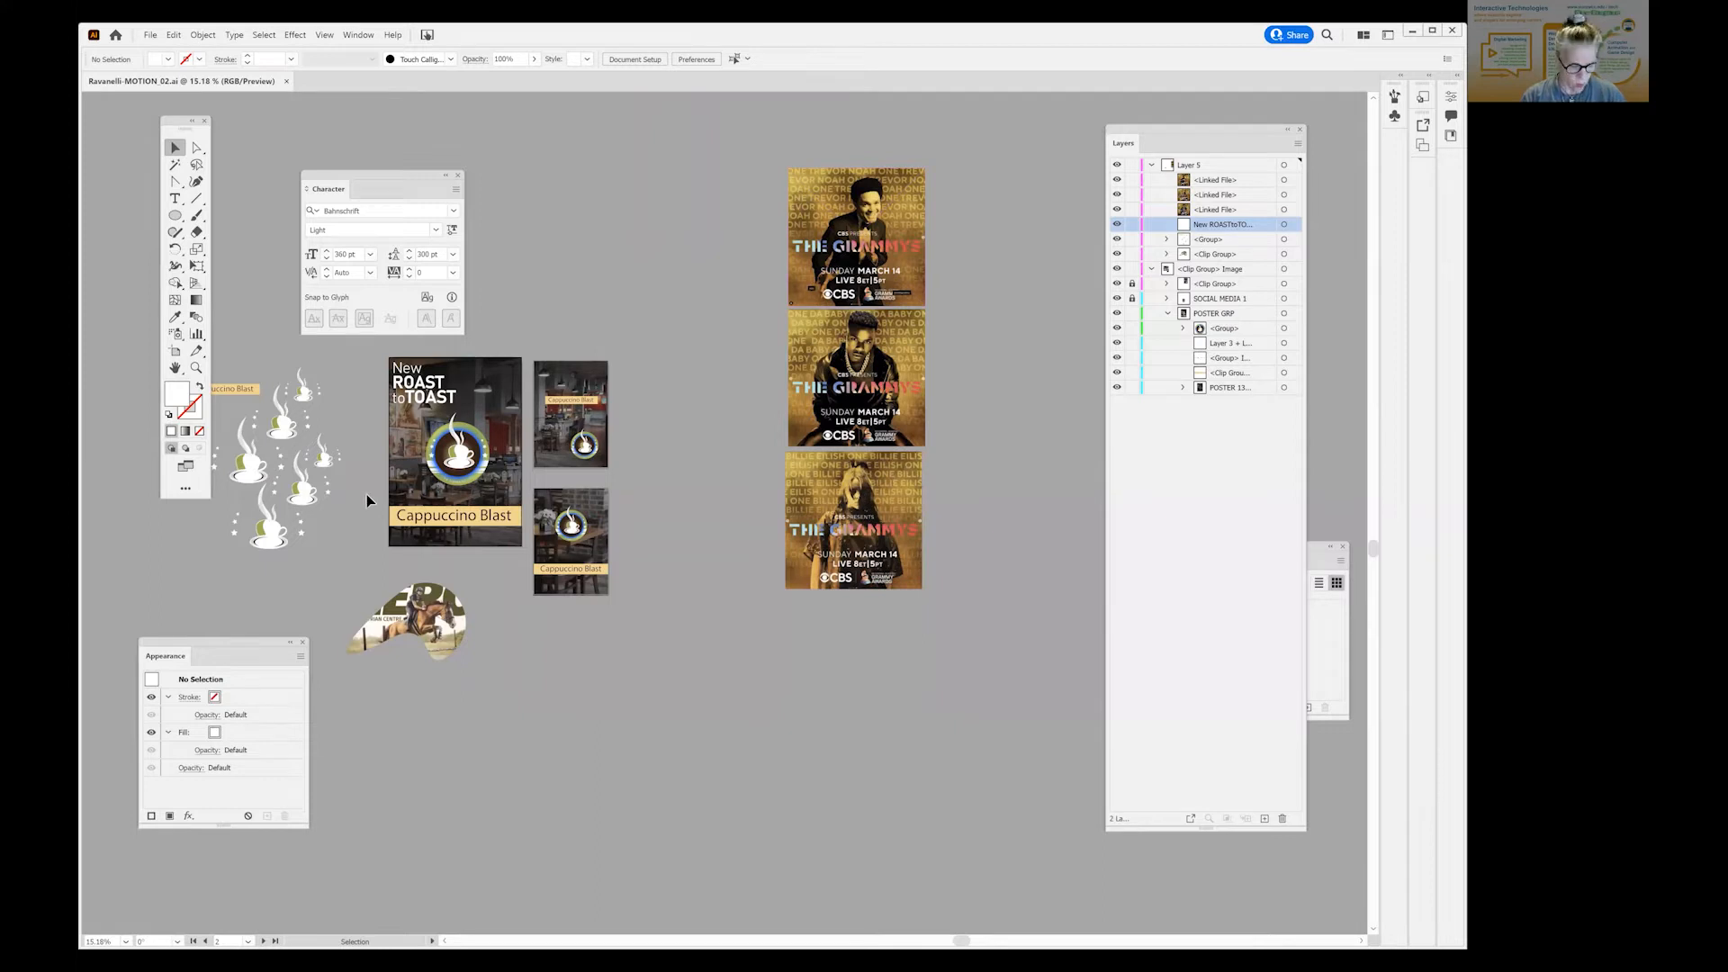
Examine the large Cappuccino Blast poster and its two smaller versions up close.
key(z)
click(459, 435)
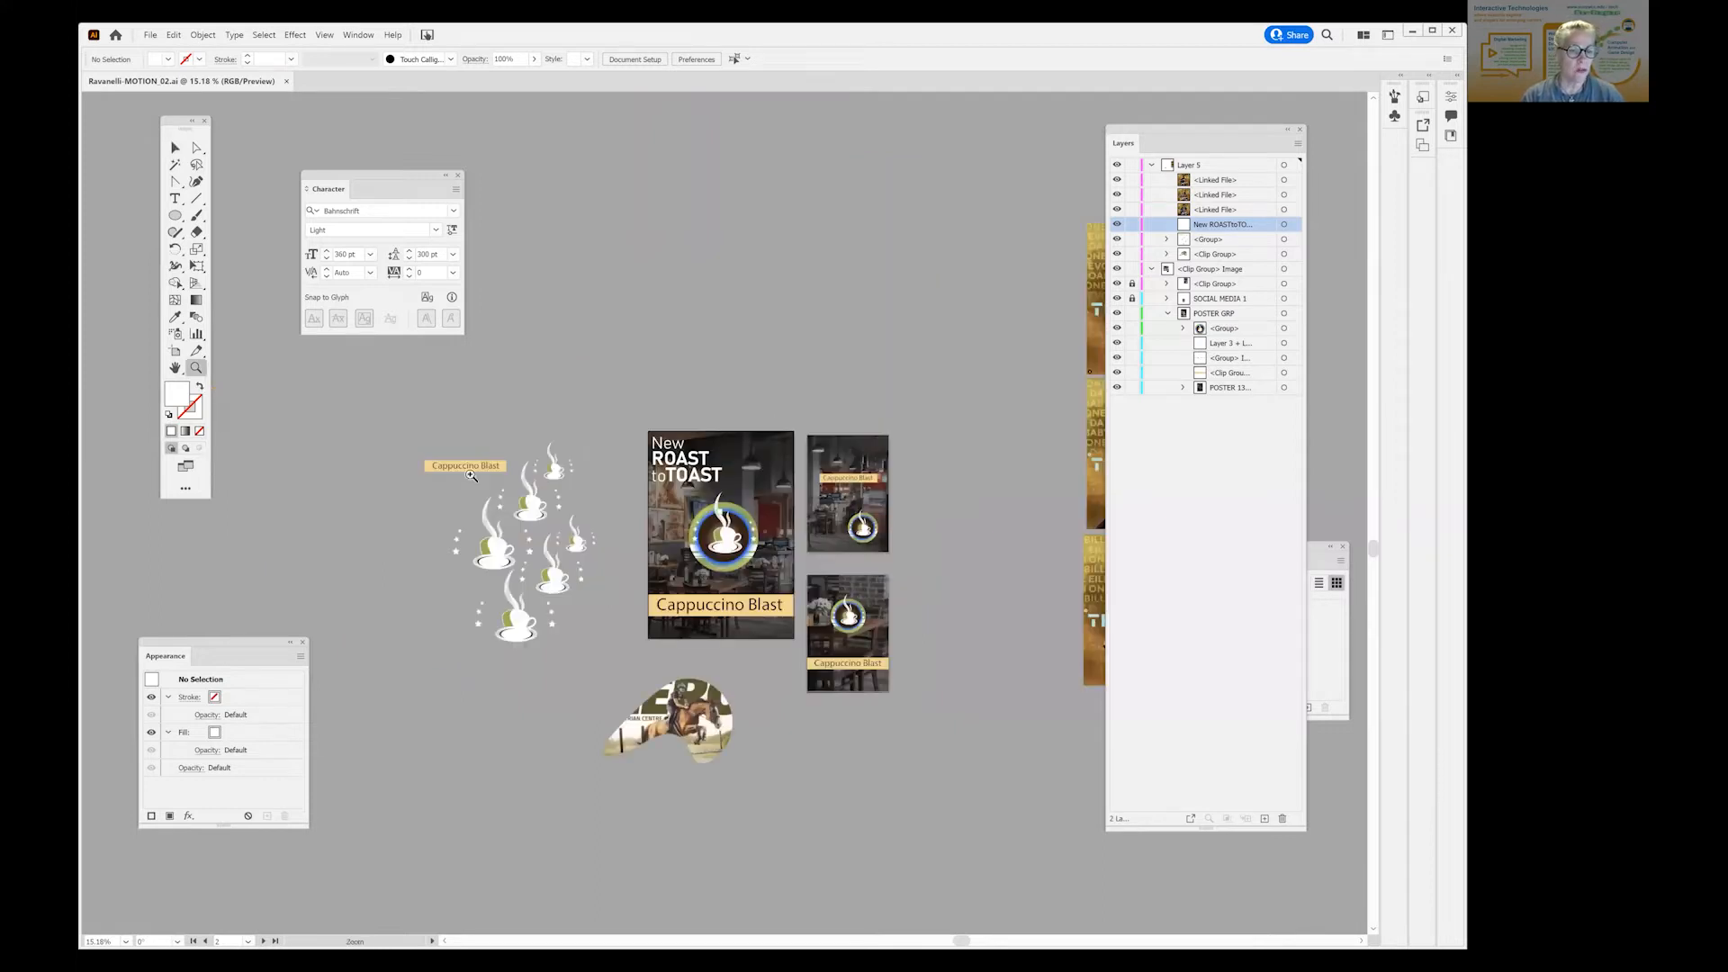
click(730, 546)
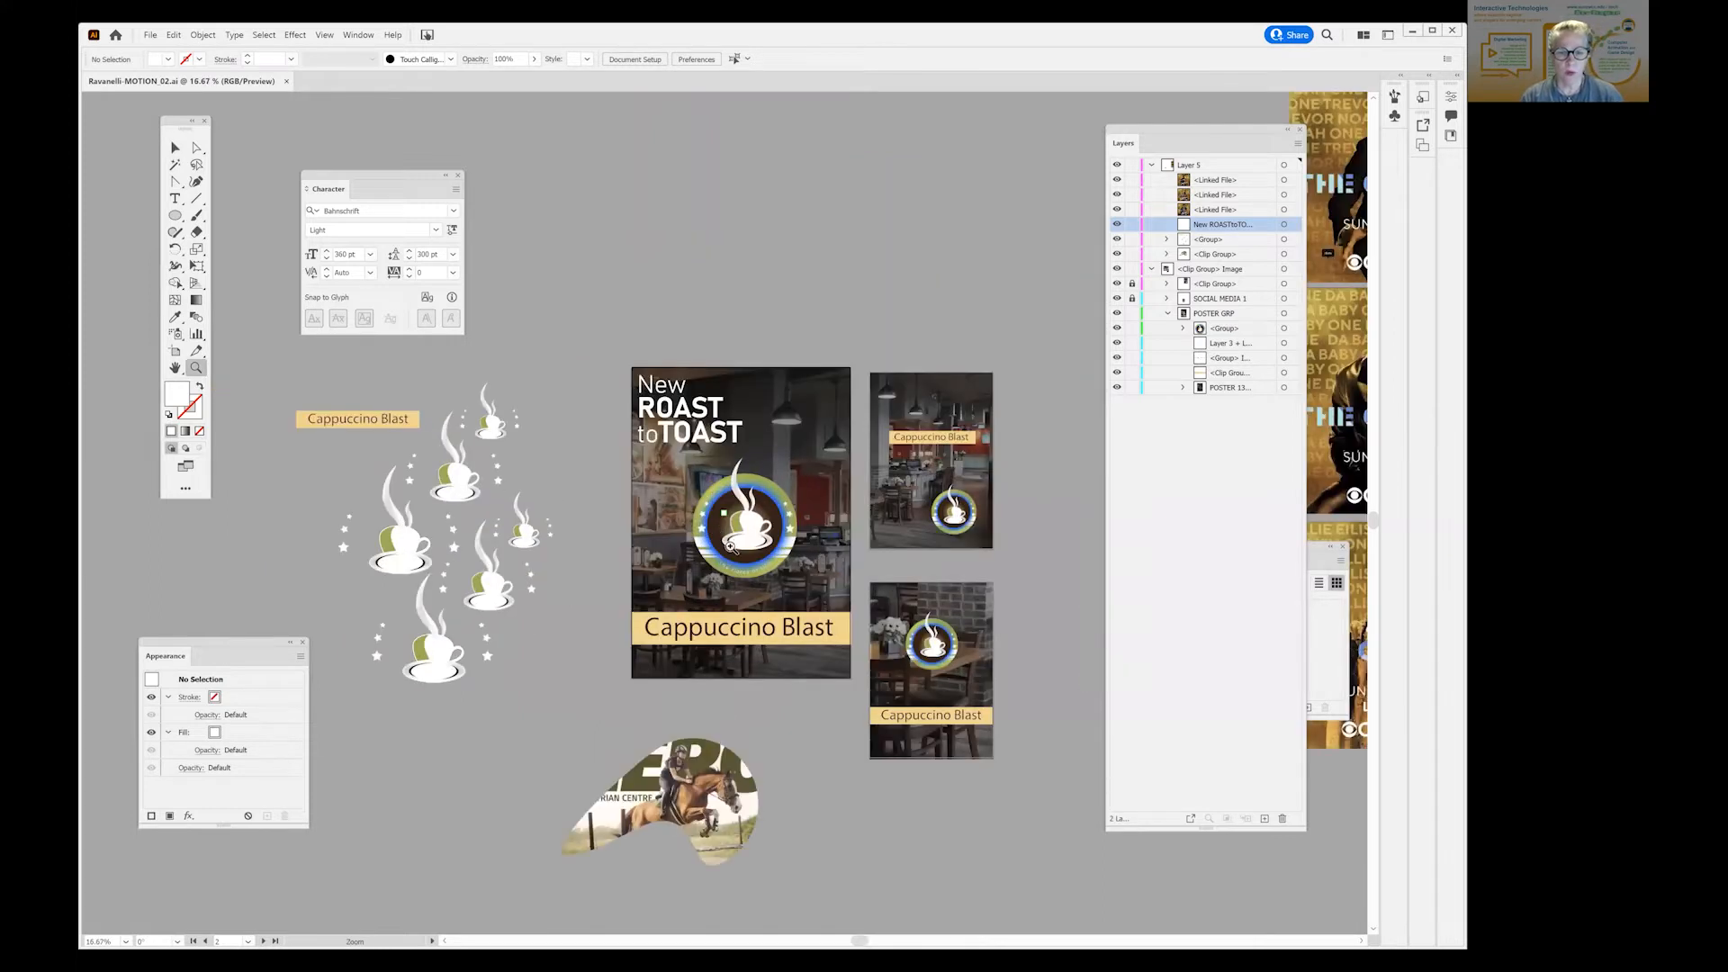
click(829, 526)
click(862, 491)
drag(920, 492, 1051, 515)
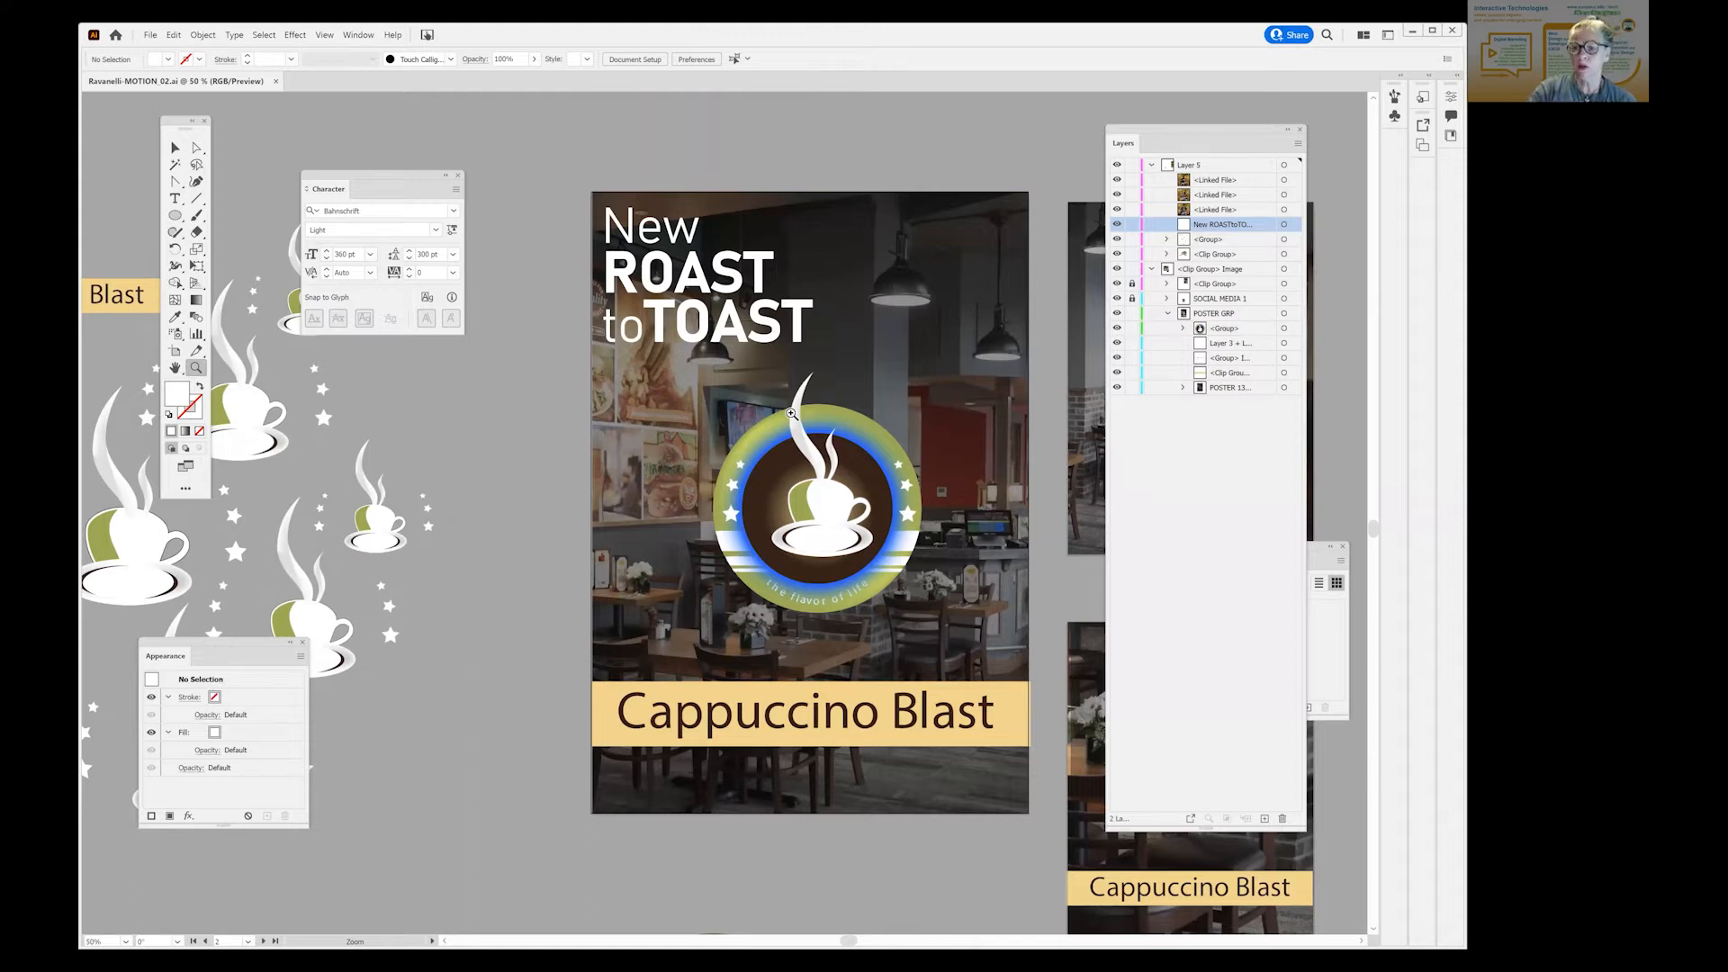
key(space)
drag(885, 491, 477, 457)
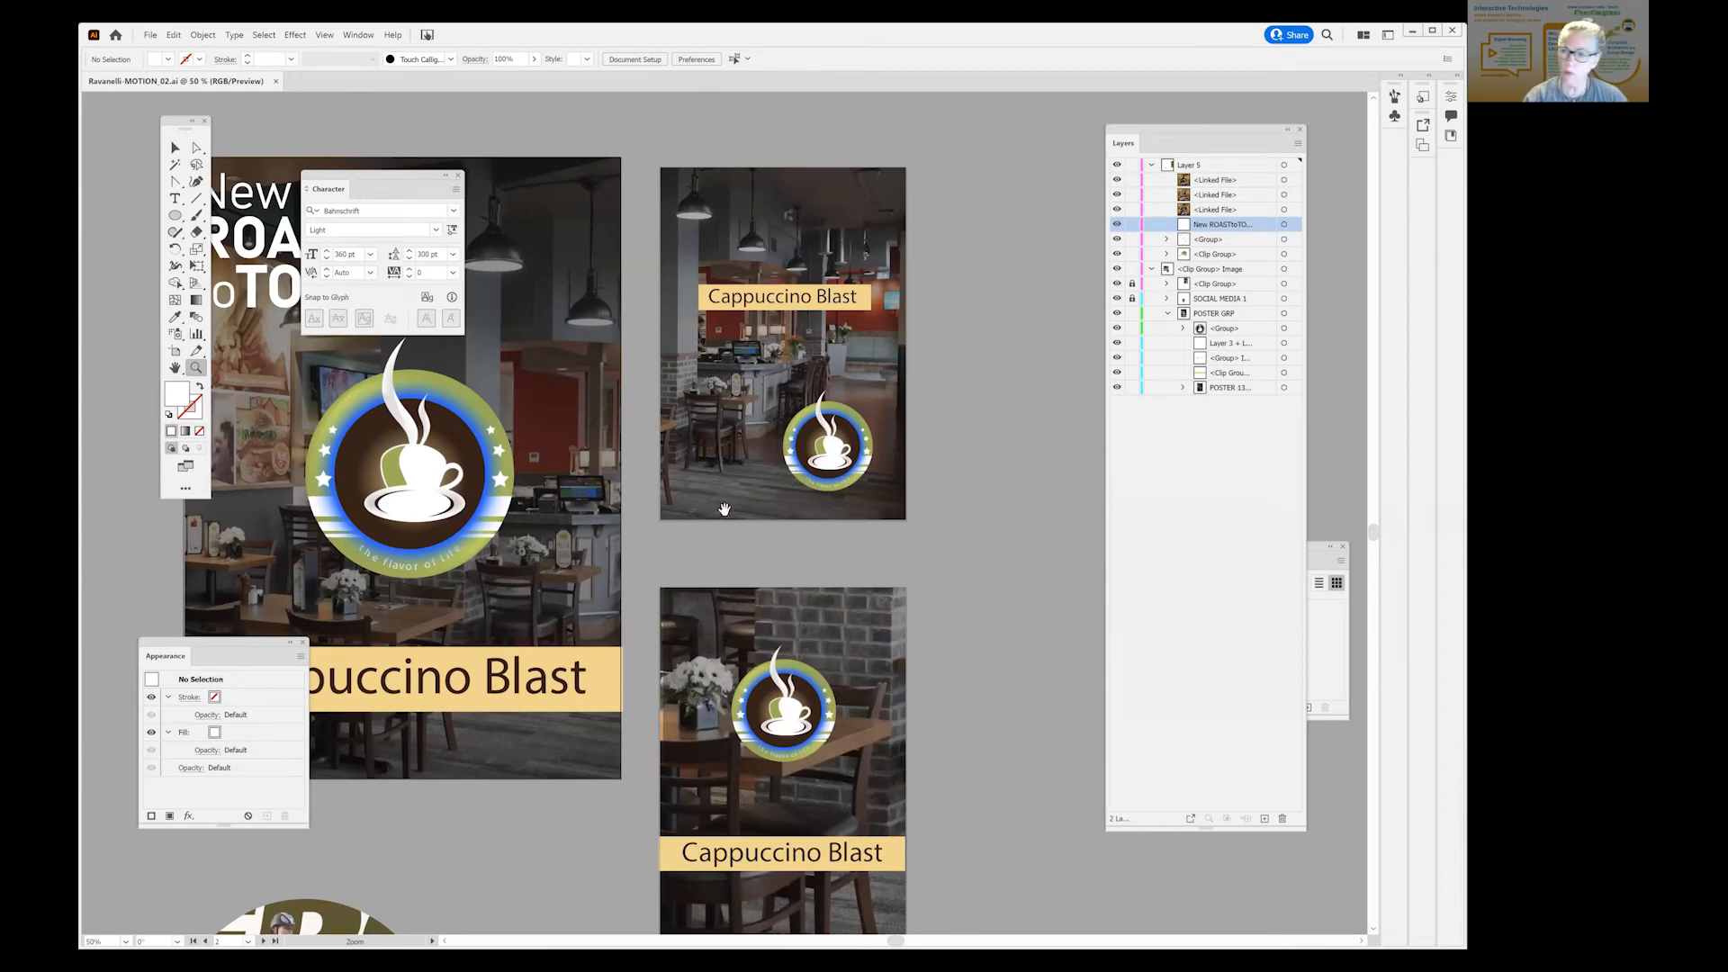
key(space)
drag(718, 517, 815, 542)
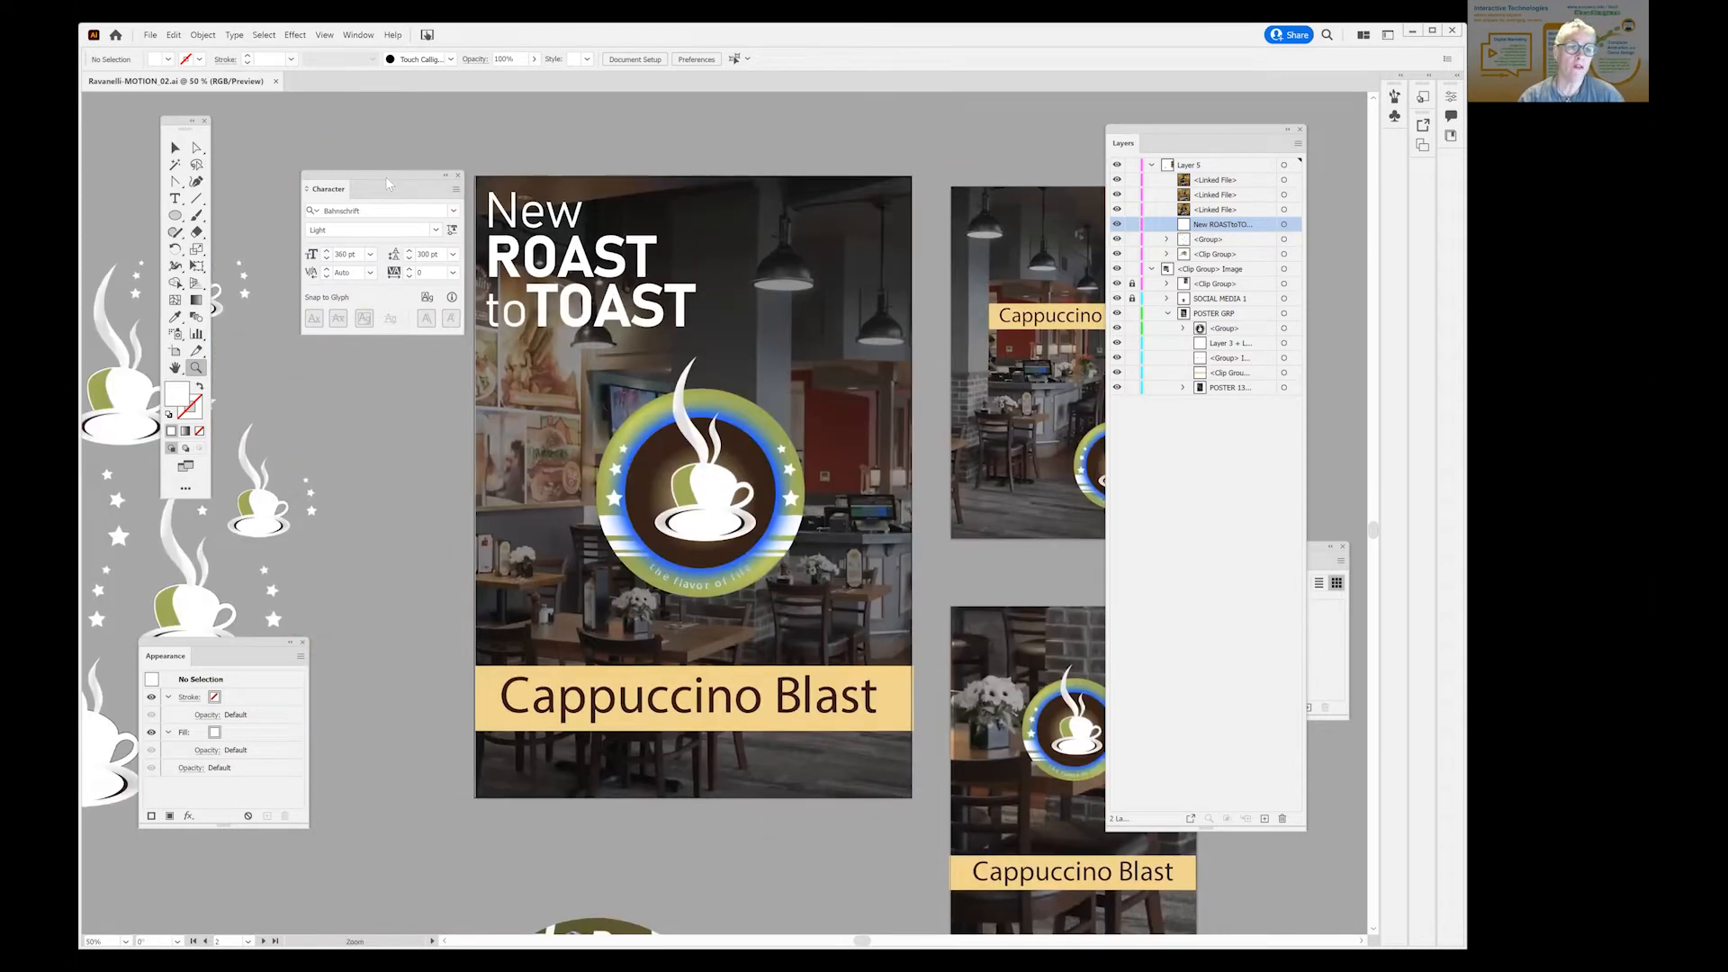
Shift the Character panel off the large poster and inspect the horse-and-rider image clipped to a curved shape.
drag(385, 176, 344, 124)
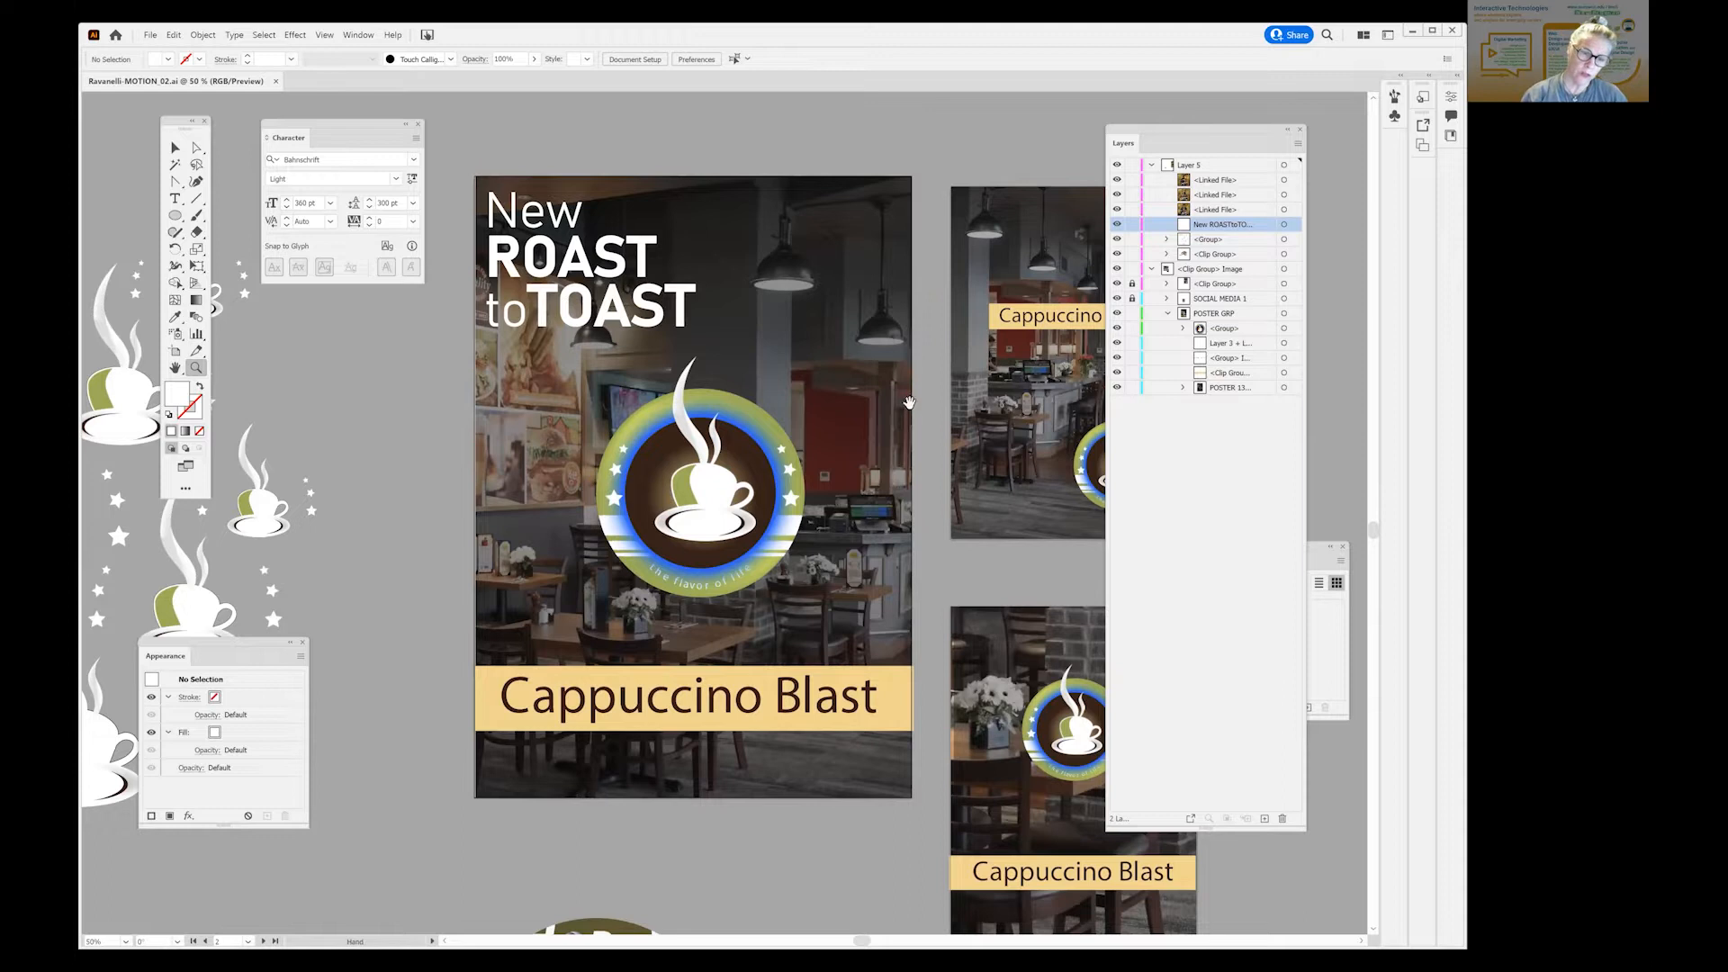
drag(738, 468, 771, 380)
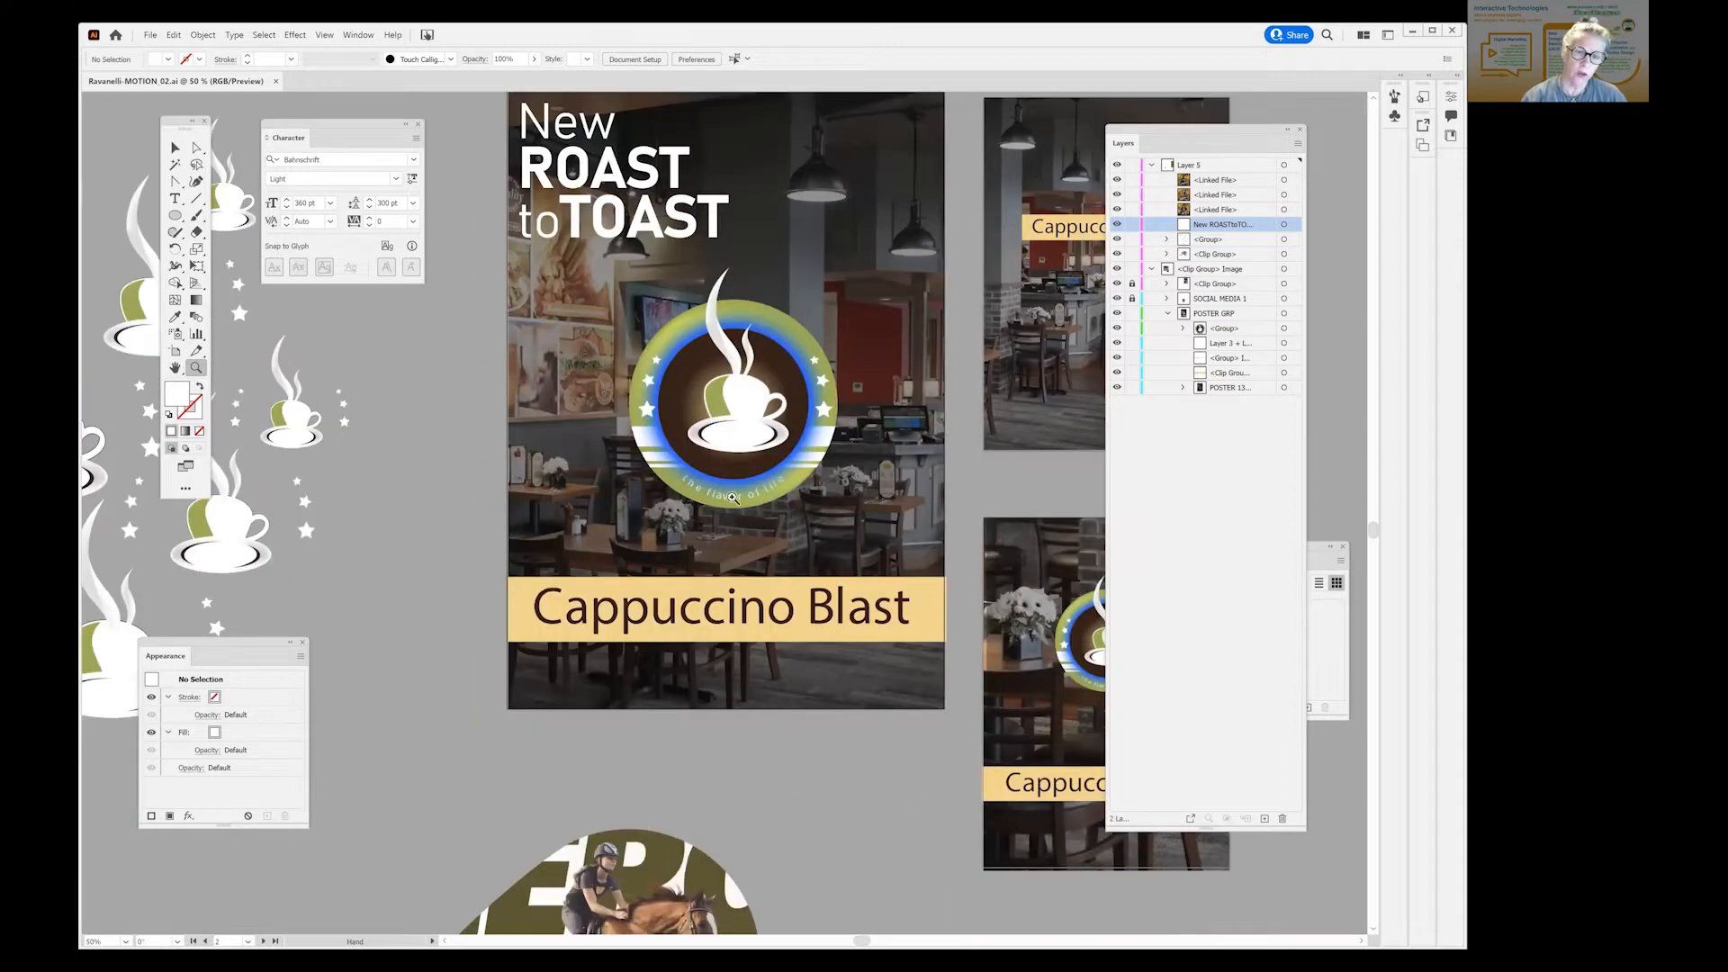
drag(661, 859, 718, 516)
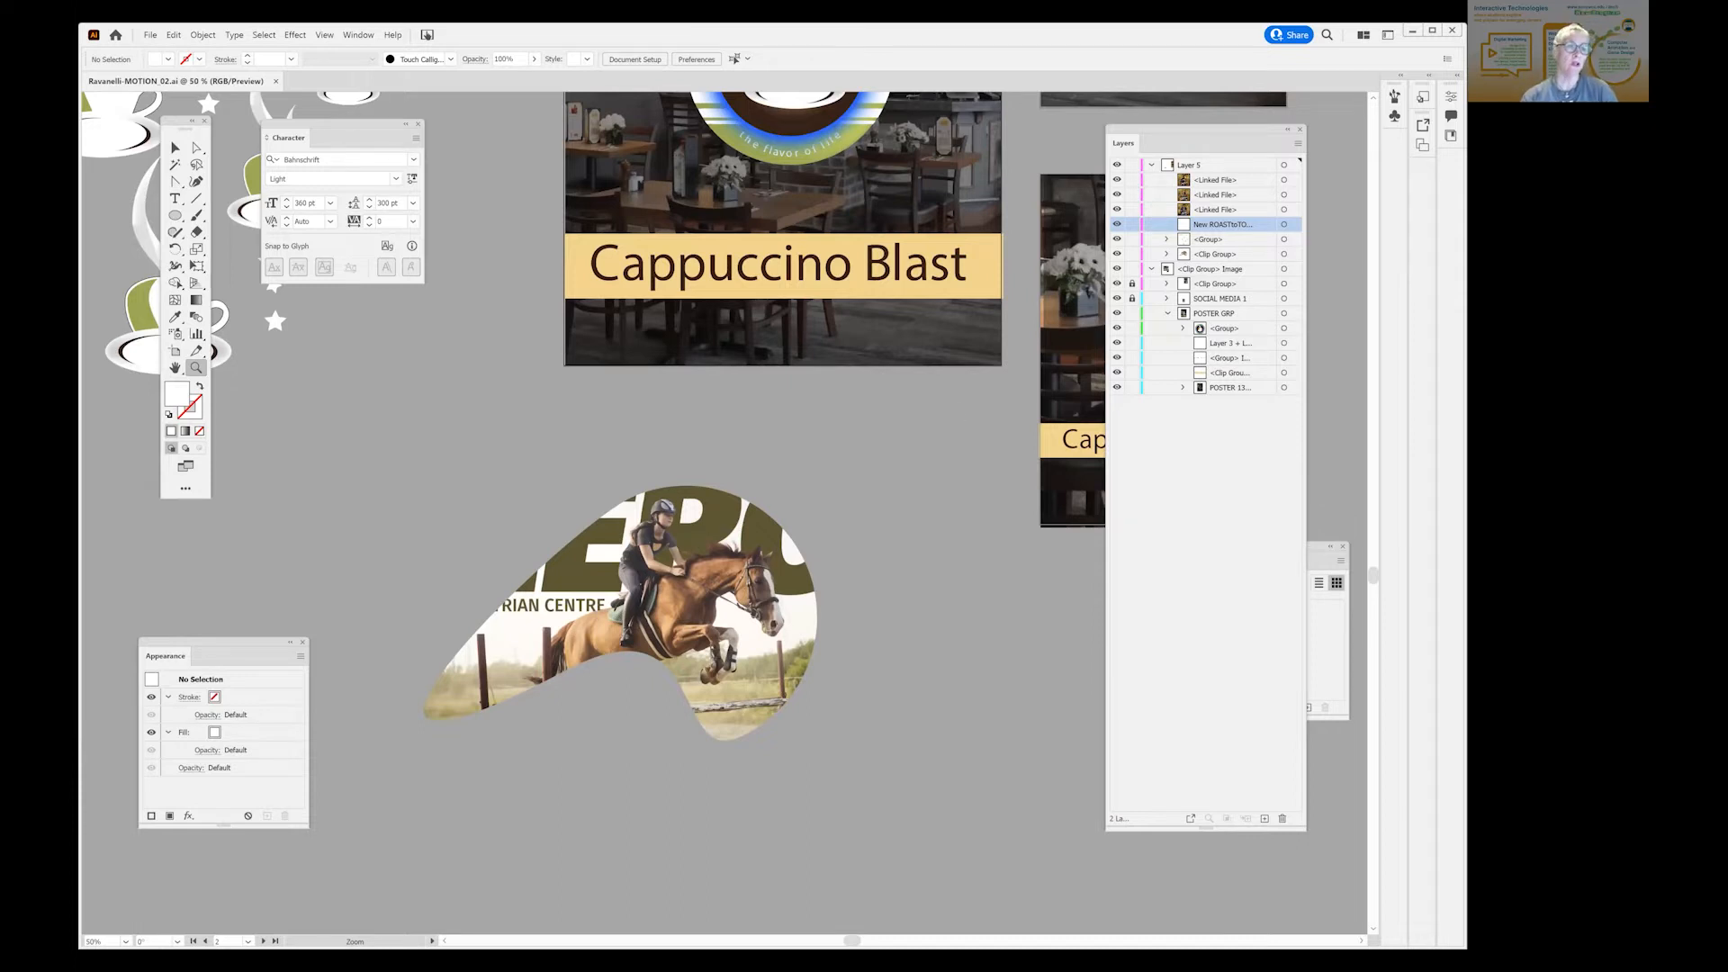
key(v)
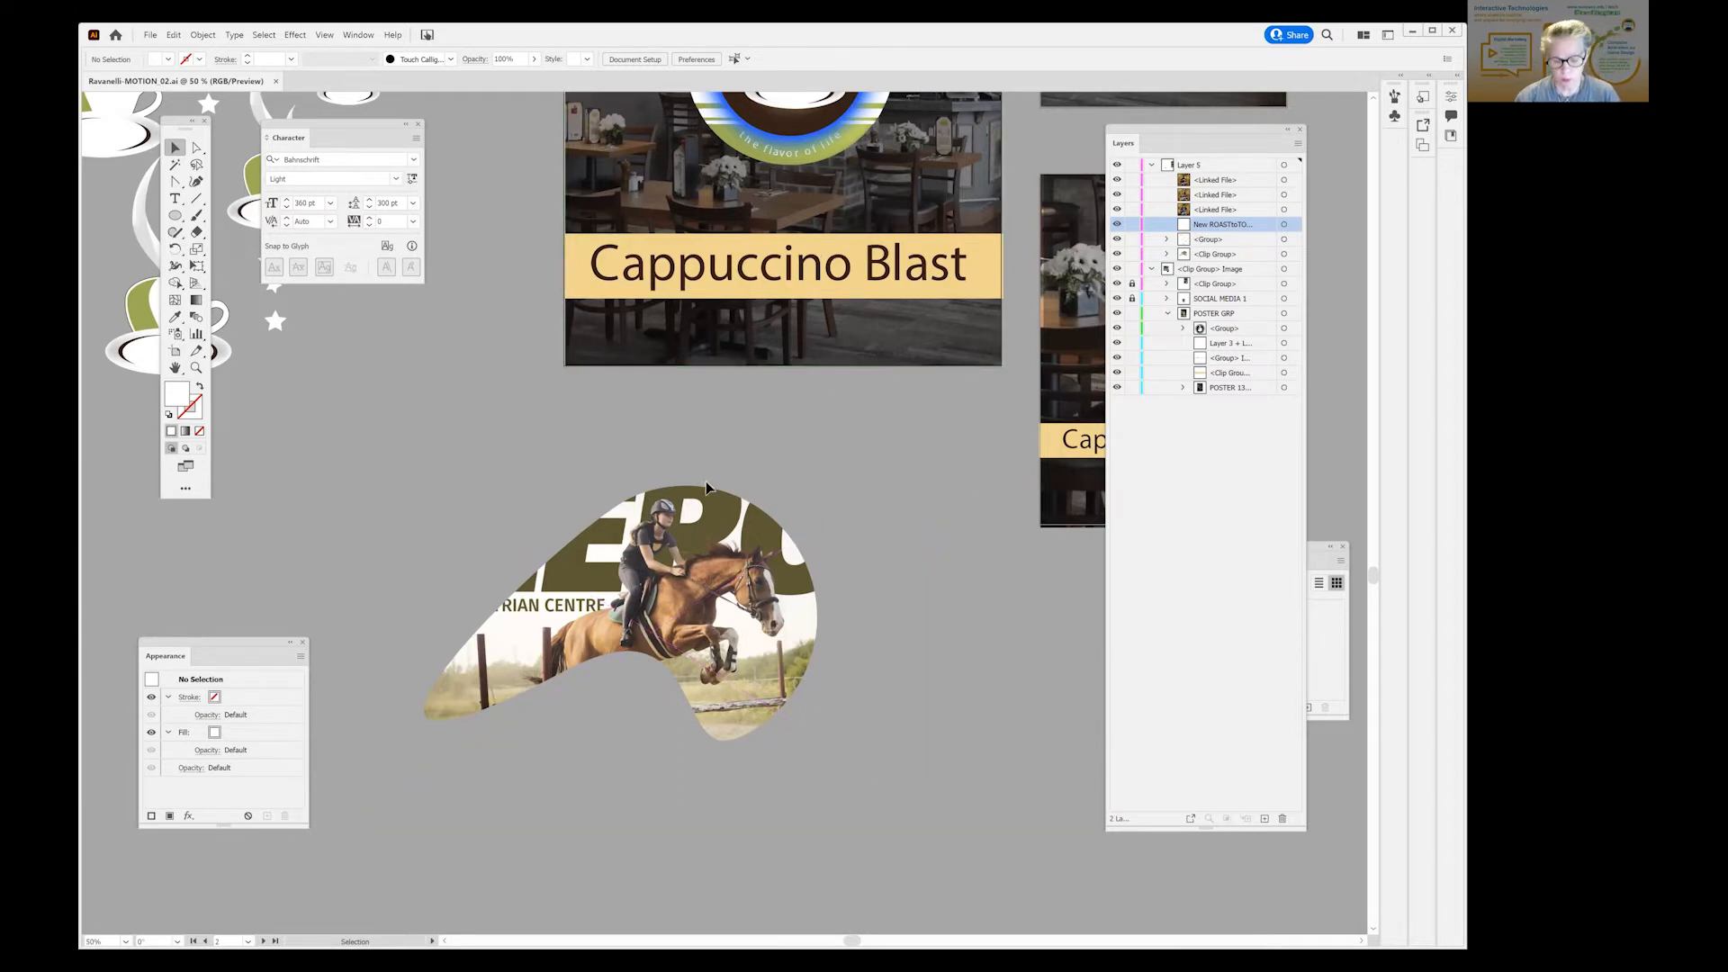
drag(653, 668, 621, 683)
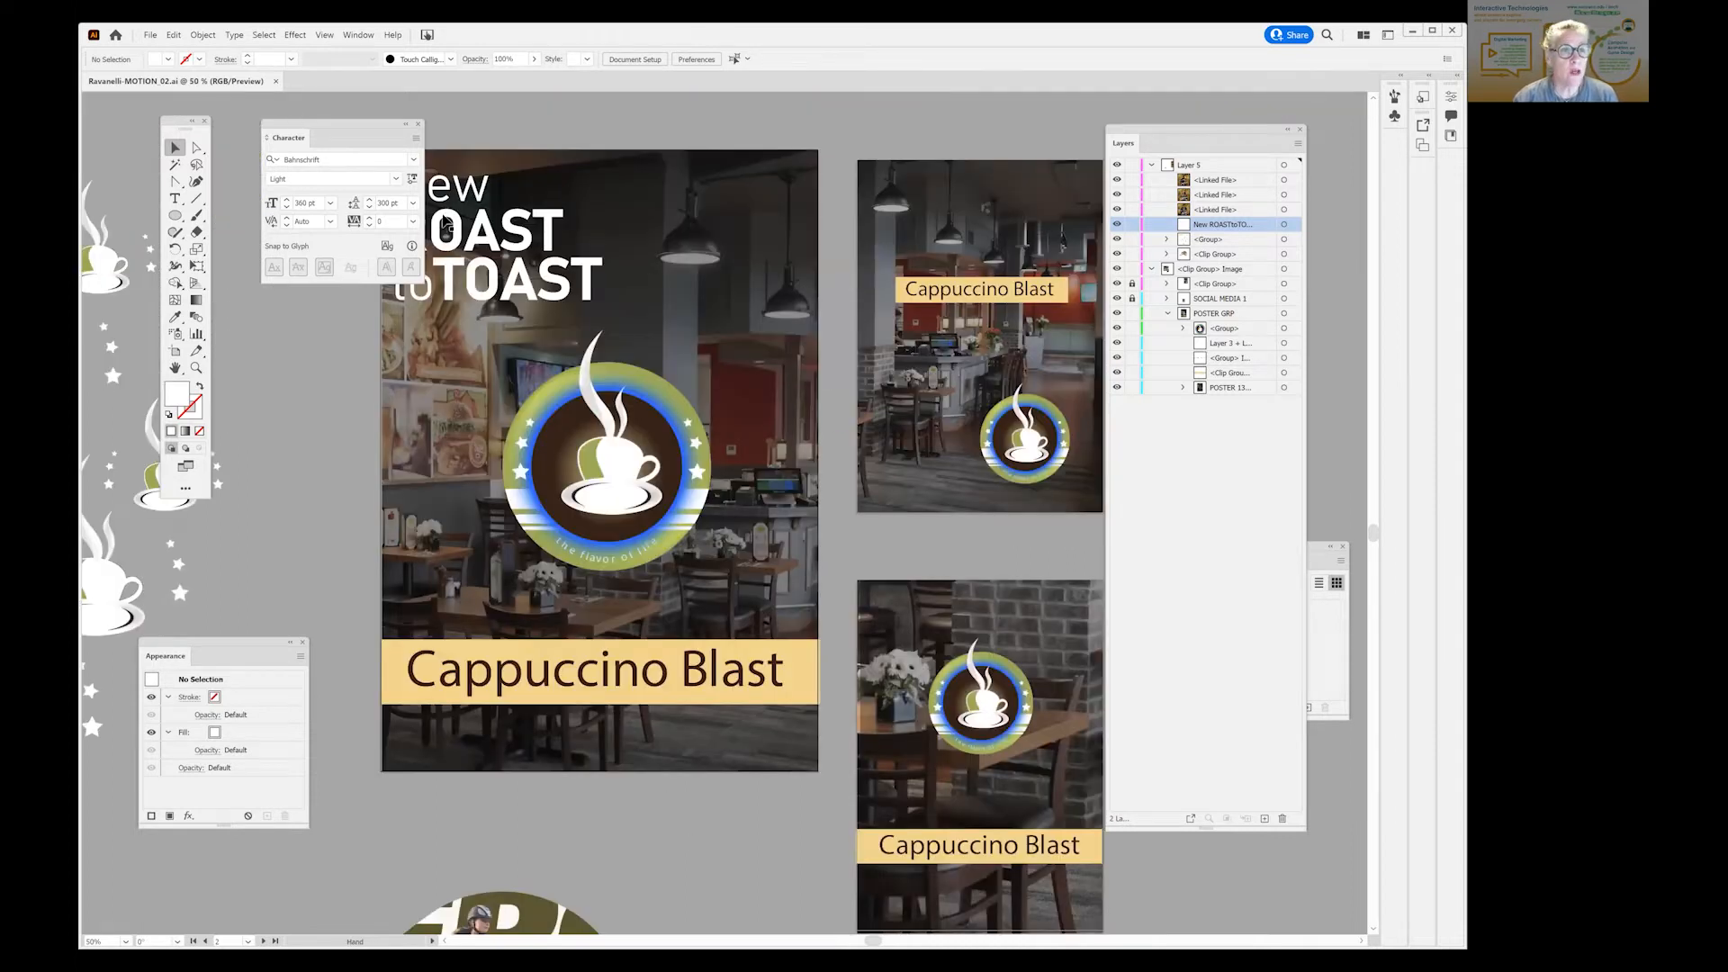
Rearrange the floating tools, Character and Layers panels so the three café posters are unobstructed.
drag(351, 129, 137, 98)
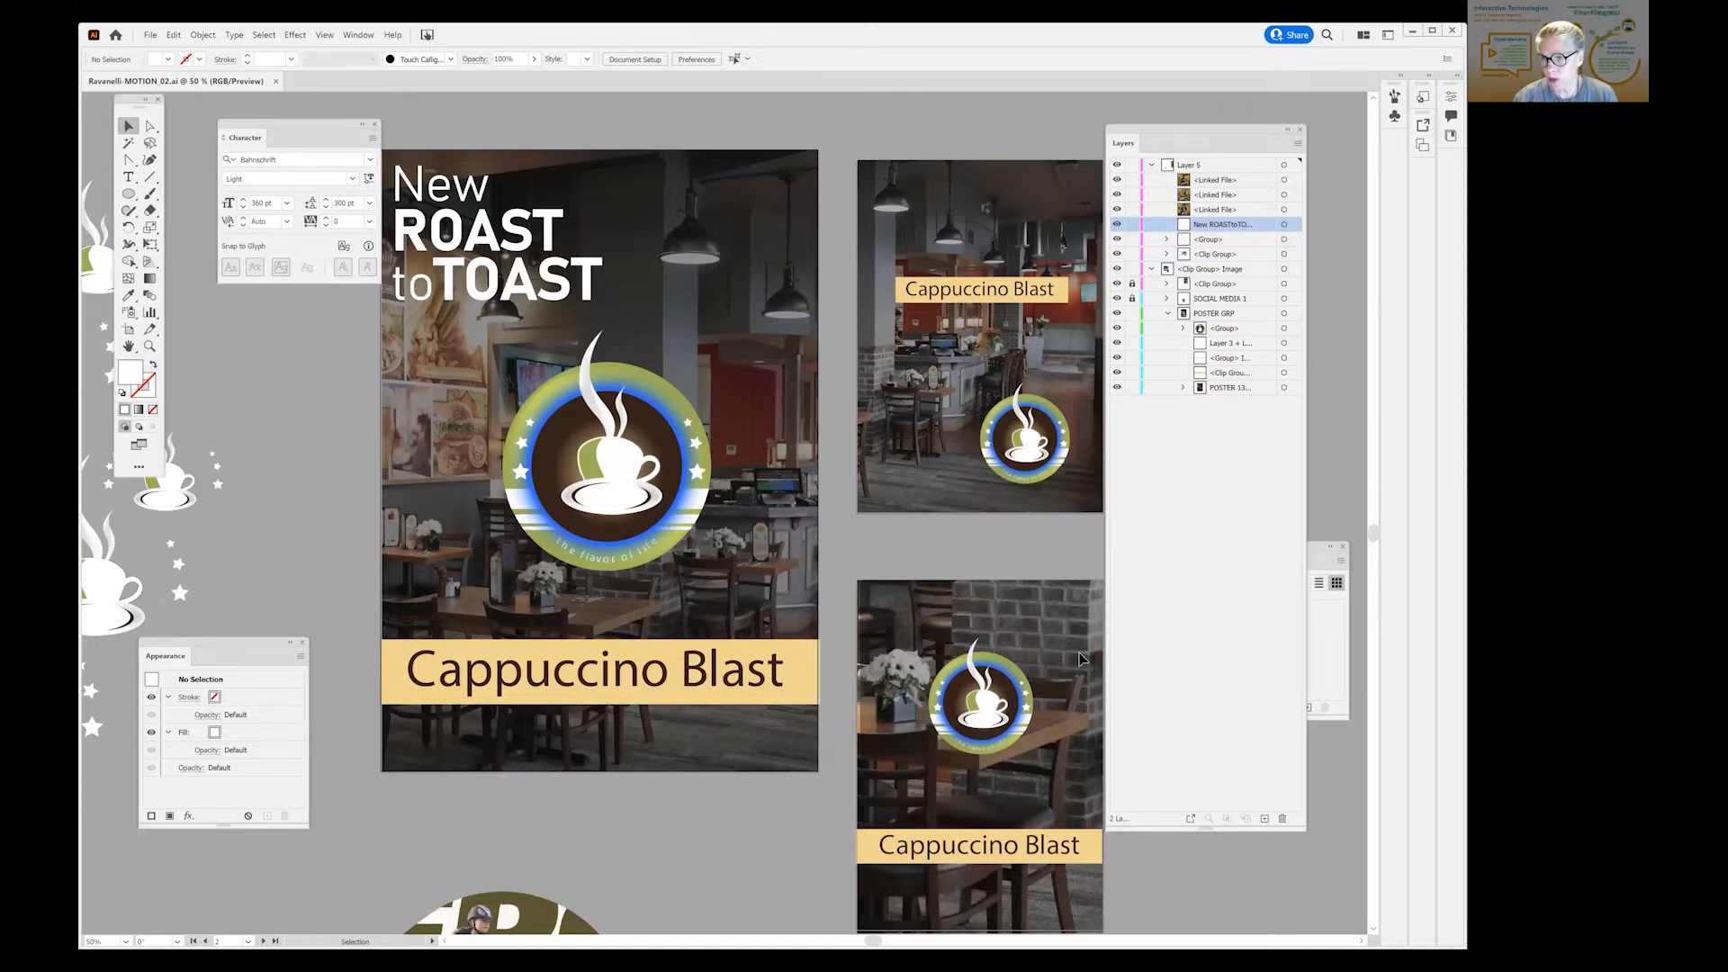
drag(1008, 604, 854, 405)
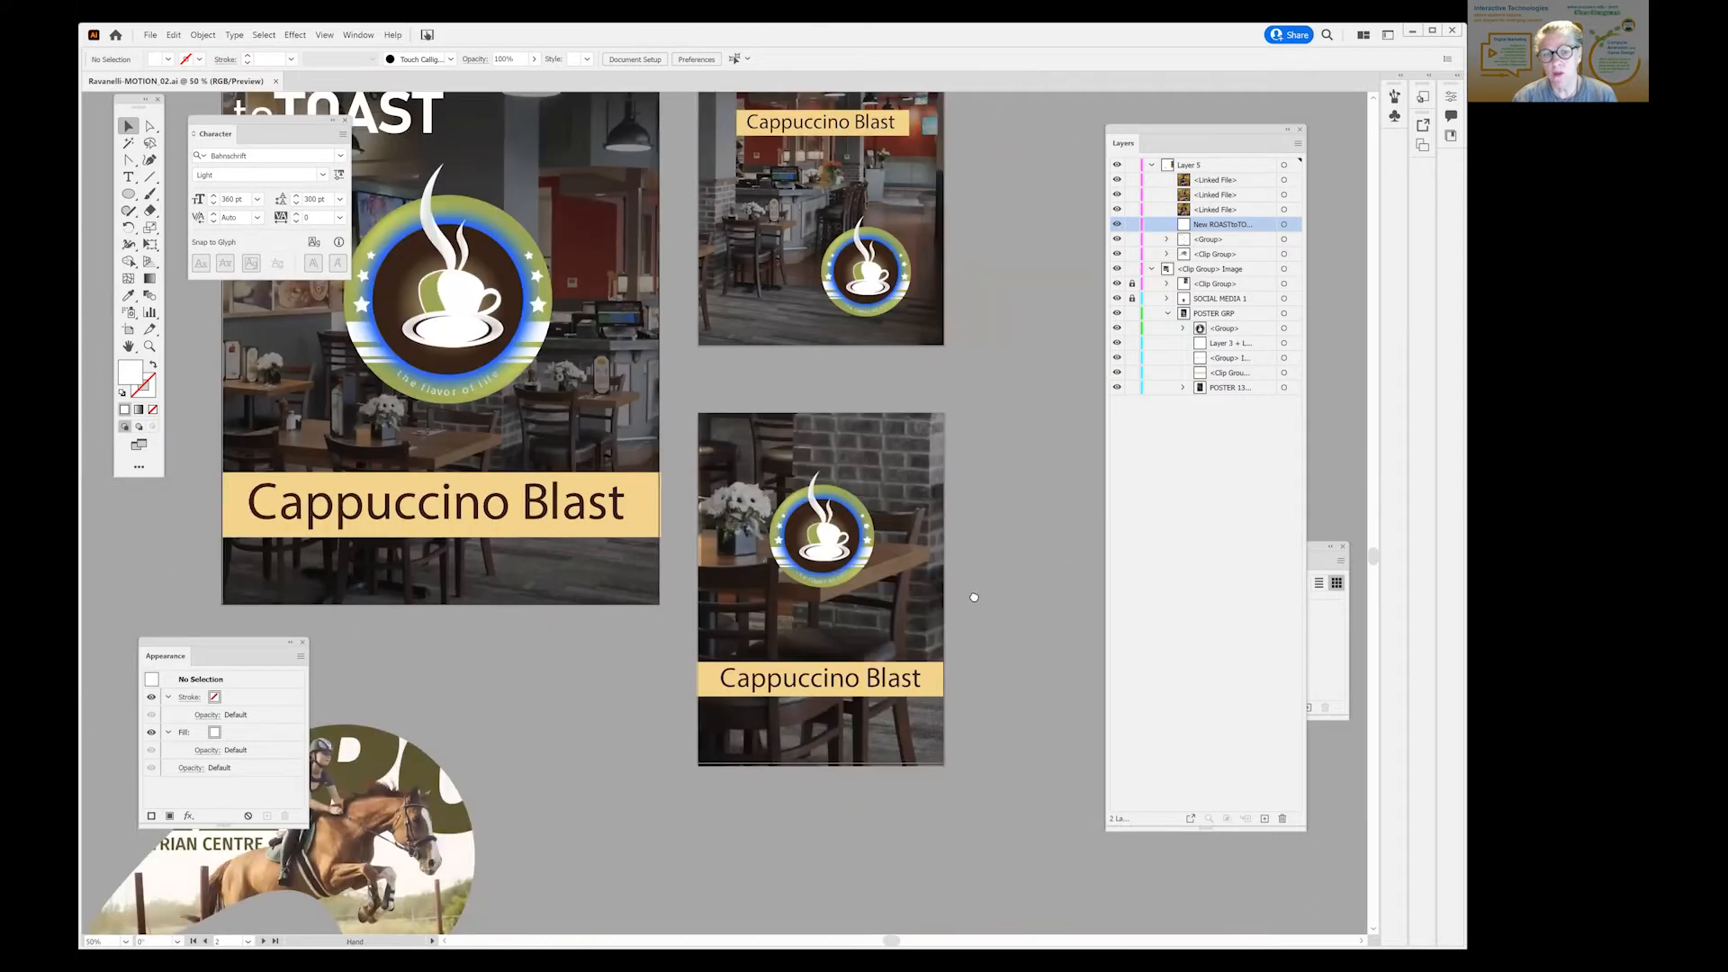
drag(827, 271, 947, 423)
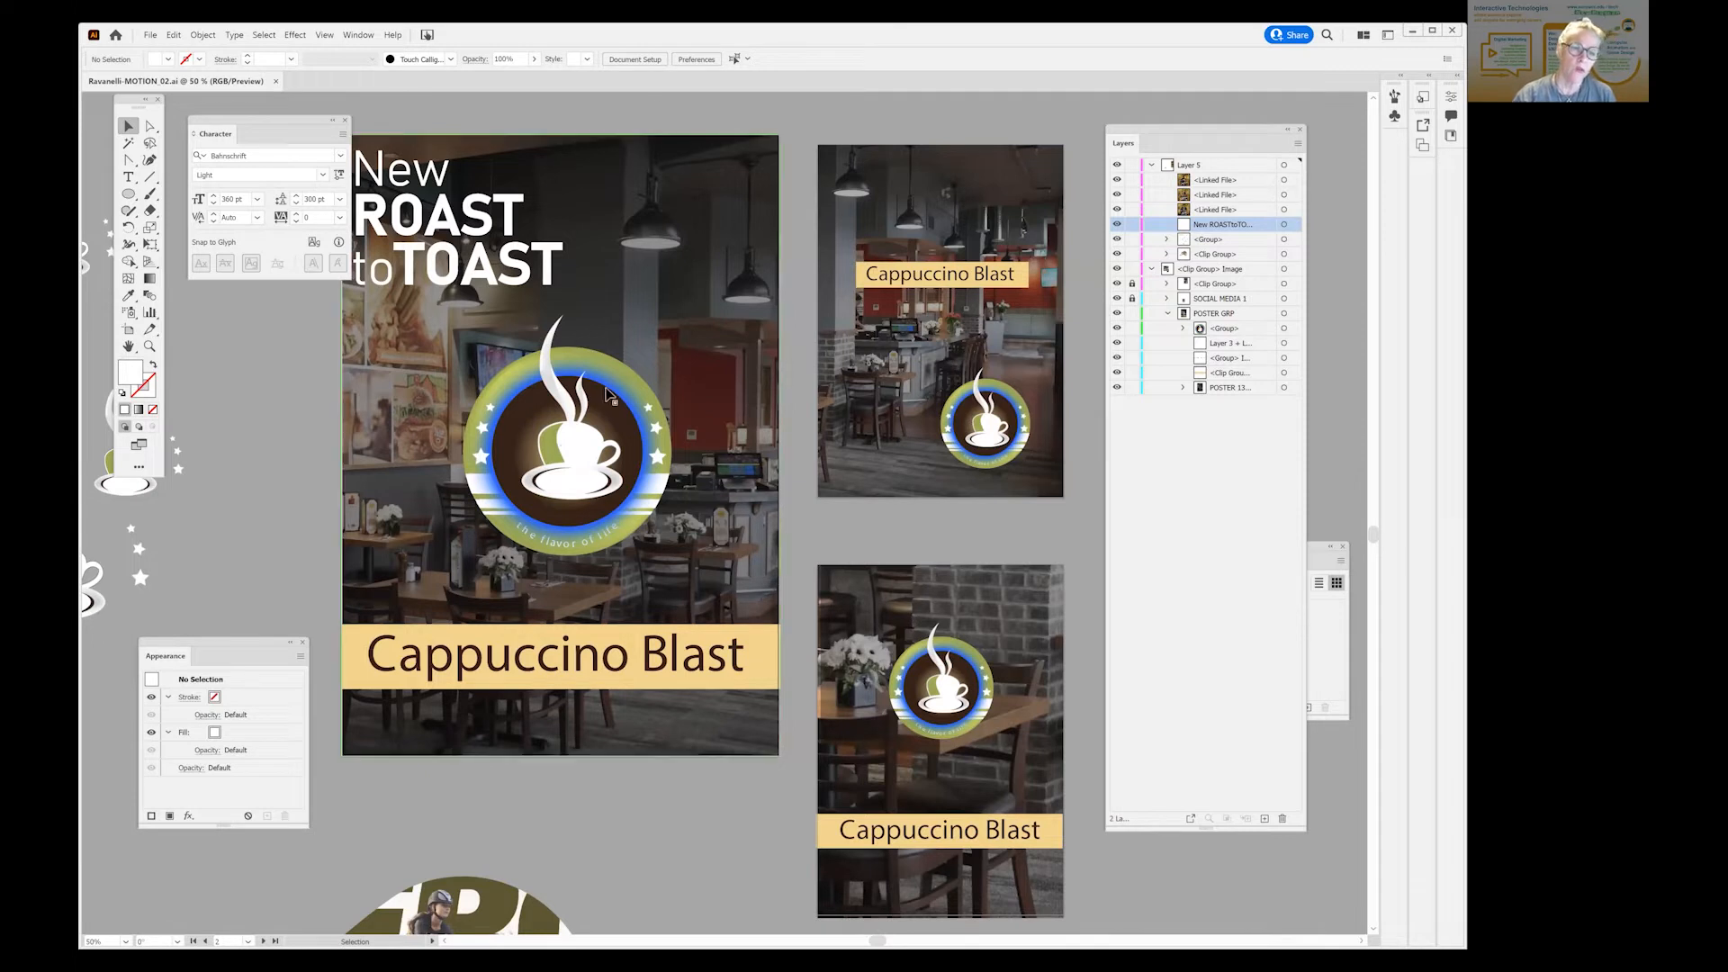
drag(731, 347, 807, 196)
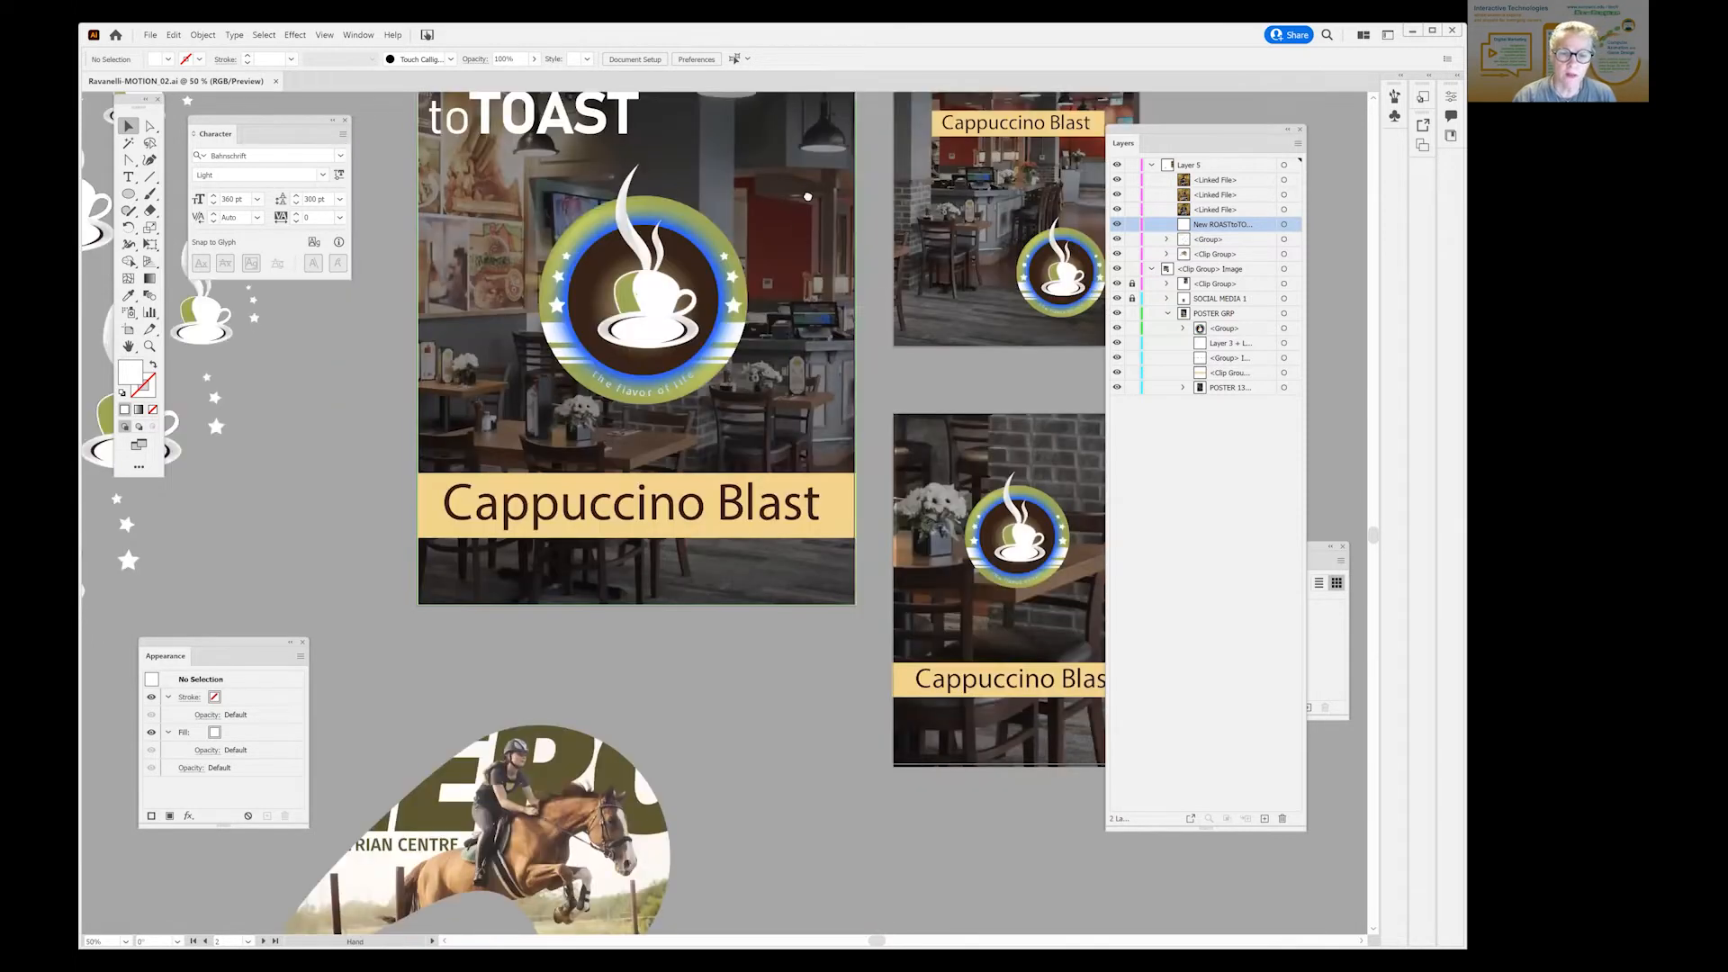
drag(686, 217, 734, 422)
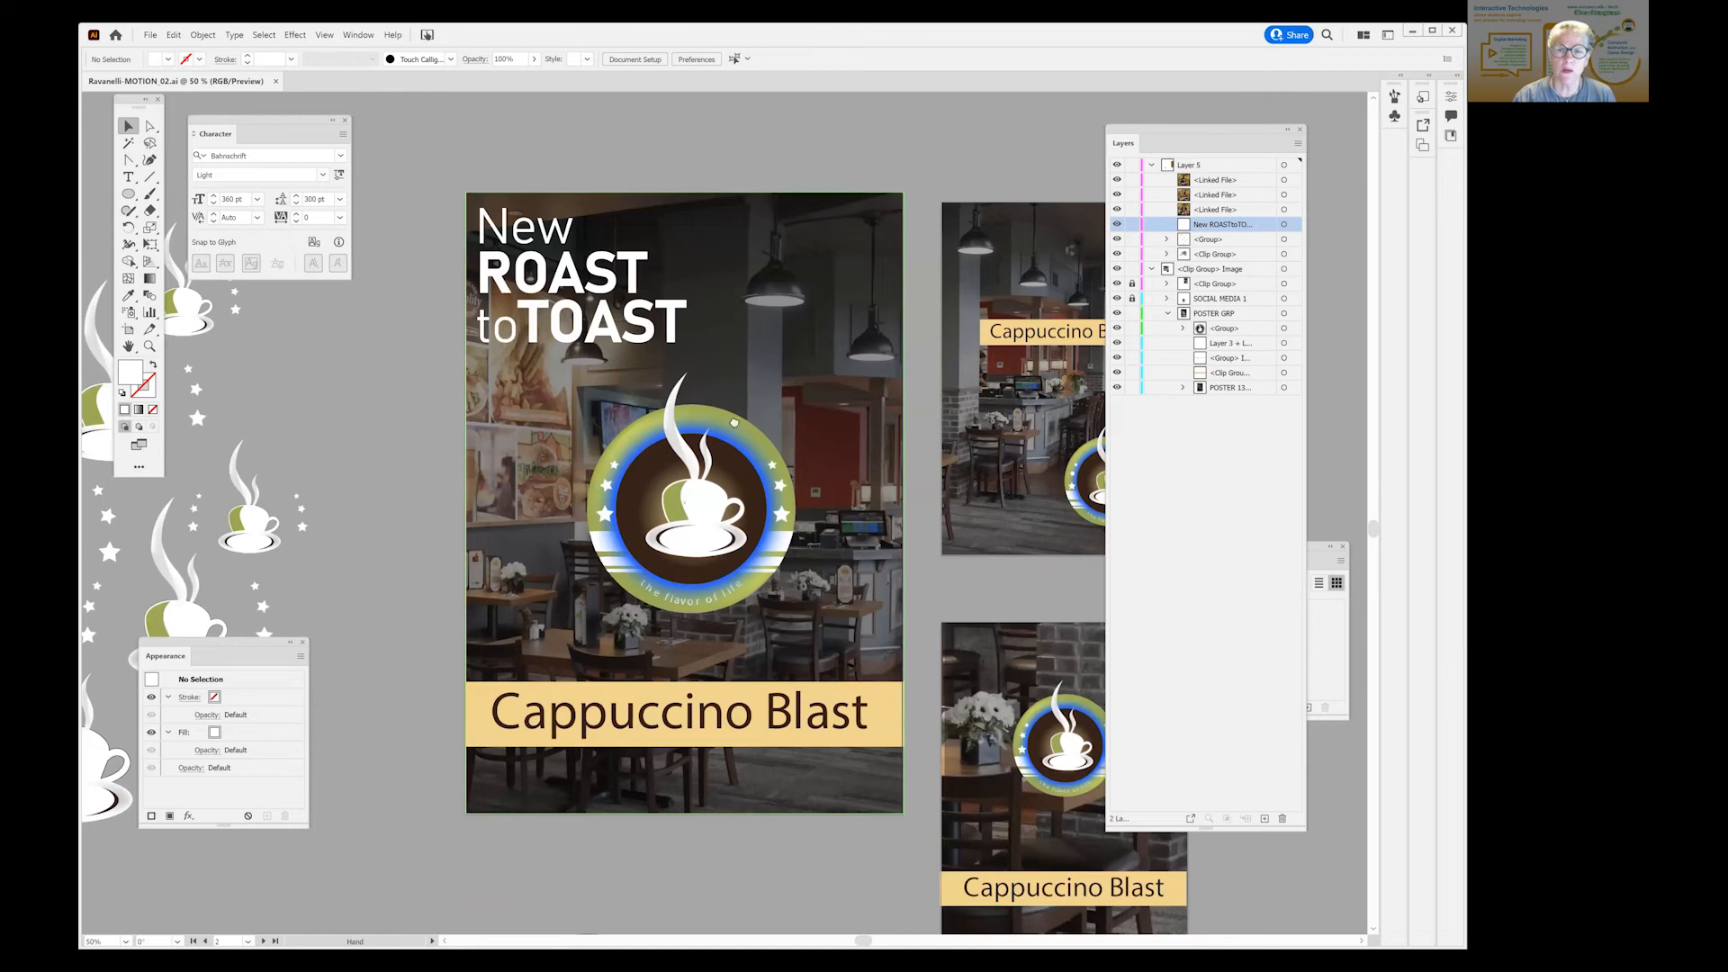
drag(1093, 283, 991, 194)
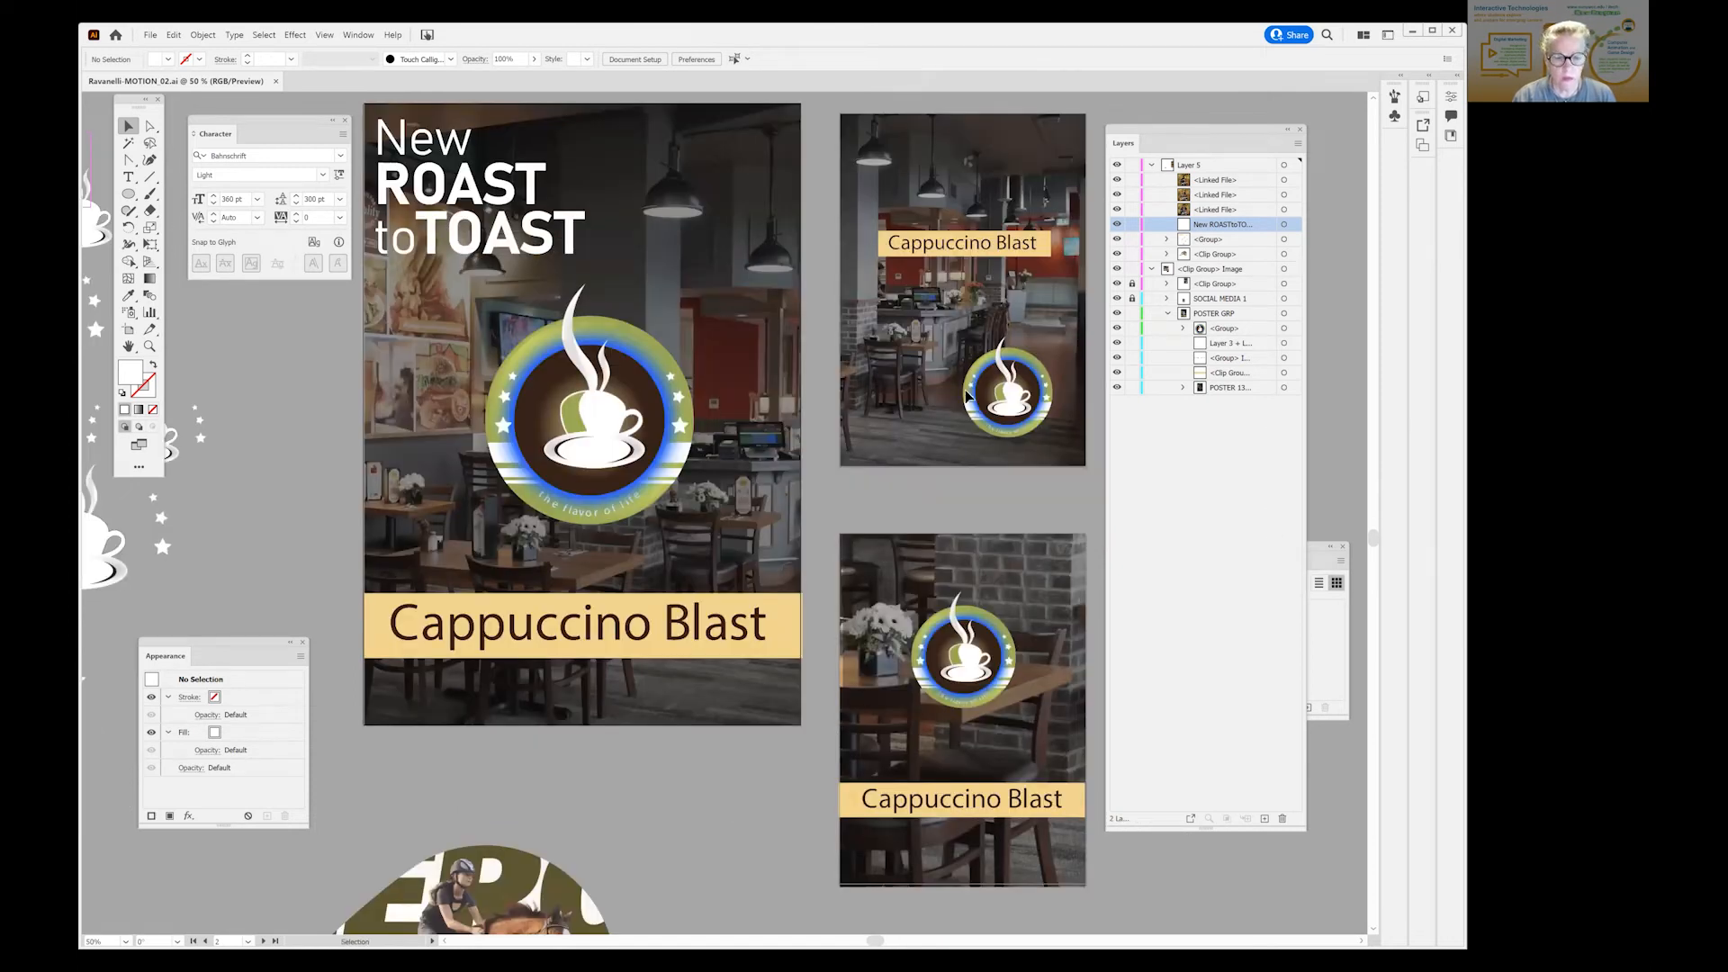
drag(1341, 549, 780, 738)
click(778, 735)
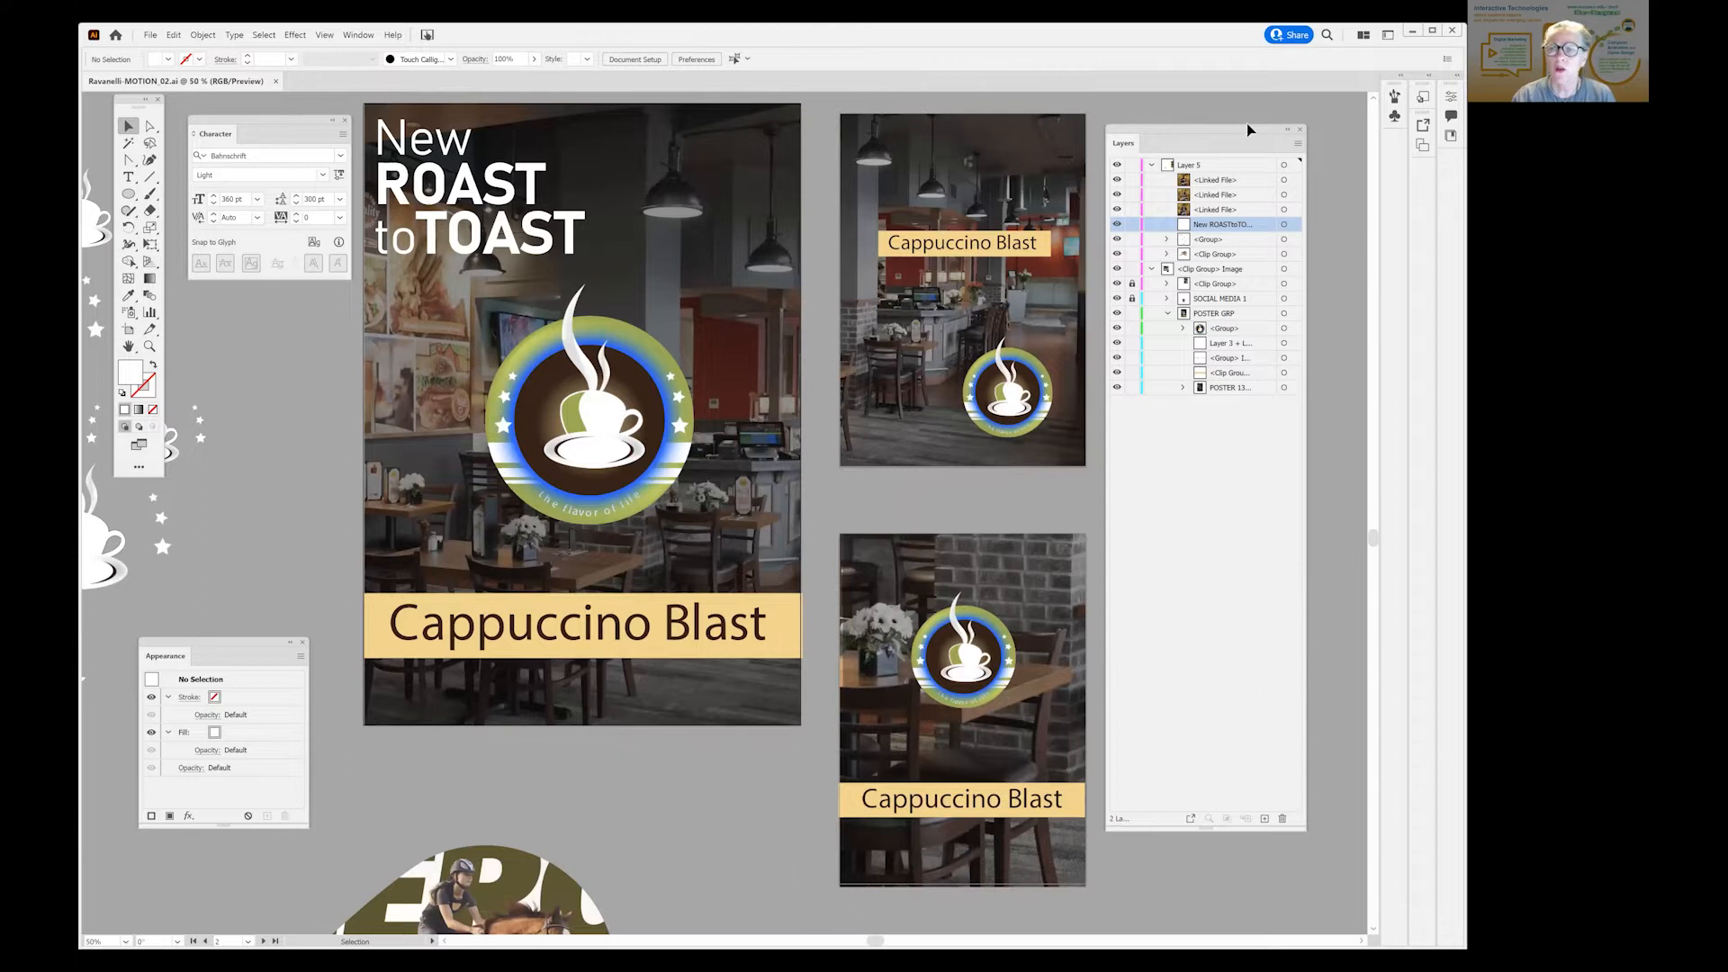
drag(1212, 128, 1266, 100)
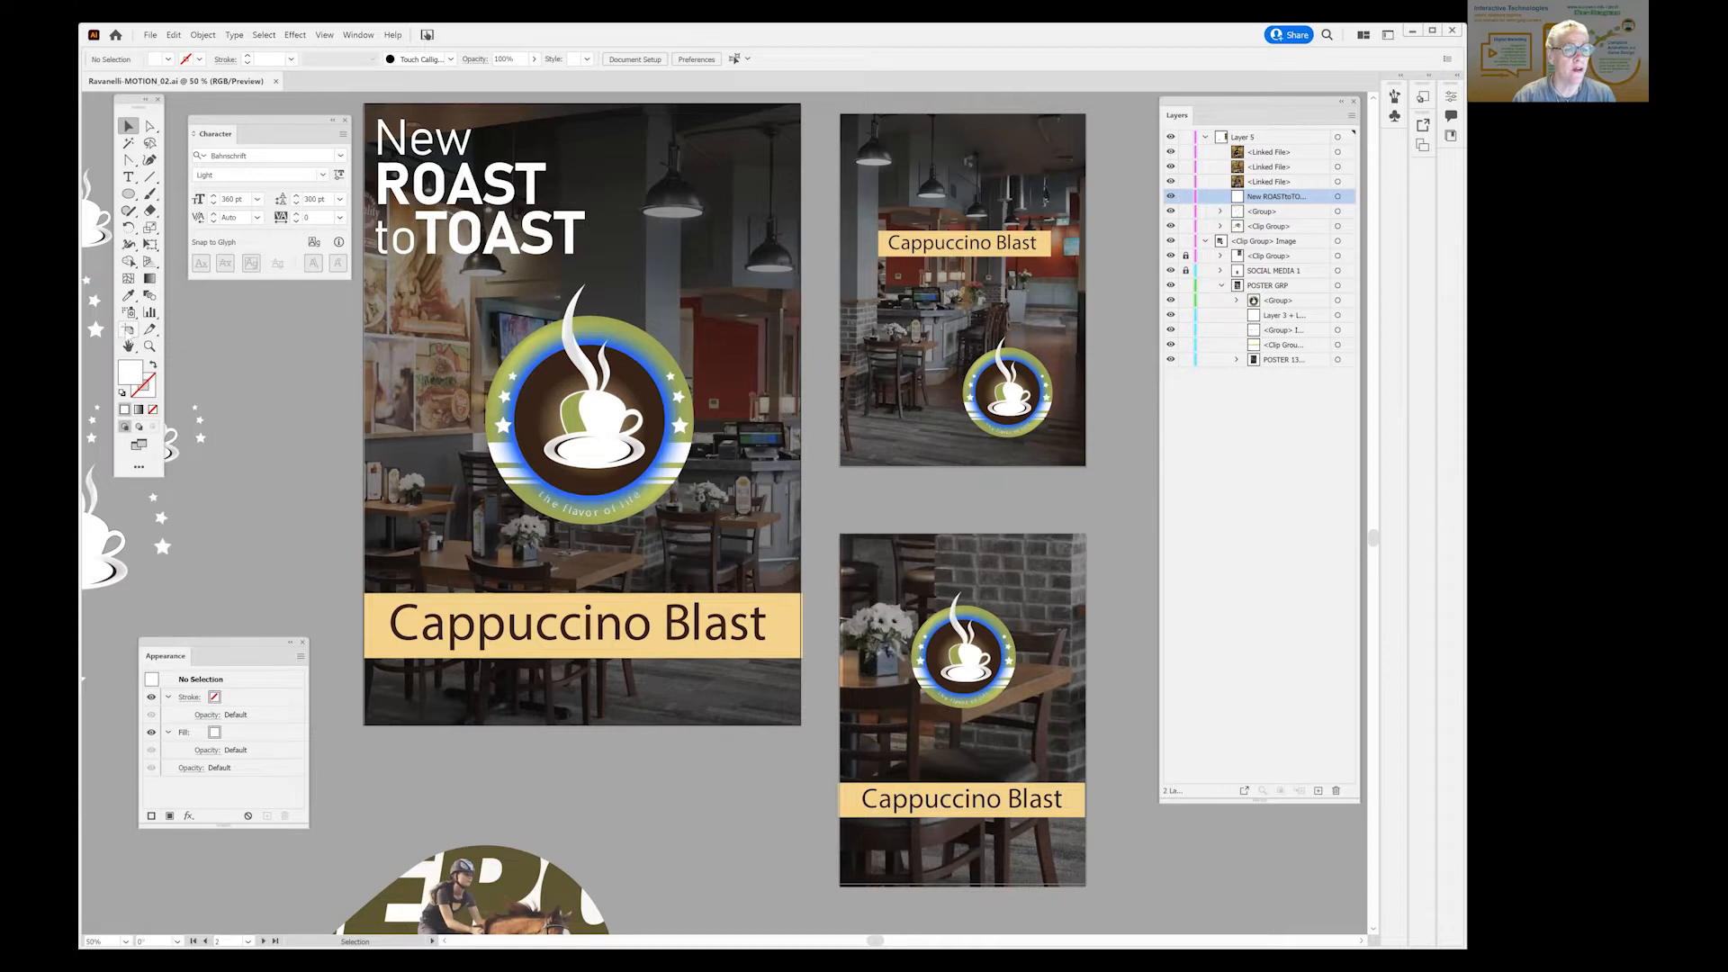
Draw a new blank artboard about 7.4 by 10.6 in beside Artboard 7 with the Artboard tool.
click(128, 330)
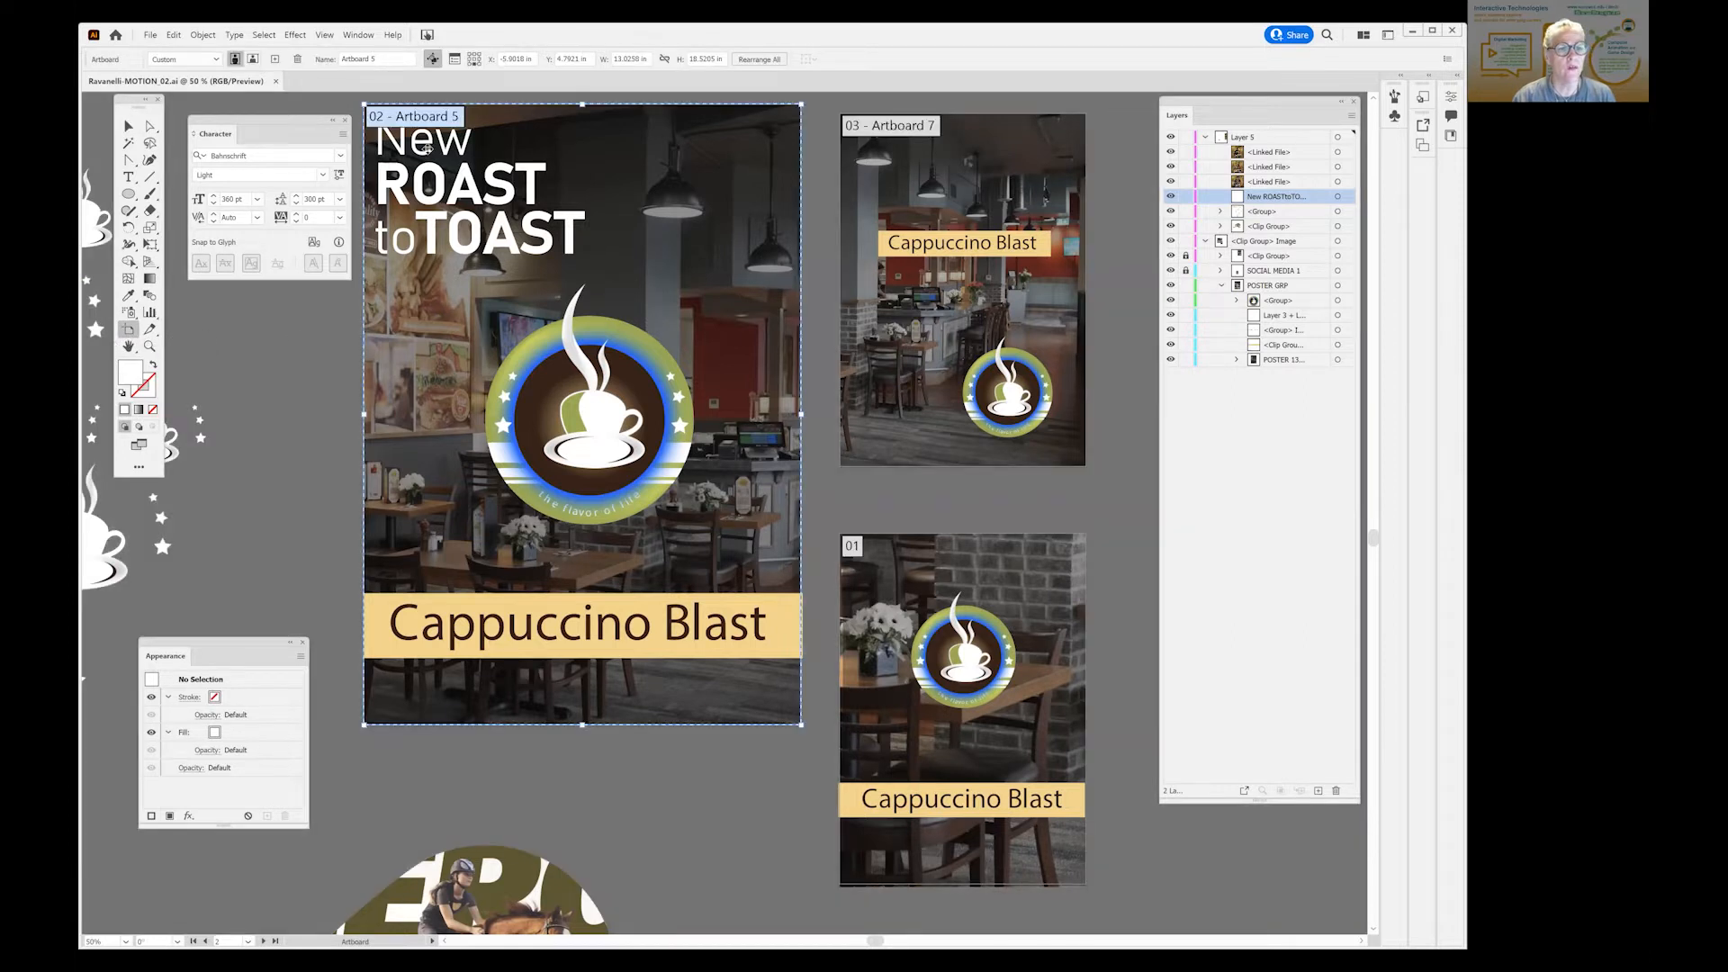
click(944, 568)
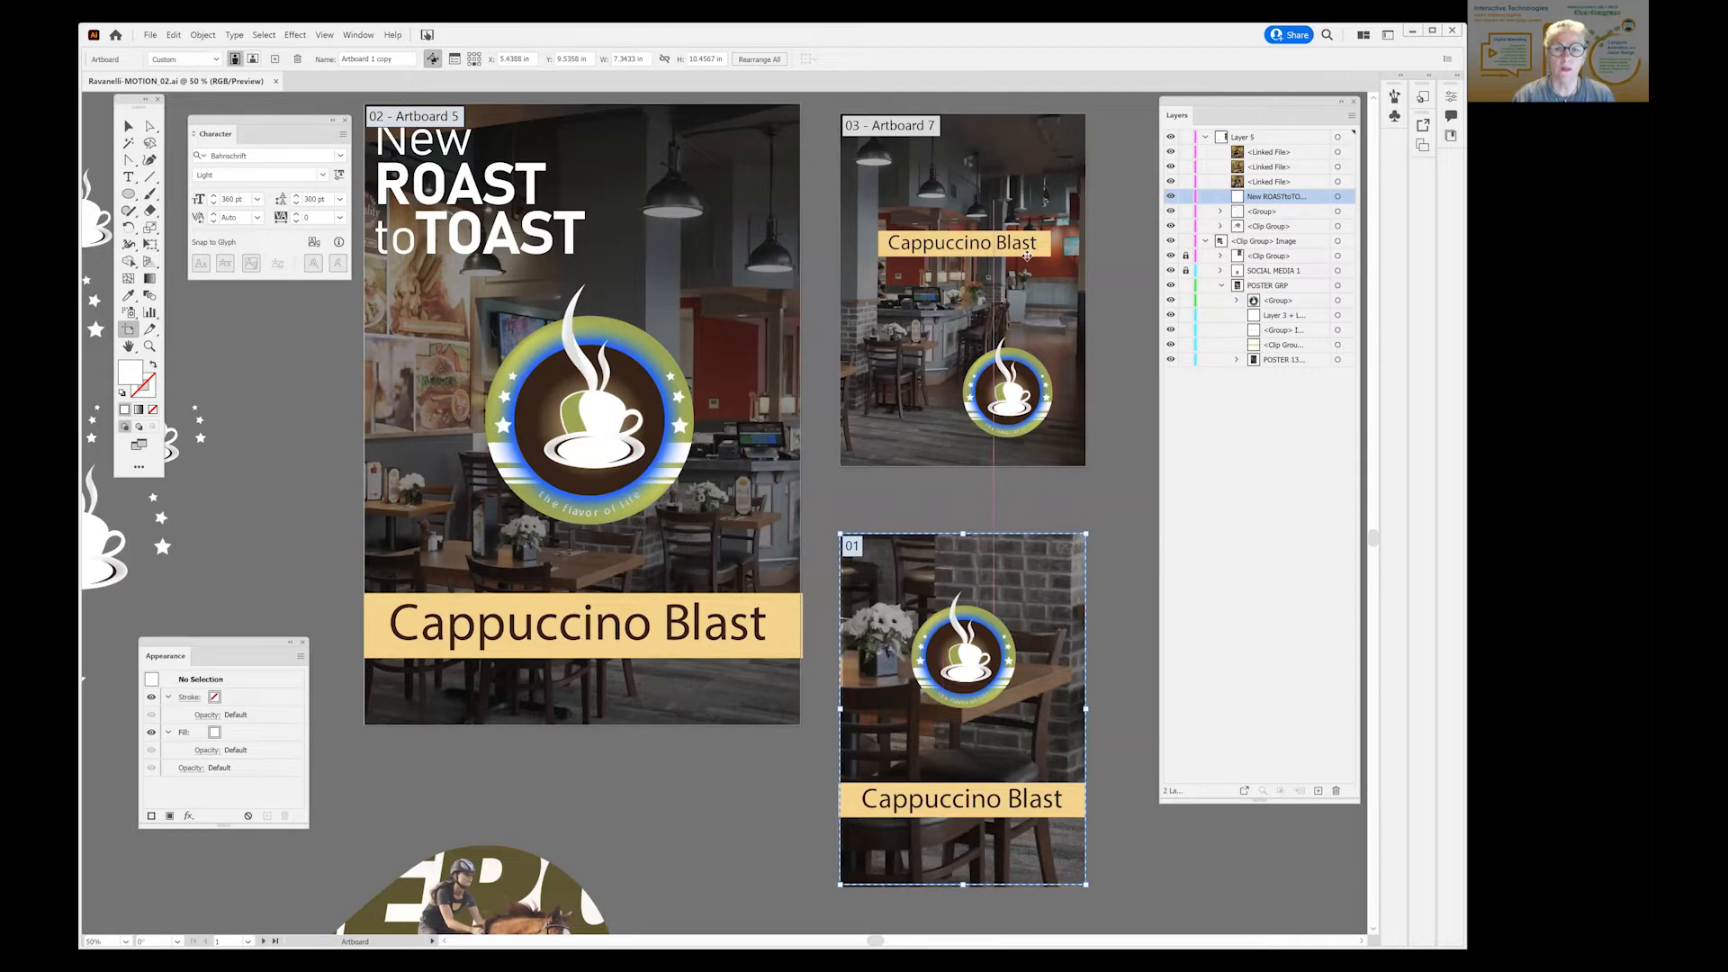
click(865, 388)
drag(866, 388, 695, 435)
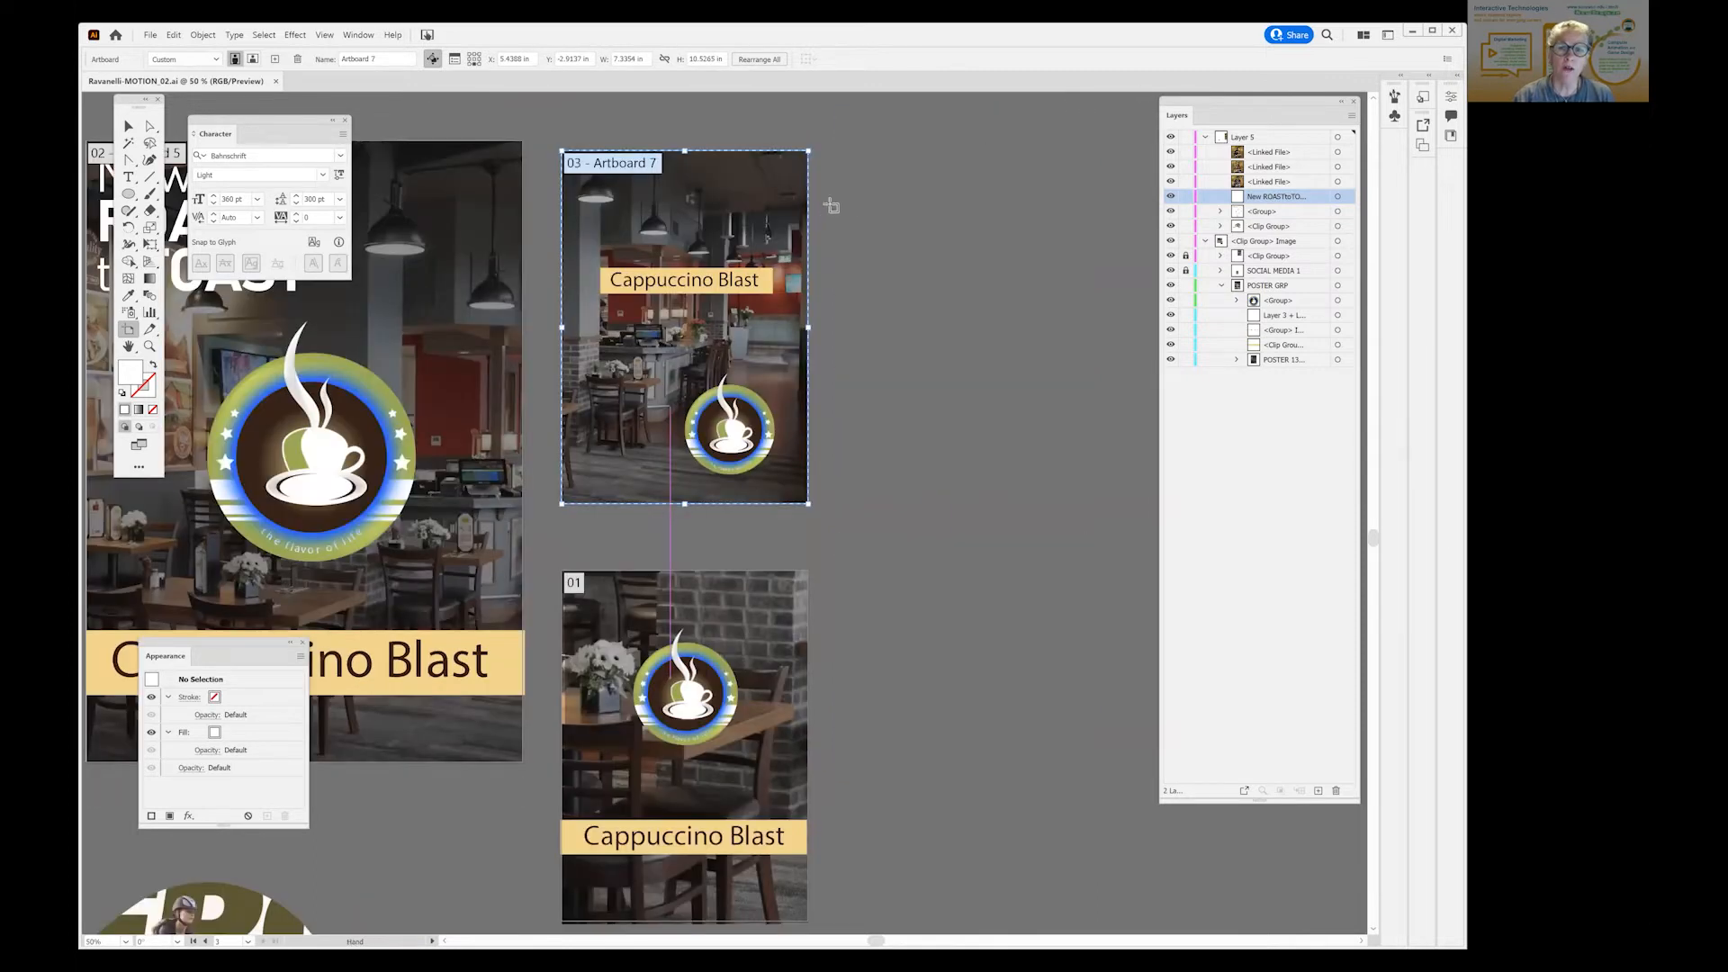
drag(870, 171, 1121, 529)
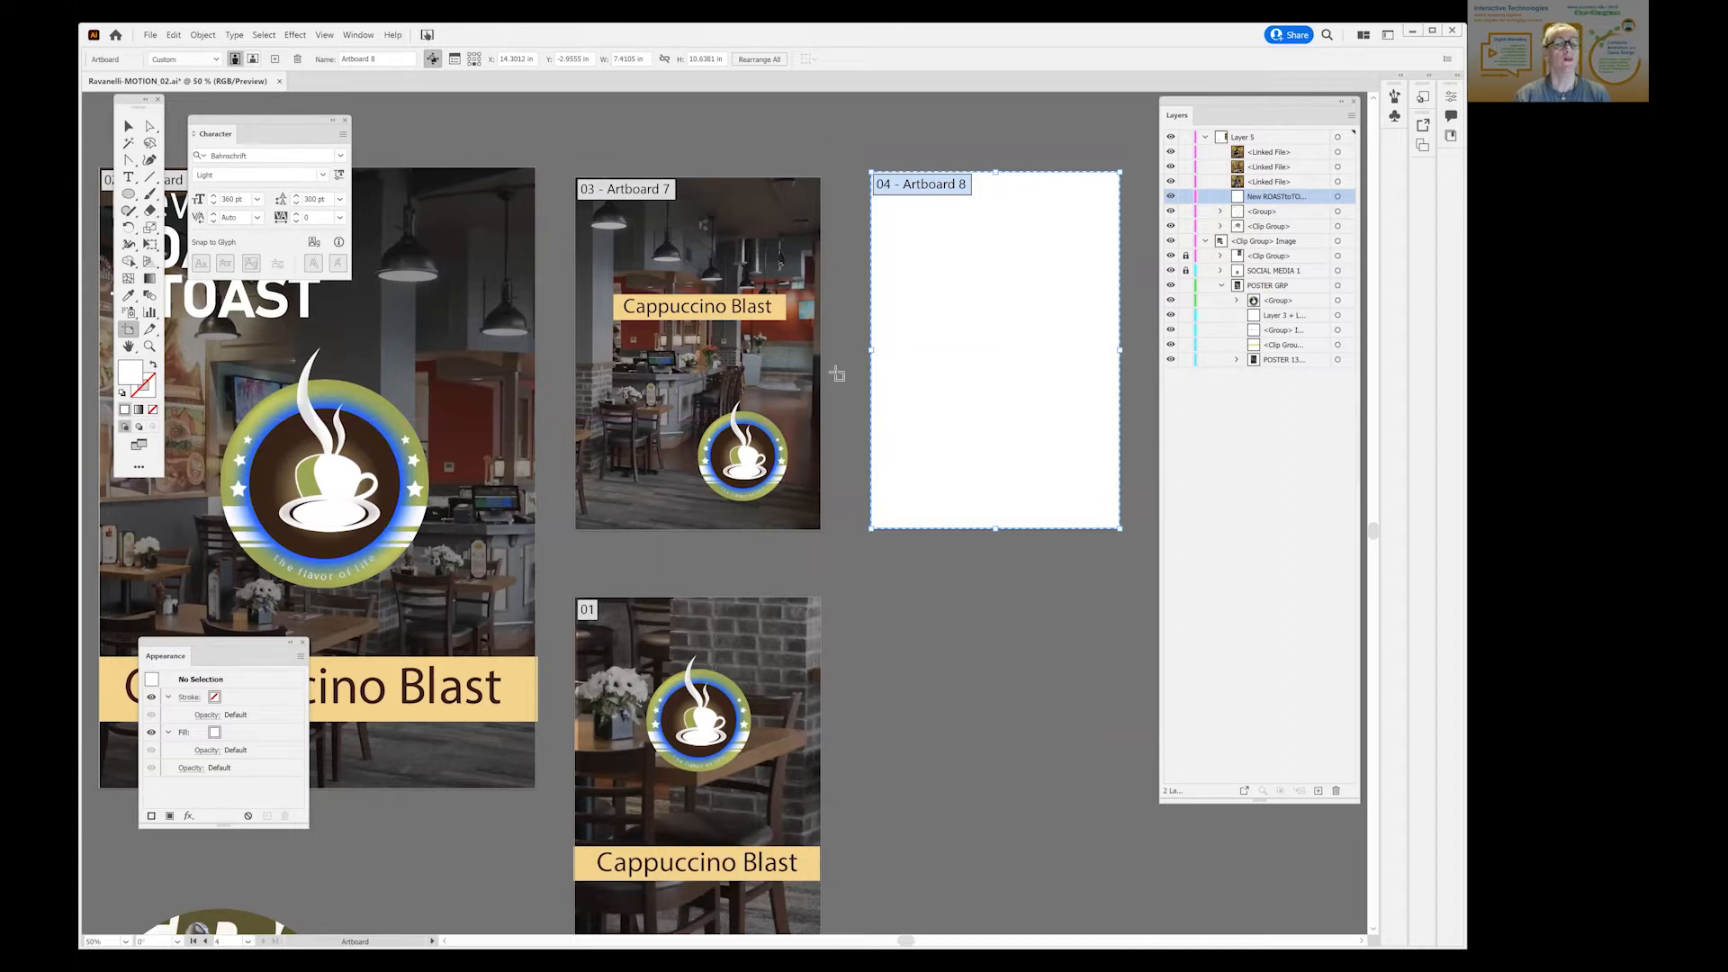
Review the new artboard together with the existing posters and surrounding artwork, and leave artboard editing.
click(325, 35)
click(396, 235)
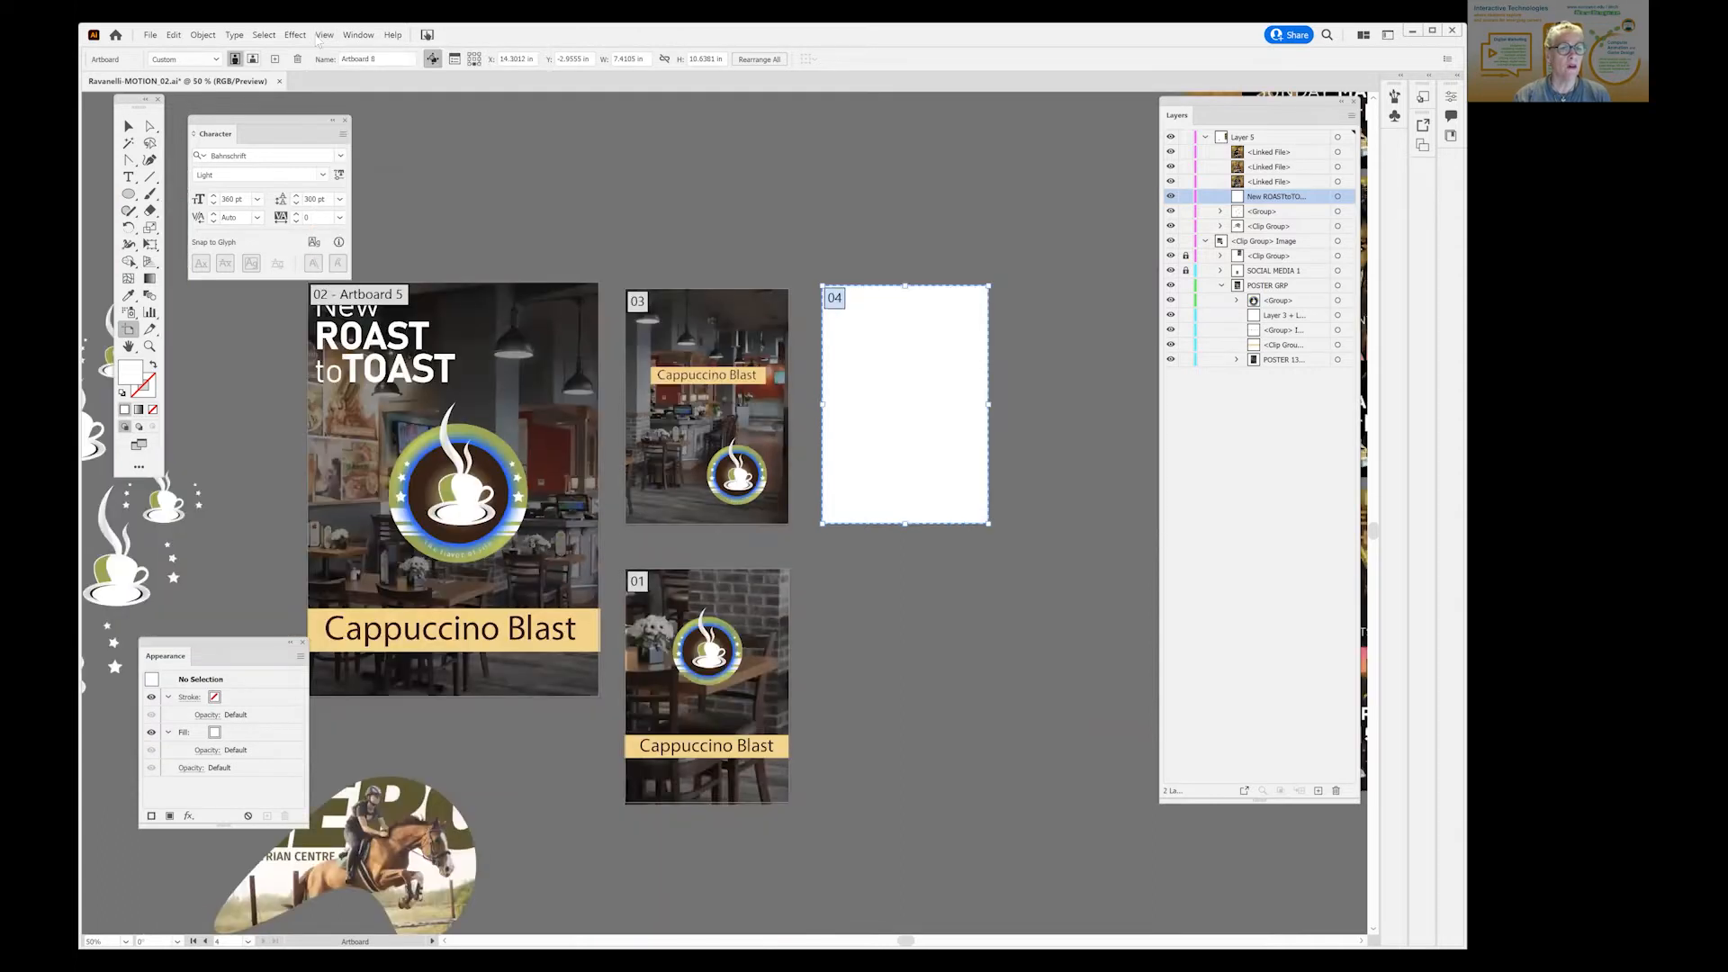
click(325, 35)
click(388, 245)
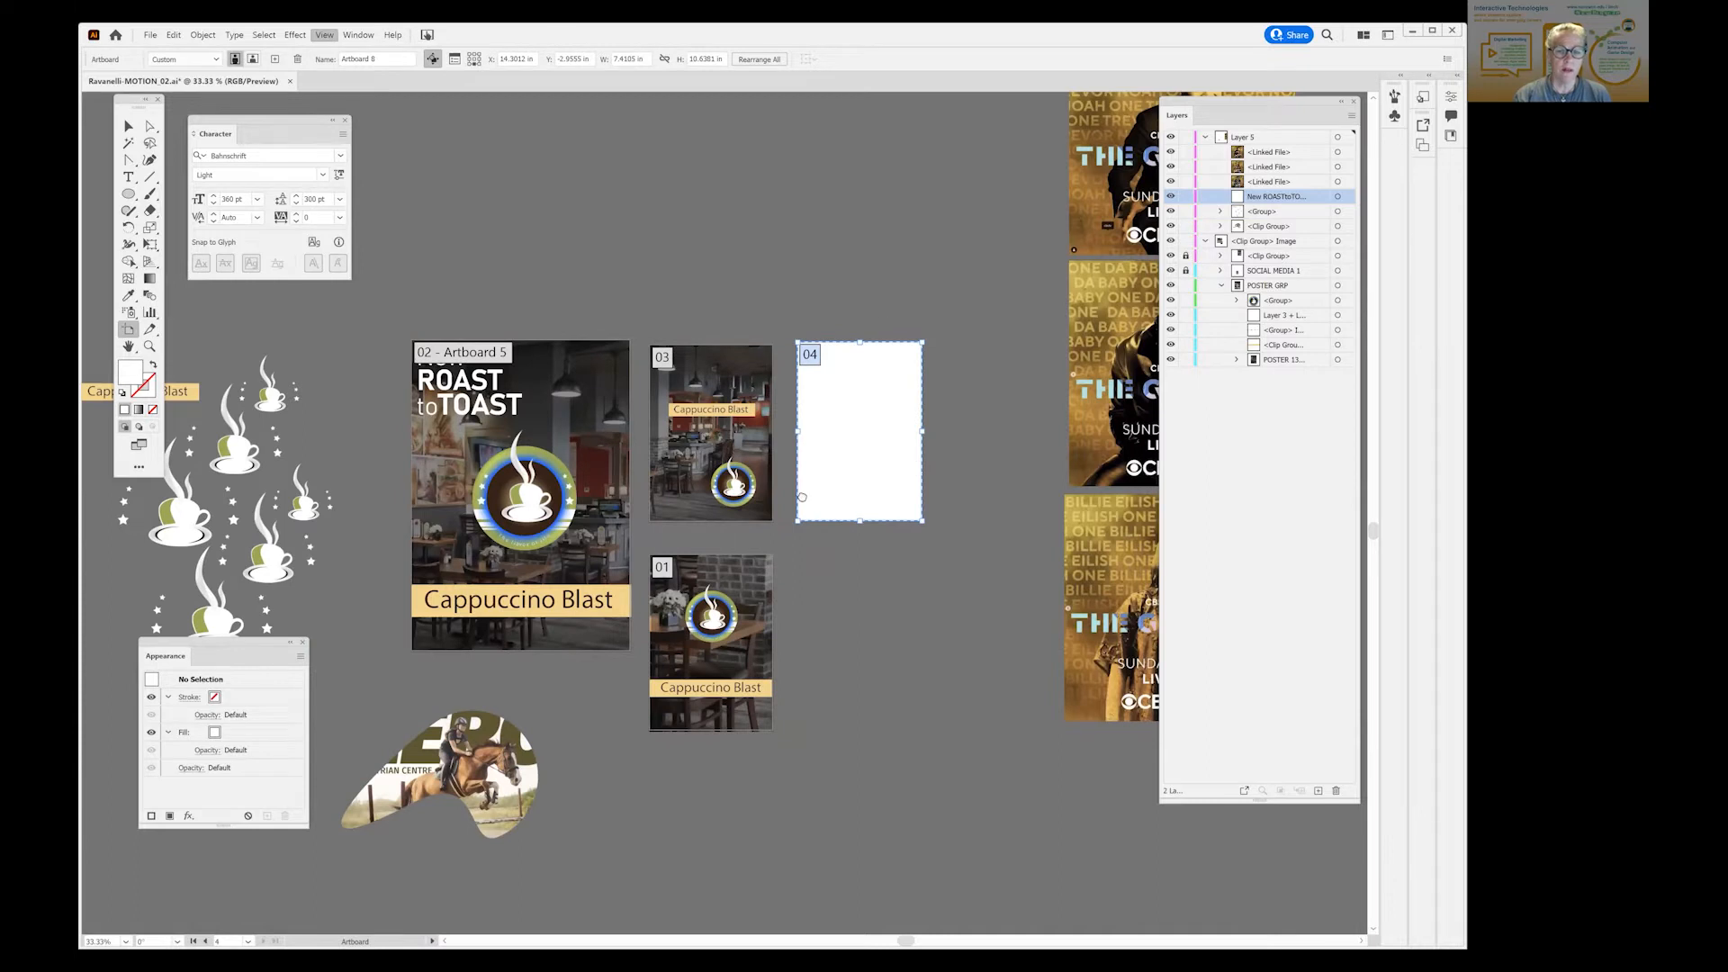
drag(802, 497, 1009, 482)
drag(813, 362, 925, 366)
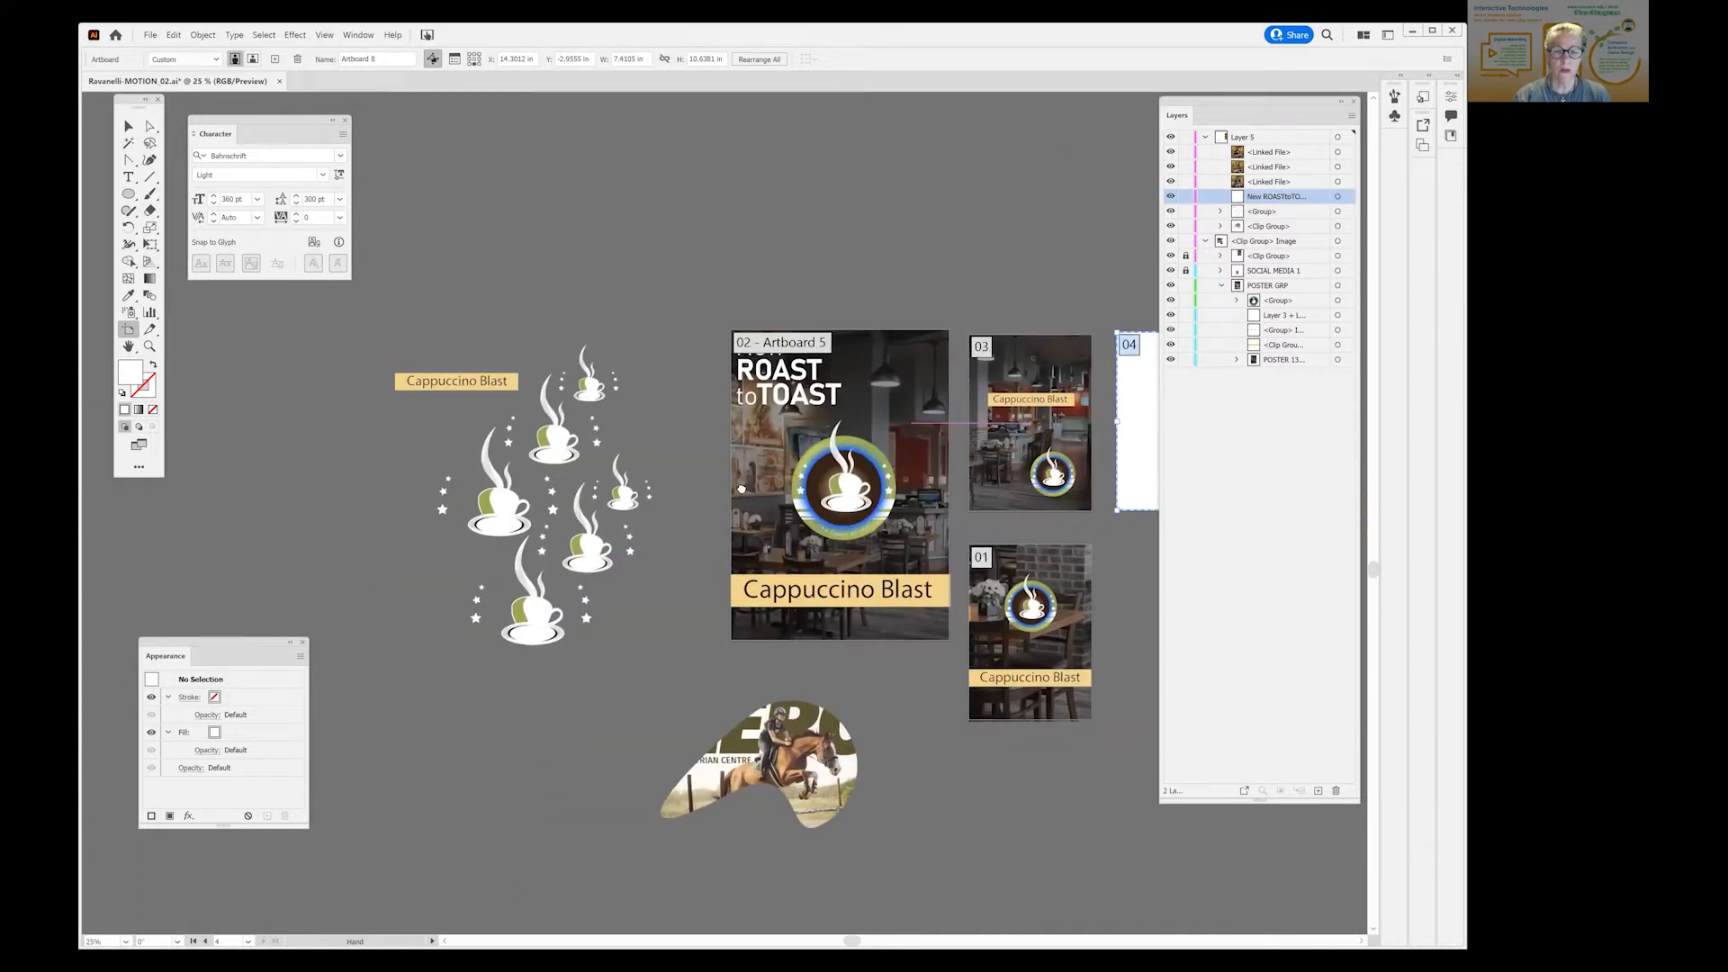
drag(1012, 488, 753, 497)
click(129, 126)
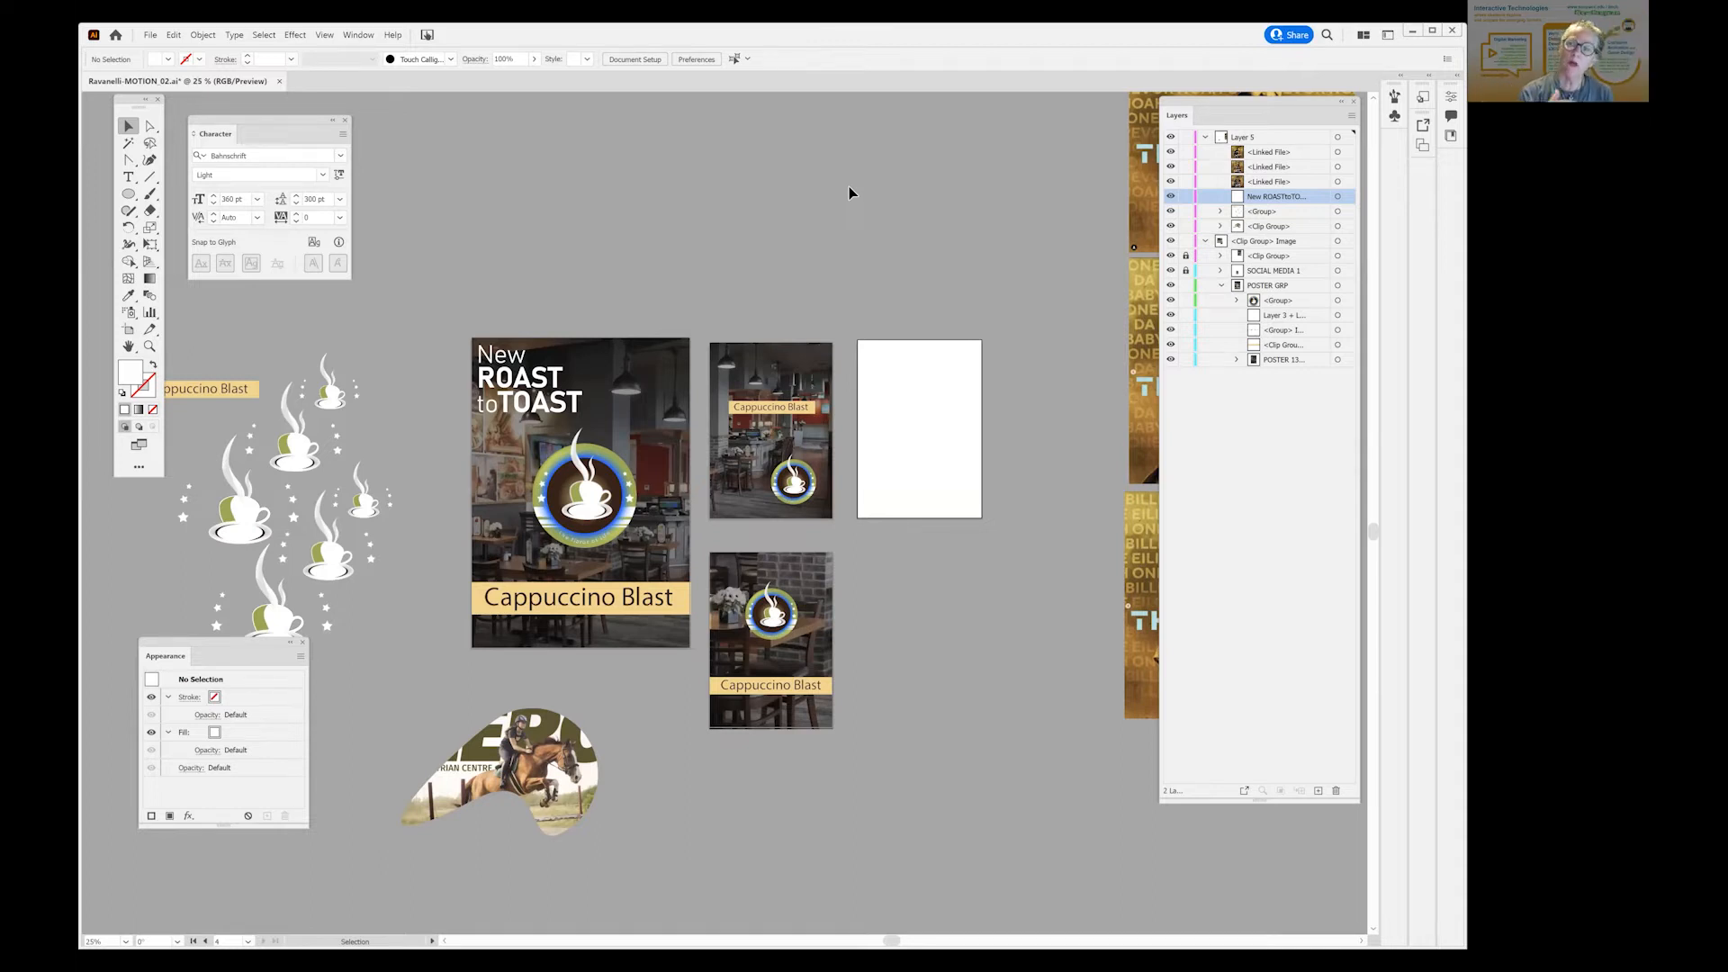
click(150, 38)
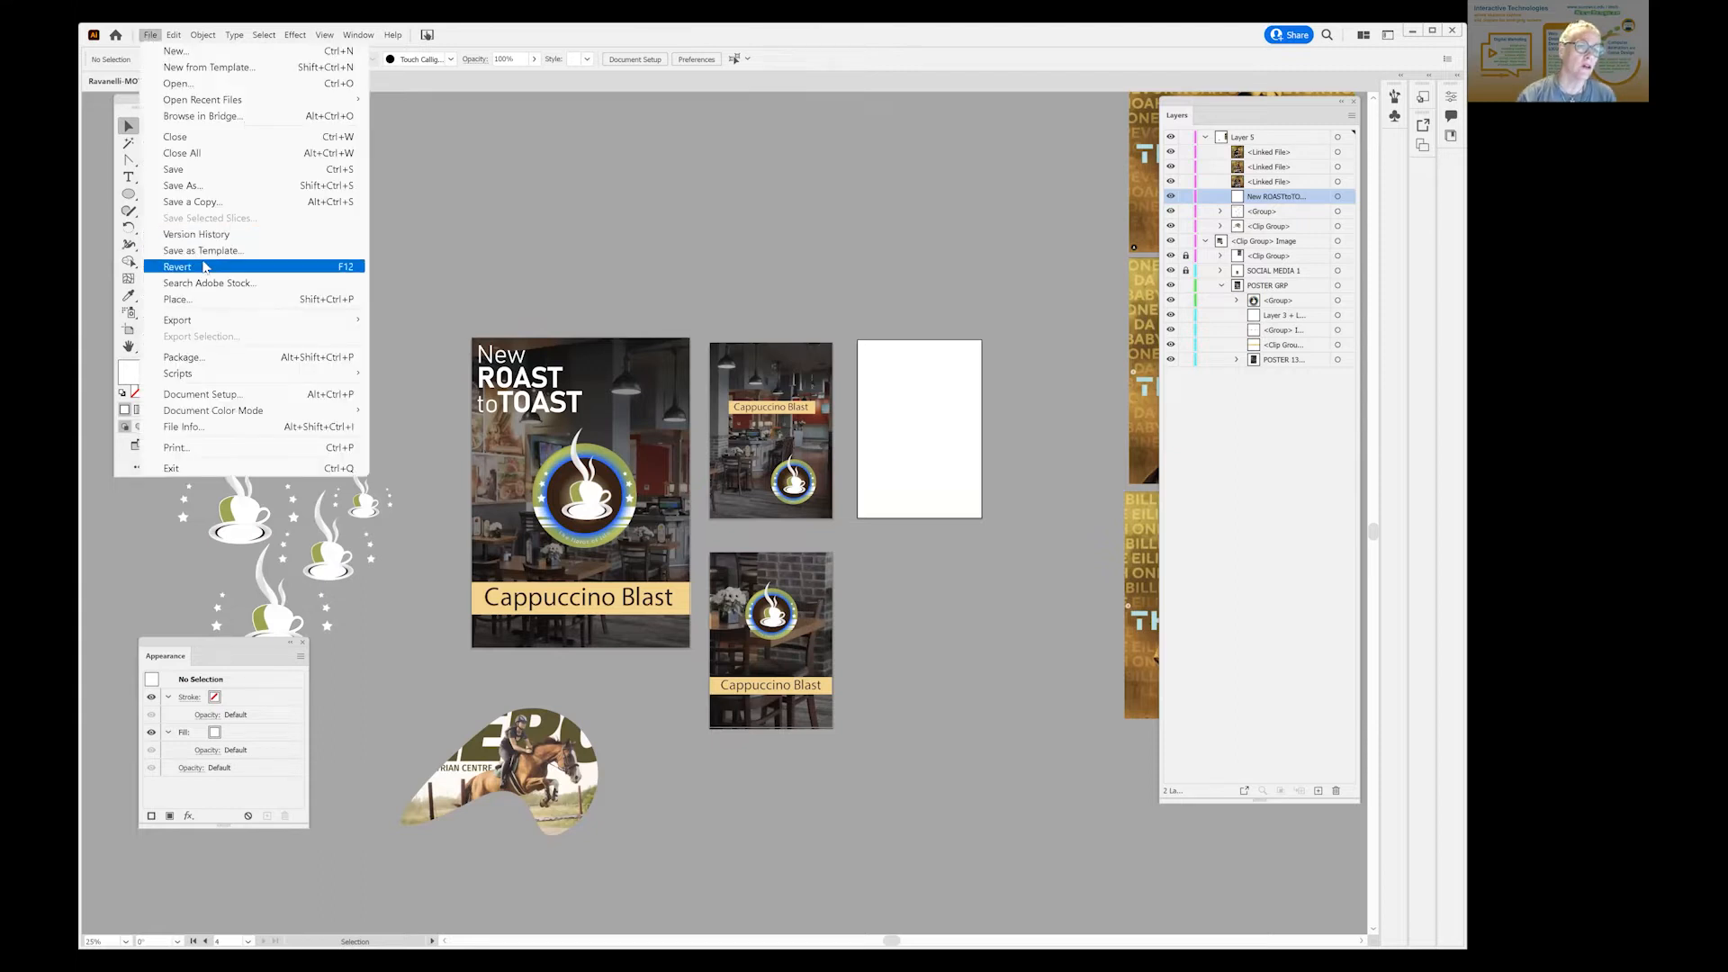
click(215, 187)
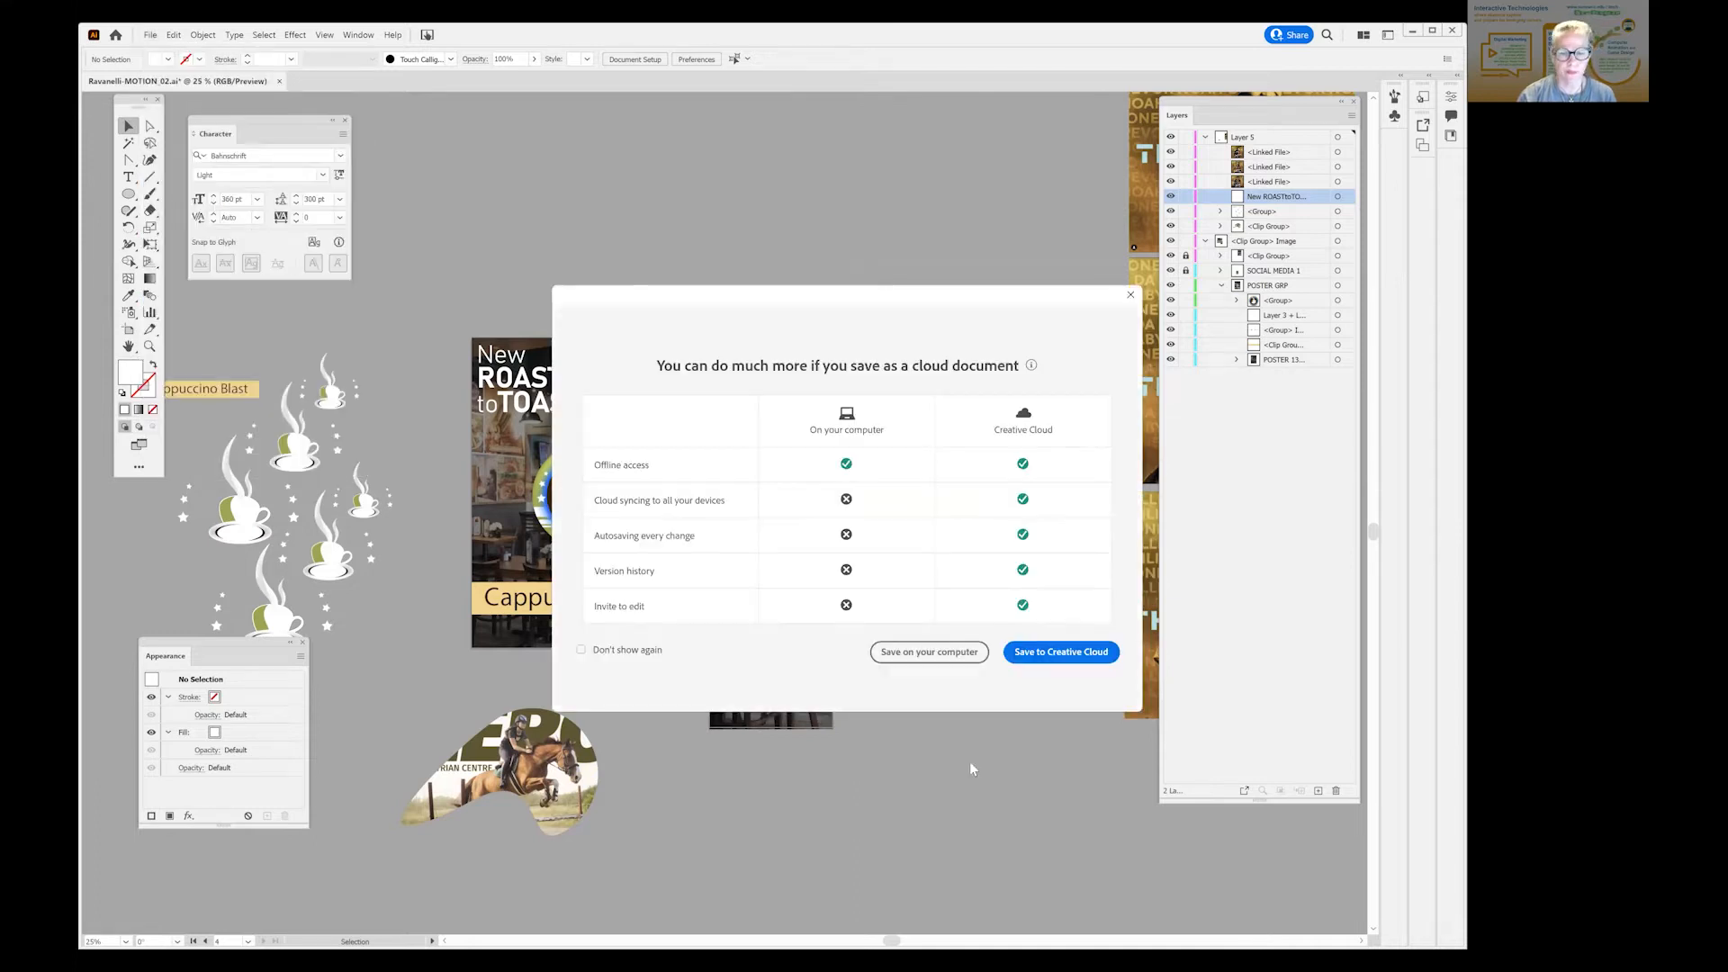
click(1060, 651)
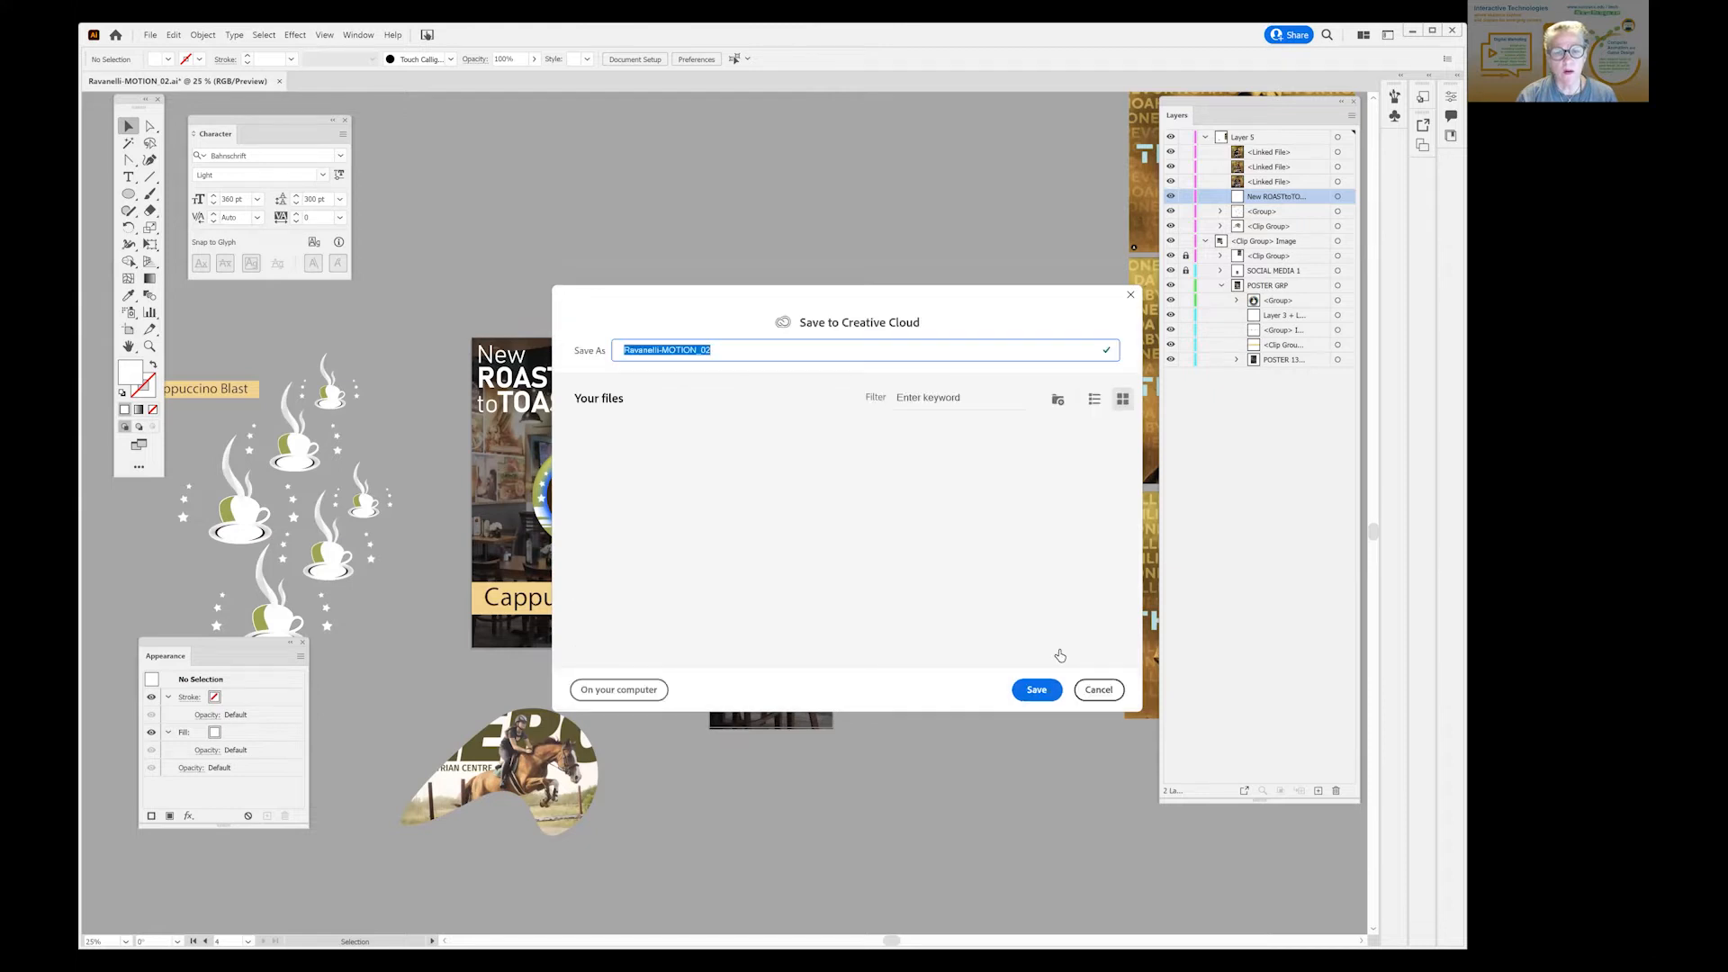
click(1098, 689)
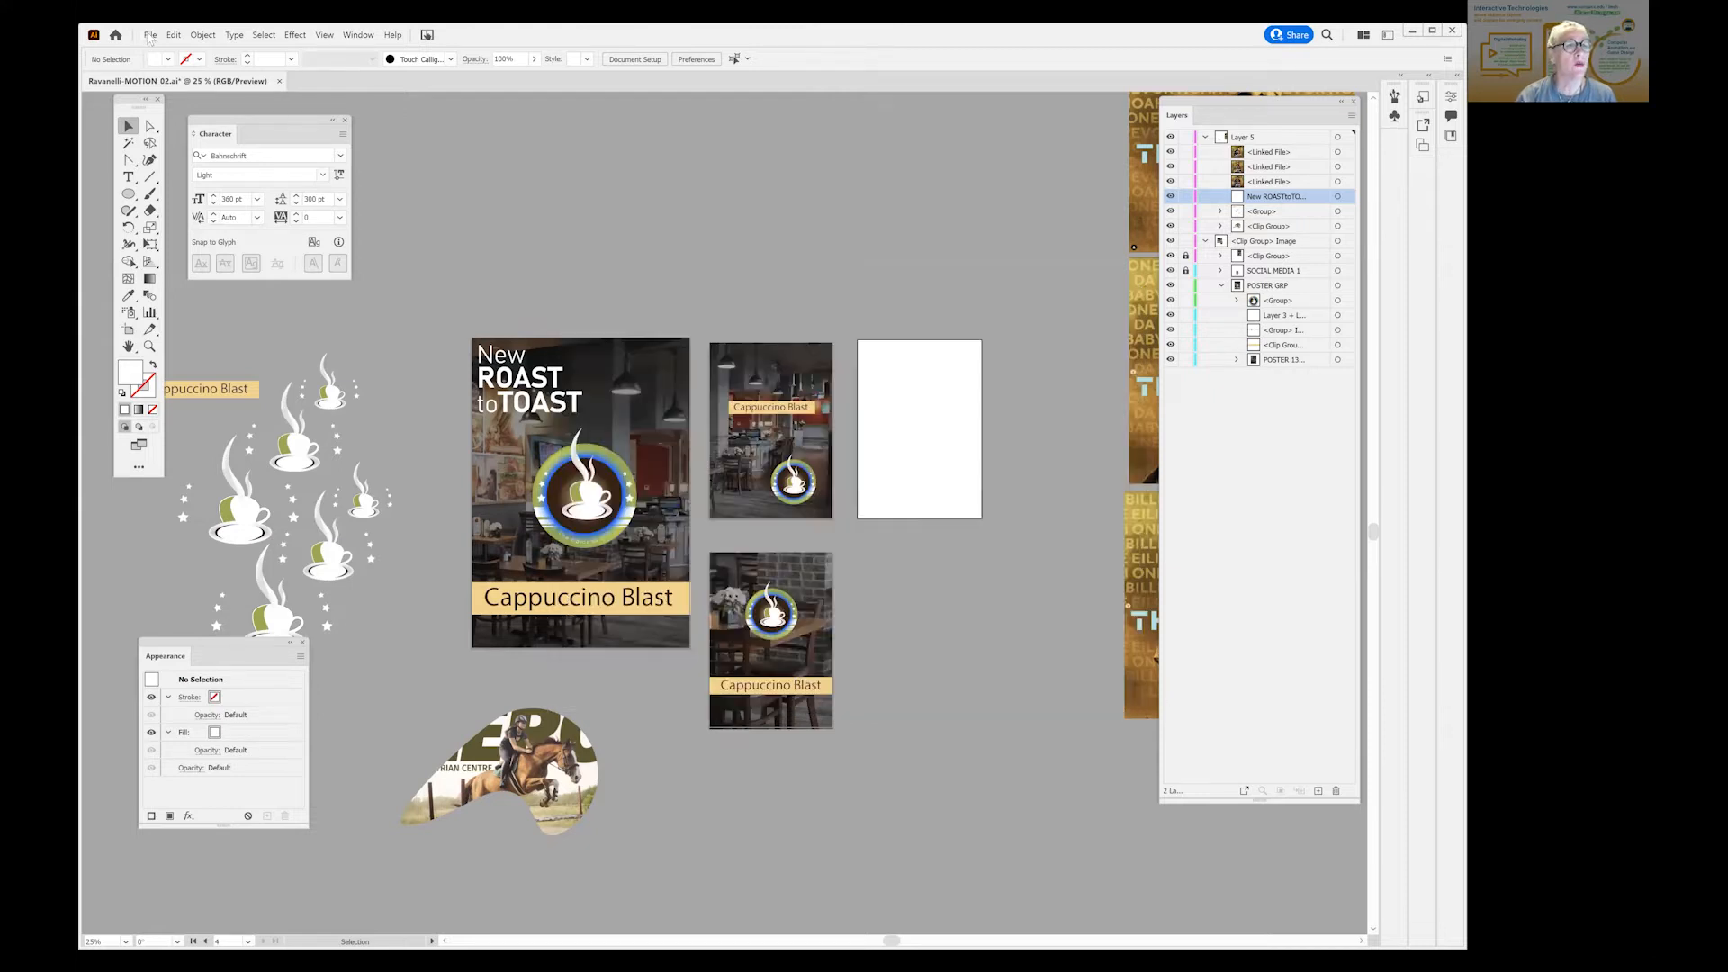
Begin a Save As to the computer, create a folder named CAFE inside LOGOS and open it as the destination.
click(153, 34)
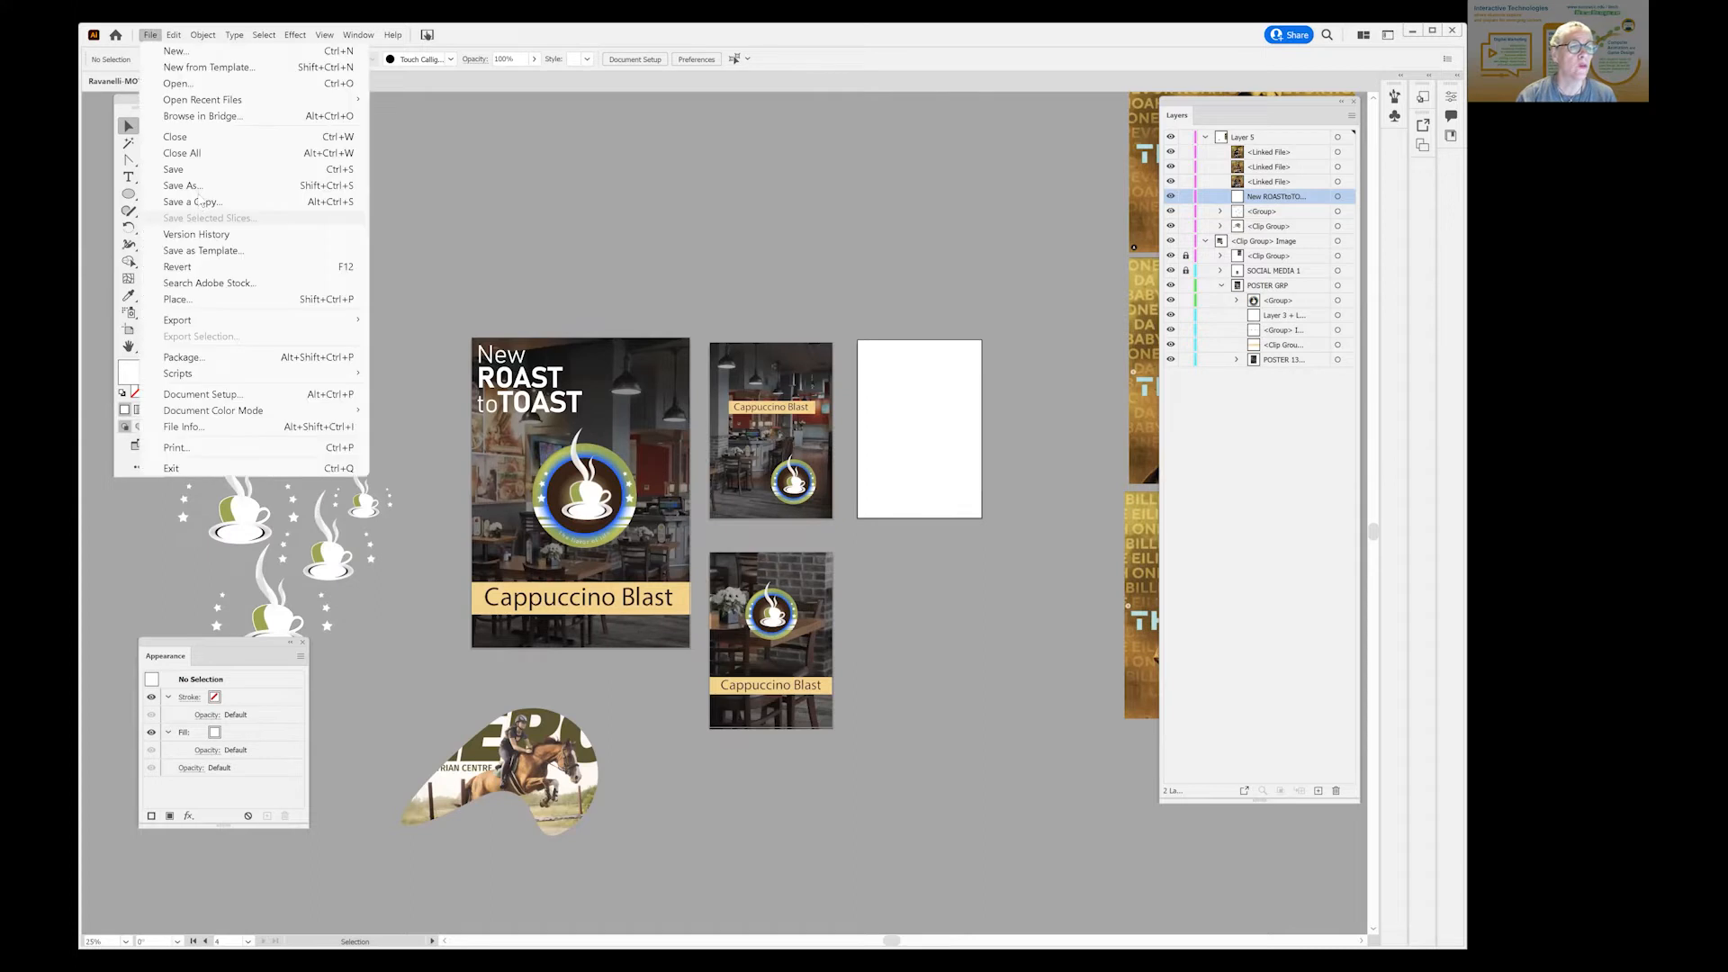
click(180, 184)
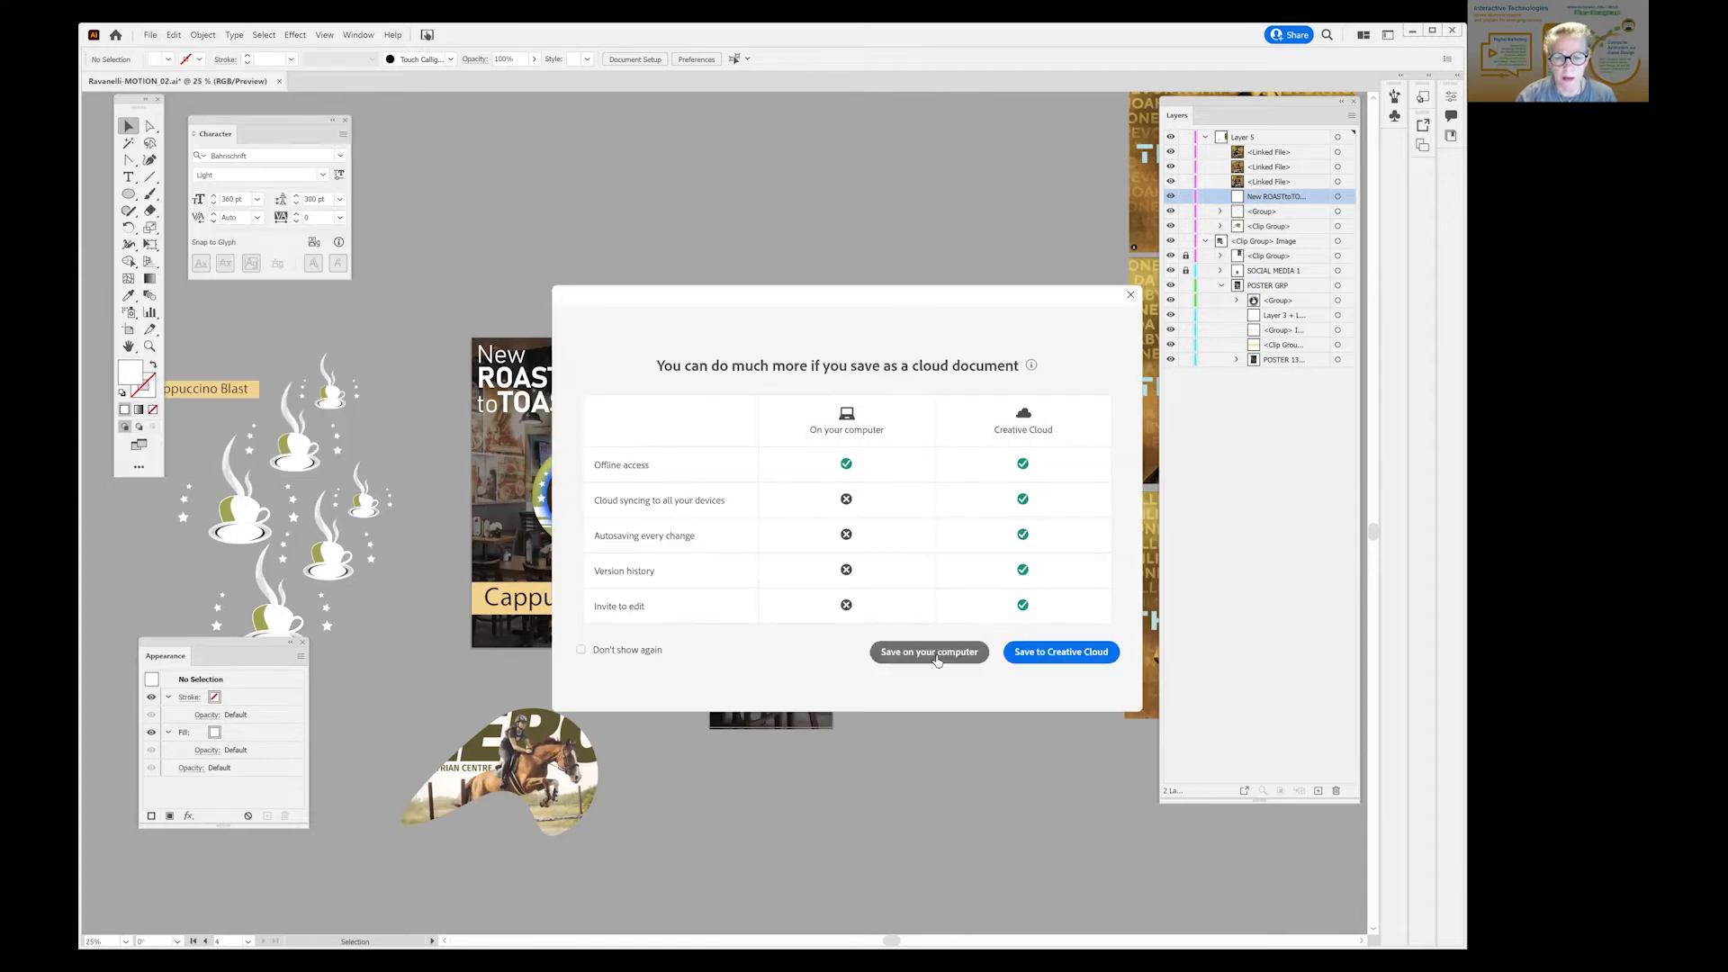
click(942, 652)
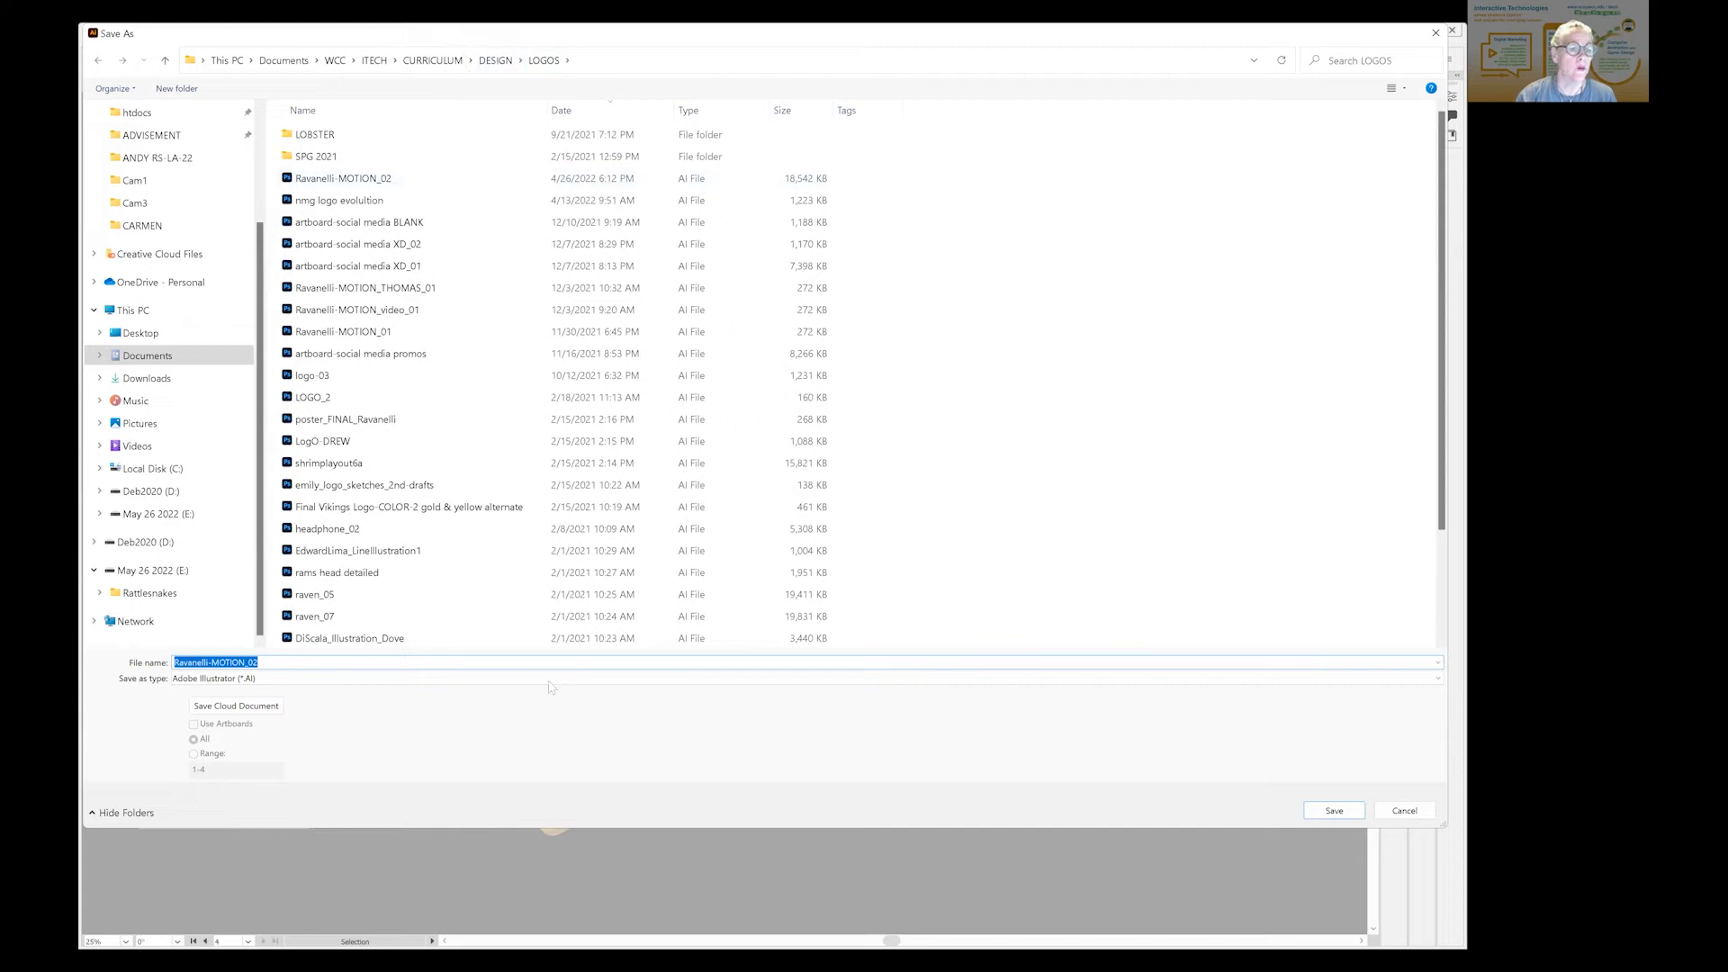
click(171, 88)
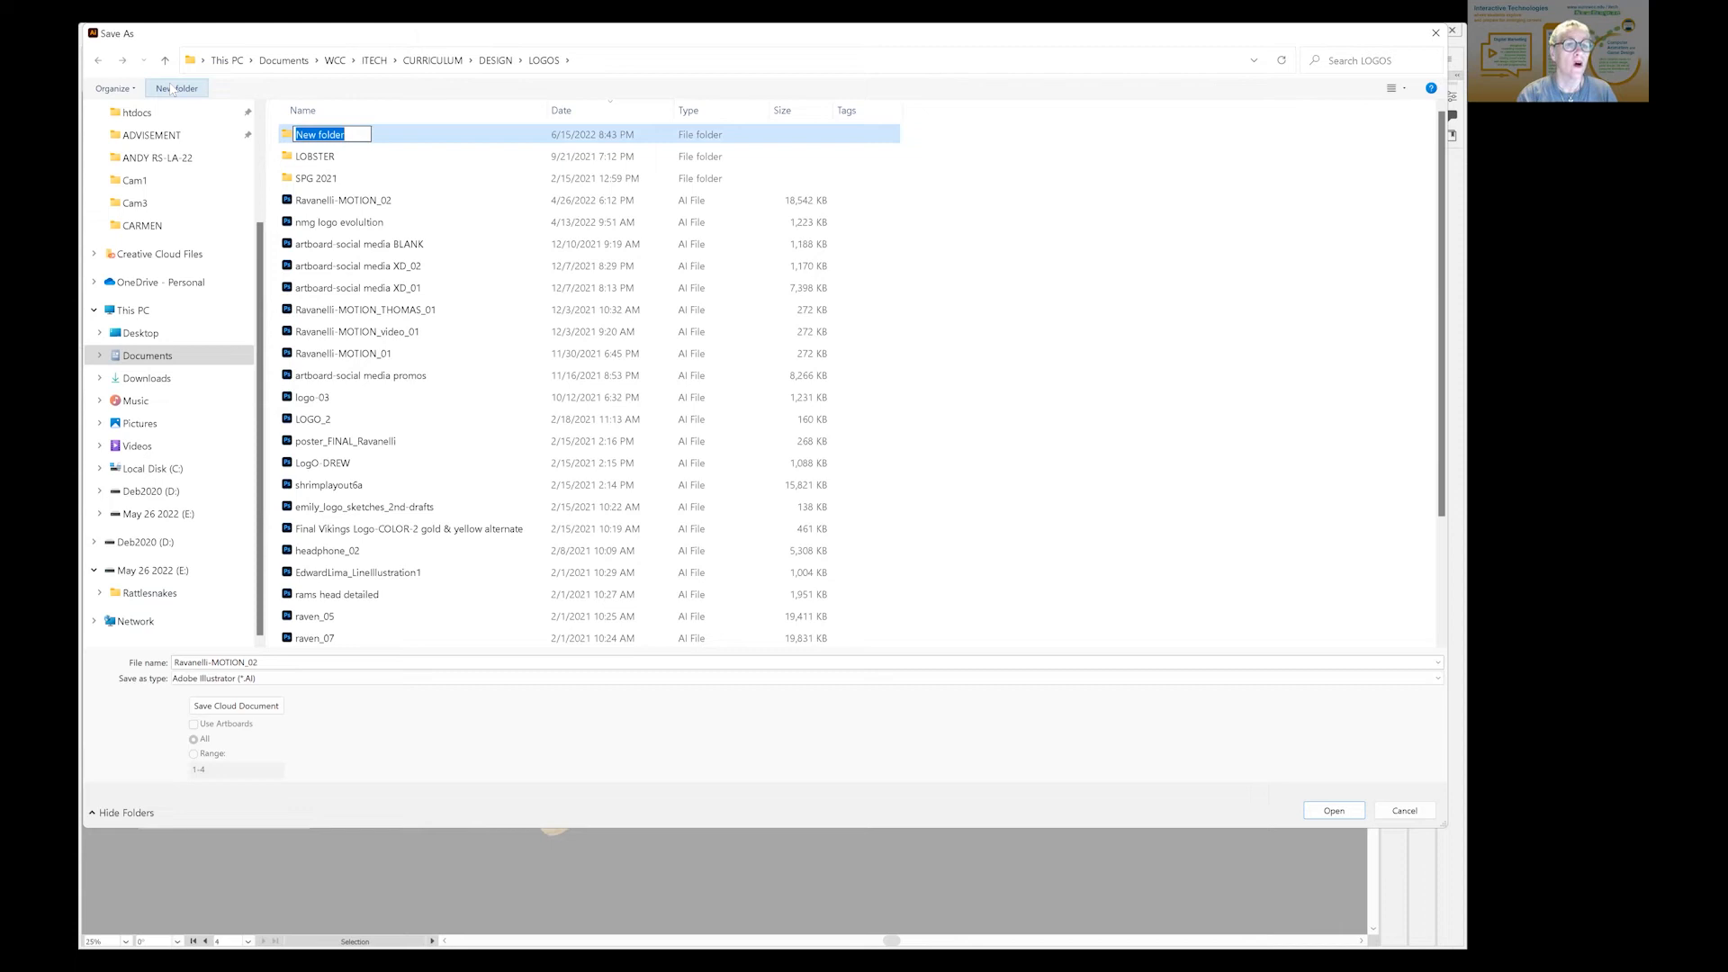
text(CAFE)
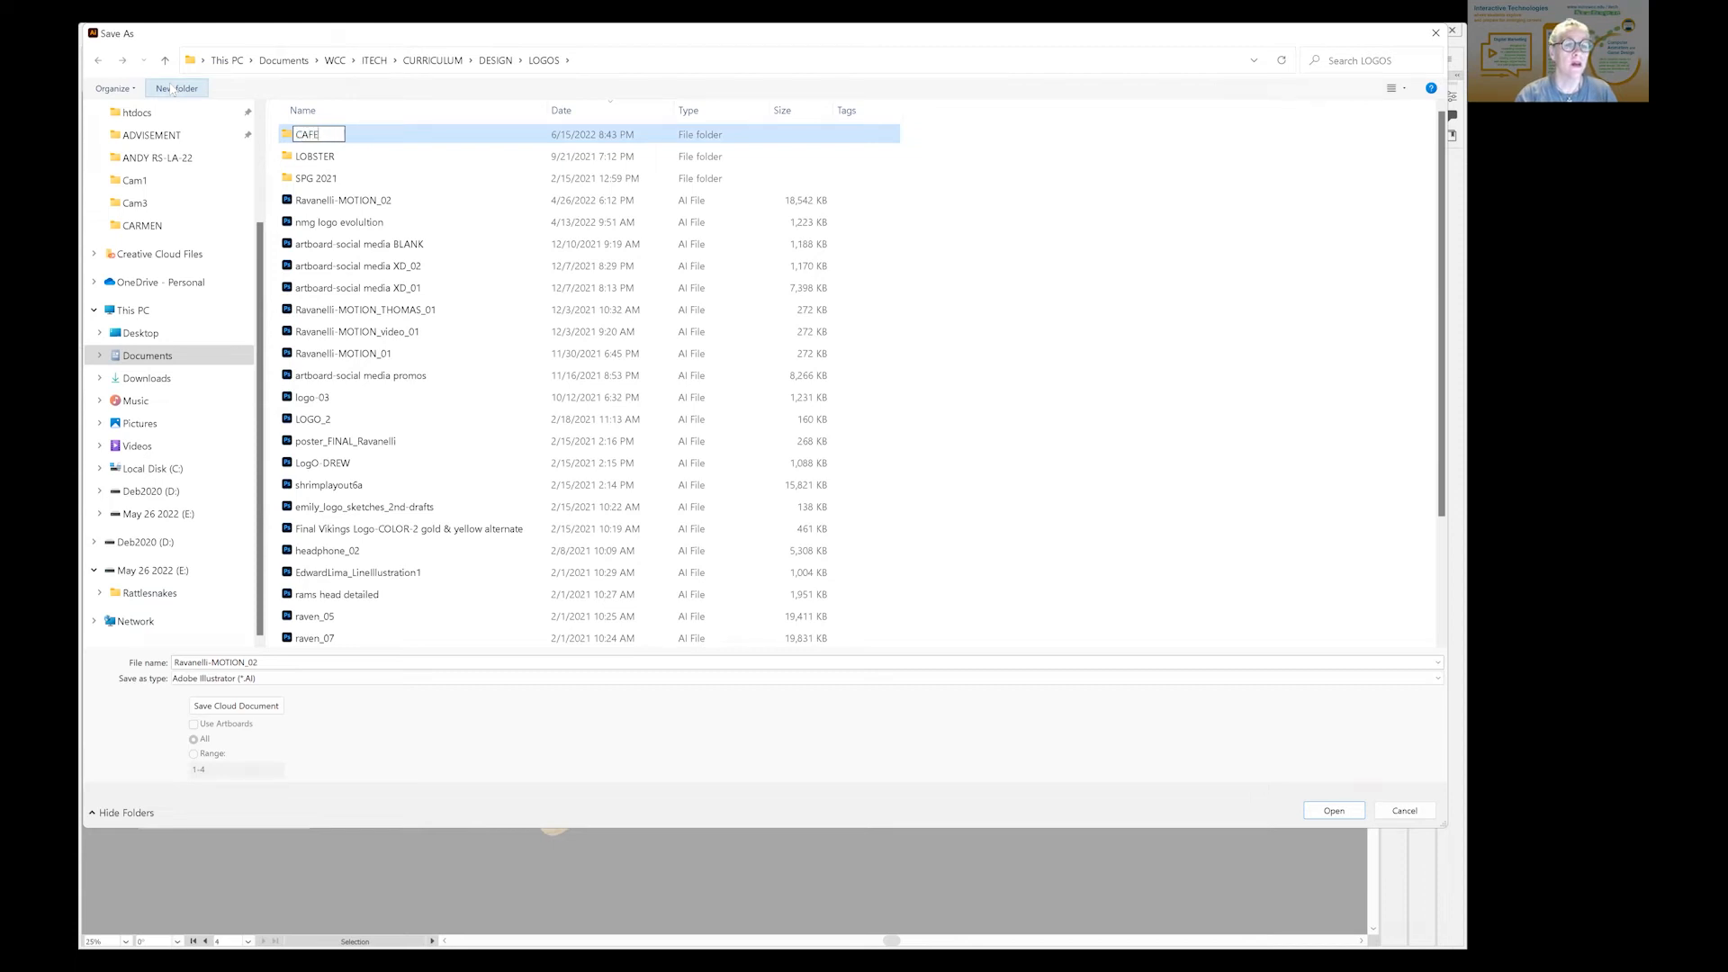
key(Return)
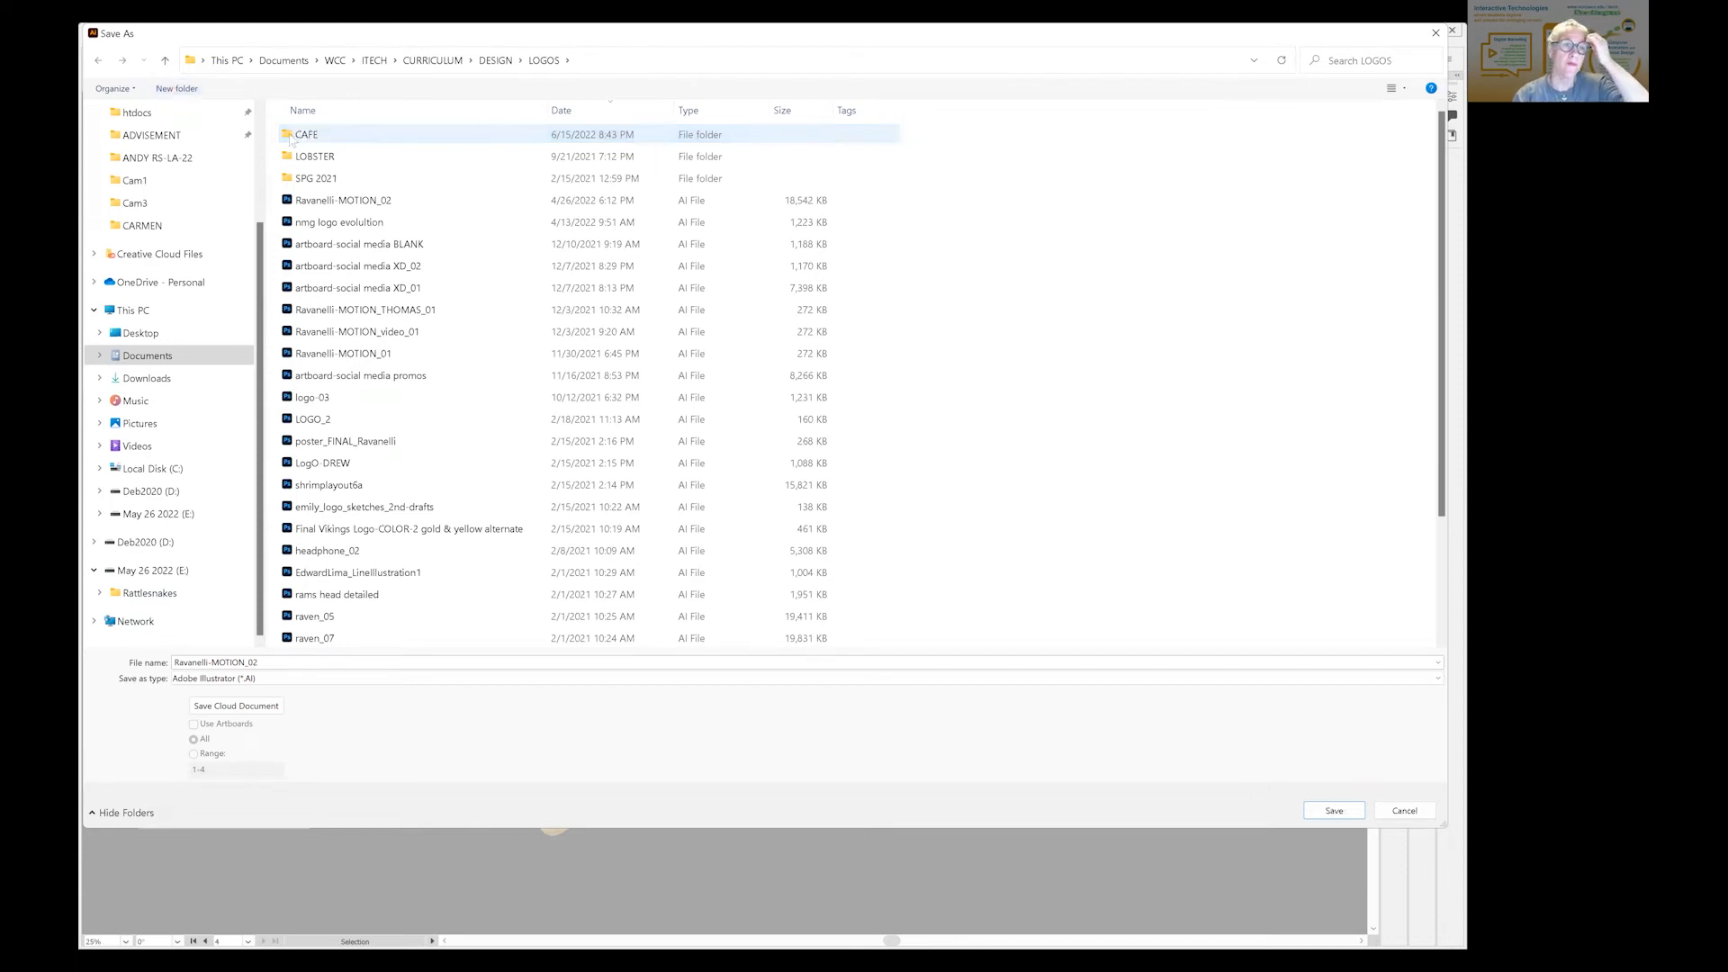
key(Return)
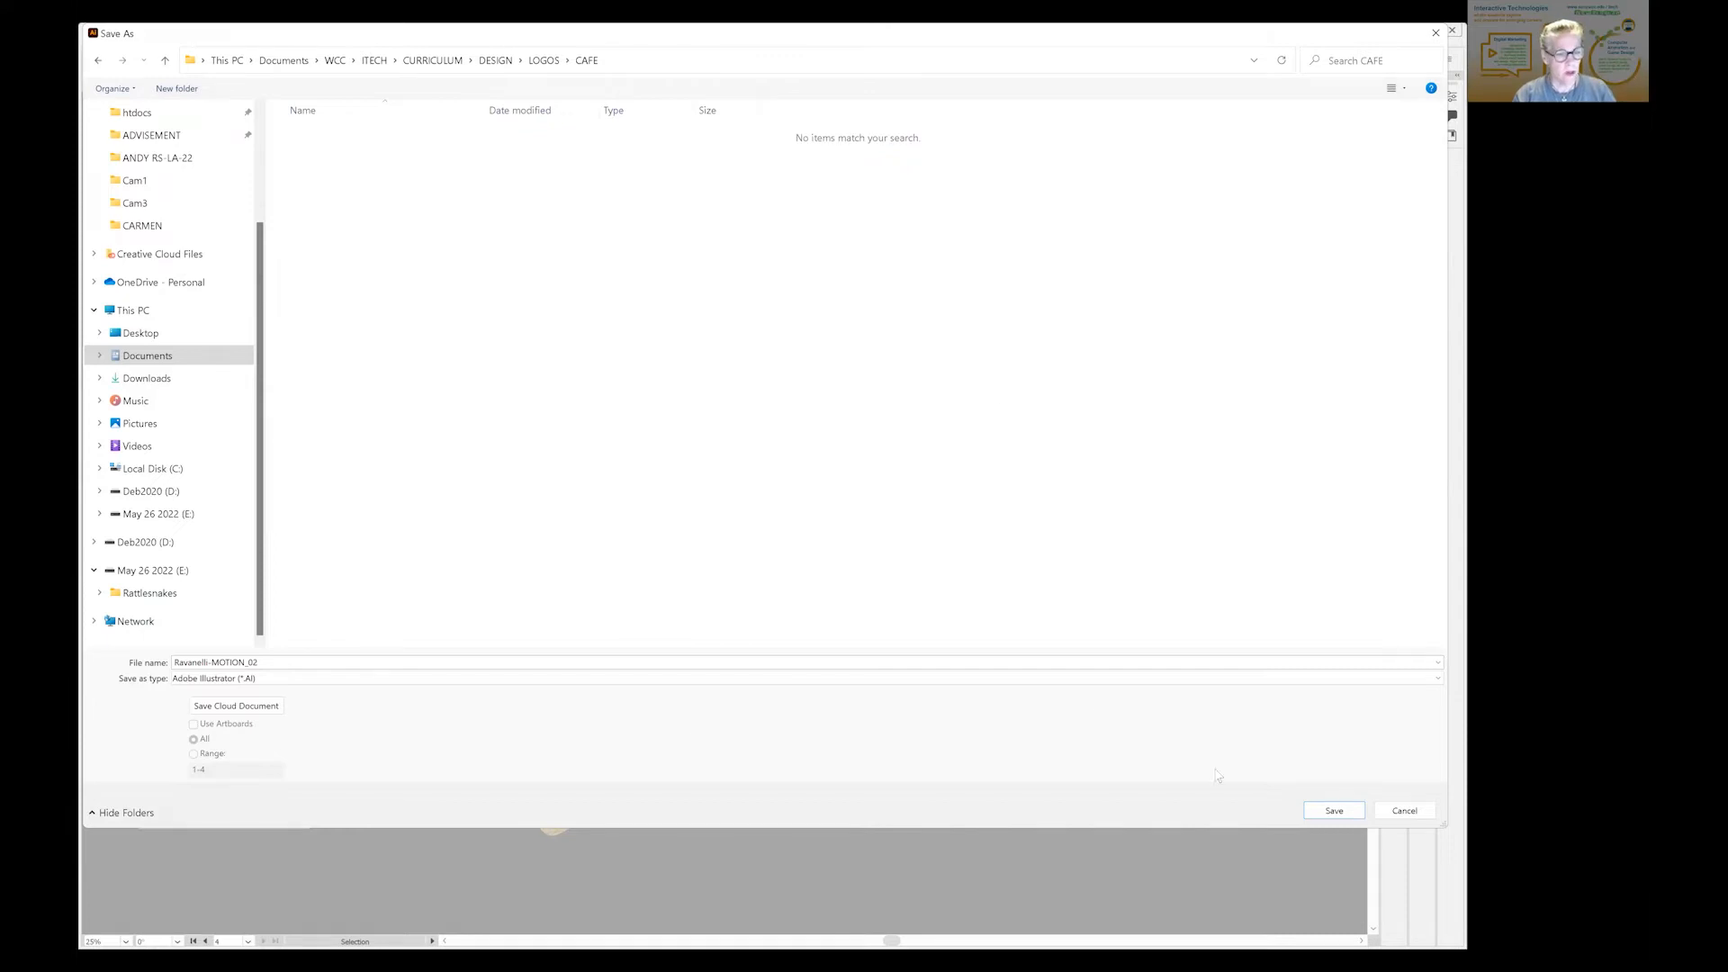
Save the document in the CAFE folder under its current name in Adobe Illustrator (*.AI) format.
click(1334, 810)
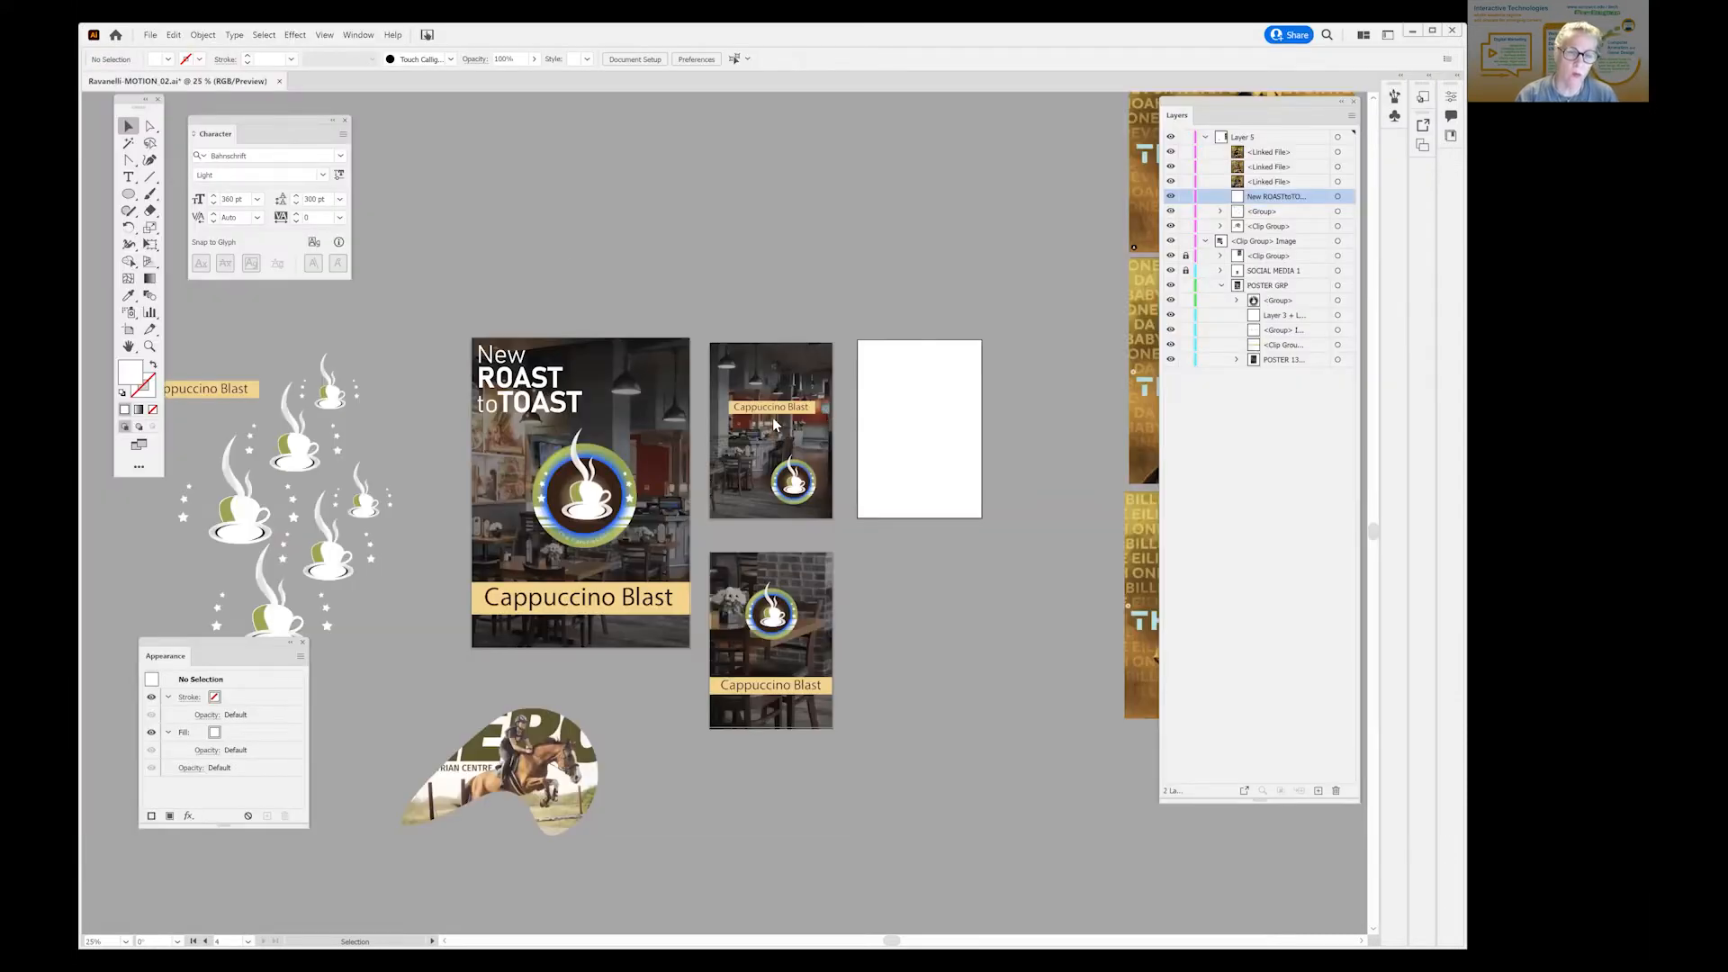
click(908, 707)
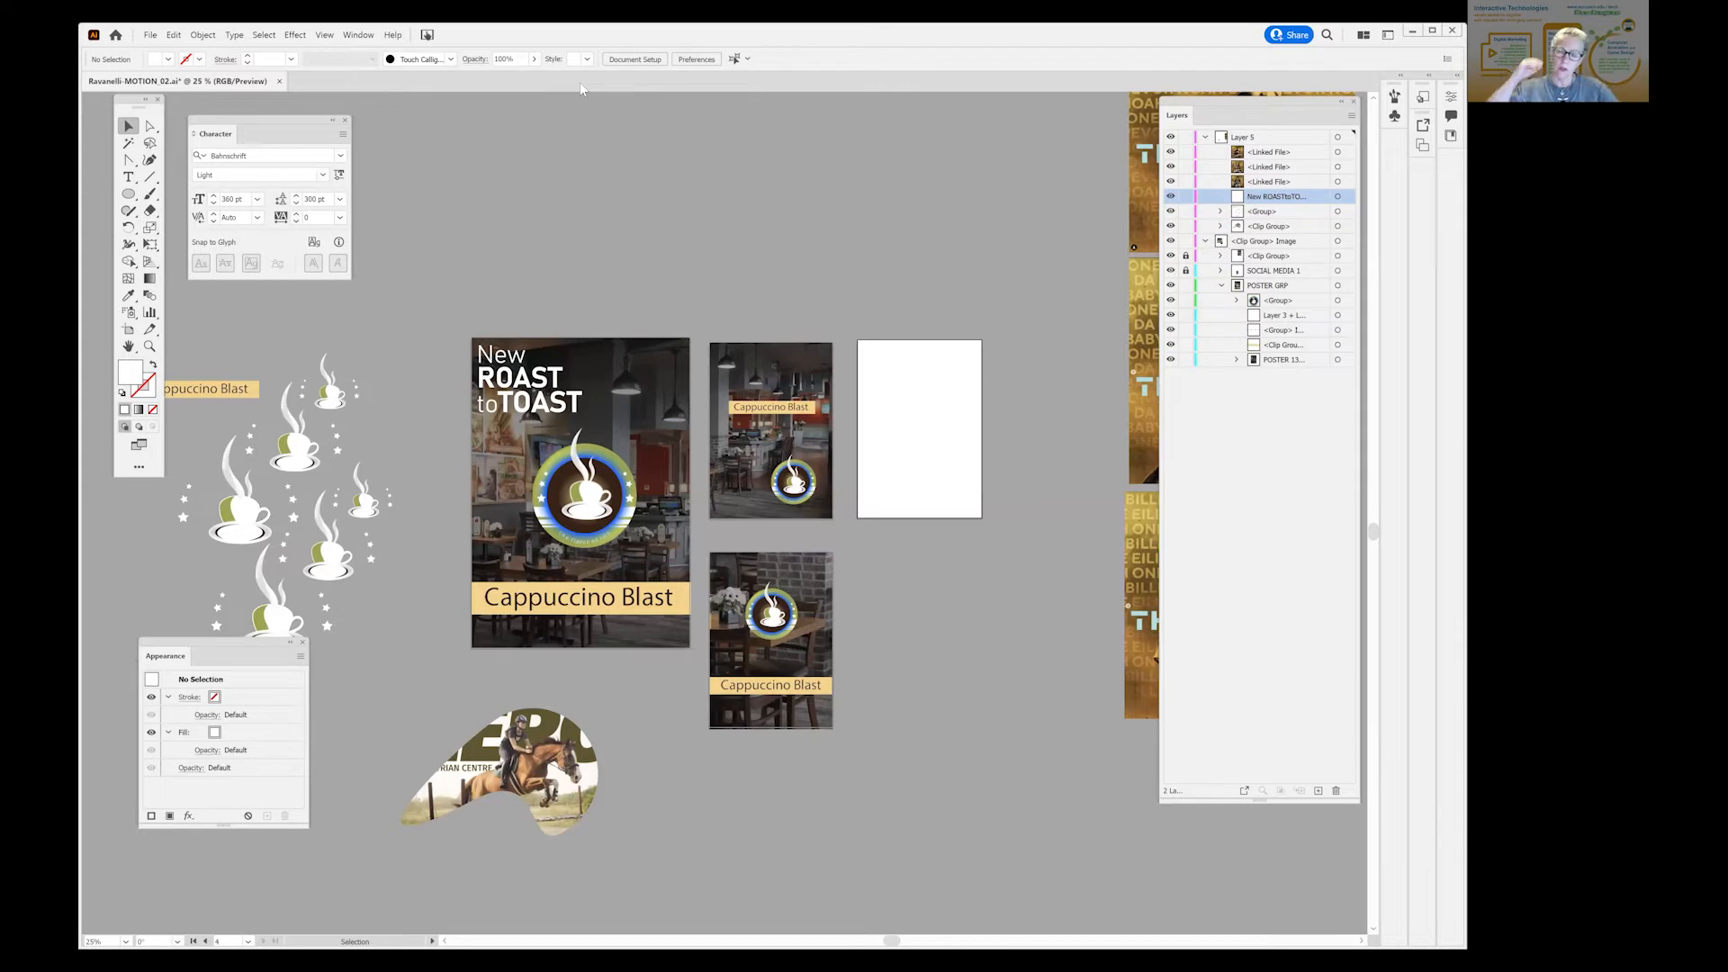
key(ctrl+s)
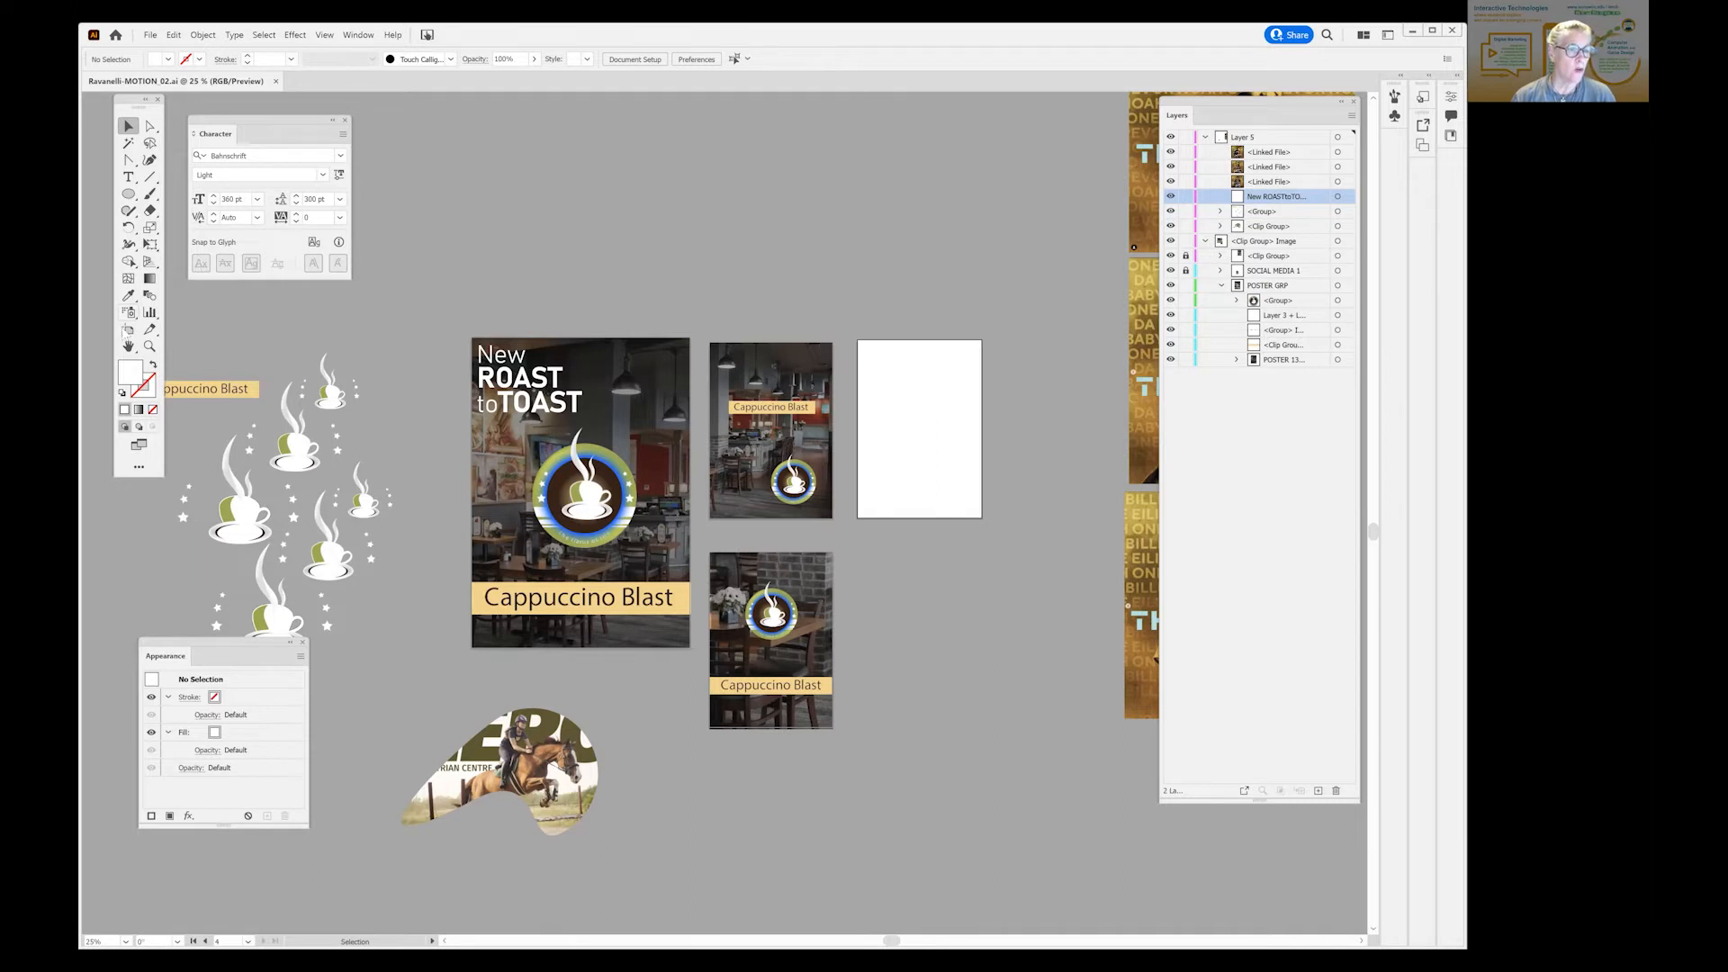
Activate the Artboard tool and examine the file formats offered for saving to the computer, leaving the Save As dialog without saving.
click(128, 329)
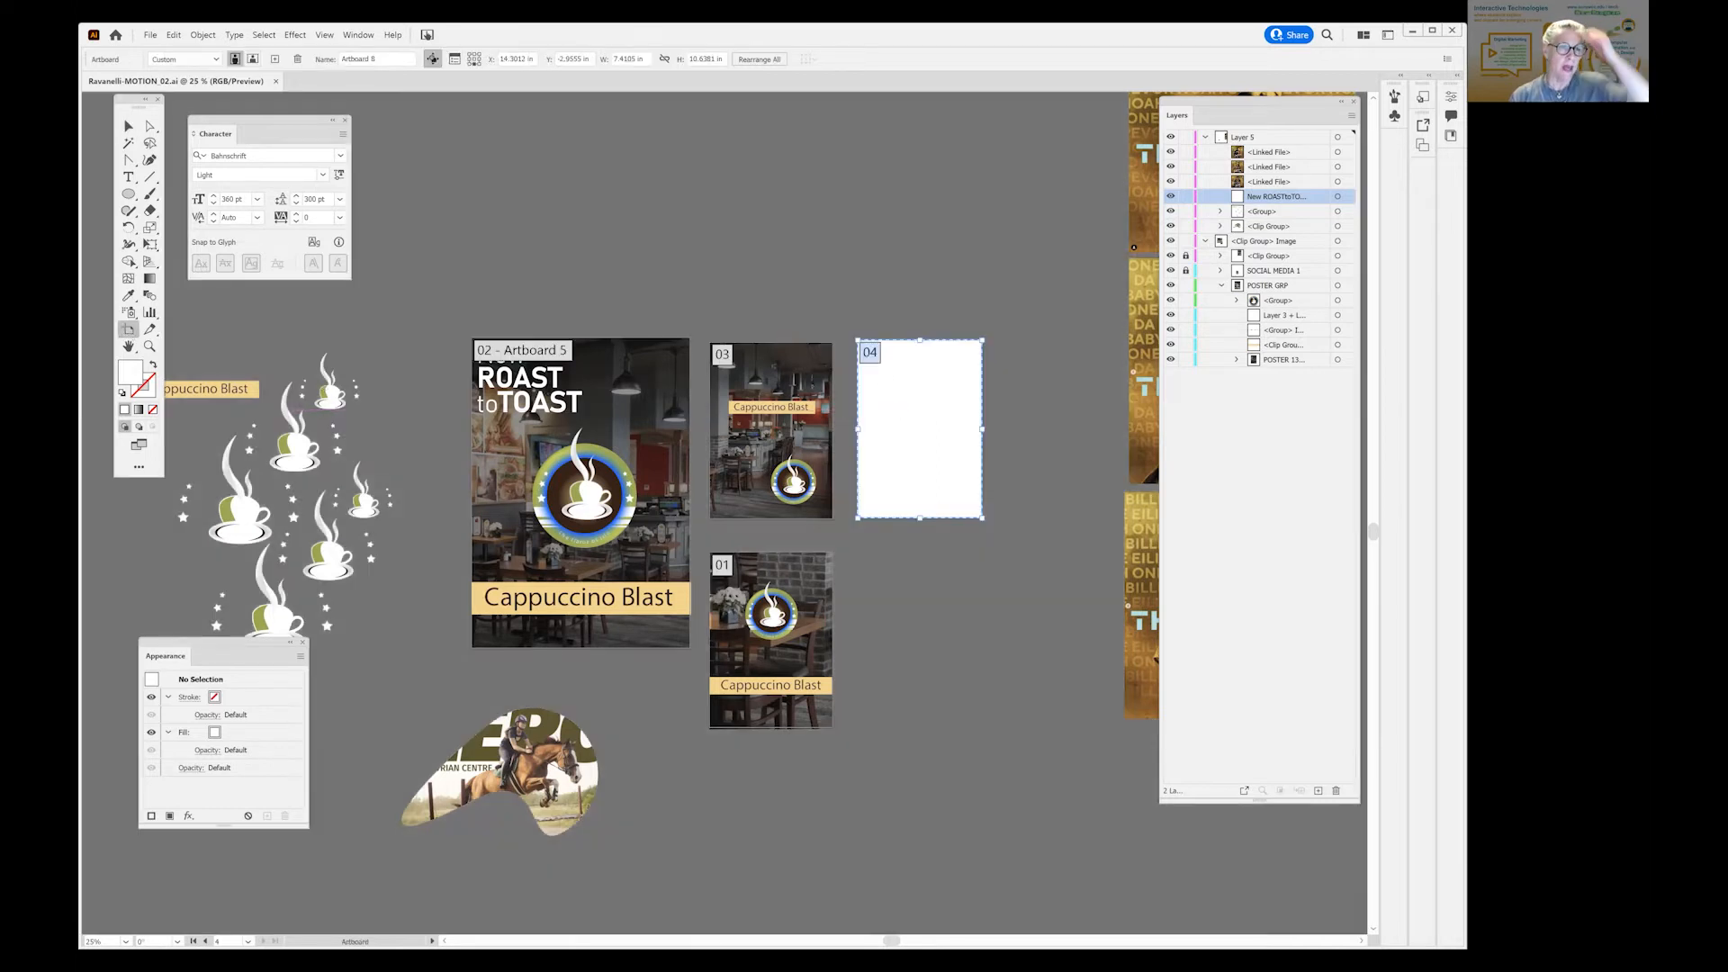
click(150, 35)
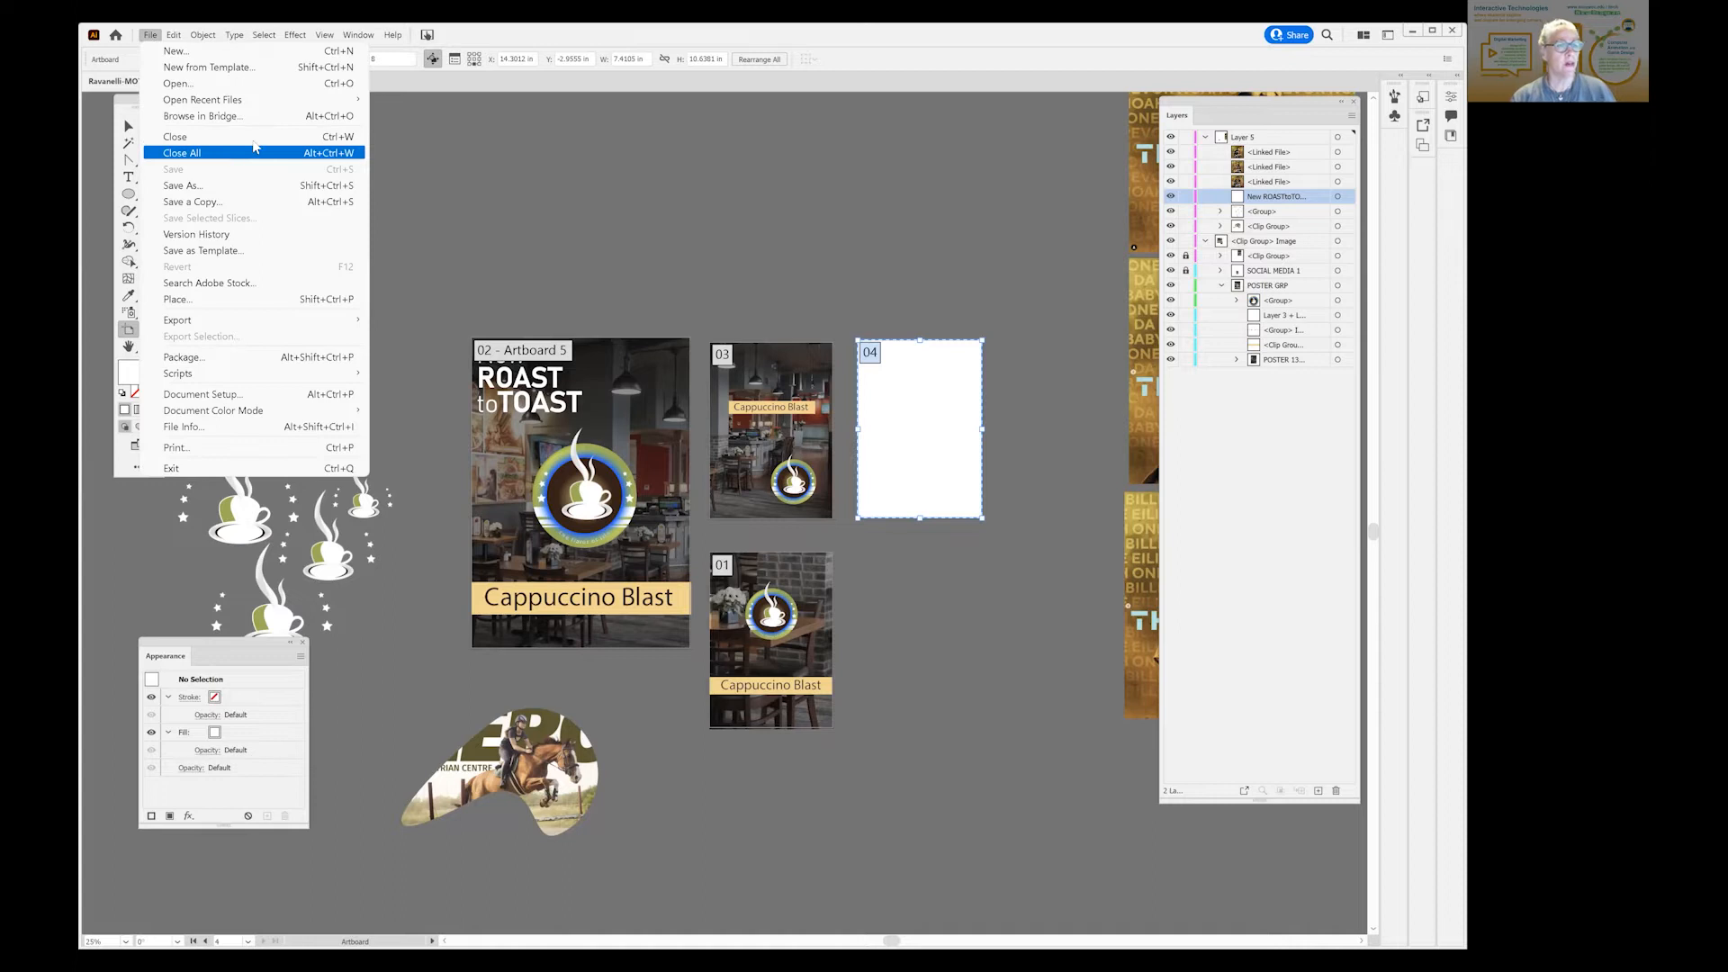
click(198, 137)
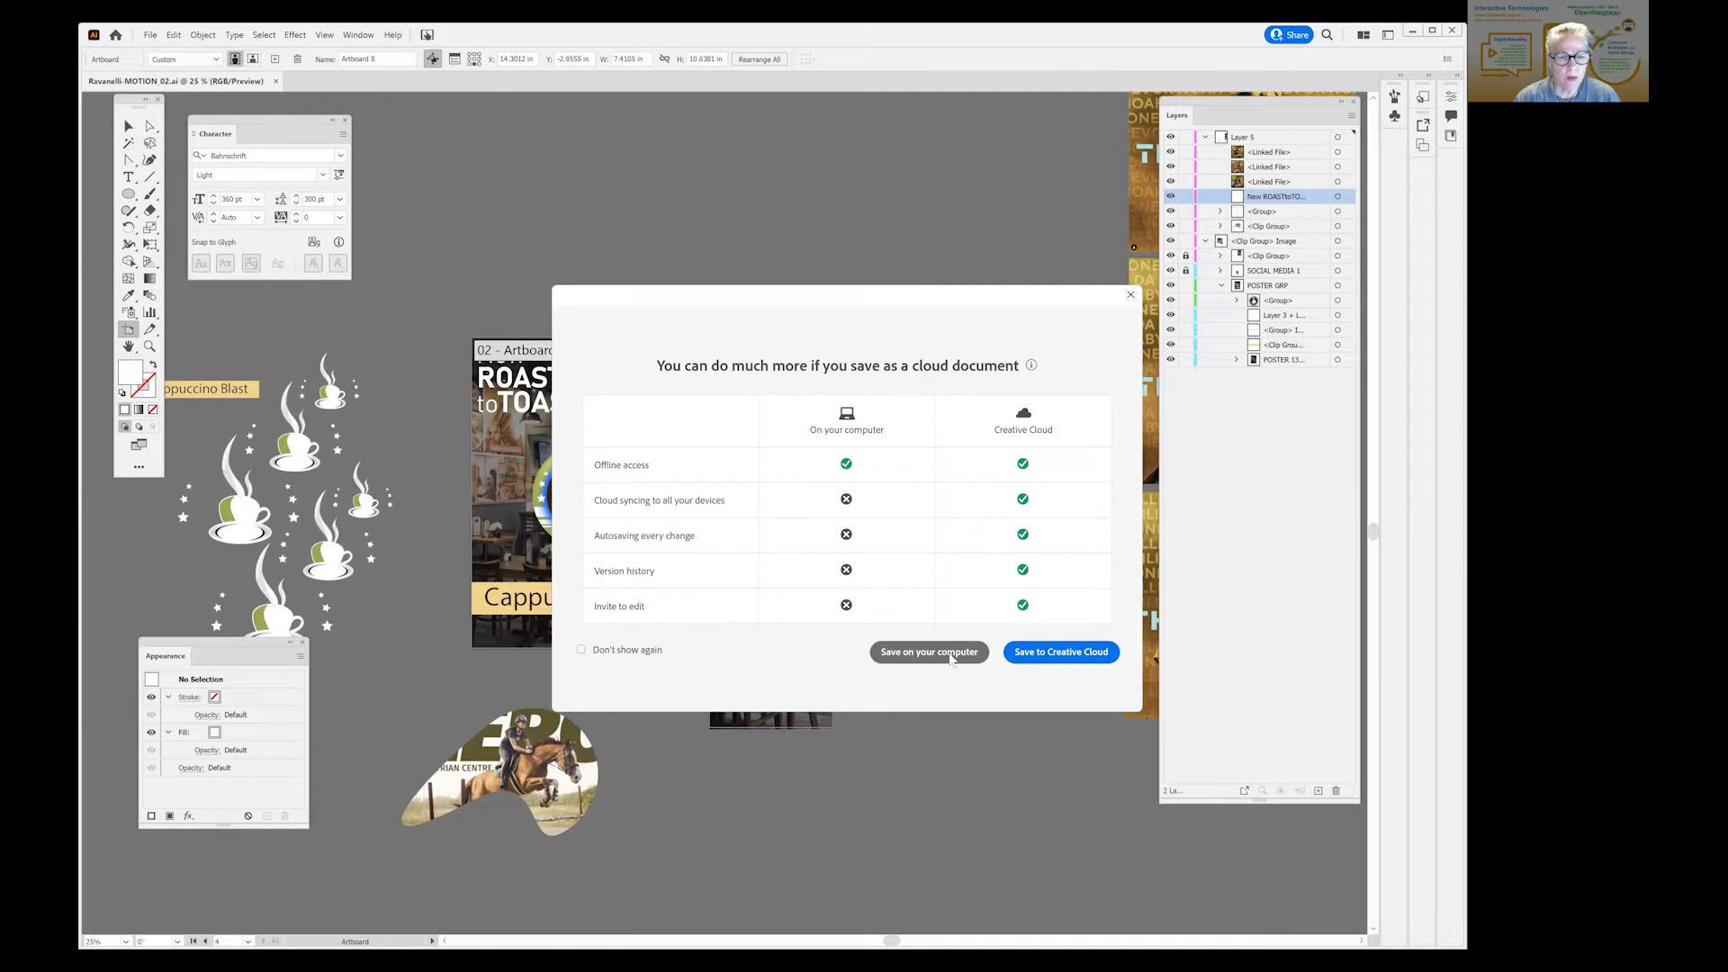
click(951, 652)
click(279, 678)
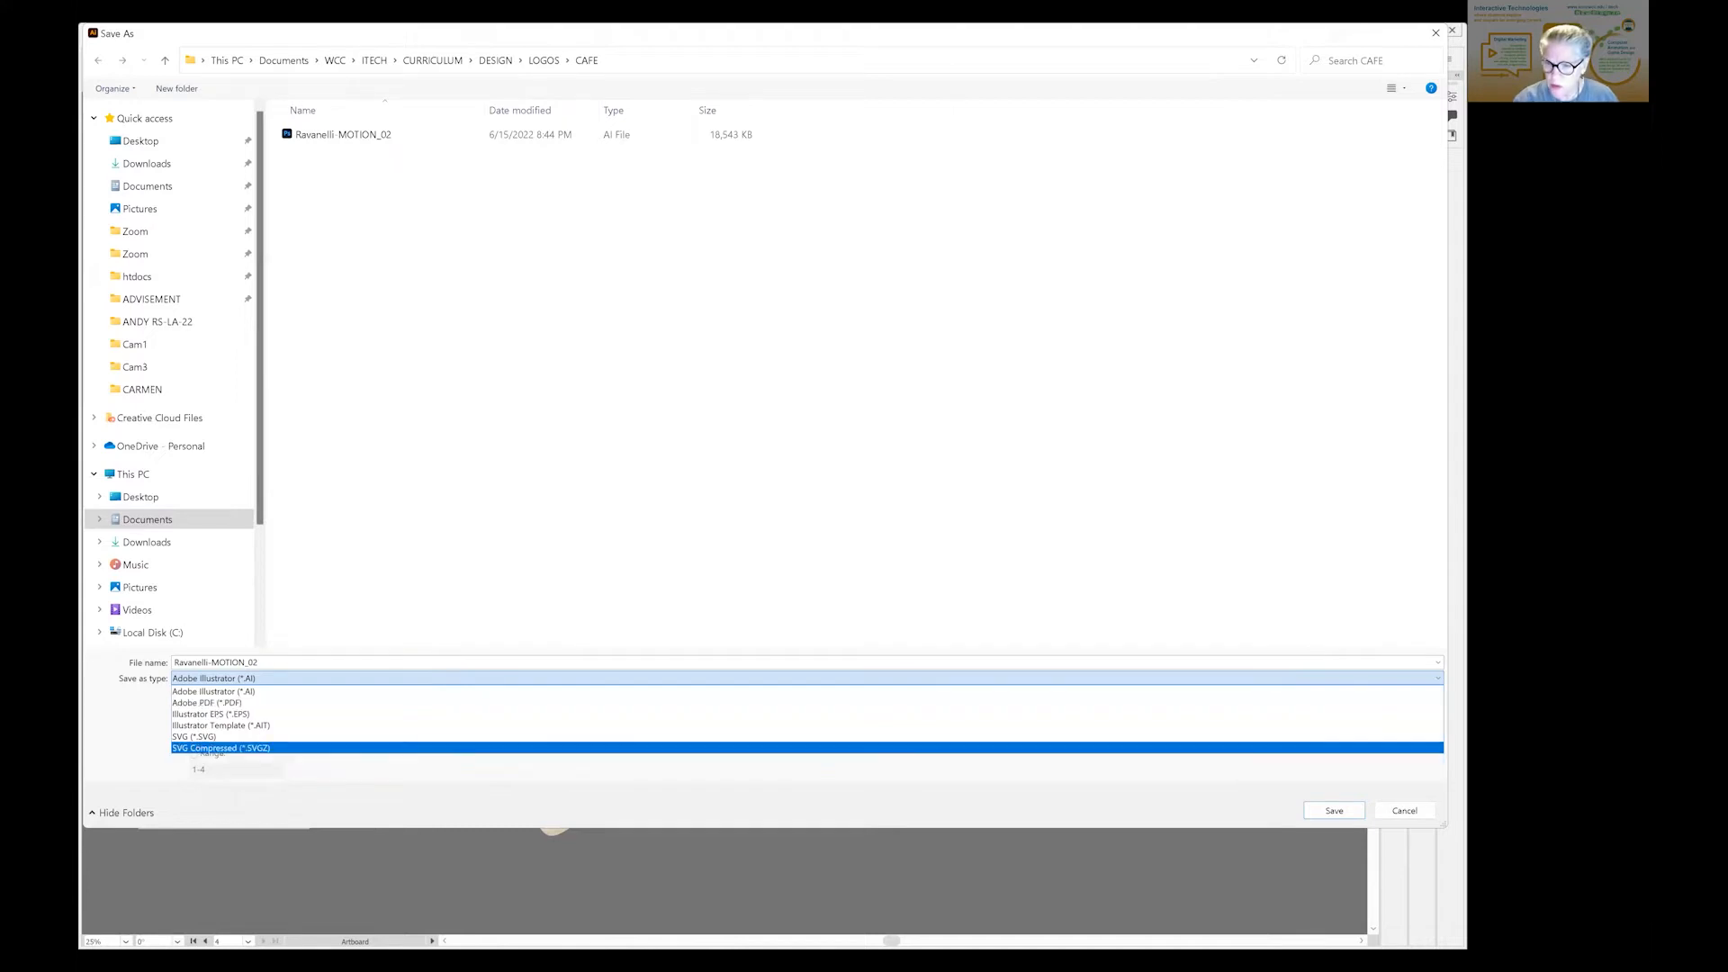
click(1404, 811)
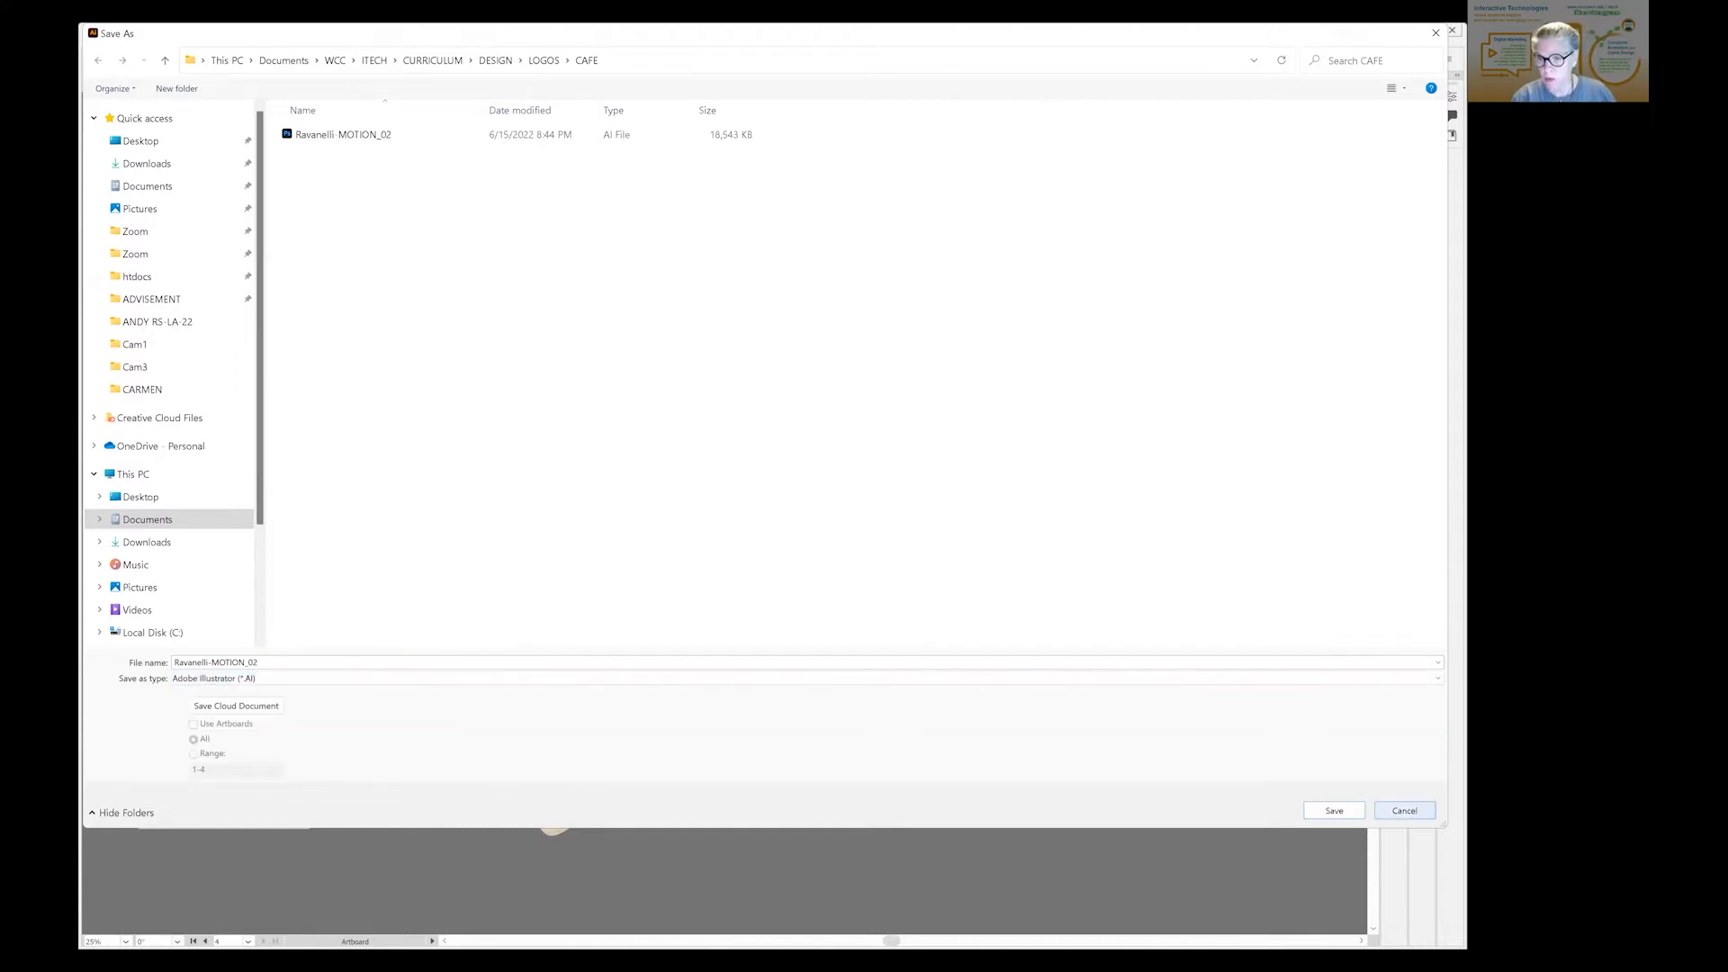
click(1404, 811)
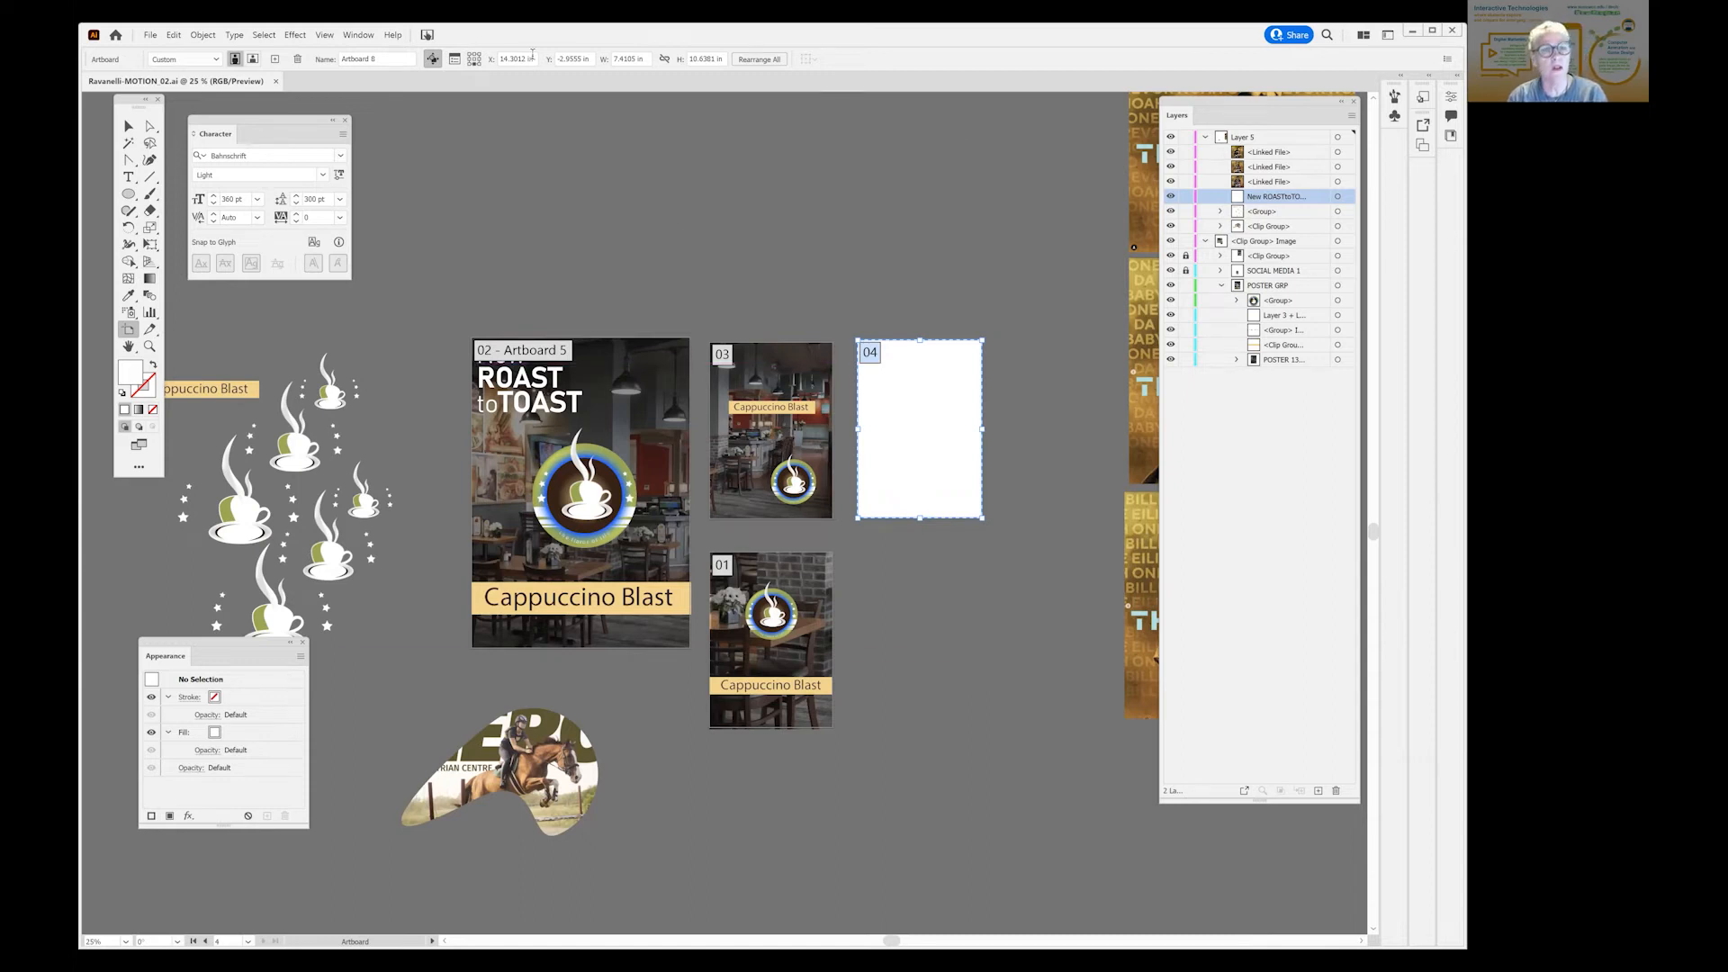
Select Artboard 5 and Artboard 7 in turn to check their dimensions, and leave artboard editing.
click(610, 363)
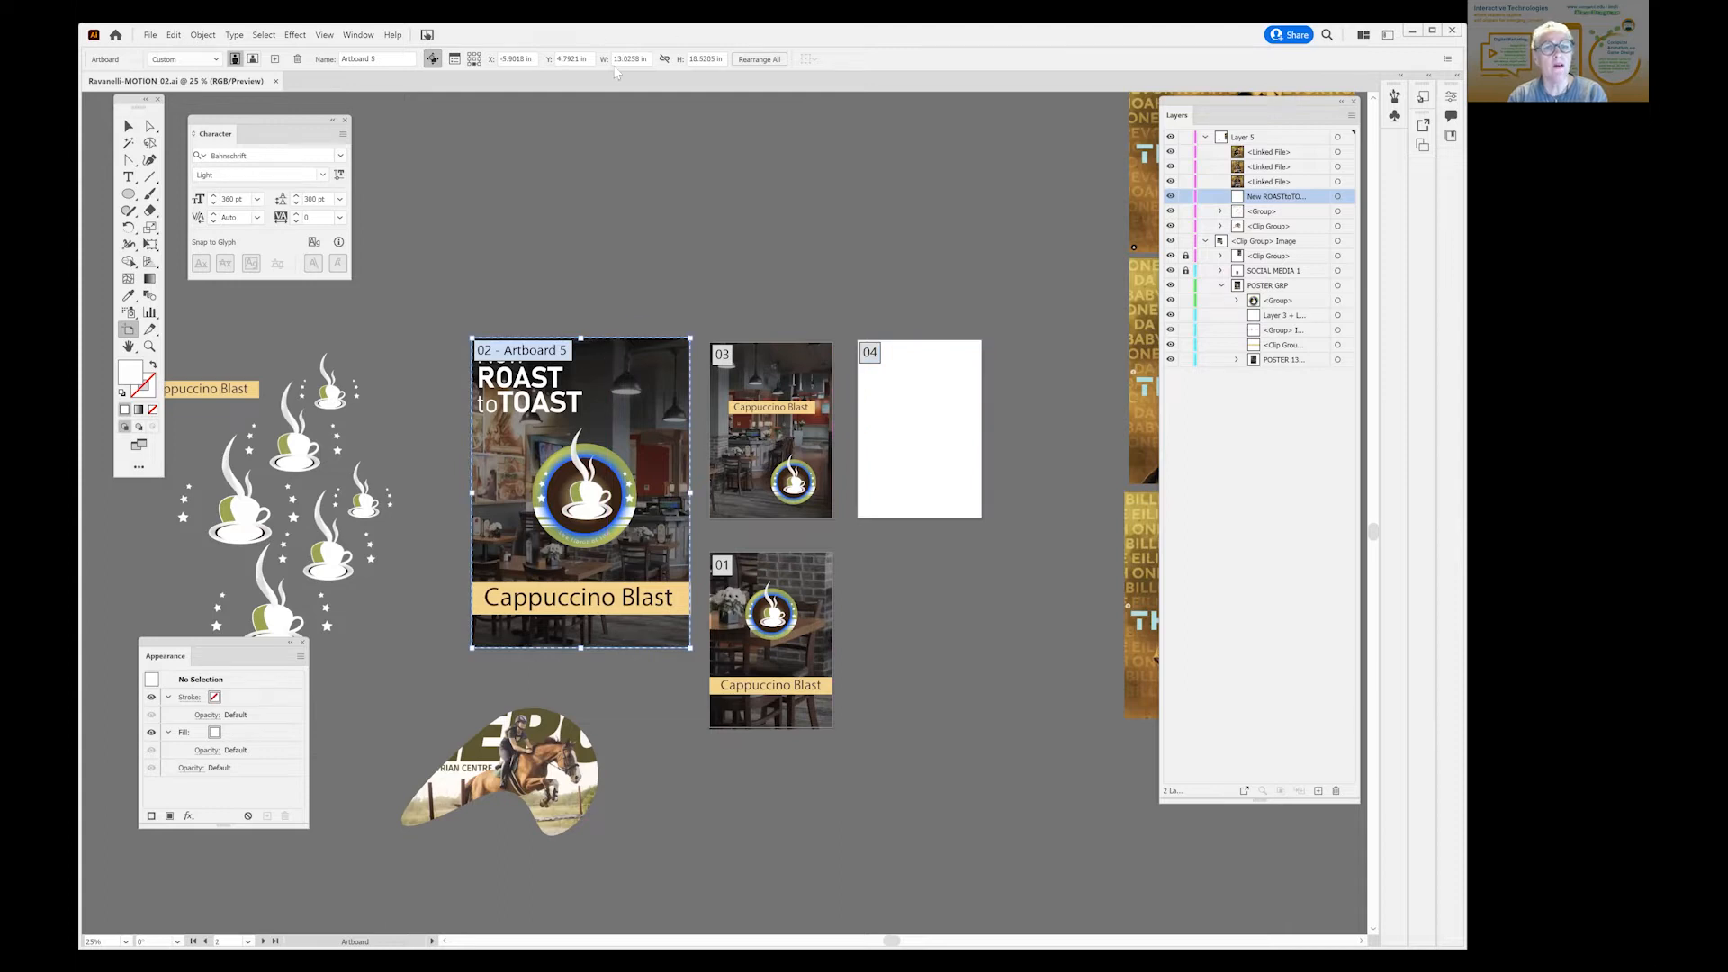
click(792, 378)
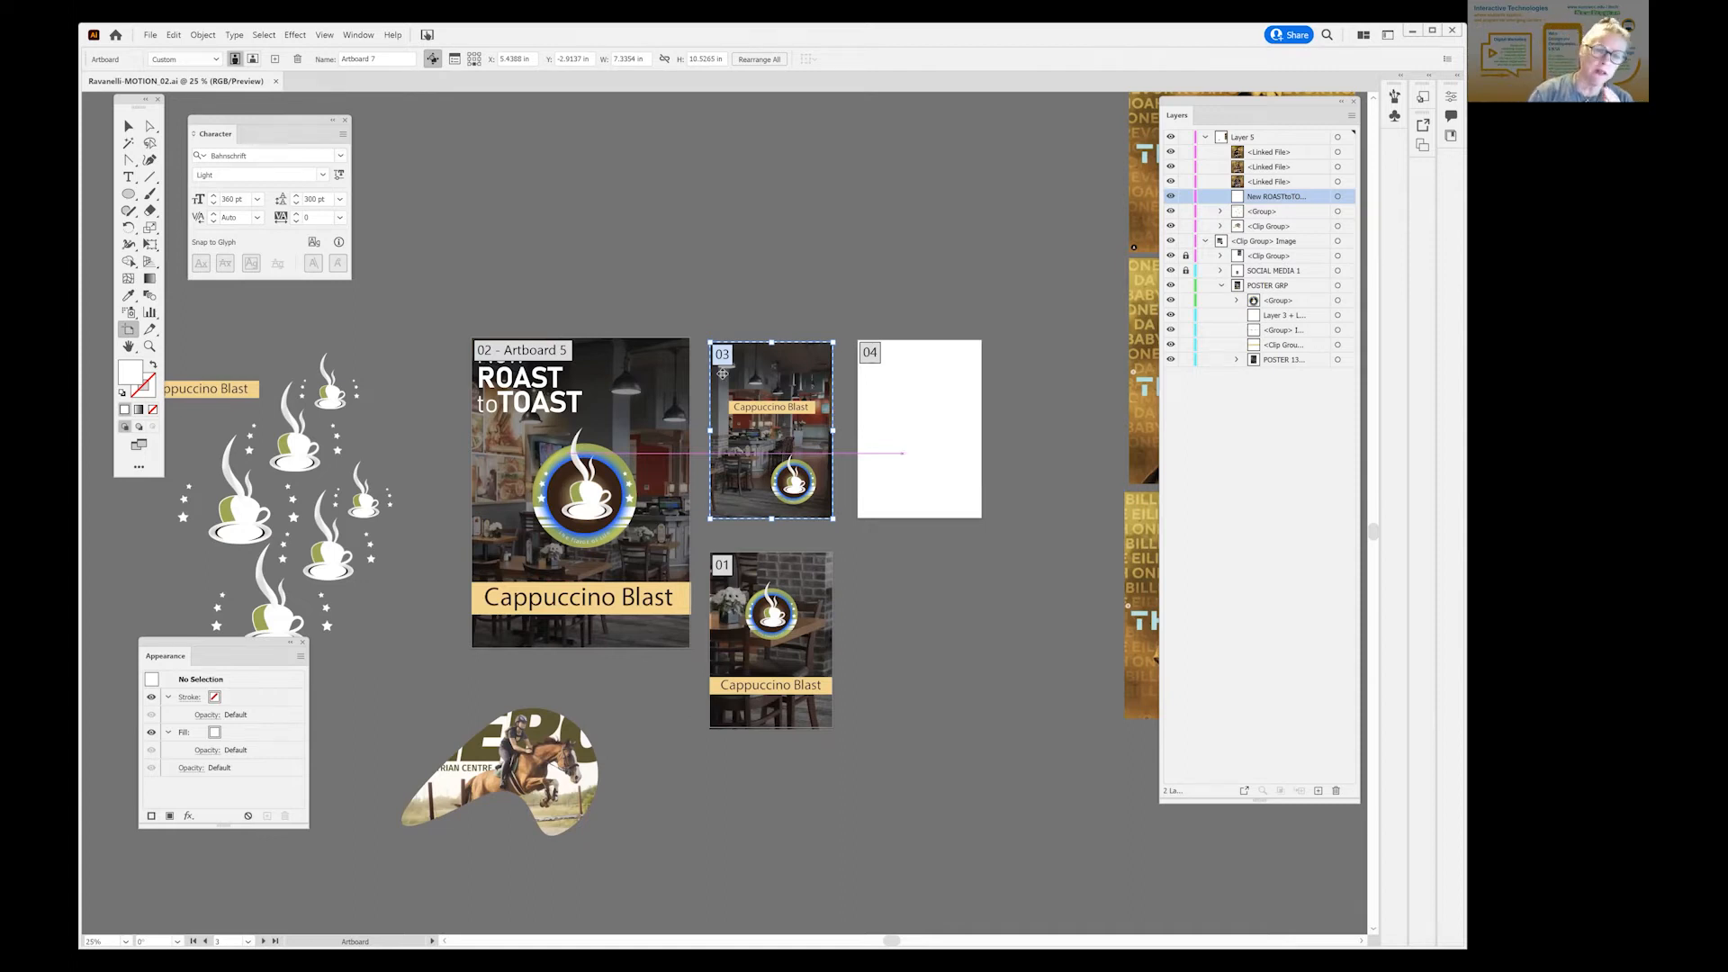
click(128, 127)
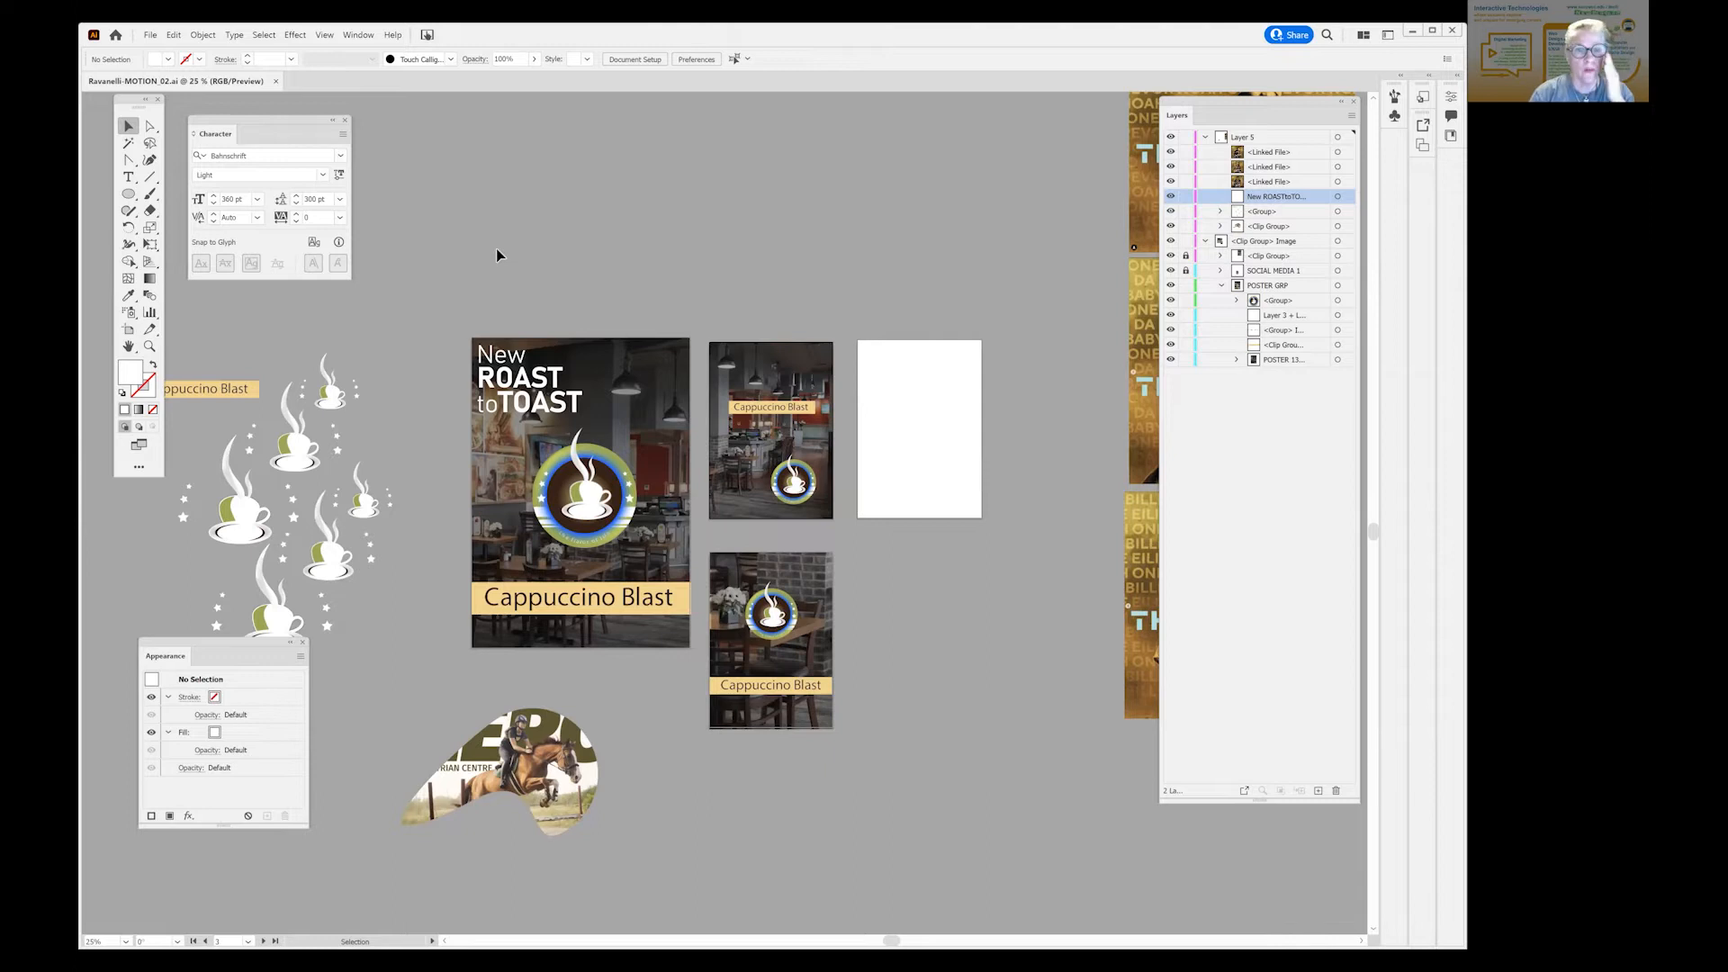
Draw a text area on the empty canvas above the large poster and set its placeholder text to 200 pt.
click(129, 177)
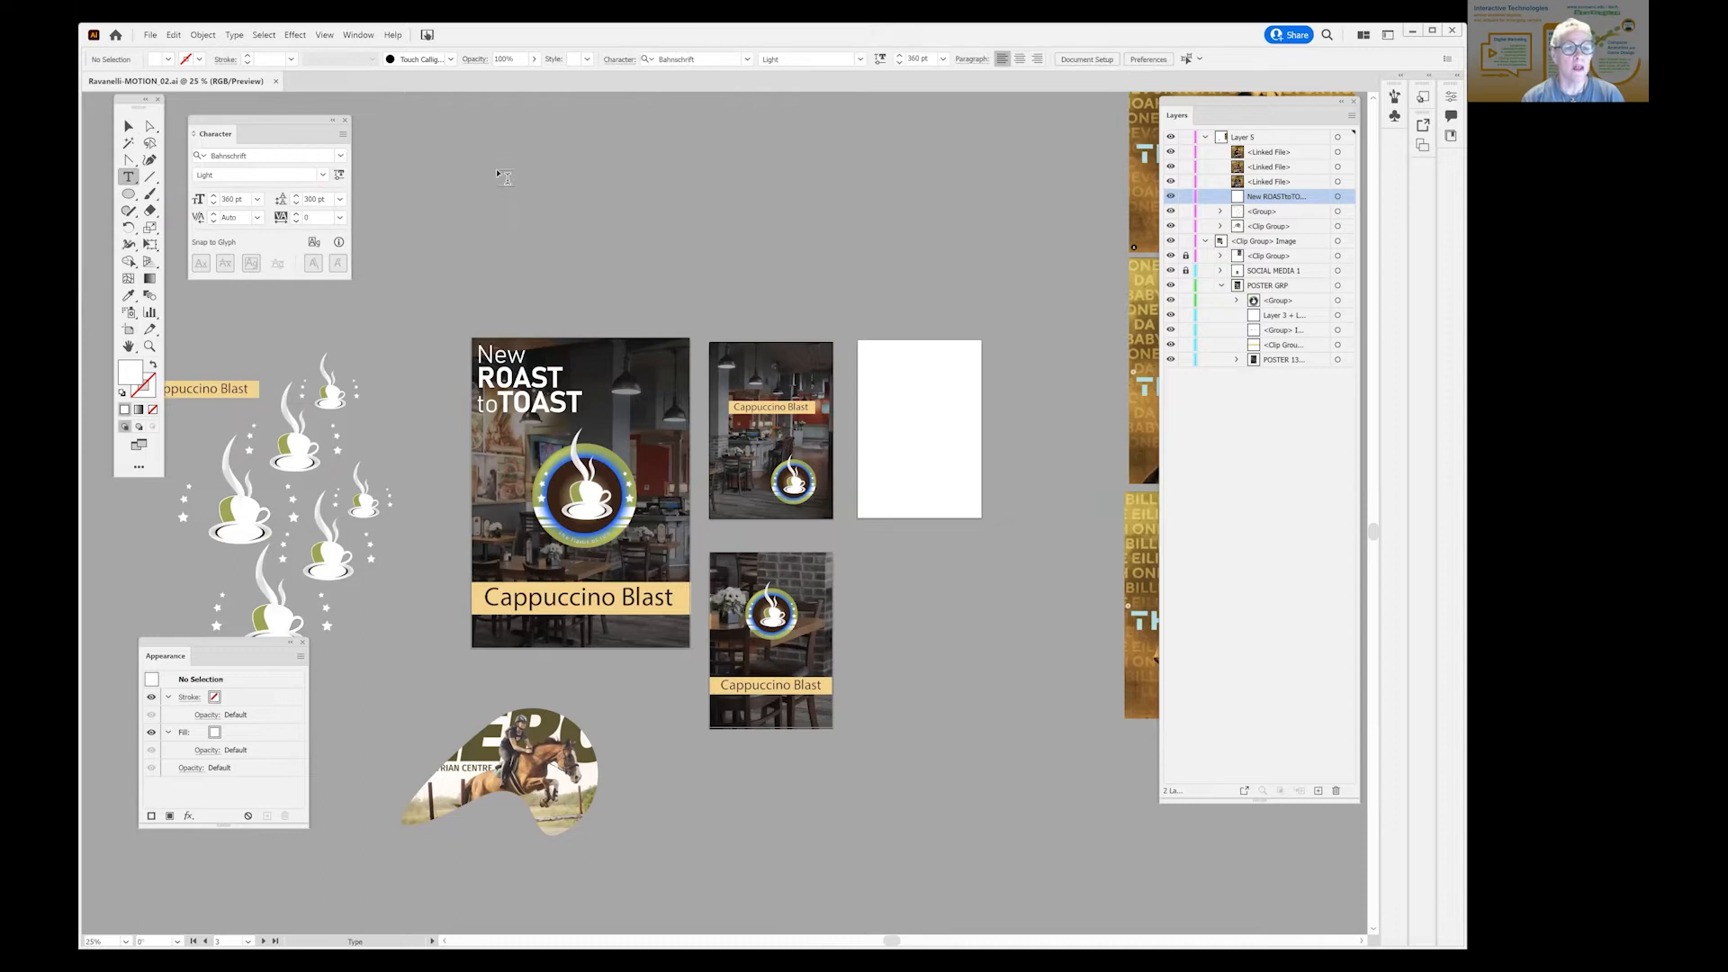
drag(482, 143, 792, 261)
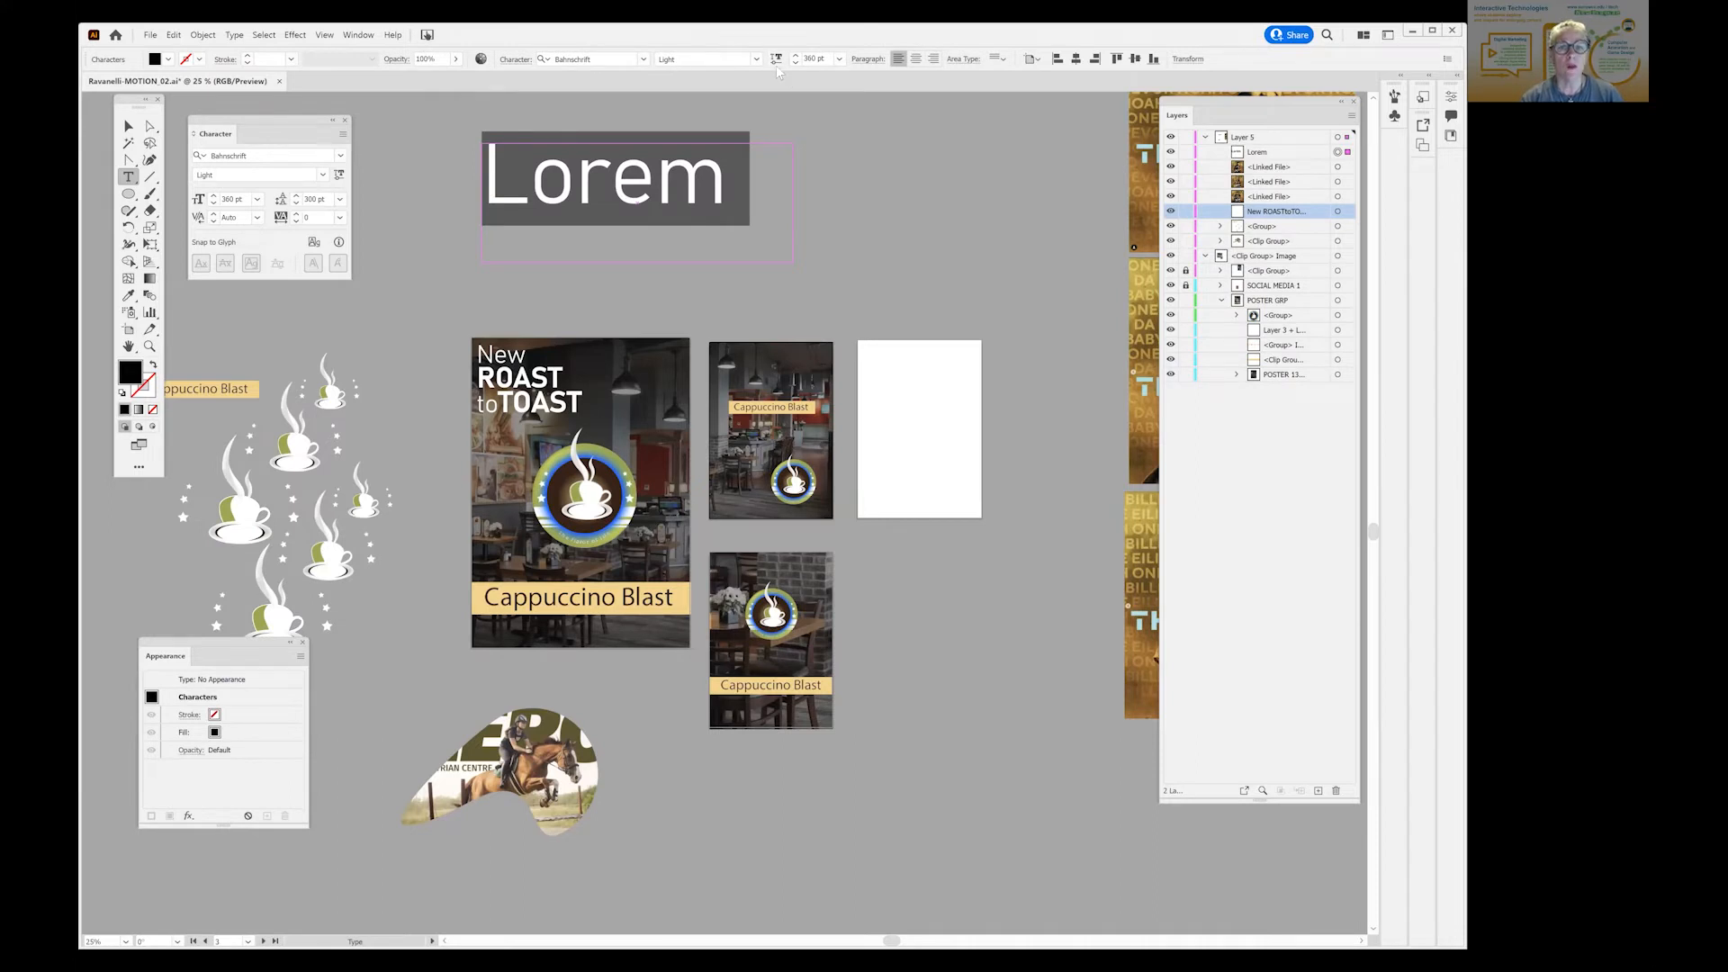
click(839, 58)
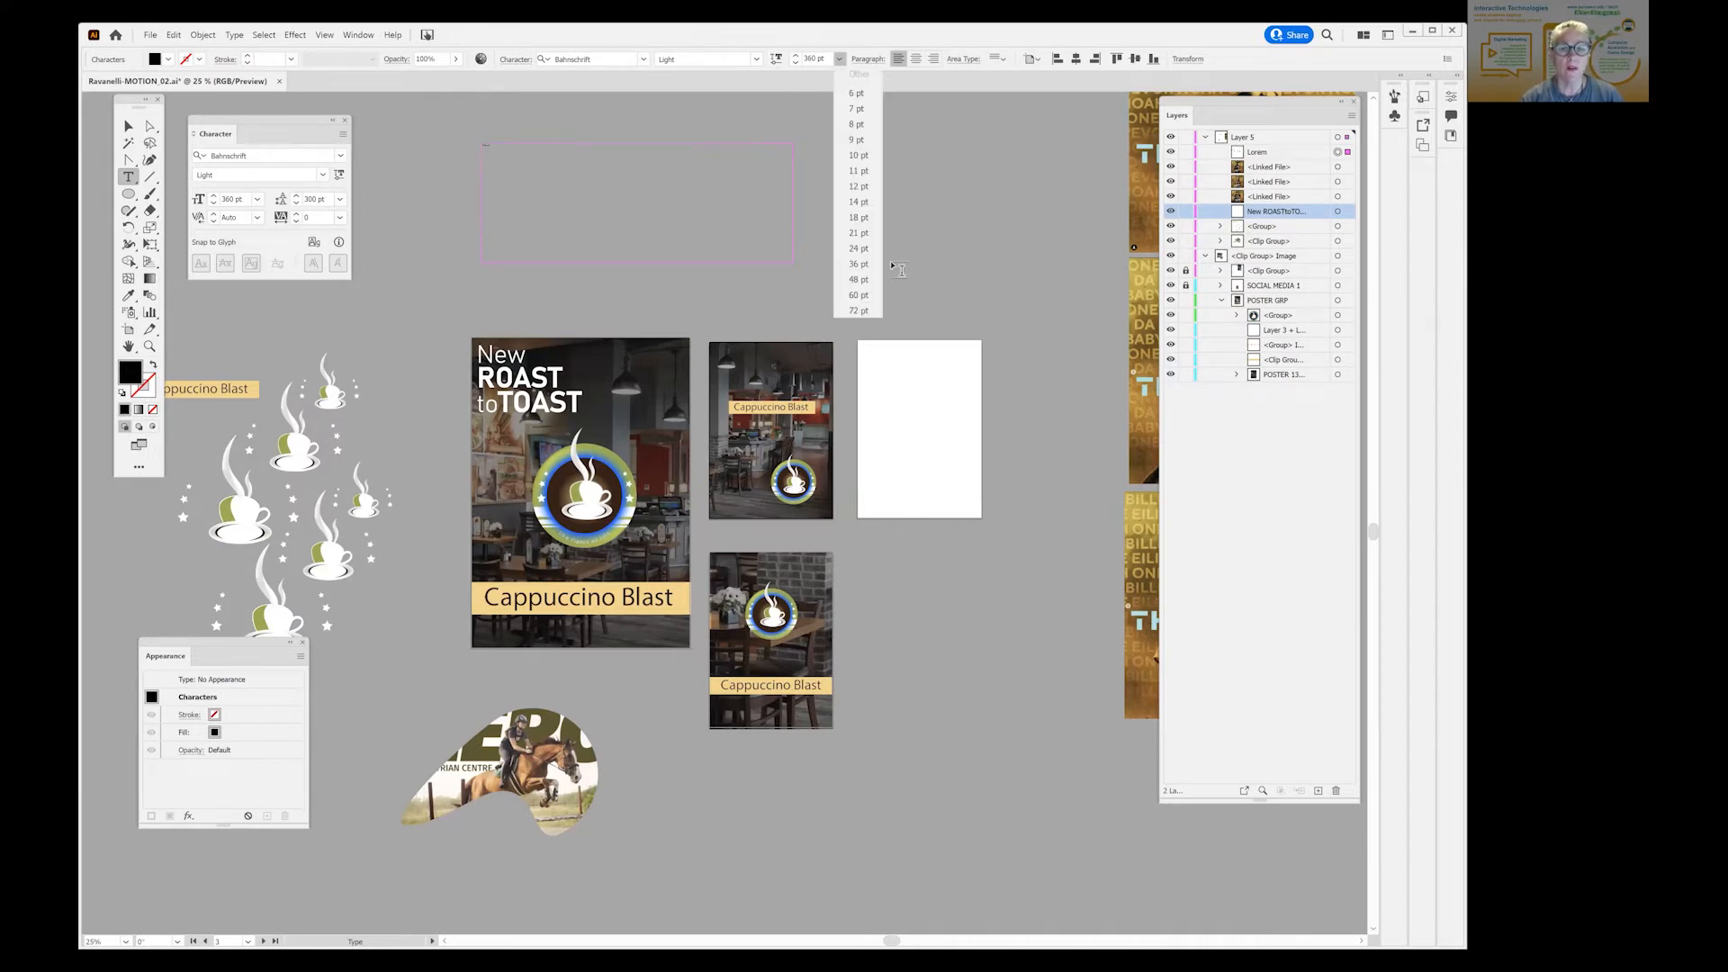
click(857, 309)
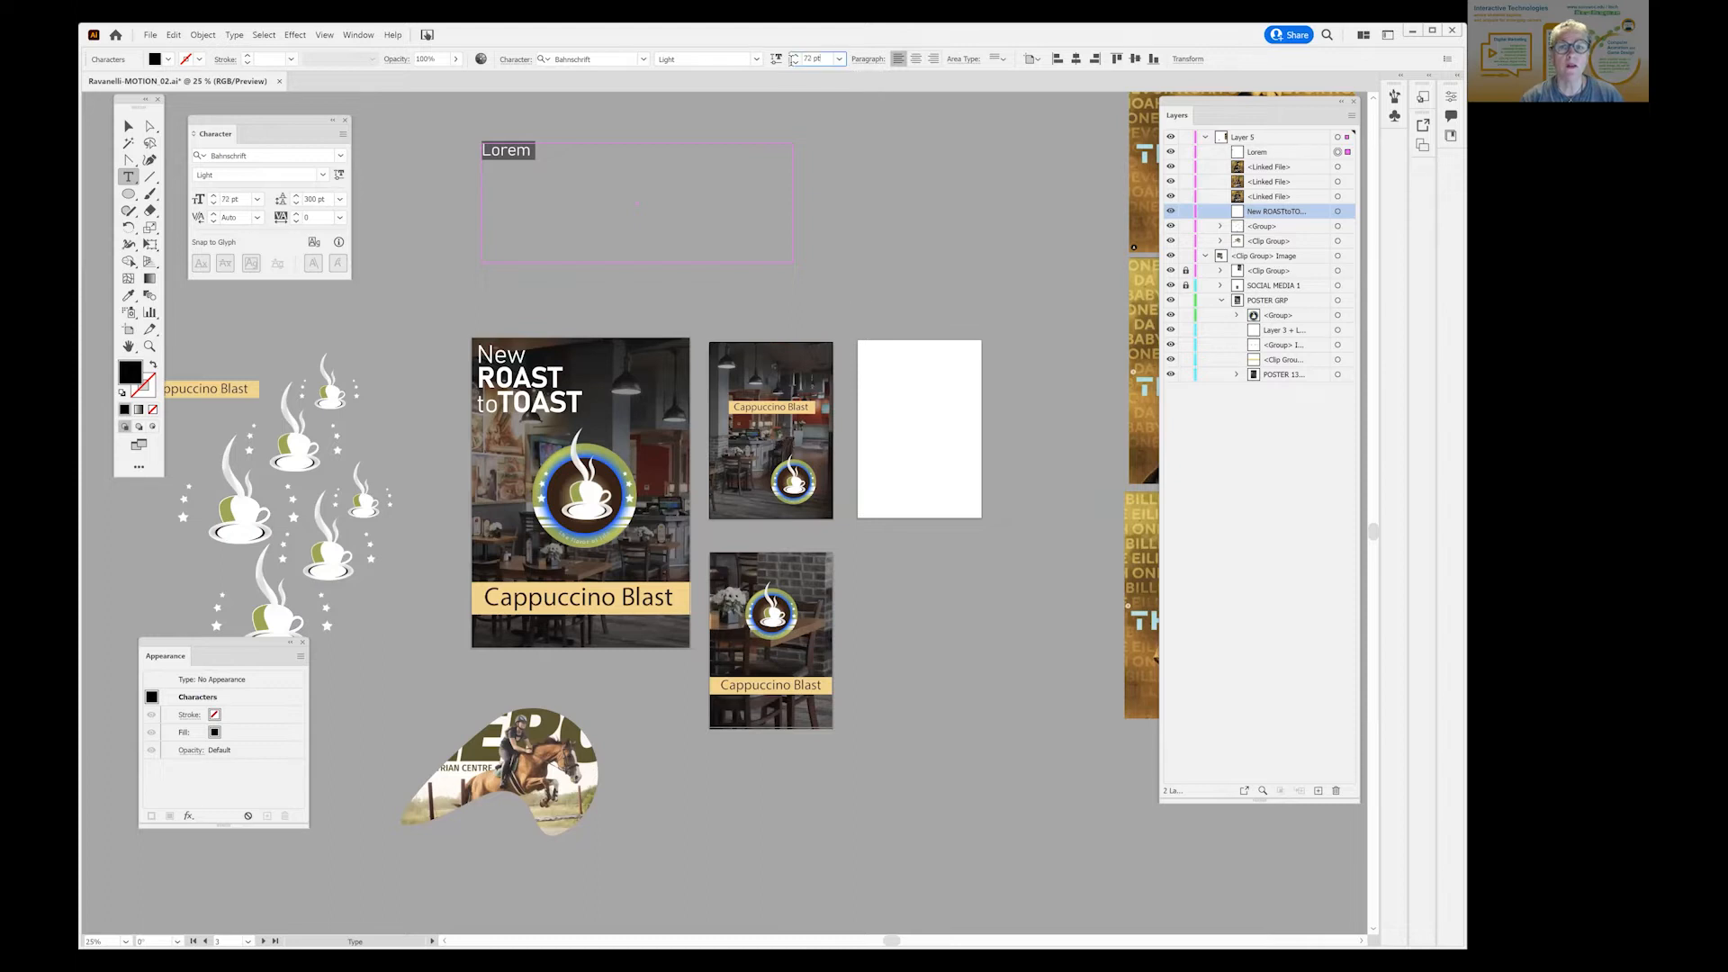
text(200)
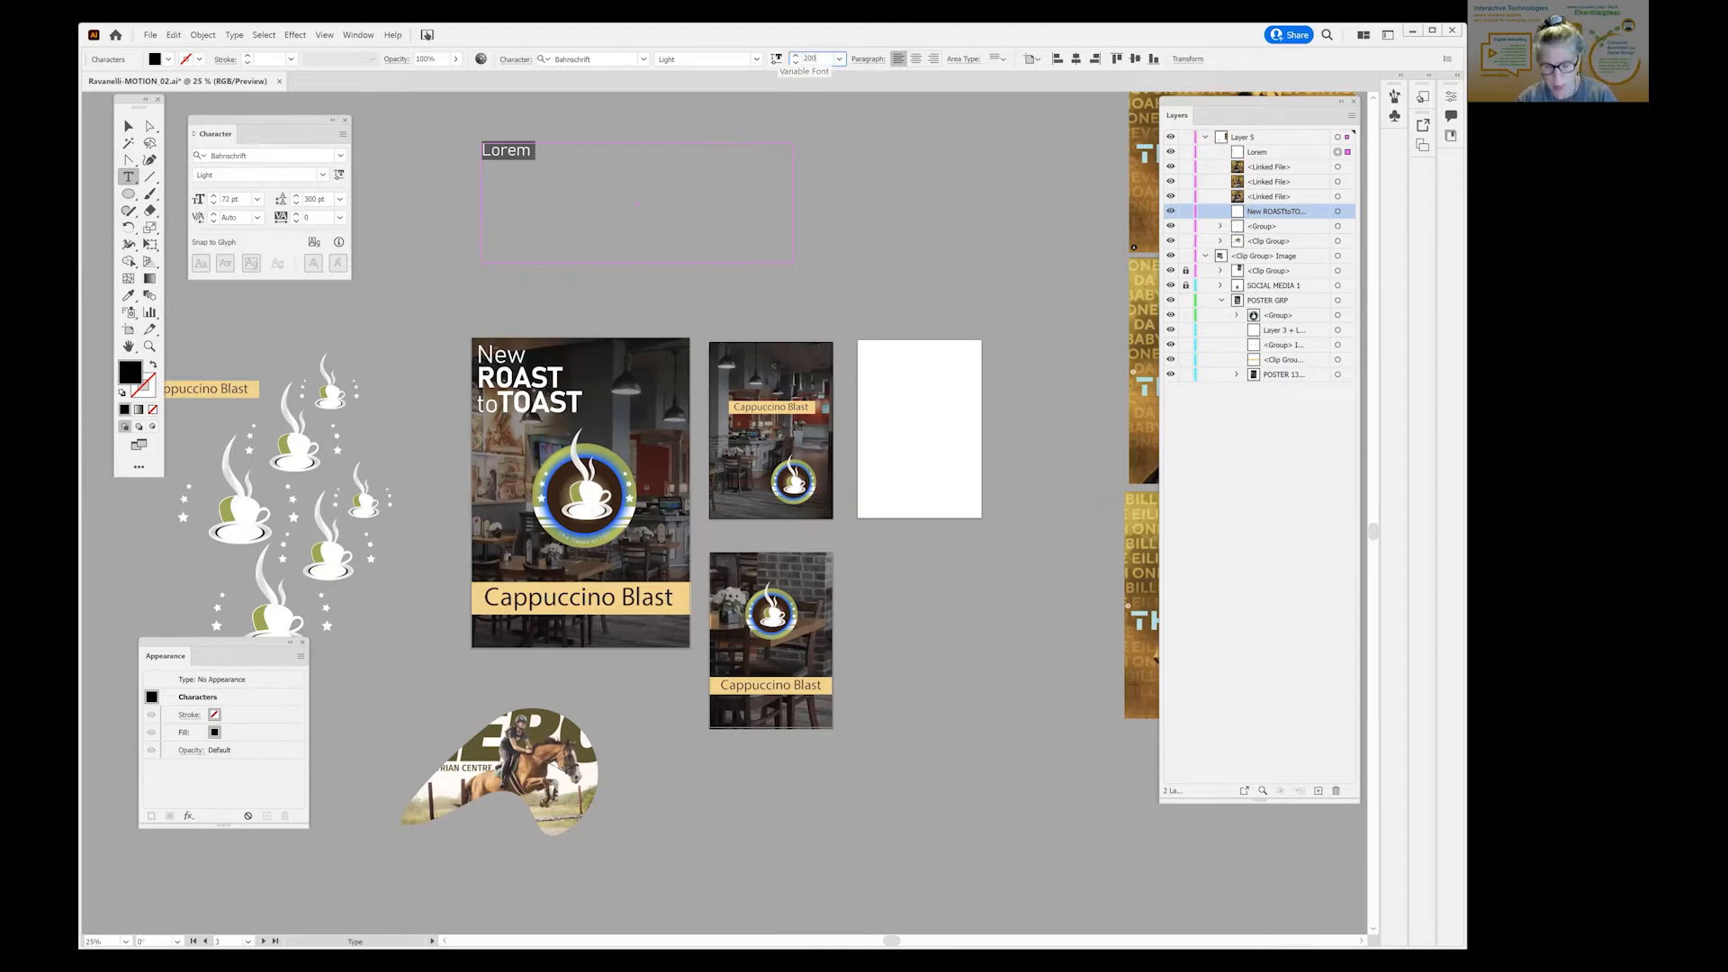
key(Return)
Replace the placeholder text with "ROAST TO" on the first line and "TOAST" on the second.
drag(614, 167, 458, 169)
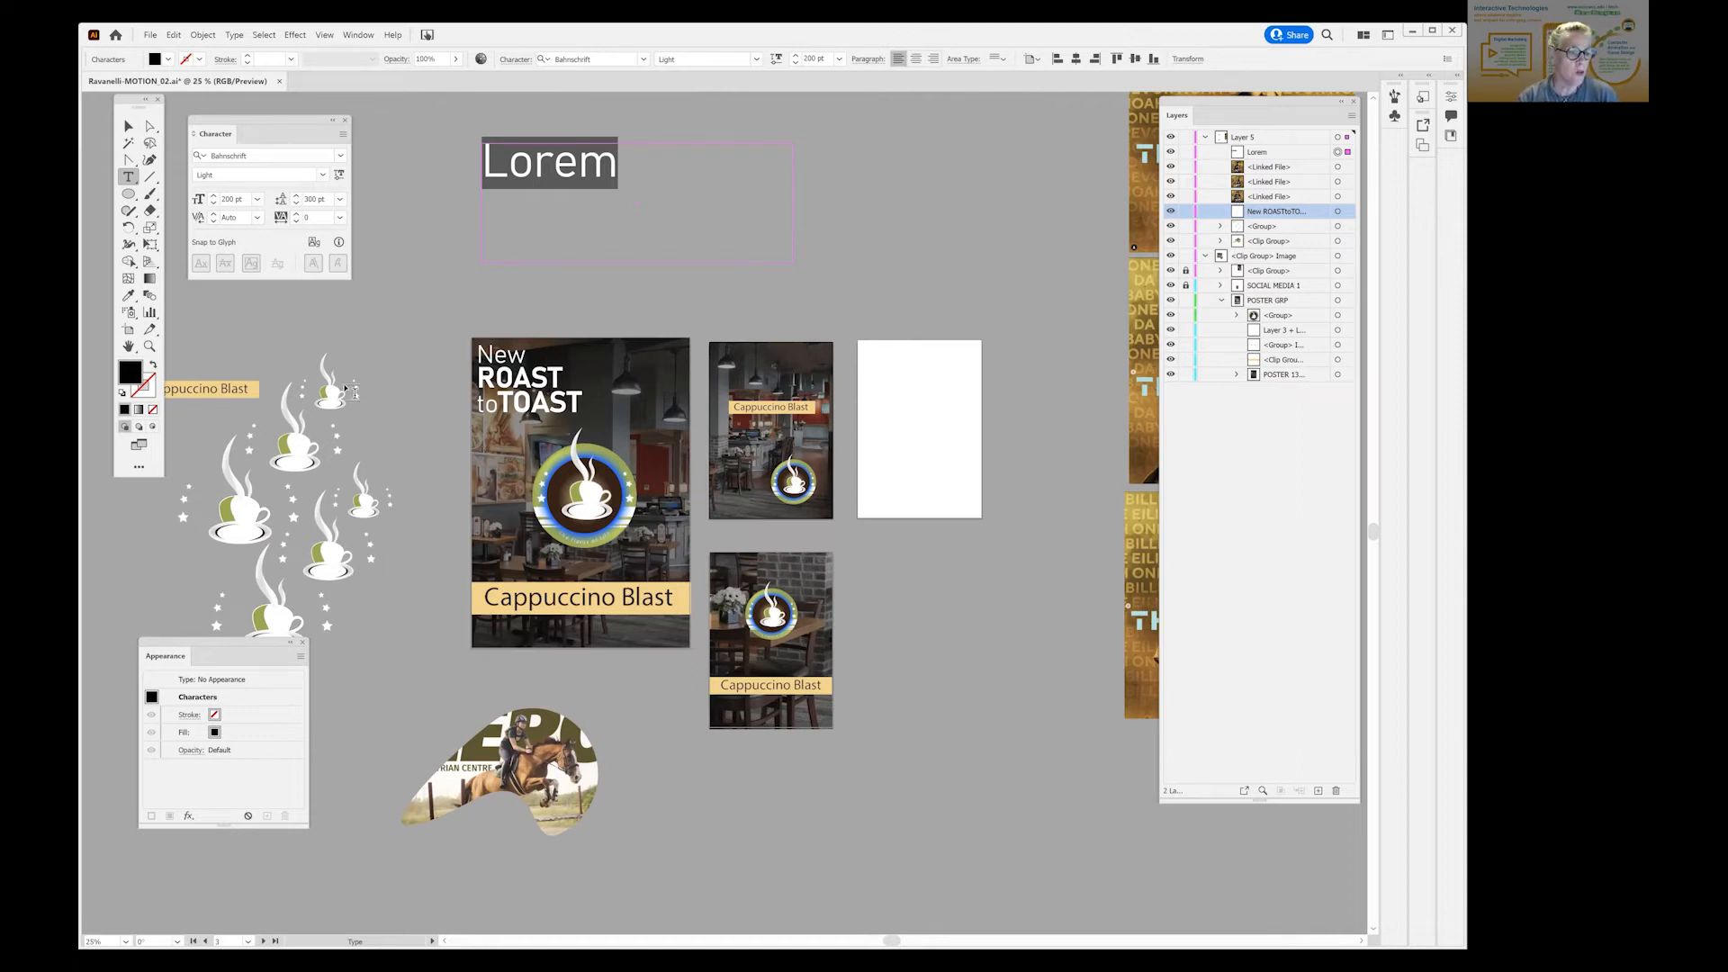
drag(621, 161, 372, 159)
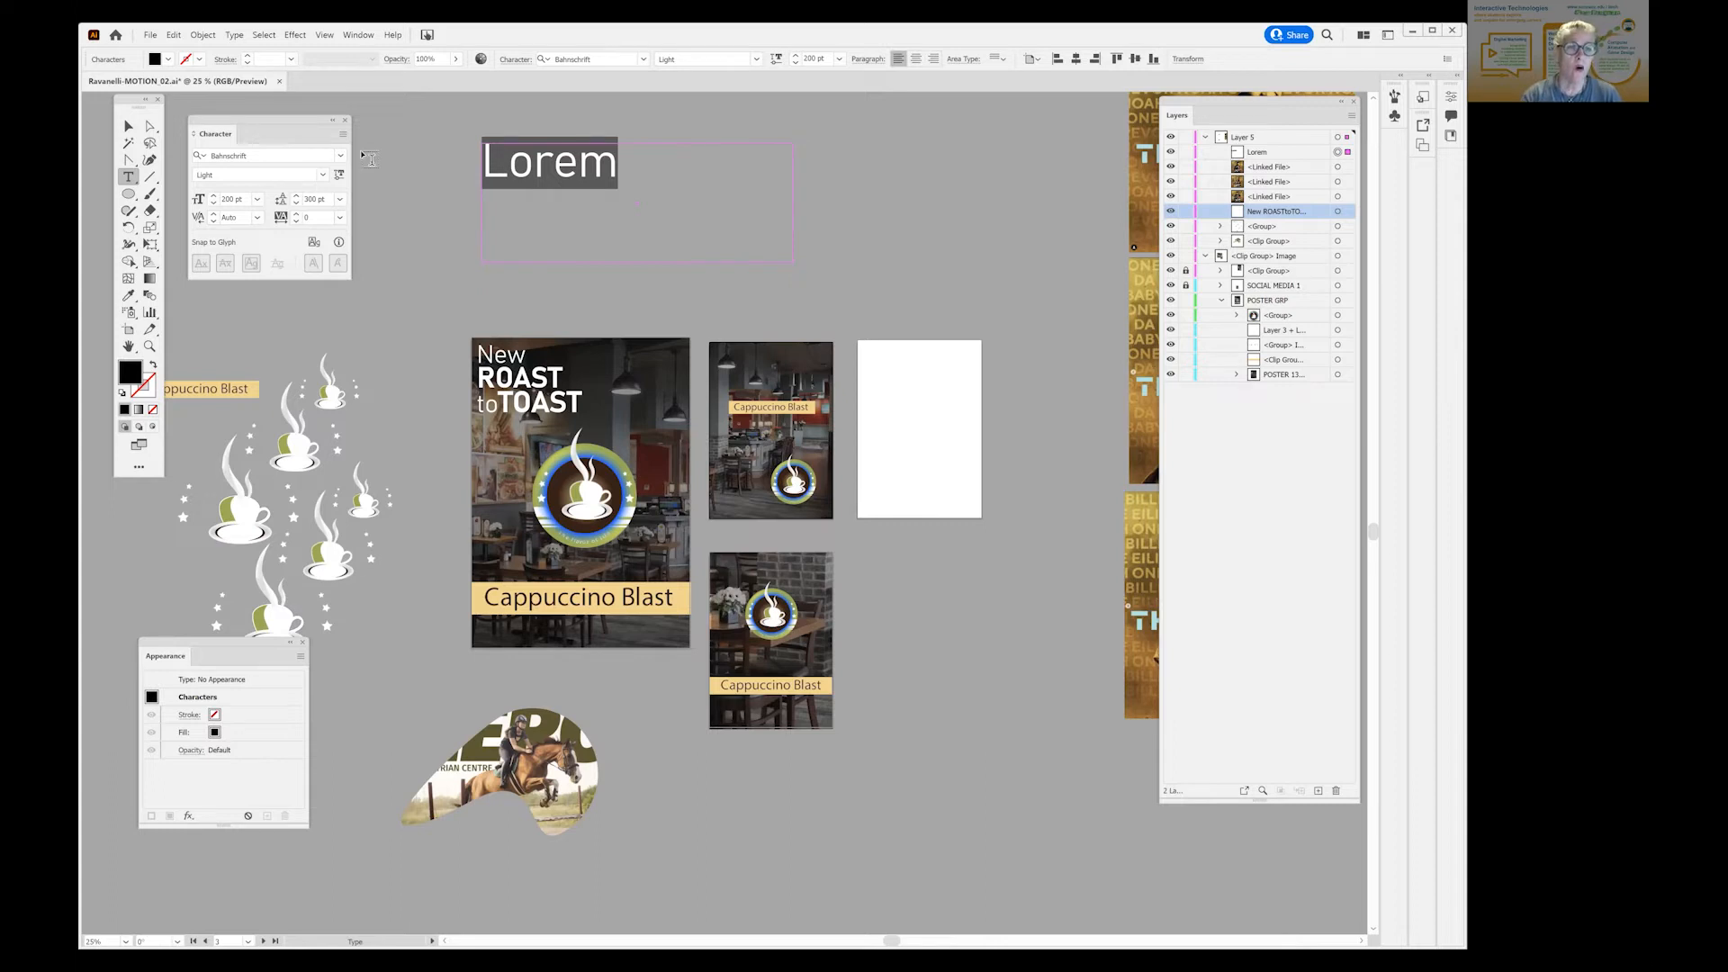
text(OR)
key(BackSpace)
text(RA)
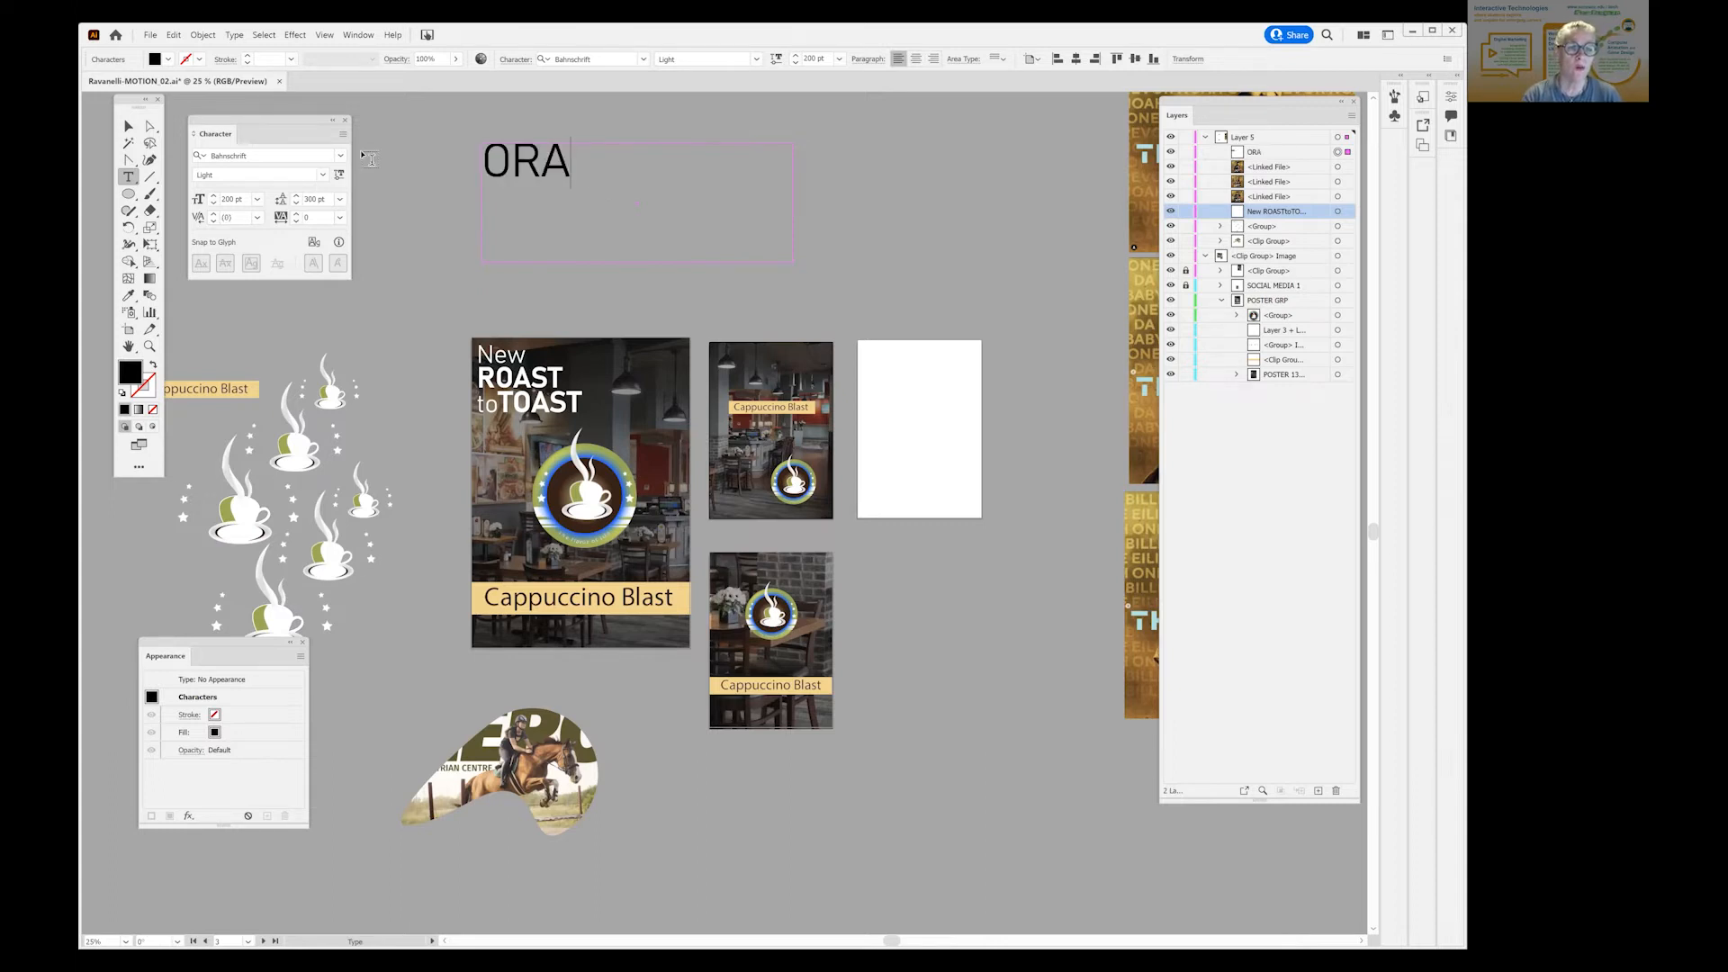
key(BackSpace)
key(BackSpace)
key(BackSpace)
text(OR)
key(BackSpace)
key(BackSpace)
text(ROAST TO BOA)
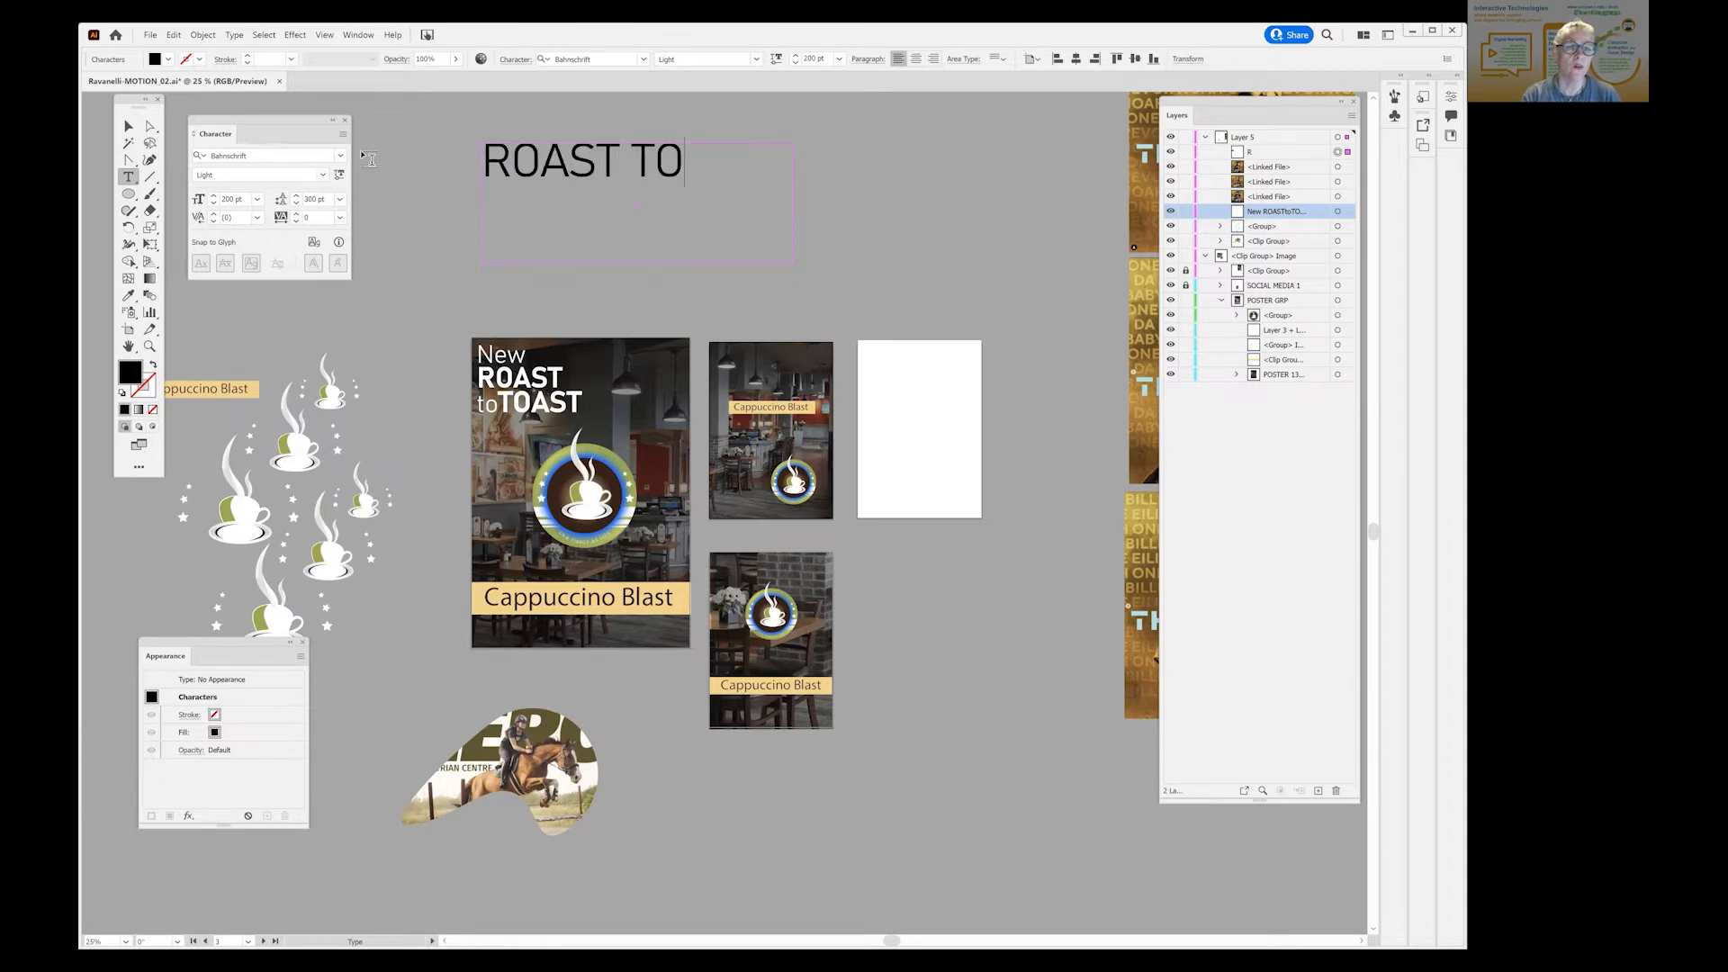
key(BackSpace)
key(BackSpace)
key(BackSpace)
key(BackSpace)
key(Return)
text(TOAST)
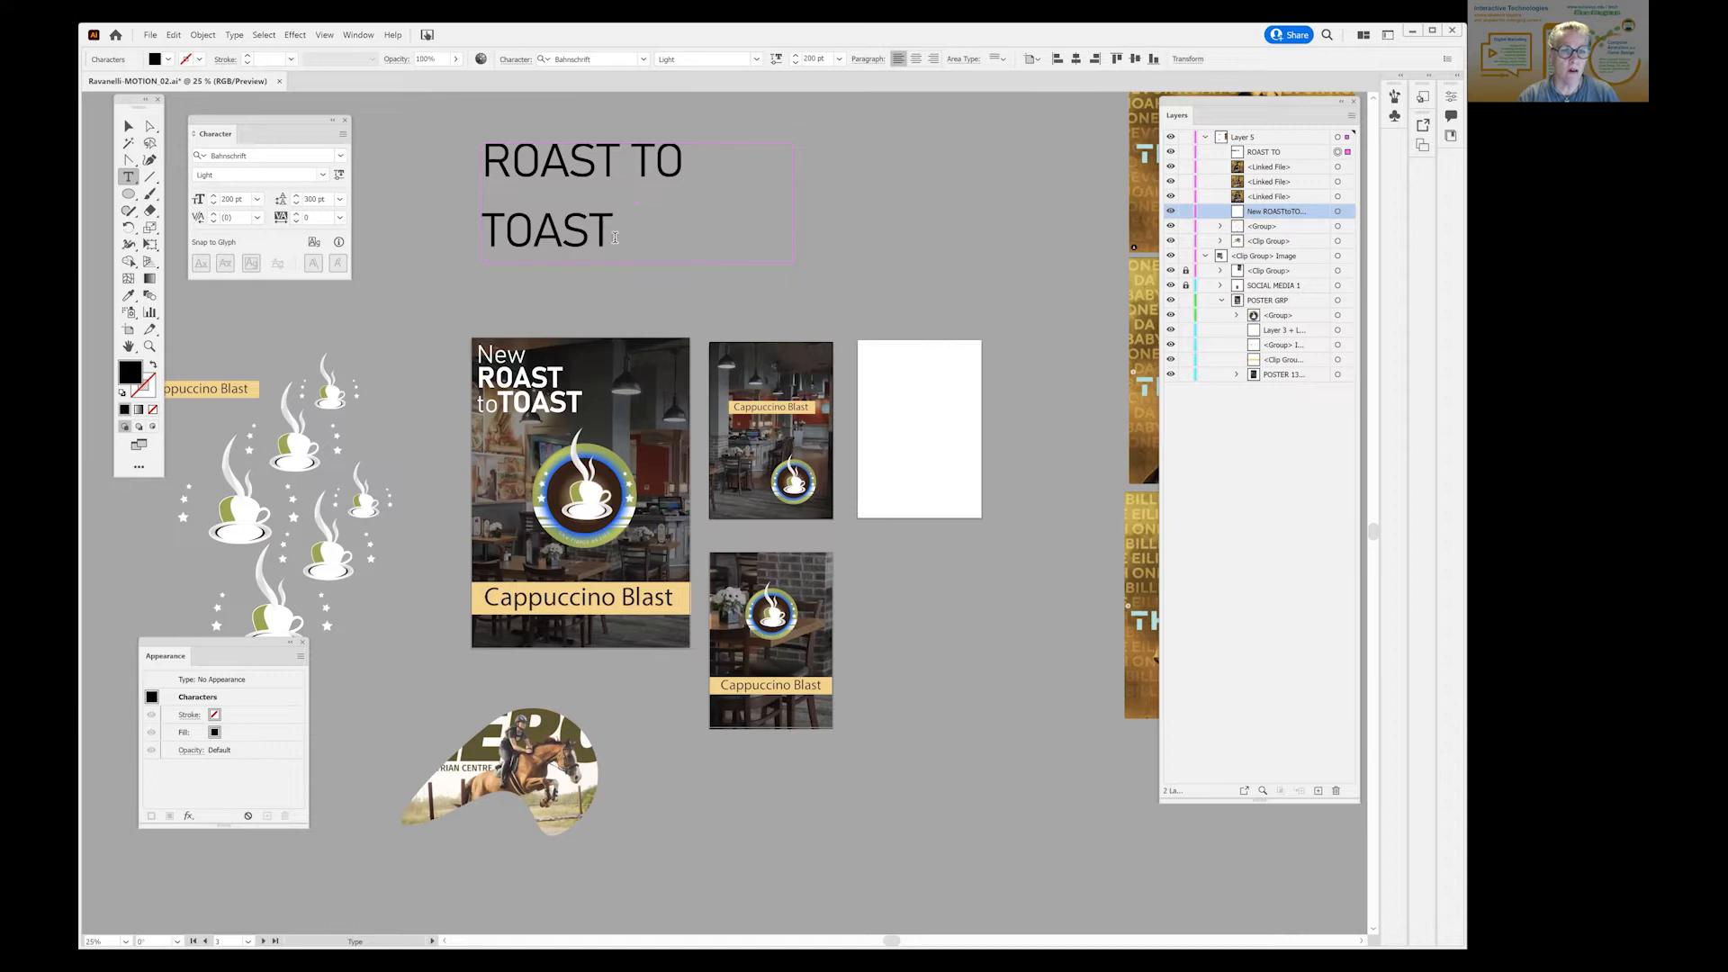
Select the whole ROAST TO TOAST text and locate the group of type panels among the available panels.
drag(609, 232, 446, 175)
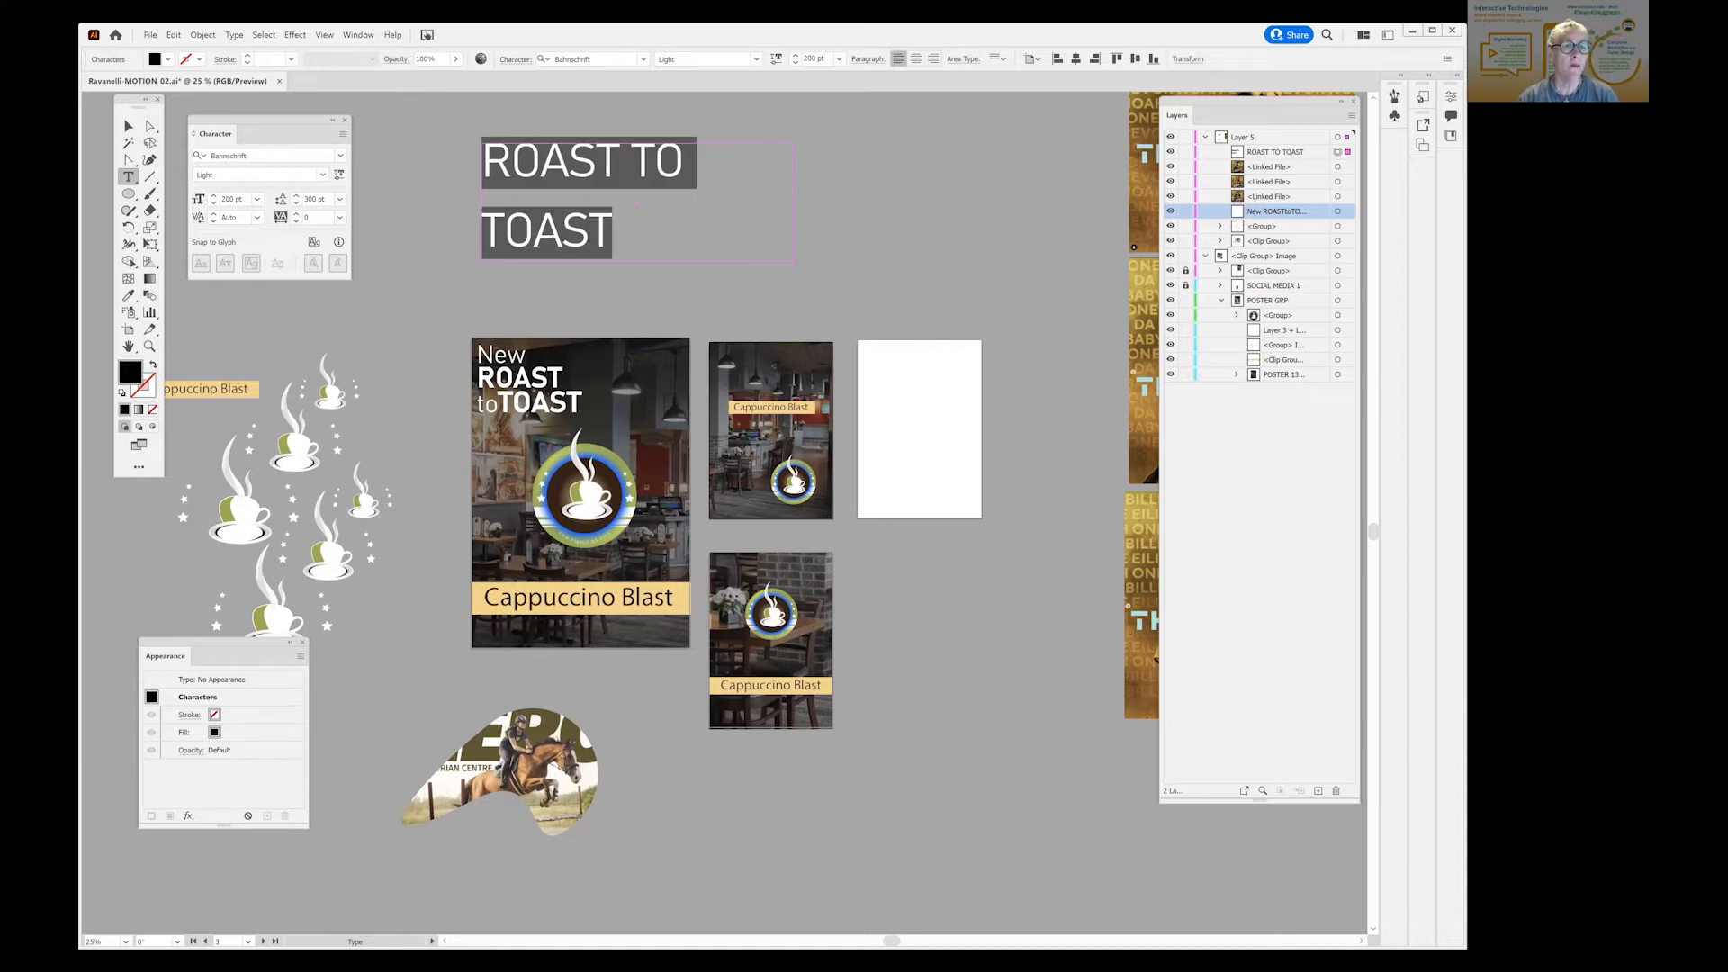
click(359, 35)
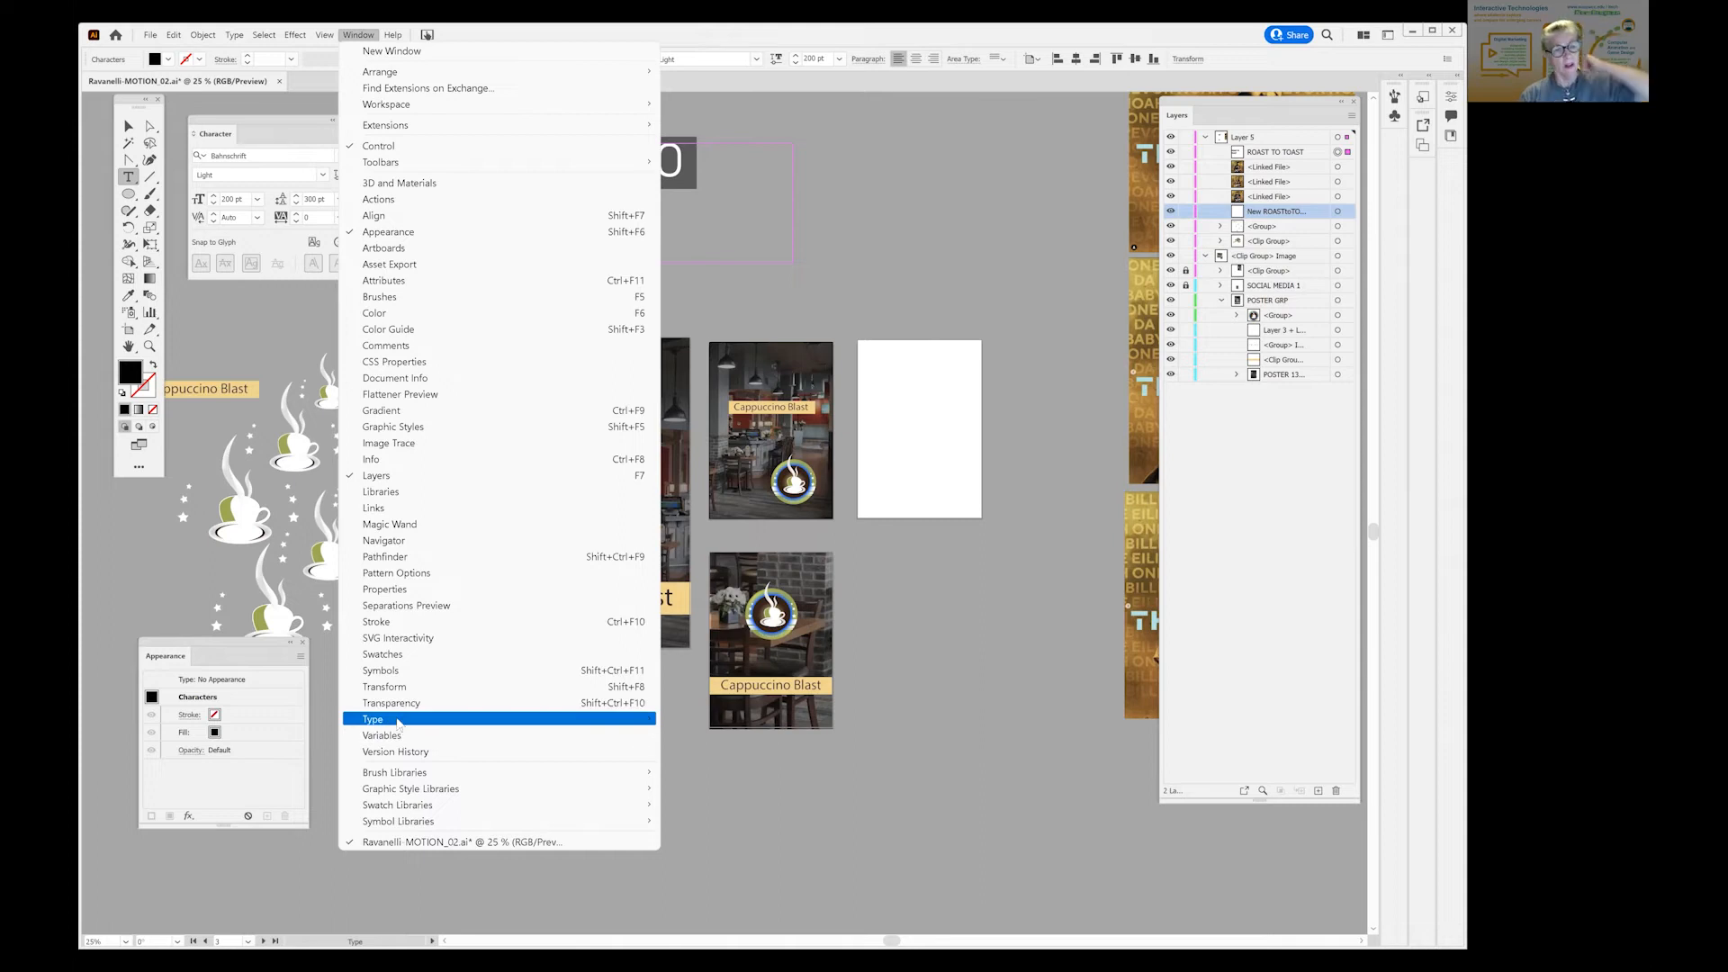
mouse_move(399, 722)
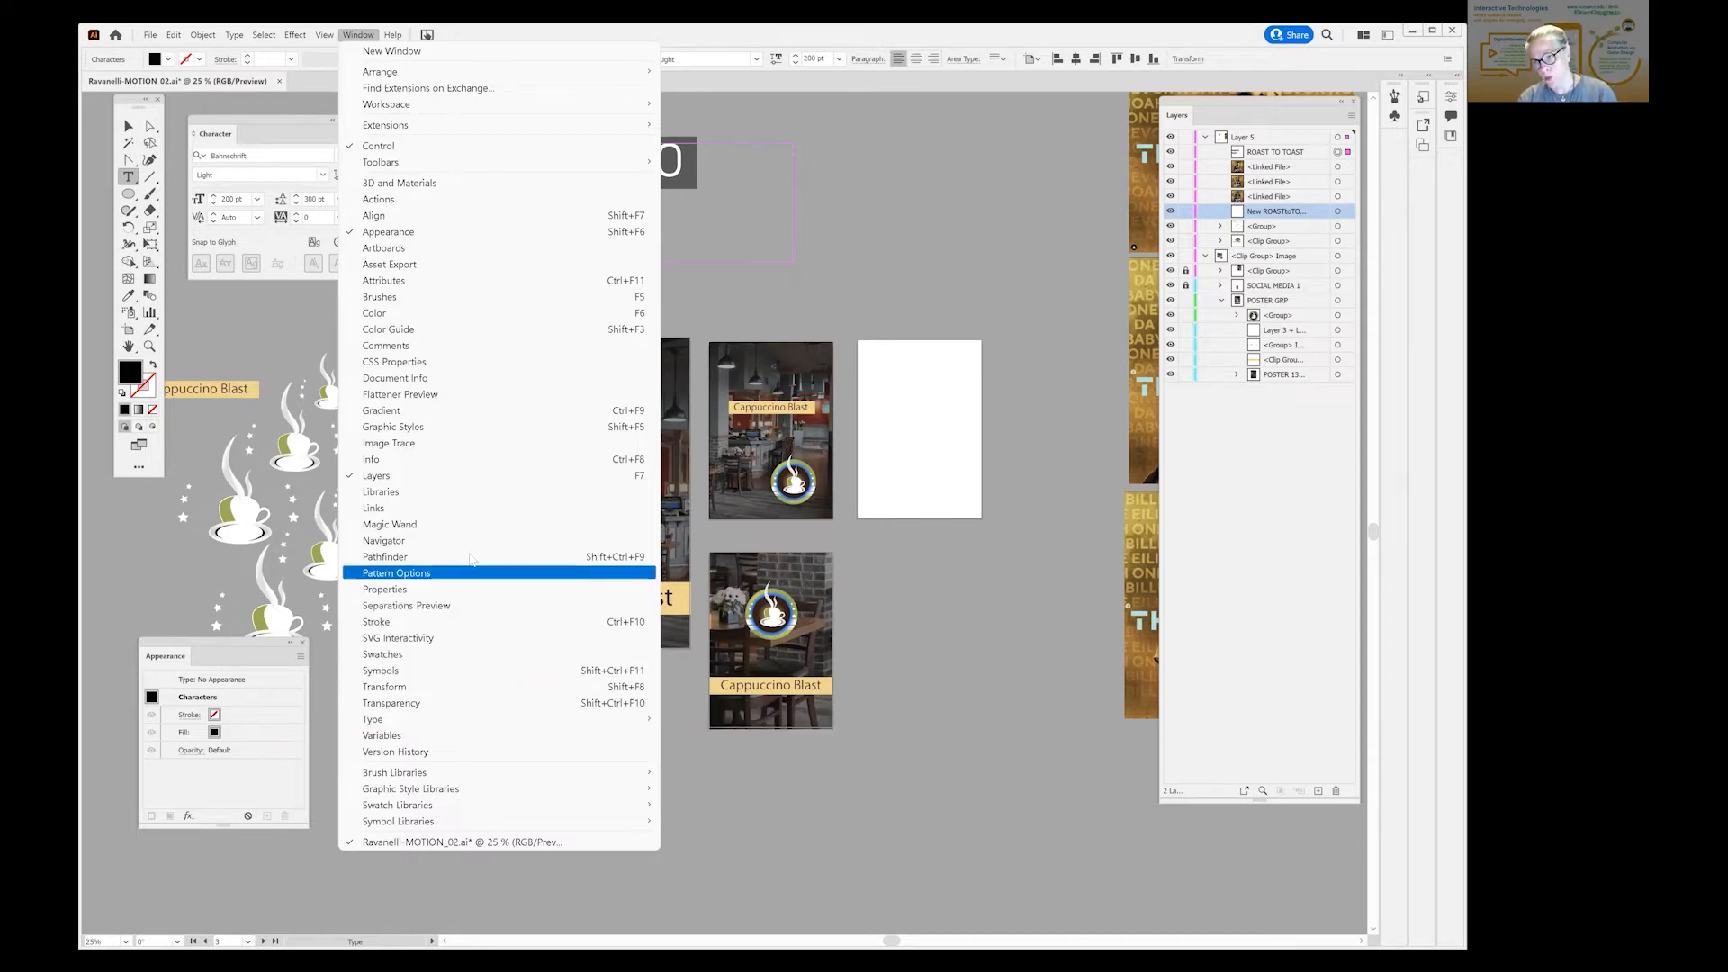
click(152, 245)
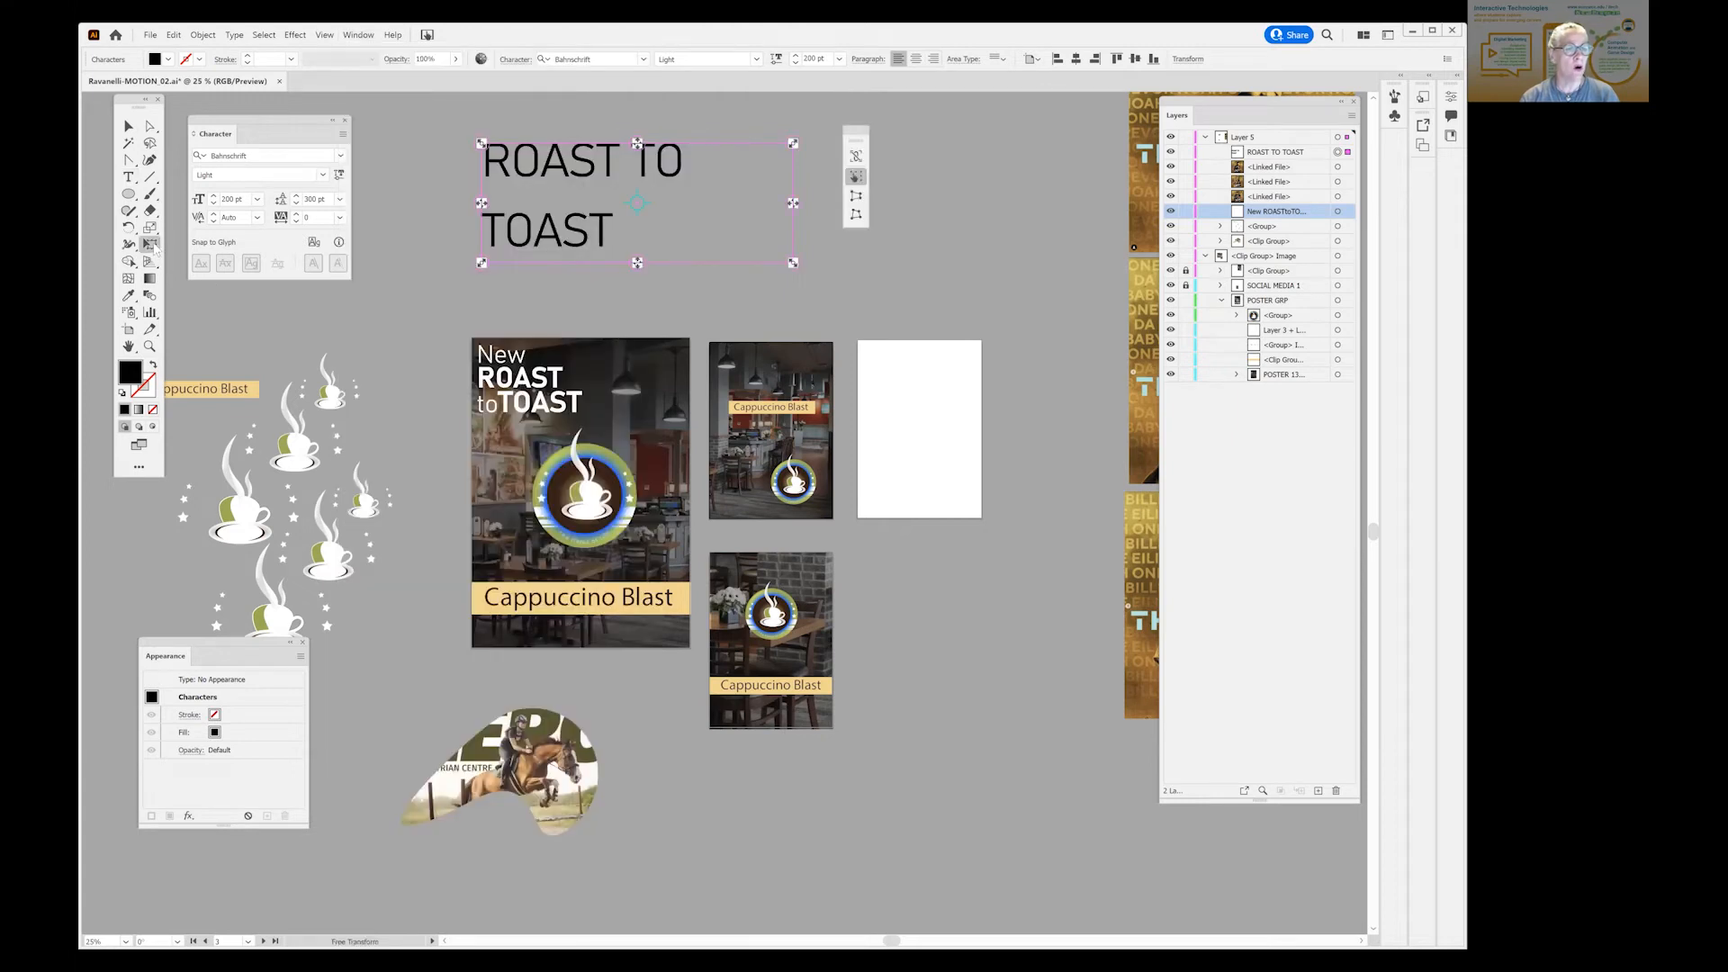
click(152, 245)
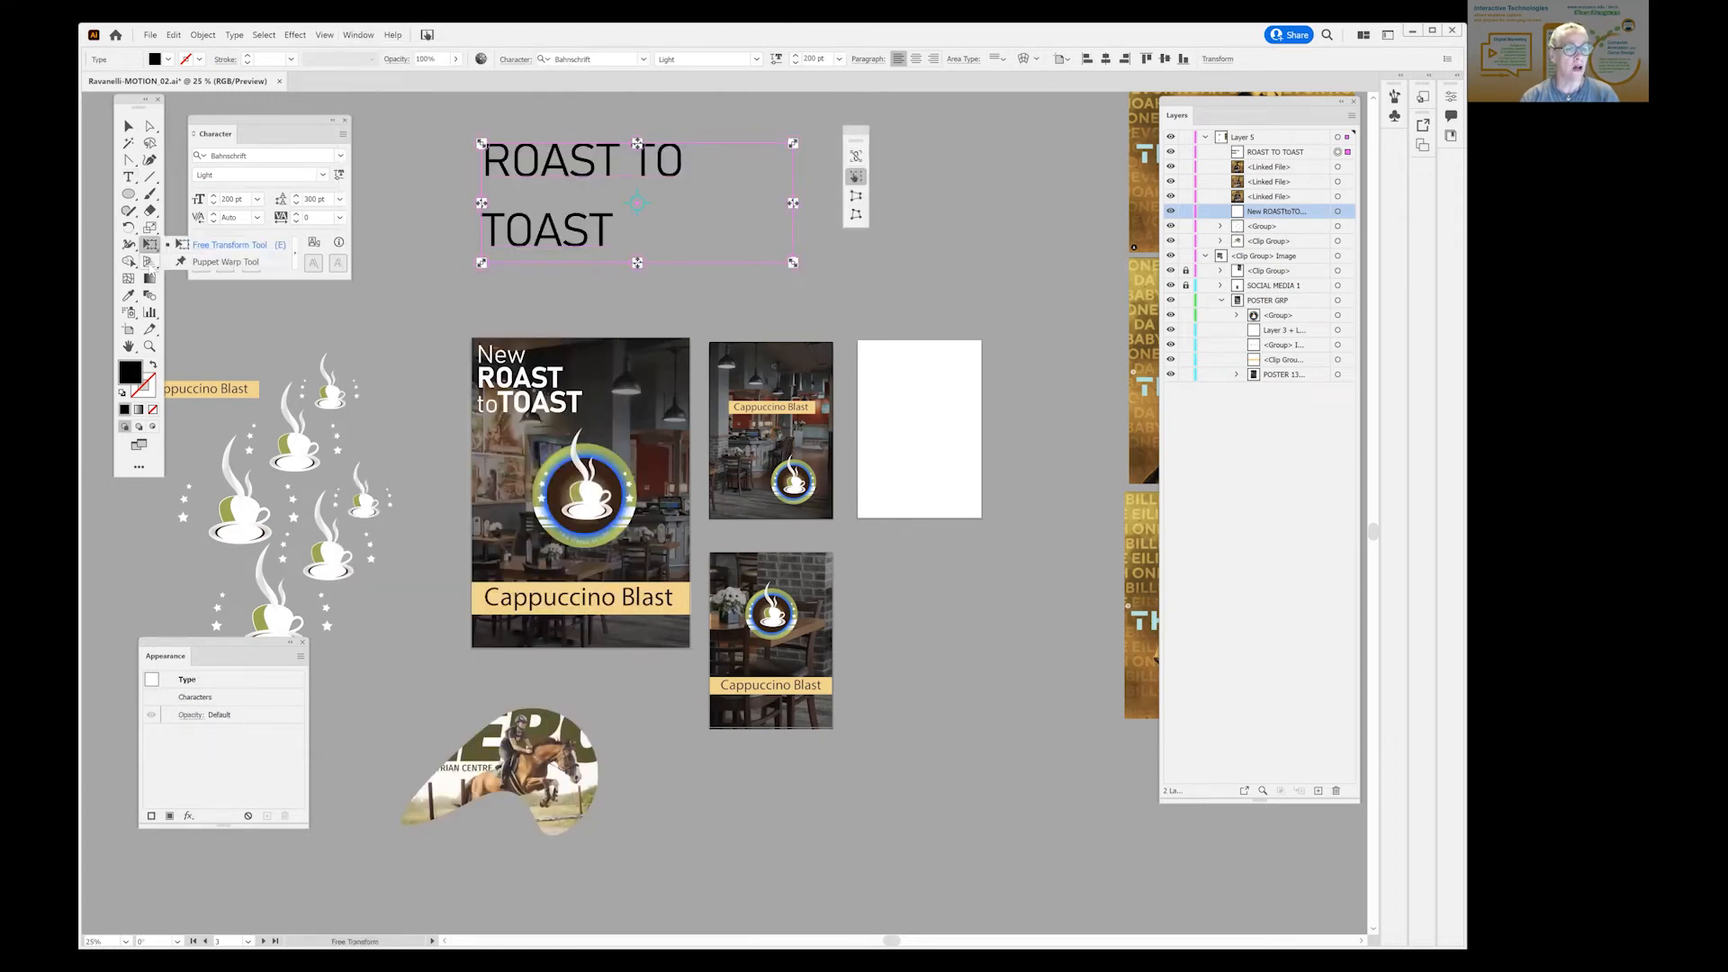
click(149, 261)
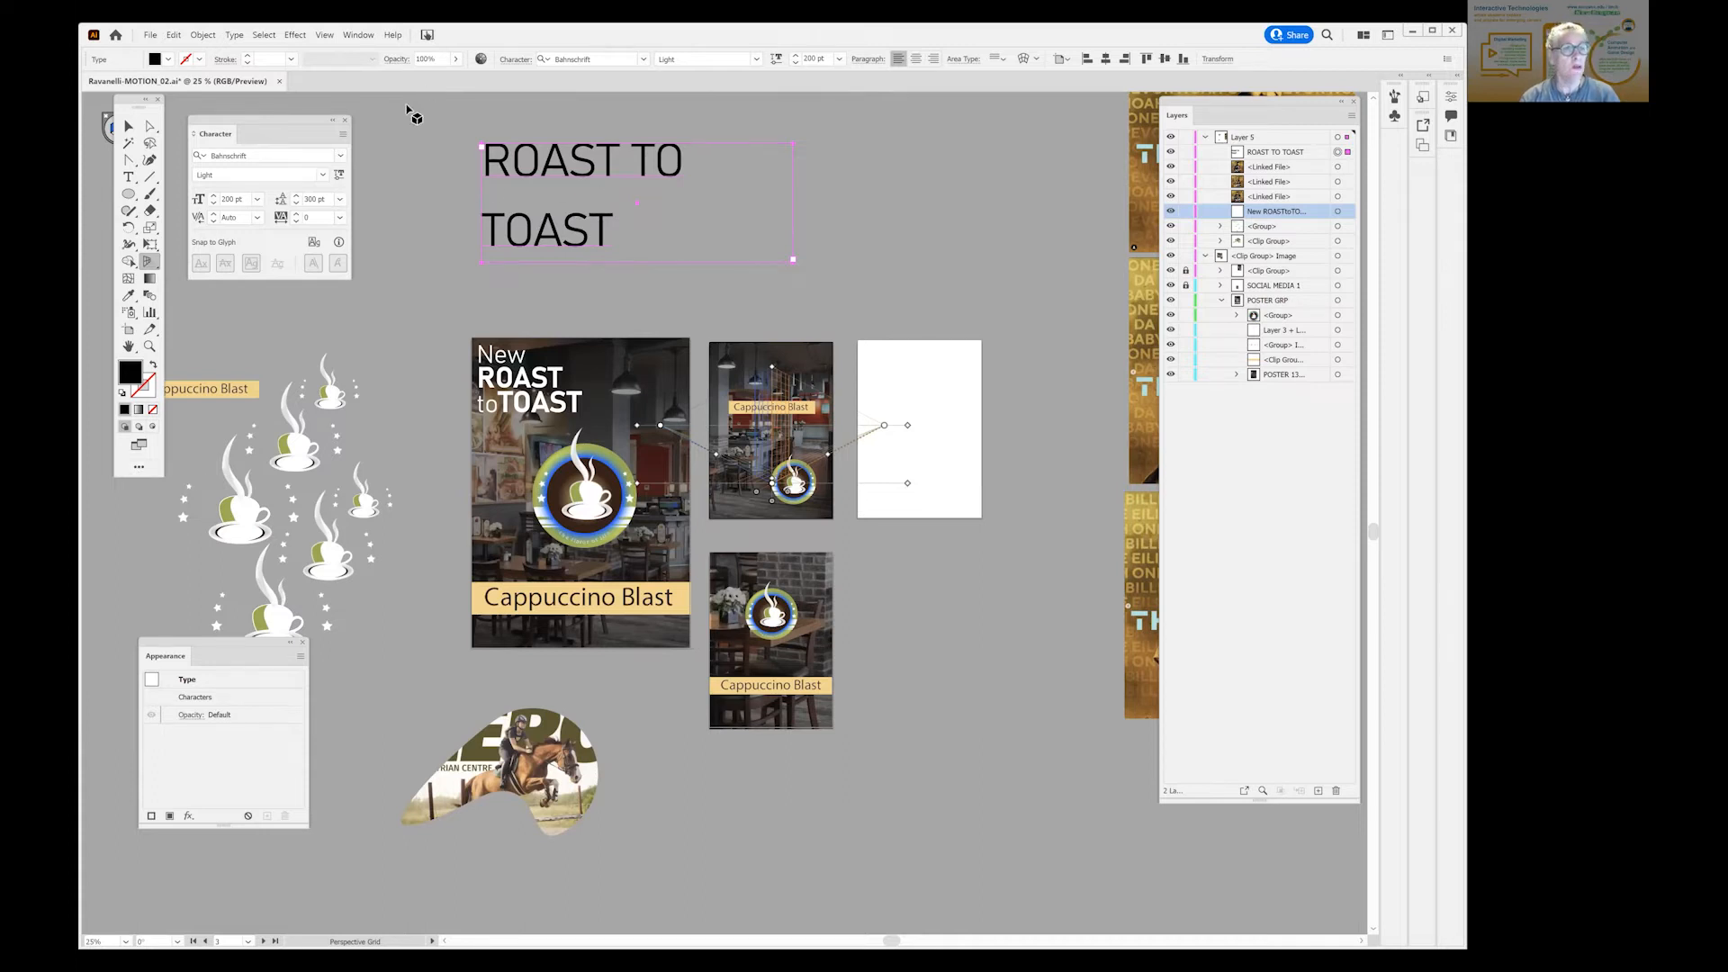
Return to the Type tool, select all of the ROAST TO TOAST text and check where the Character panel is found.
click(128, 178)
key(ctrl+a)
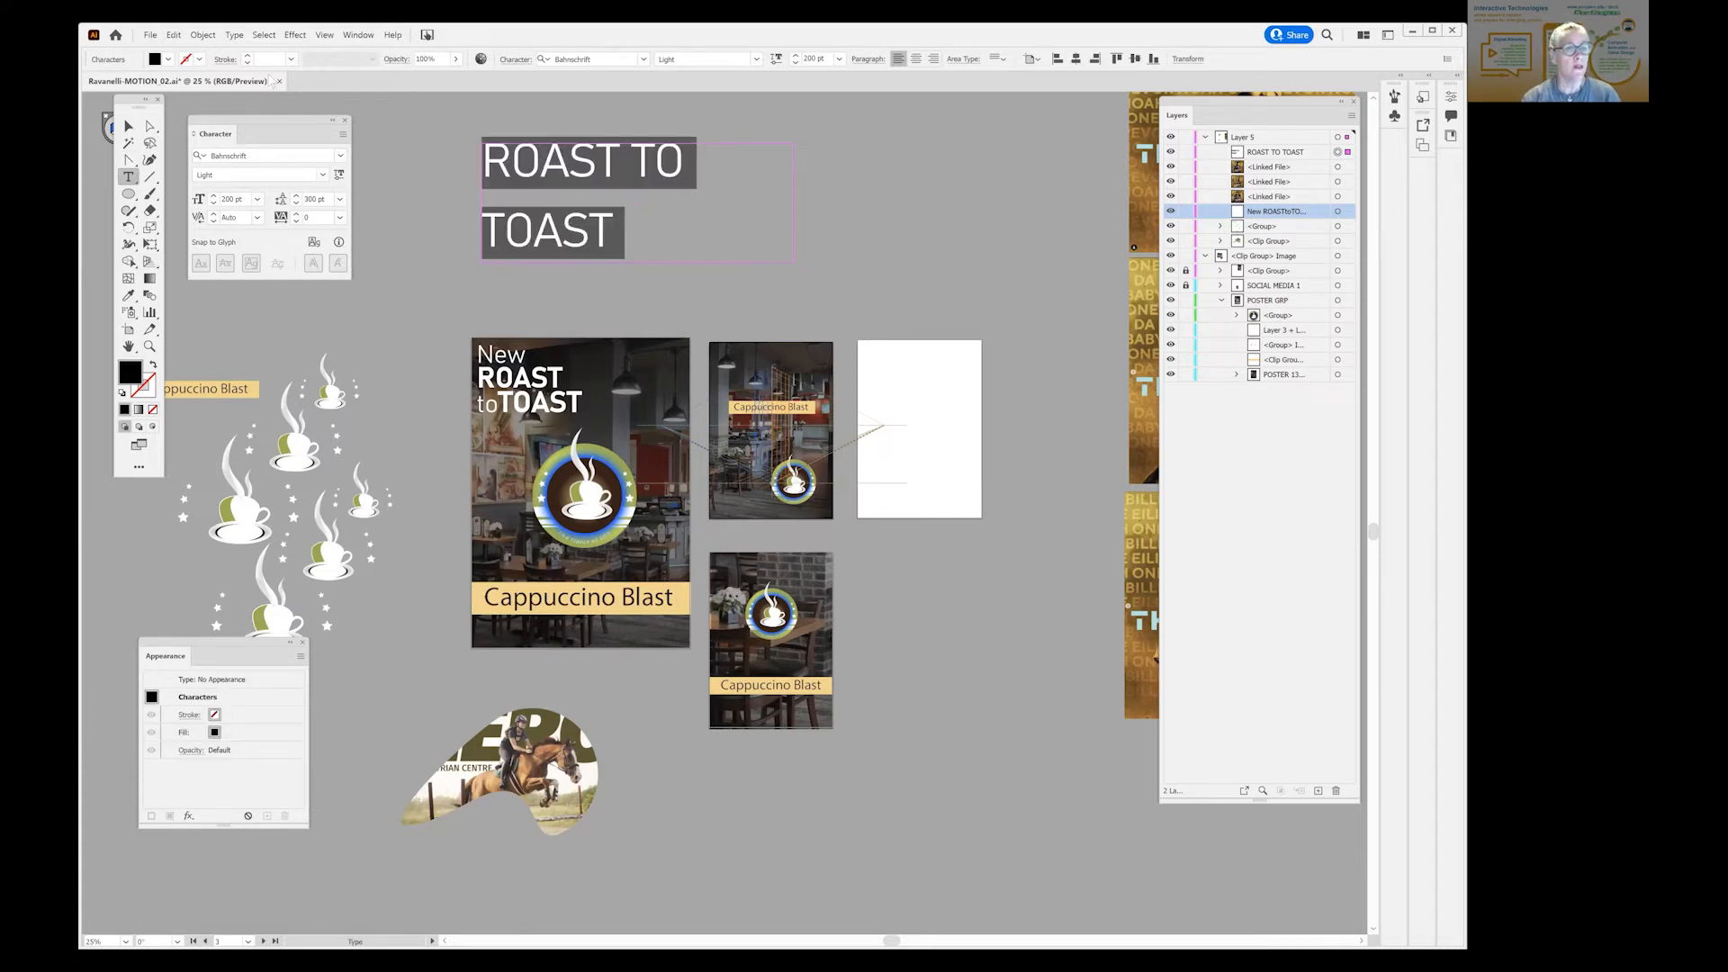
click(360, 35)
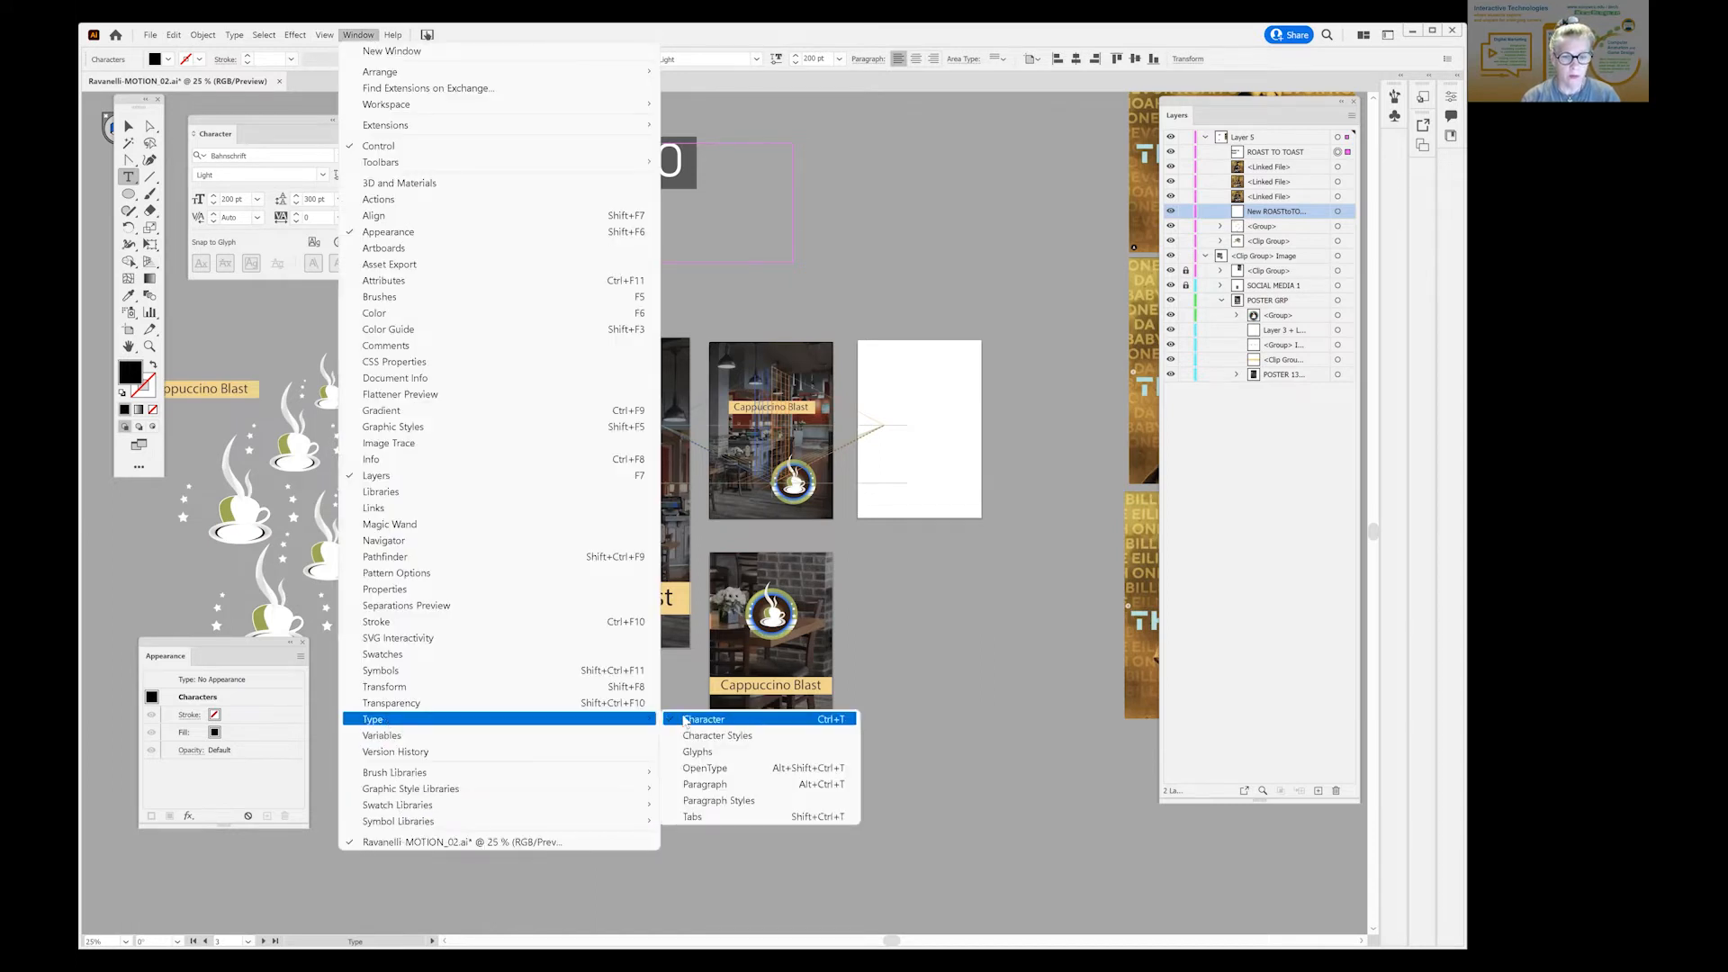
click(815, 137)
click(865, 124)
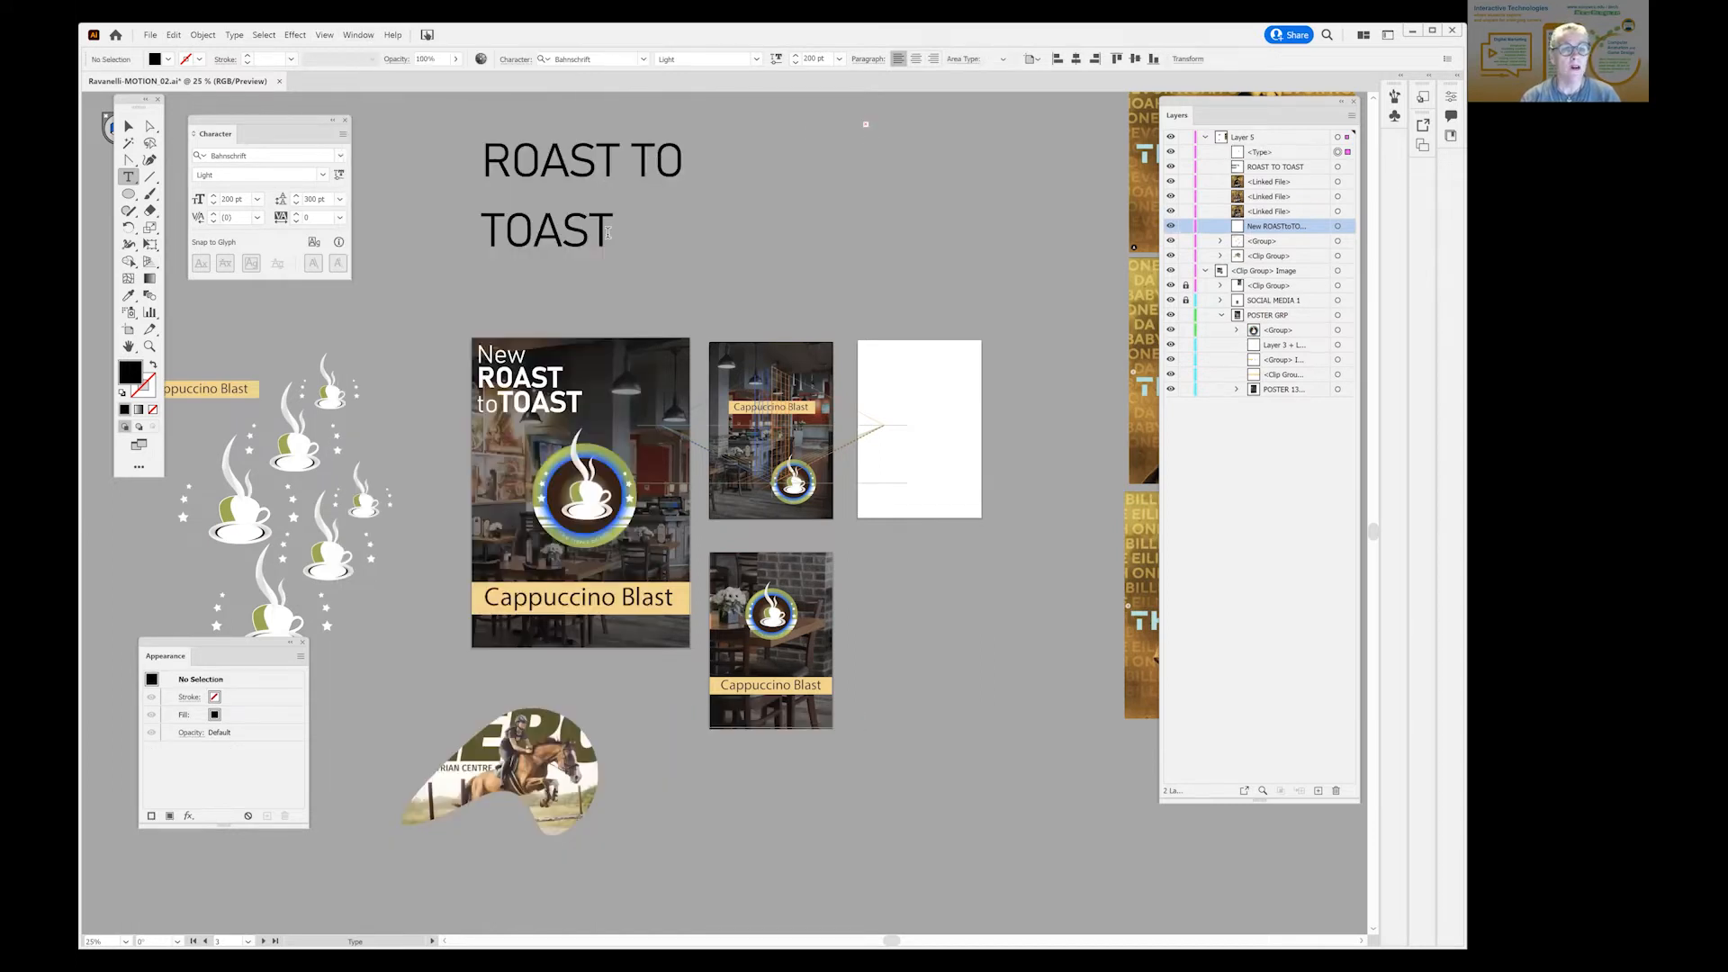
Try leading values of 10 pt, 6 pt and 11 pt on the two-line ROAST TO TOAST text.
drag(606, 246, 404, 202)
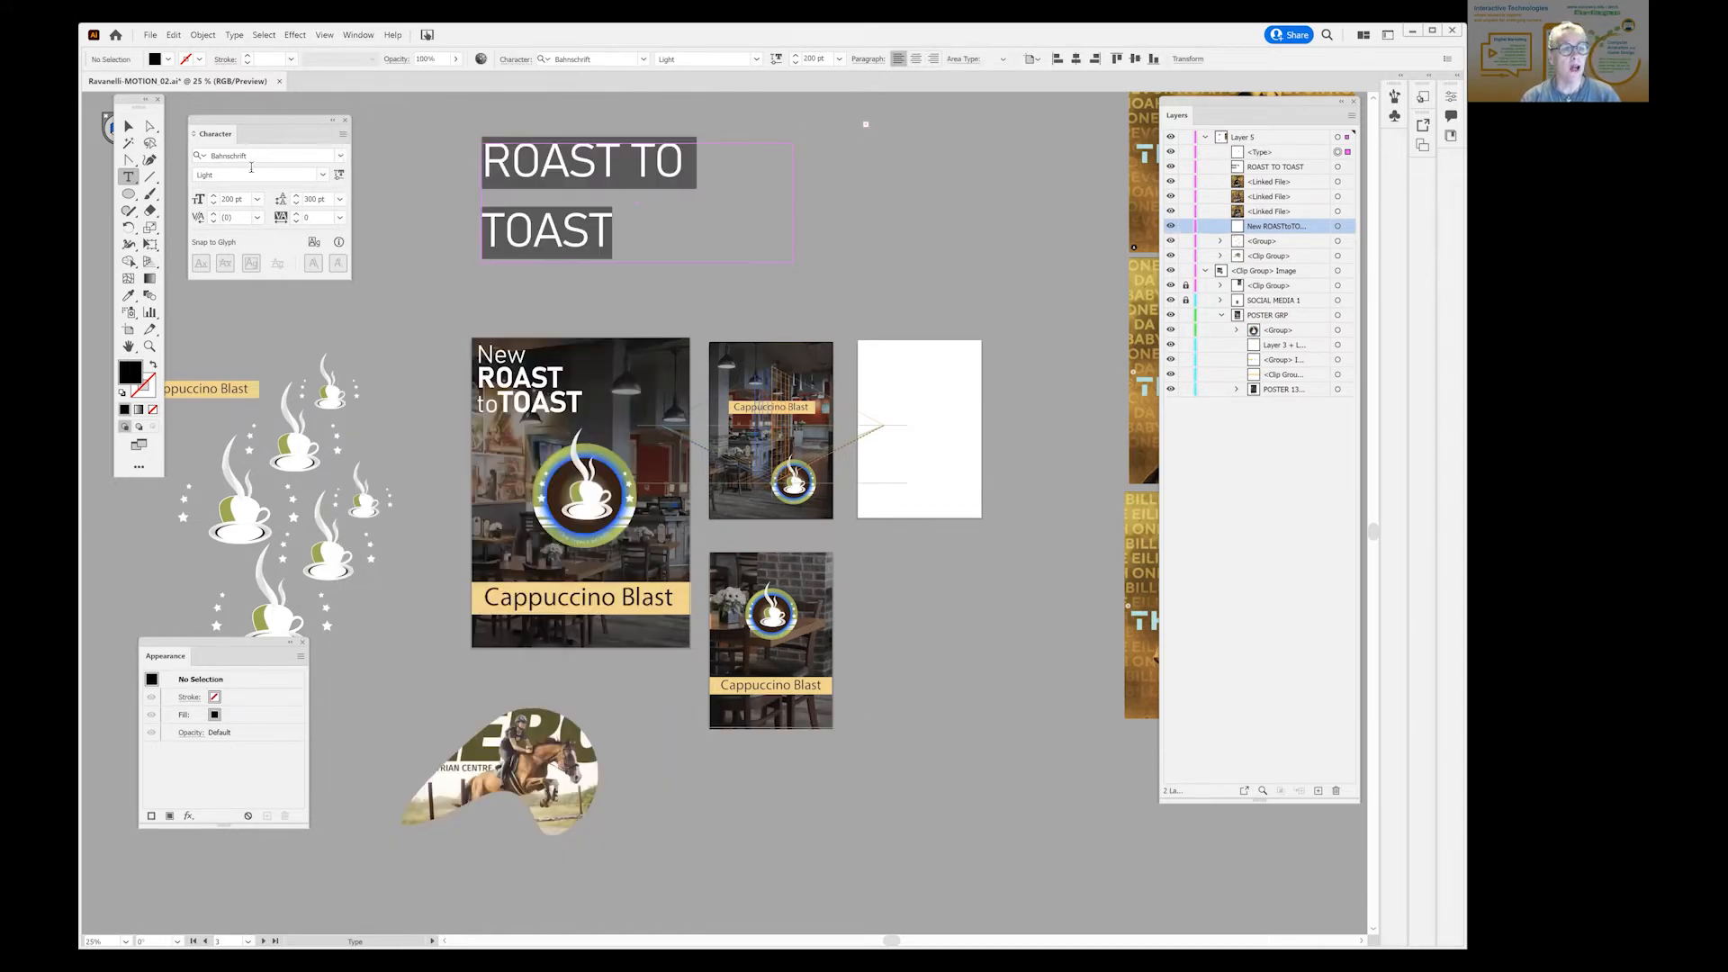
click(341, 200)
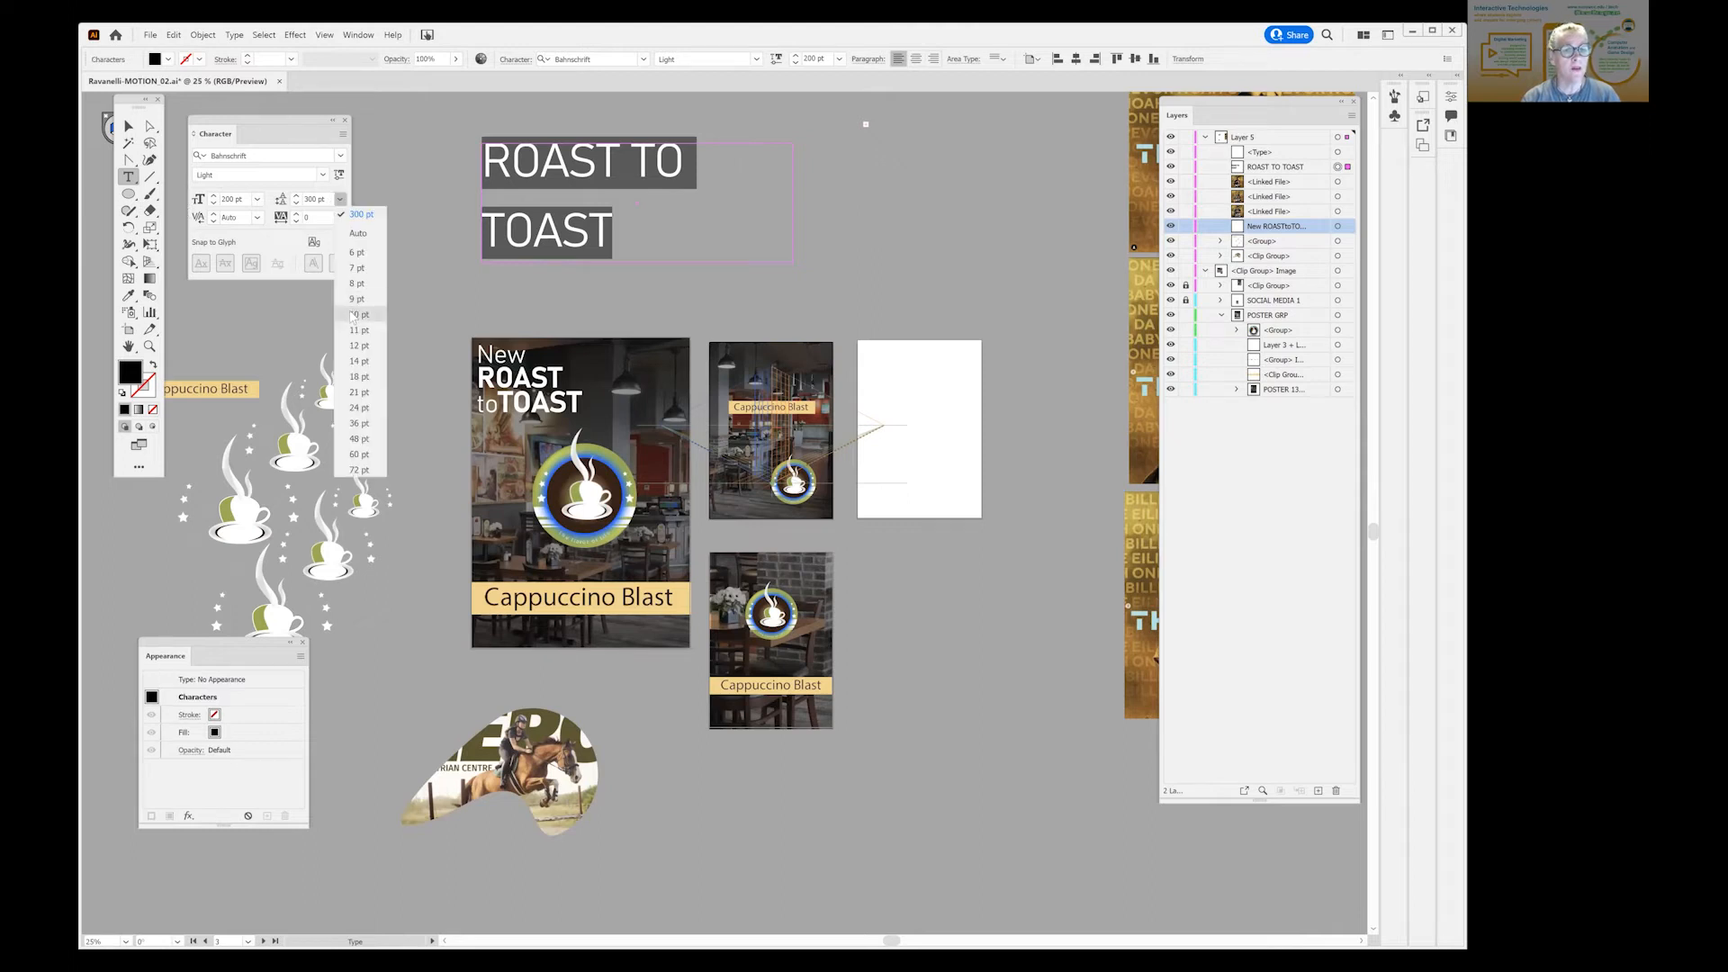
click(352, 317)
drag(616, 240, 485, 148)
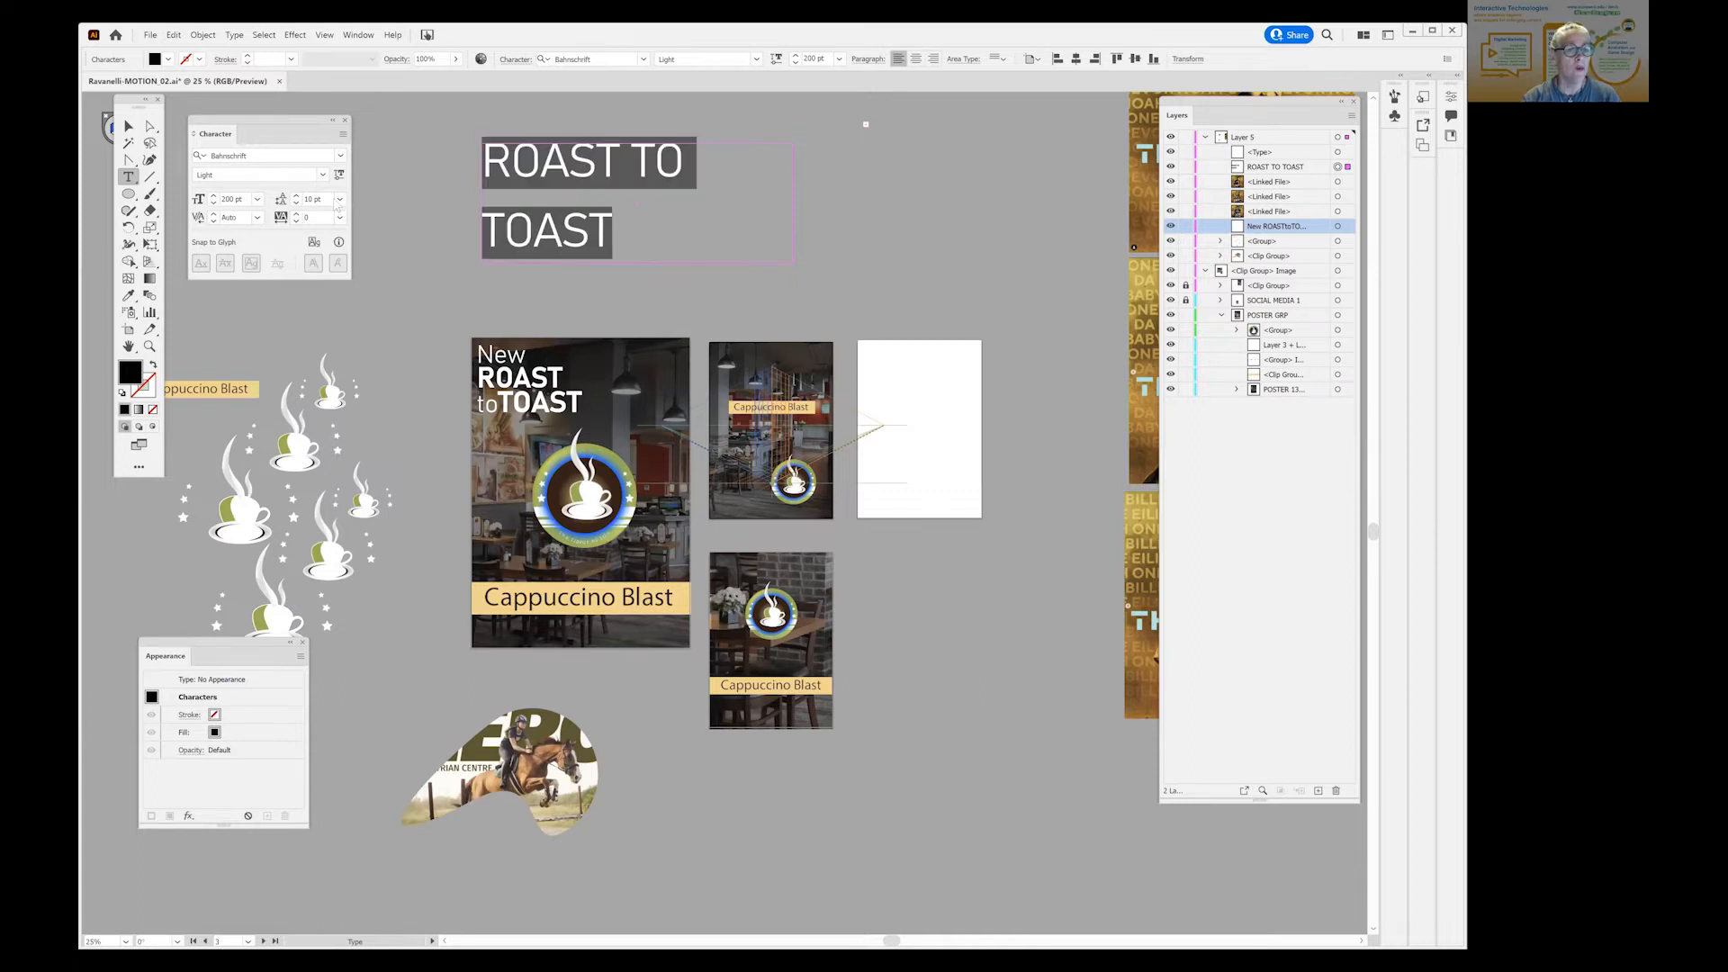
click(340, 199)
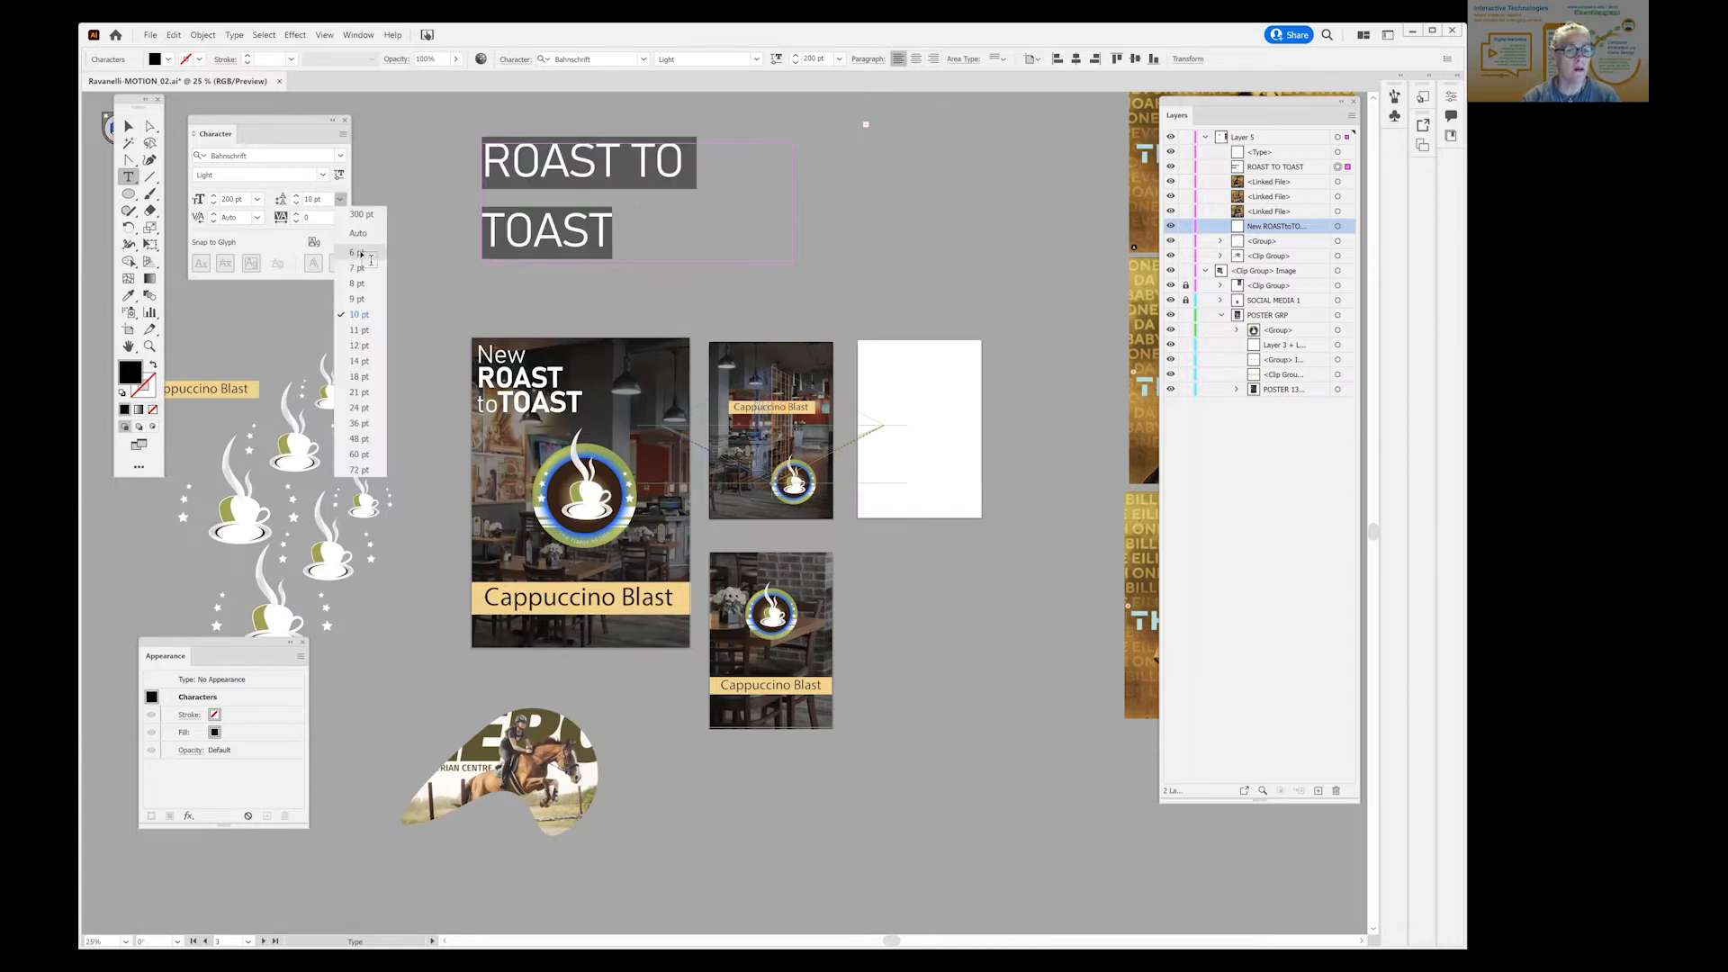
click(360, 254)
click(549, 203)
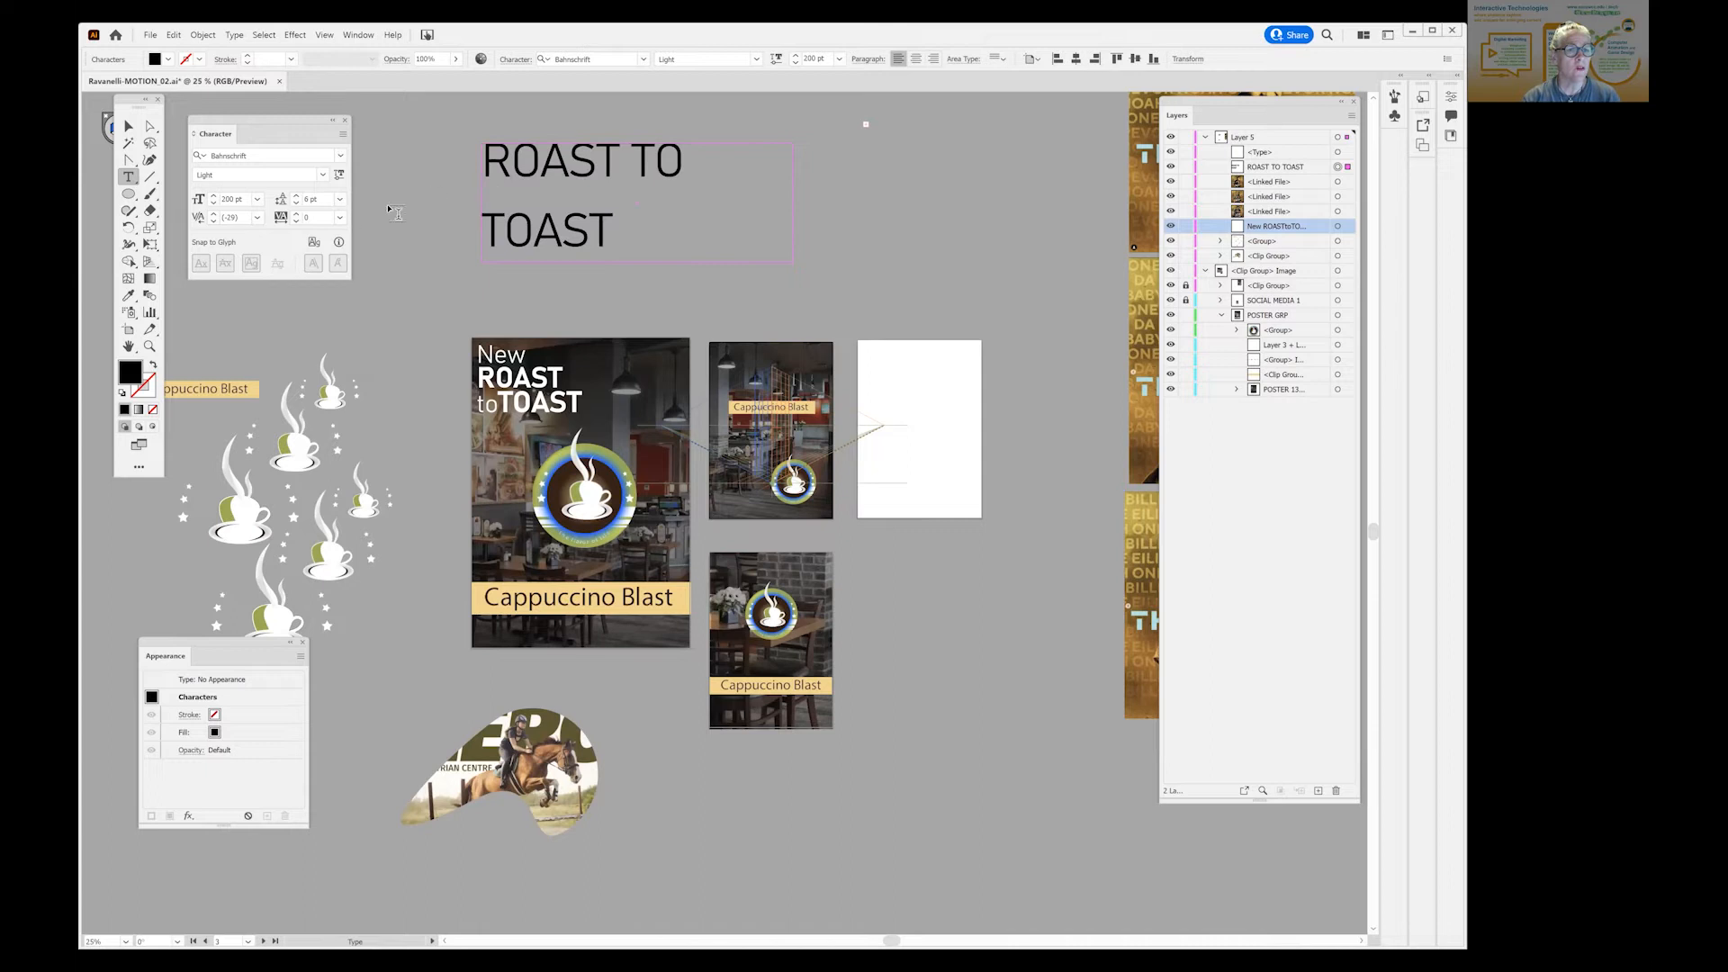
click(525, 234)
key(ctrl+a)
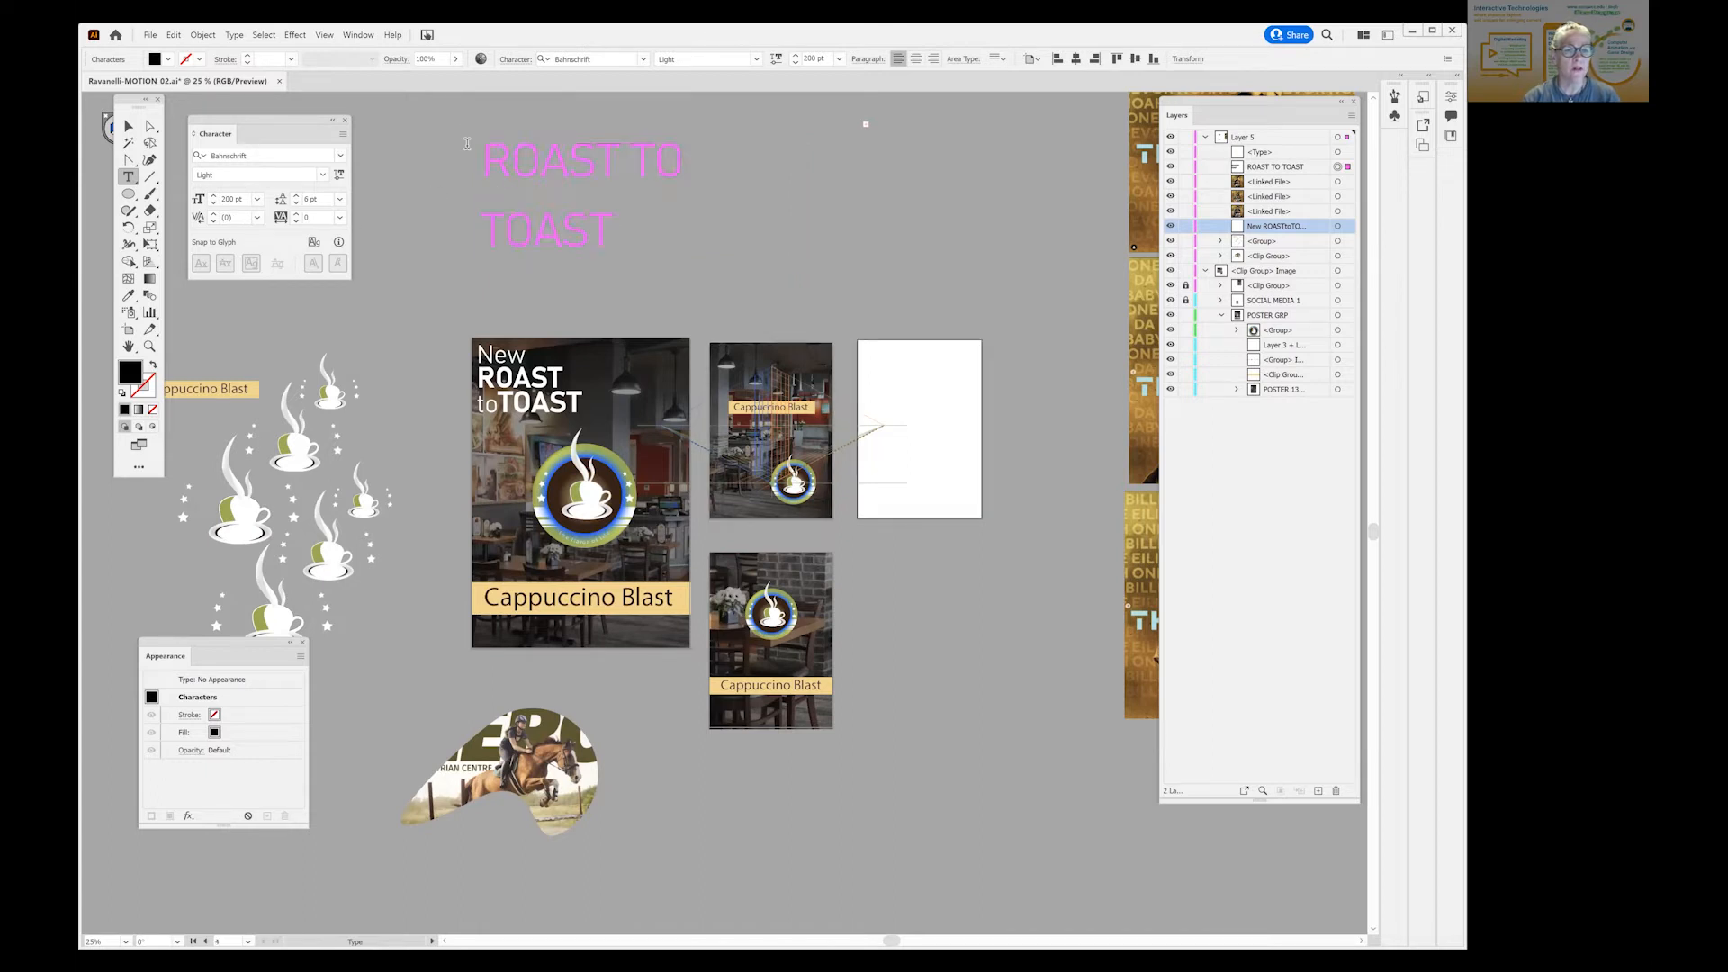
click(340, 200)
click(356, 331)
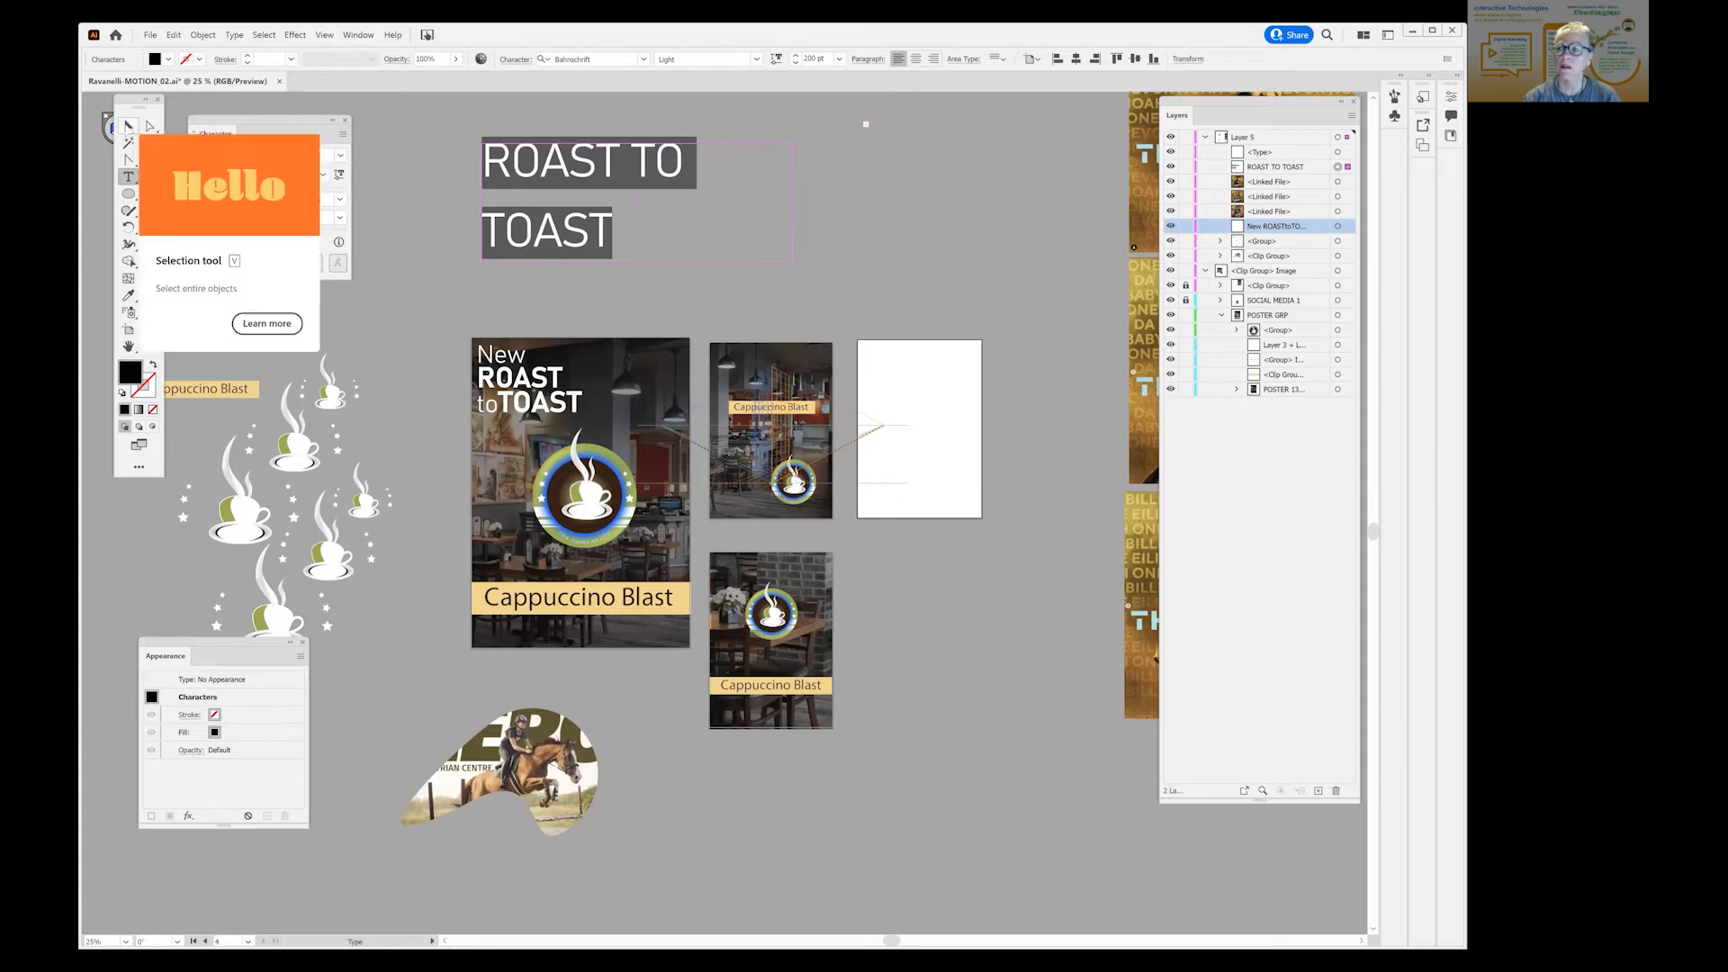
Move the ROAST TO TOAST text area slightly down and to the left on the canvas.
click(131, 128)
click(422, 156)
click(579, 183)
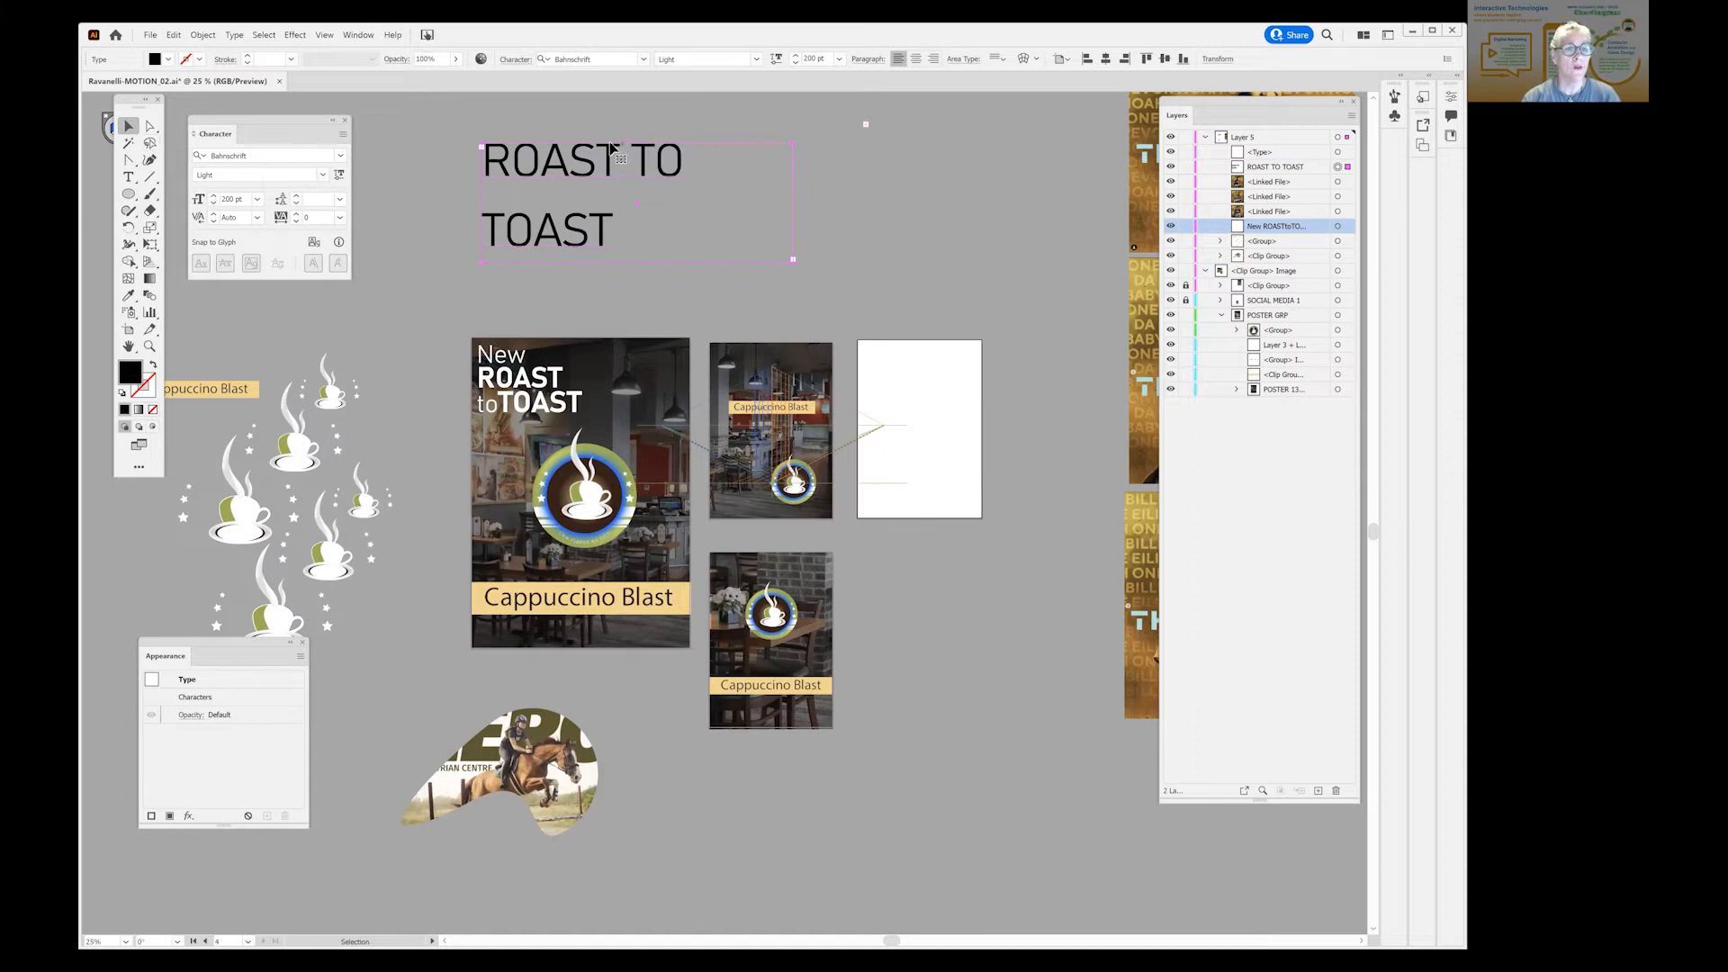
drag(488, 217, 456, 236)
Select both lines of the ROAST TO TOAST text and set the font size to 72 pt.
key(t)
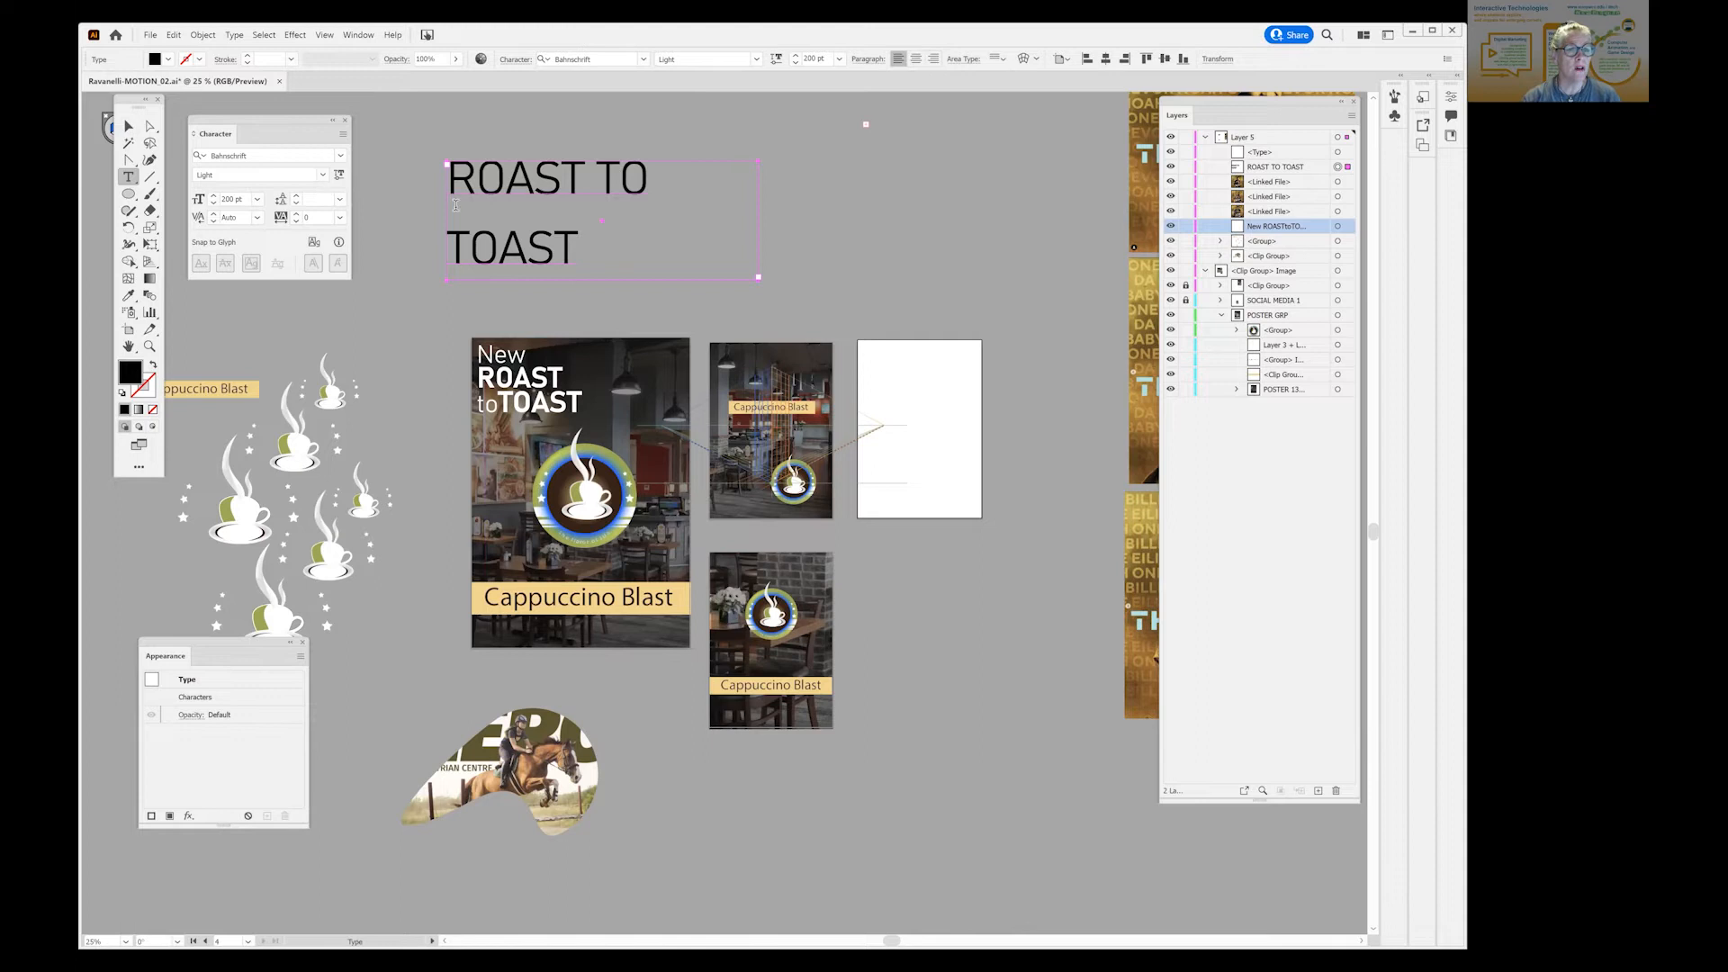
drag(578, 252, 448, 180)
key(ctrl+c)
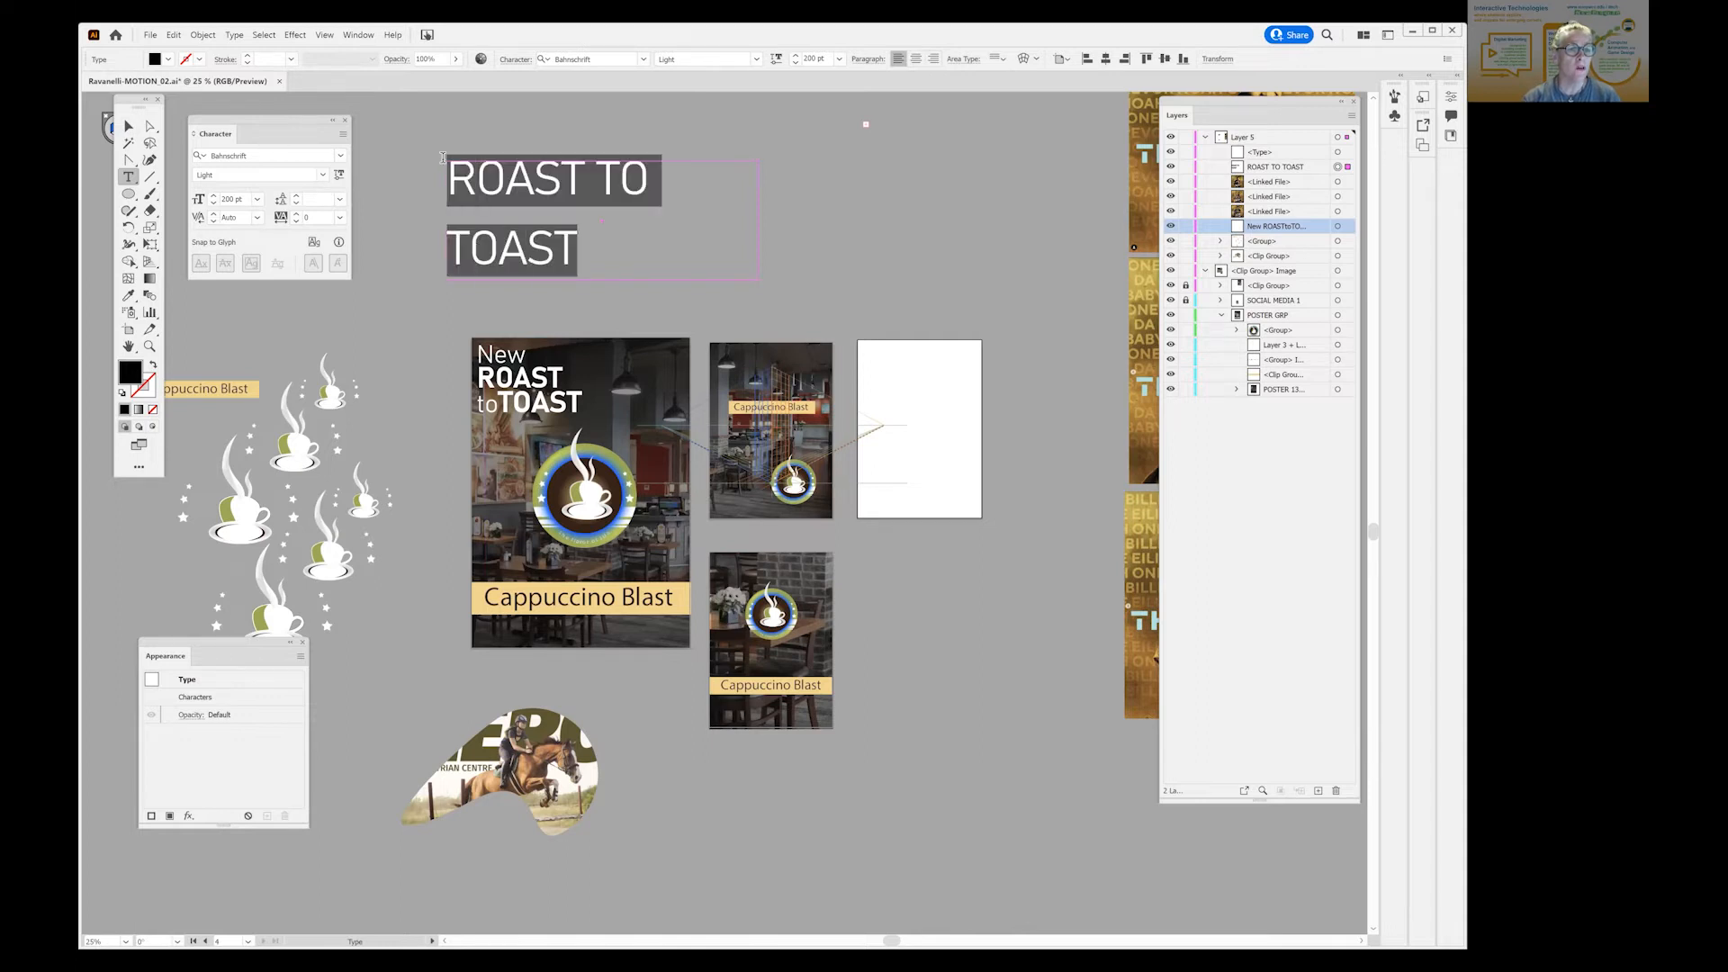
click(340, 199)
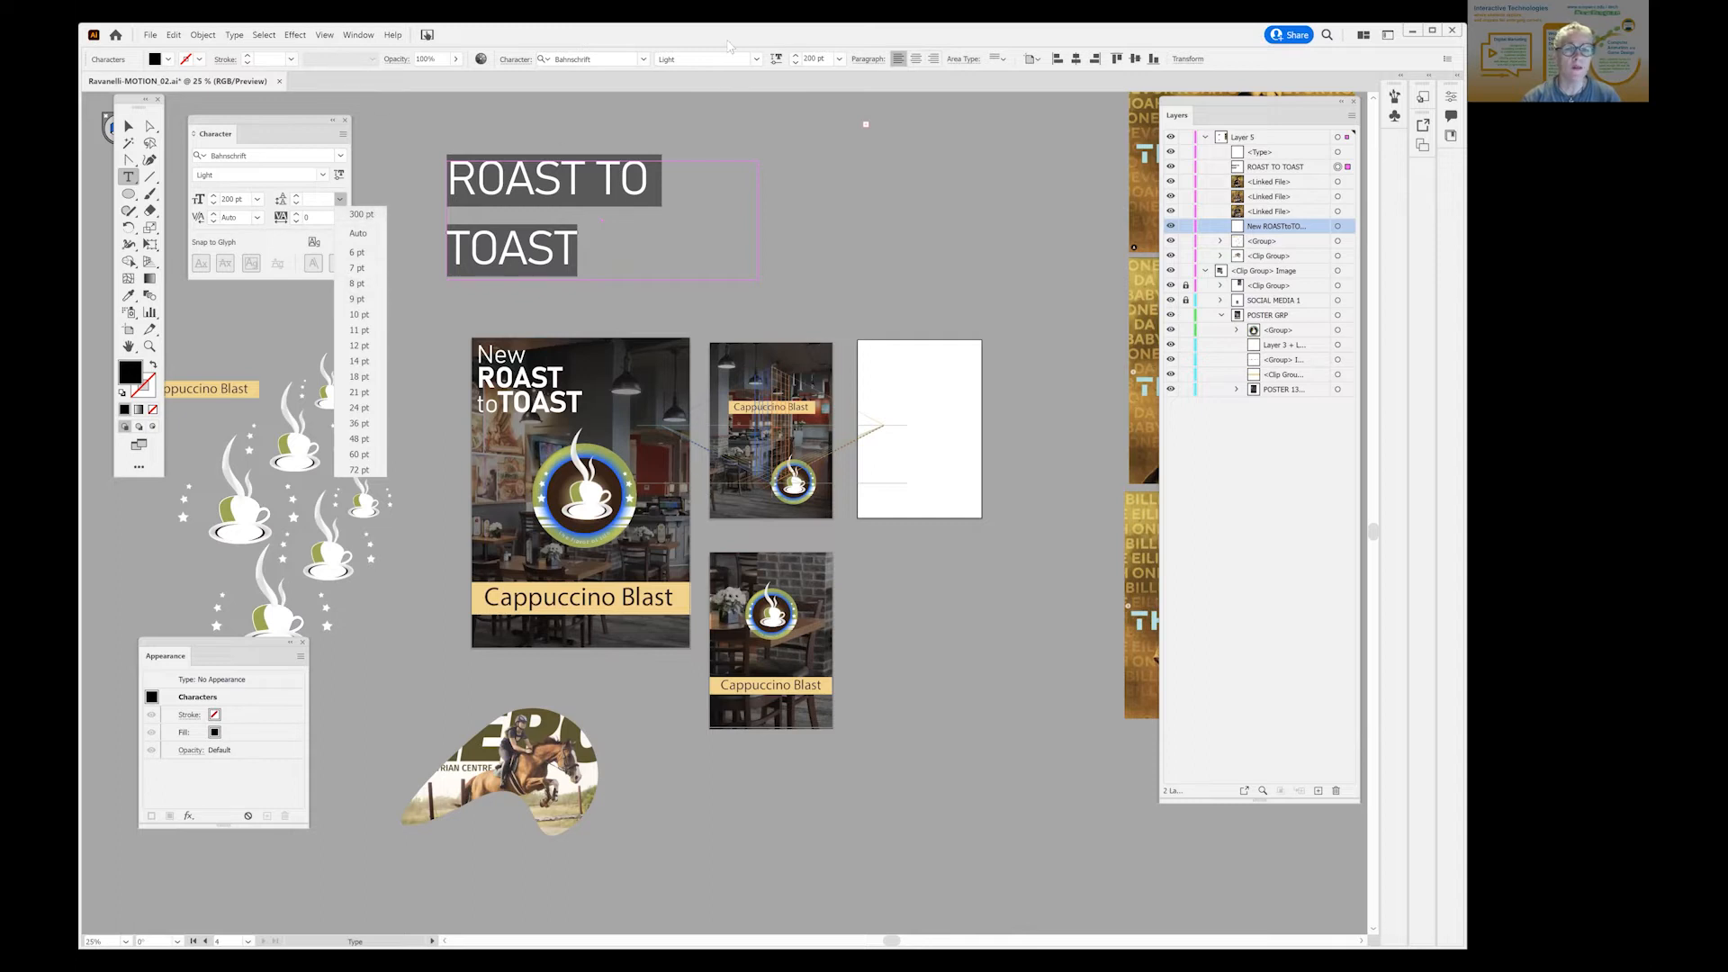
click(791, 64)
click(839, 59)
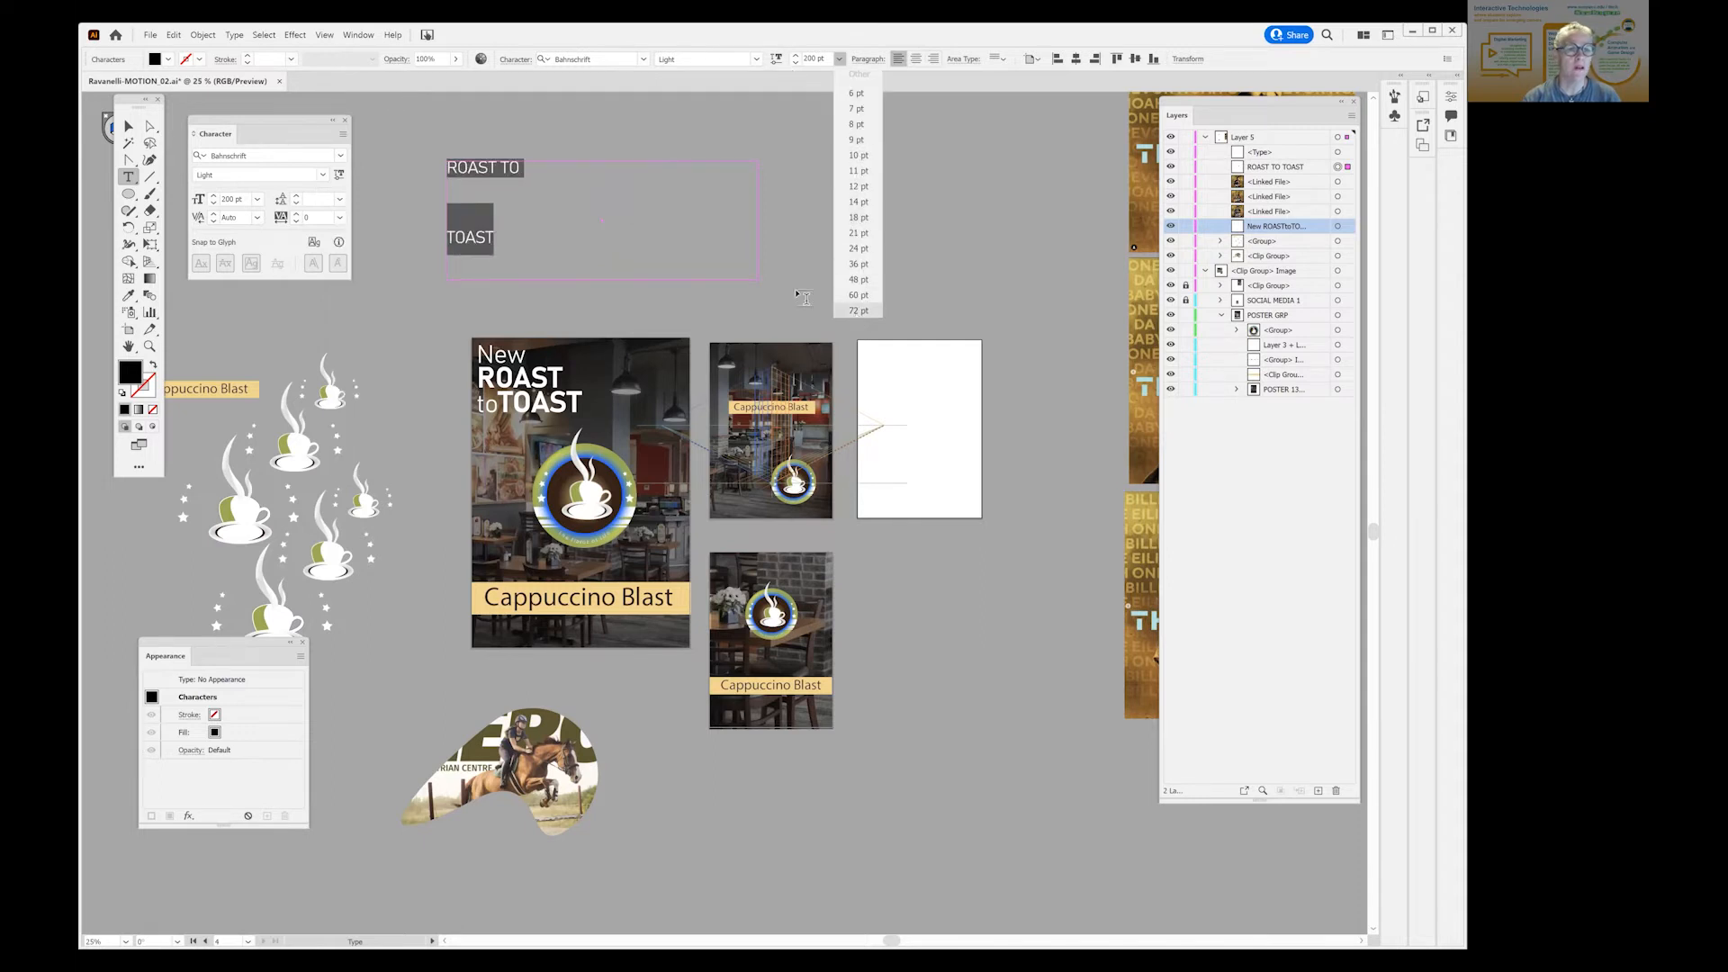
click(858, 310)
Try leading of 9 pt and 300 pt on the whole ROAST TO TOAST text and settle on 24 pt.
drag(494, 239, 447, 164)
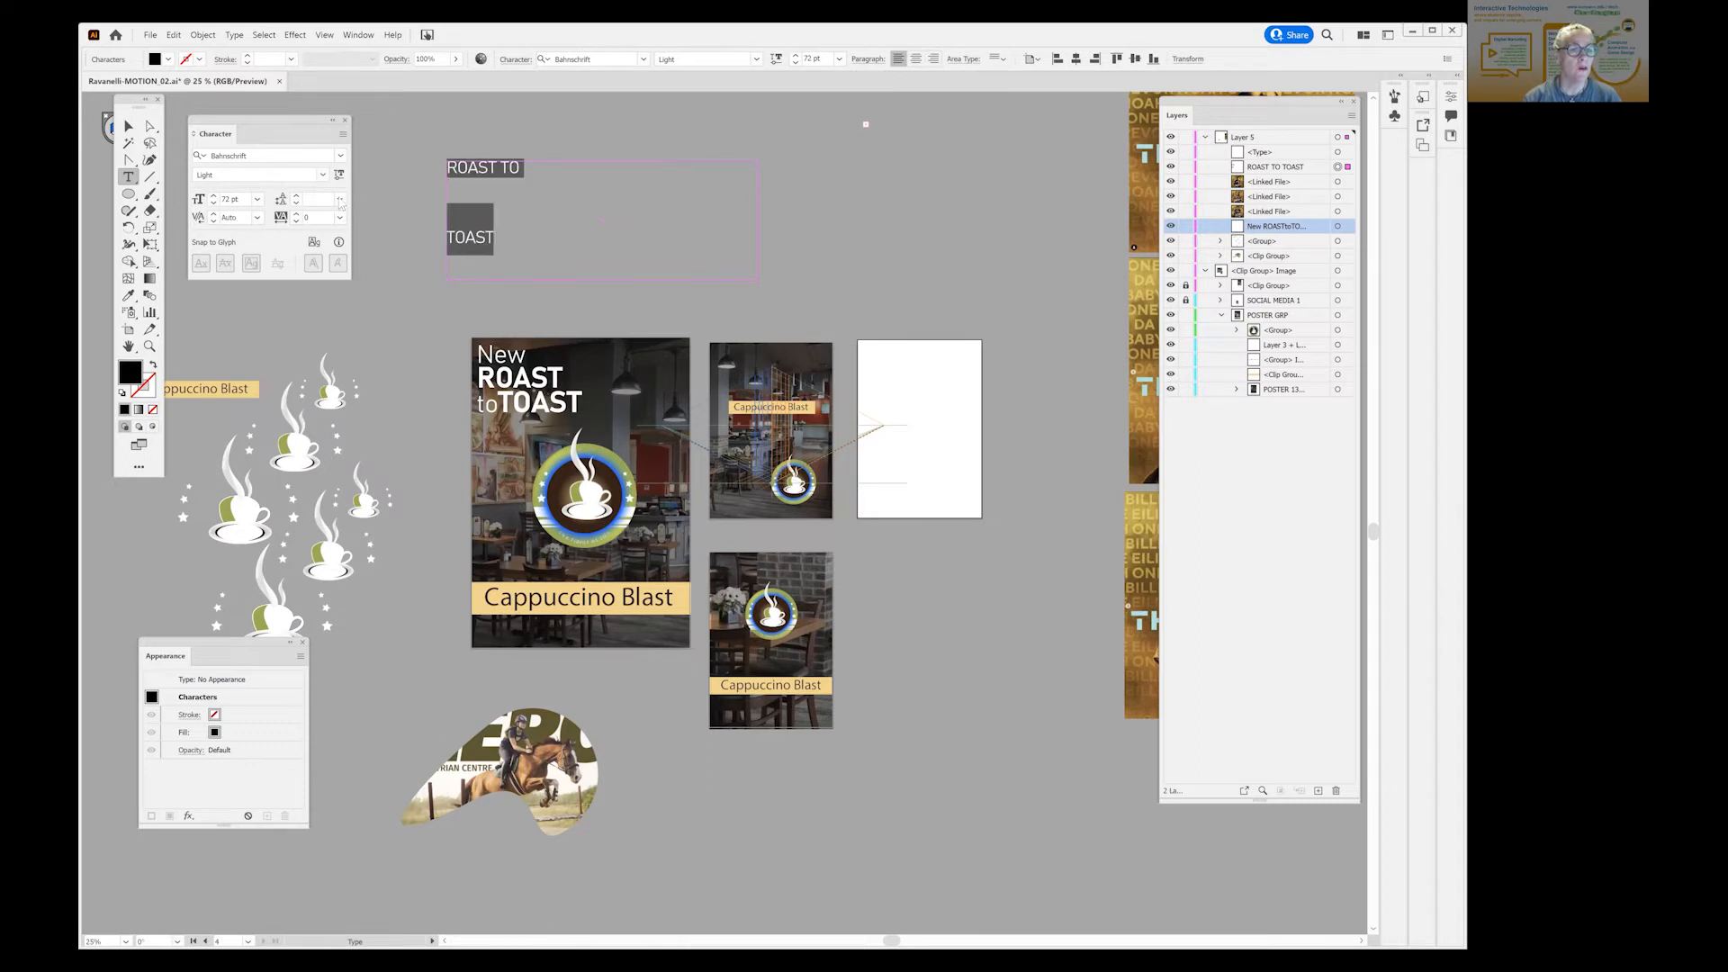
click(339, 199)
click(359, 299)
click(339, 199)
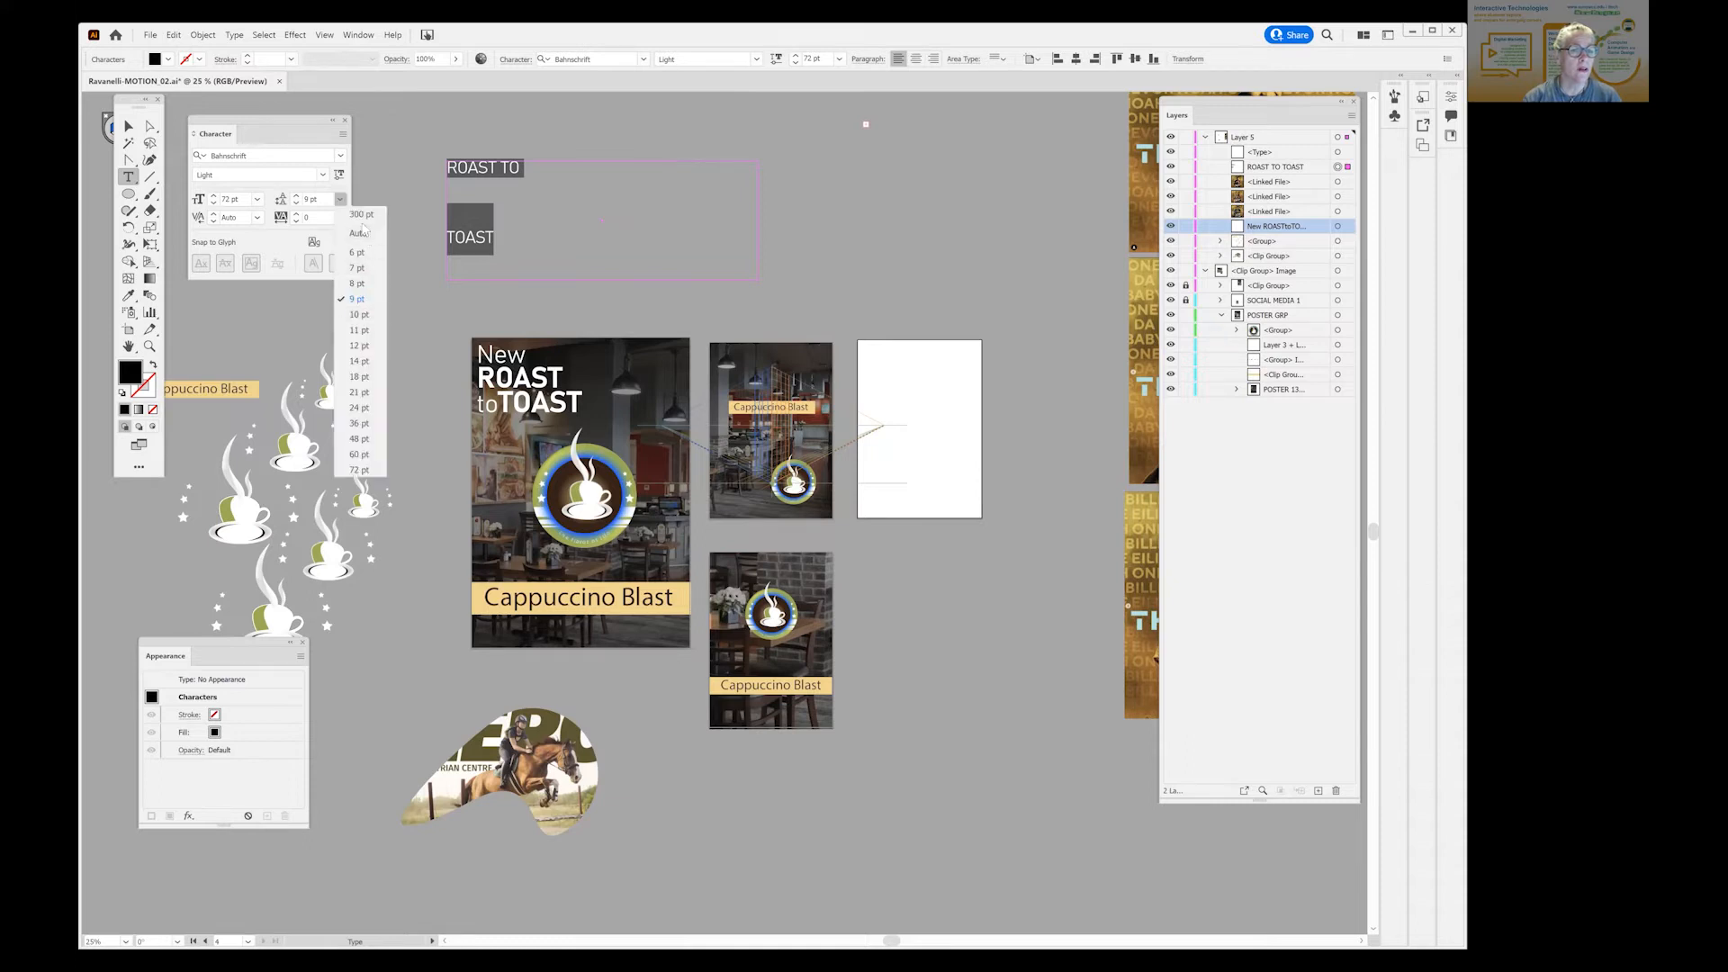
click(353, 213)
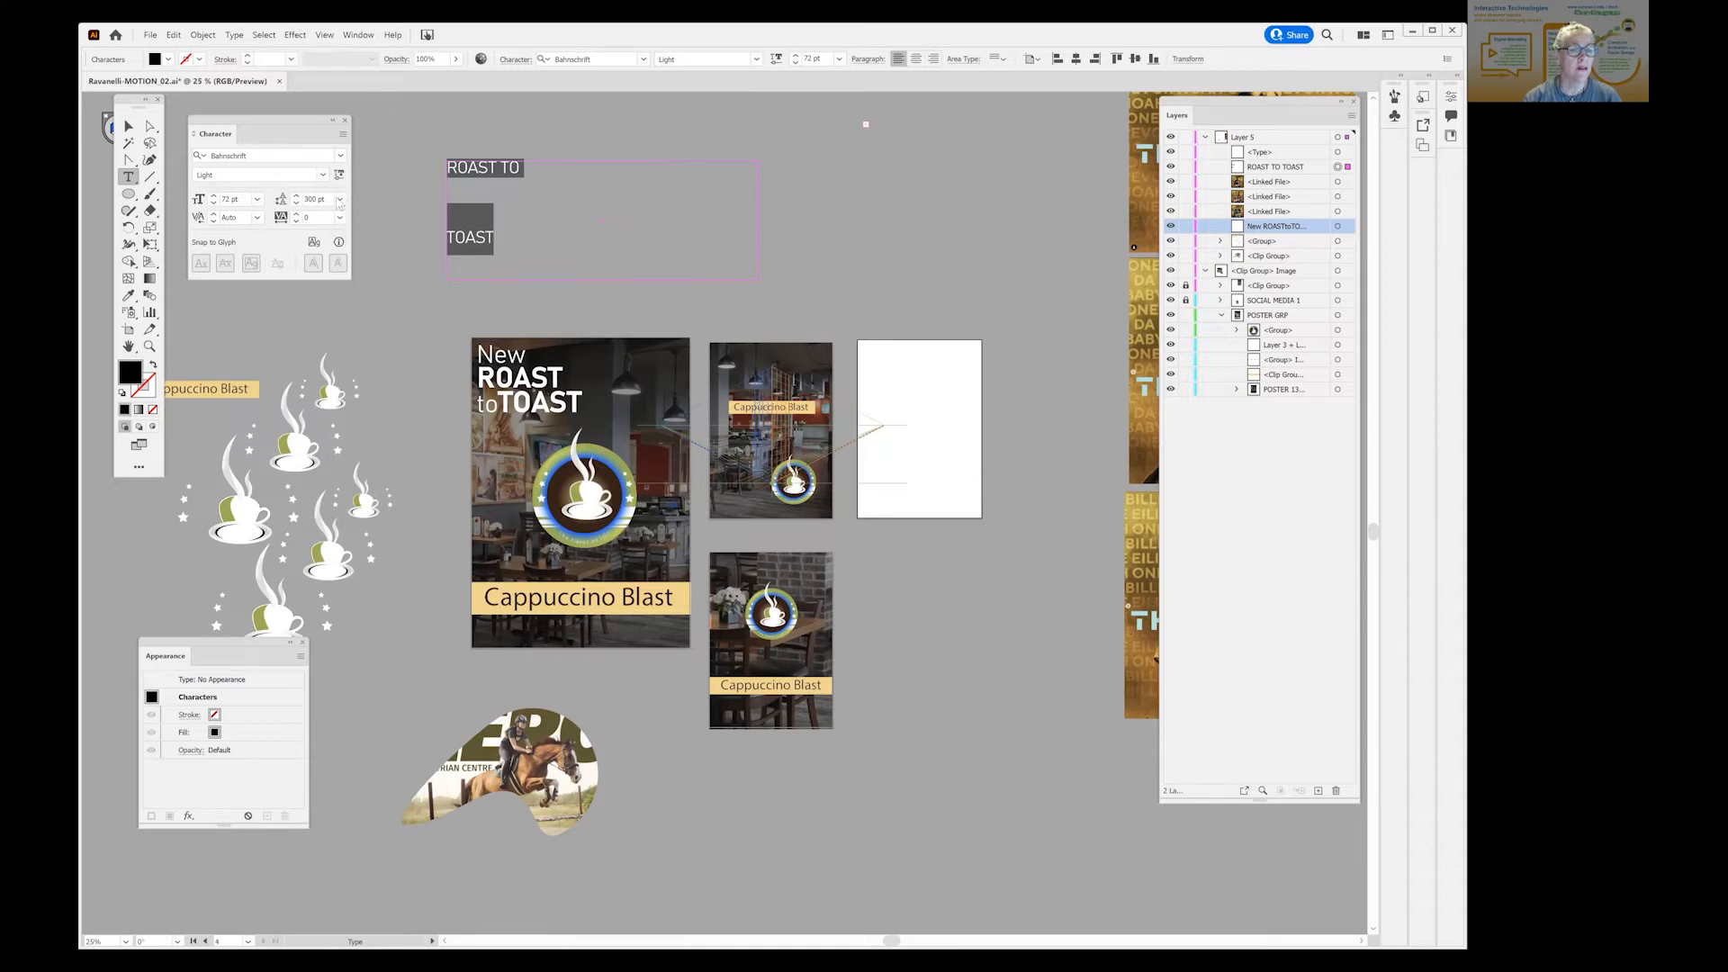
click(339, 200)
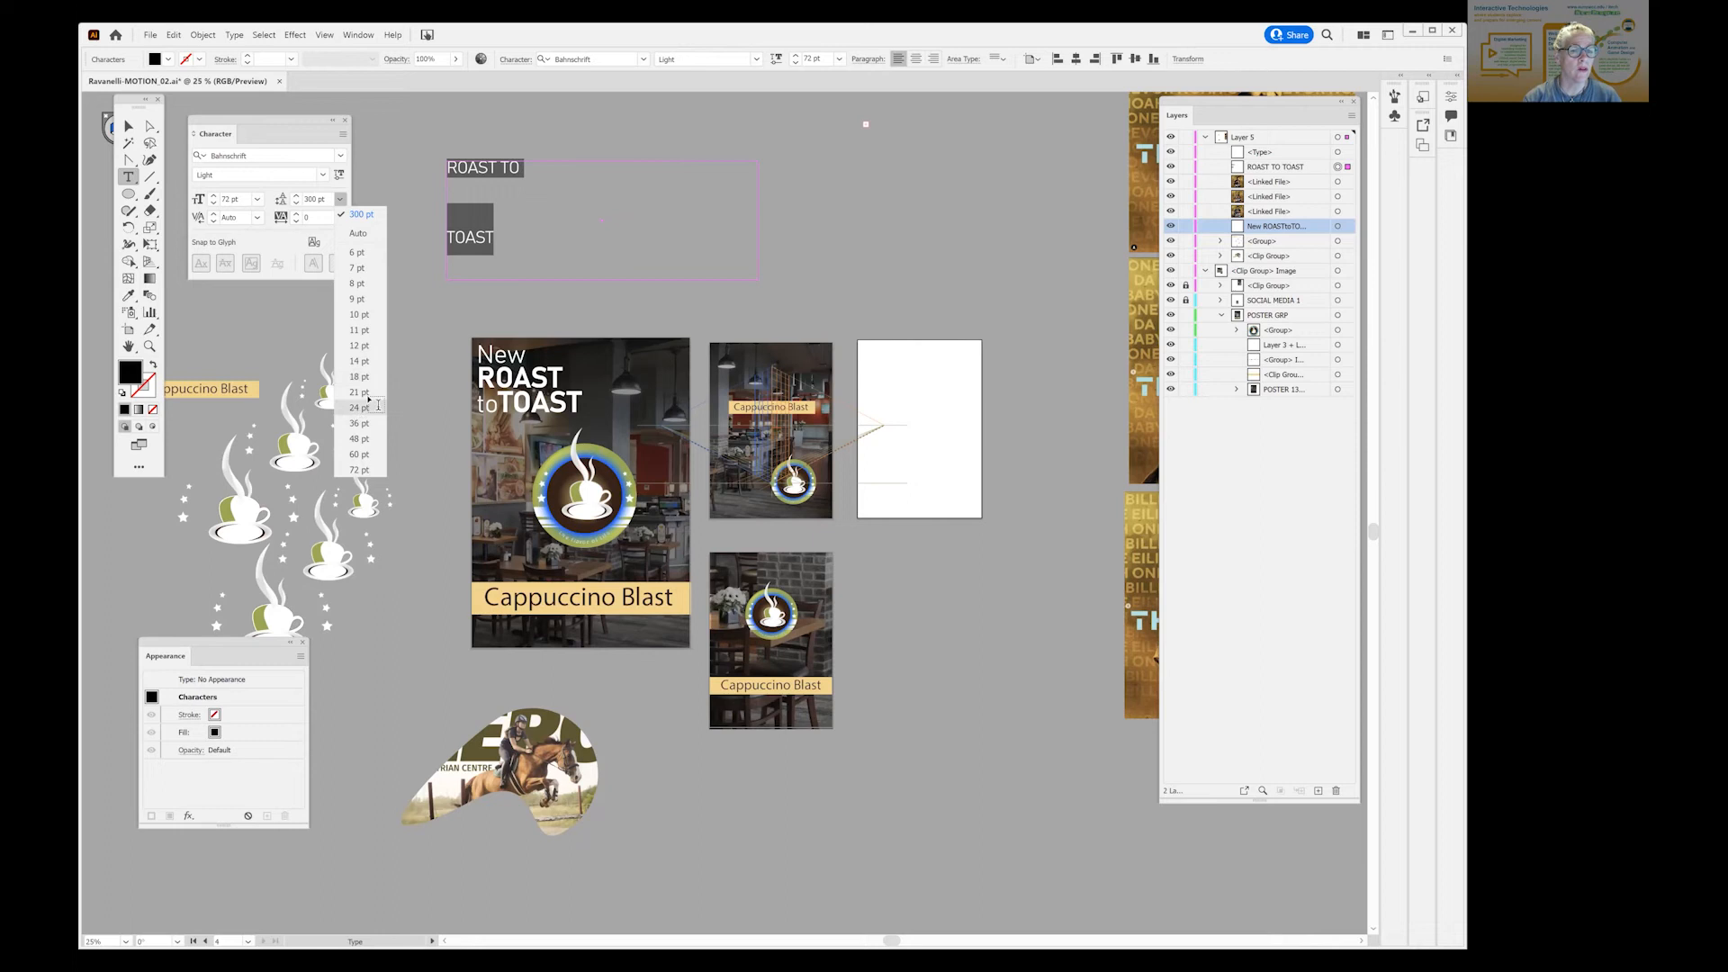
Remove the line break before TOAST to put the whole phrase on one line.
click(486, 231)
click(463, 236)
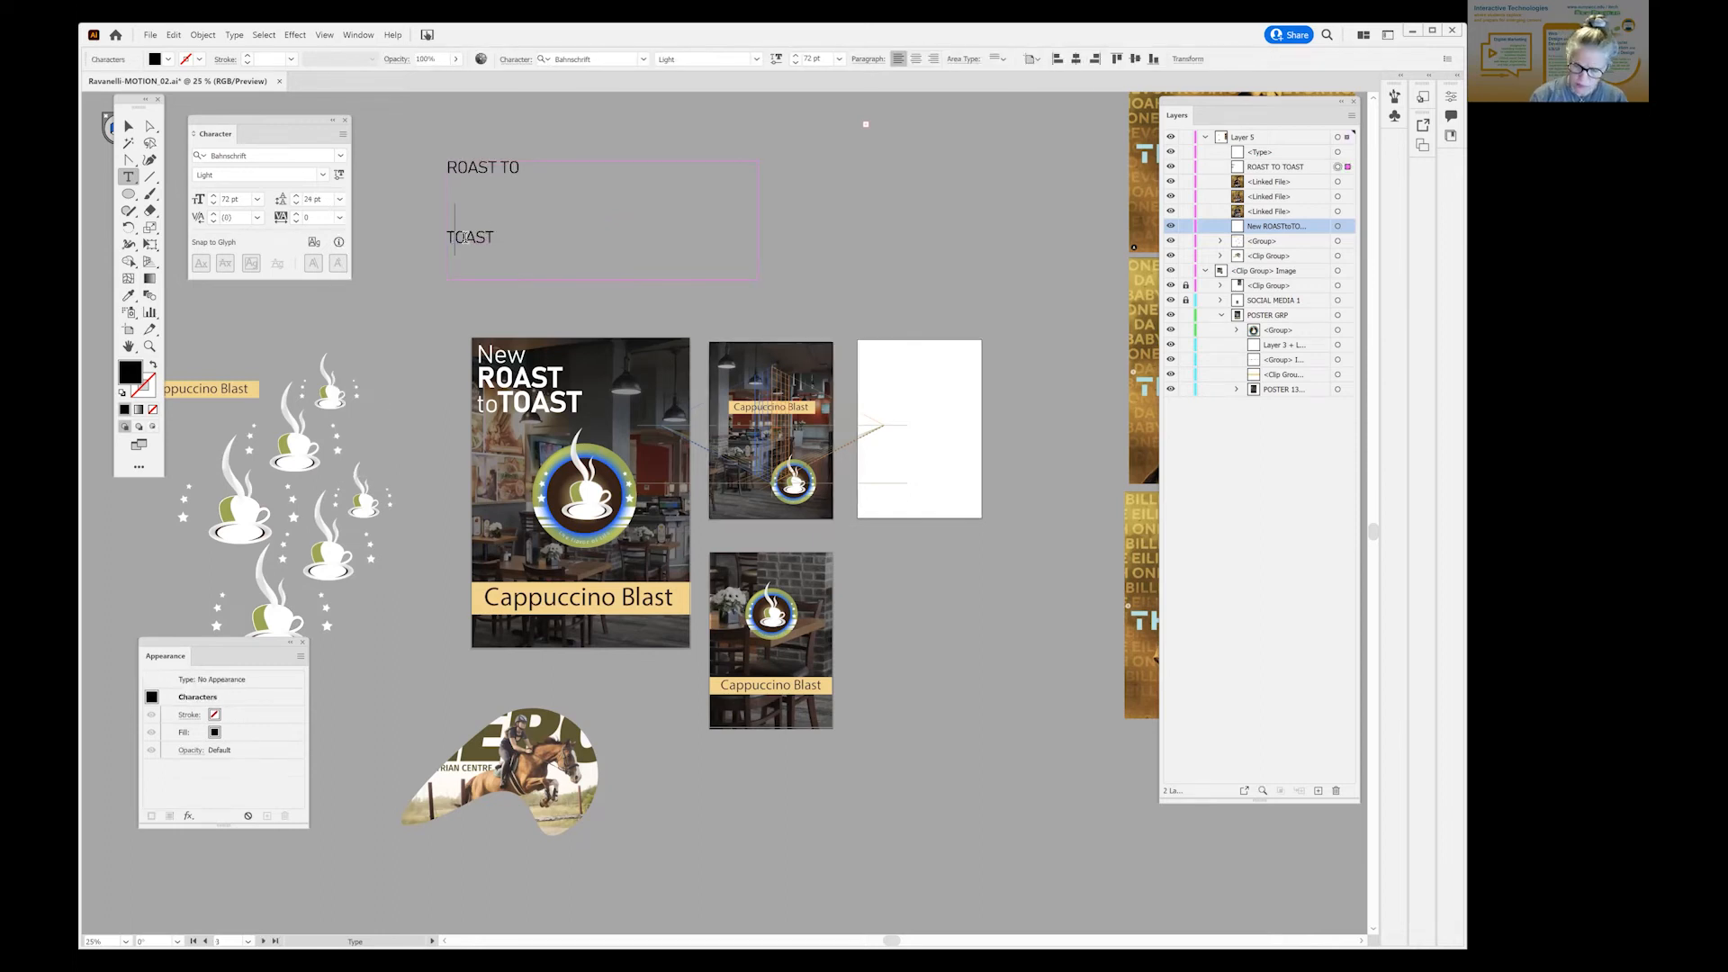
key(BackSpace)
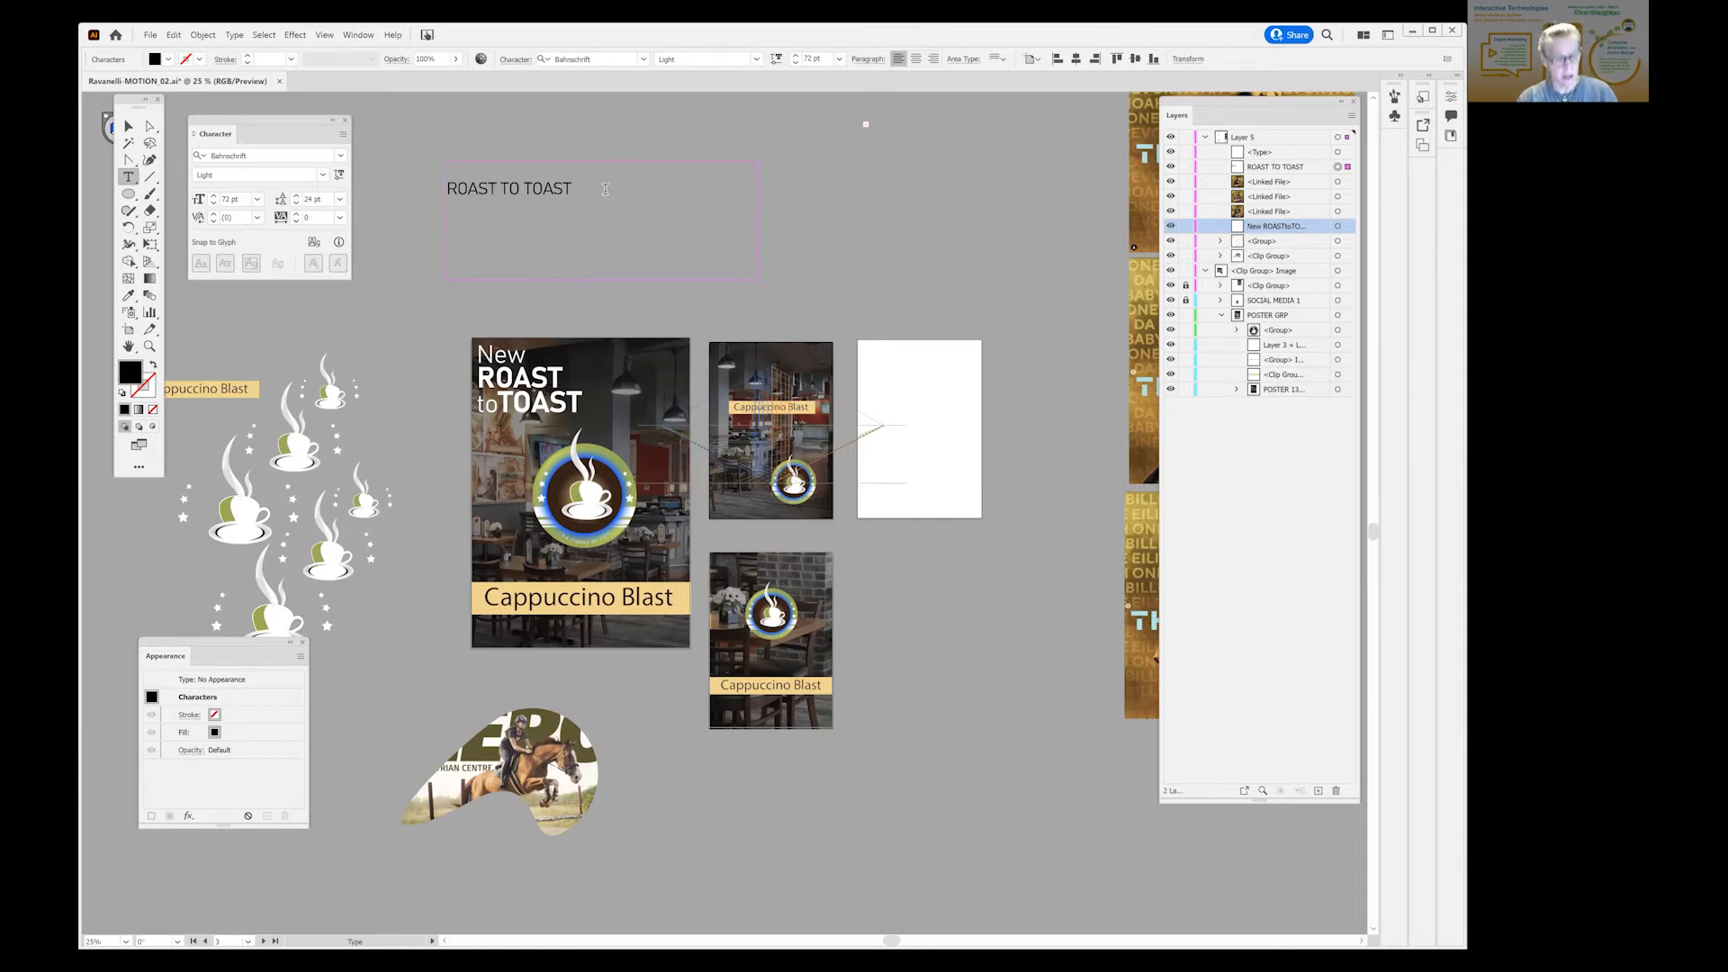
Remove the ROAST TO TOAST text from its text area and leave the emptied area deselected.
key(ctrl+a)
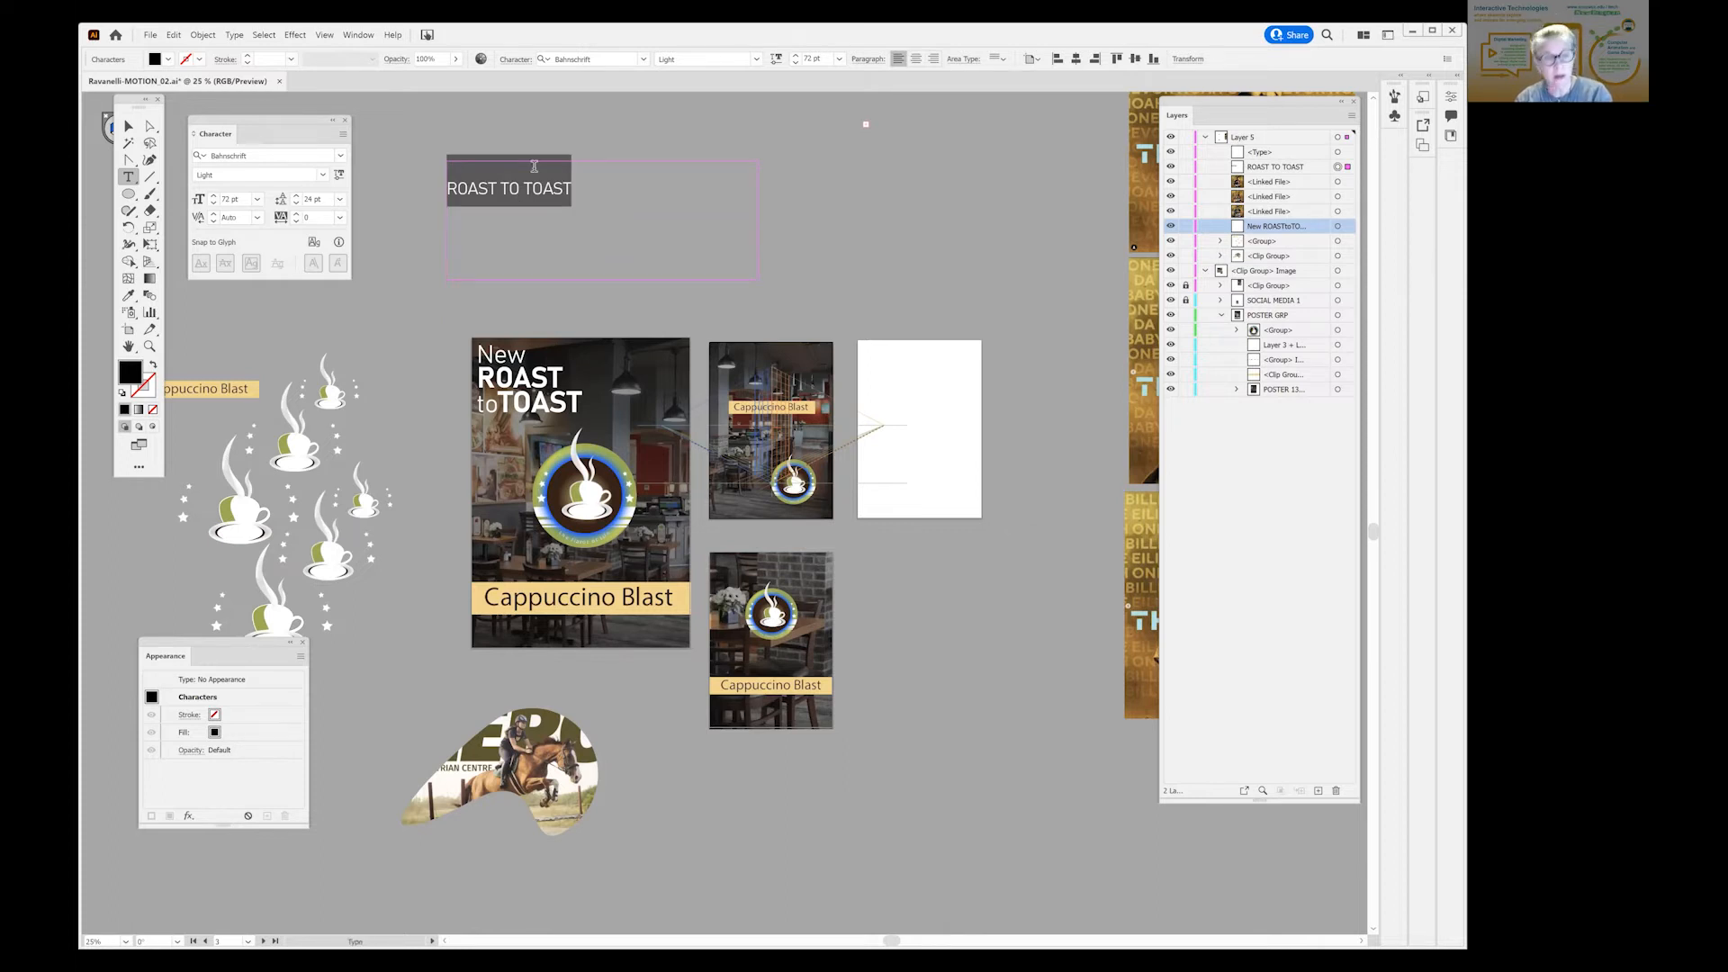
key(BackSpace)
click(129, 126)
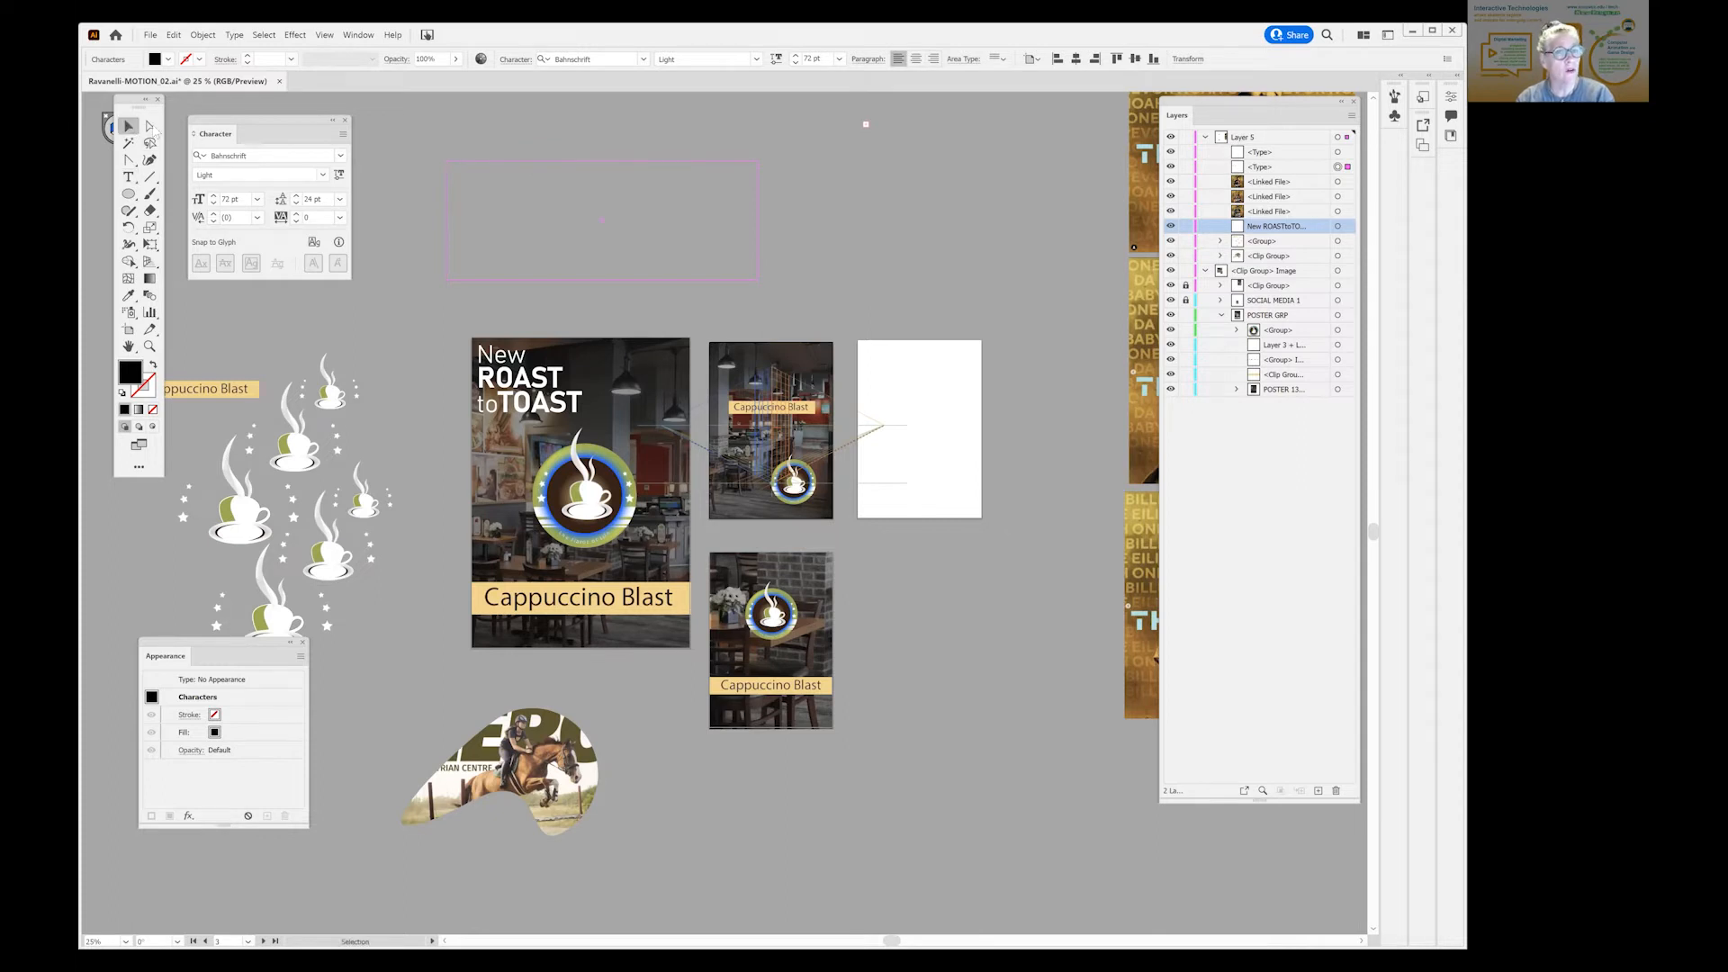
click(489, 126)
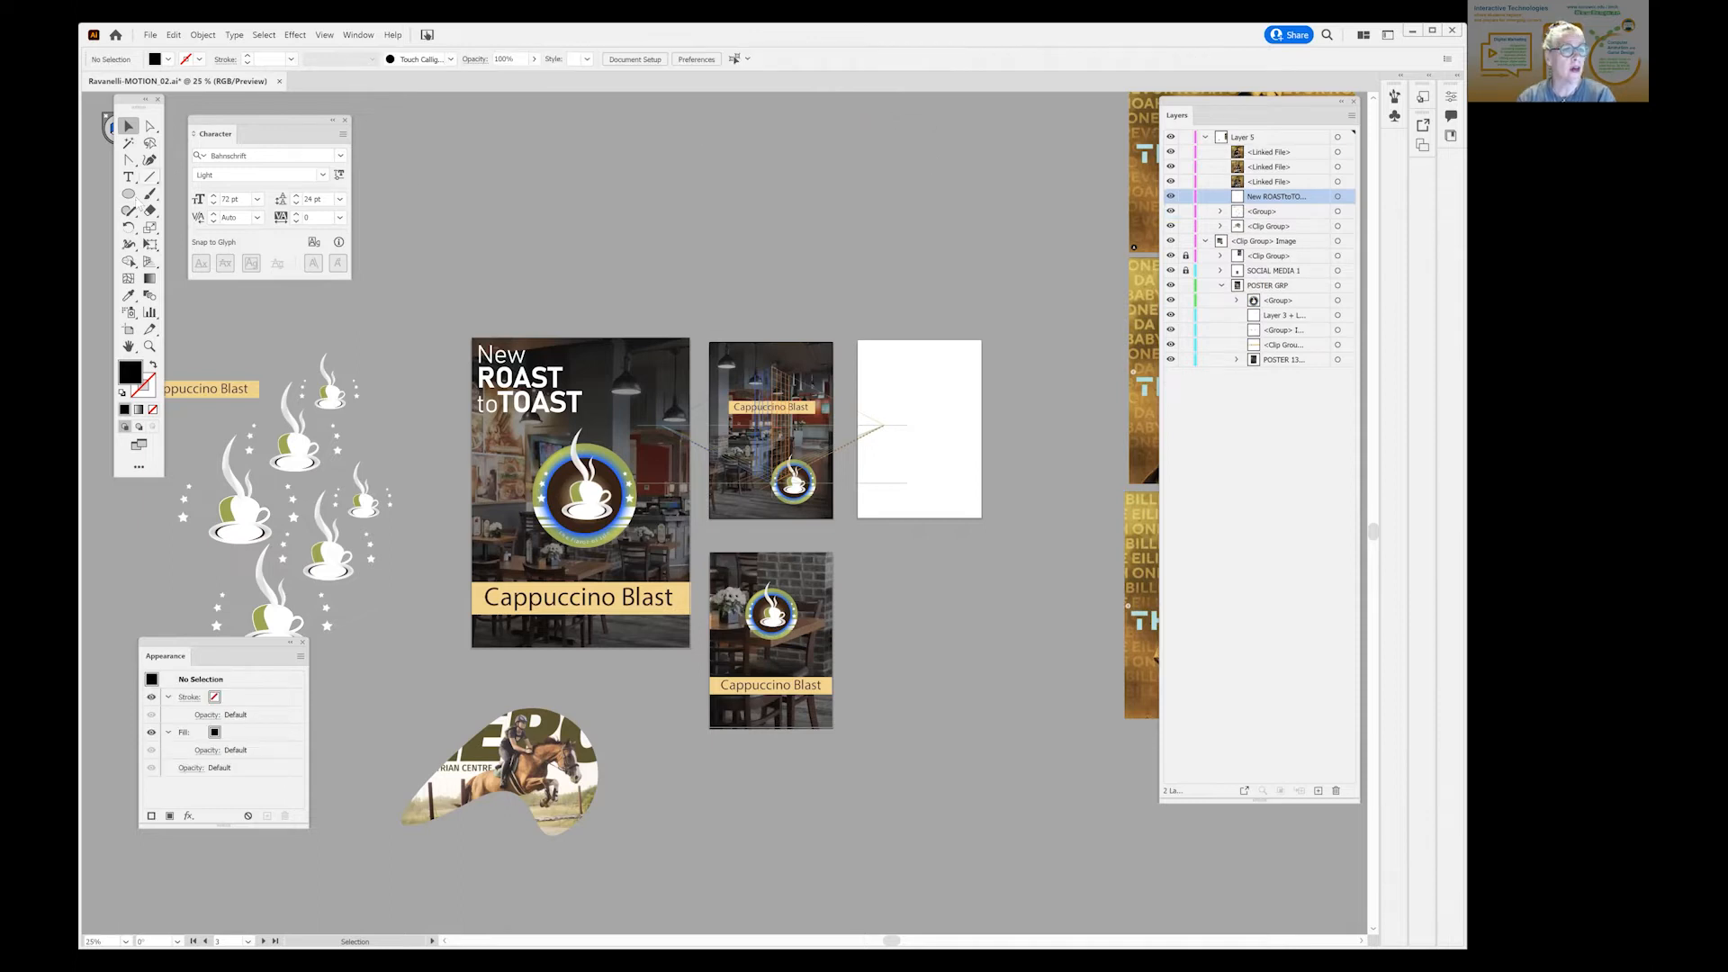
Paste ROAST TO TOAST as point text above the large poster and break the line before TOAST.
click(131, 177)
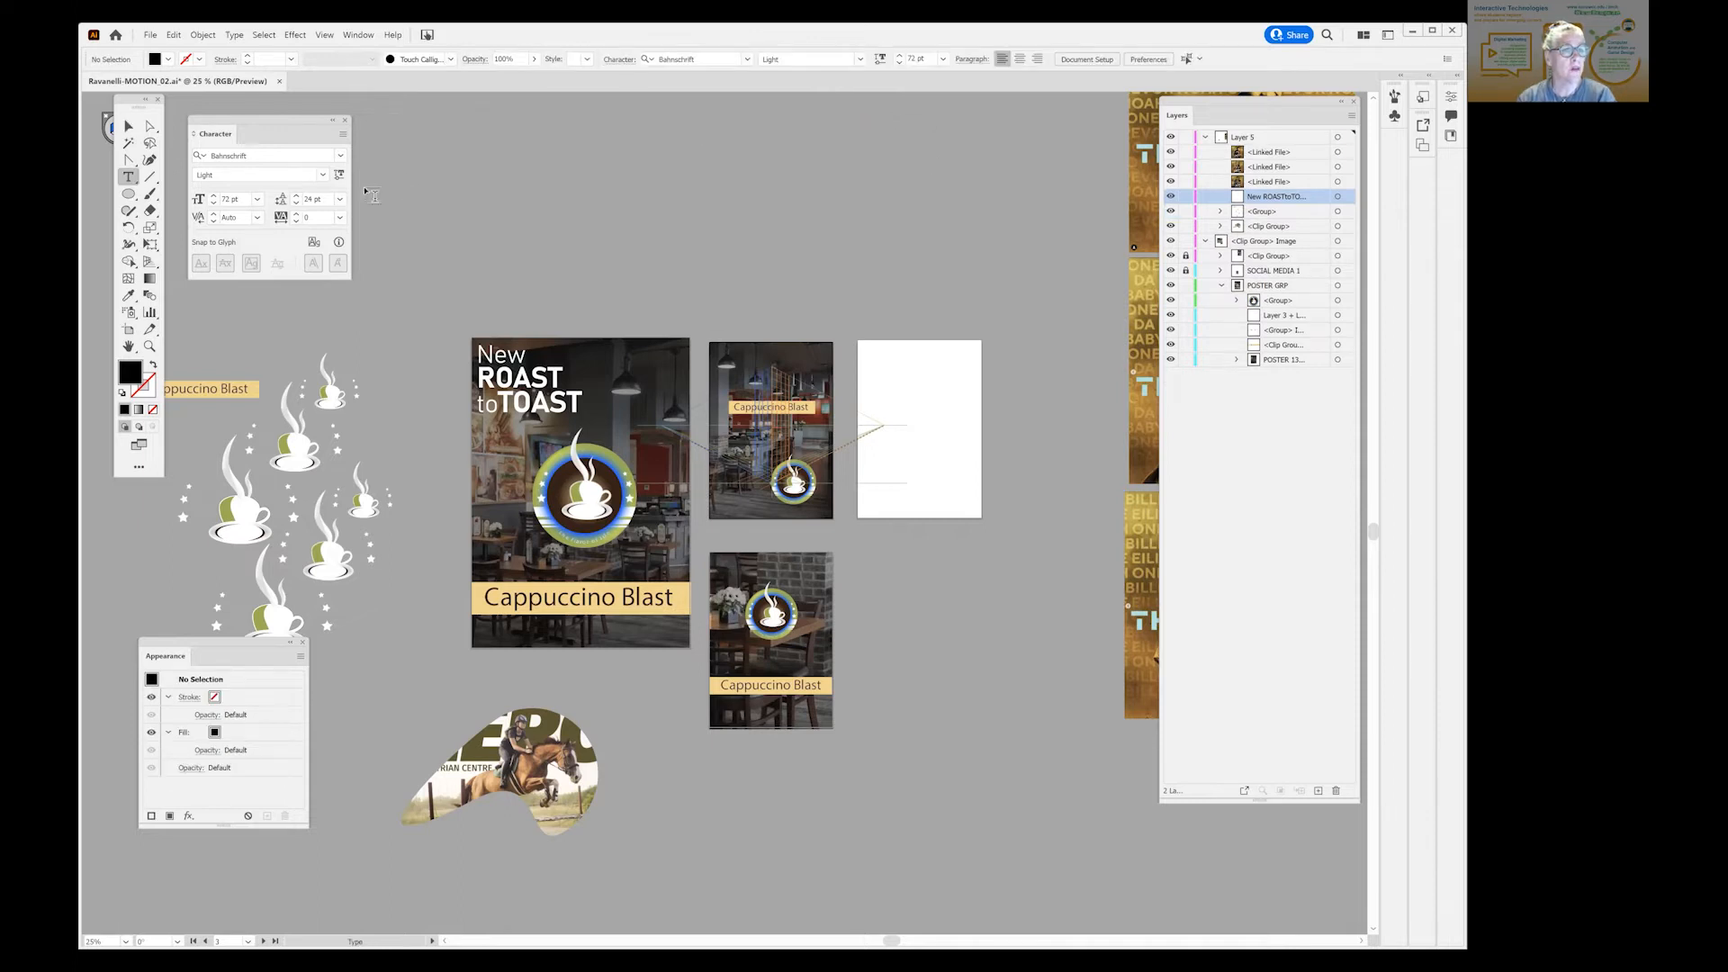
click(501, 177)
key(ctrl+v)
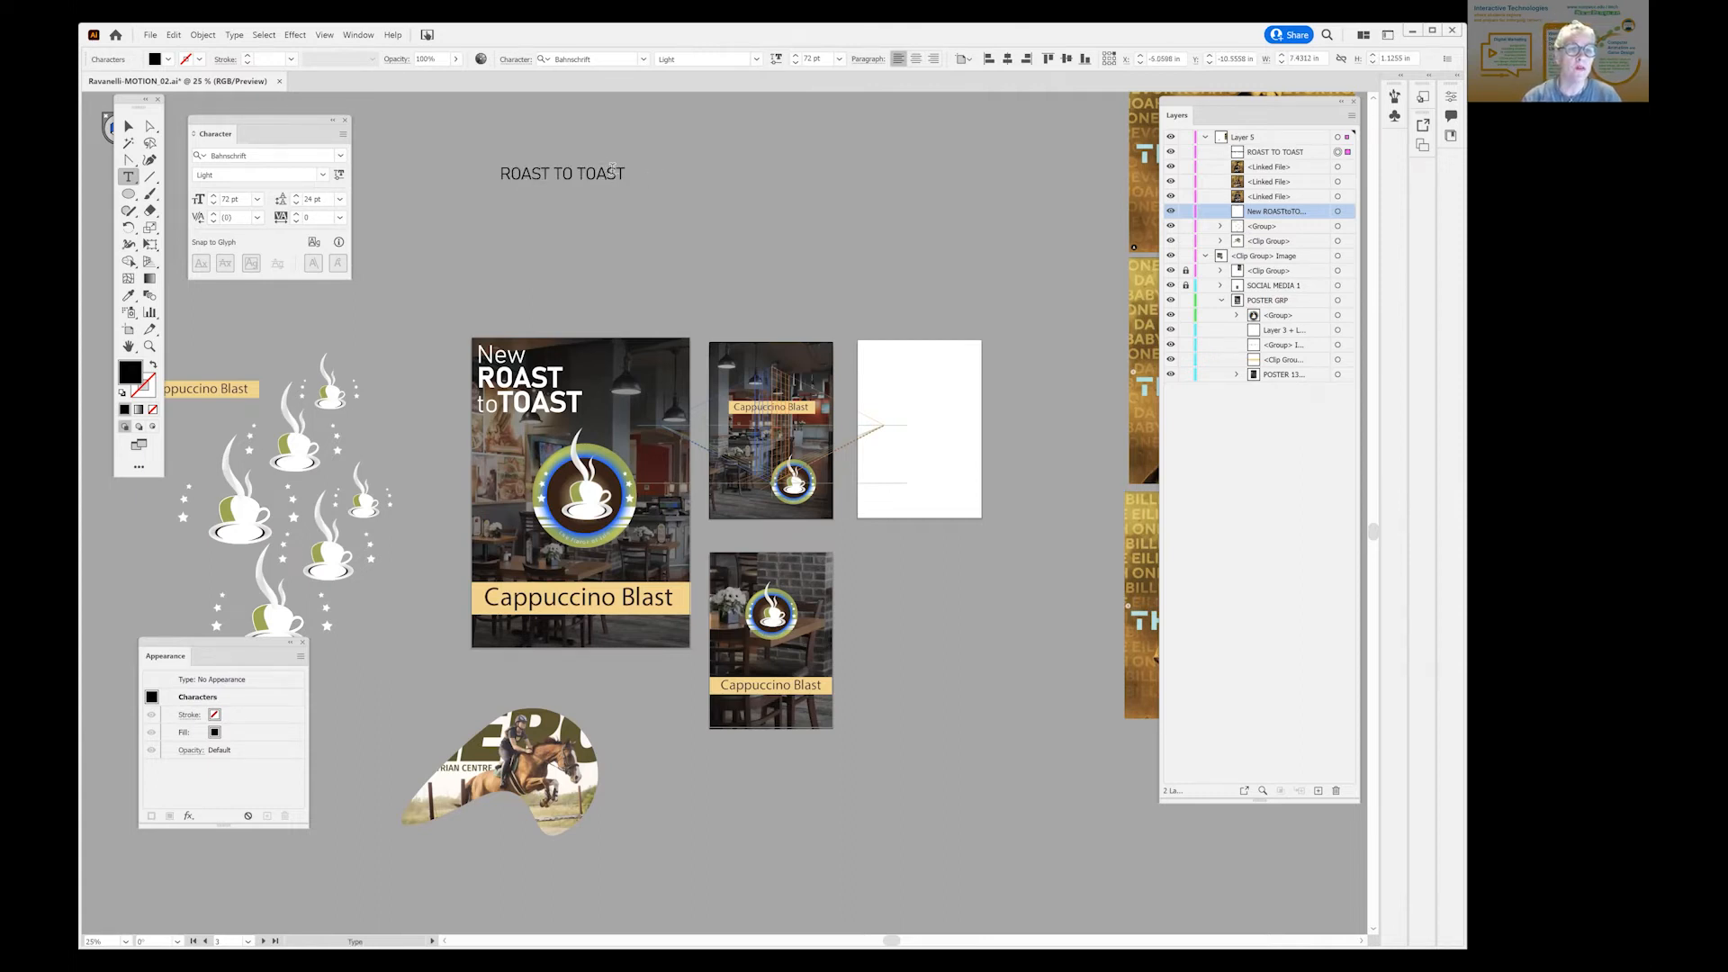
key(Return)
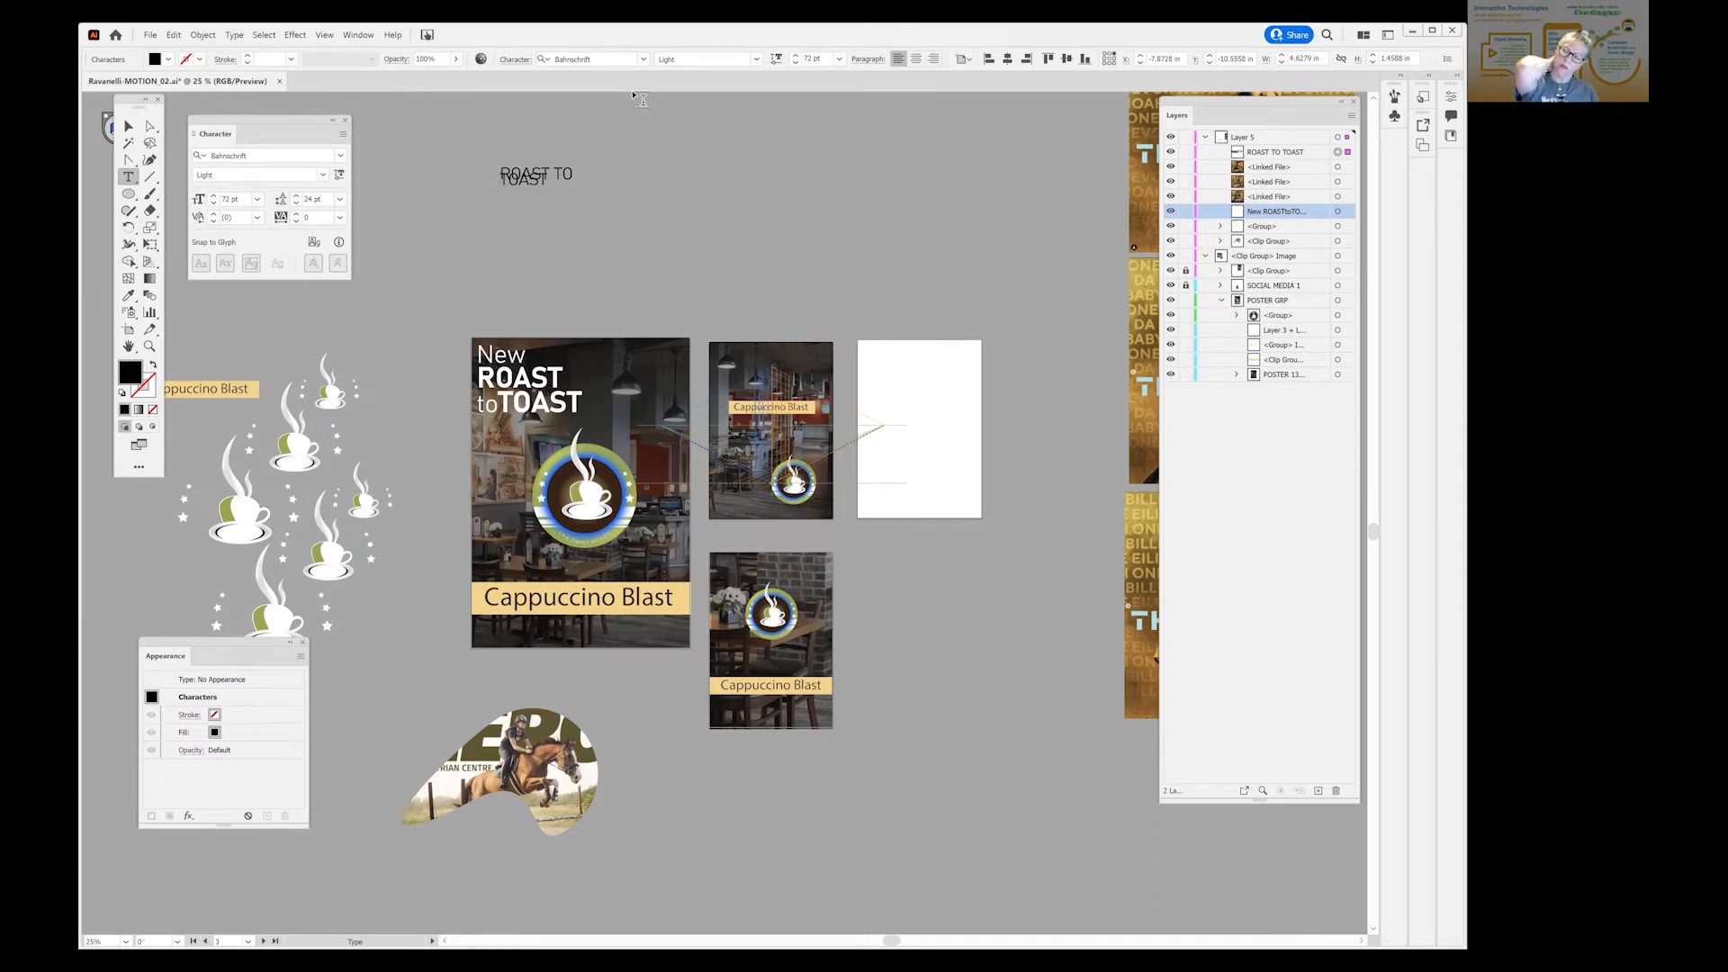
Set the leading of the whole ROAST TO TOAST text to 60 pt.
triple_click(519, 163)
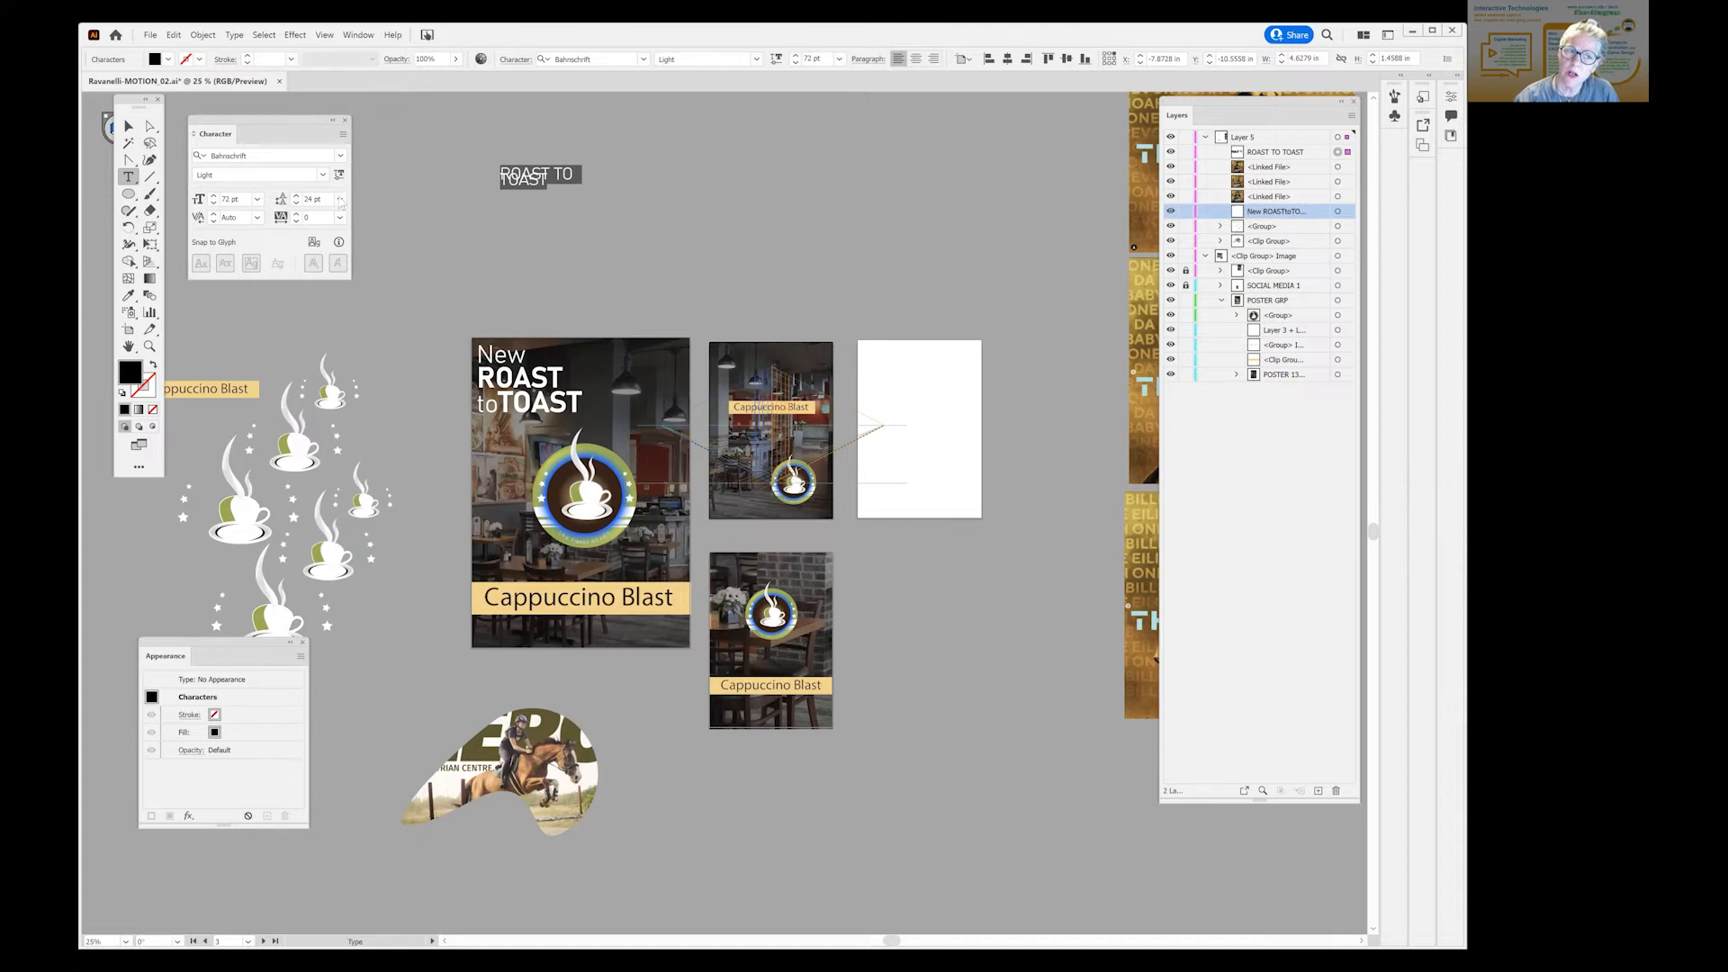
click(340, 199)
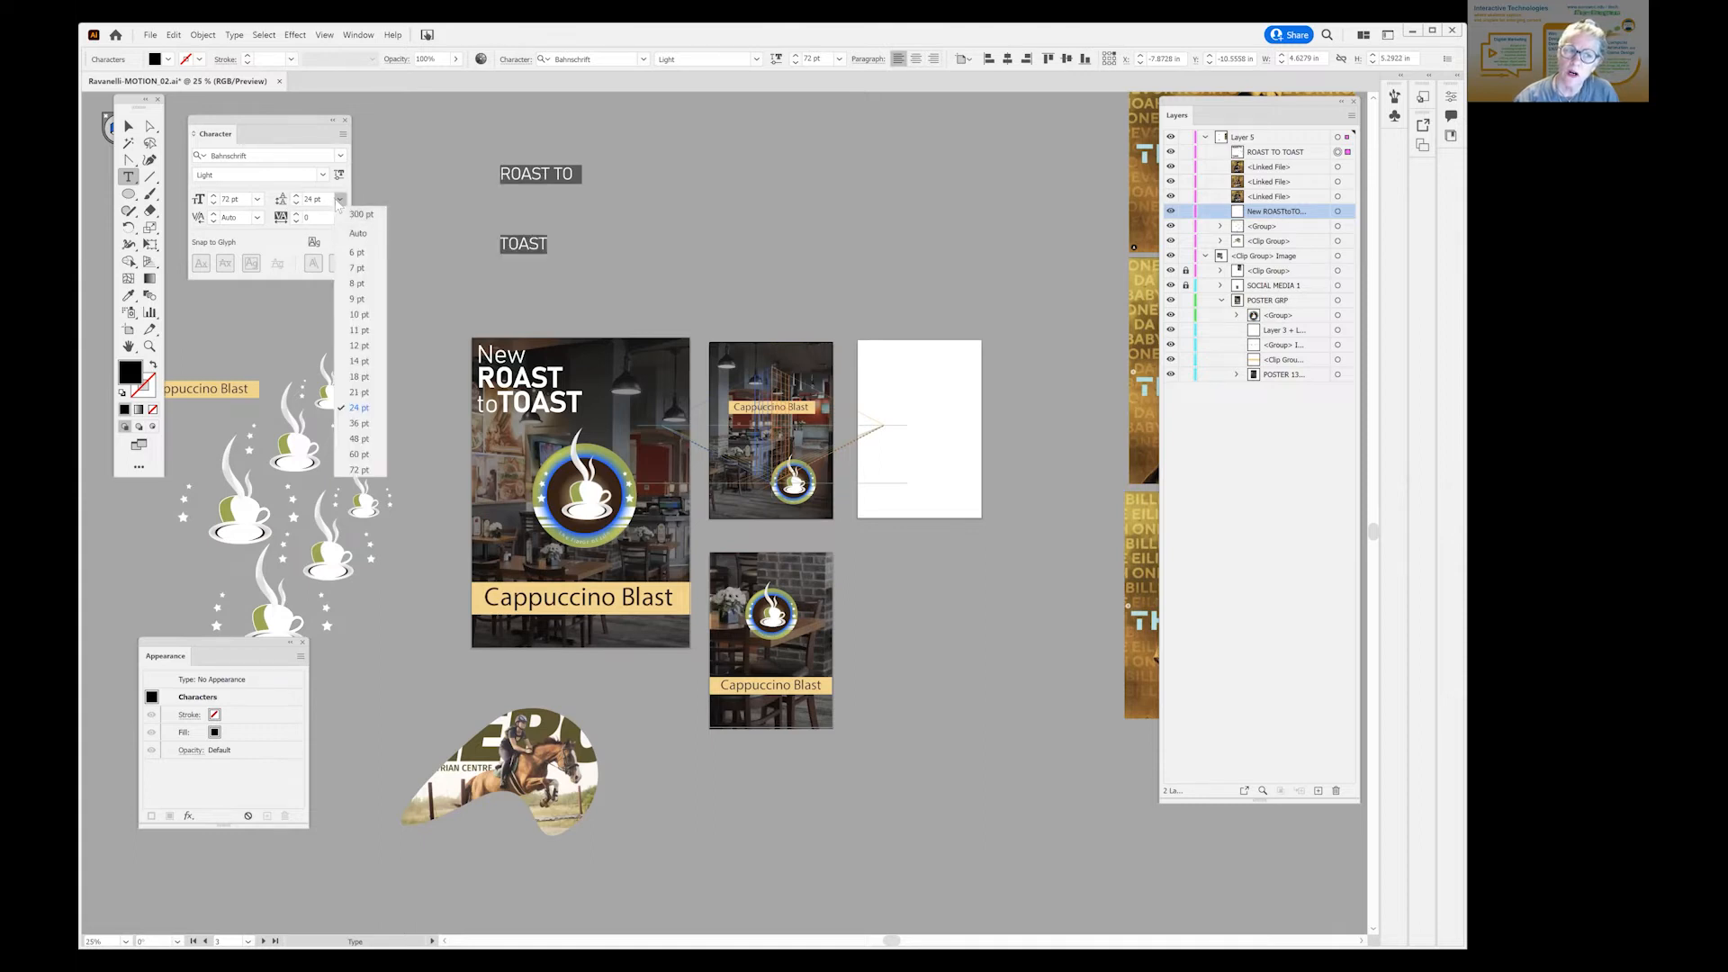
click(337, 201)
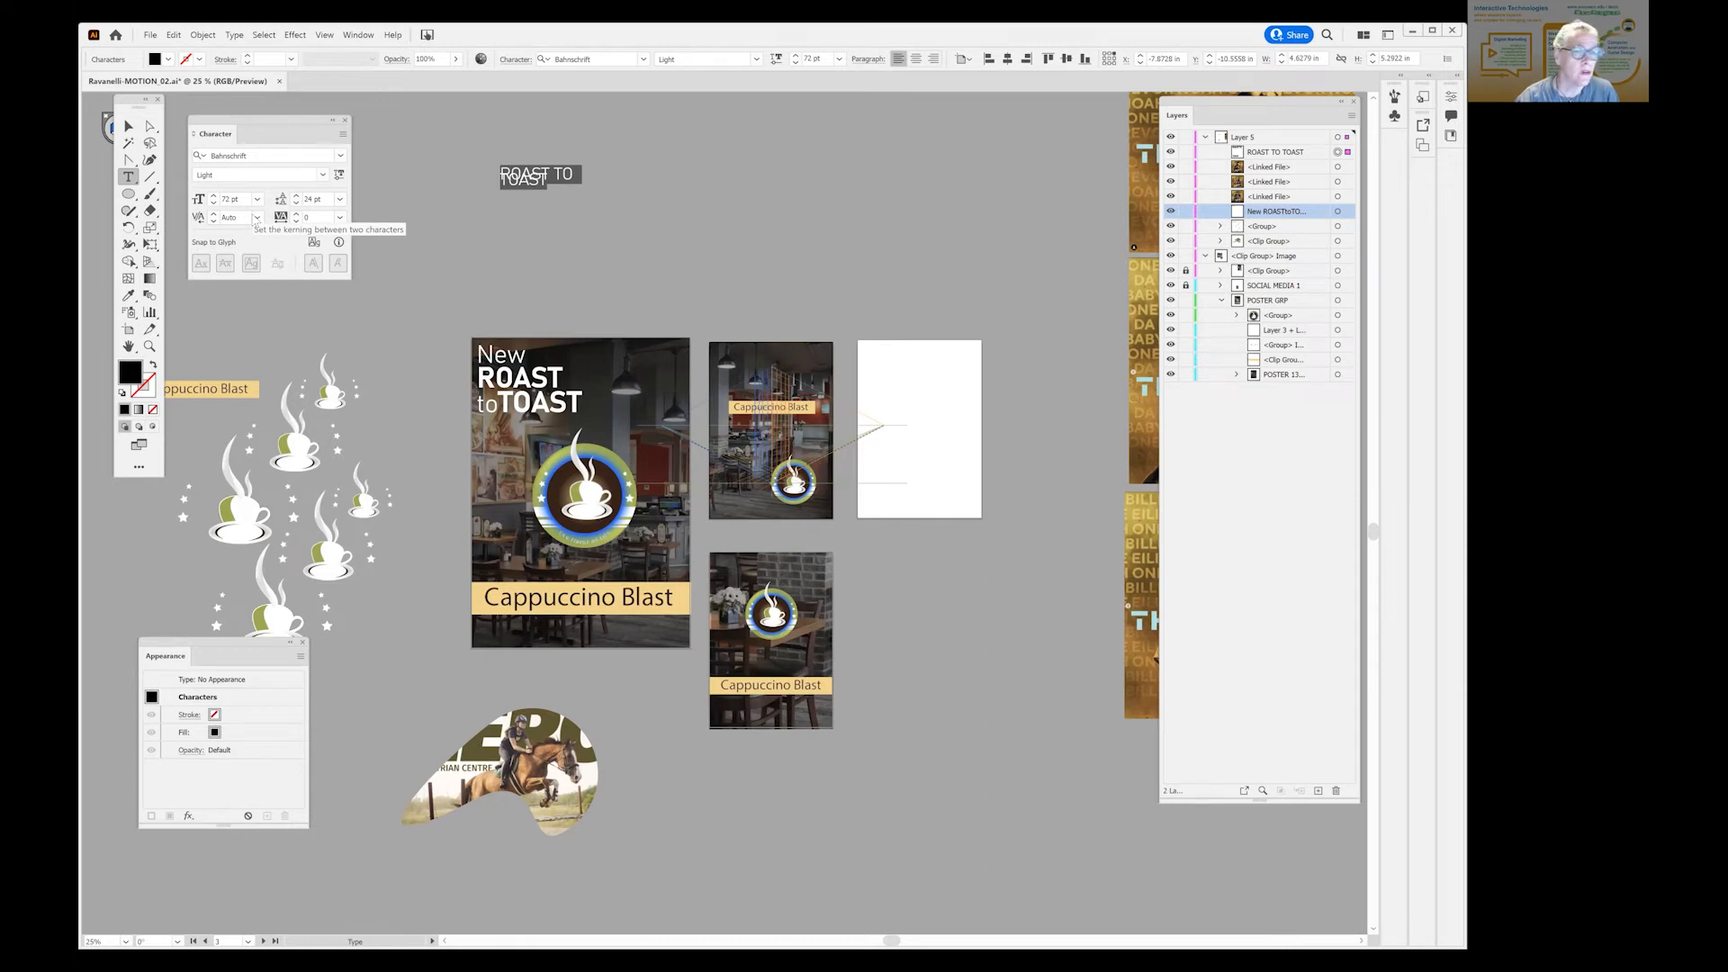
click(340, 200)
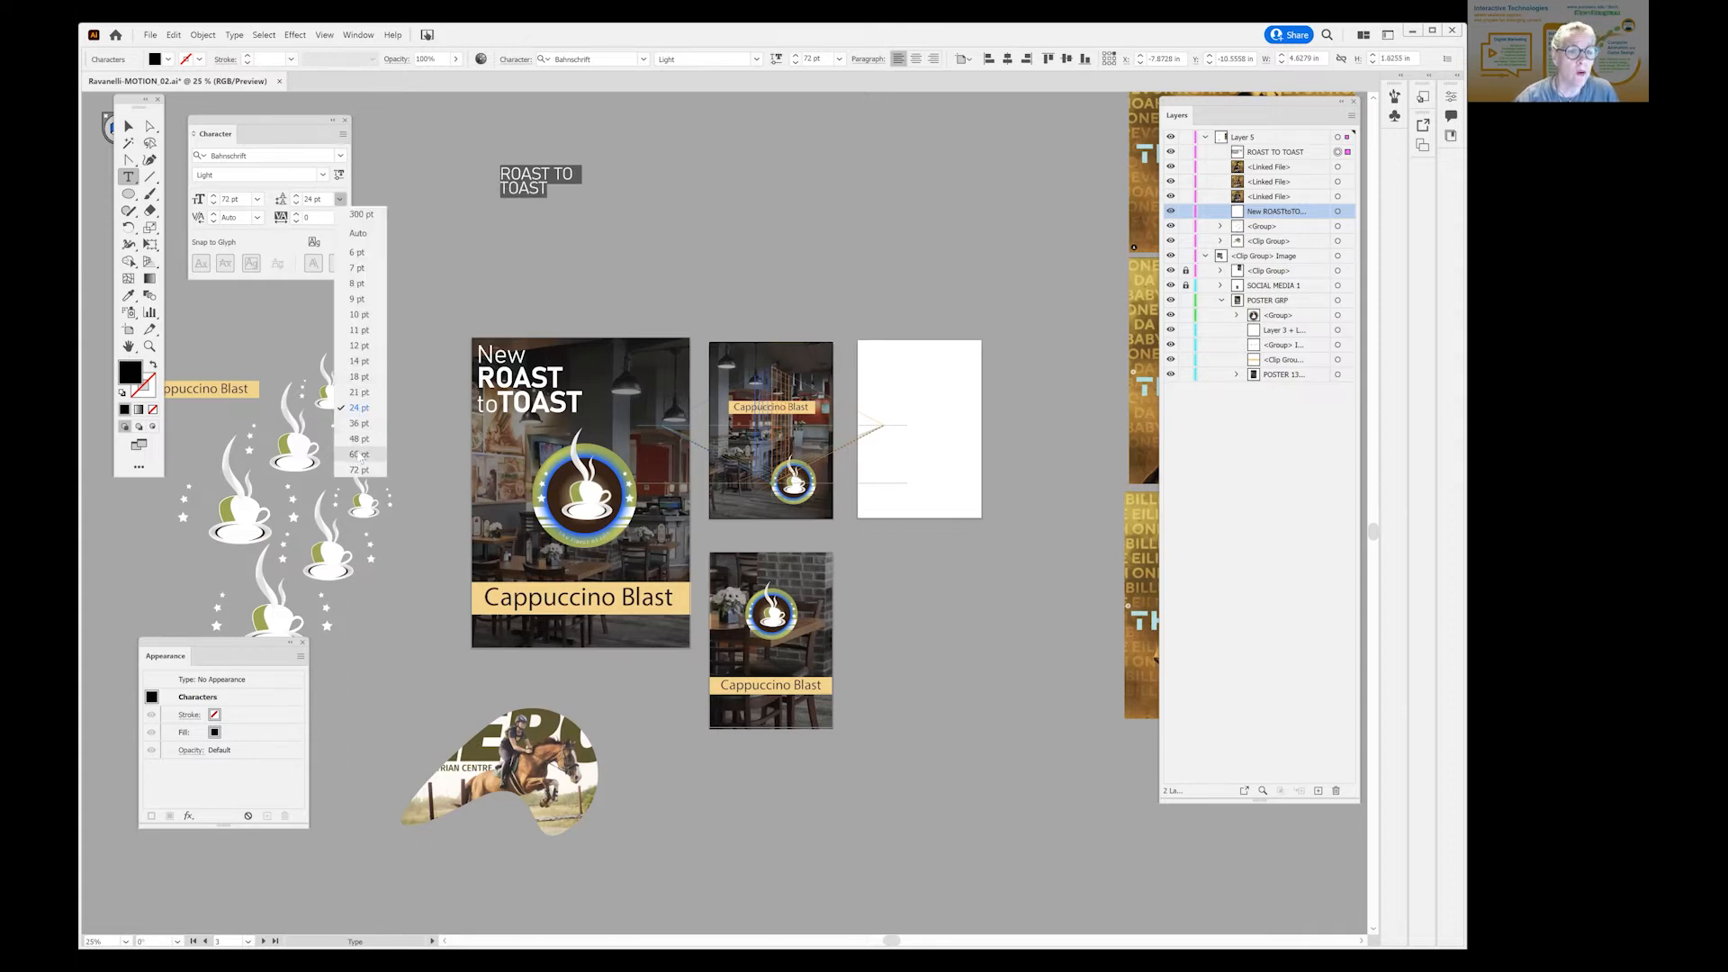
click(359, 454)
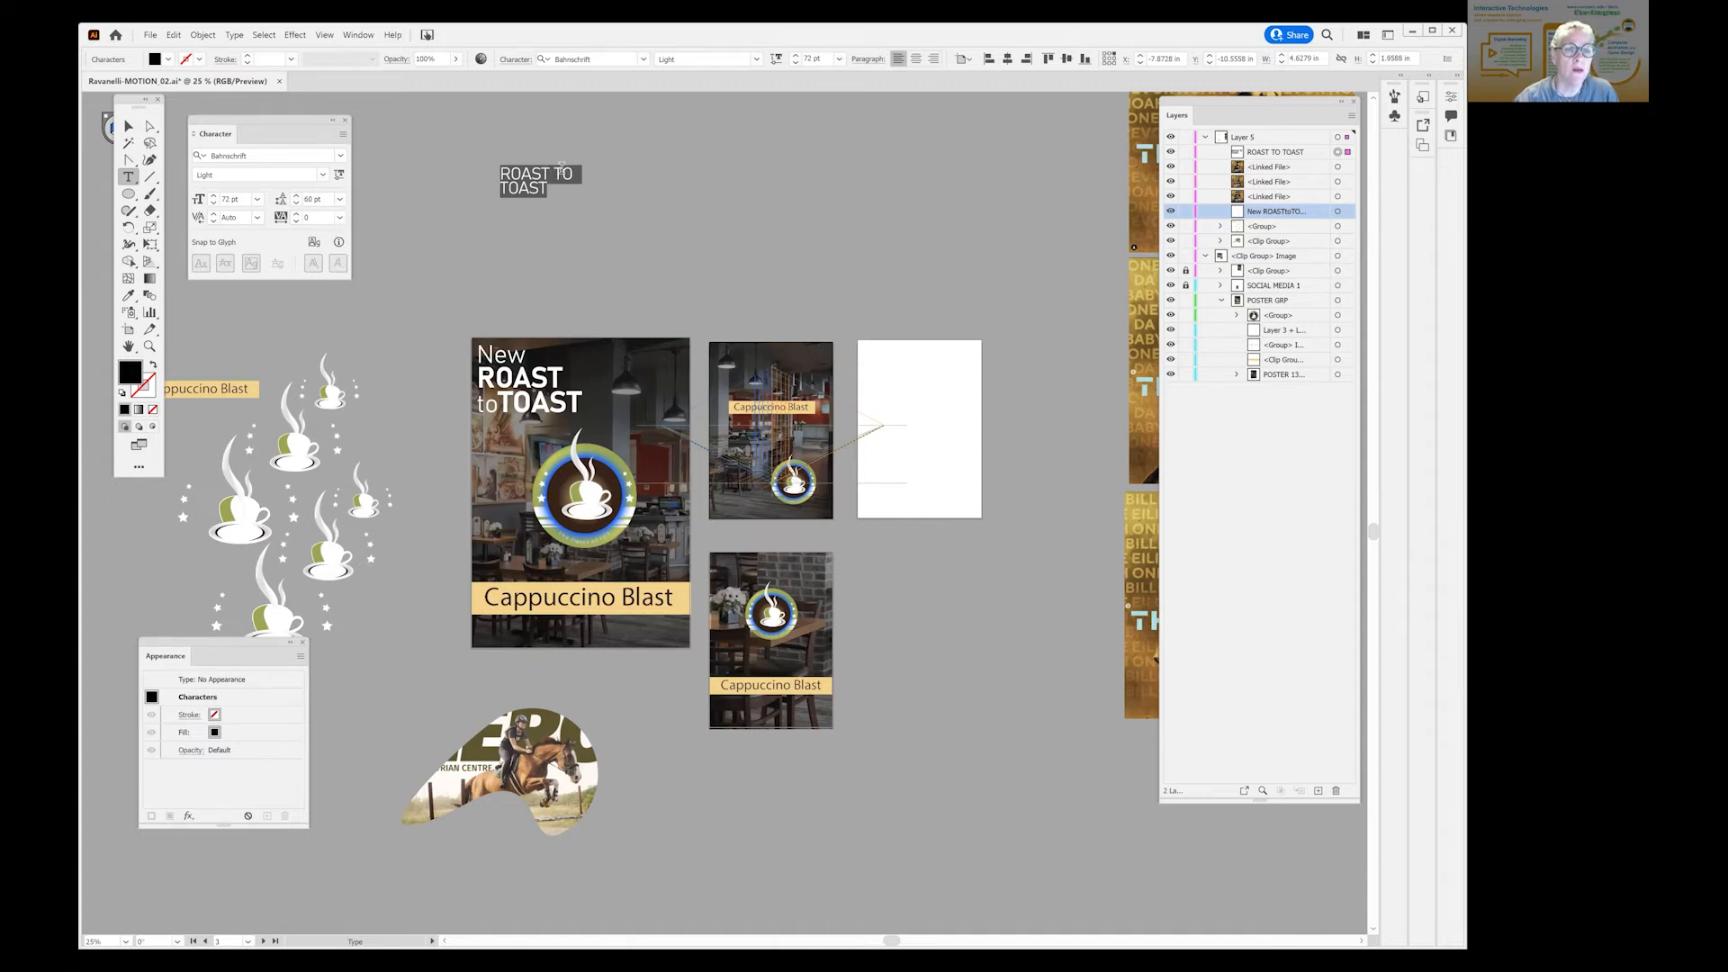
Rearrange the line breaks so that ROAST stands alone on the first line with TO TOAST below it.
click(556, 172)
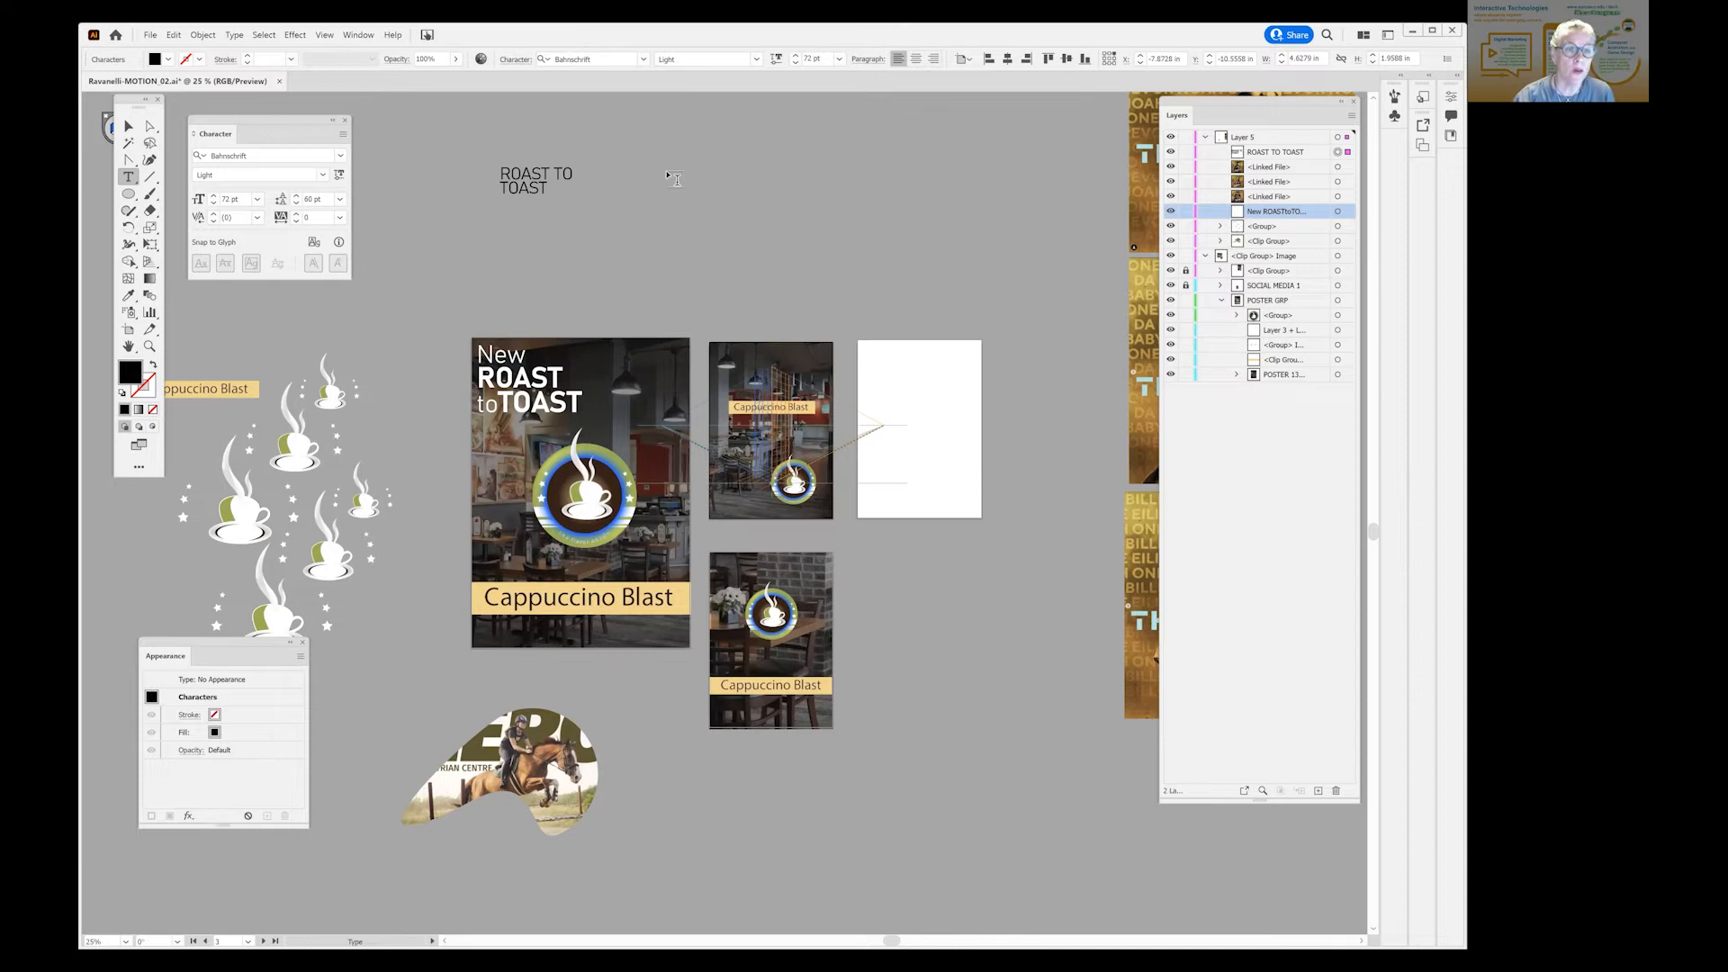
key(BackSpace)
key(Return)
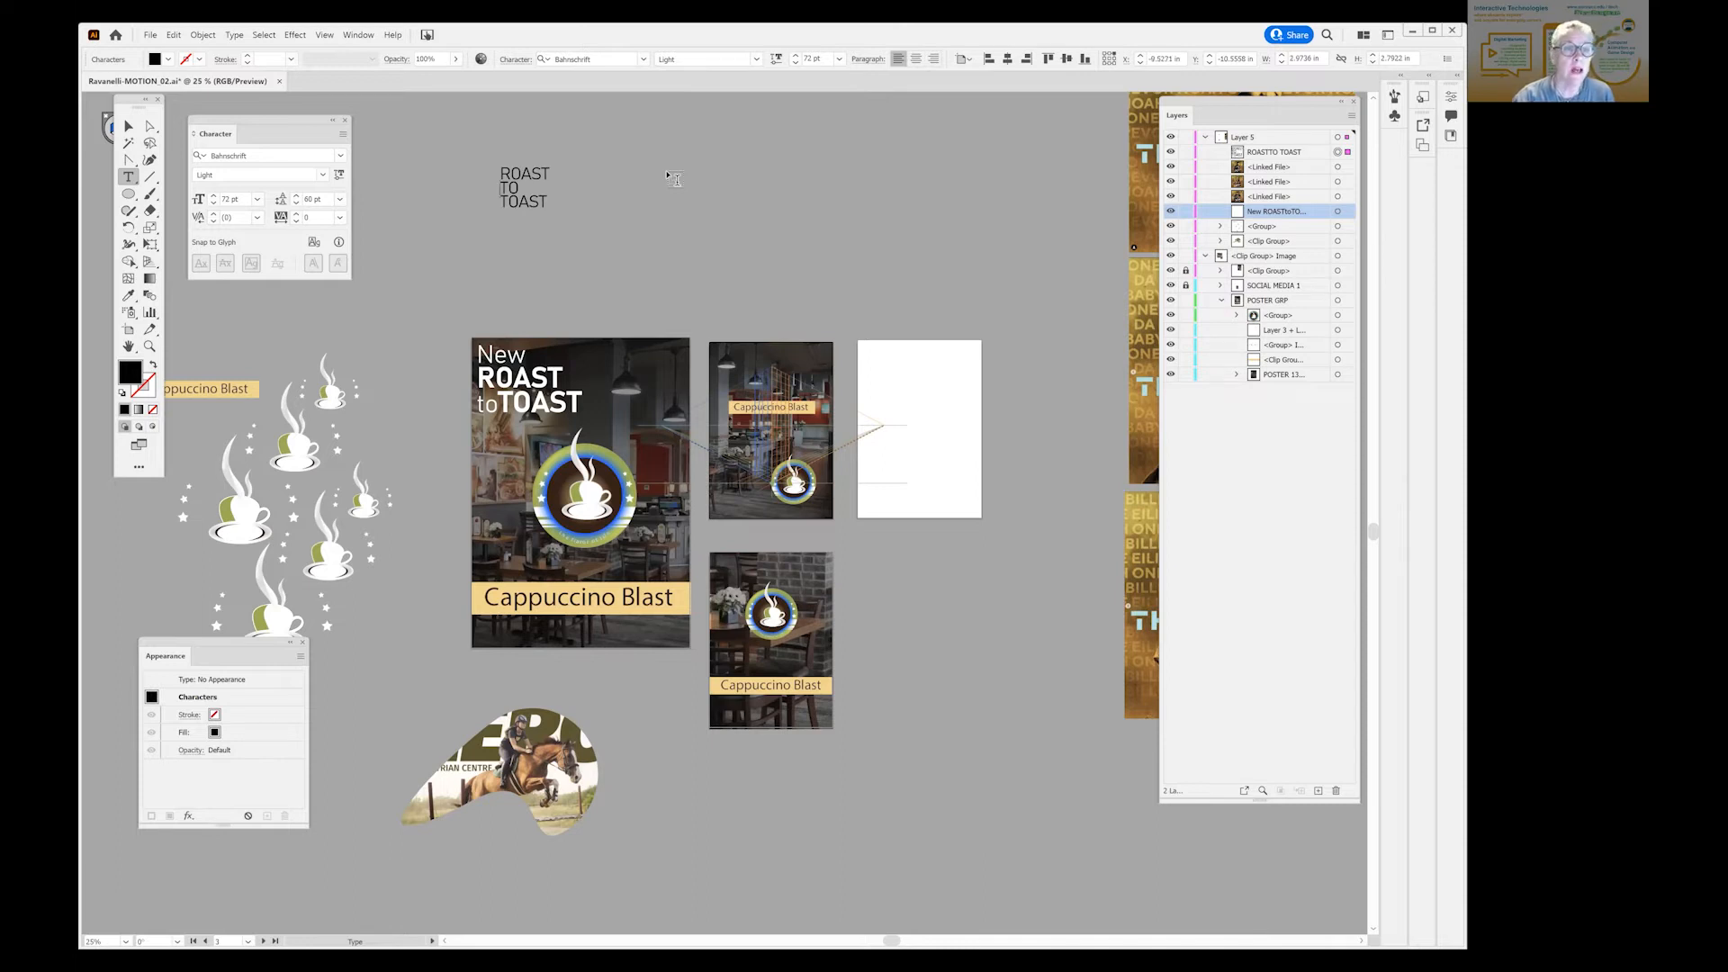
key(BackSpace)
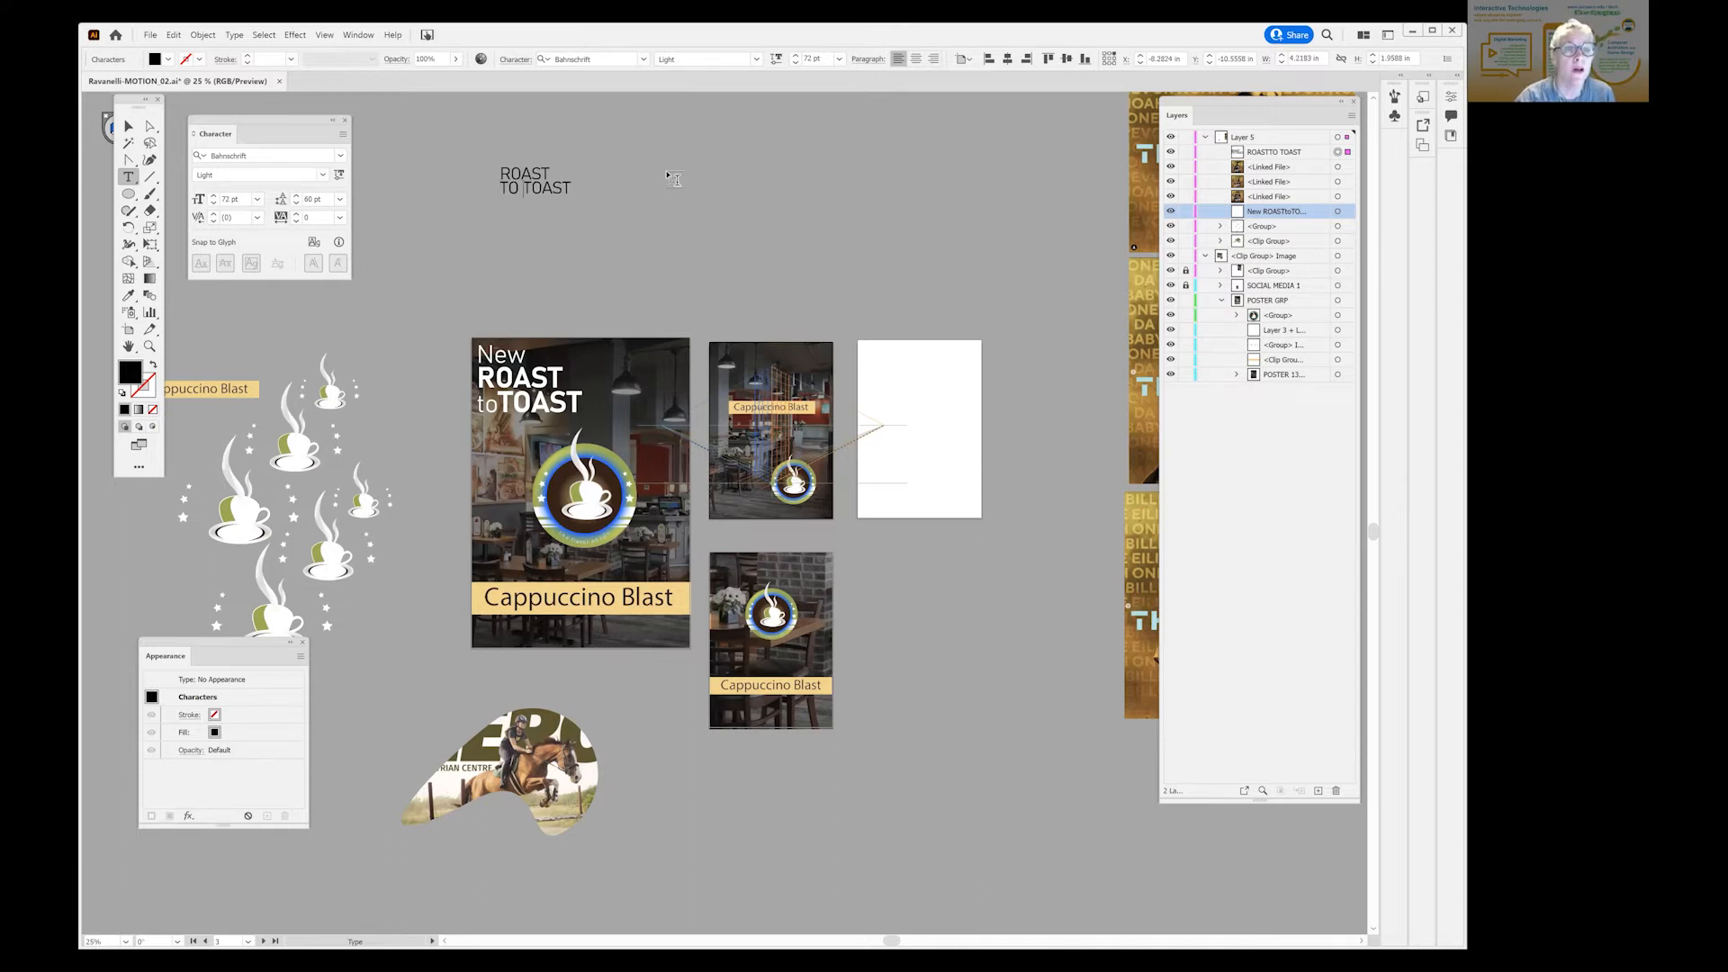
text(z)
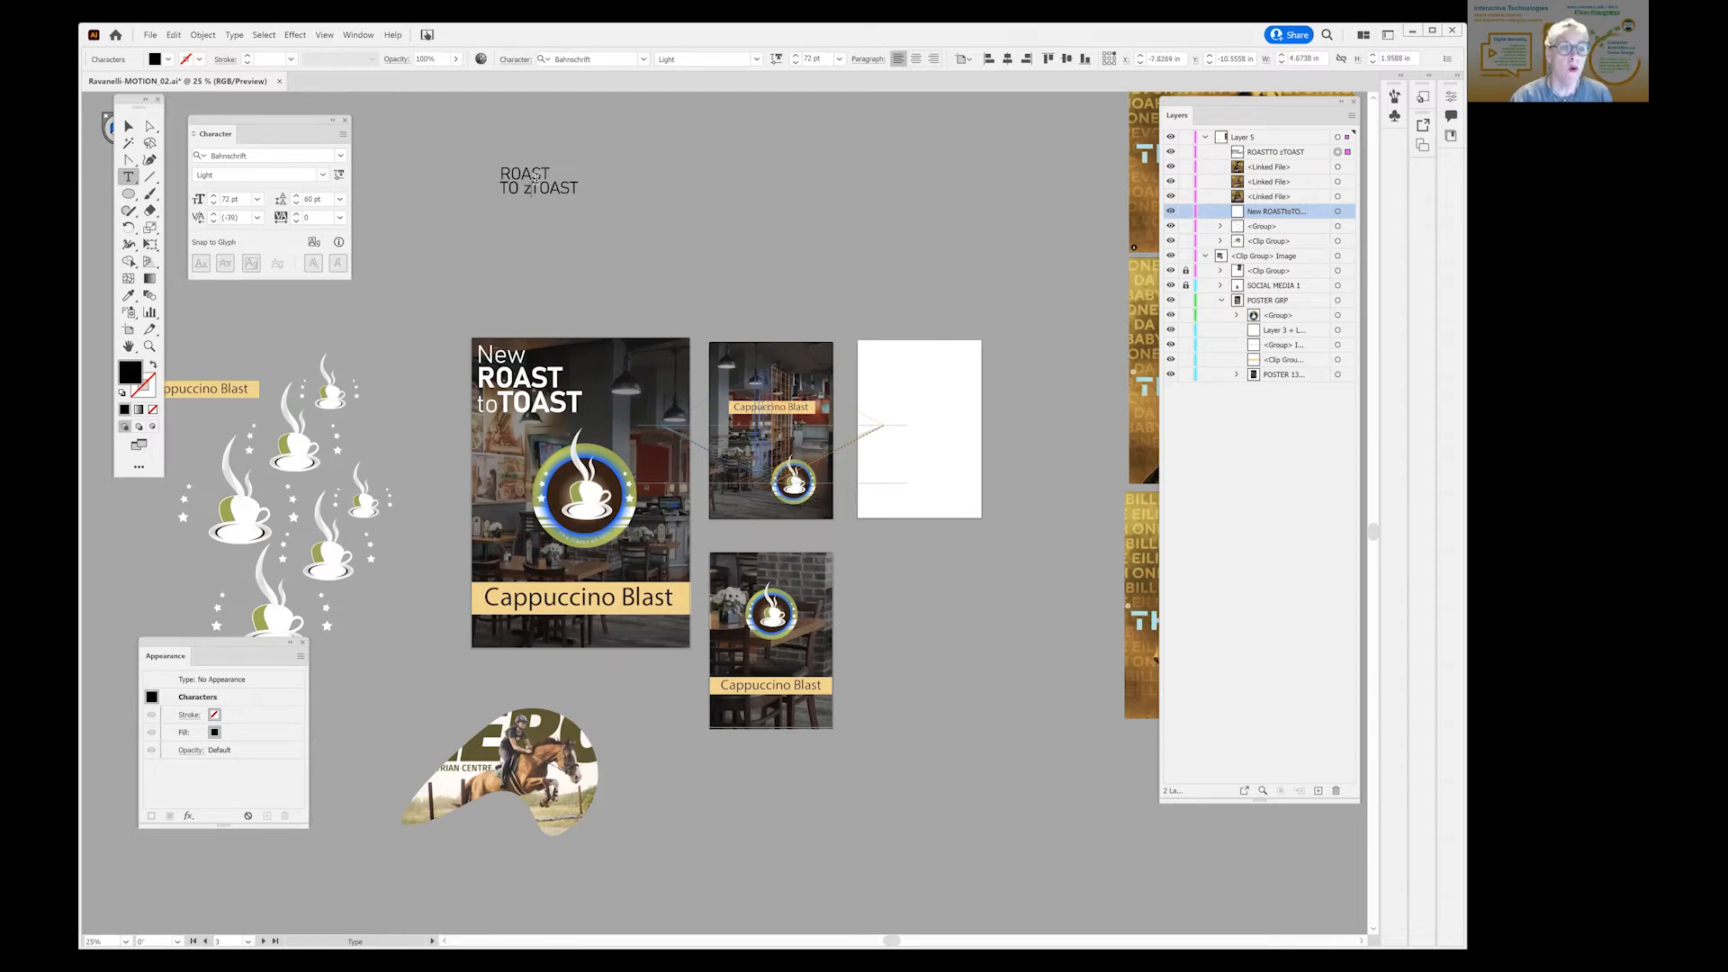
key(BackSpace)
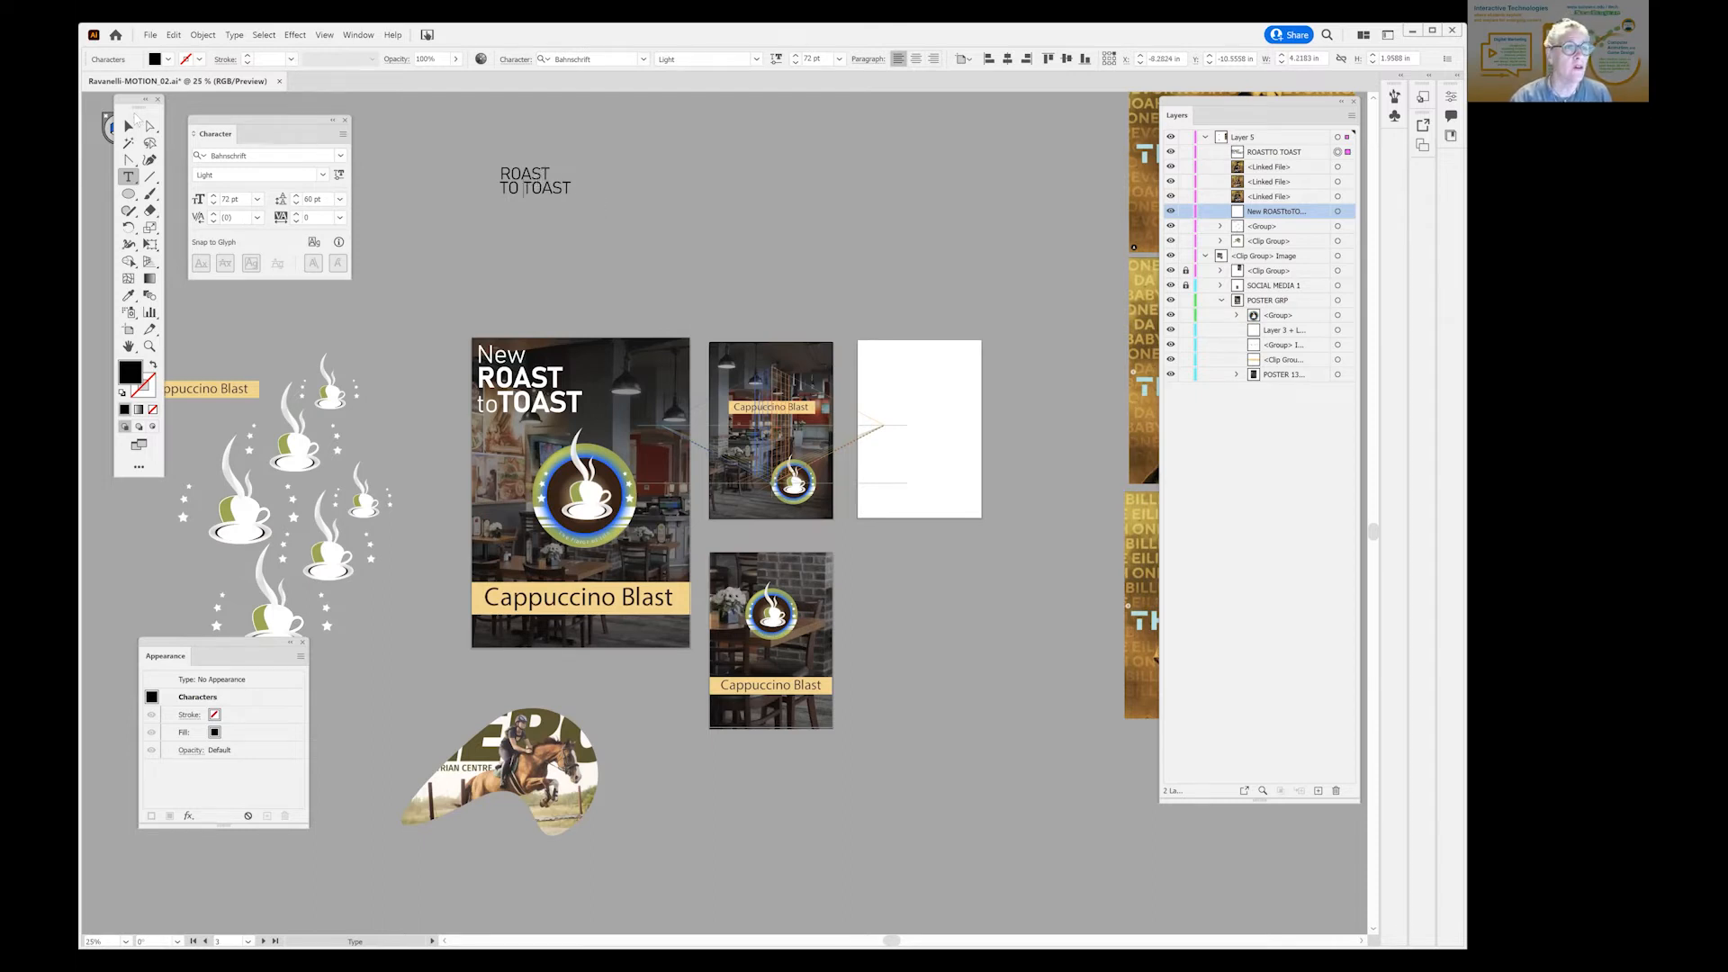
Convert the two-line ROAST TO TOAST text object to outlines.
click(129, 126)
key(z)
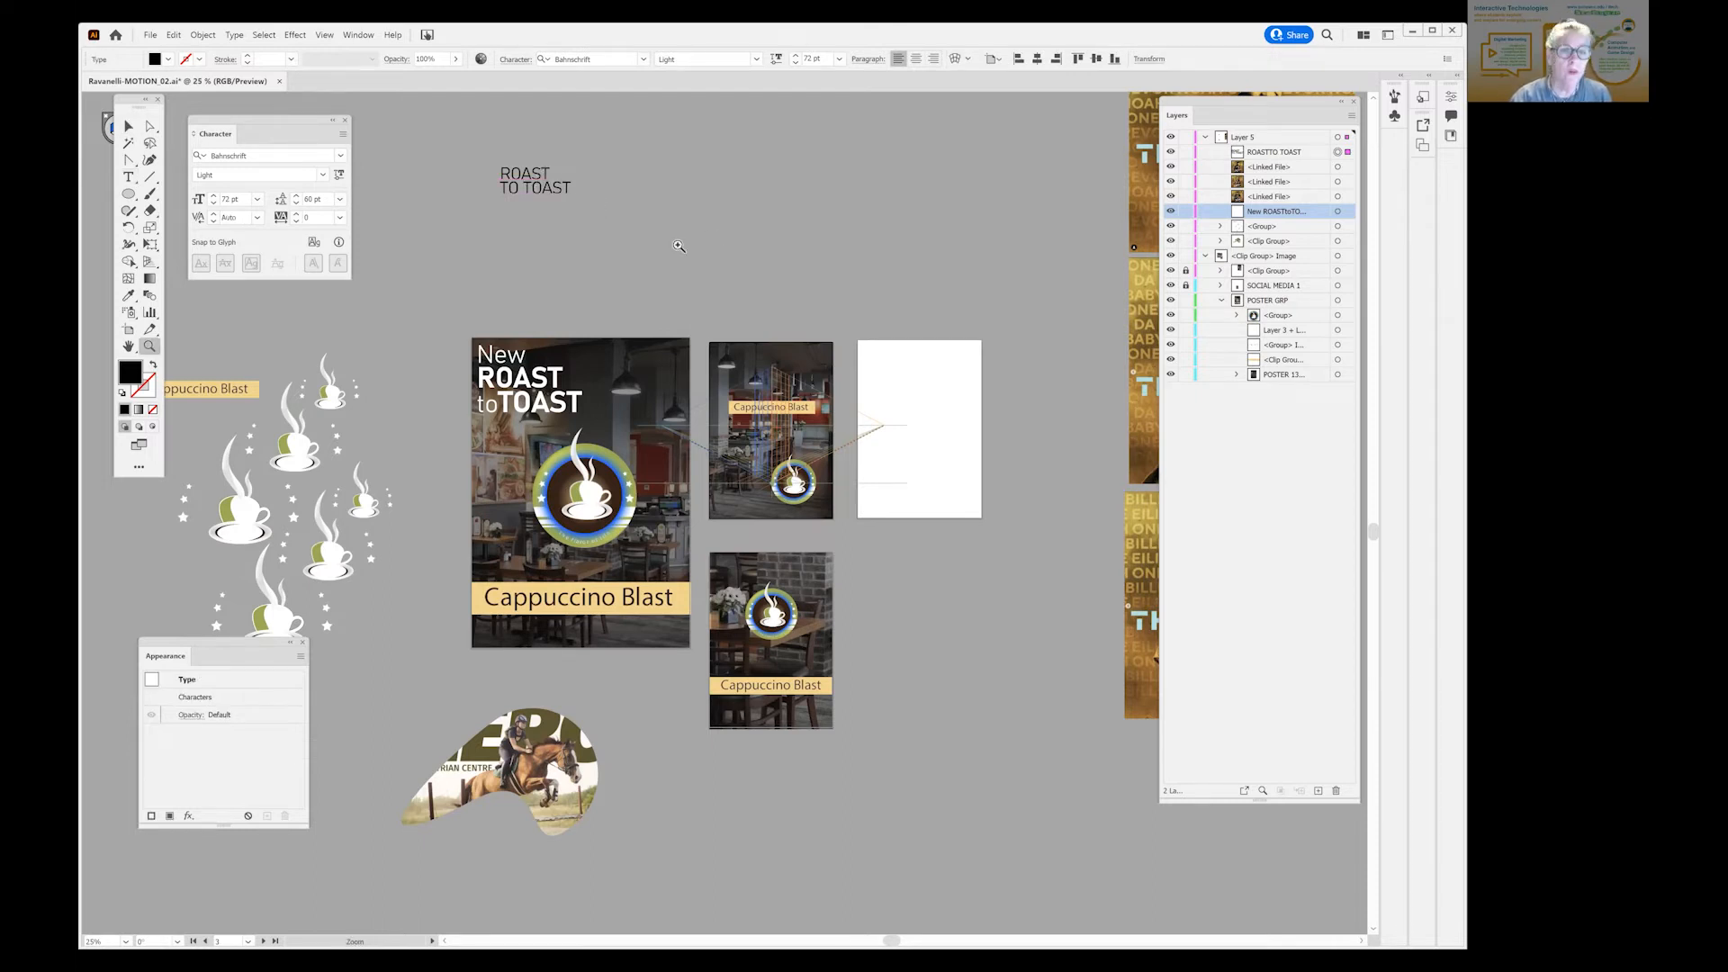
click(541, 179)
click(726, 526)
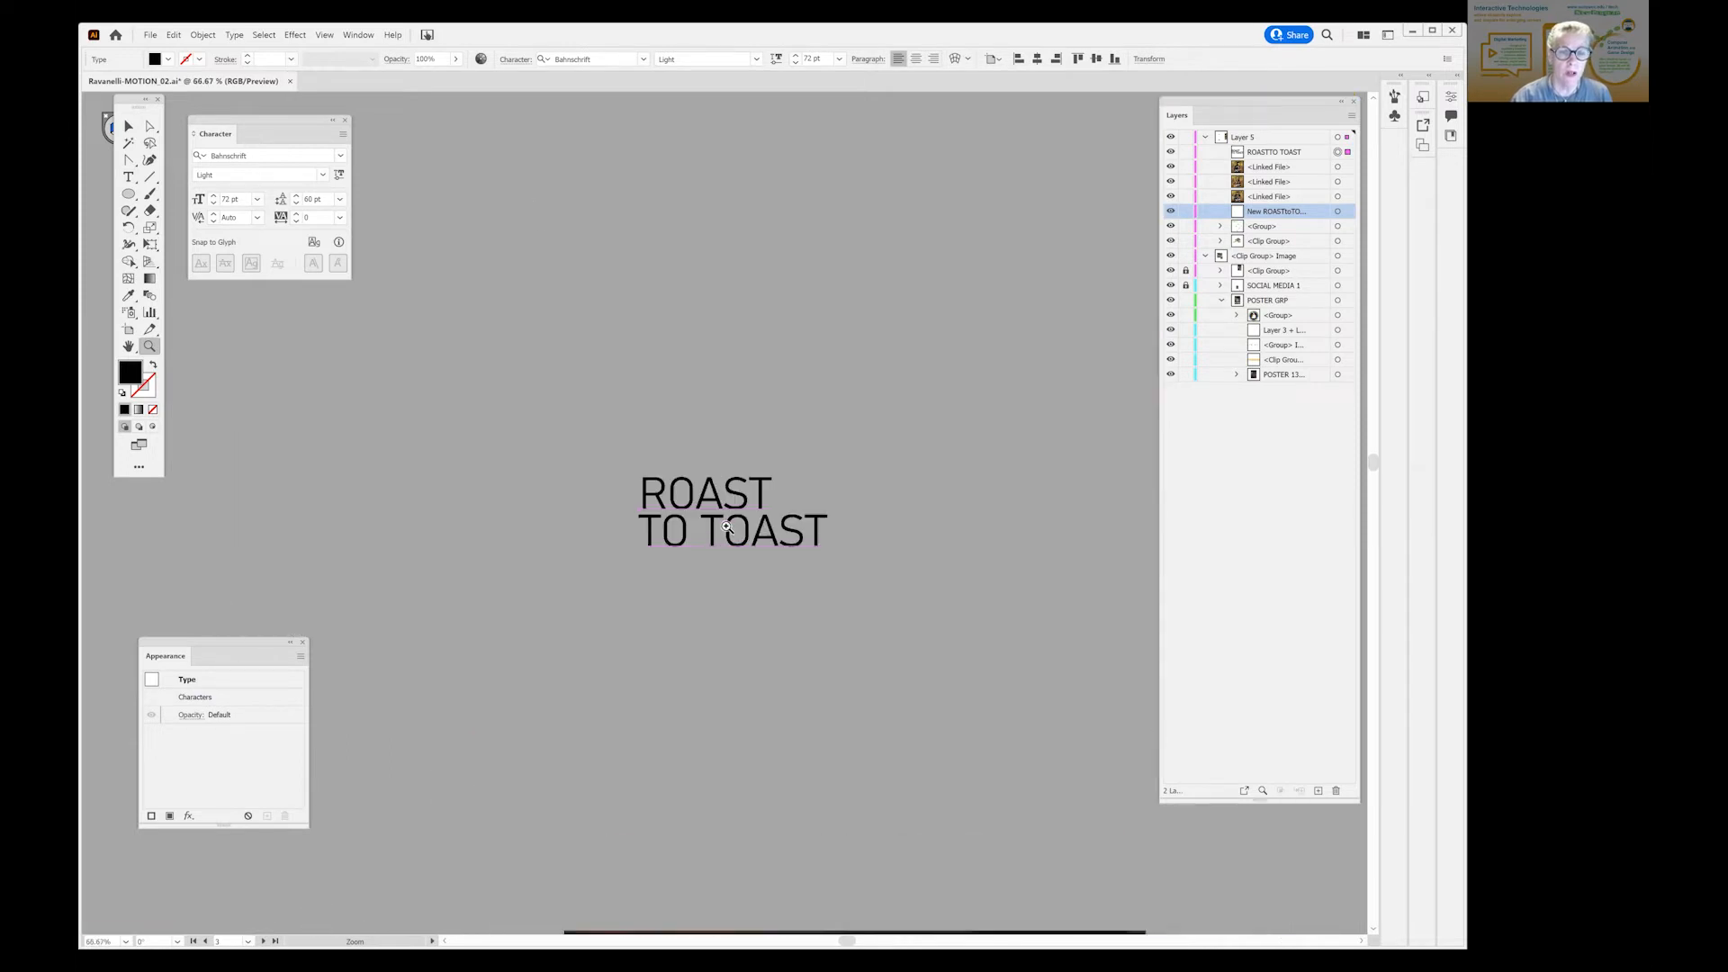
click(127, 127)
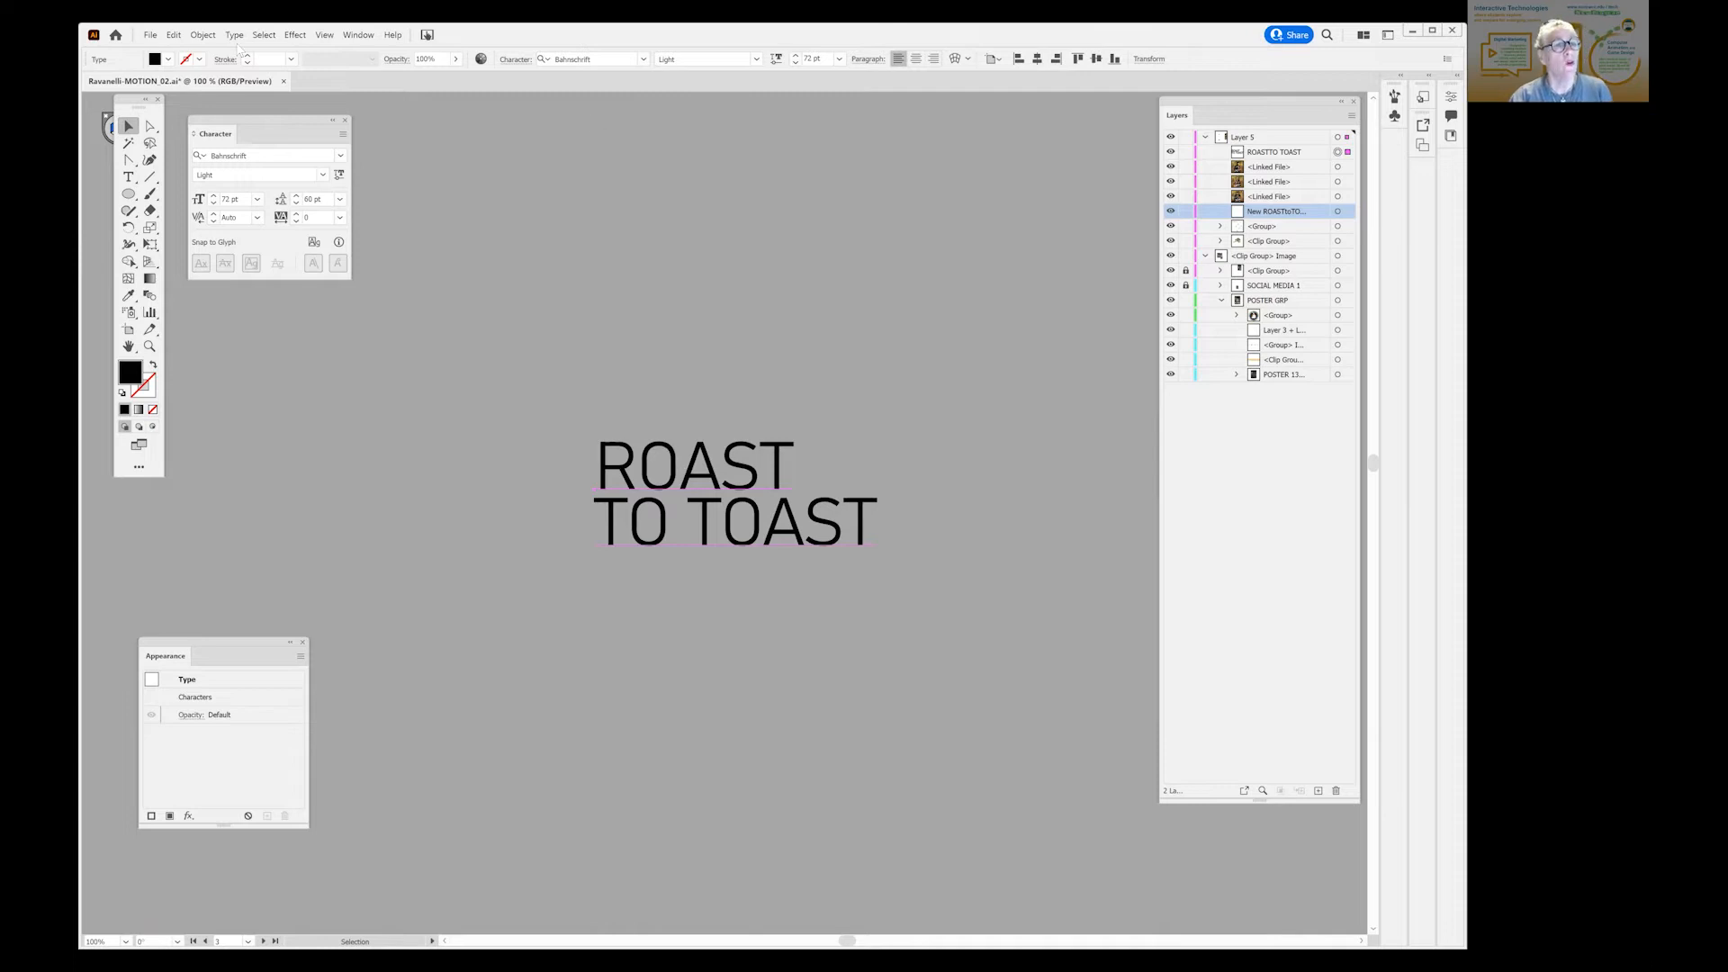
click(234, 36)
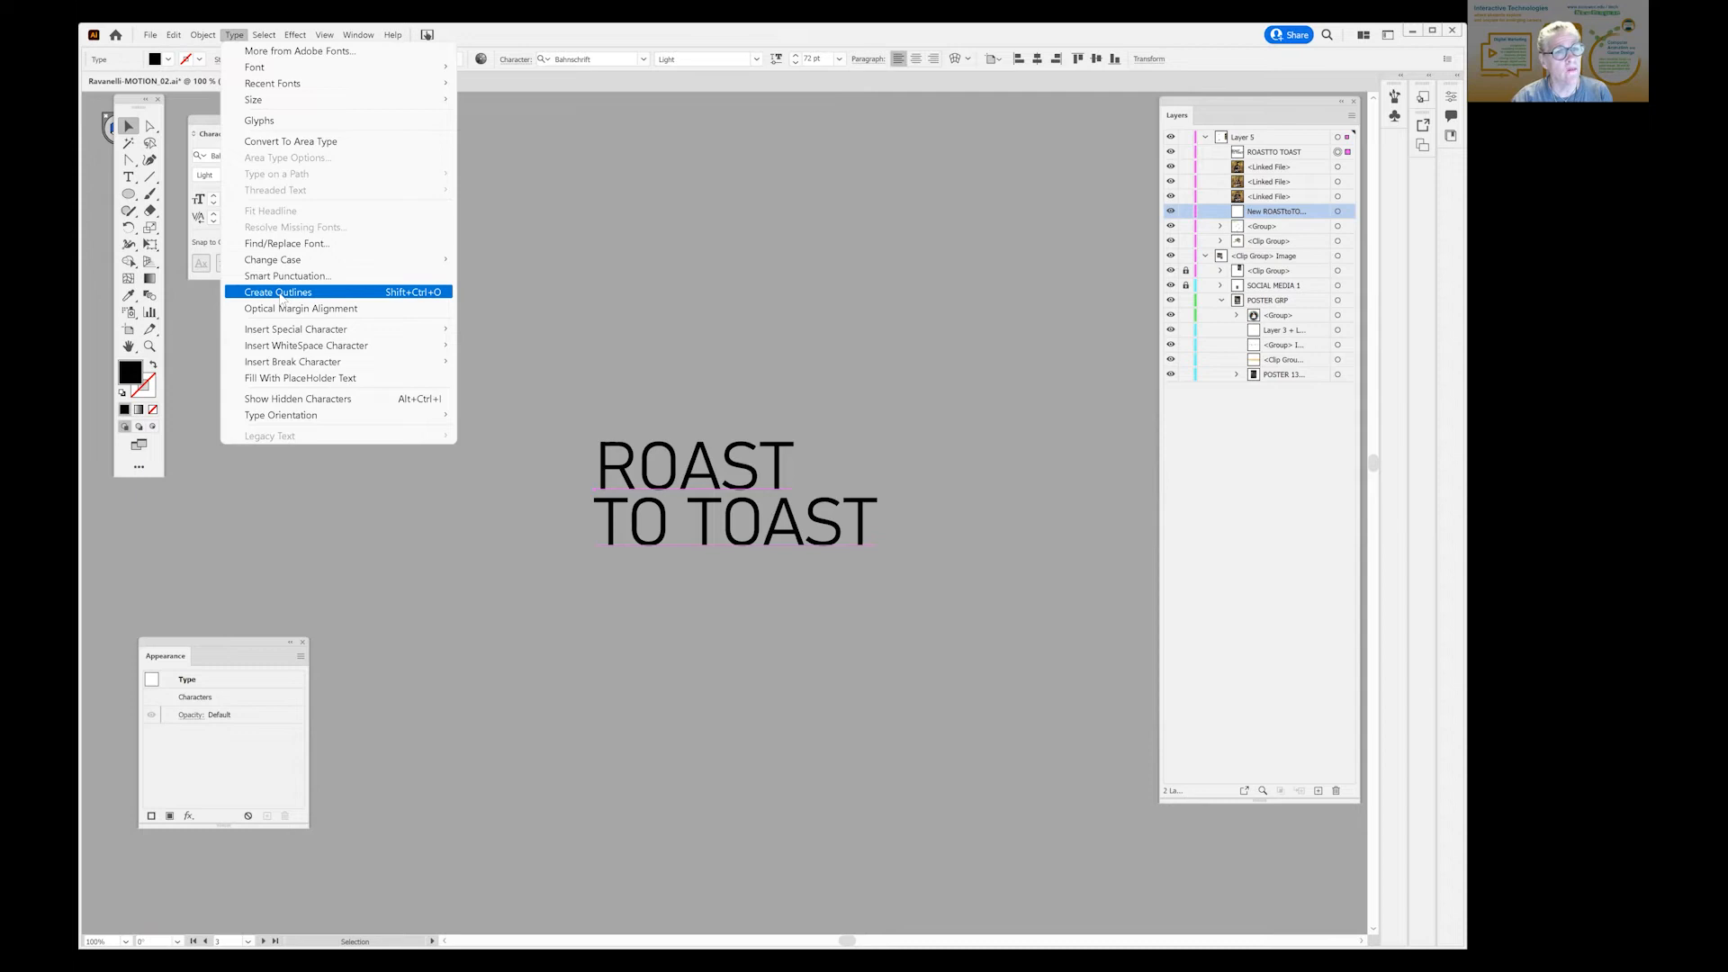
click(282, 295)
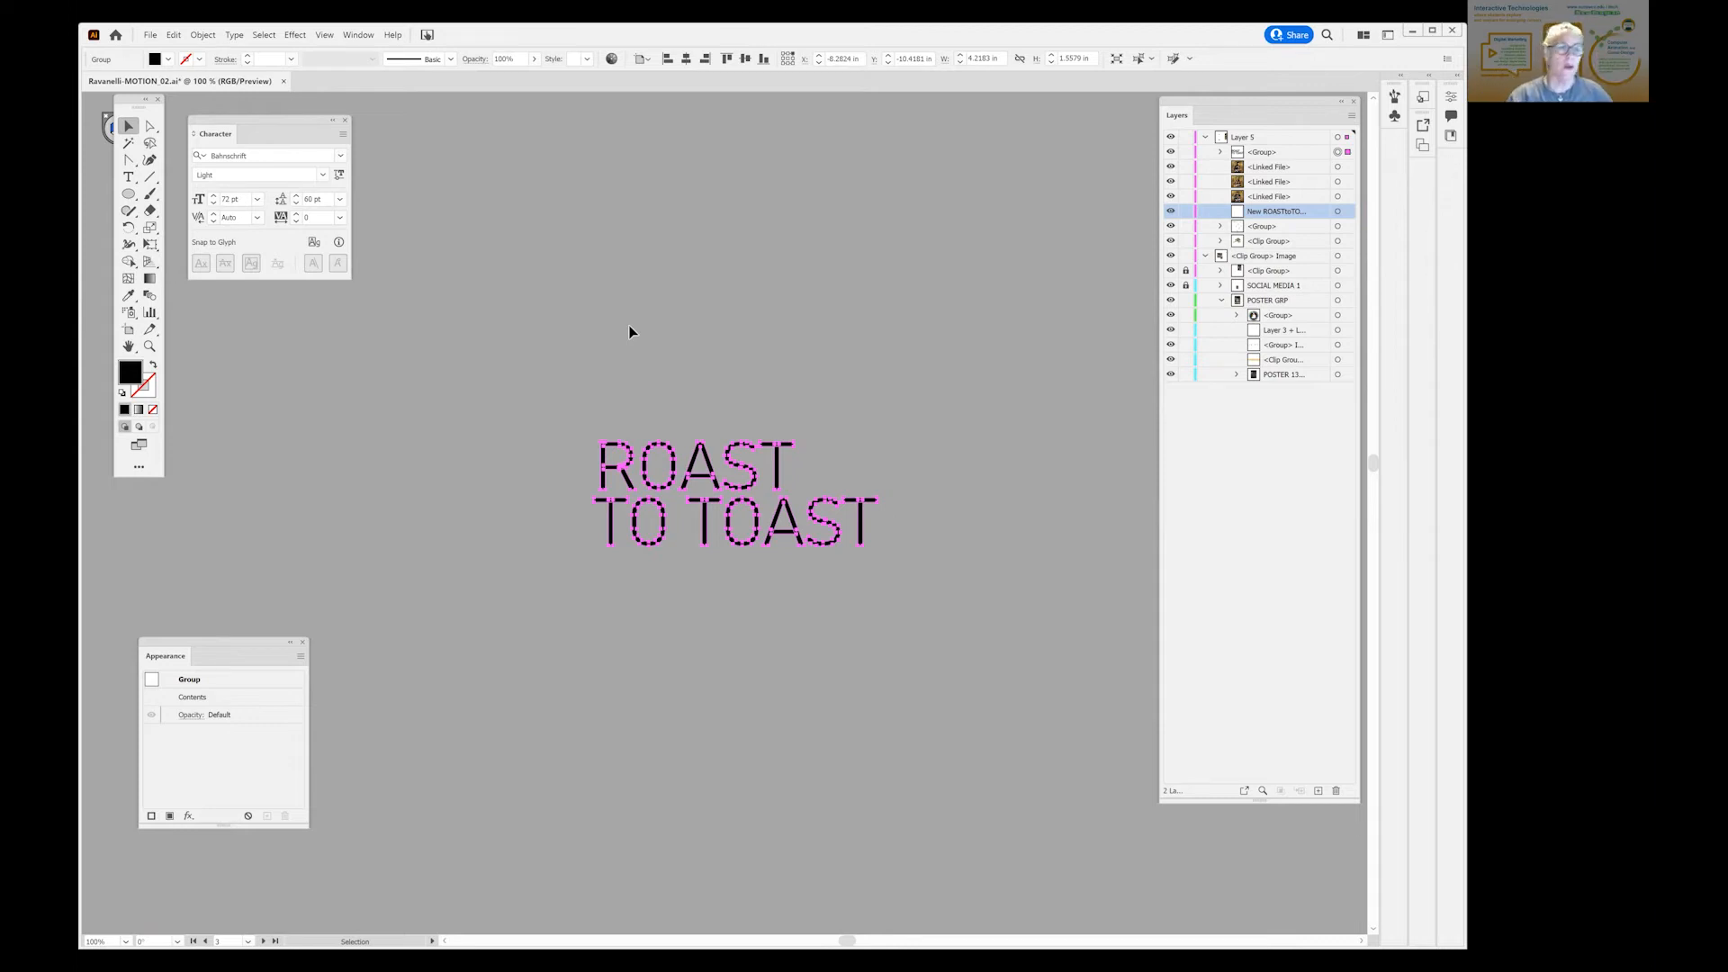
Ungroup the outlined ROAST TO TOAST lettering into separate letters and deselect them.
click(203, 36)
click(229, 121)
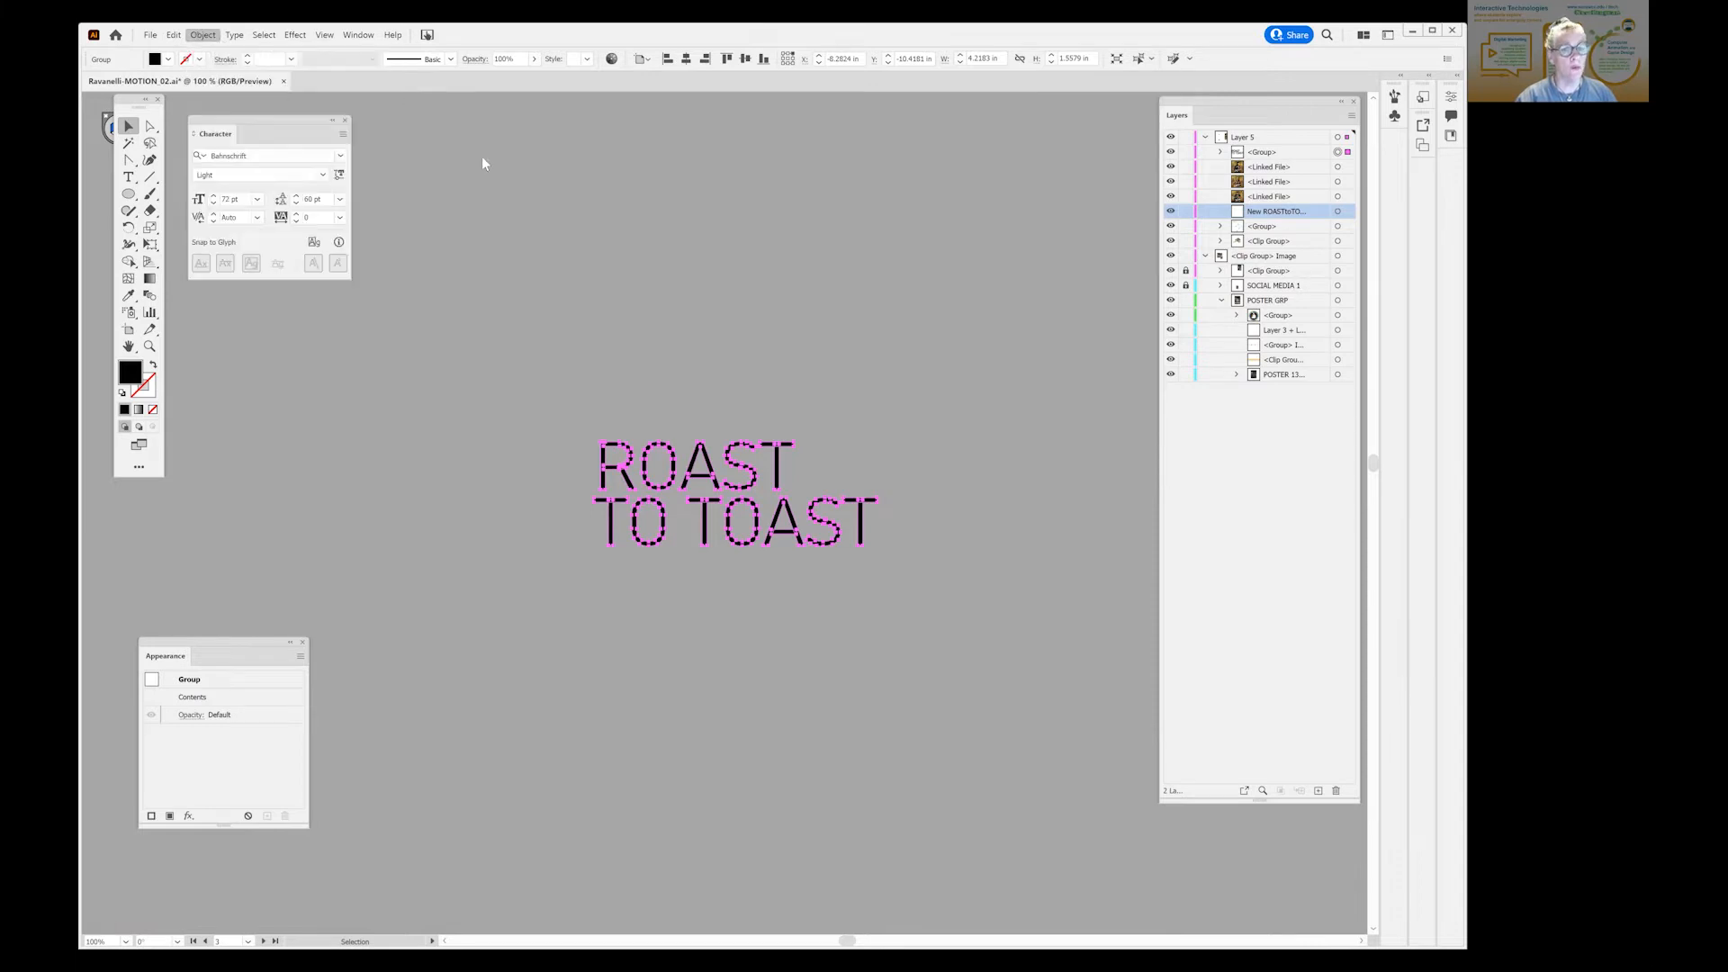
click(806, 446)
Group the five letters of TOAST into one object, leaving TO ungrouped, and deselect the group.
drag(820, 569, 835, 578)
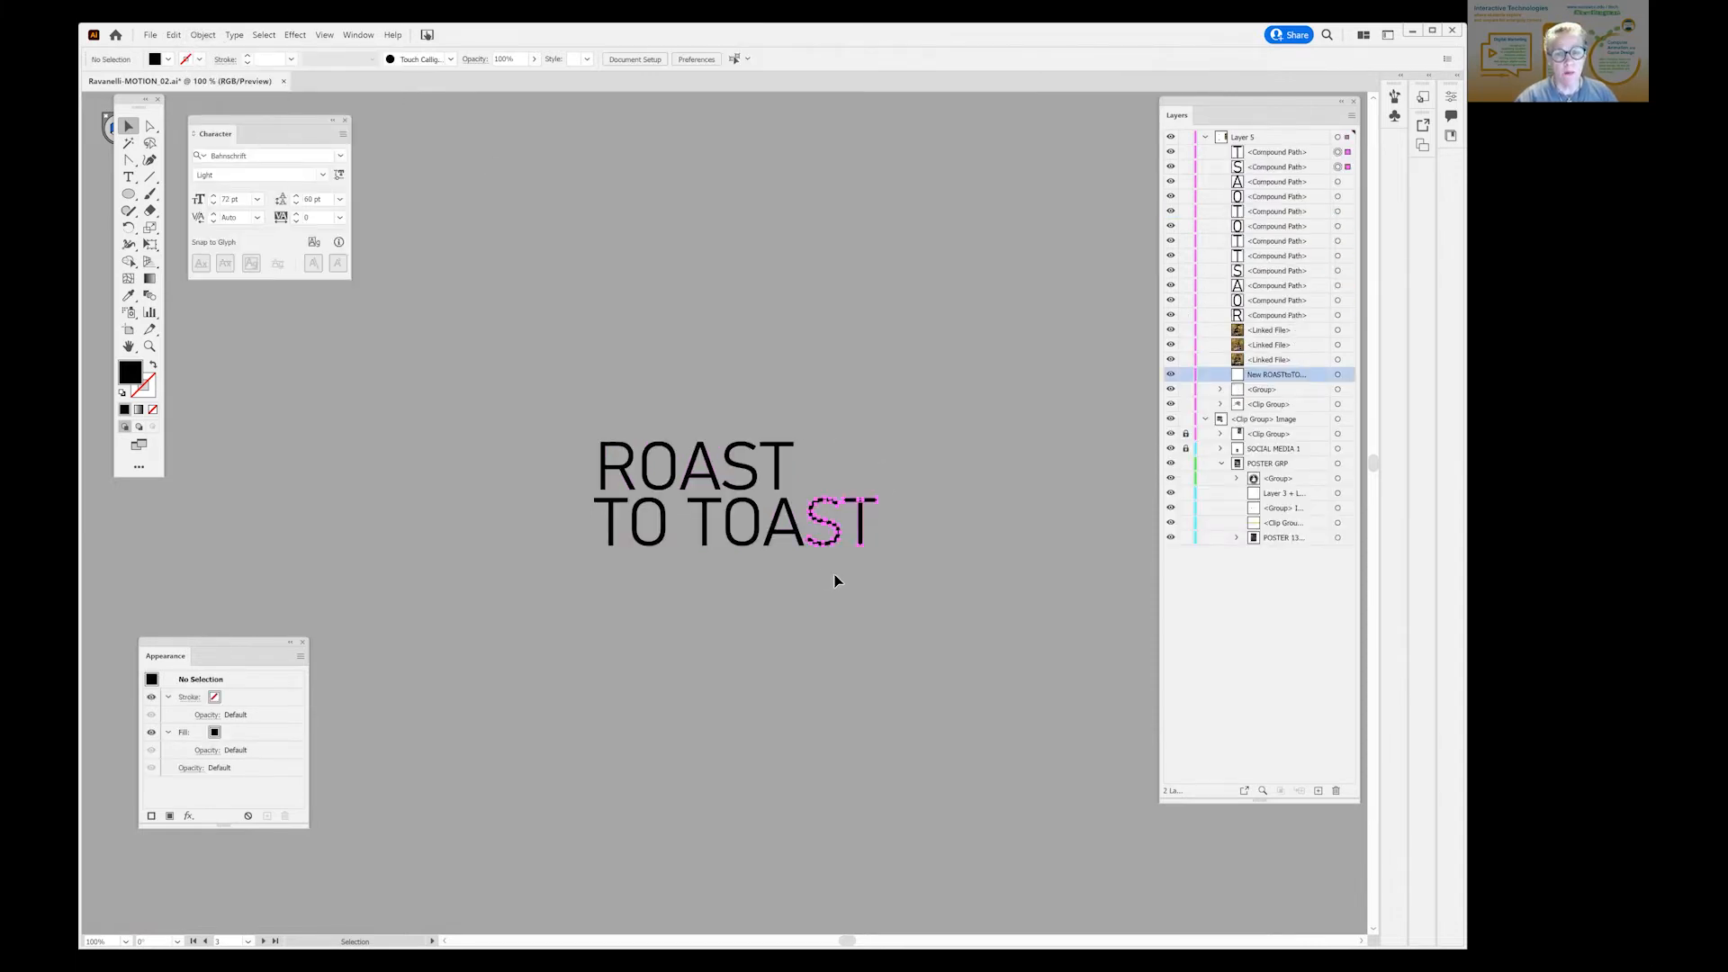
click(709, 554)
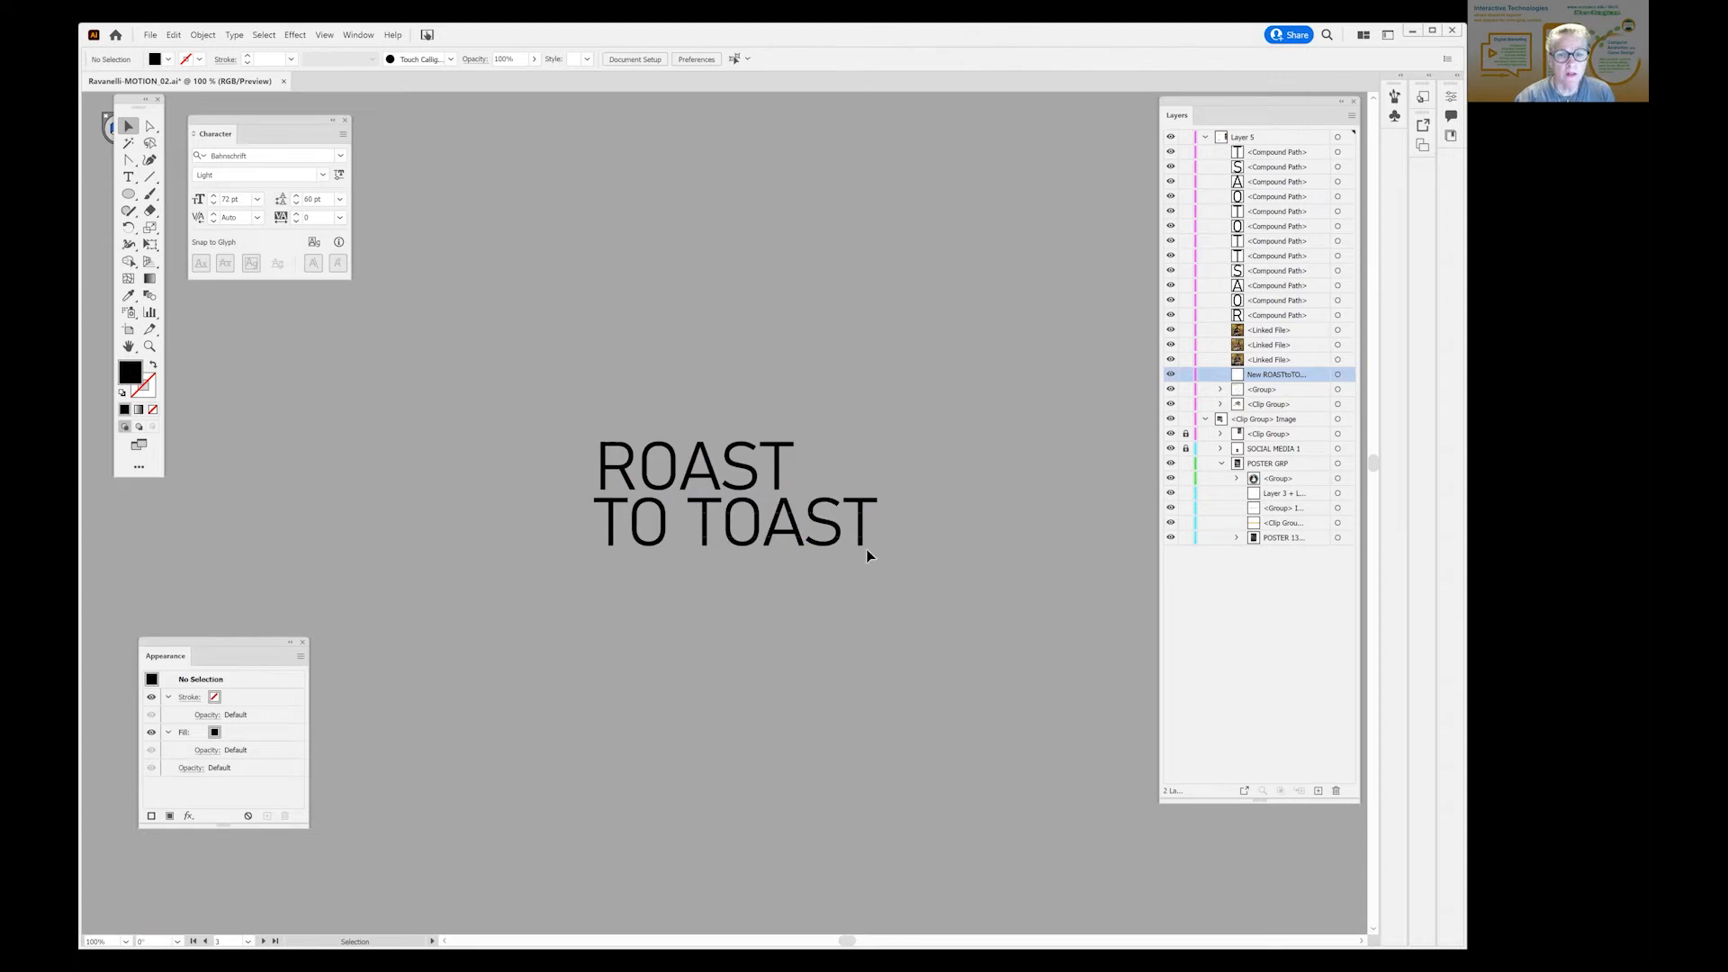
drag(893, 580, 698, 522)
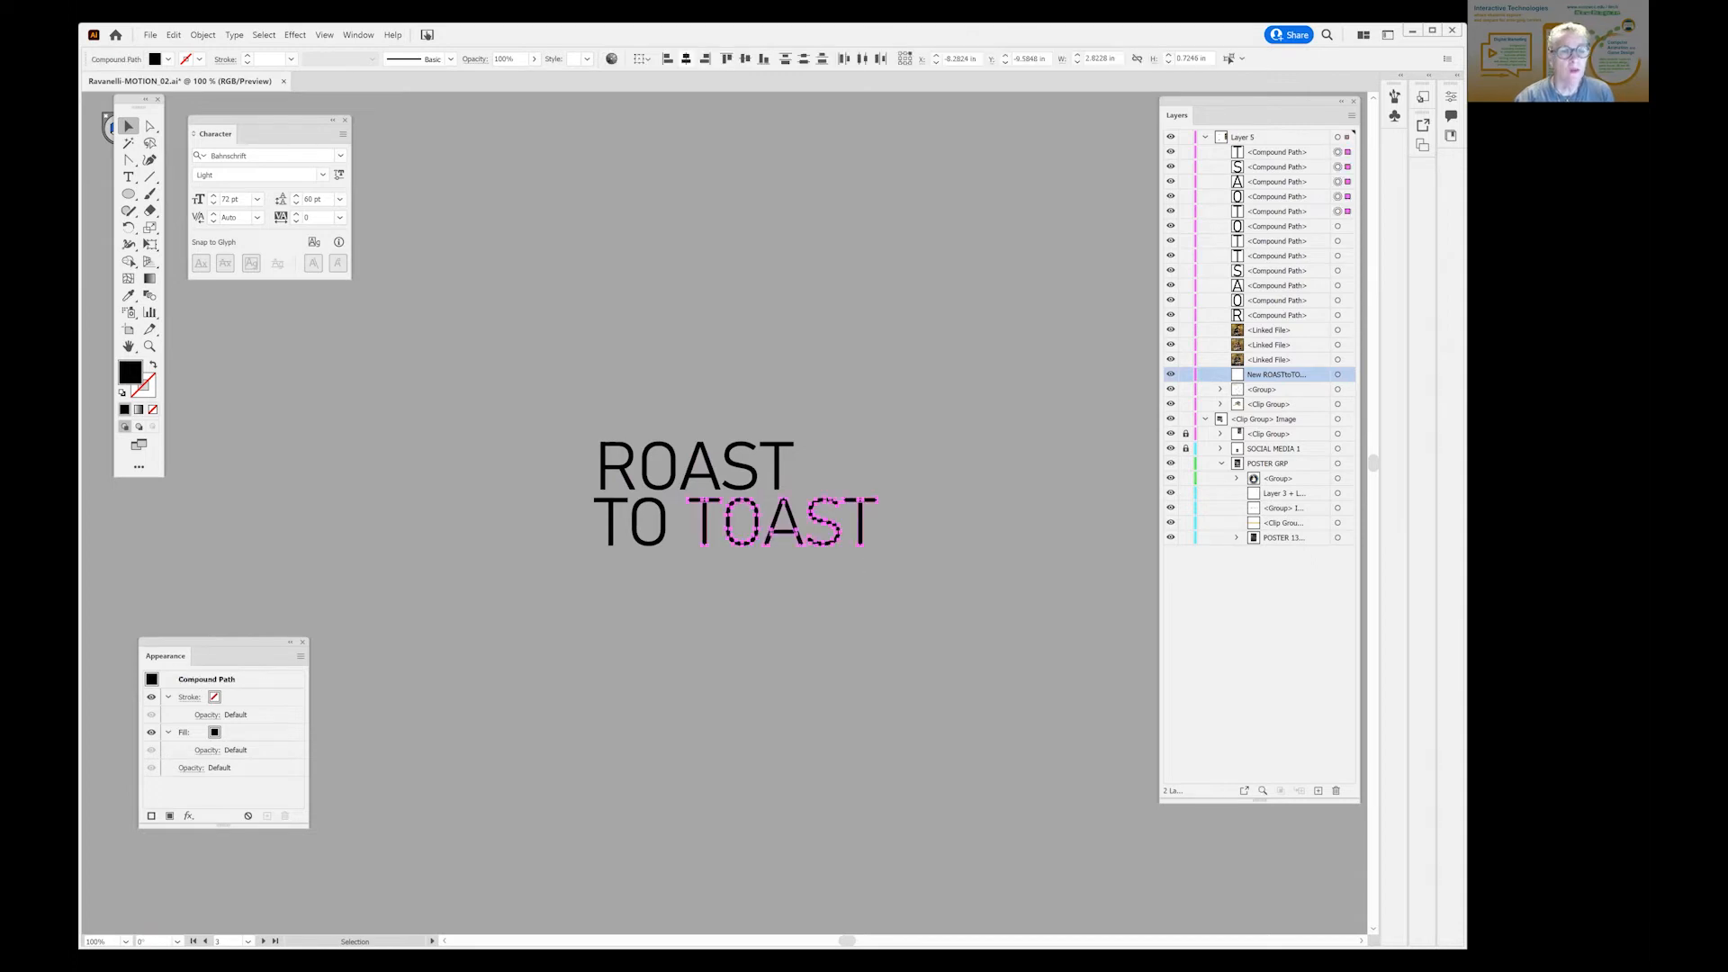
click(211, 37)
click(223, 107)
click(756, 458)
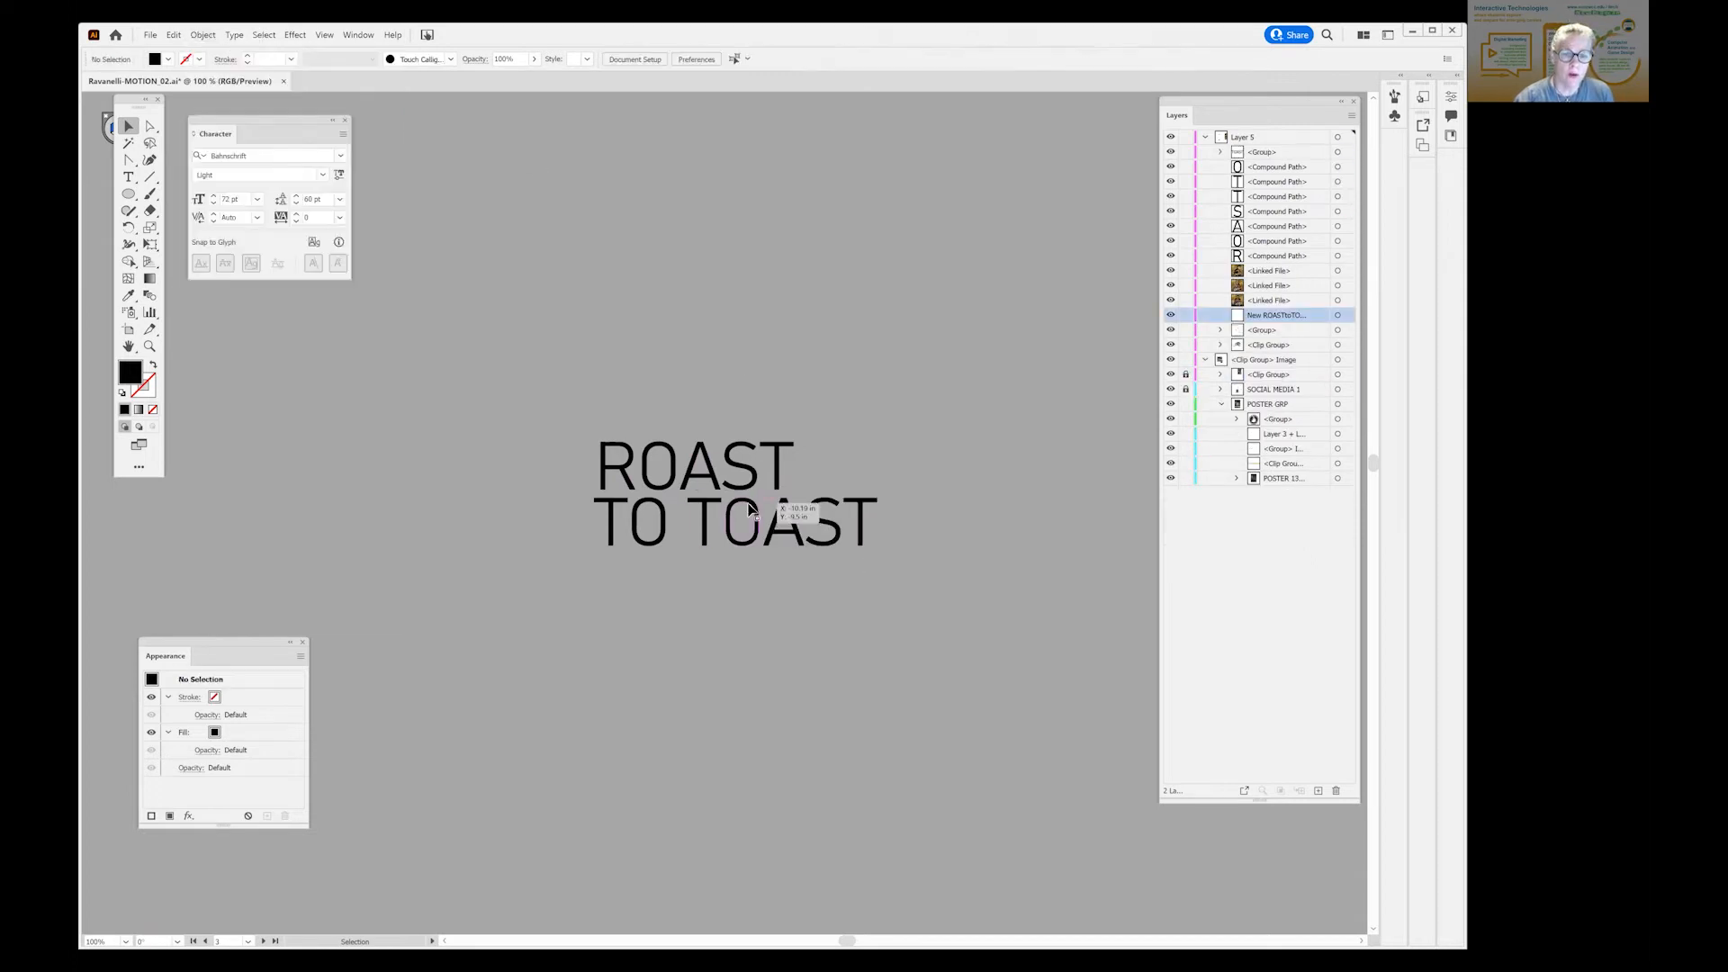
Enlarge the TOAST group proportionally to about 5.4 in wide and place it beside TO, just below ROAST.
drag(753, 505, 711, 663)
key(e)
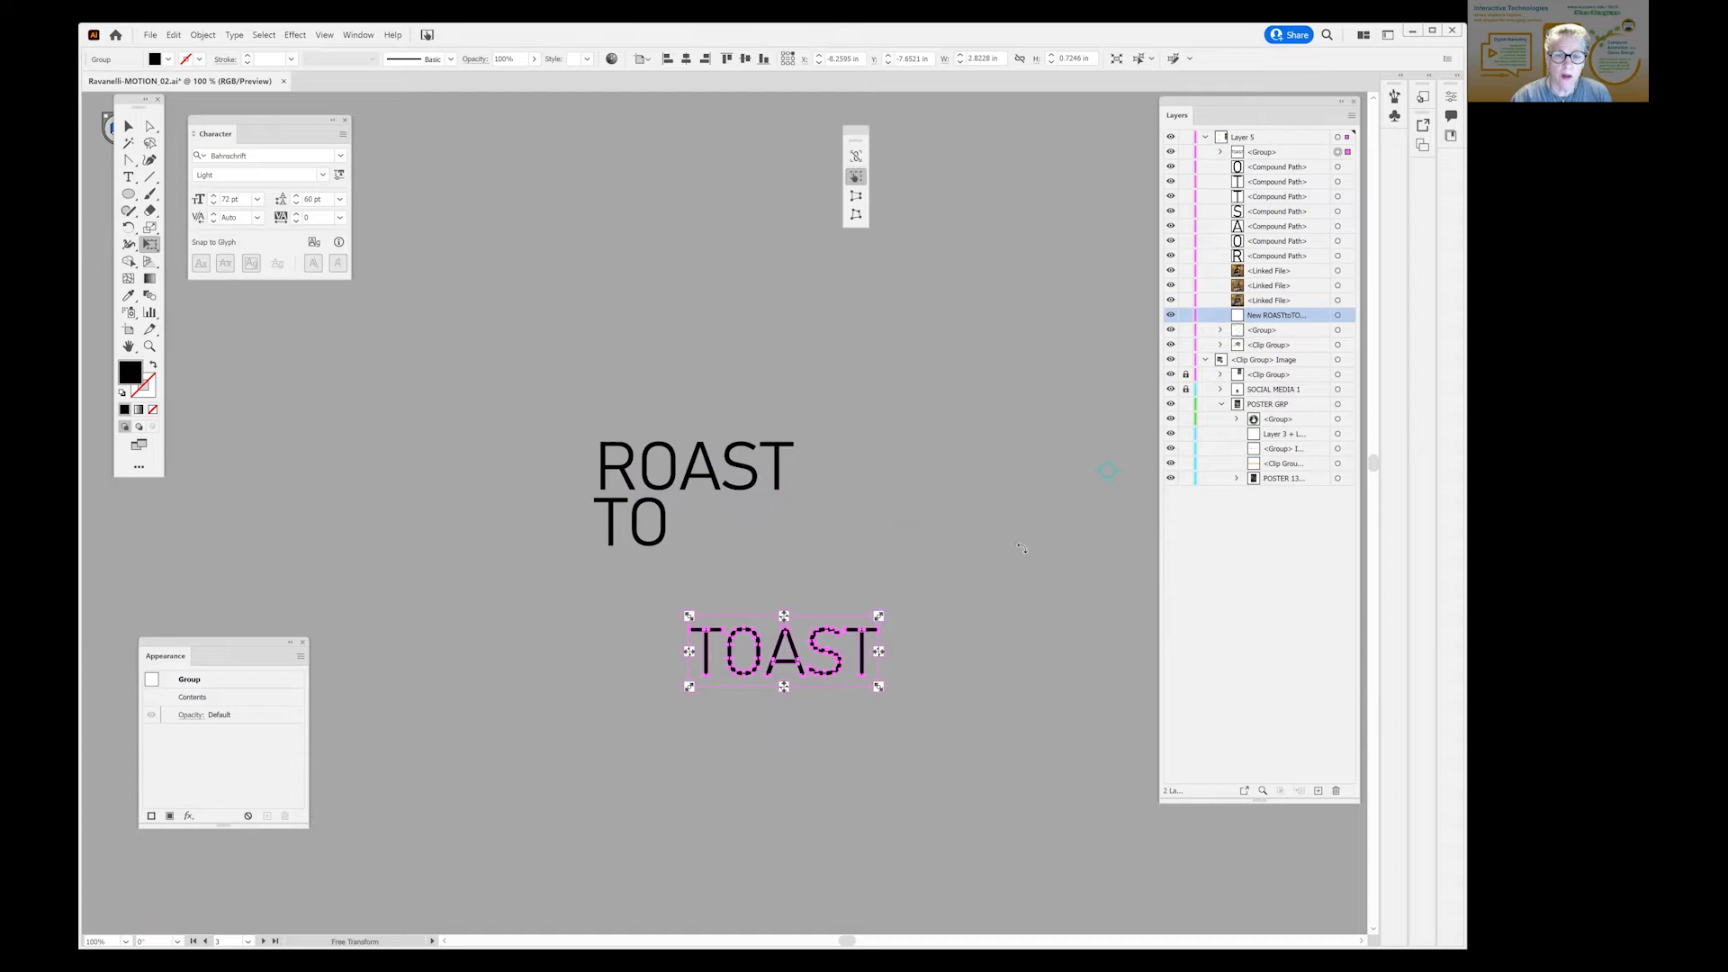
drag(876, 618, 1049, 297)
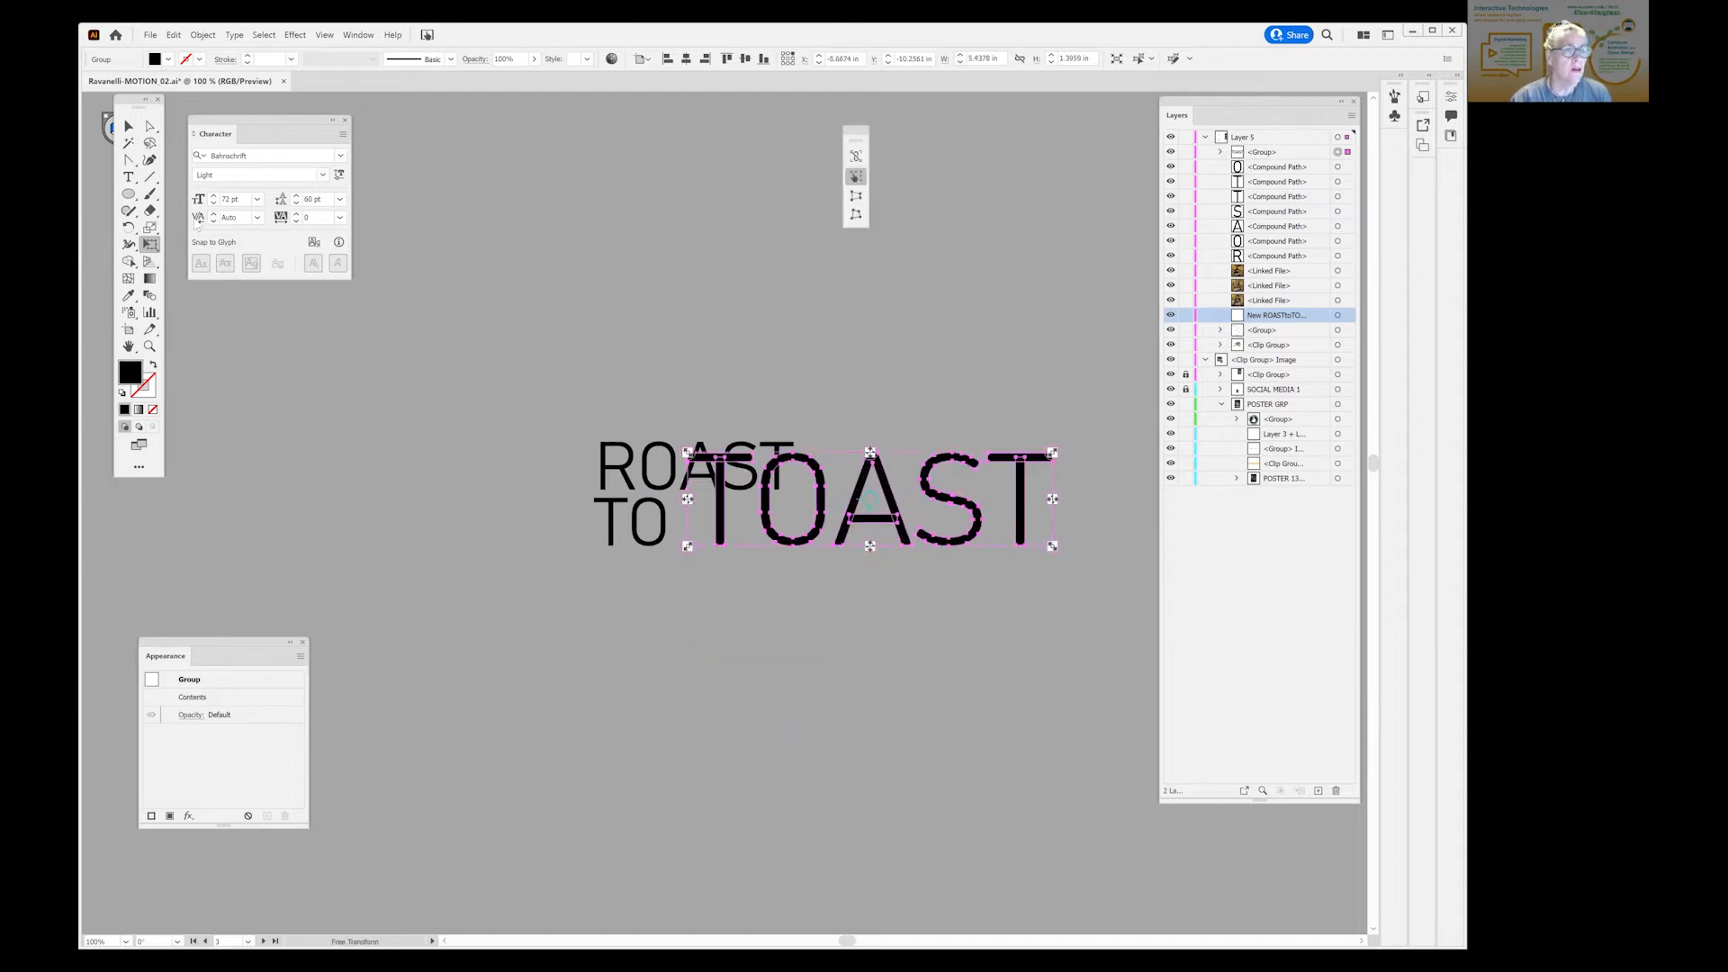
key(v)
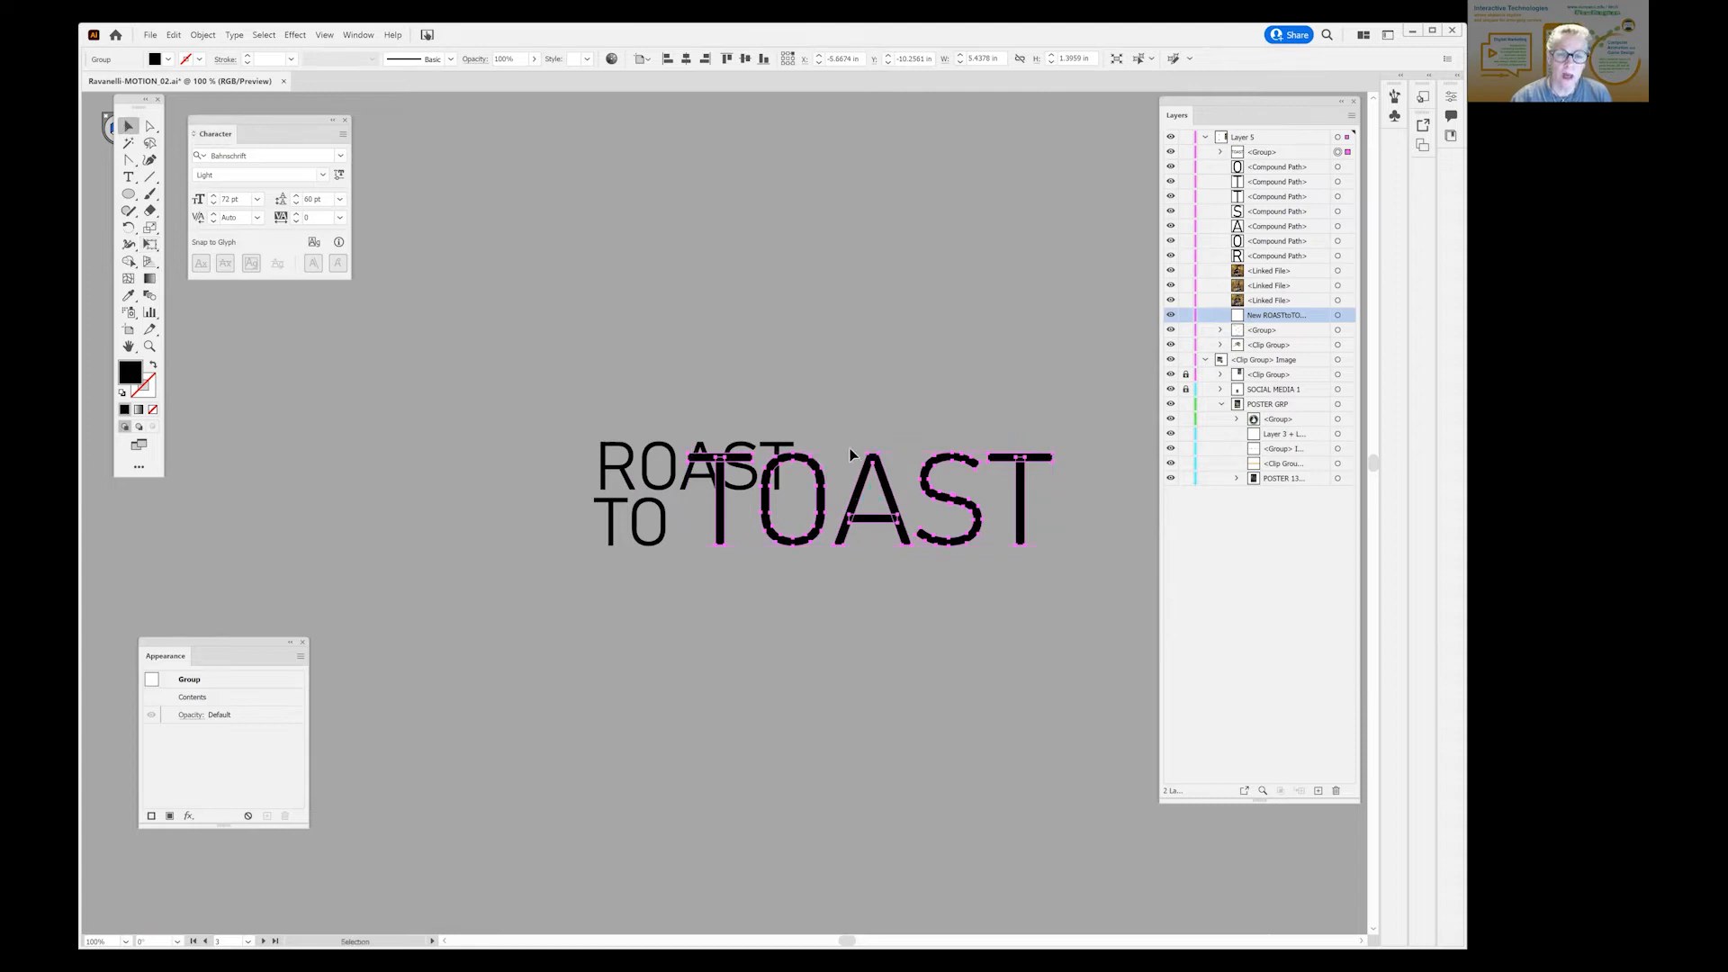
drag(894, 472, 886, 519)
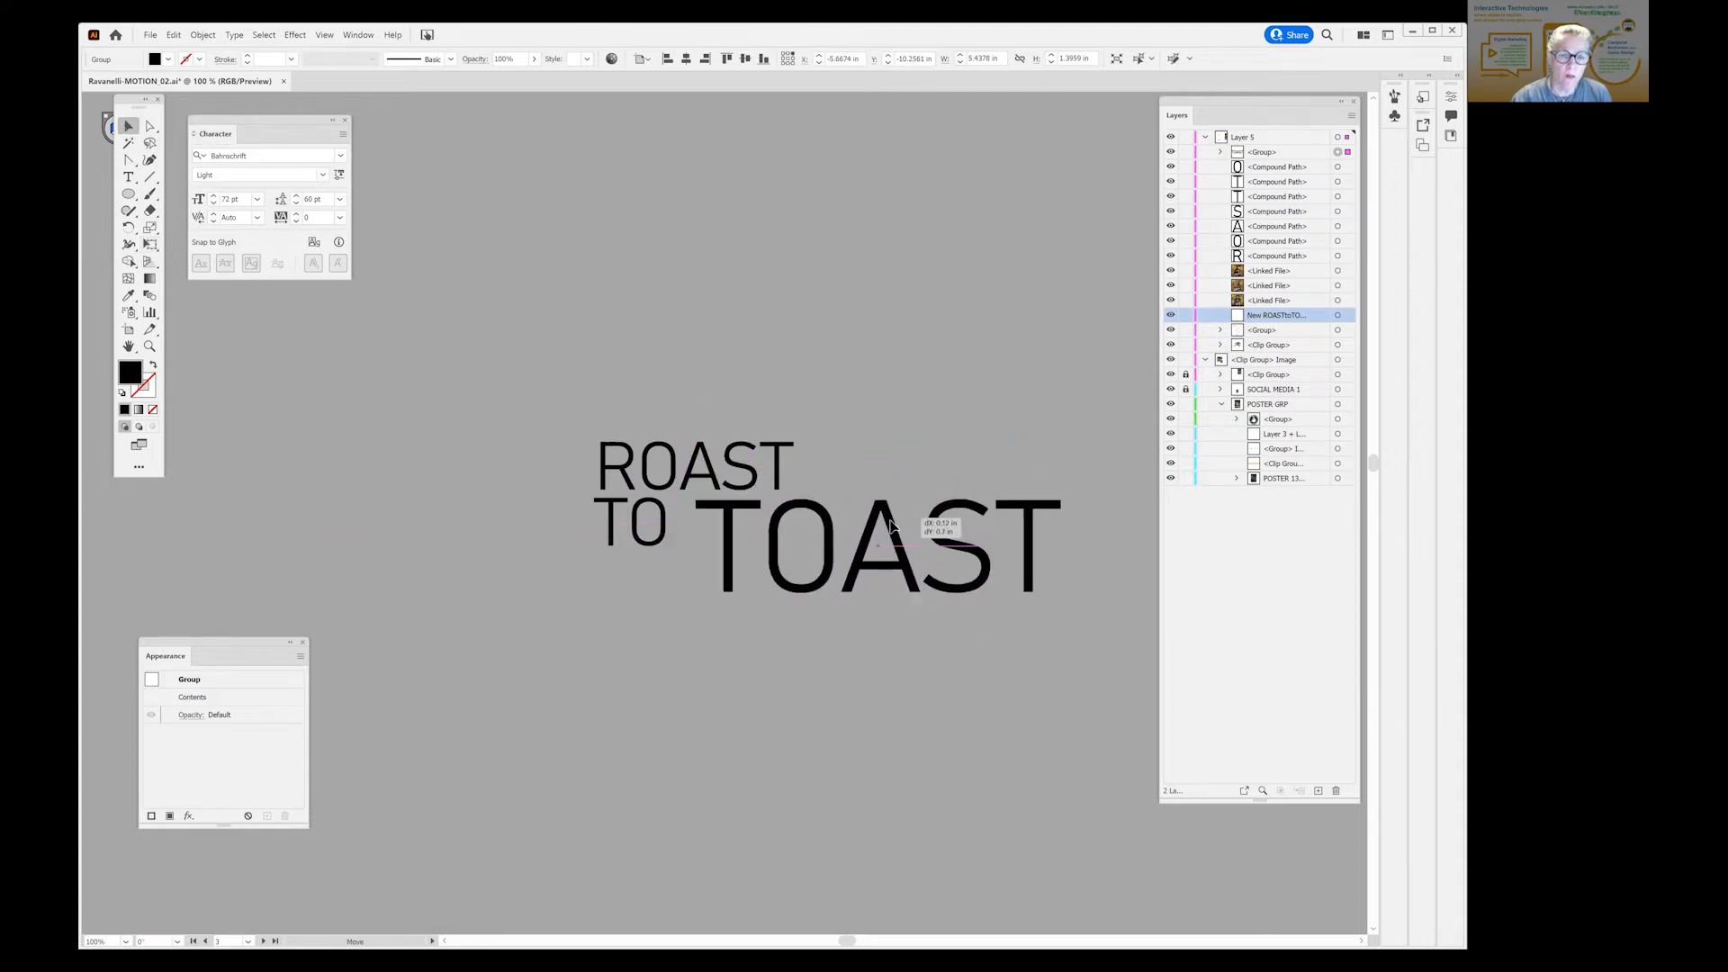
click(734, 432)
Group the five letters of ROAST and check that the word selects as a single object.
click(706, 457)
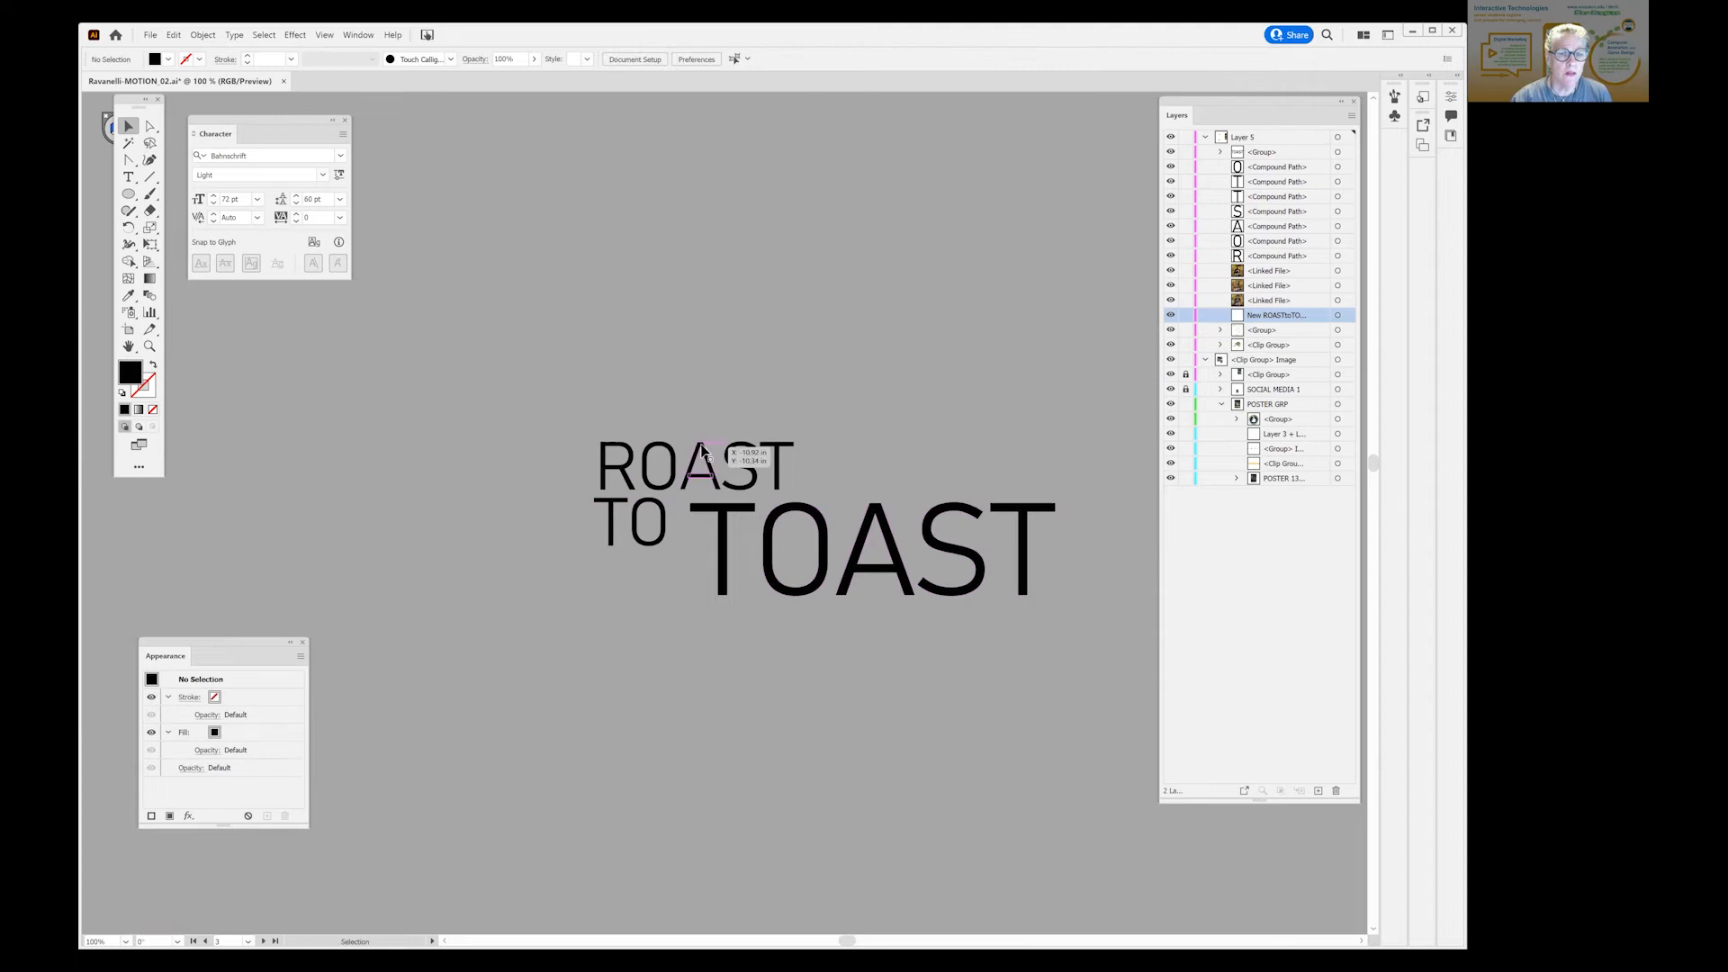
click(583, 456)
drag(863, 461, 862, 461)
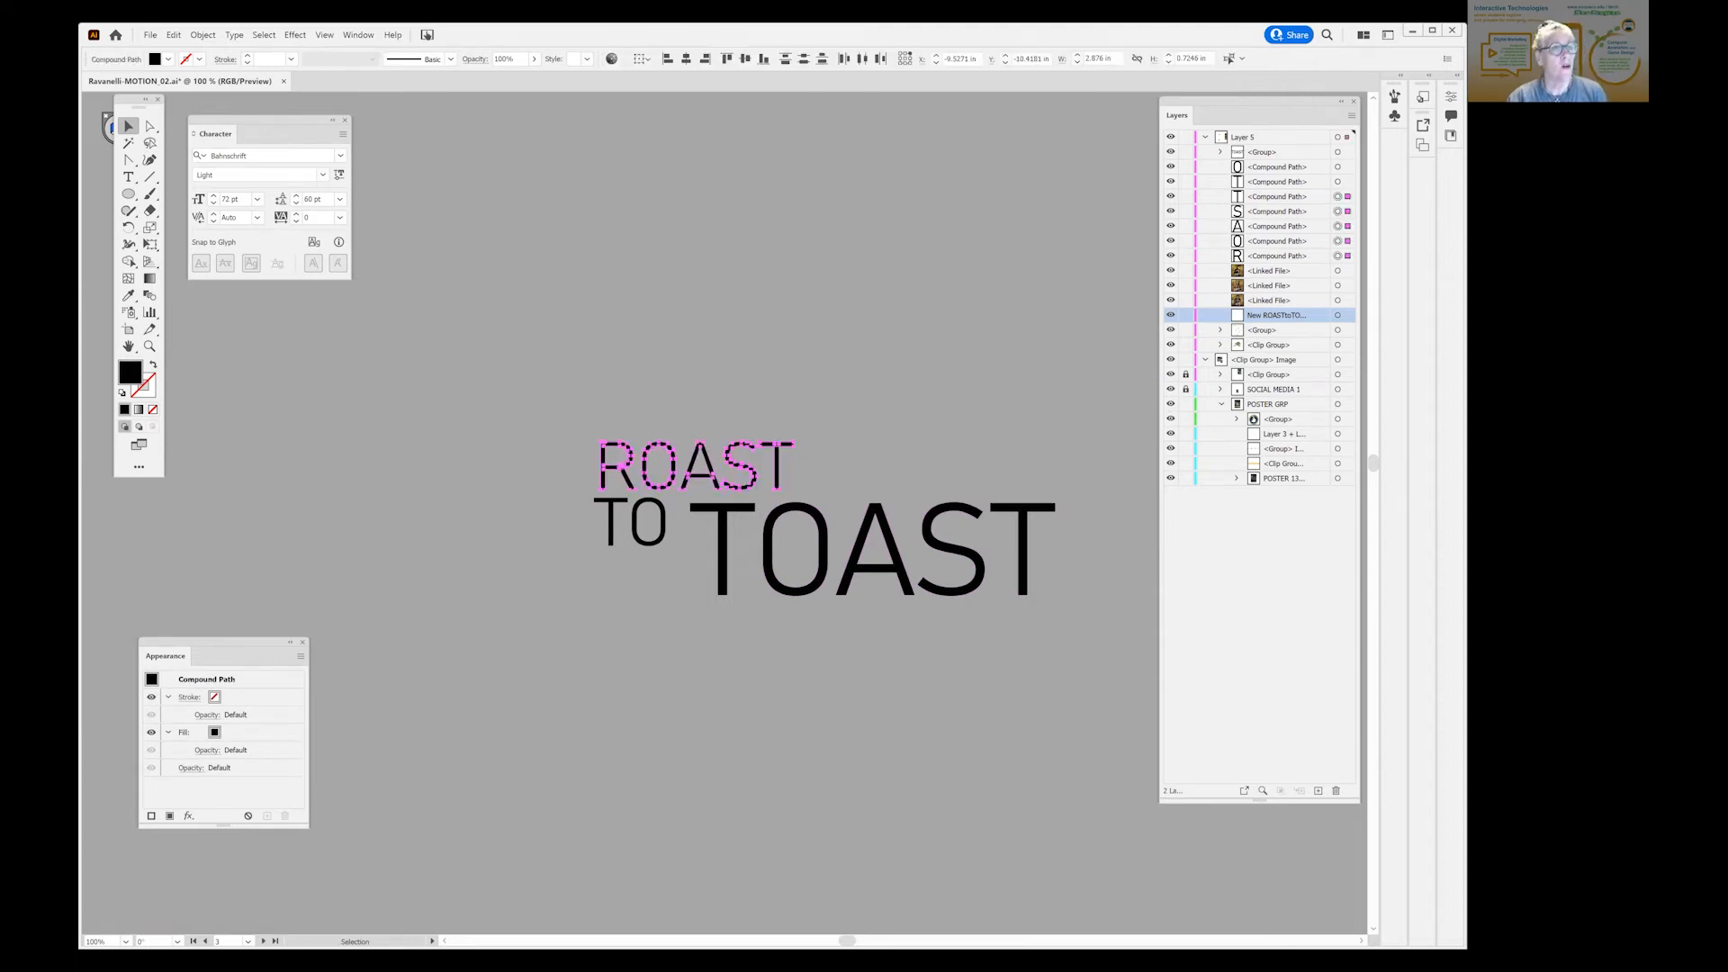
click(203, 34)
click(229, 105)
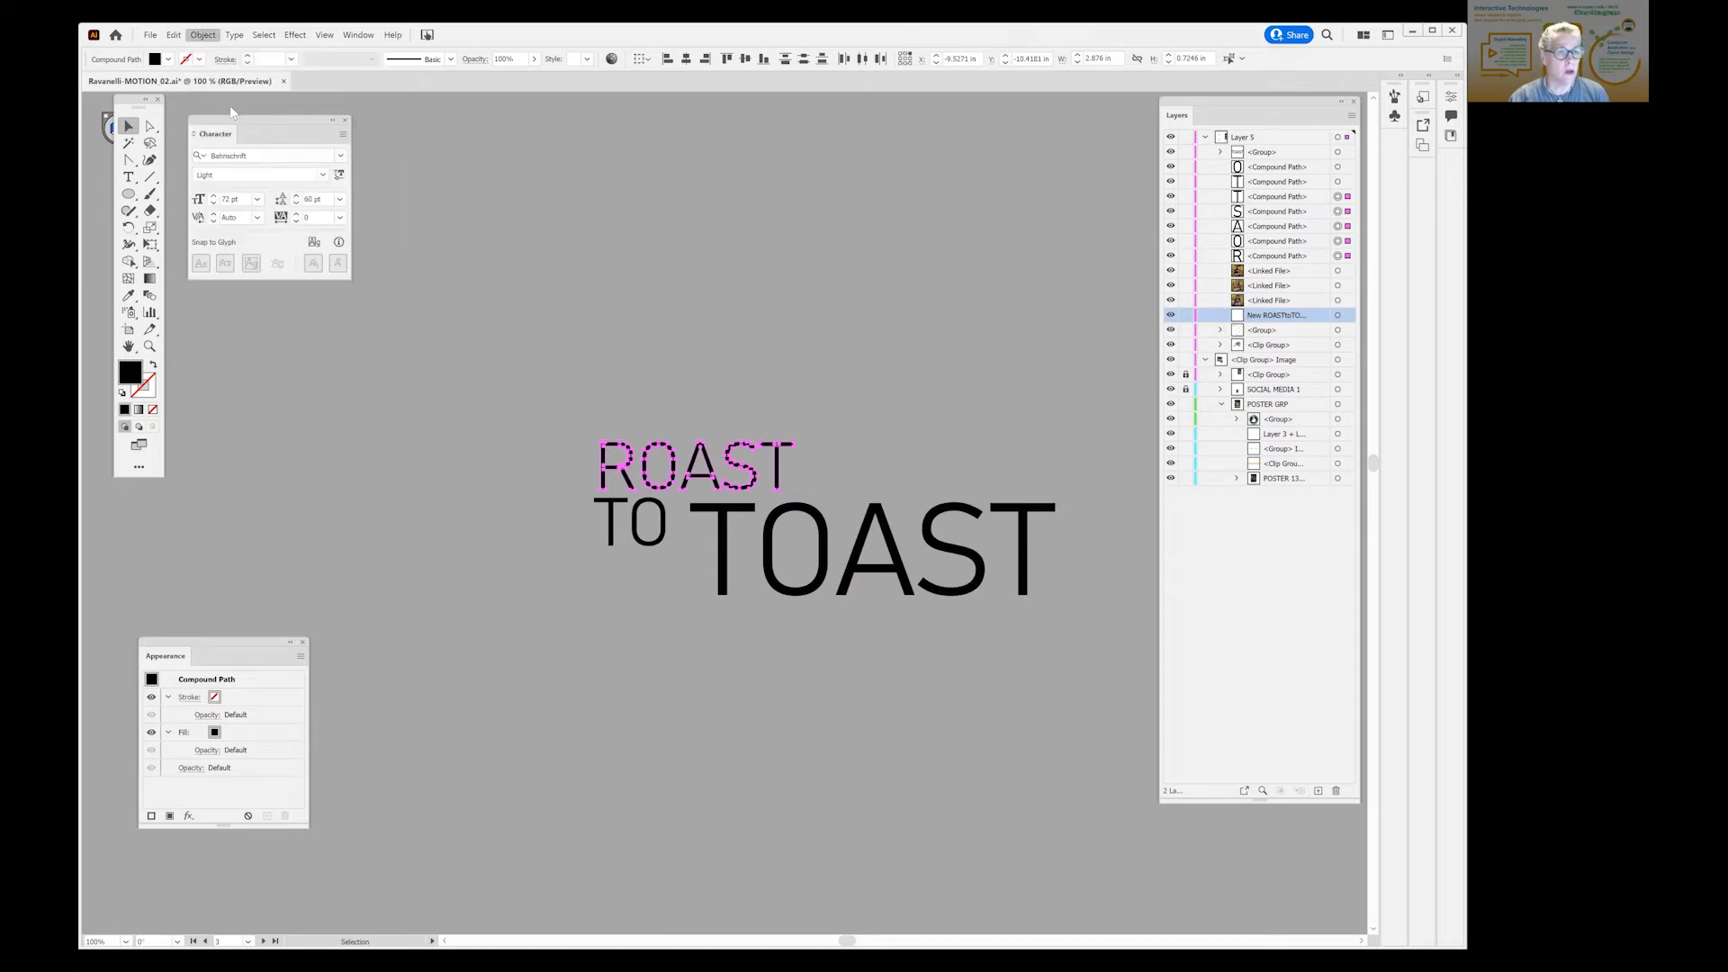
key(ctrl+h)
click(857, 231)
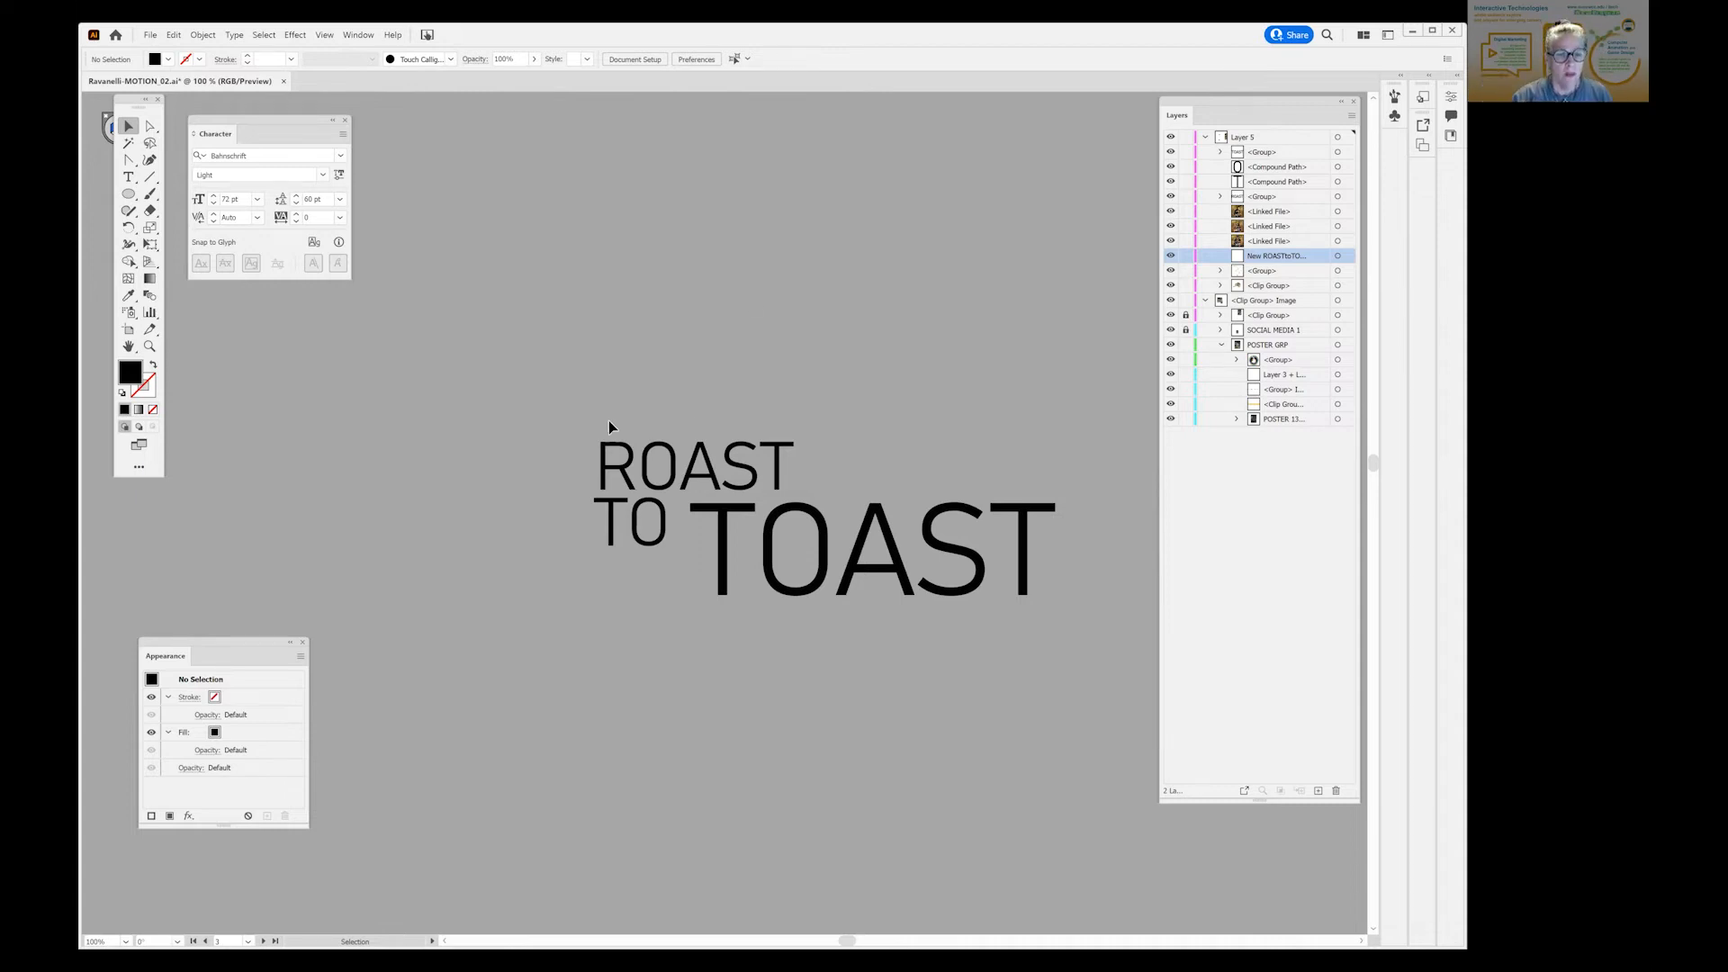
click(720, 468)
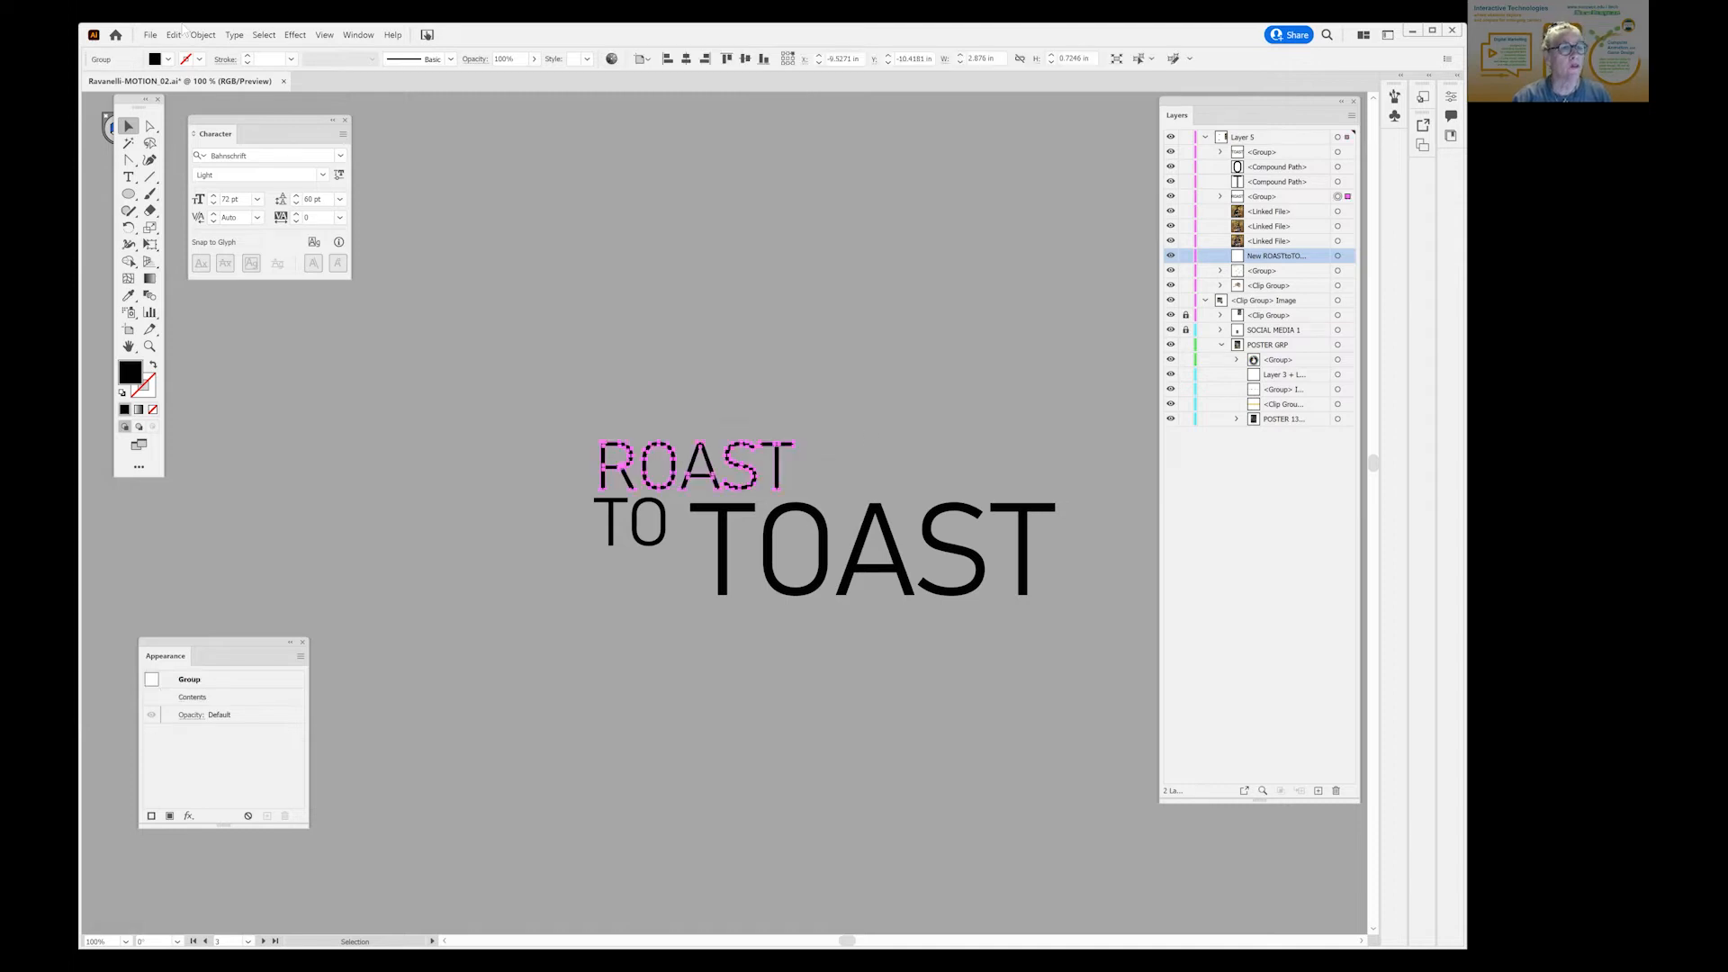
click(894, 456)
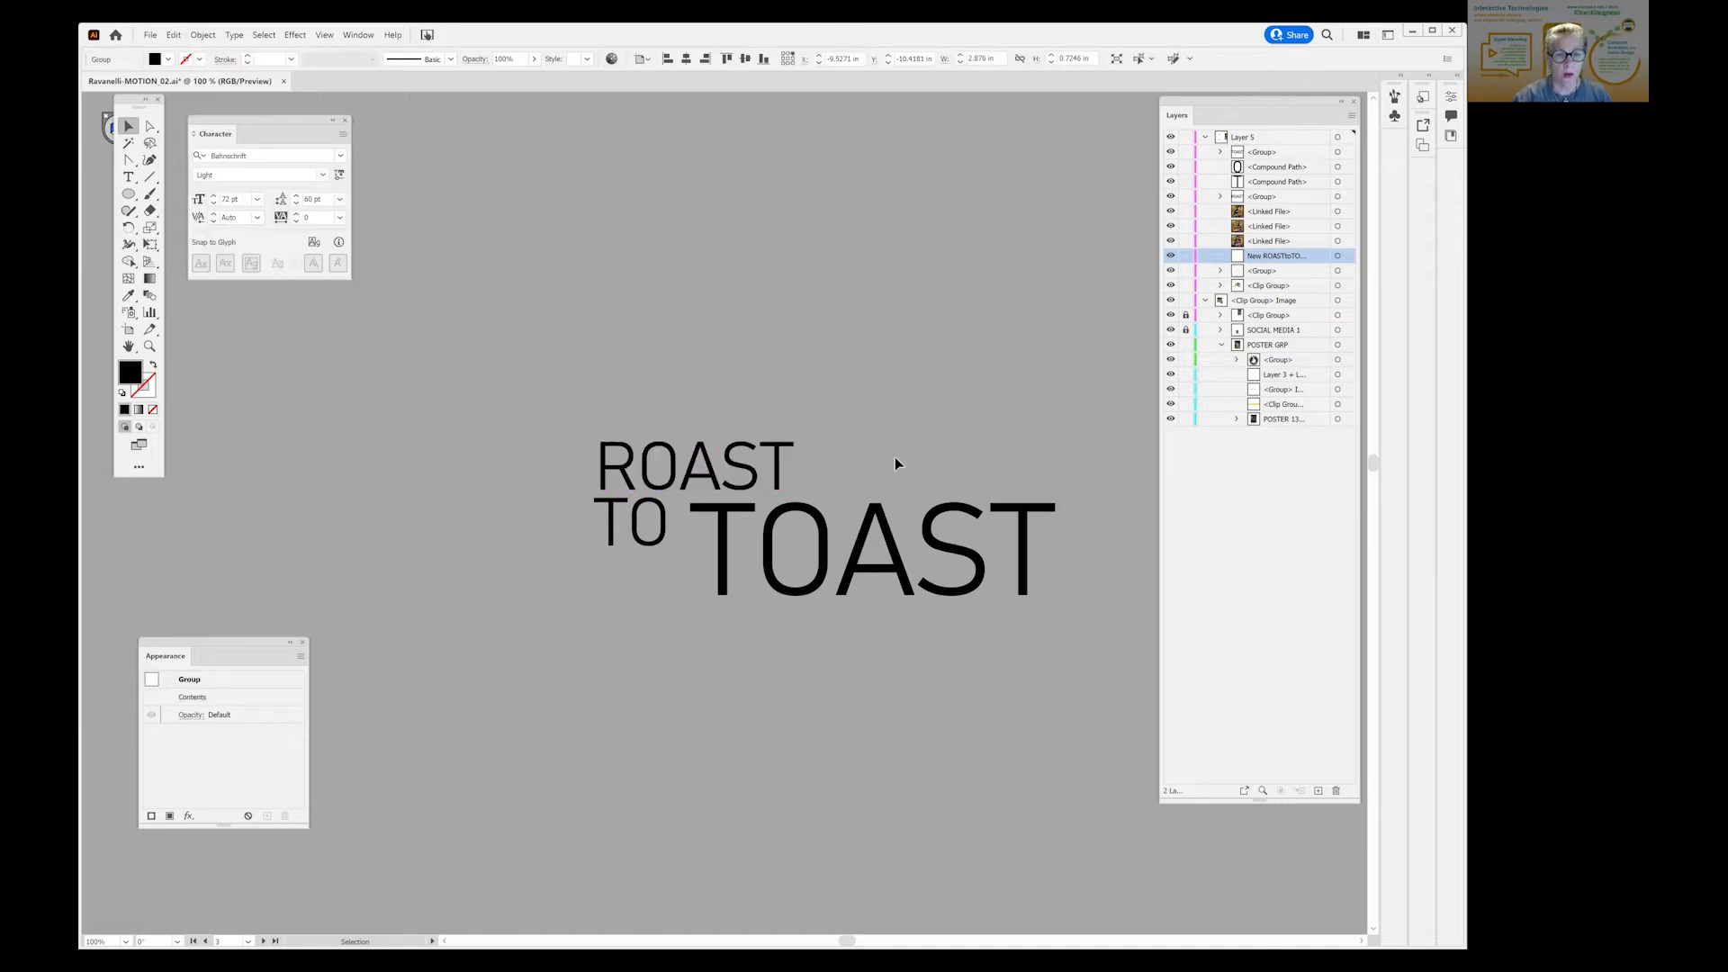
Enlarge the ROAST group with Free Transform to about 7 in wide above TO TOAST and deselect it.
click(782, 453)
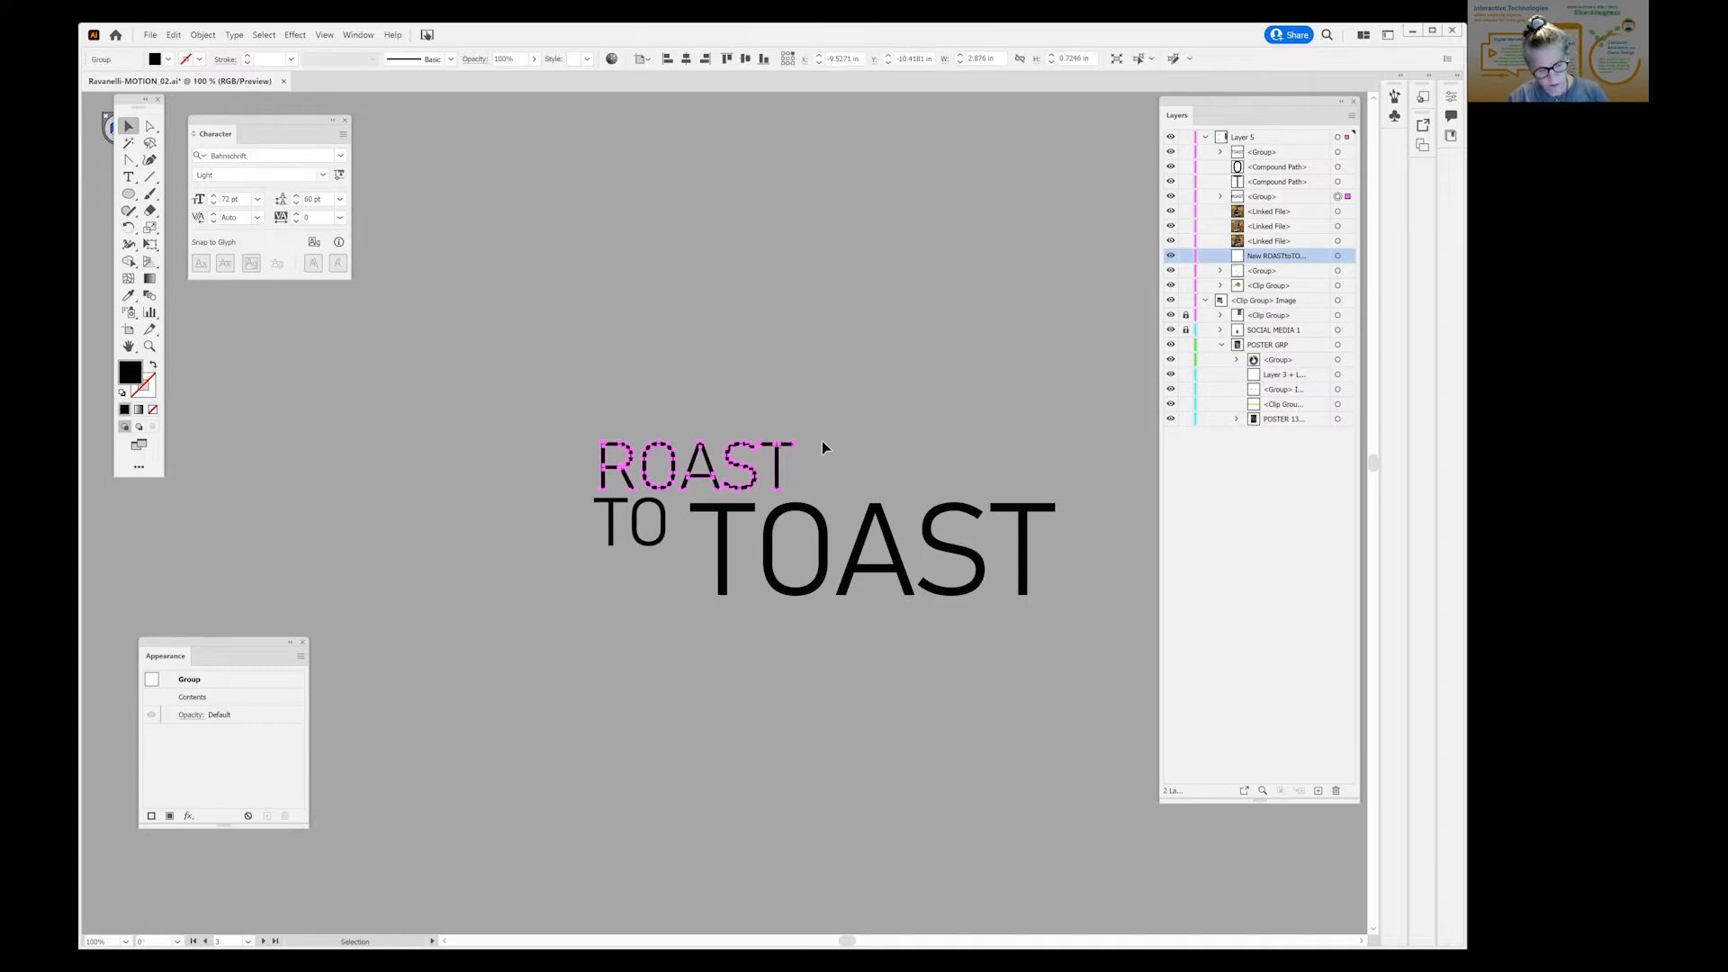
key(e)
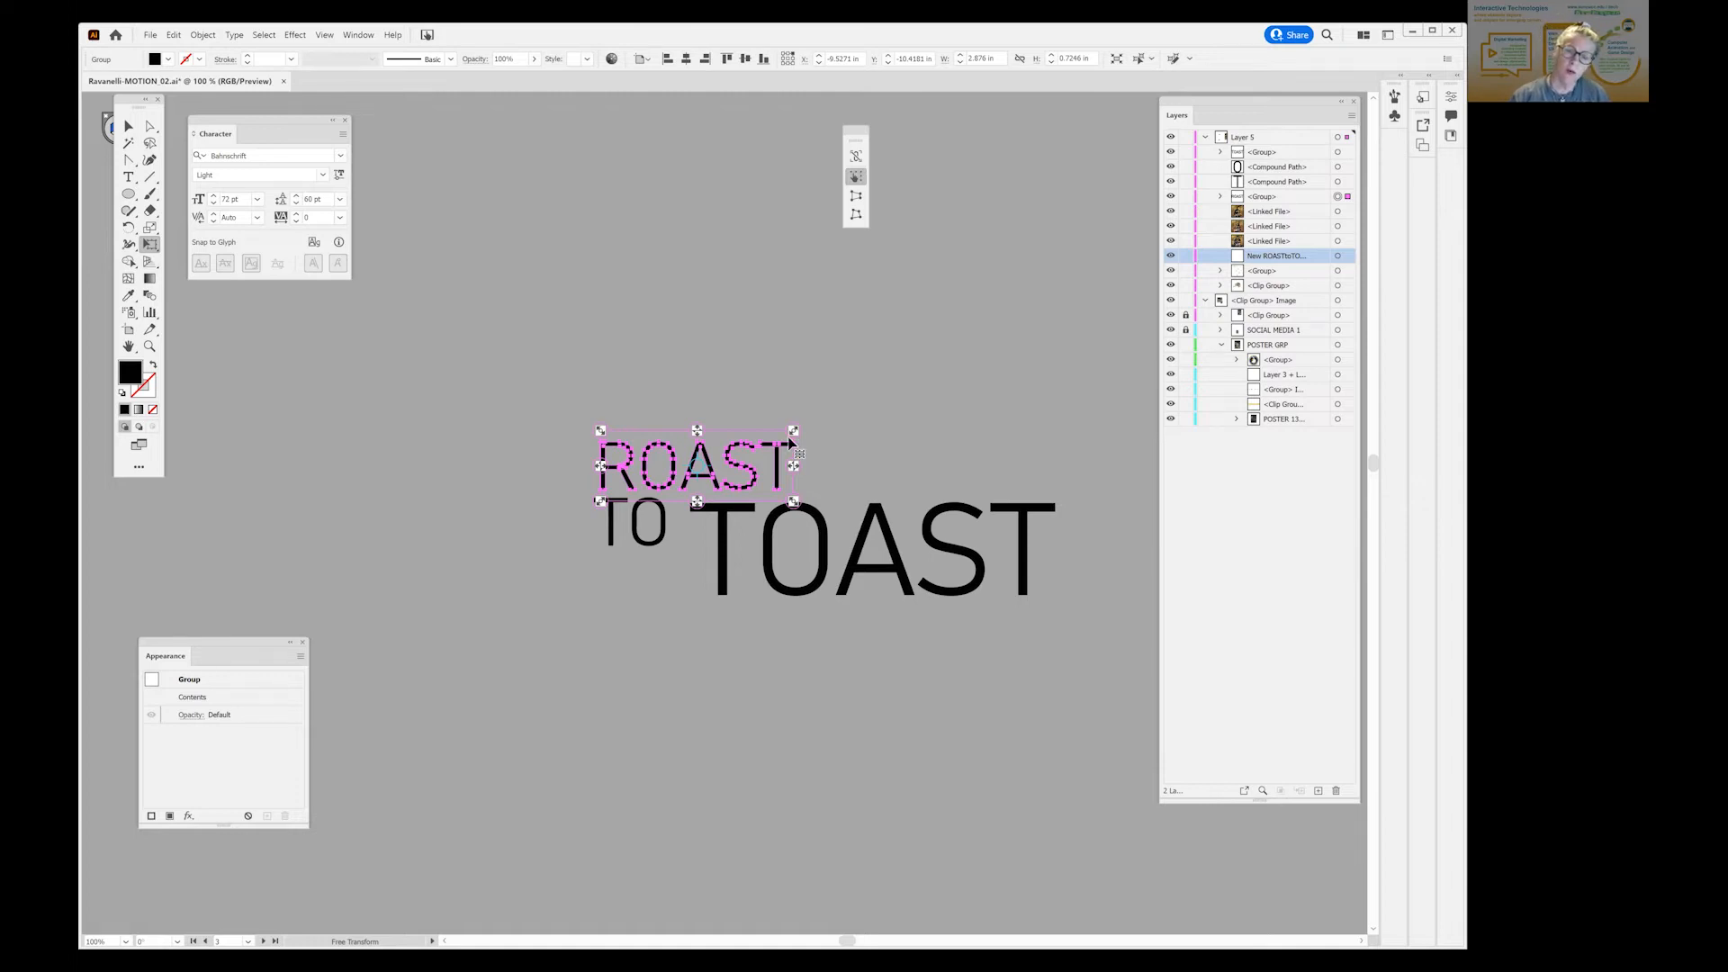
drag(793, 432, 1079, 315)
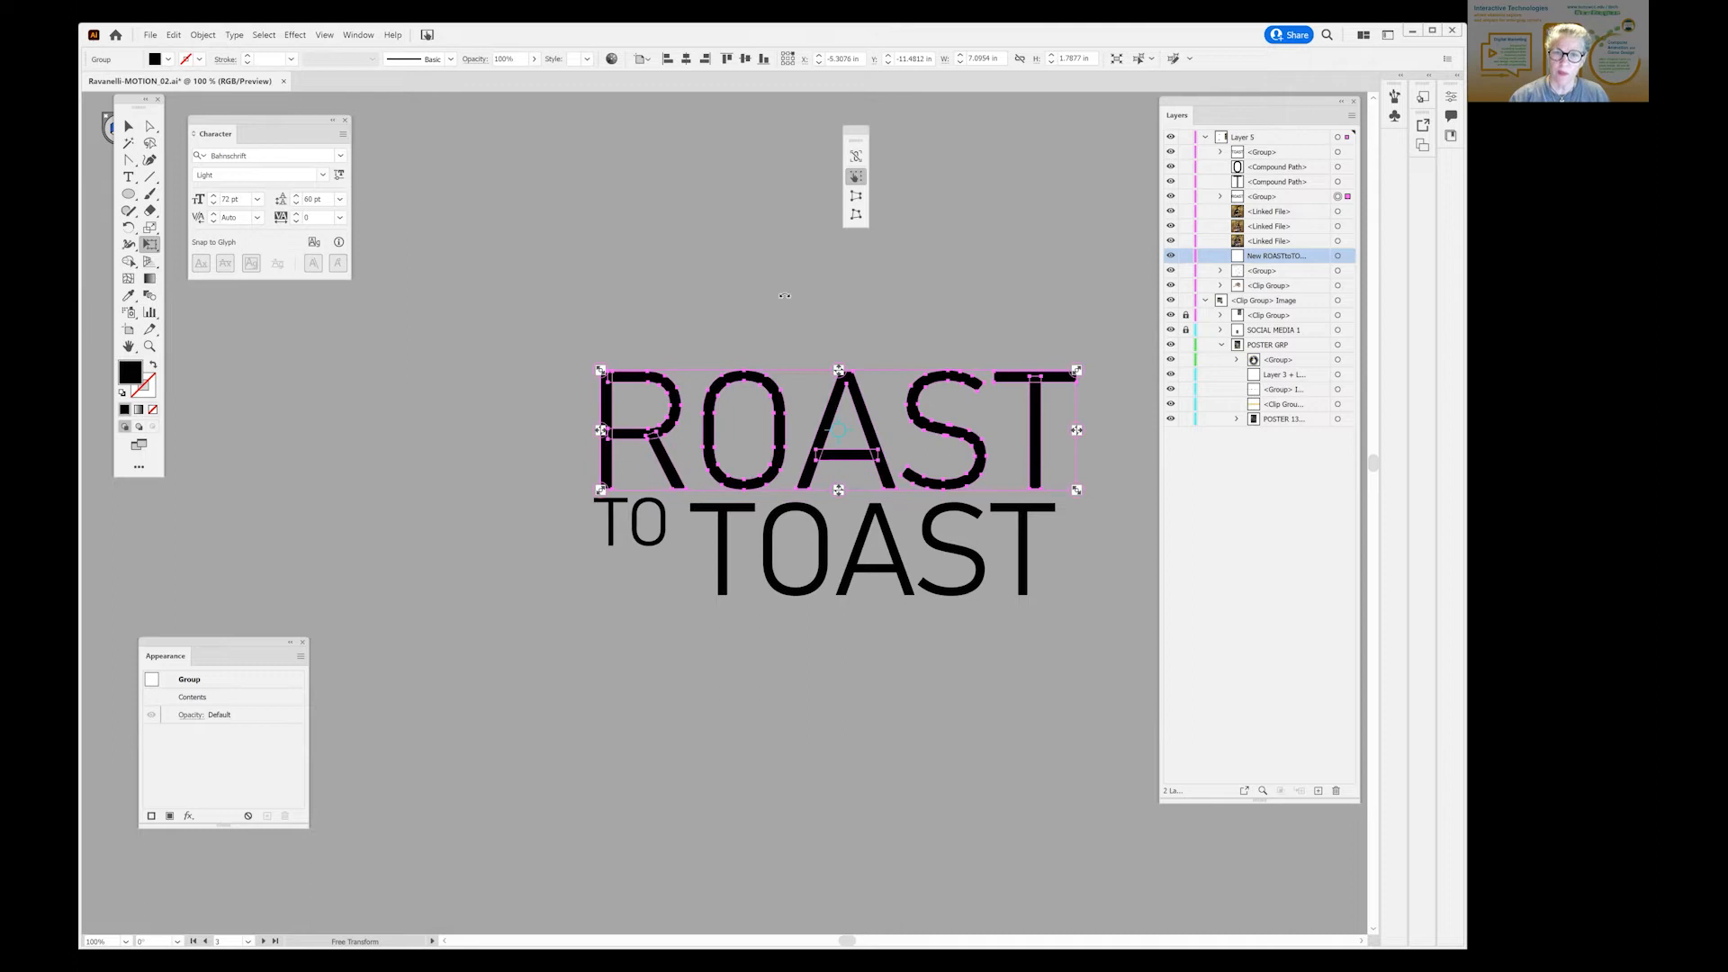
click(127, 126)
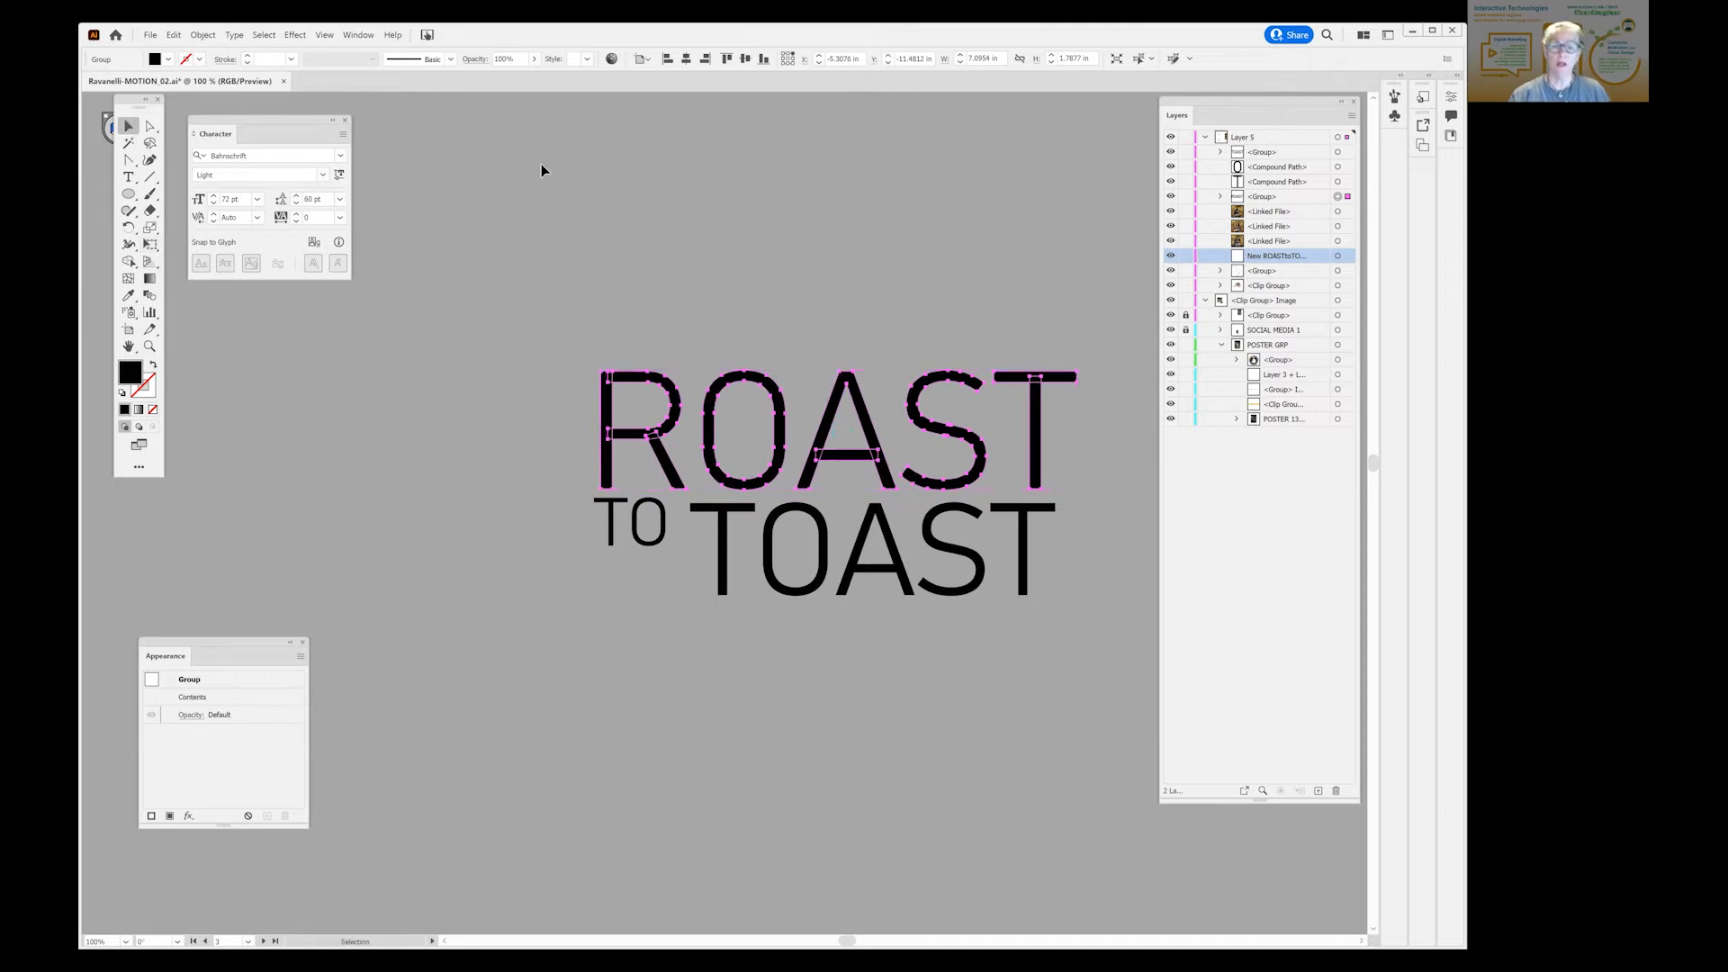
click(699, 237)
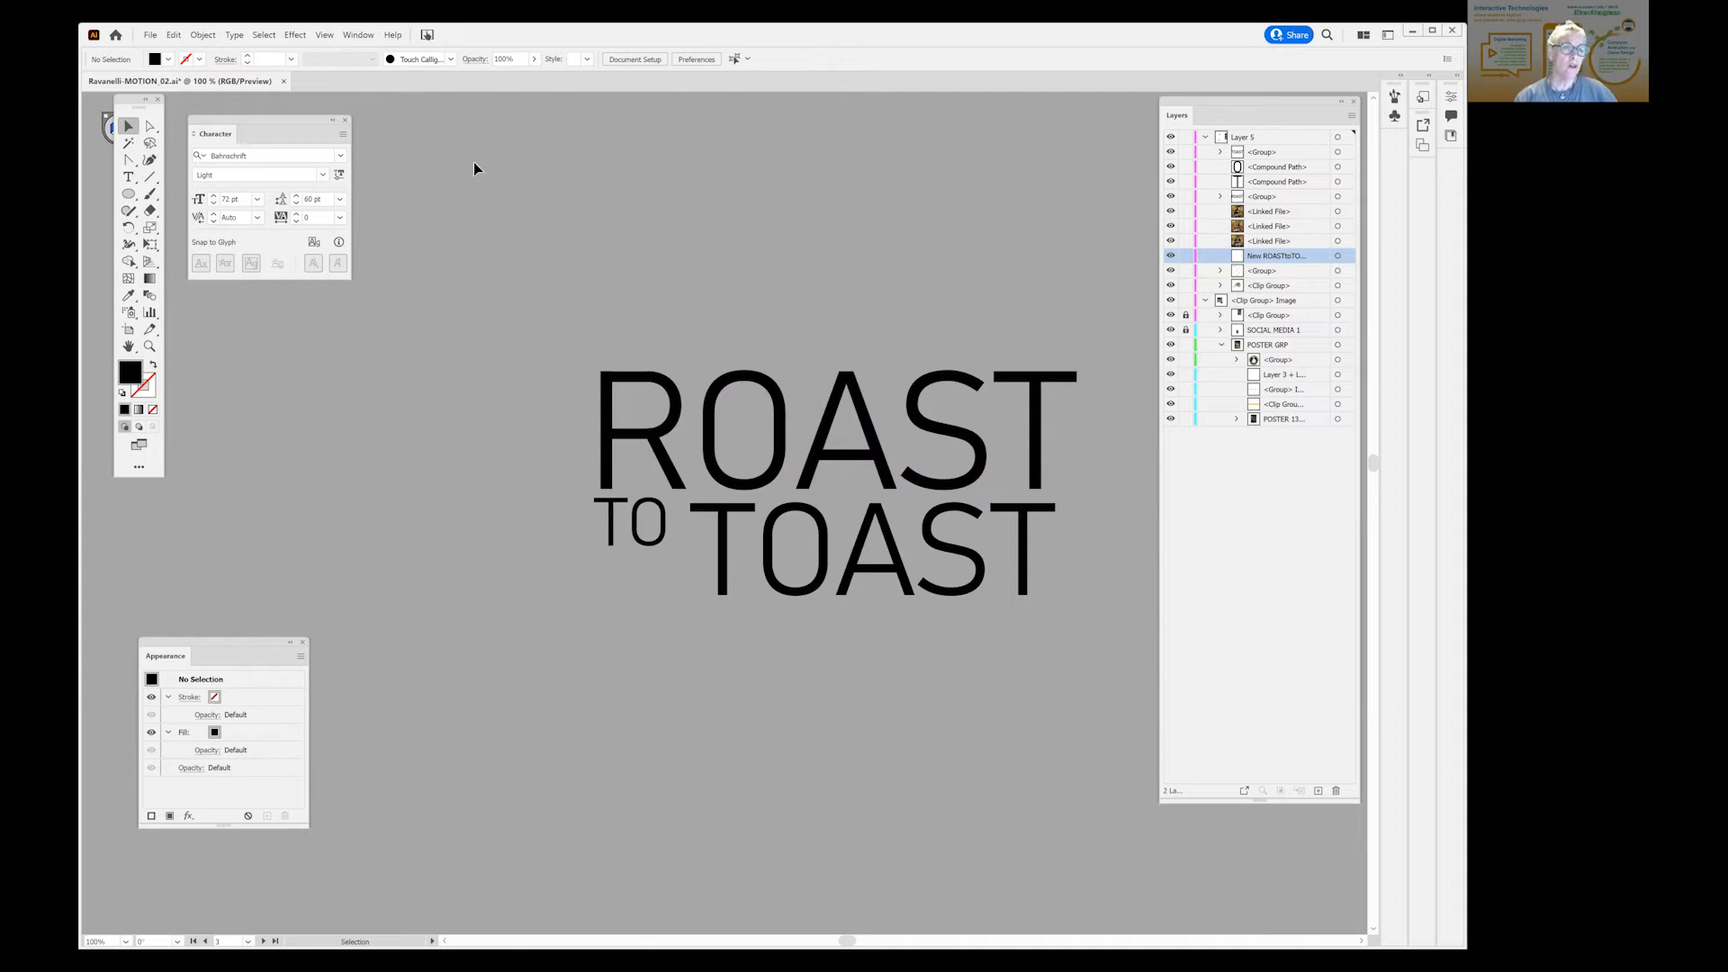
drag(257, 119, 314, 131)
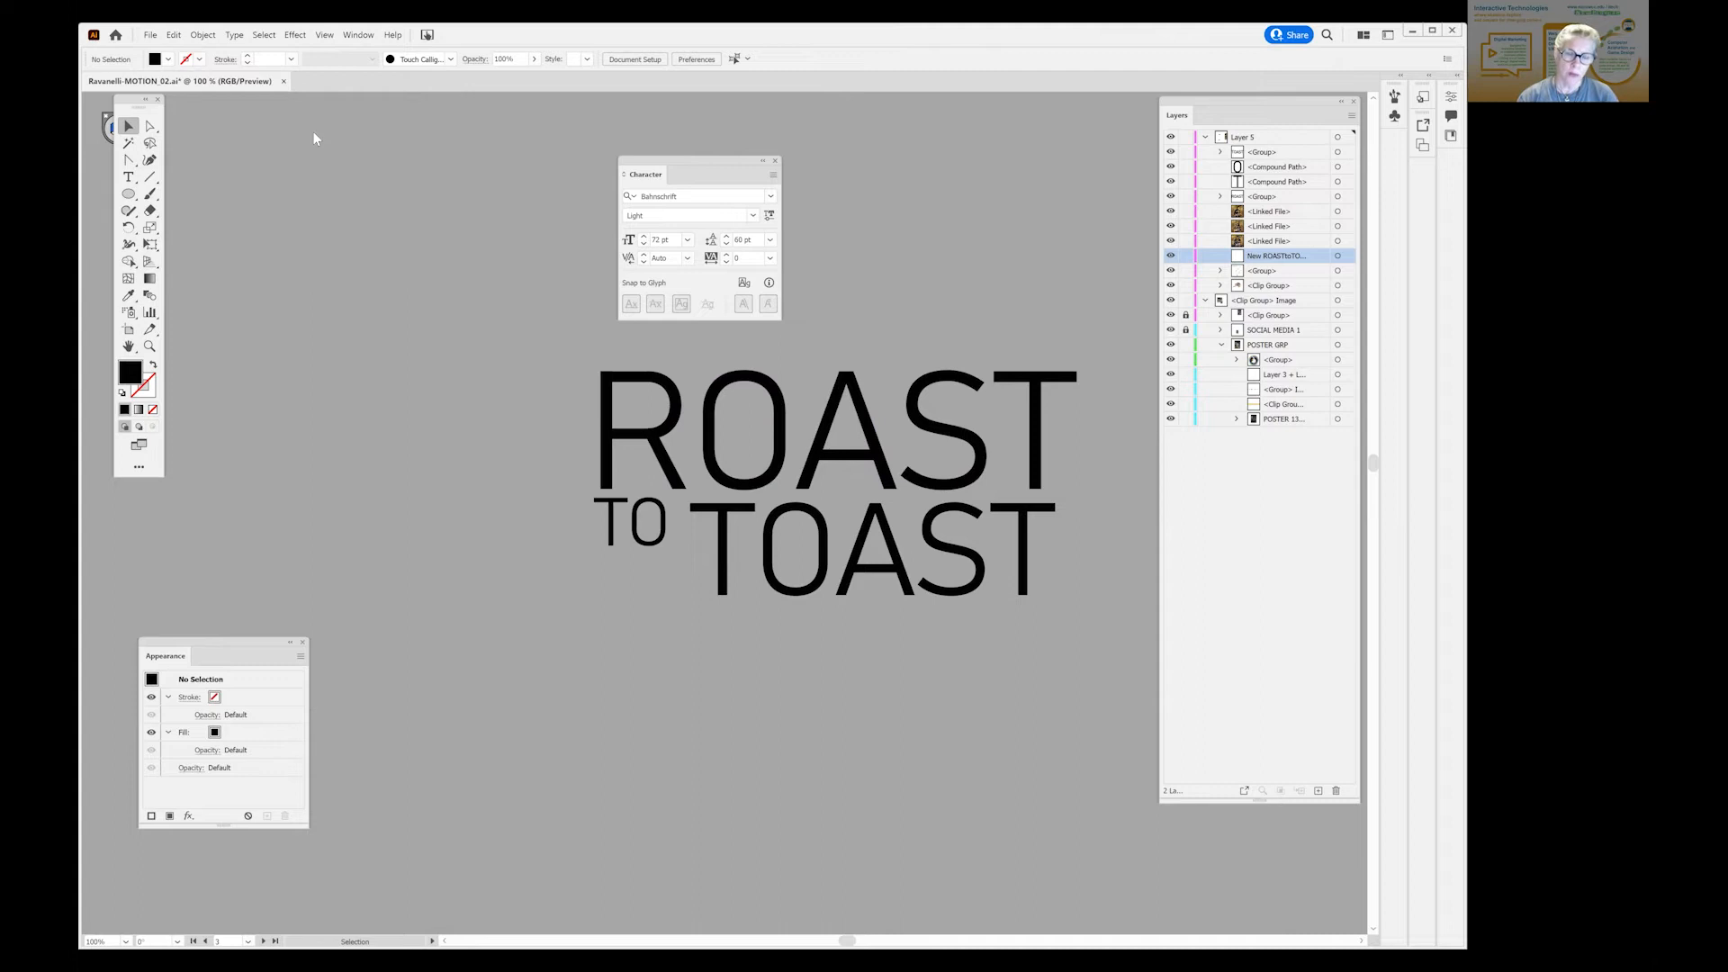
click(203, 36)
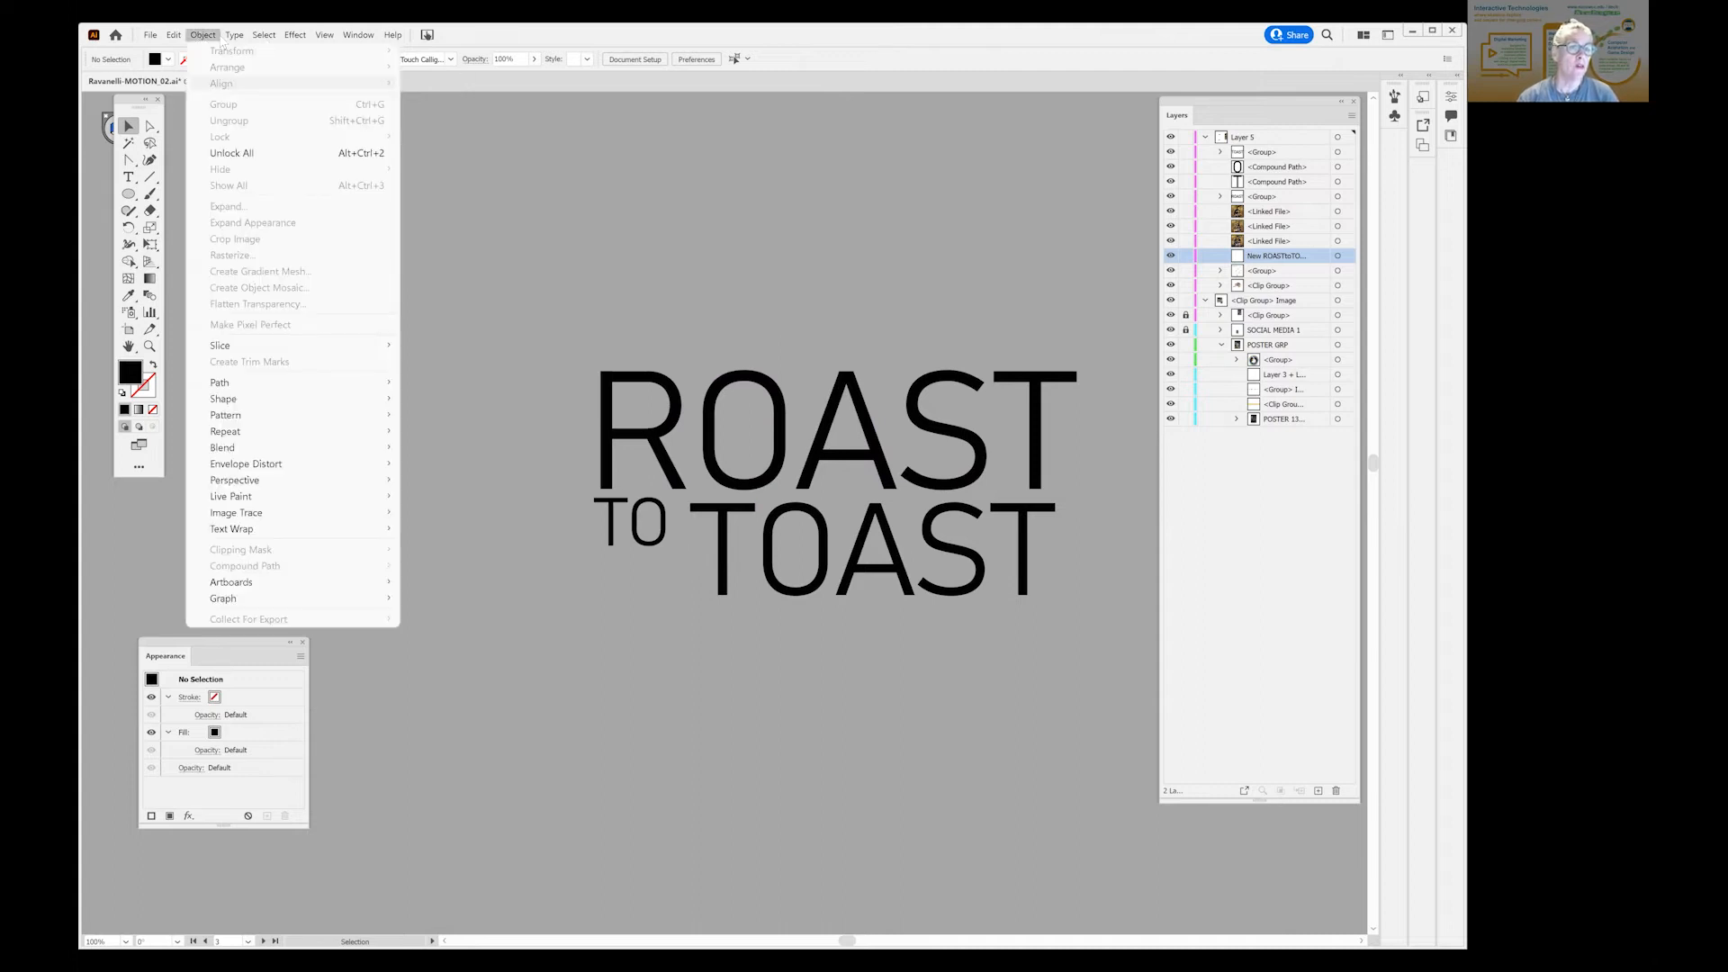
mouse_move(234, 34)
click(555, 199)
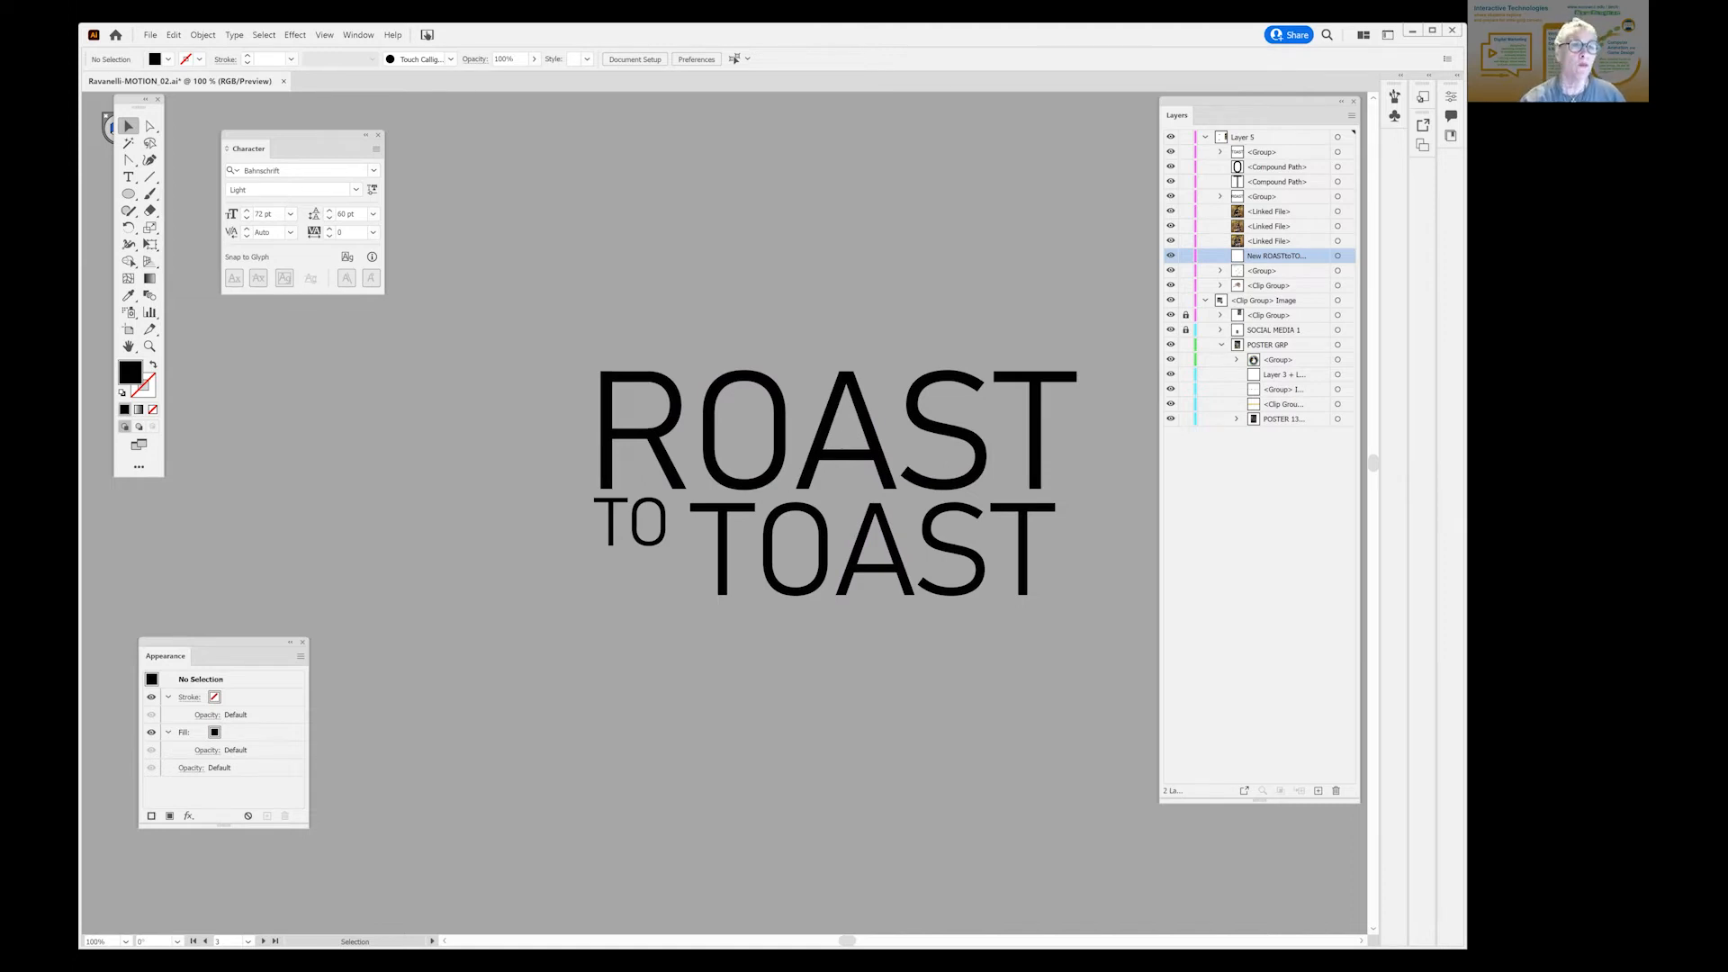
Hide the perspective grid that overlays the café artboards.
click(321, 35)
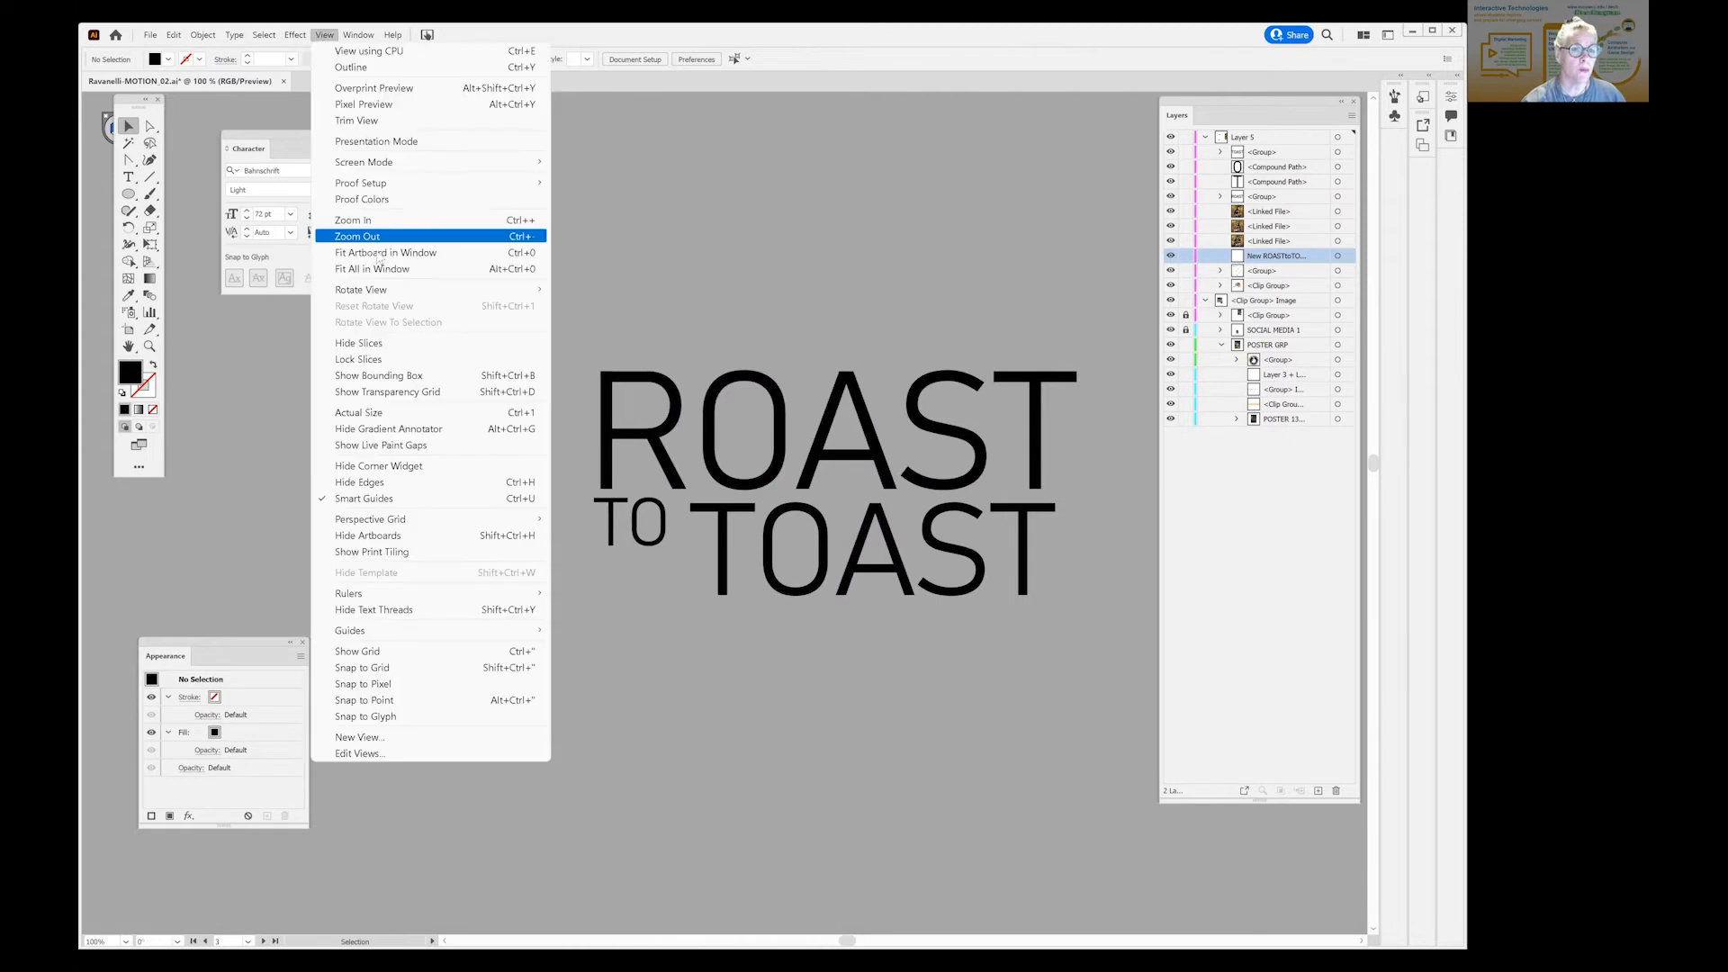
click(382, 270)
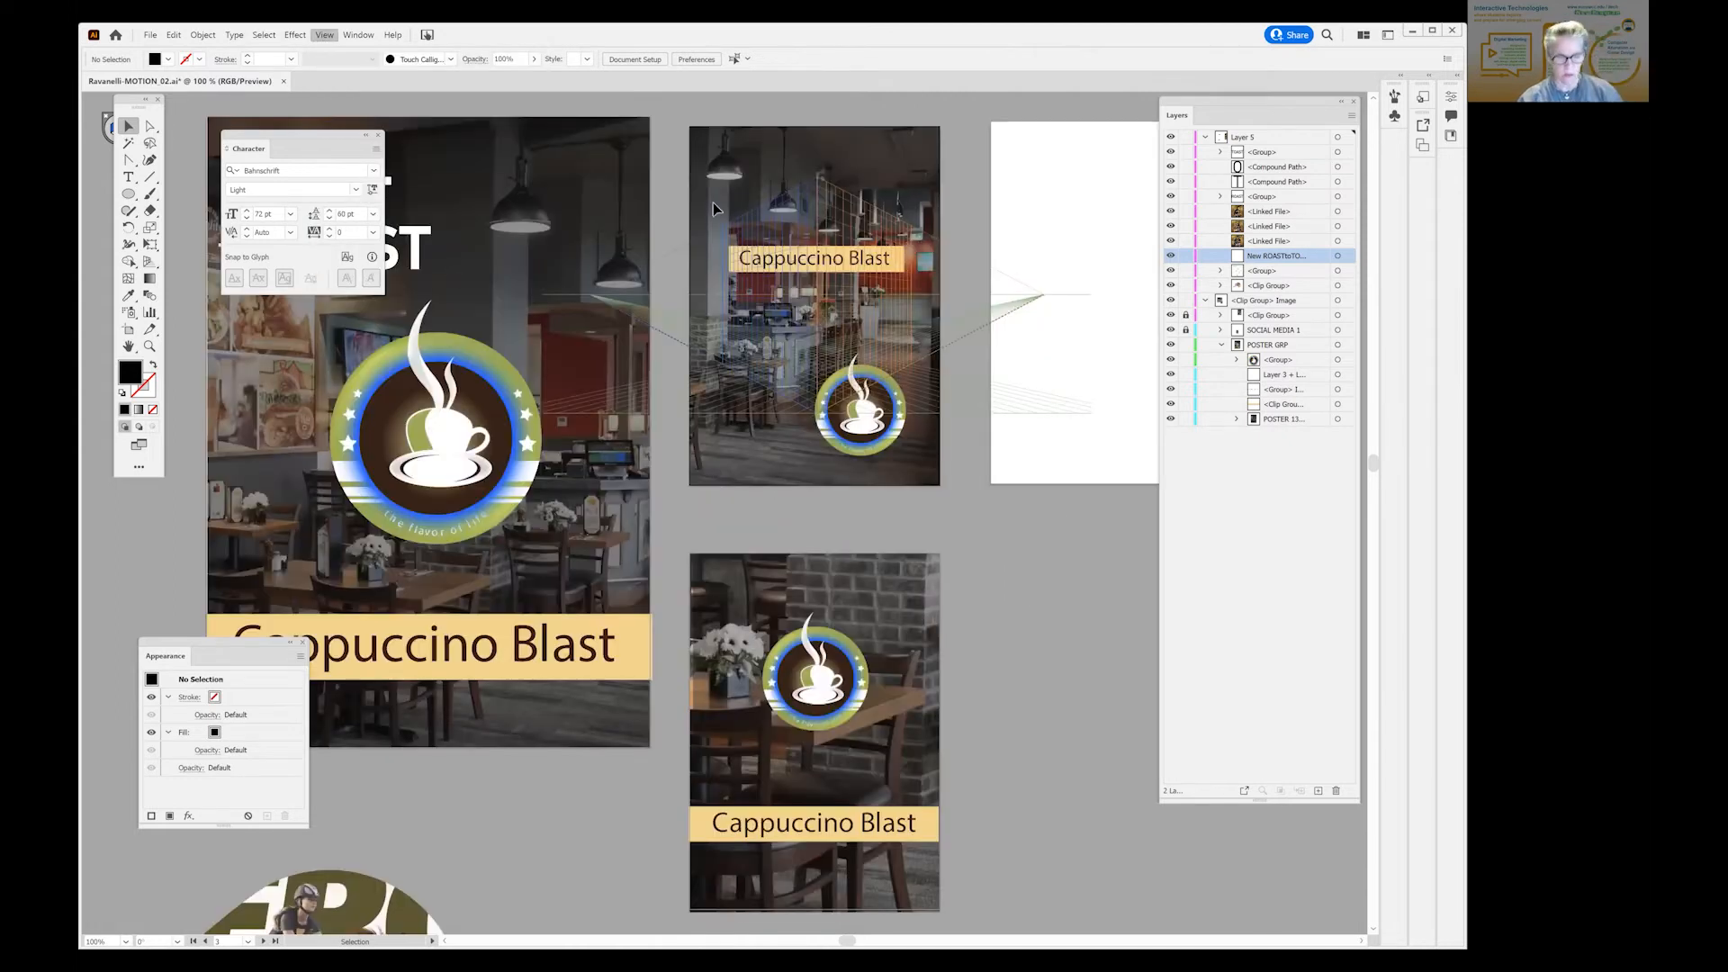
click(326, 35)
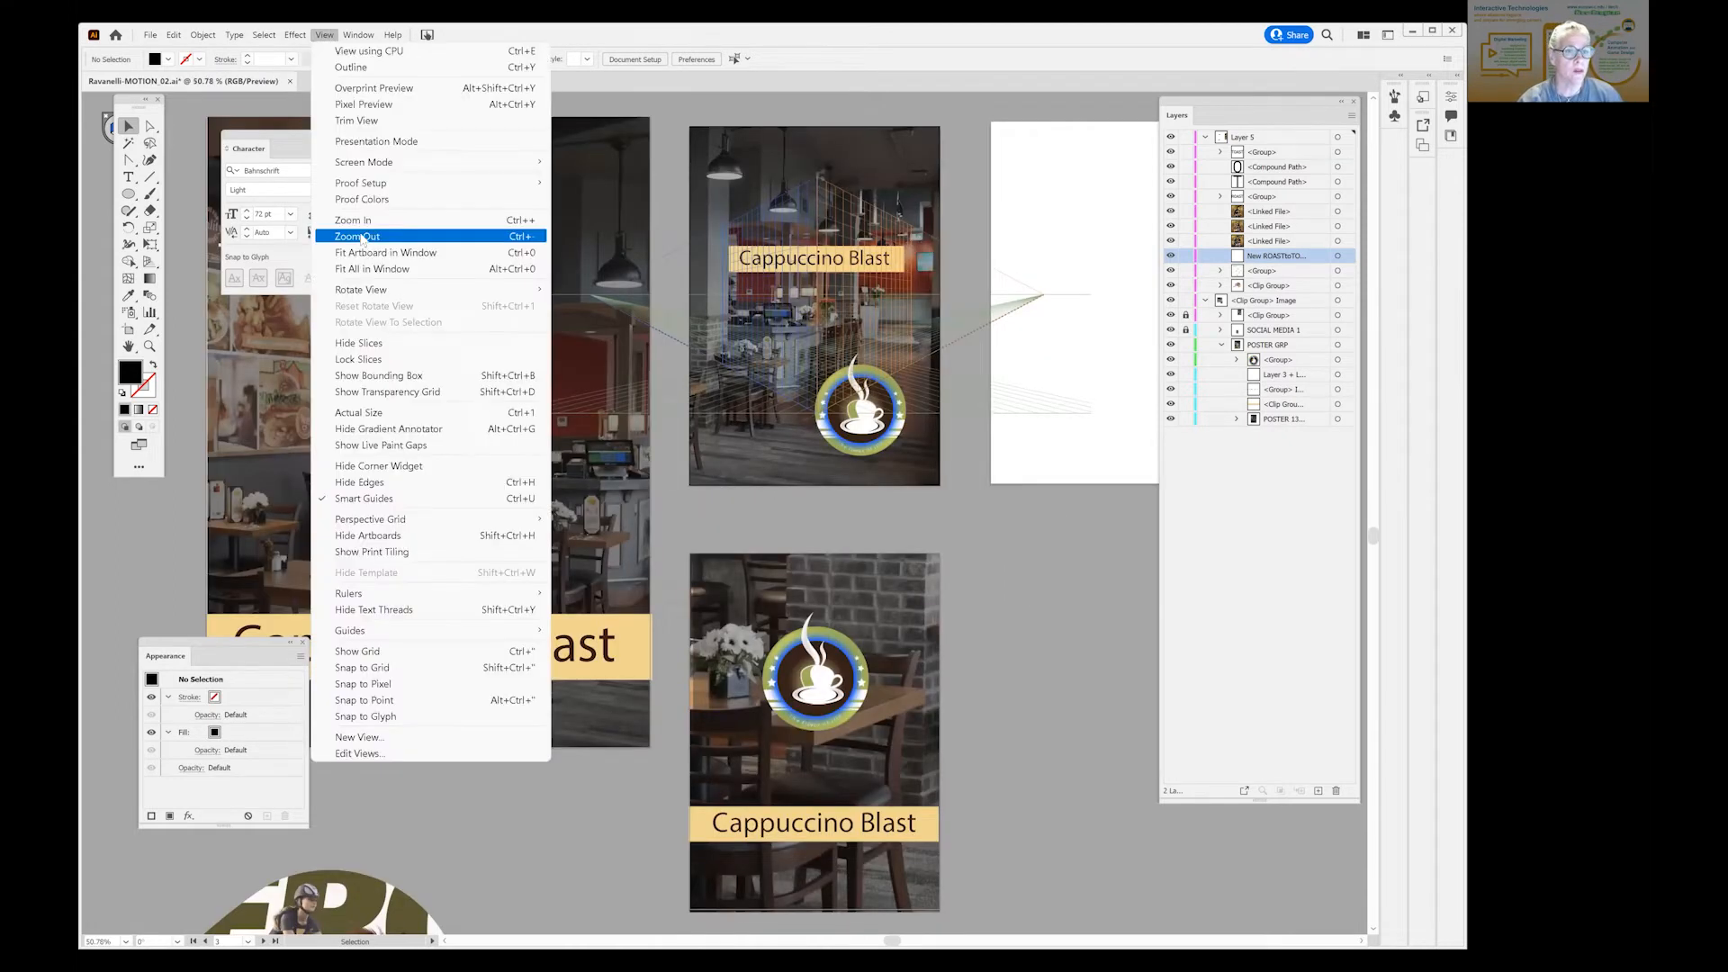
click(378, 220)
drag(736, 497, 720, 575)
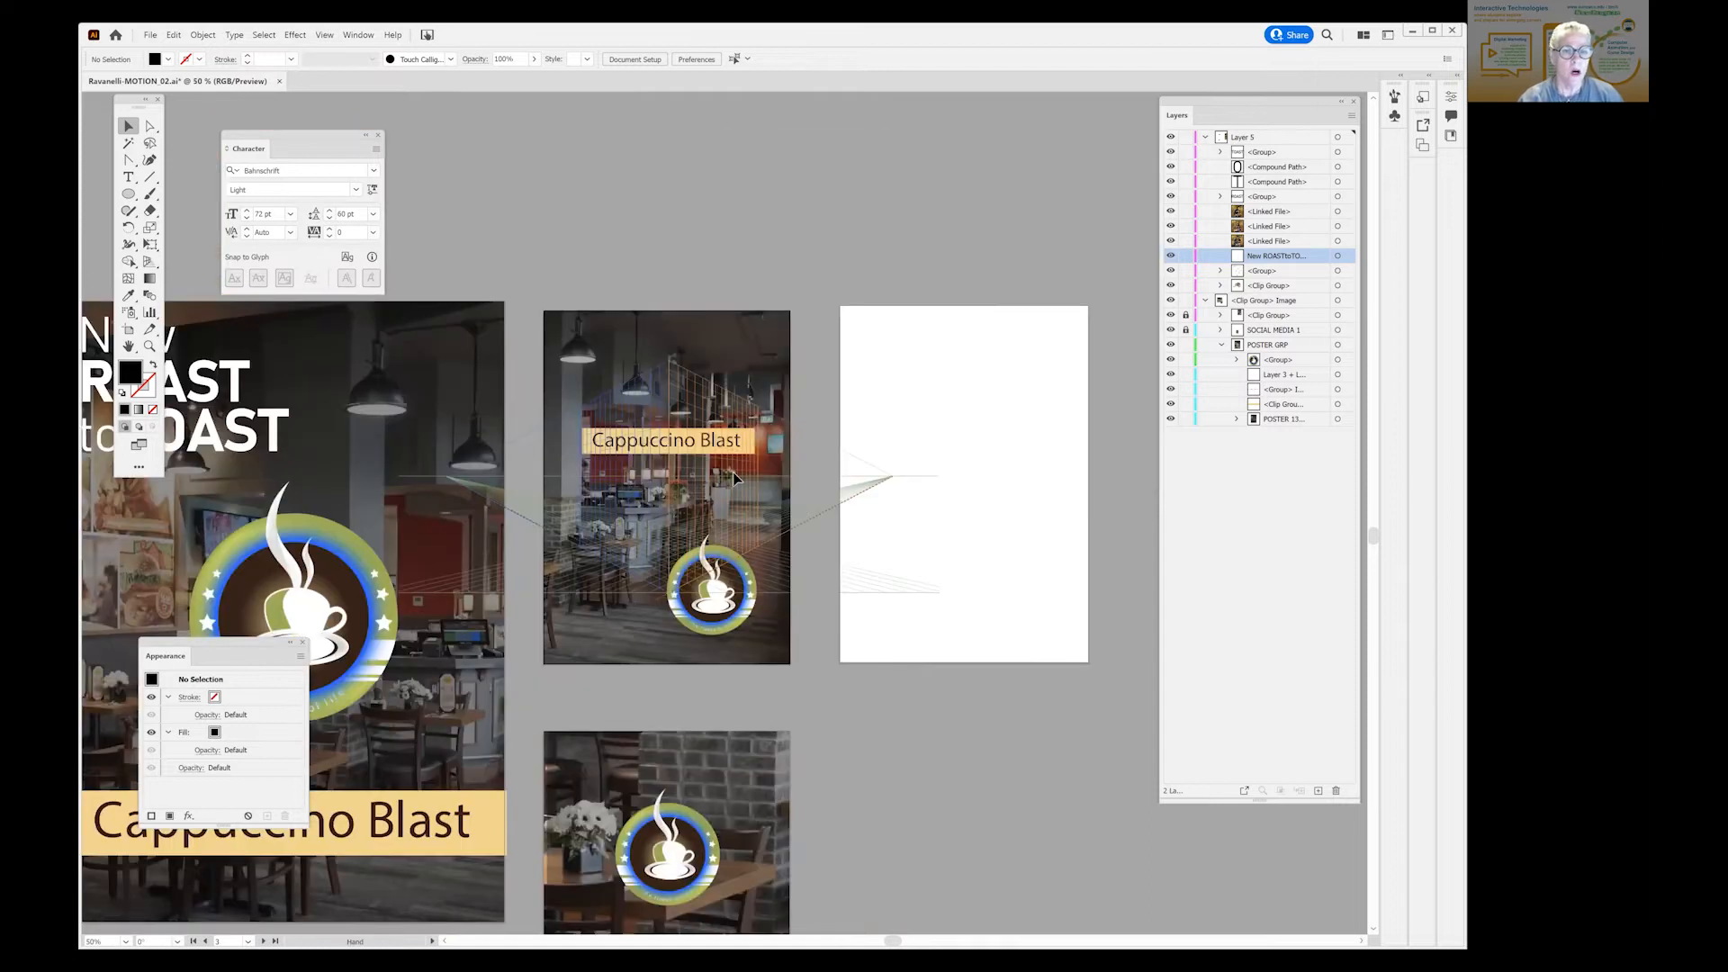
drag(97, 369, 151, 314)
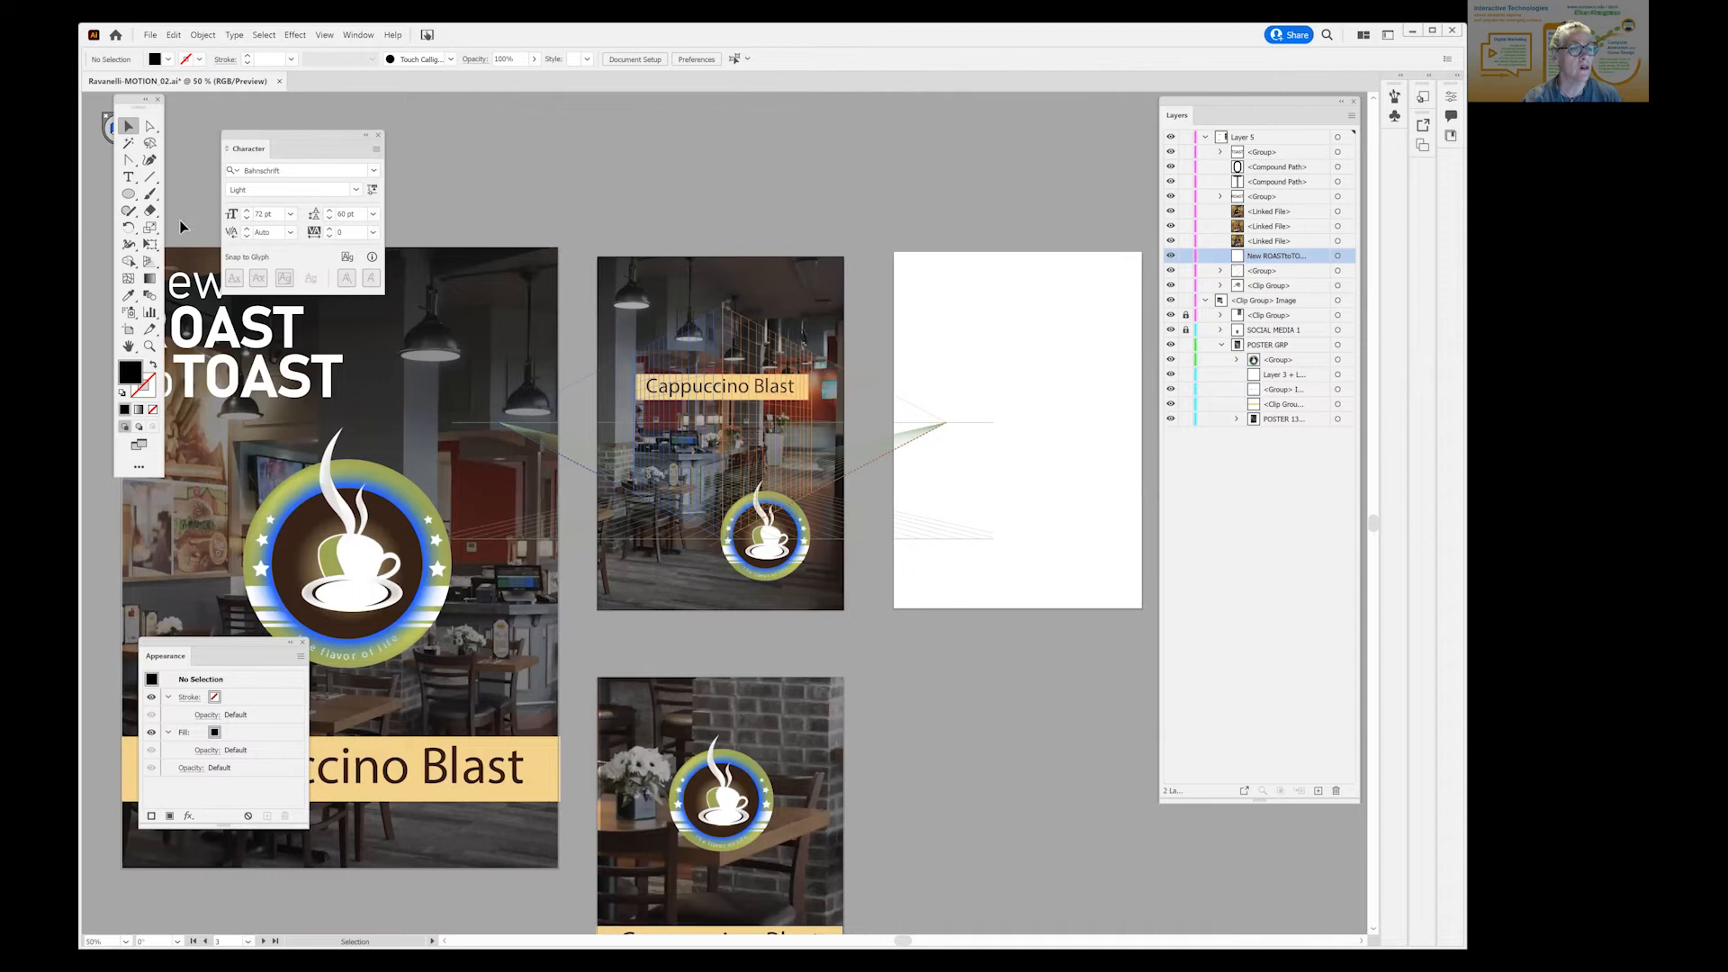
click(325, 35)
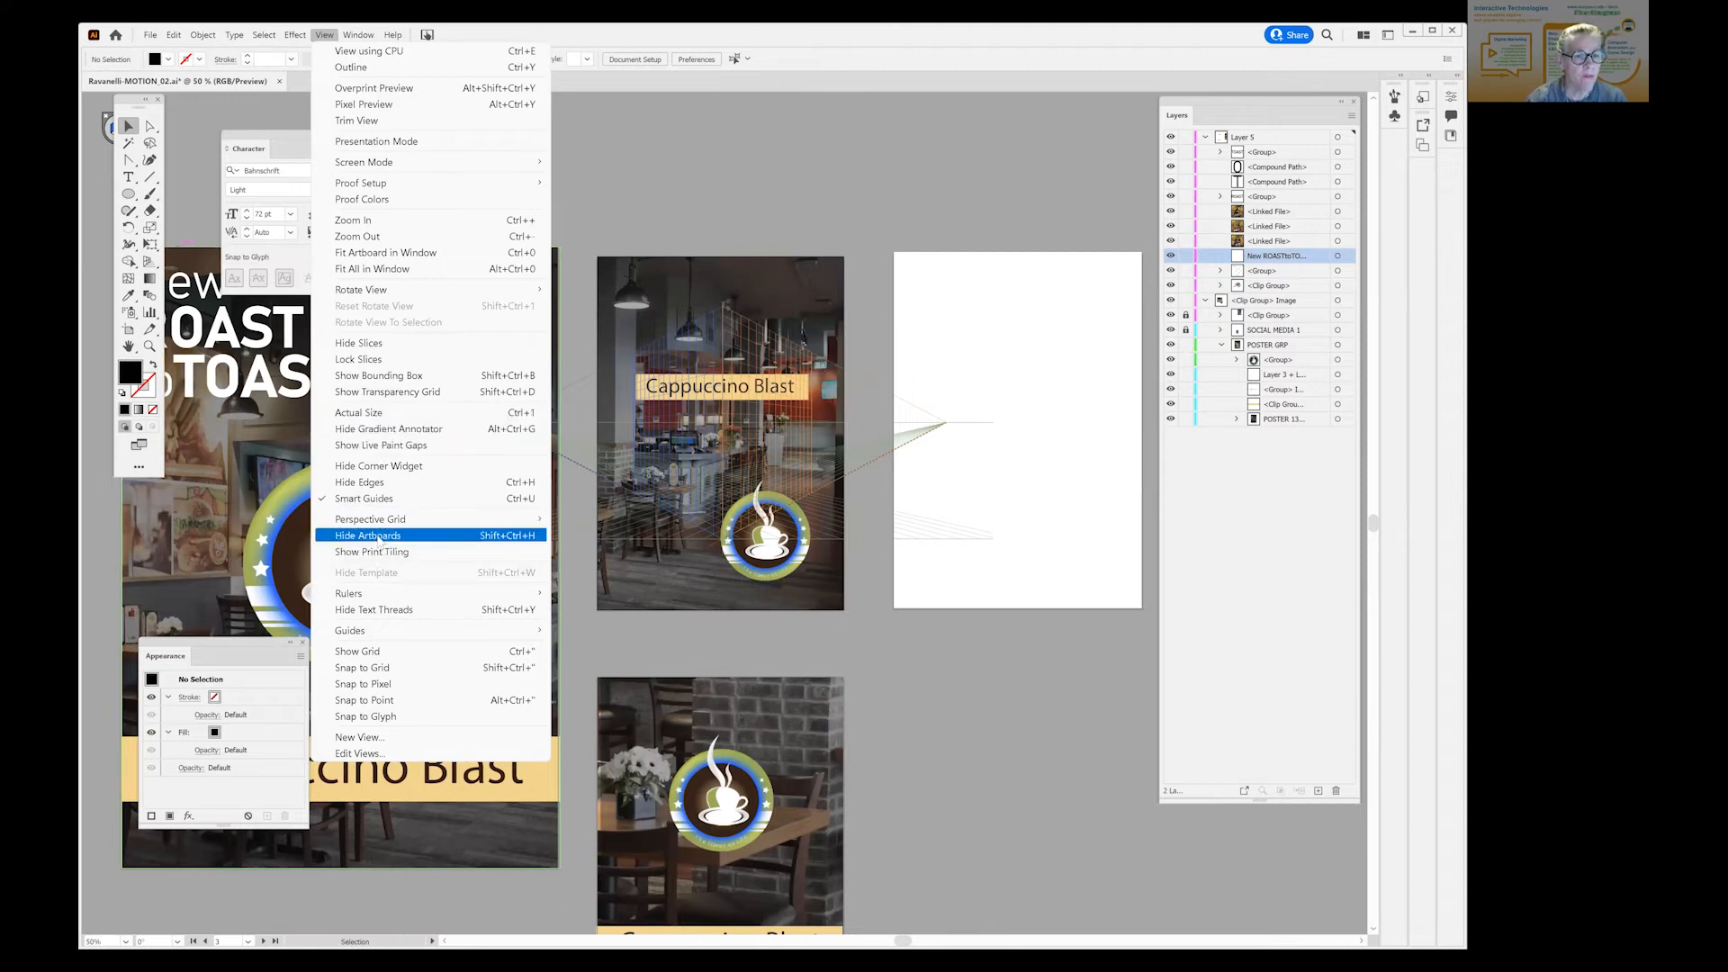
mouse_move(383, 522)
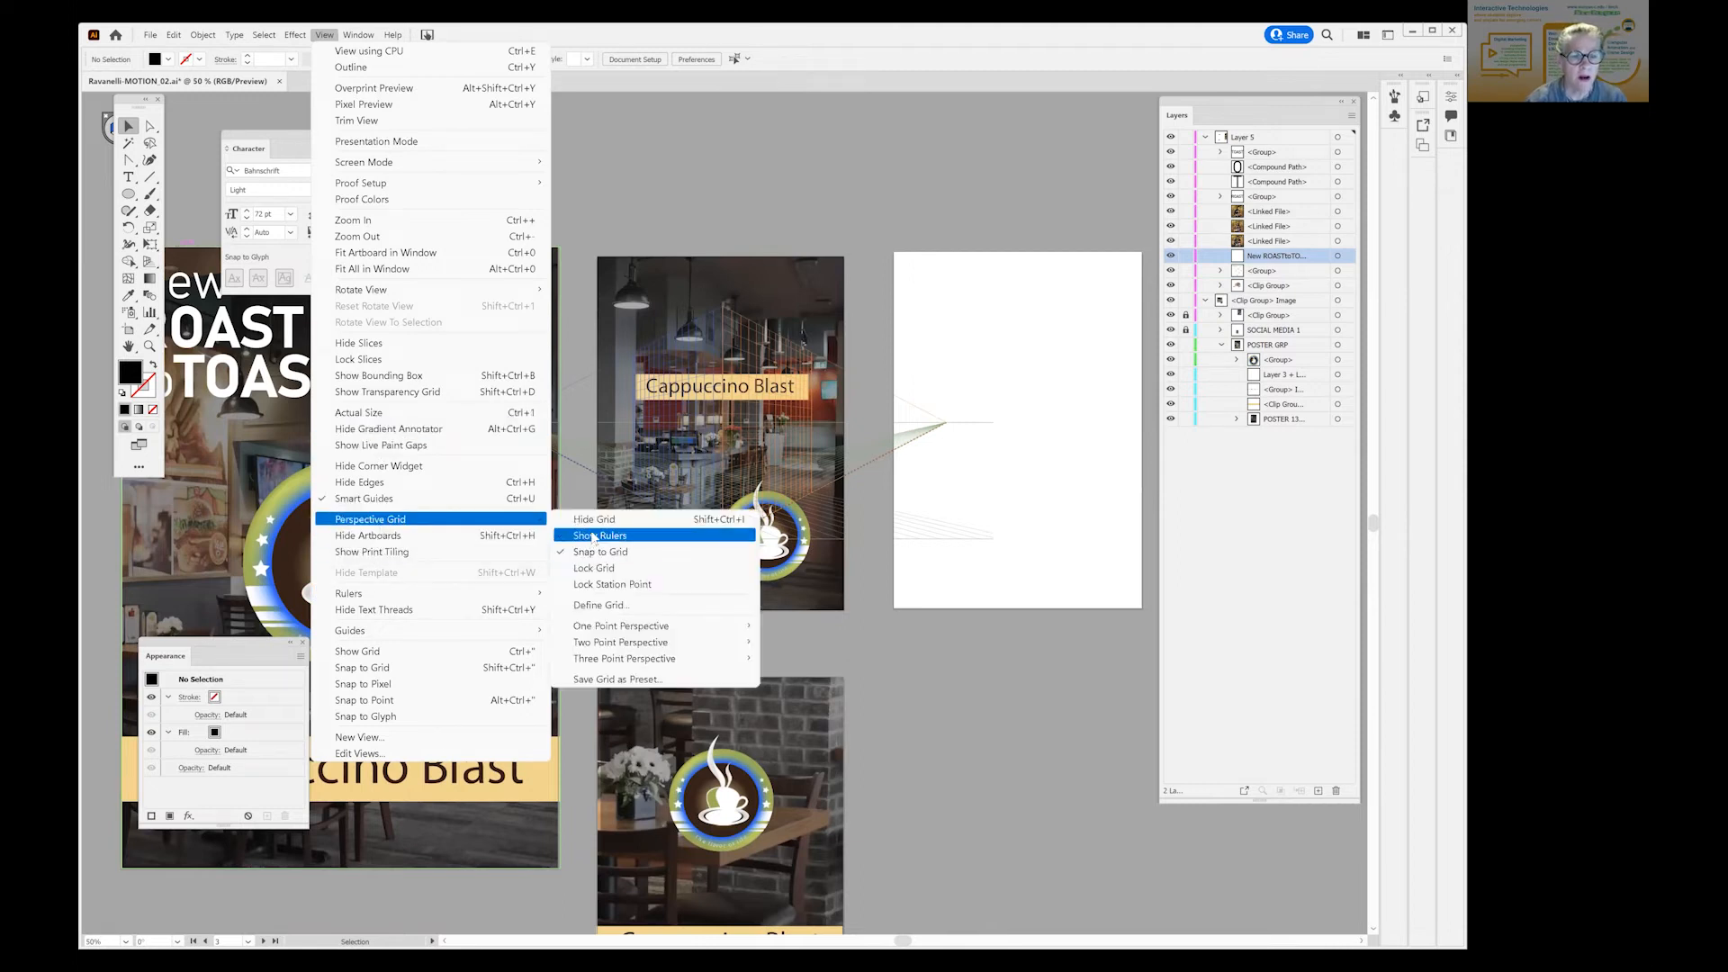
click(594, 520)
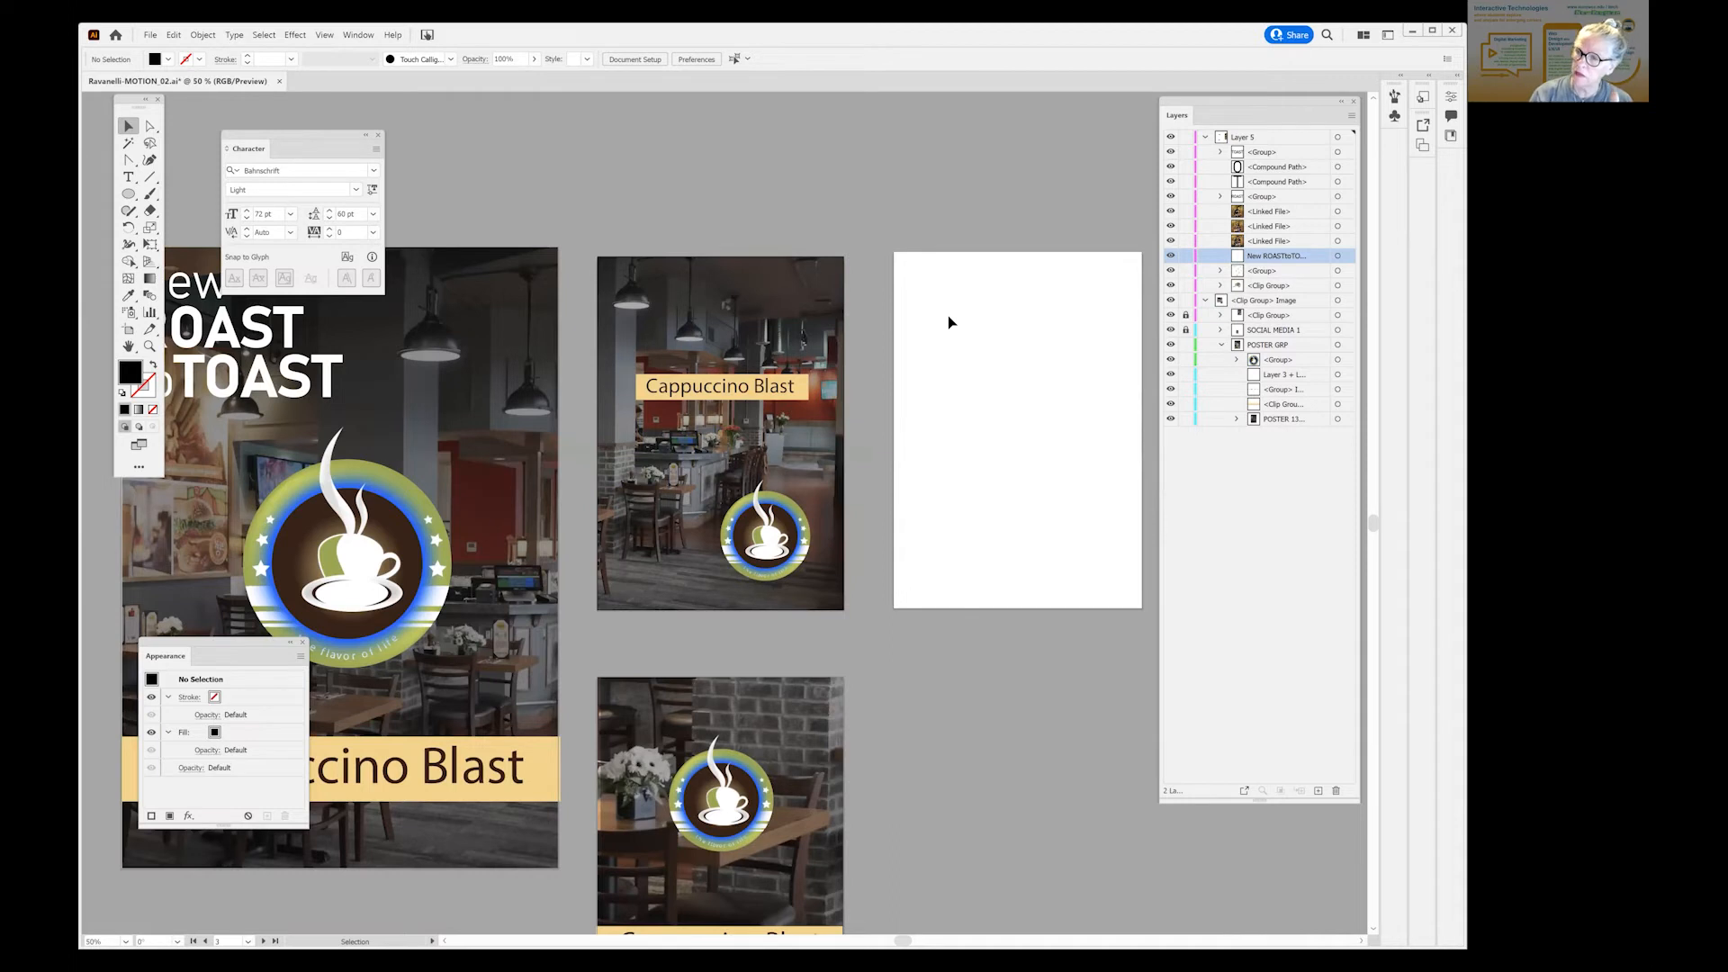
click(323, 36)
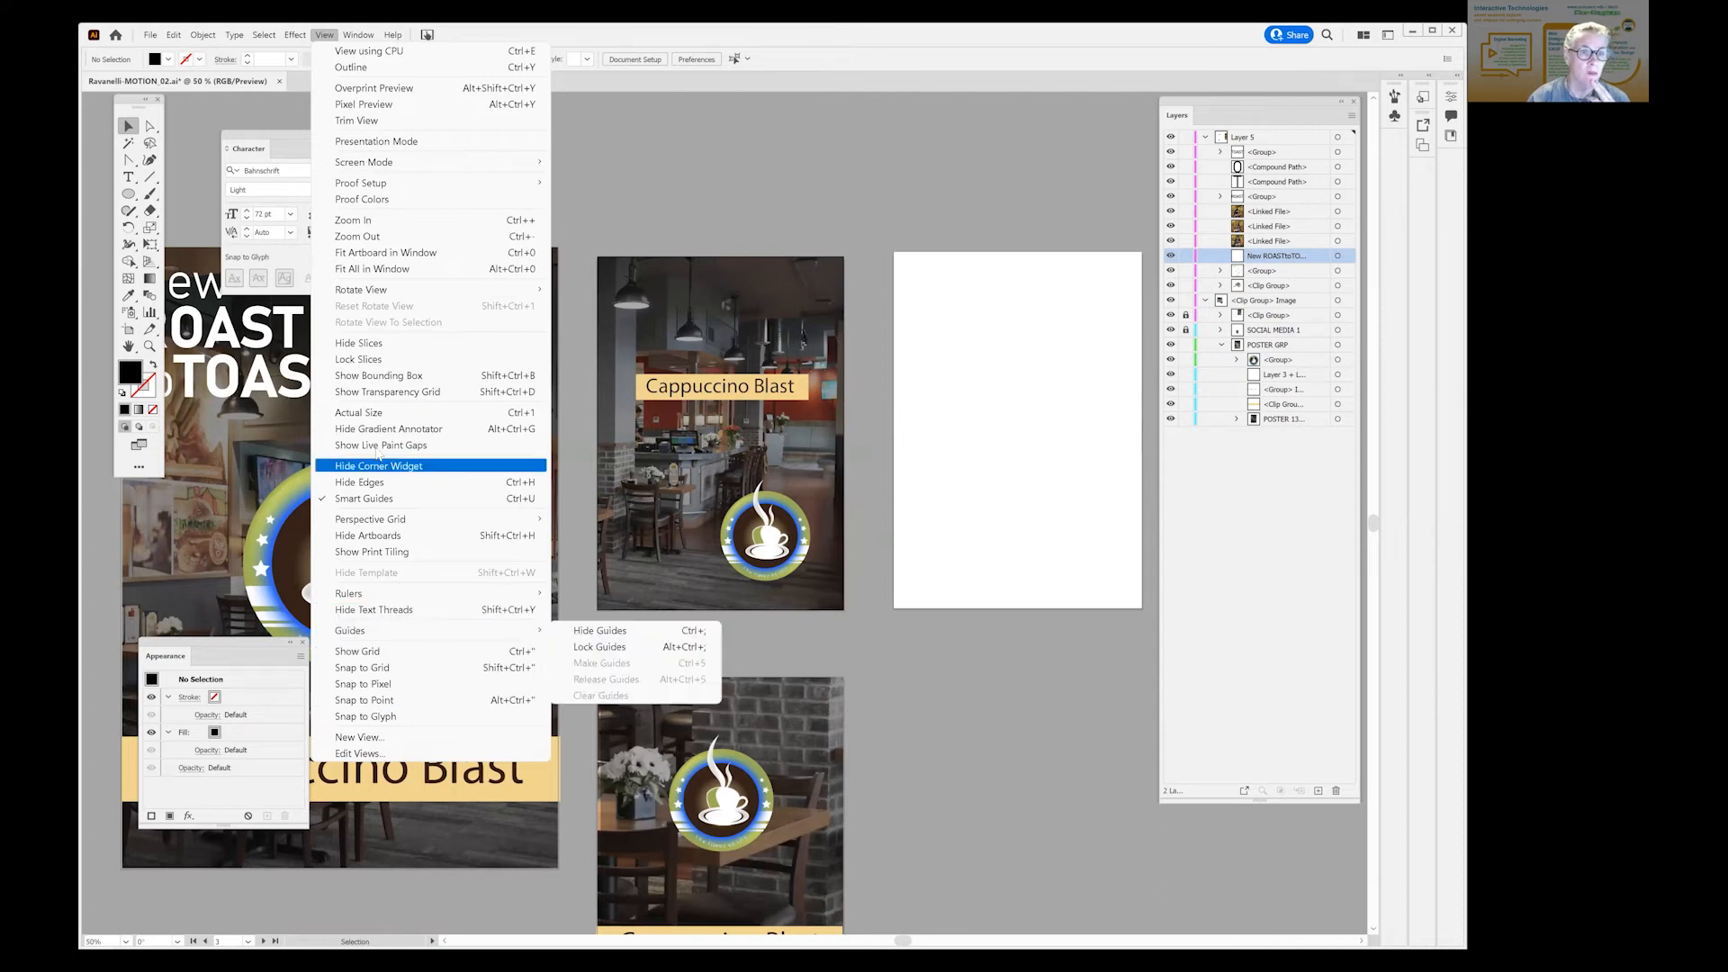
click(640, 162)
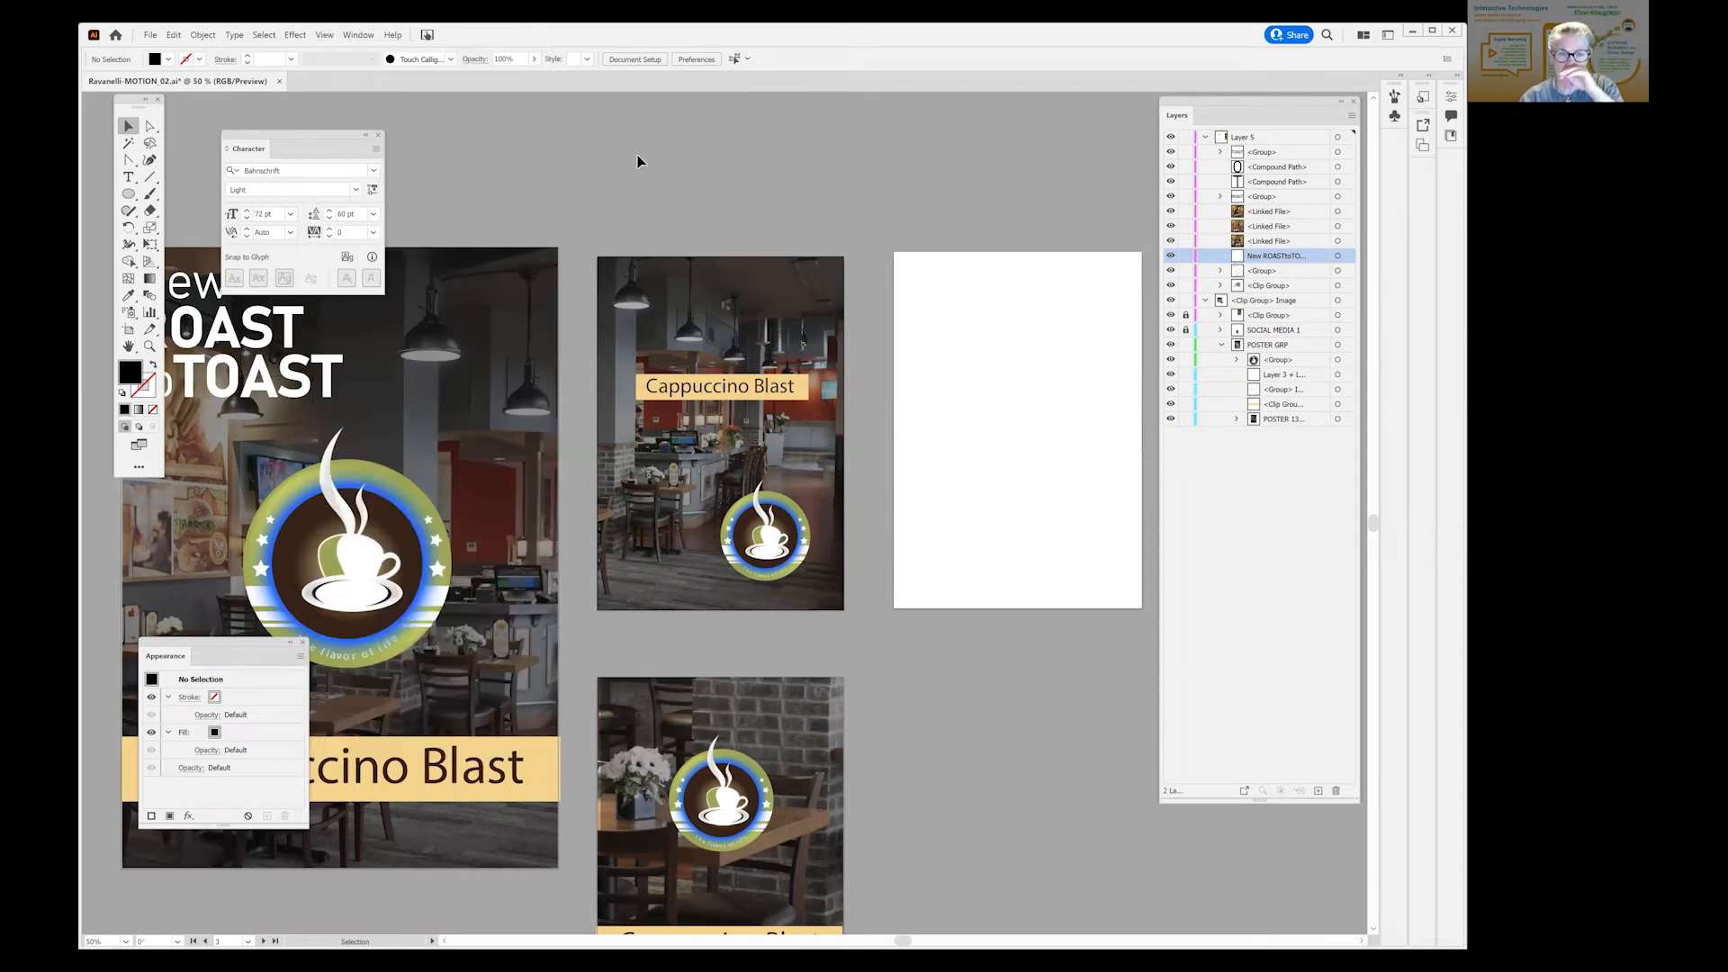
Clear the Character panel off the large poster's title, preview a lighter Bahnschrift style on ROAST, cancel it and deselect the text.
drag(846, 606, 954, 226)
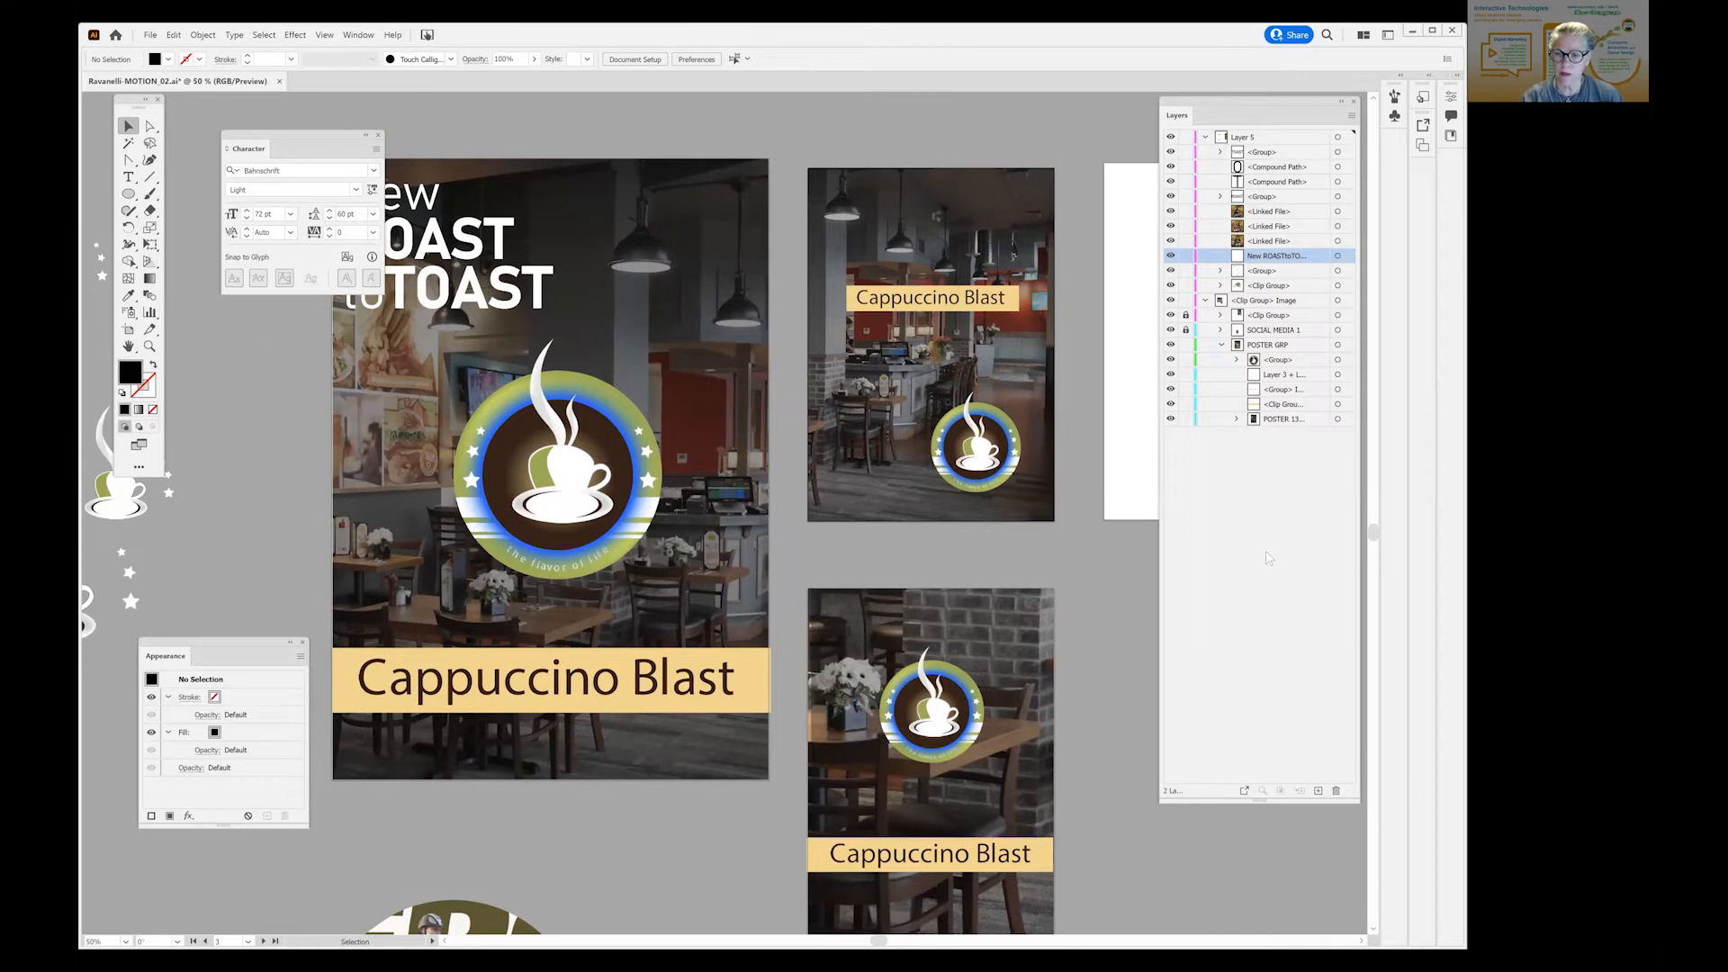
drag(350, 134, 1265, 553)
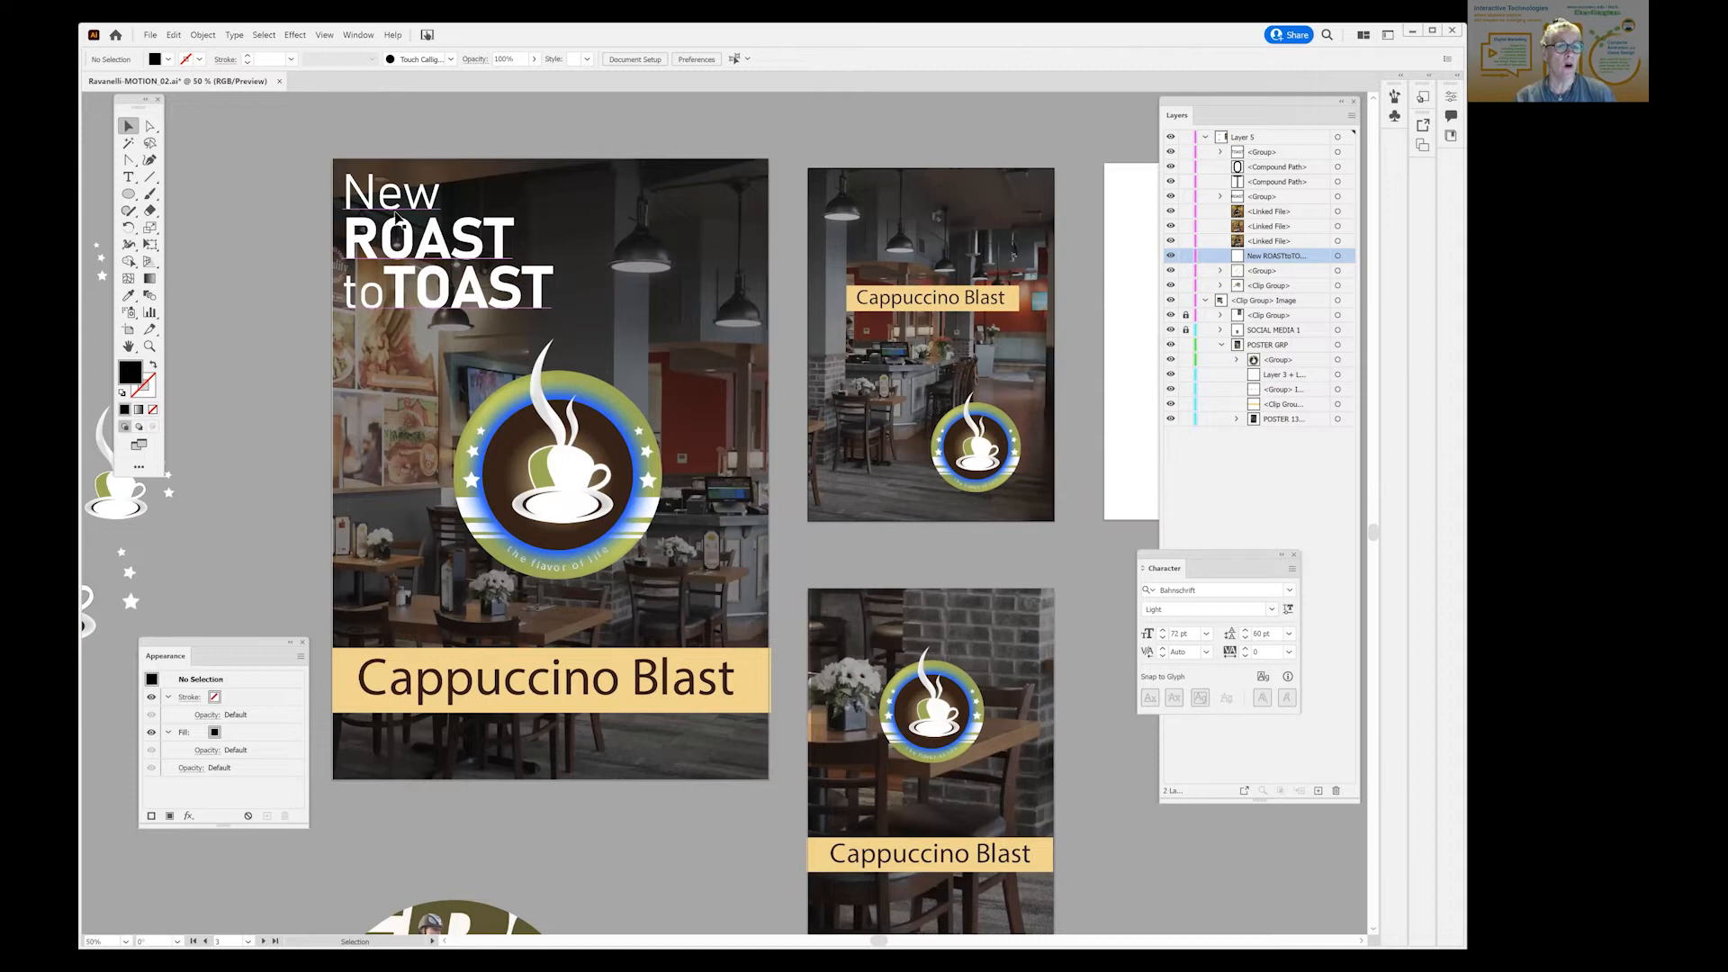
key(t)
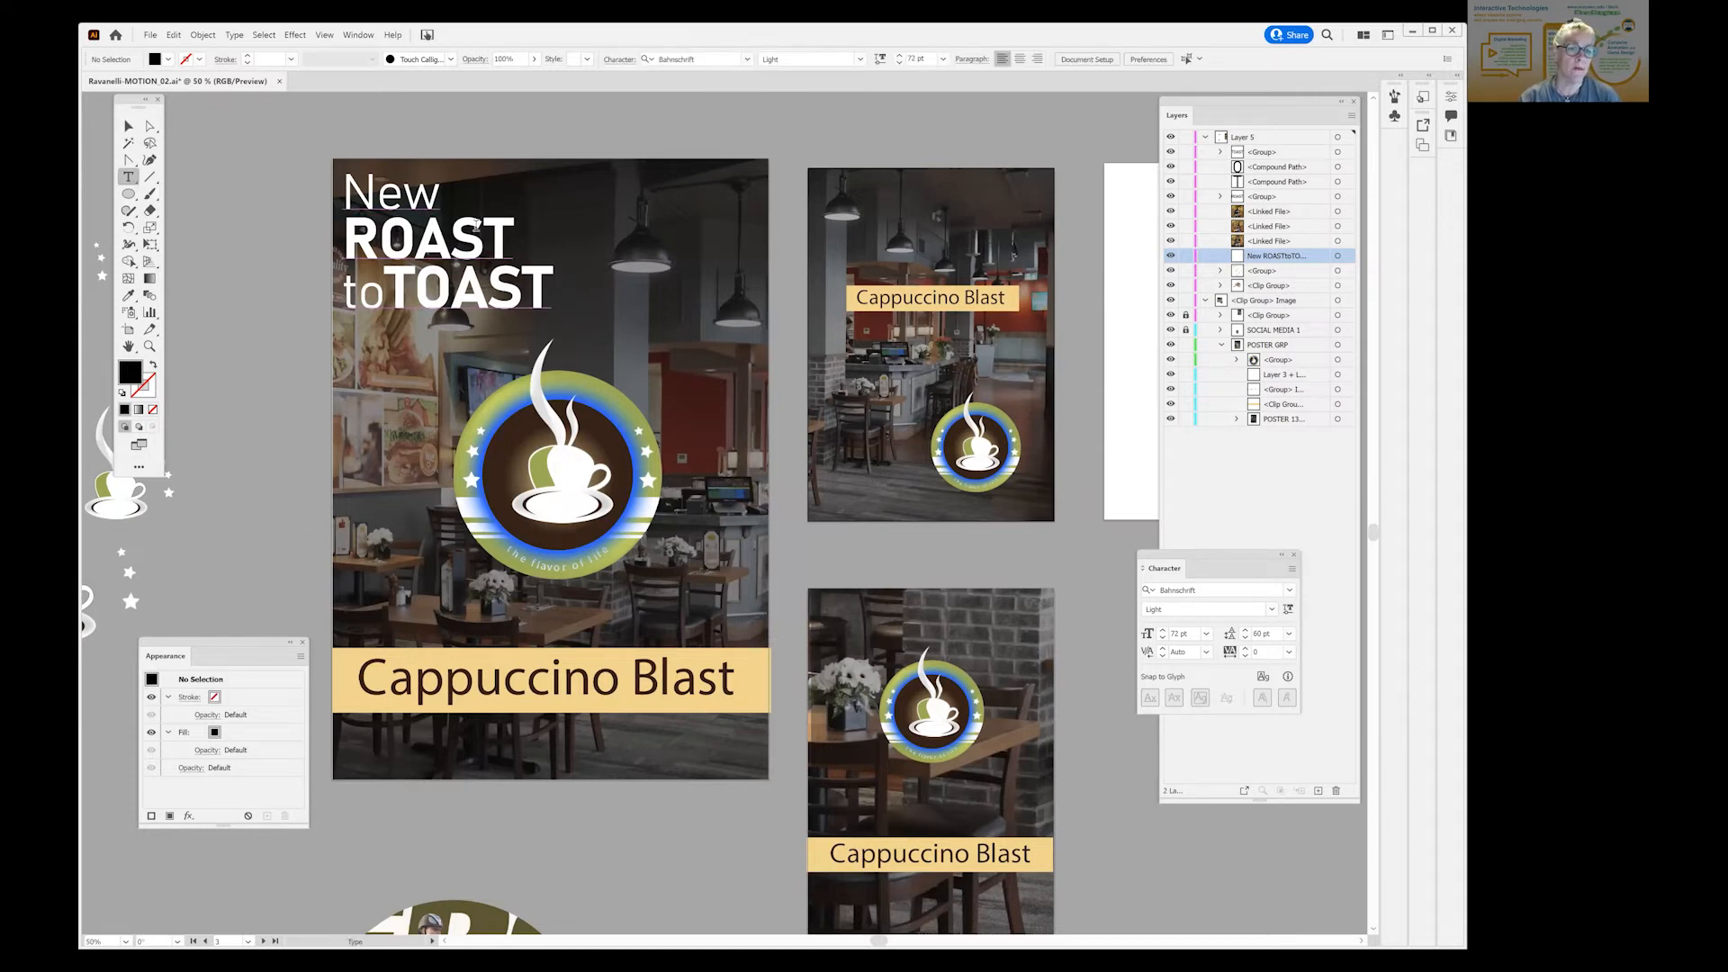
drag(477, 227, 344, 236)
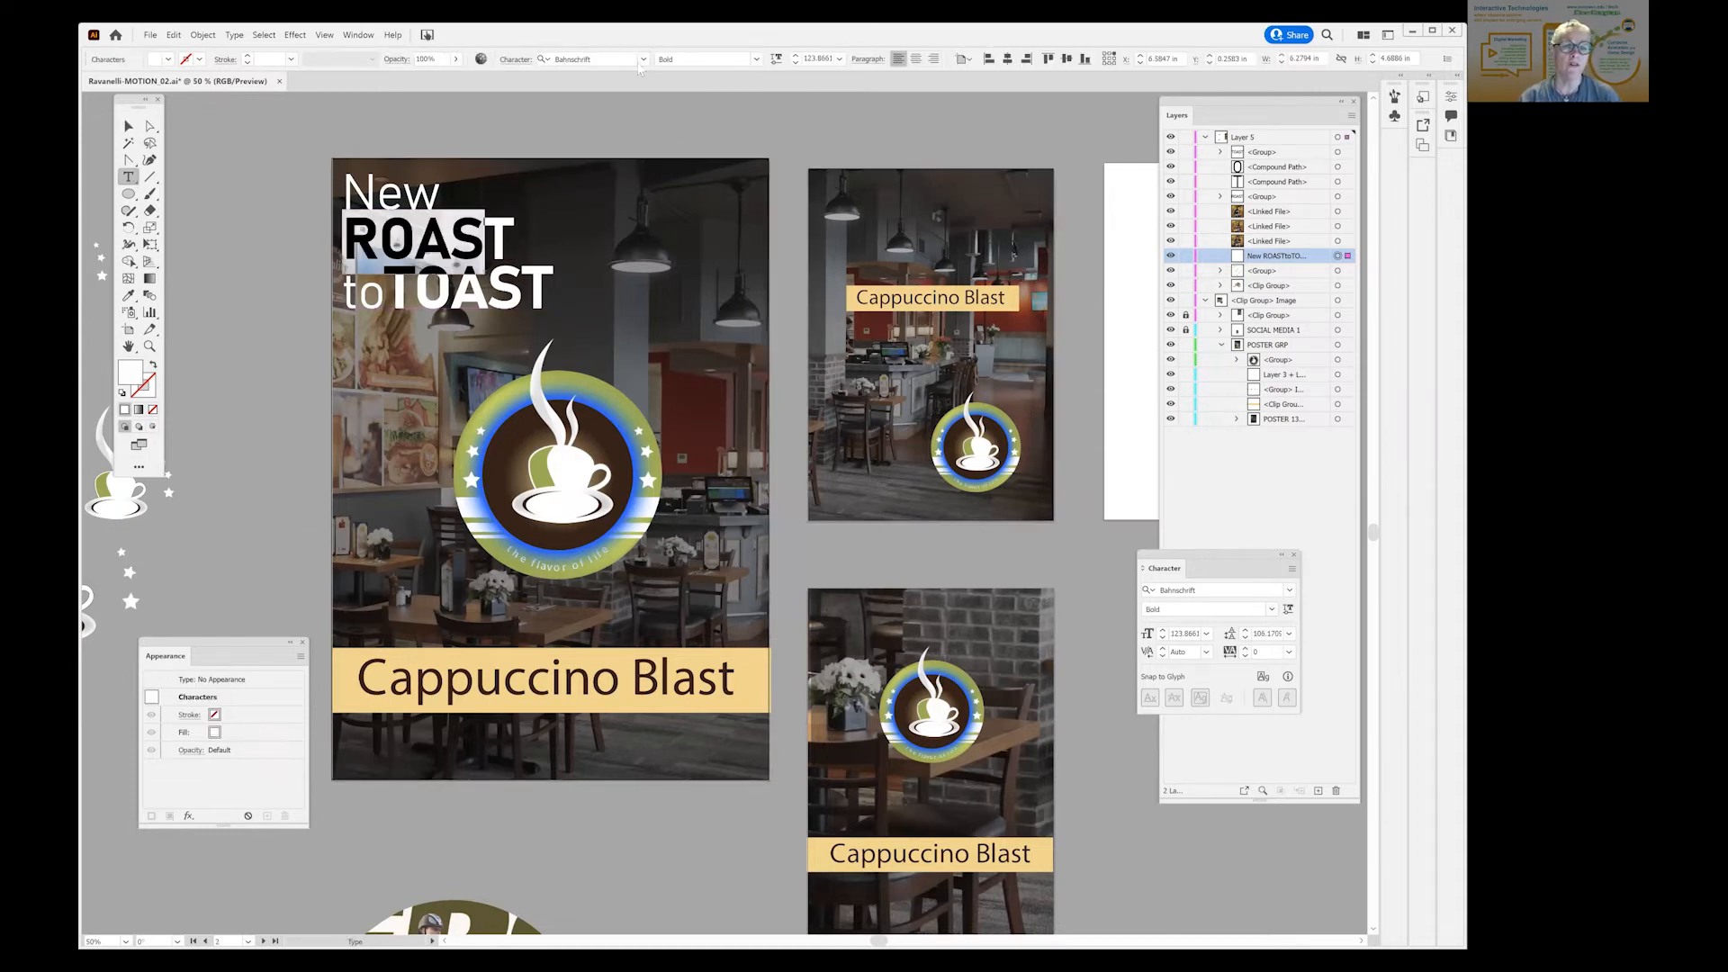
click(756, 59)
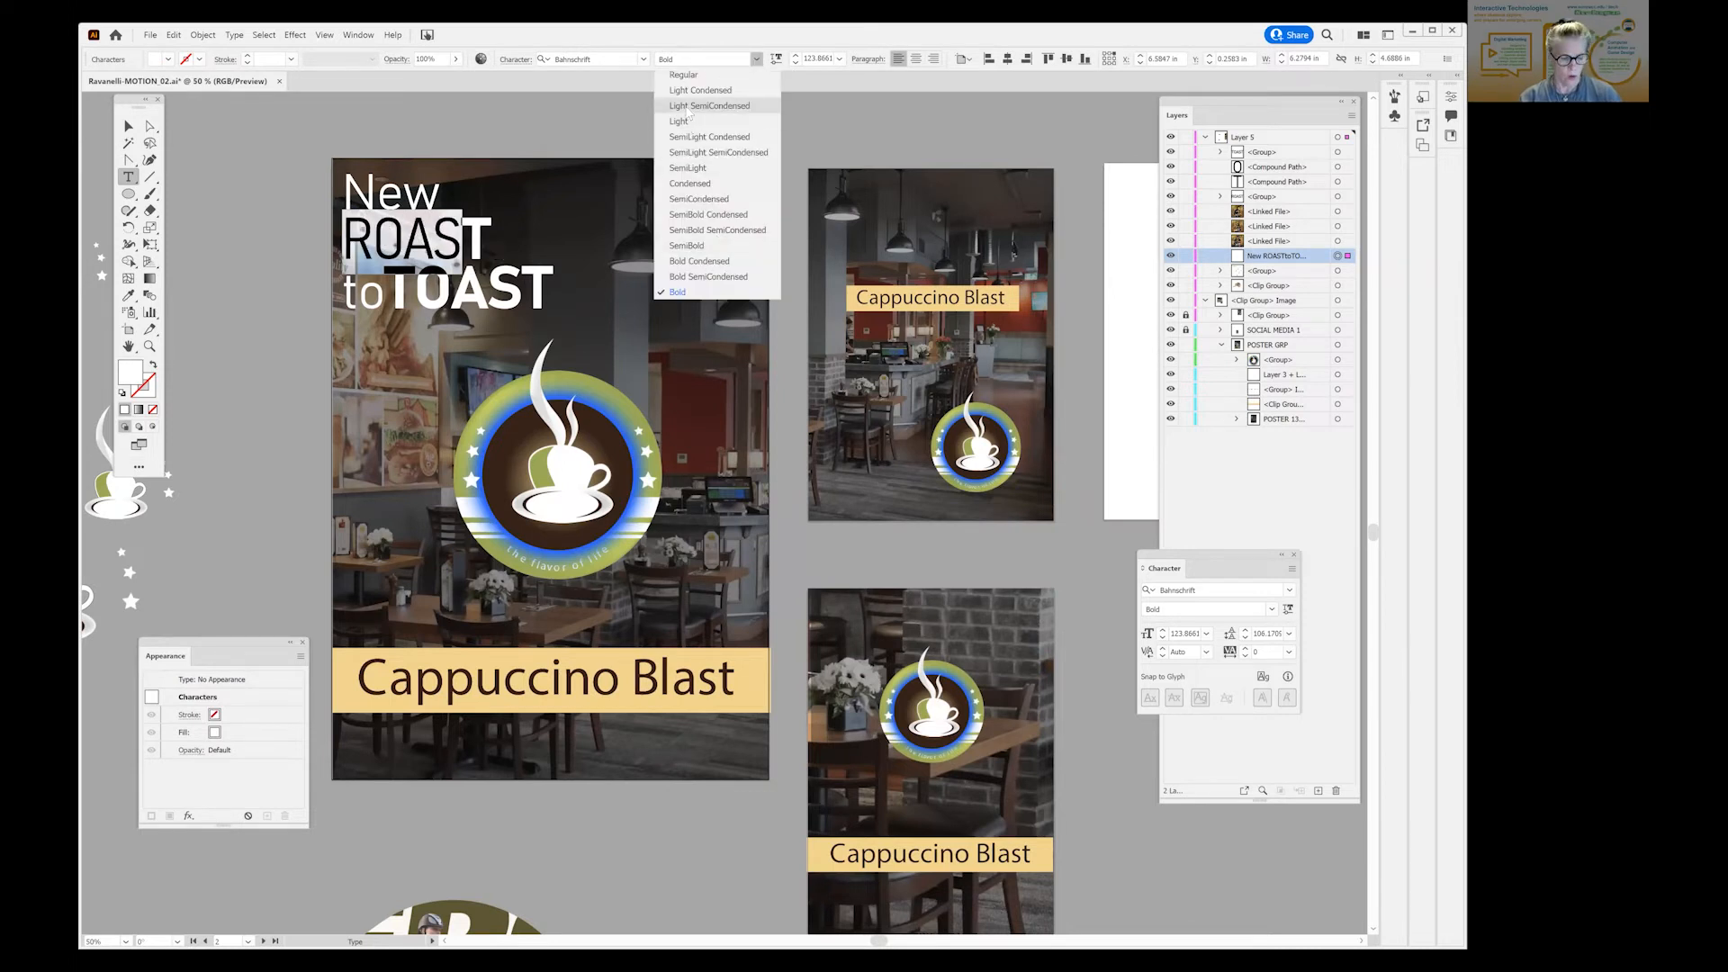
key(Escape)
key(Escape)
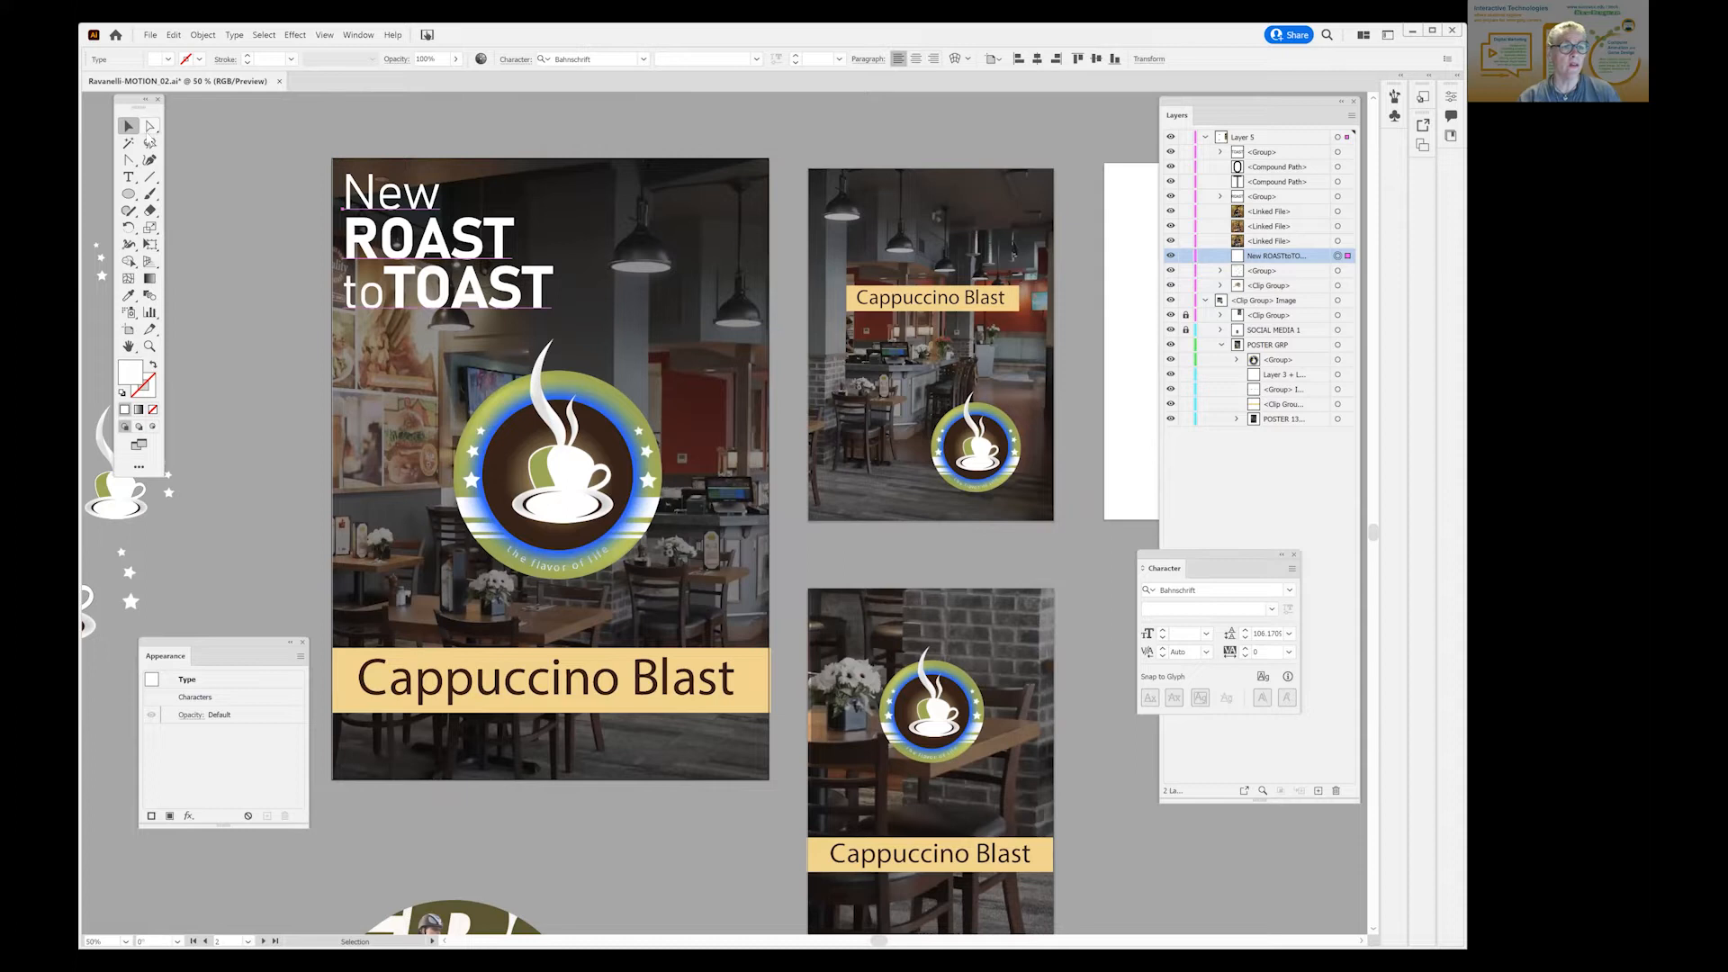
click(376, 117)
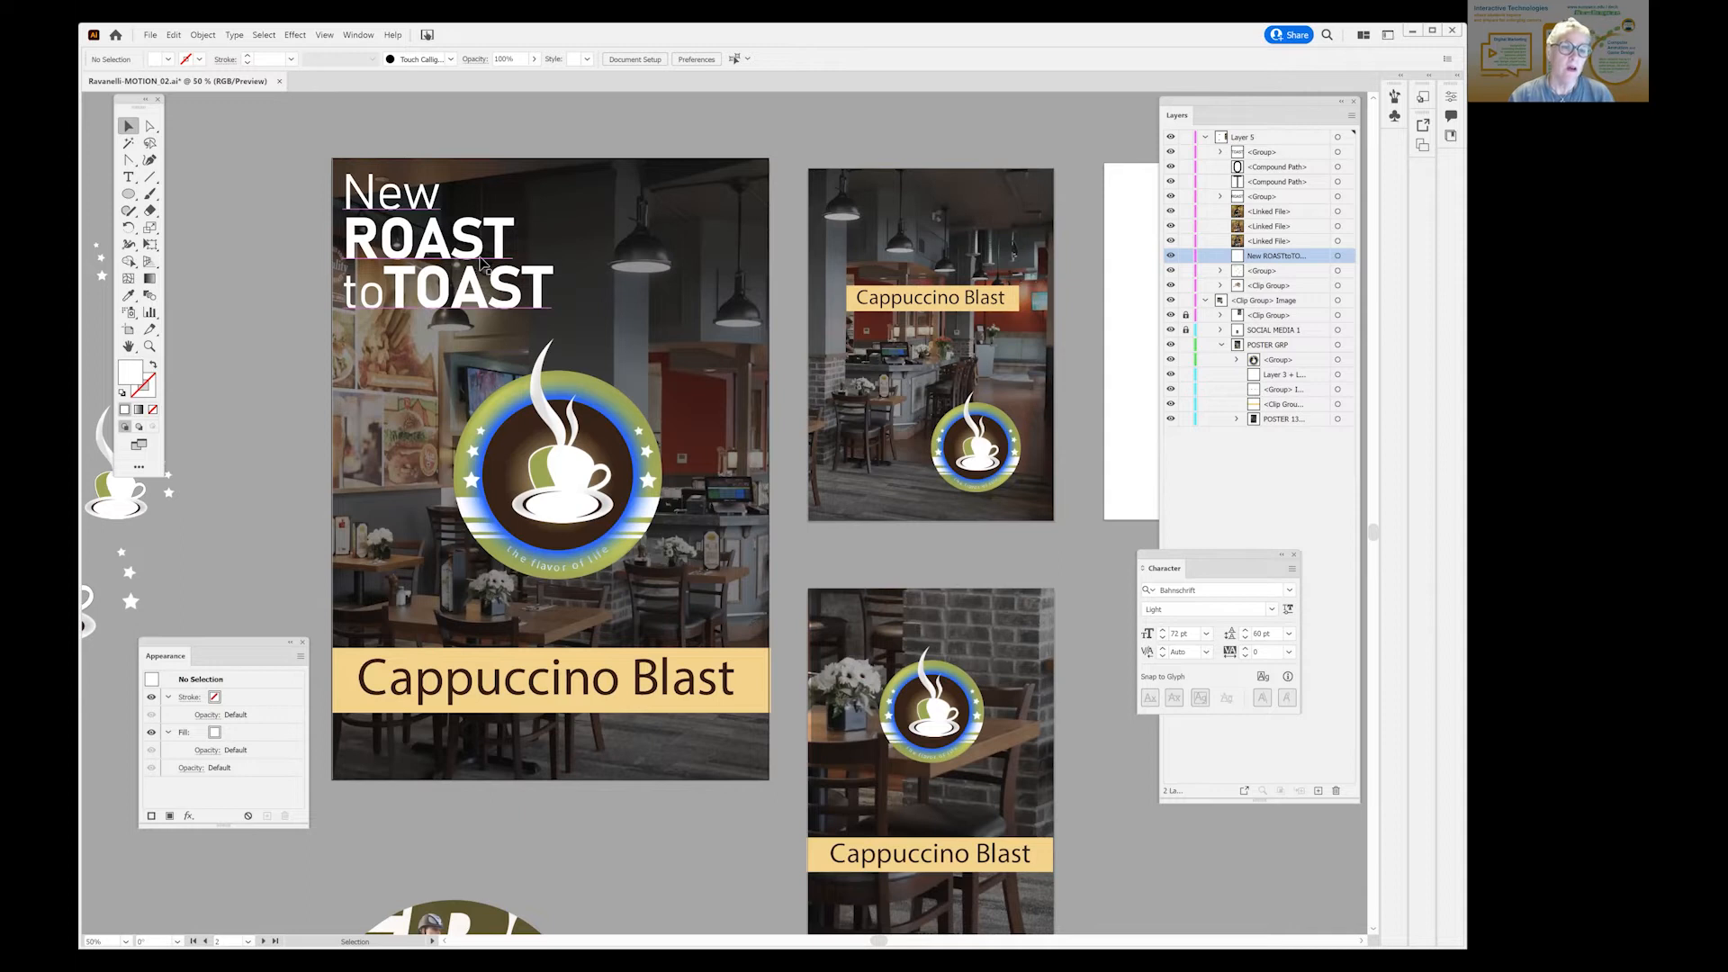
Activate the Artboard tool to show the artboard labels around the café posters.
drag(958, 527, 683, 307)
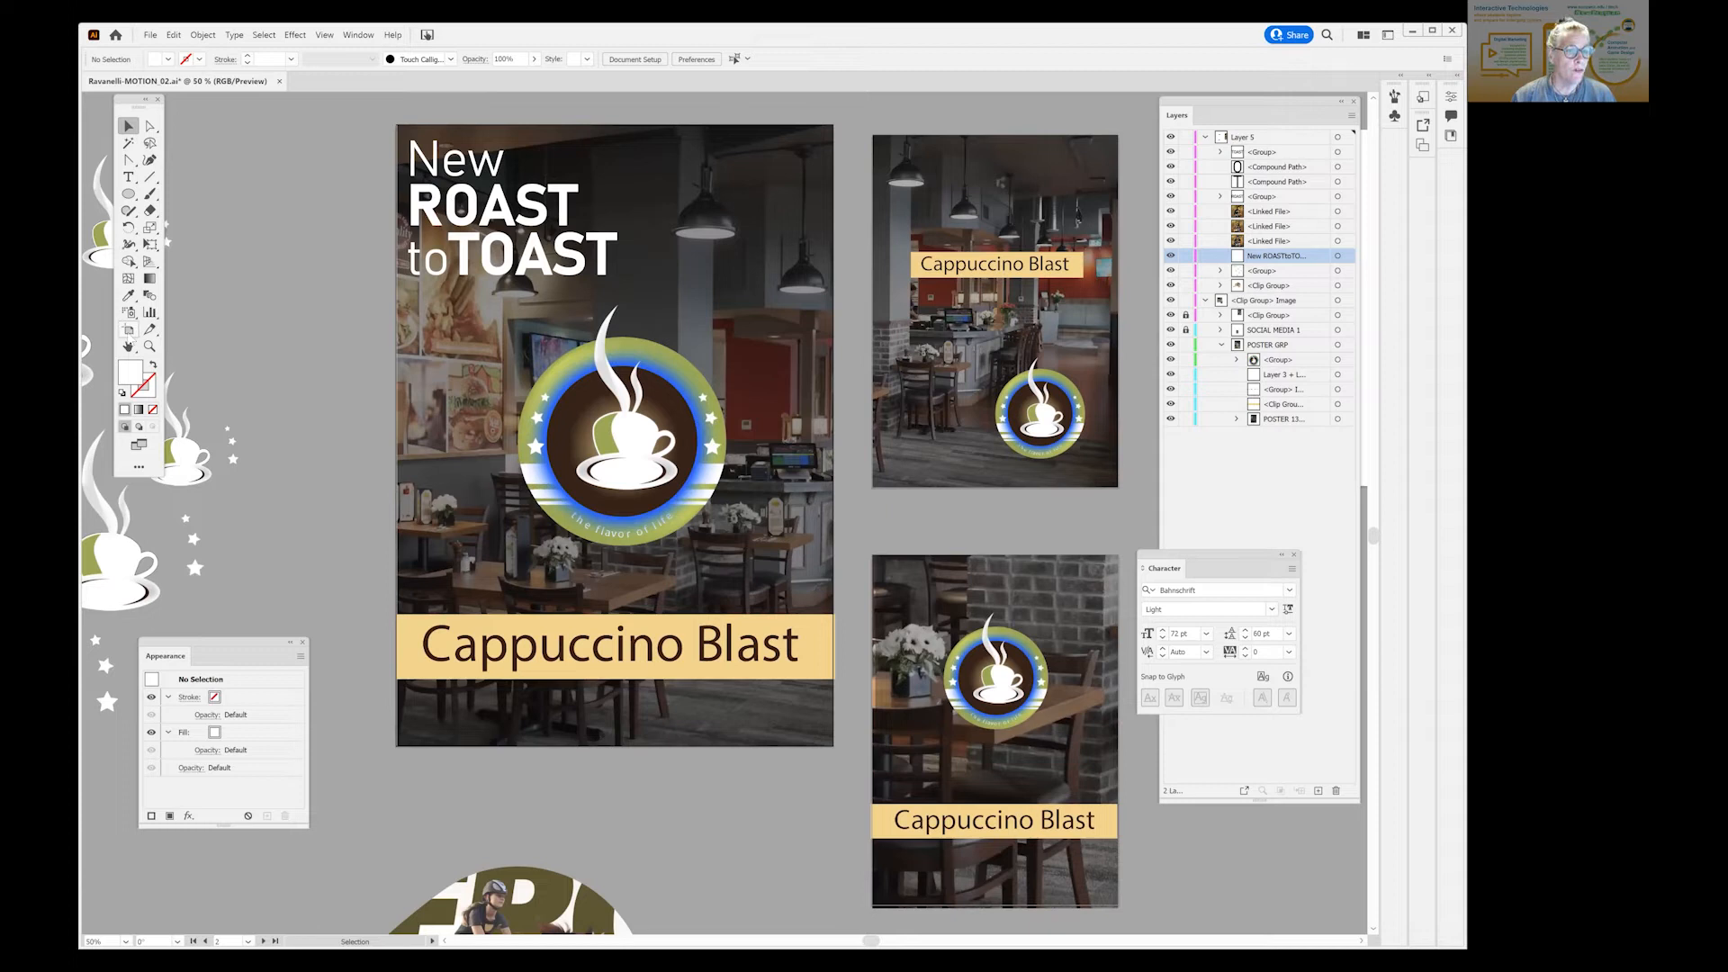
click(128, 329)
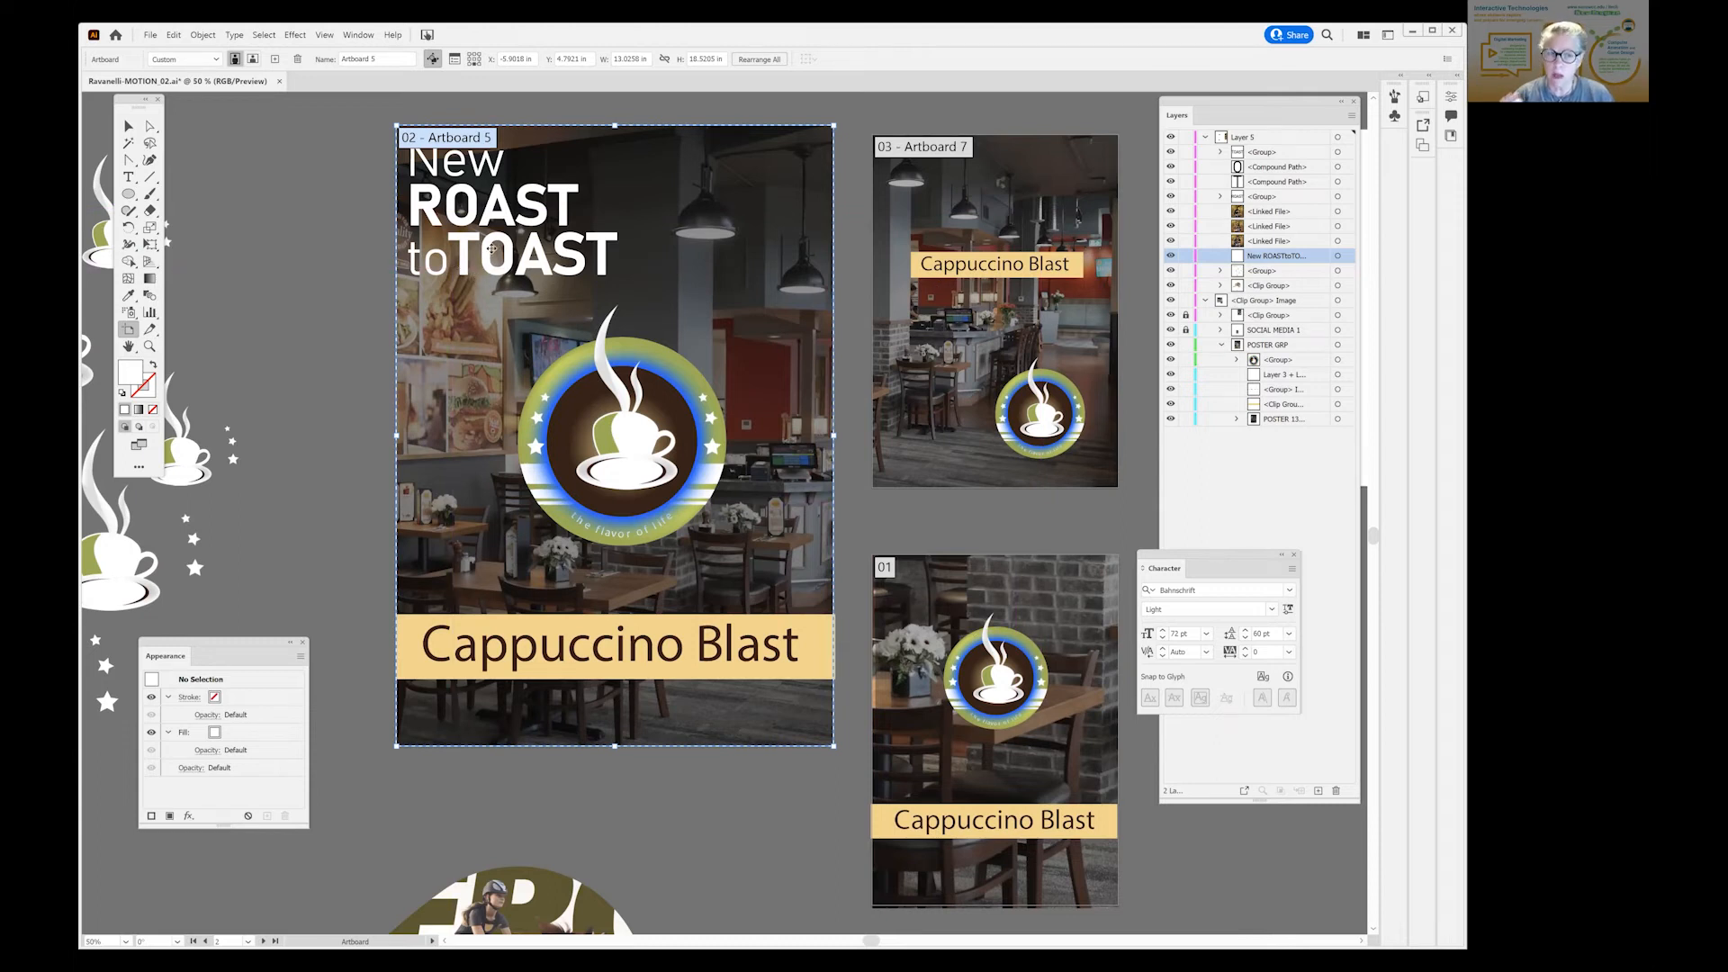
Examine the three Grammys reference posters, comparing how their layout, title, event details and background text are repeated across the series.
key(space)
drag(991, 840, 303, 791)
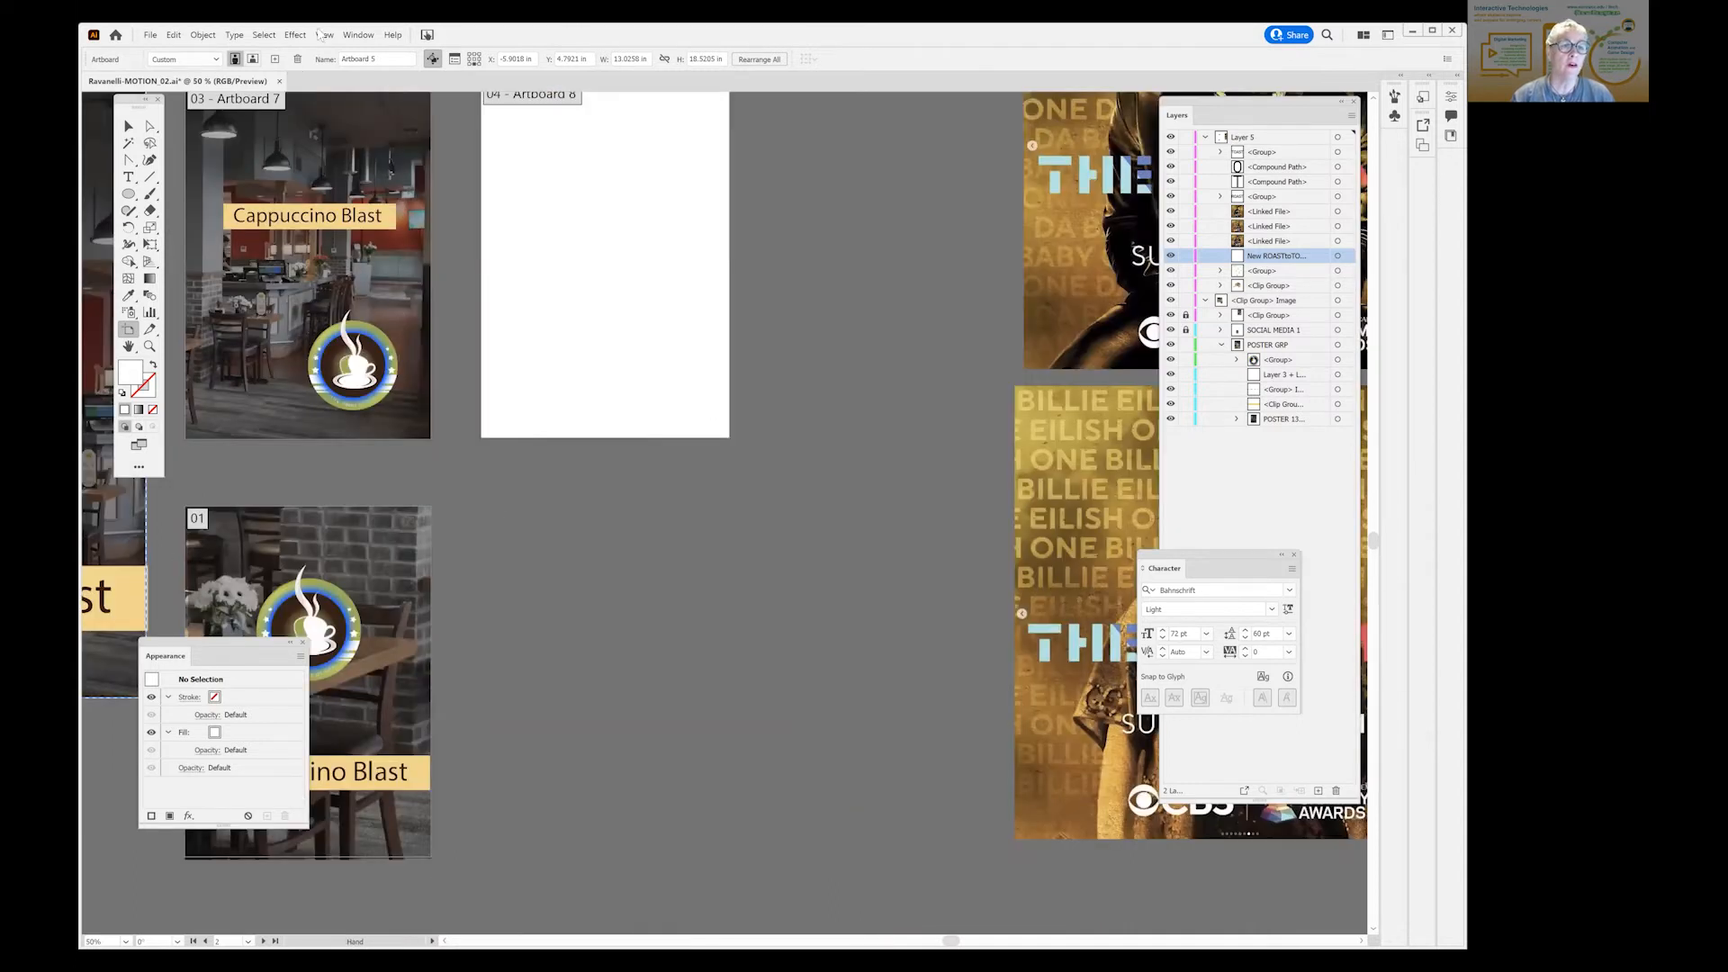
drag(792, 297, 384, 680)
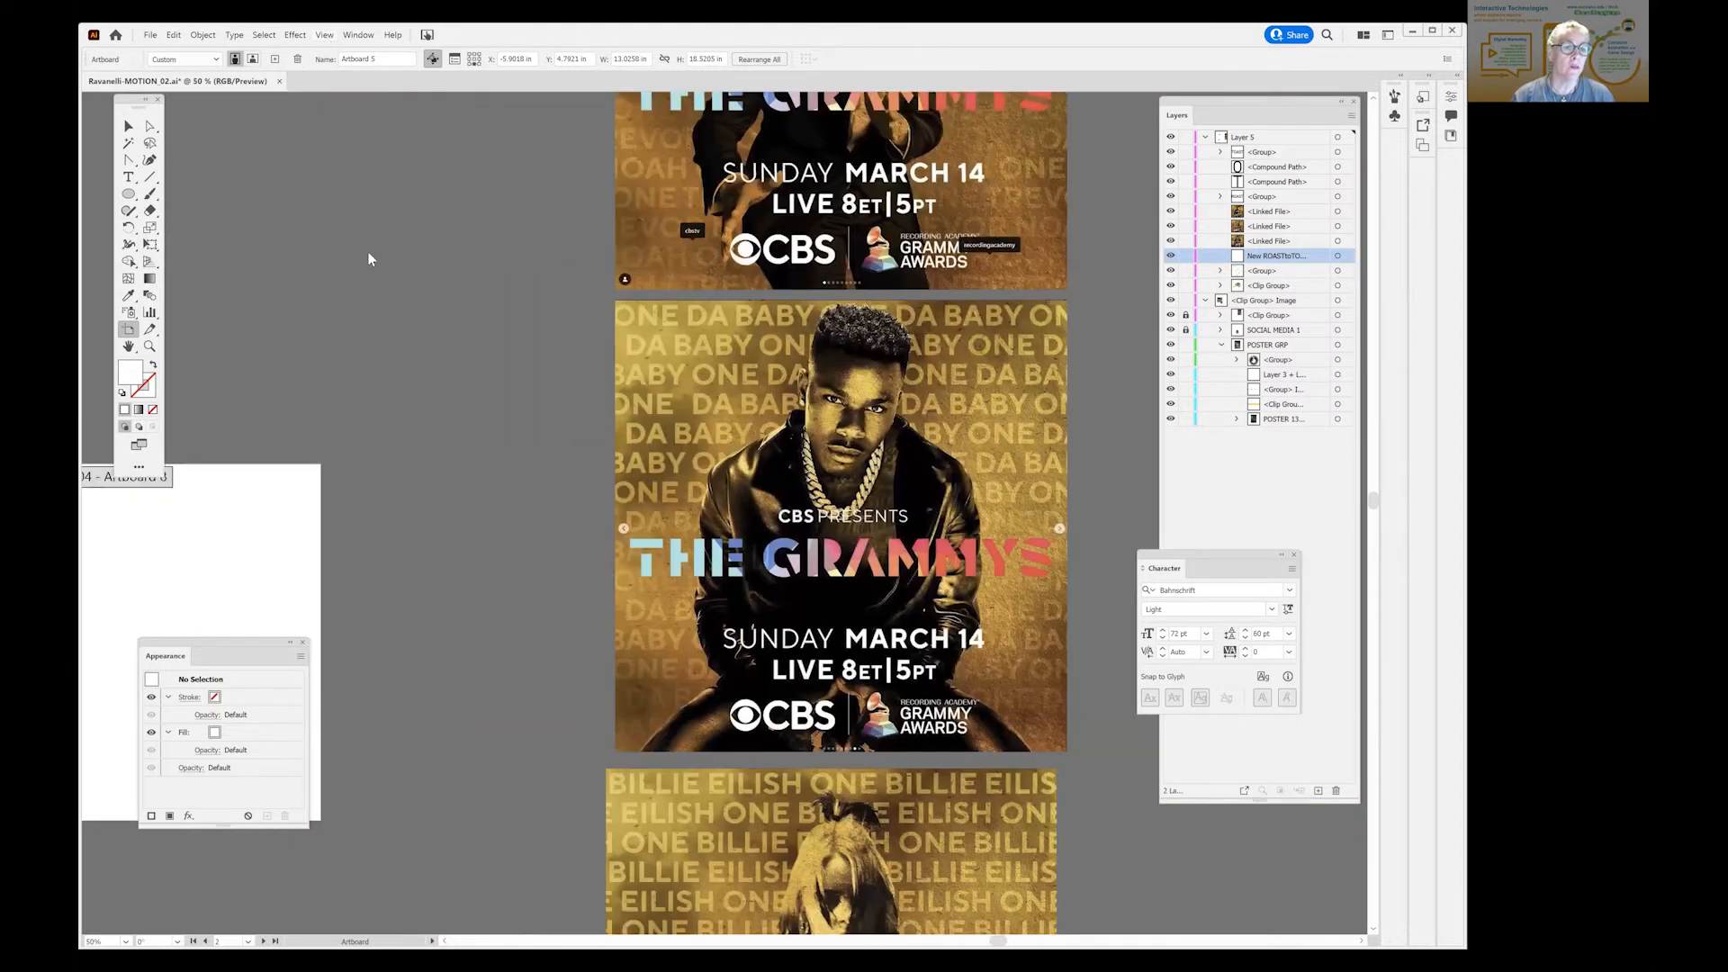
key(ctrl+minus)
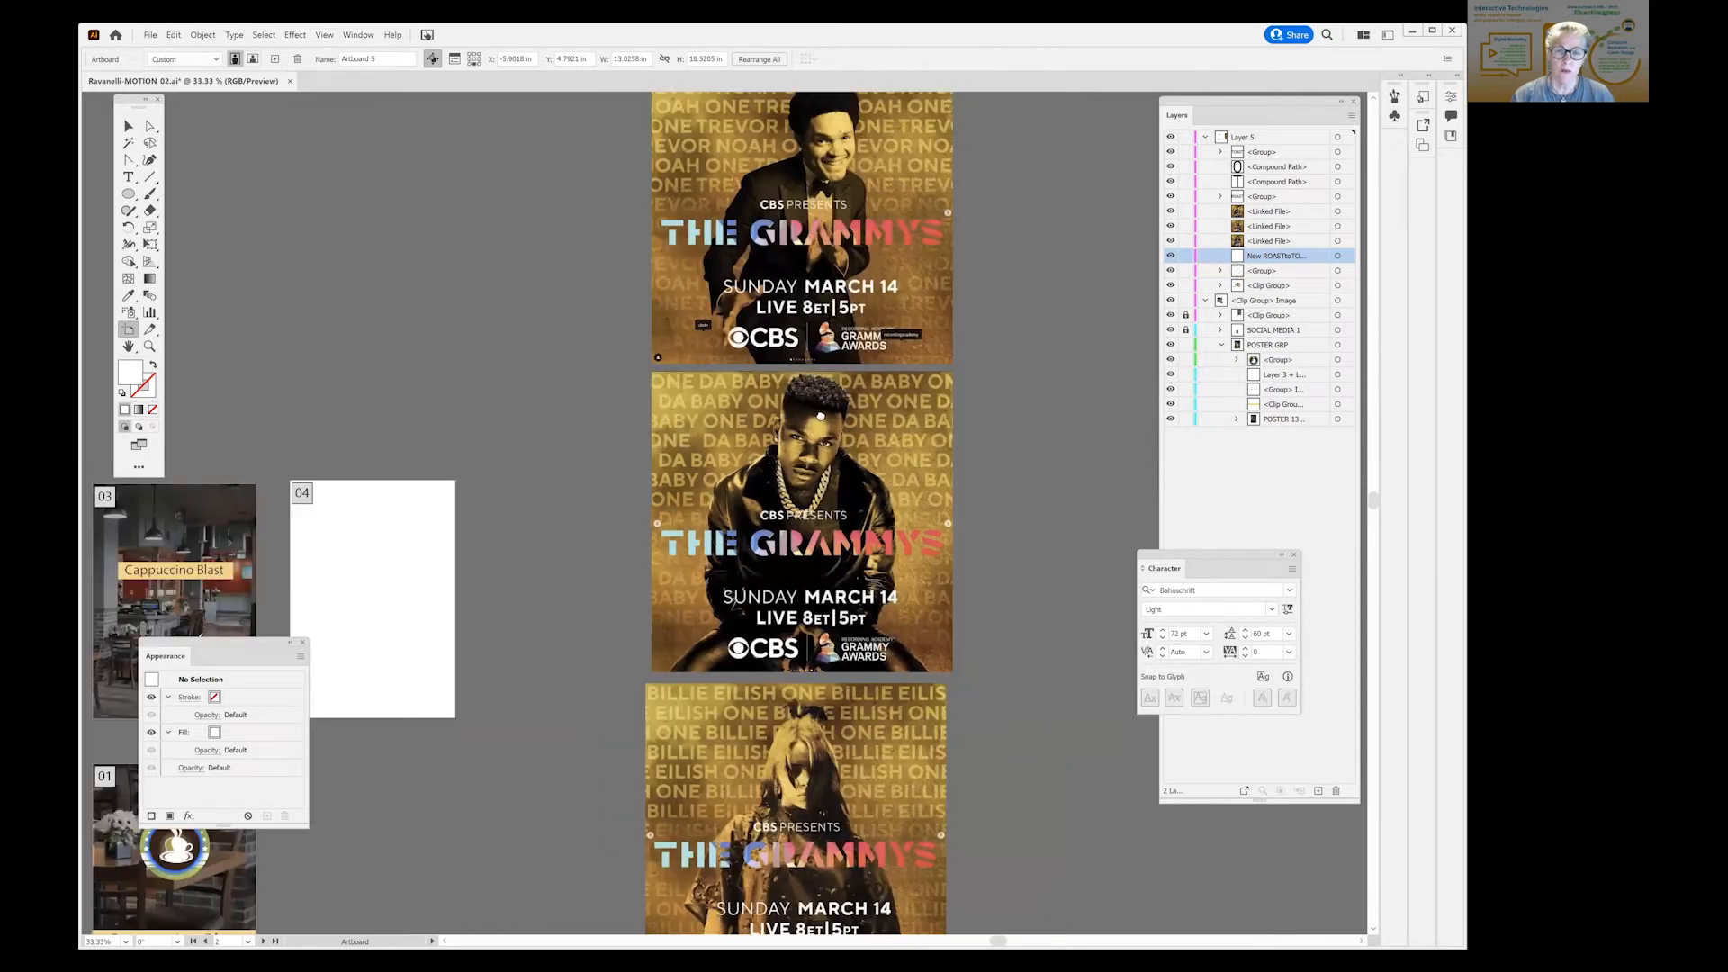
scroll(864, 234, up, 3)
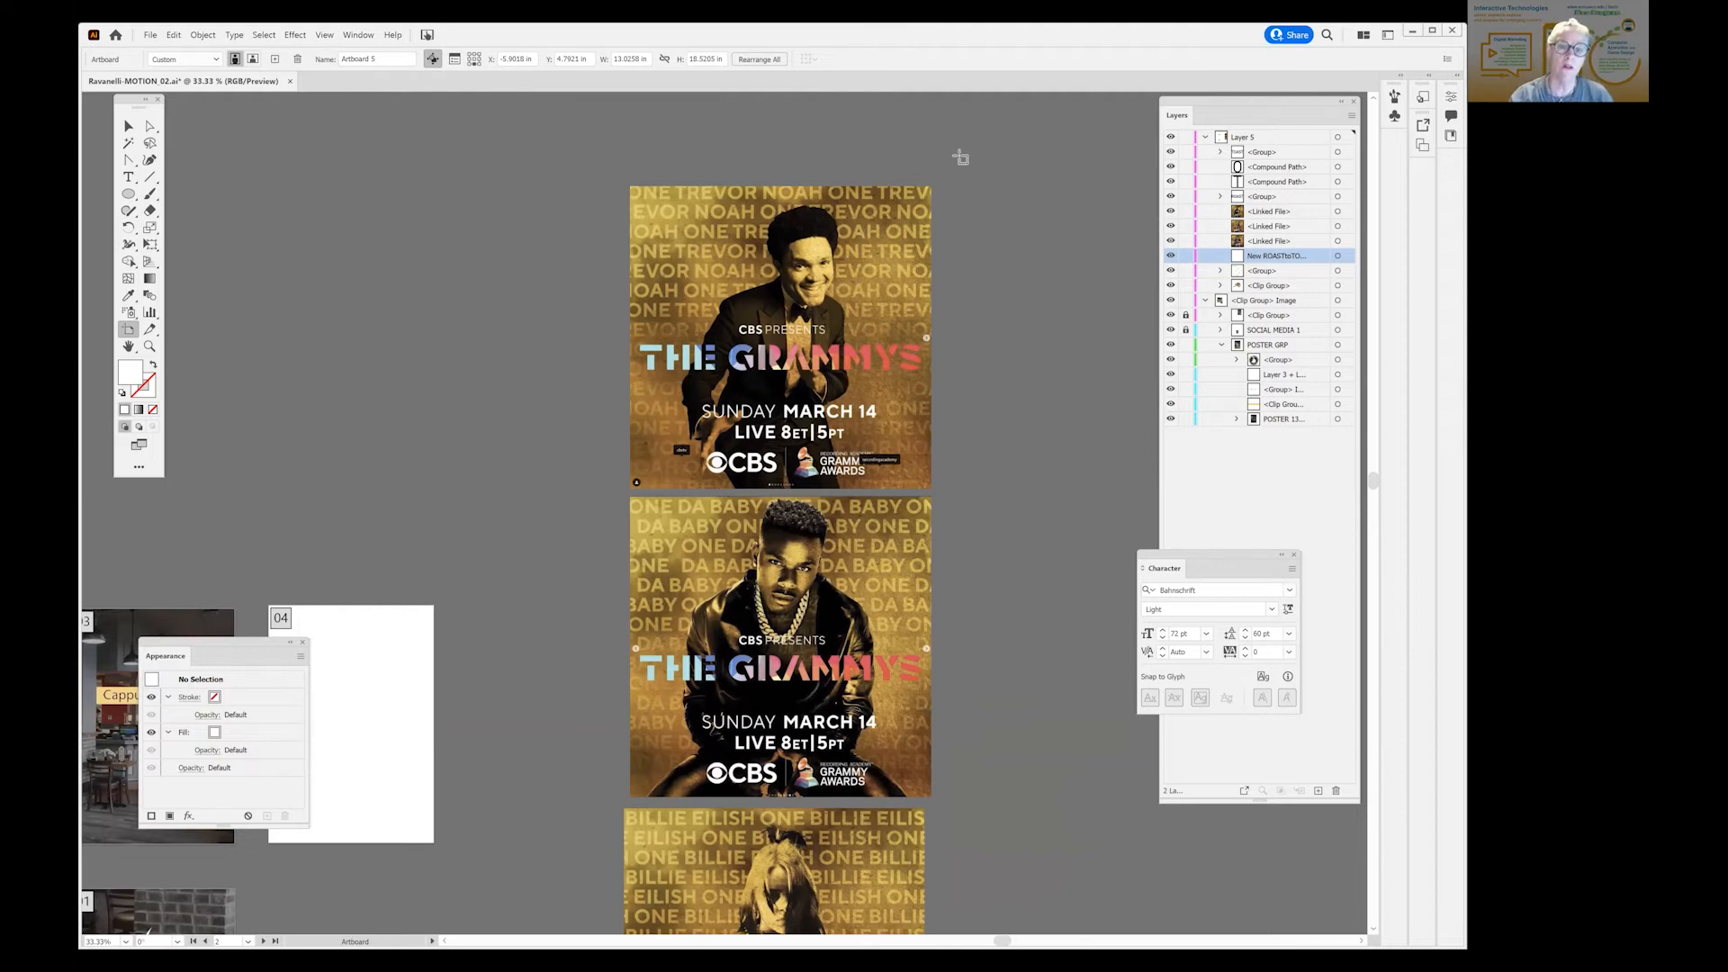
scroll(955, 246, down, 6)
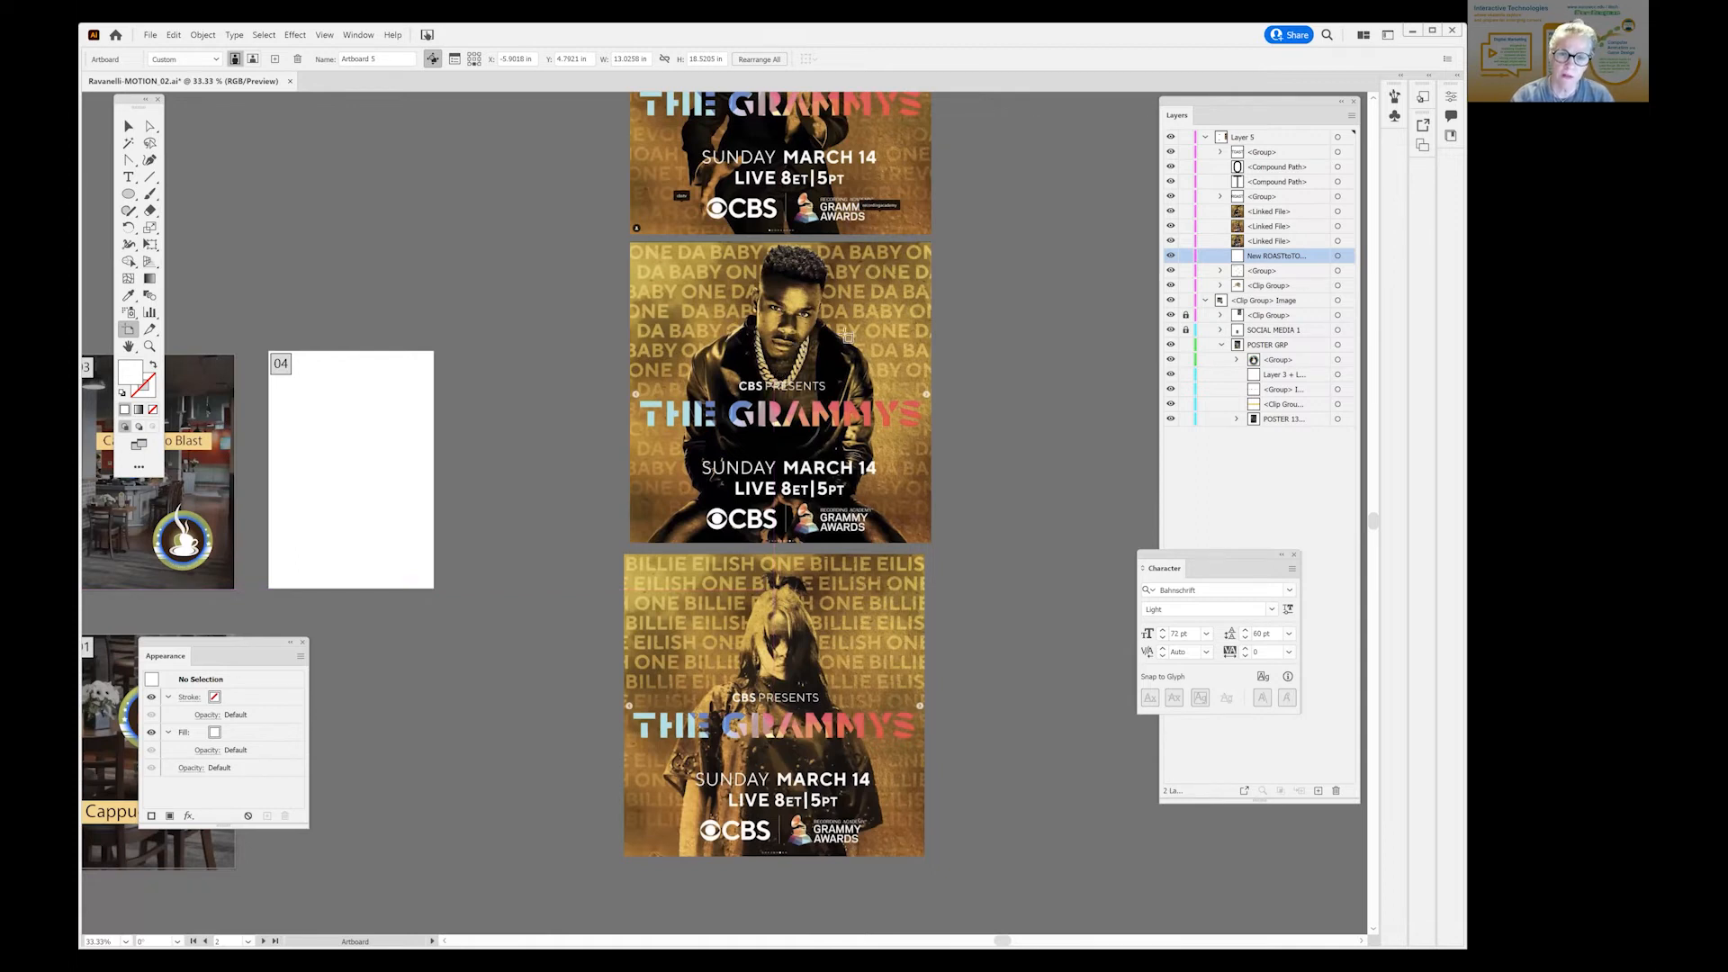
scroll(872, 317, up, 2)
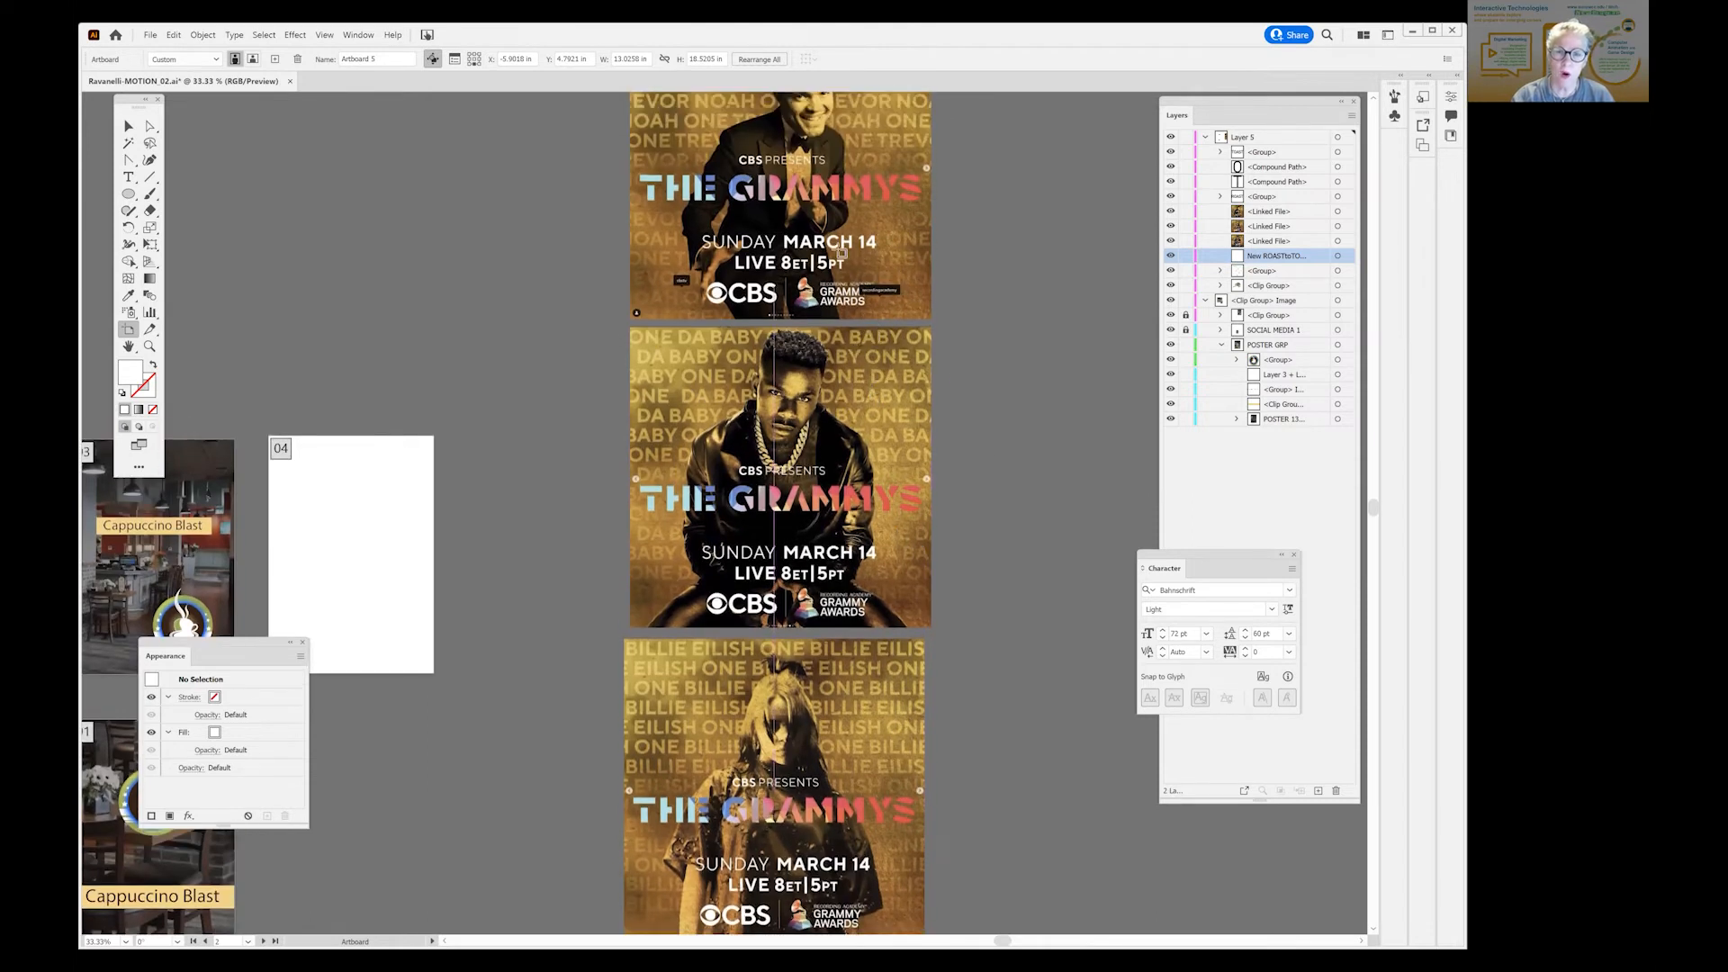
scroll(980, 447, down, 2)
scroll(980, 447, up, 2)
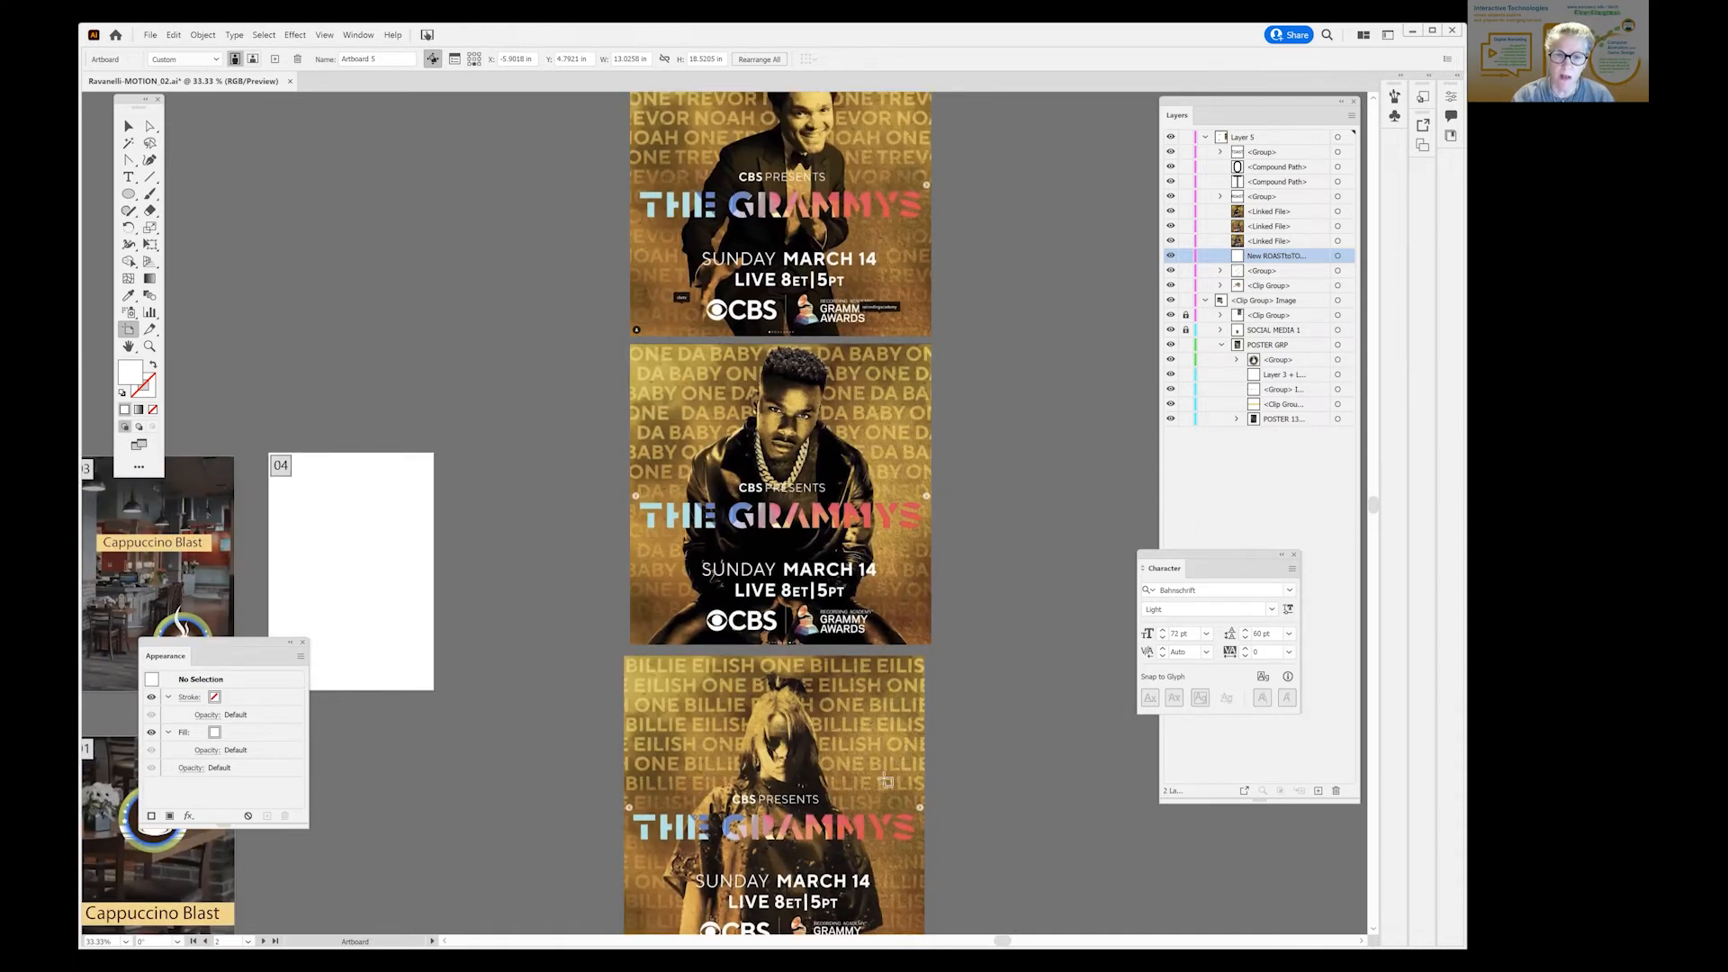
scroll(864, 533, down, 2)
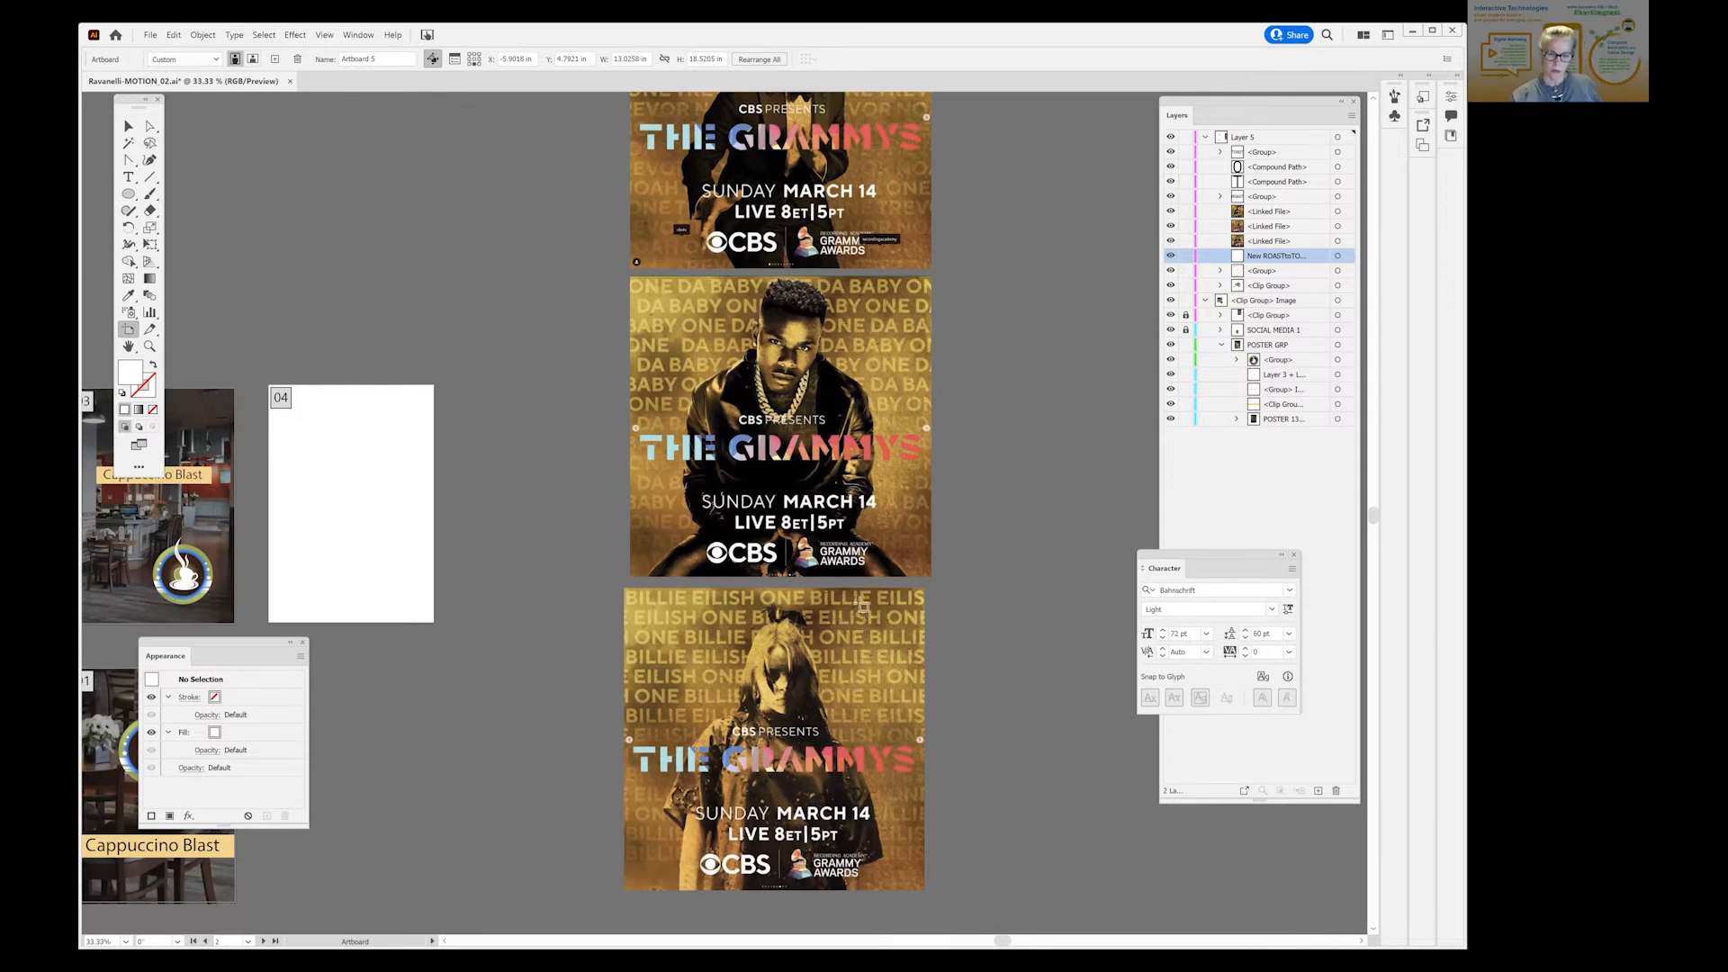
scroll(873, 556, up, 5)
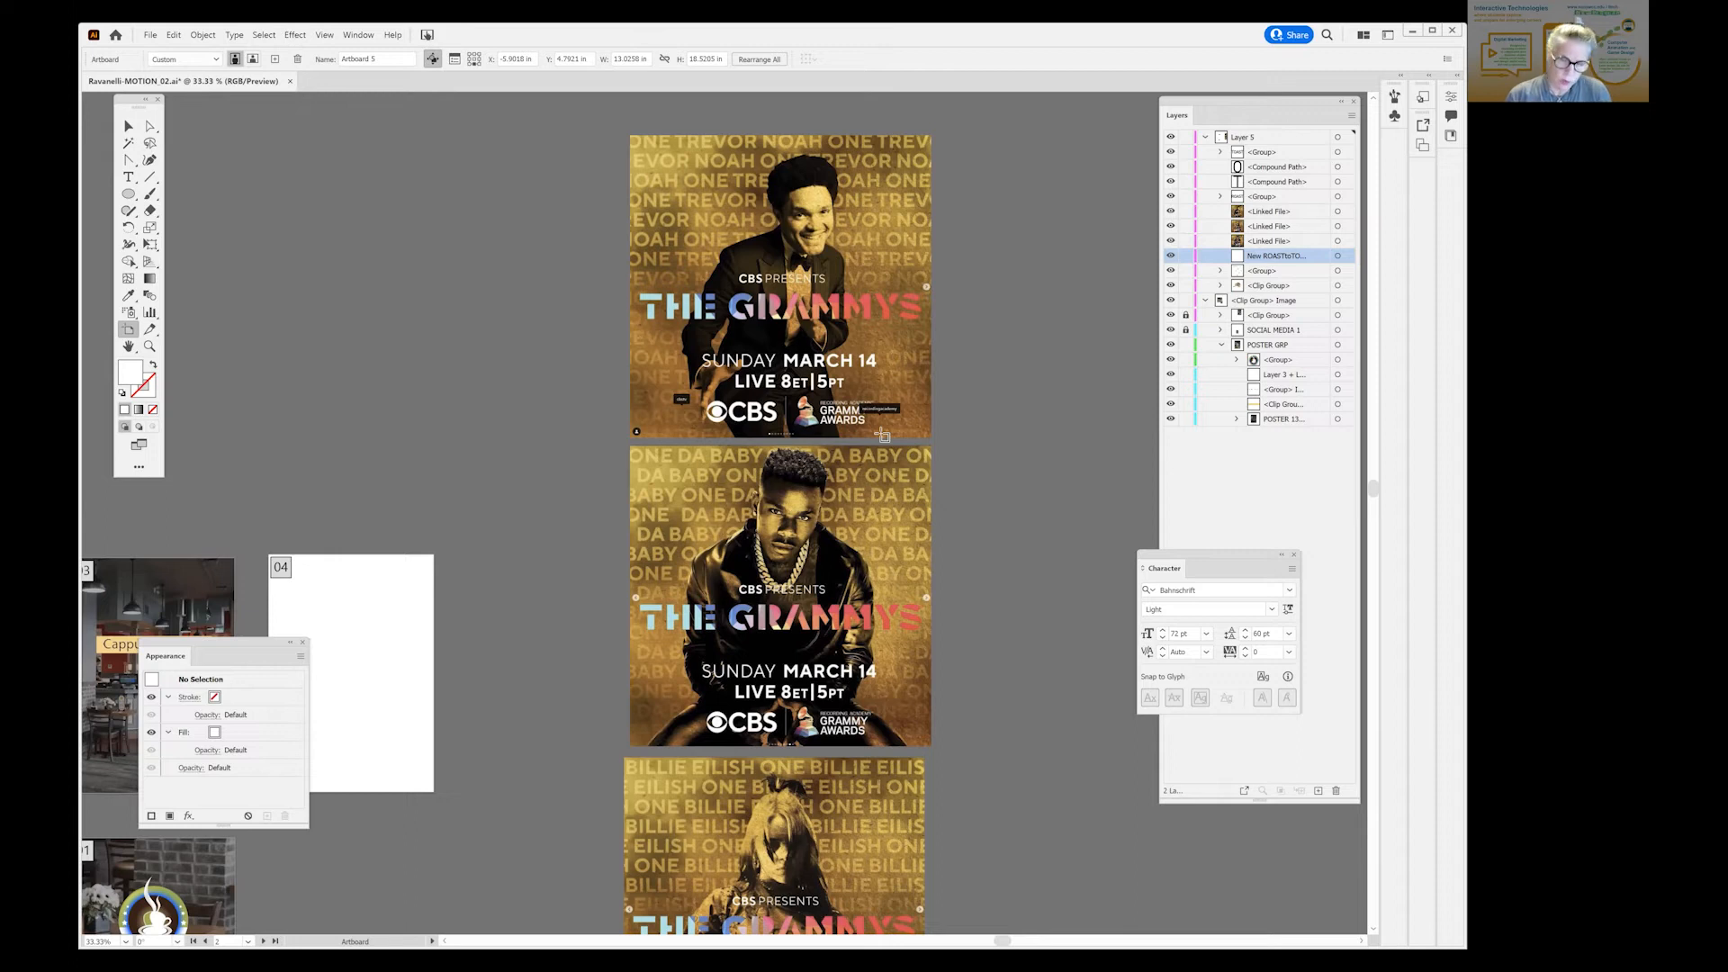
Return to the café artboards and move the floating tool palette slightly lower, beside the coffee cup artwork.
drag(522, 547, 587, 505)
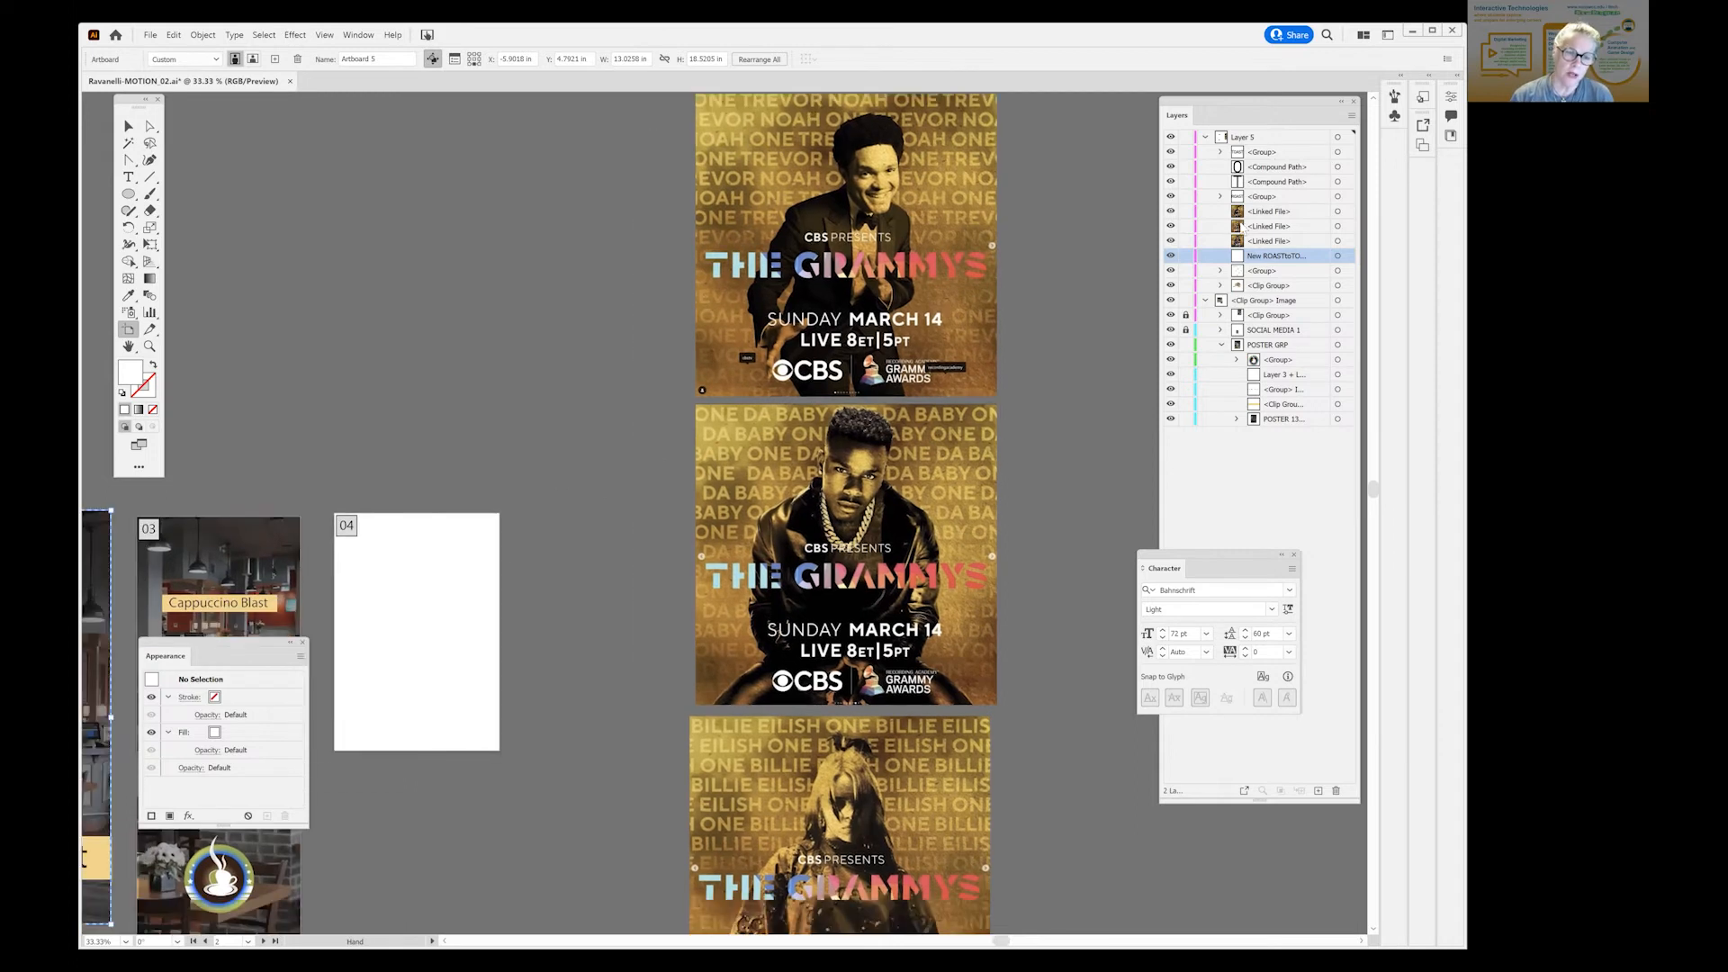
drag(1269, 189, 1267, 183)
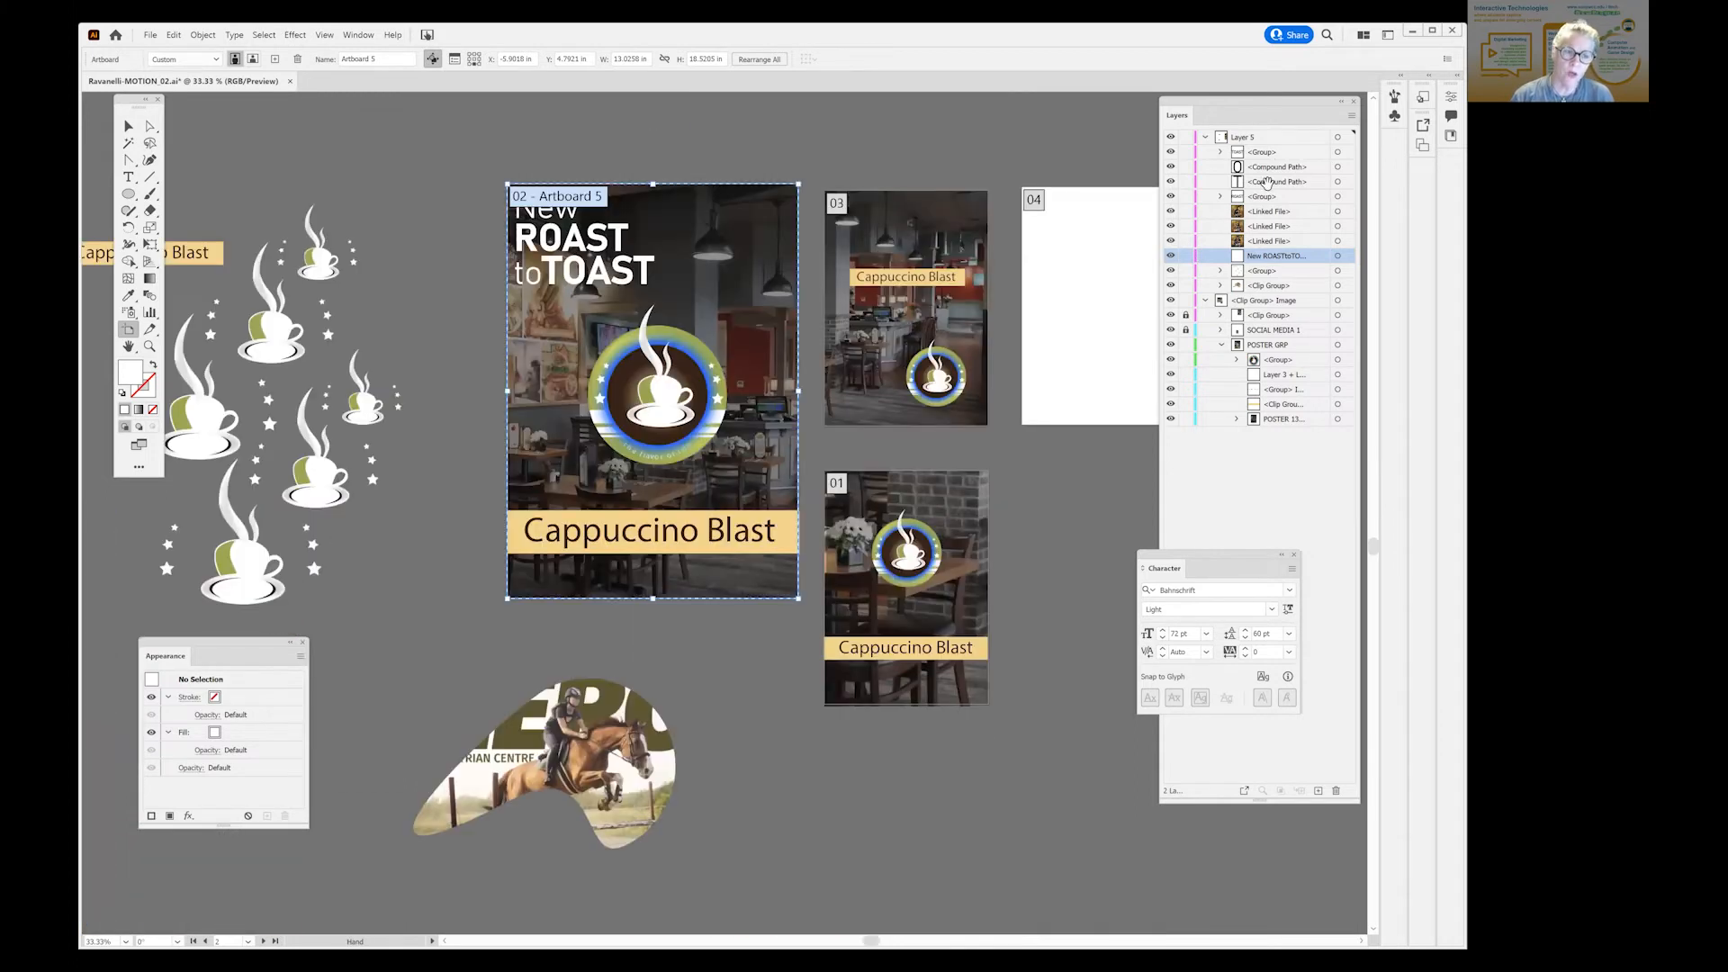
drag(1072, 326, 1172, 315)
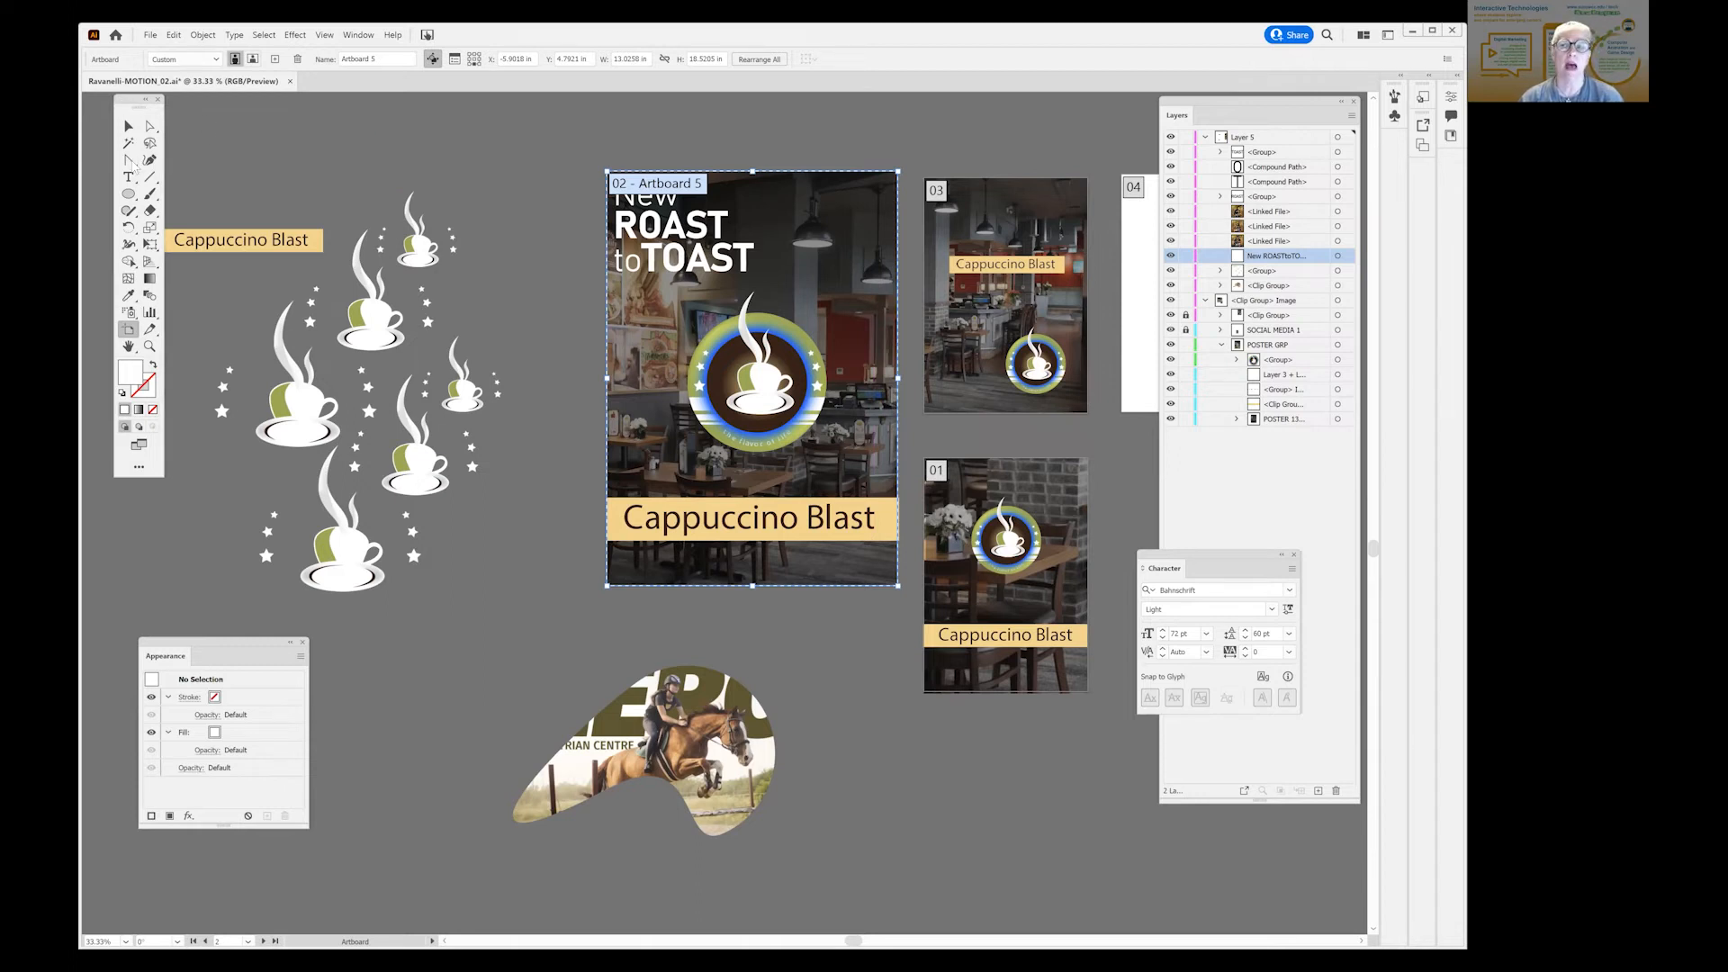
drag(121, 100, 132, 162)
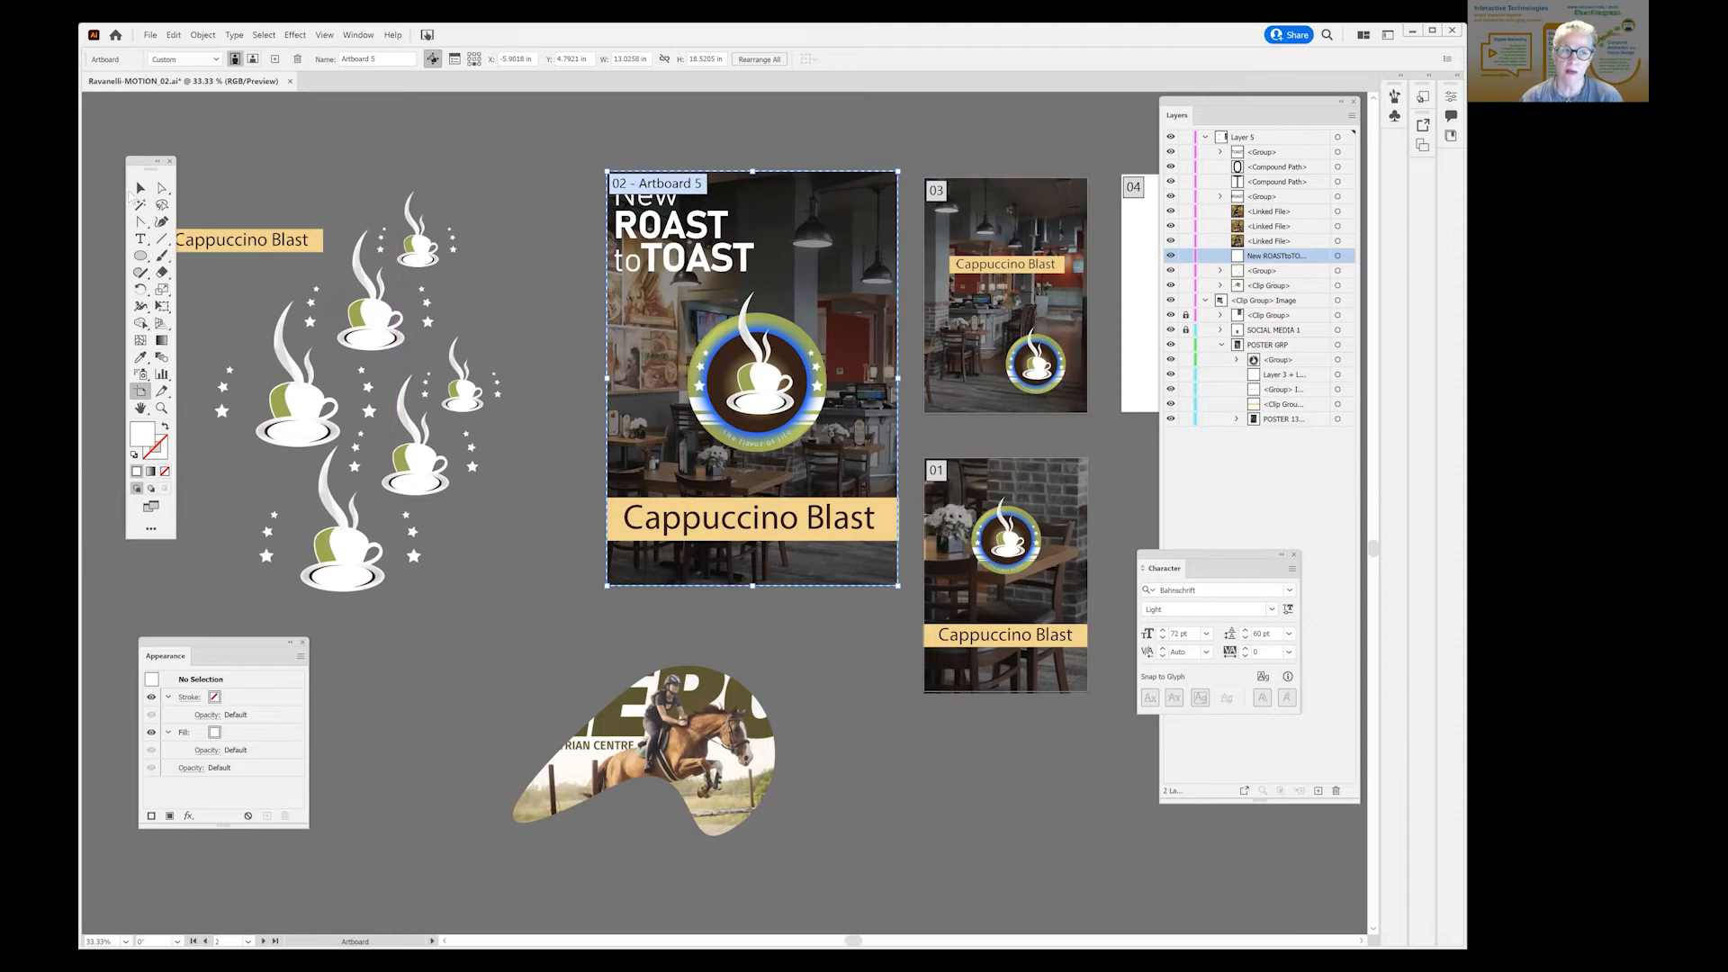
Move the Layers panel inward over the Character panel and shift the coffee cup artwork group closer to the large poster.
click(140, 188)
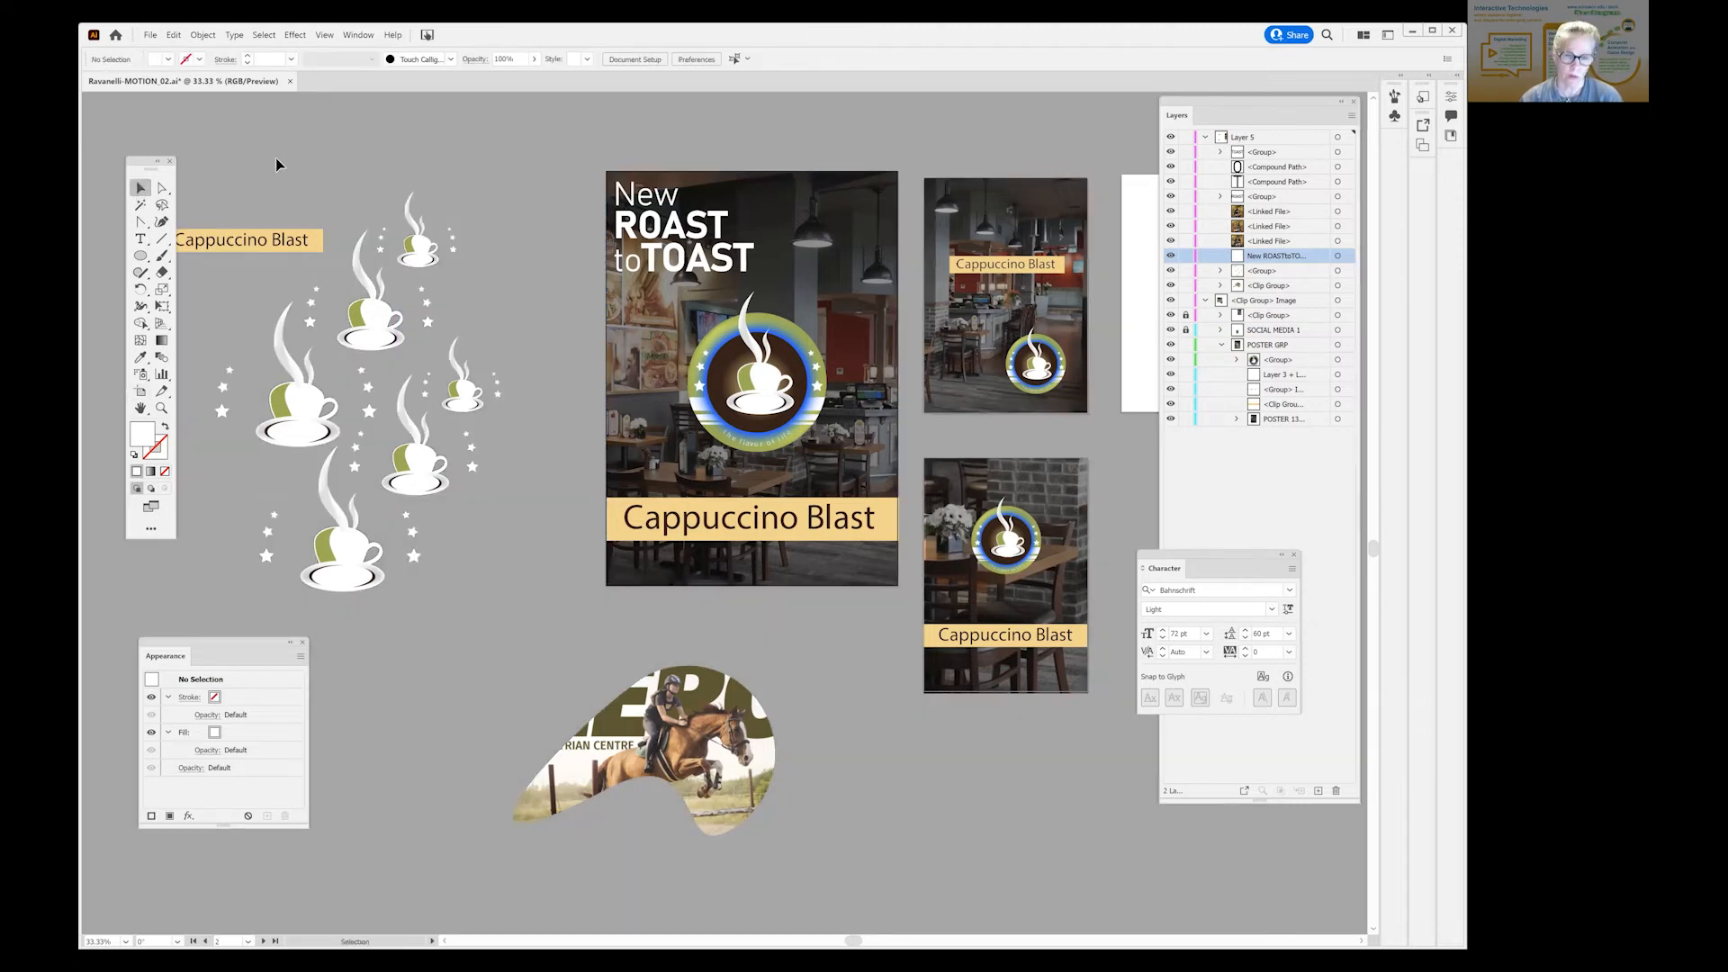
click(1269, 100)
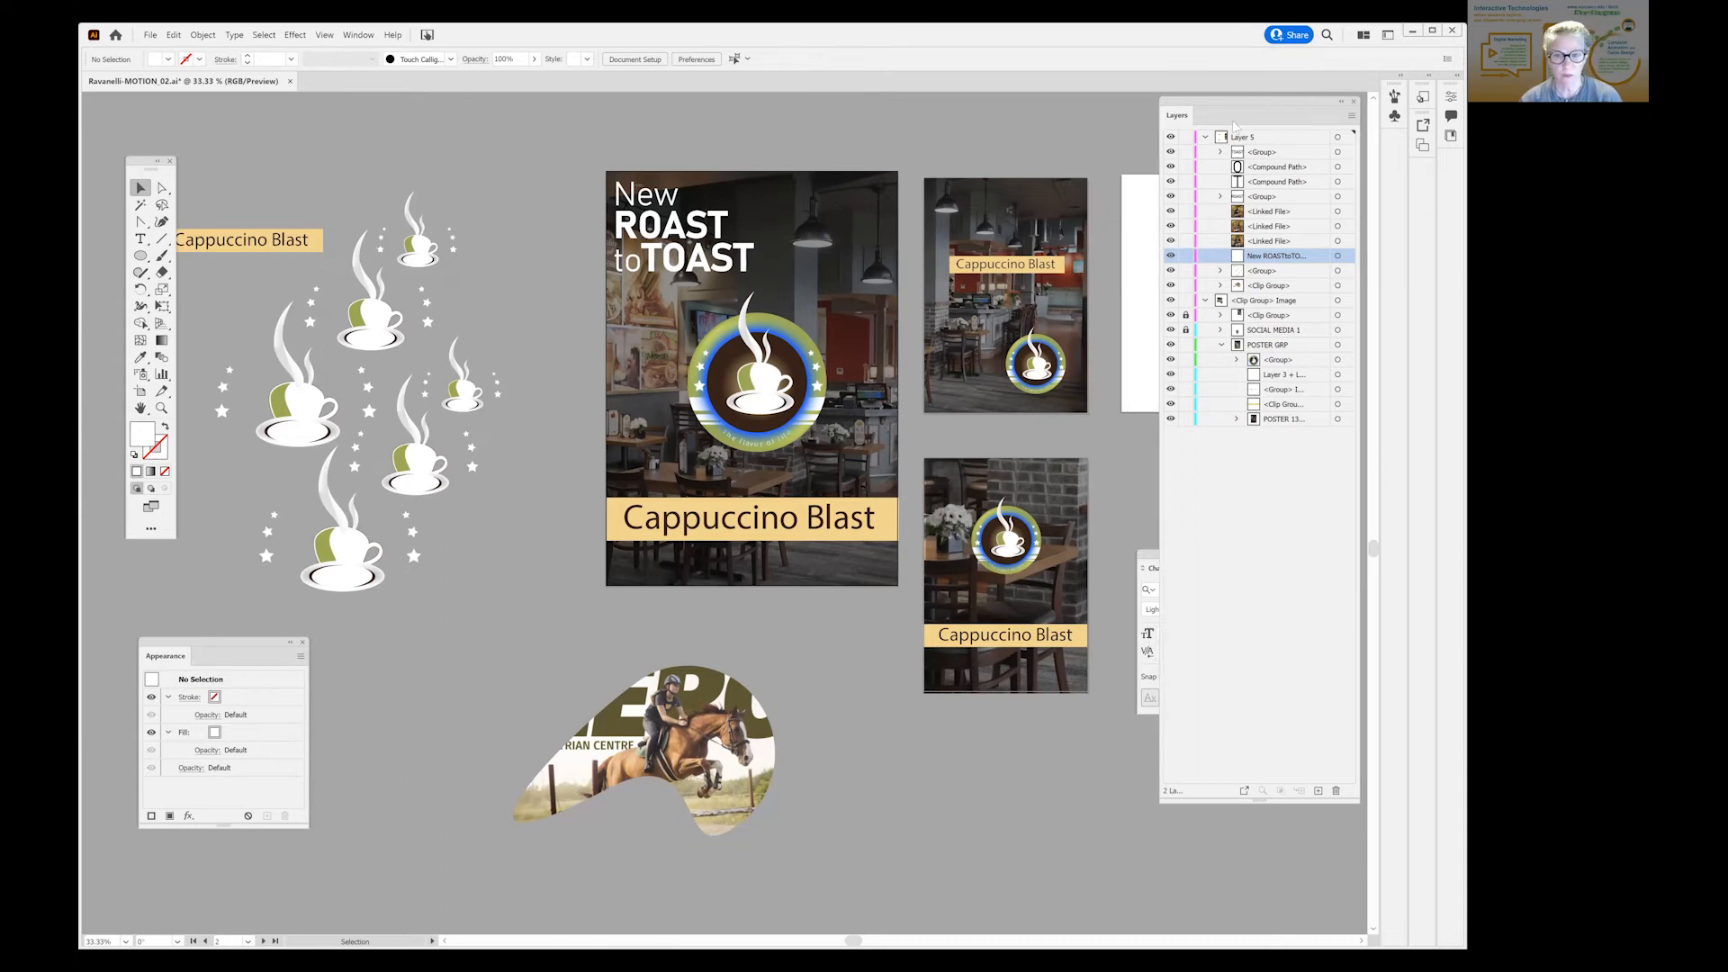
drag(1265, 114, 1221, 133)
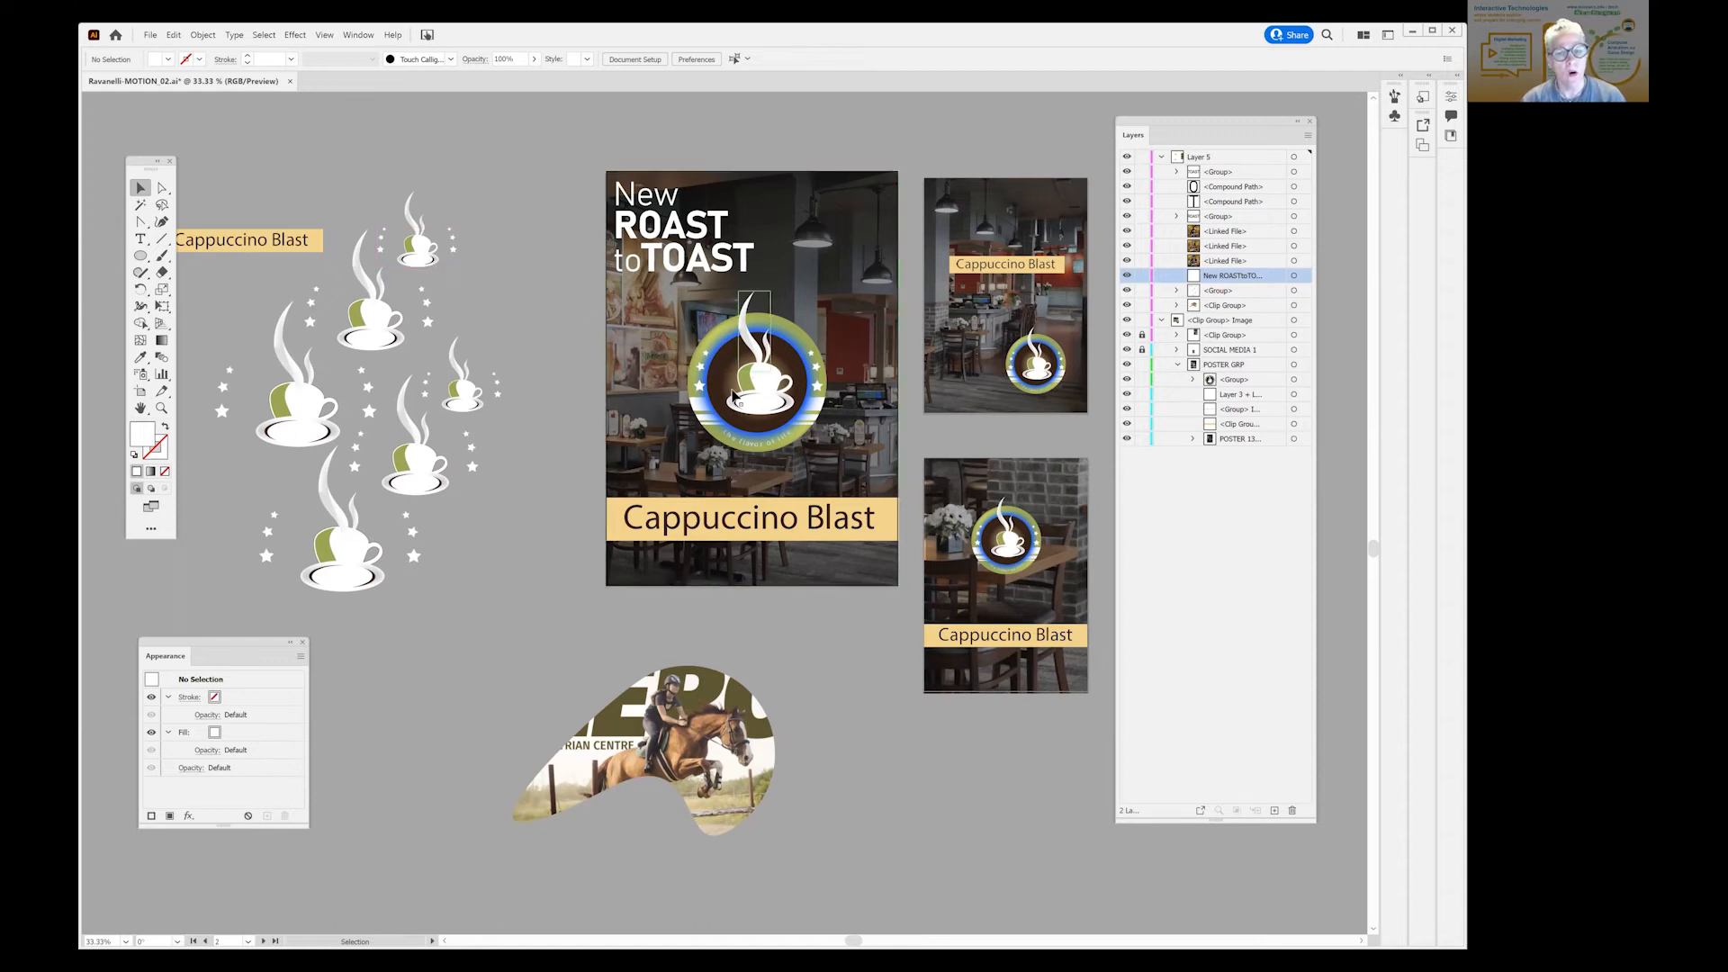
drag(410, 249, 501, 225)
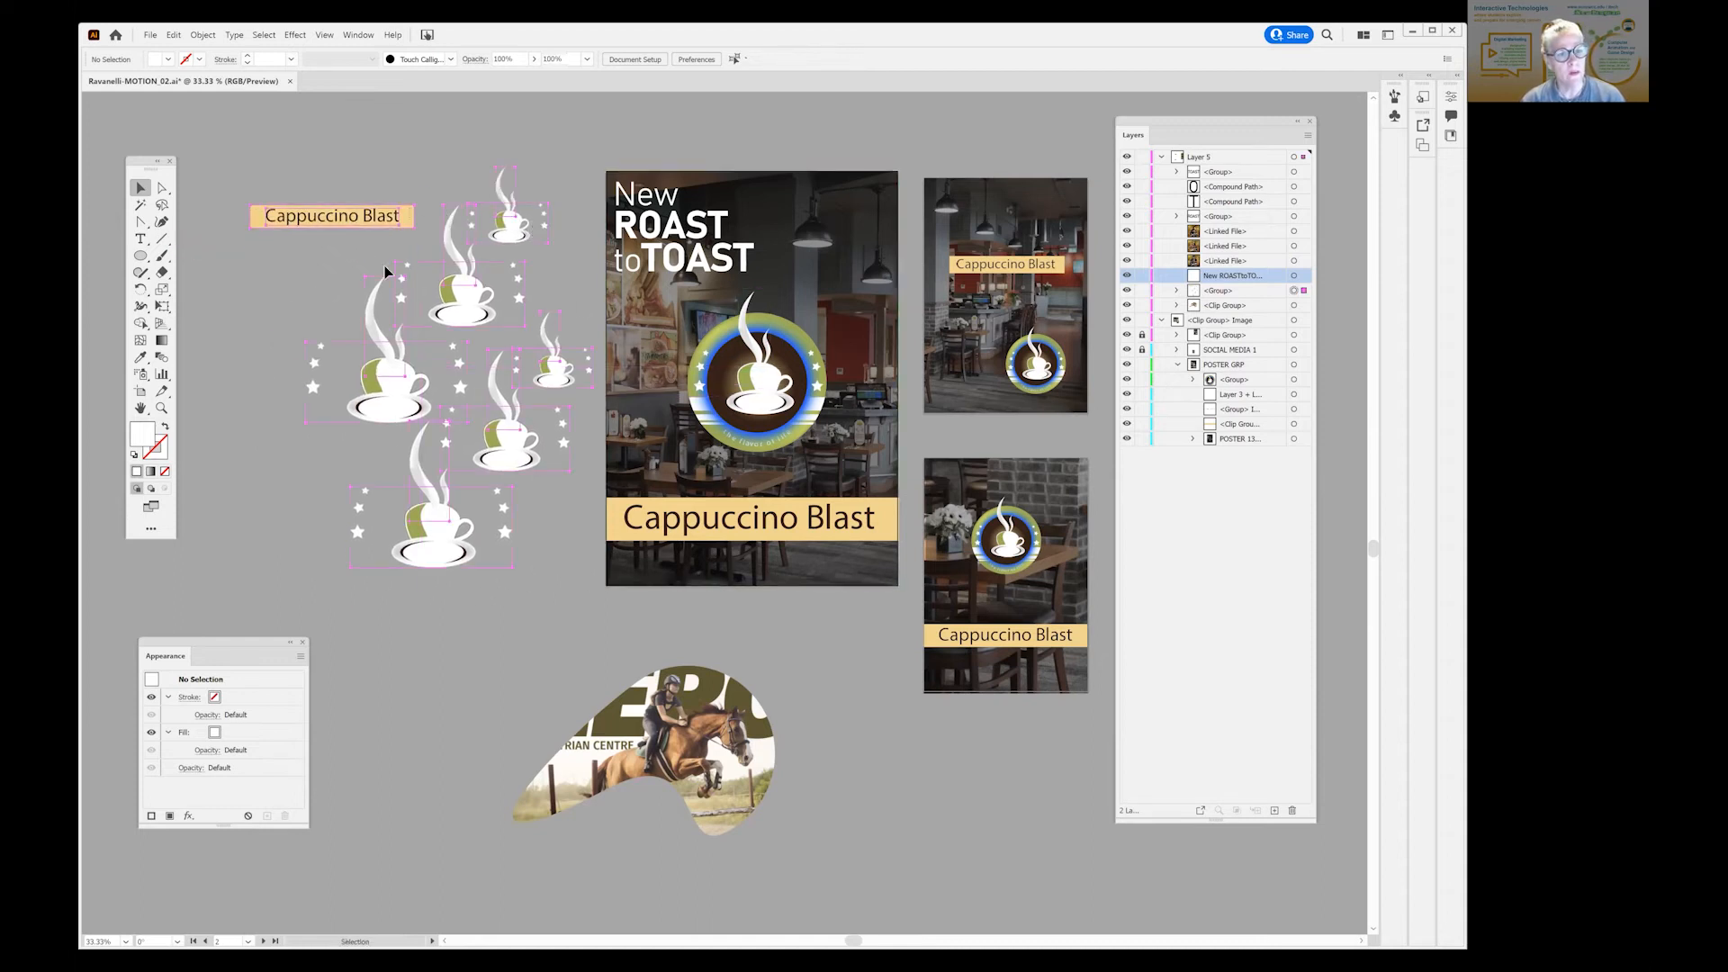
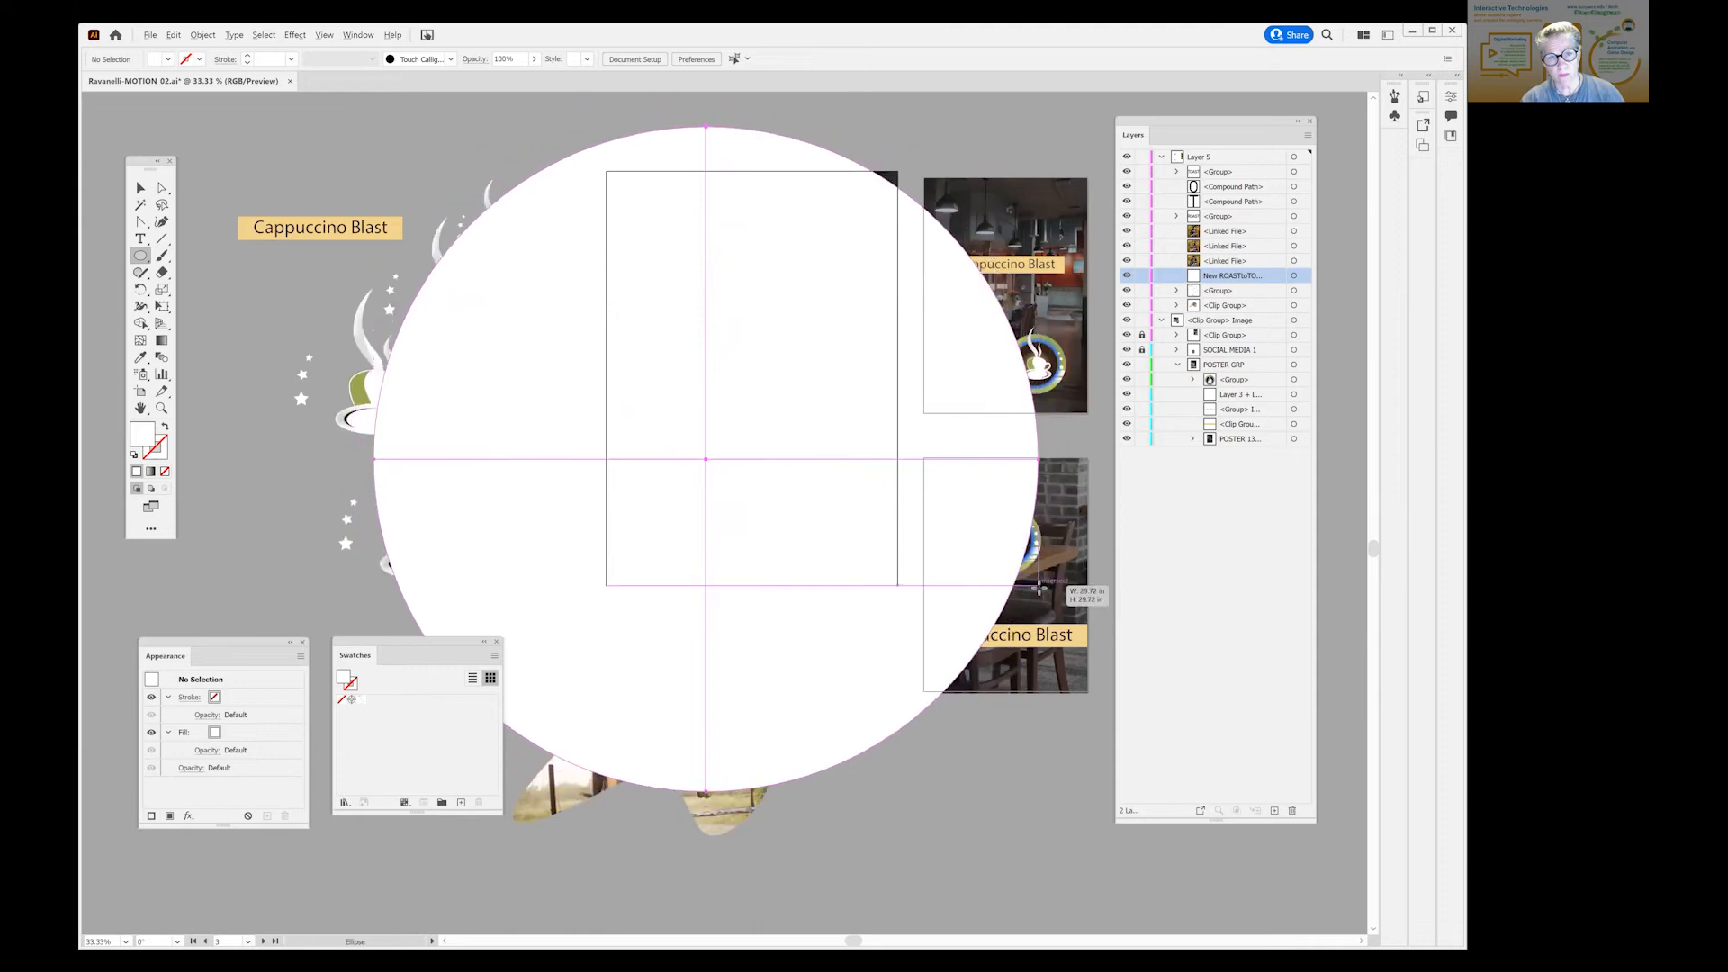
Fill the large white circle with the coffee cup pattern swatch and move it onto the empty canvas away from the posters.
click(140, 187)
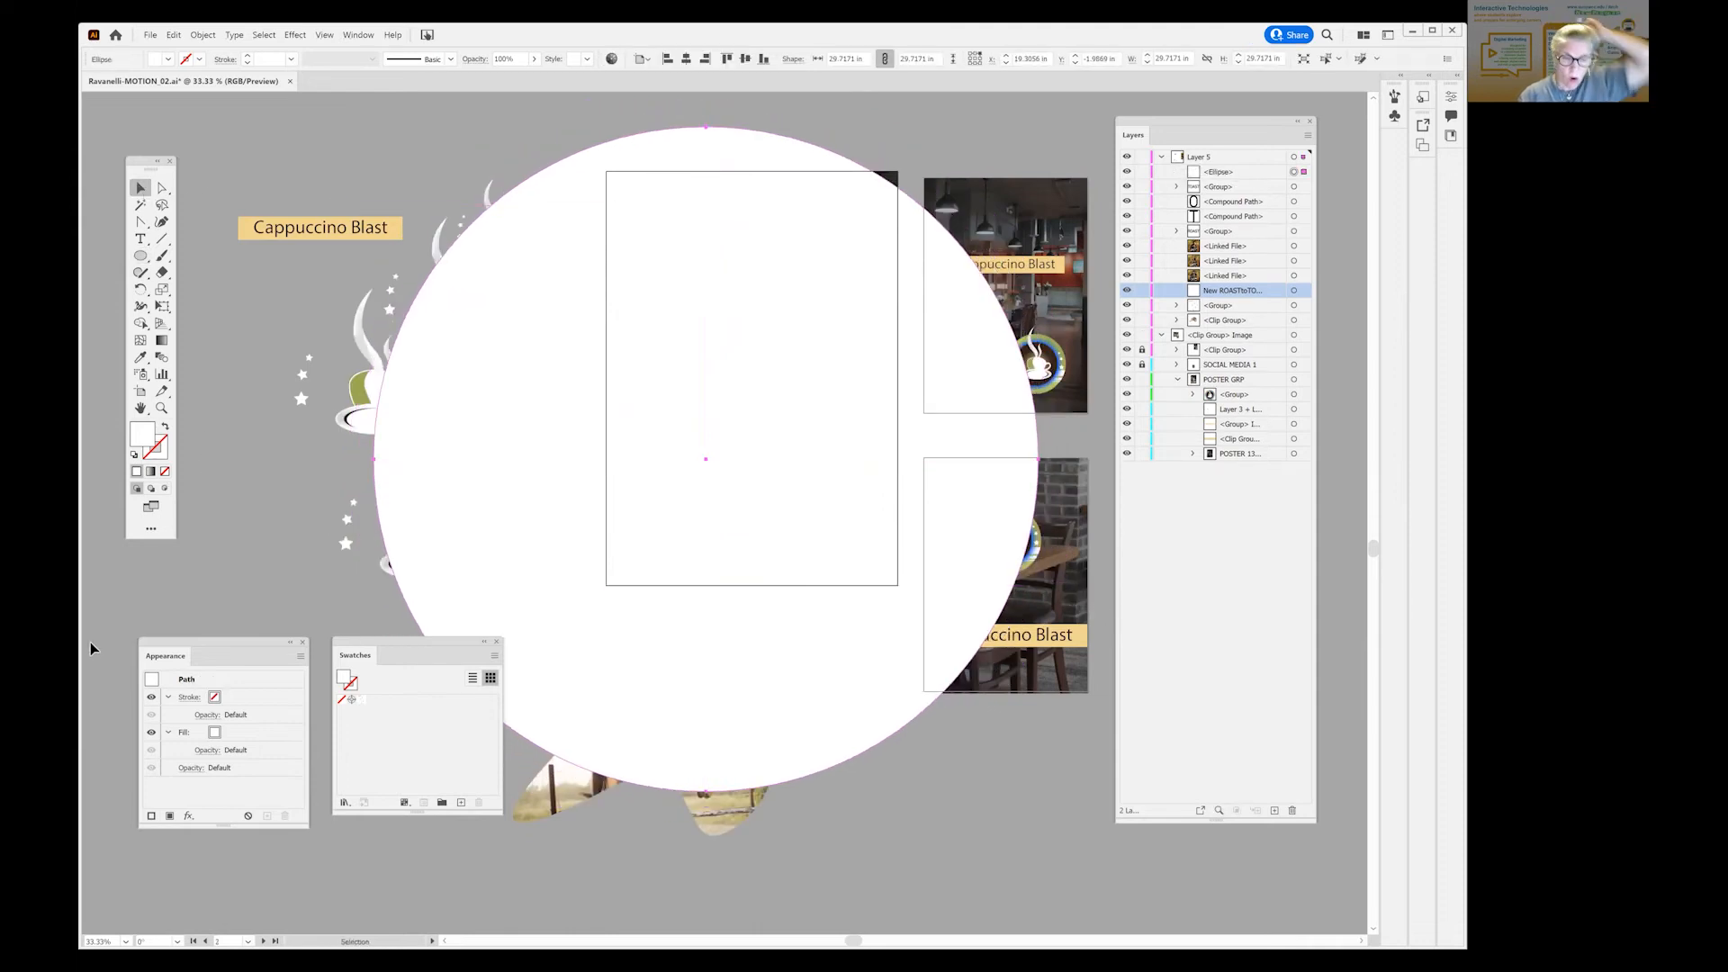
click(362, 701)
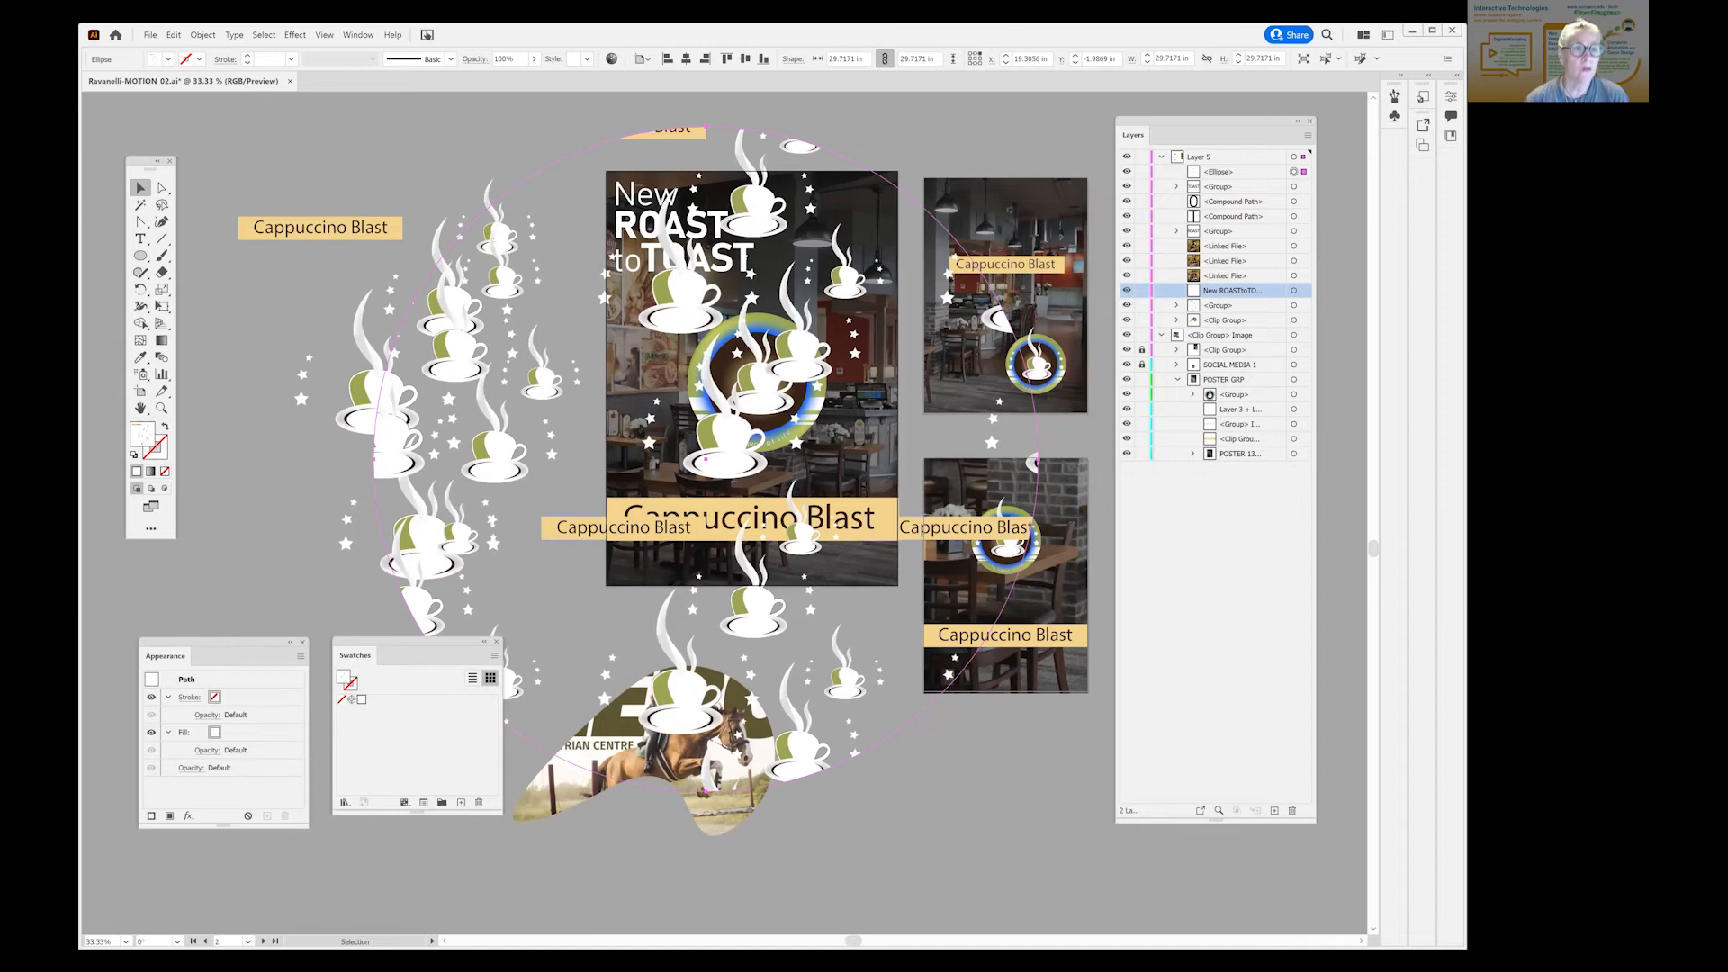
click(324, 35)
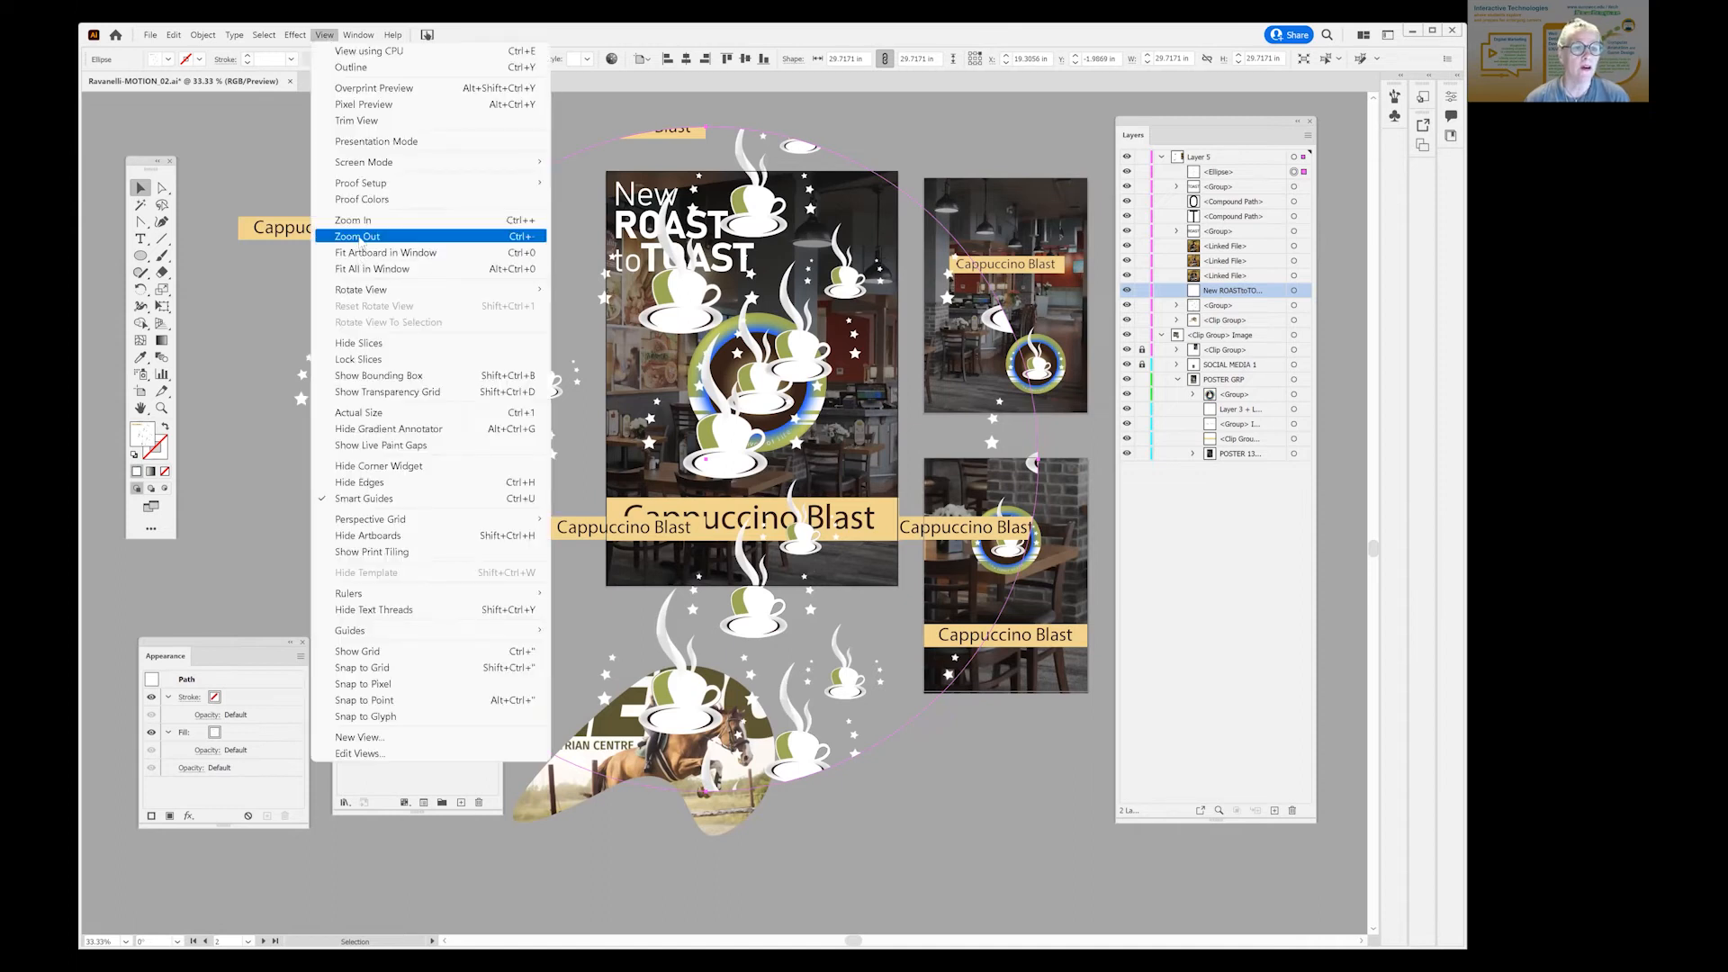
click(359, 236)
drag(706, 405, 685, 559)
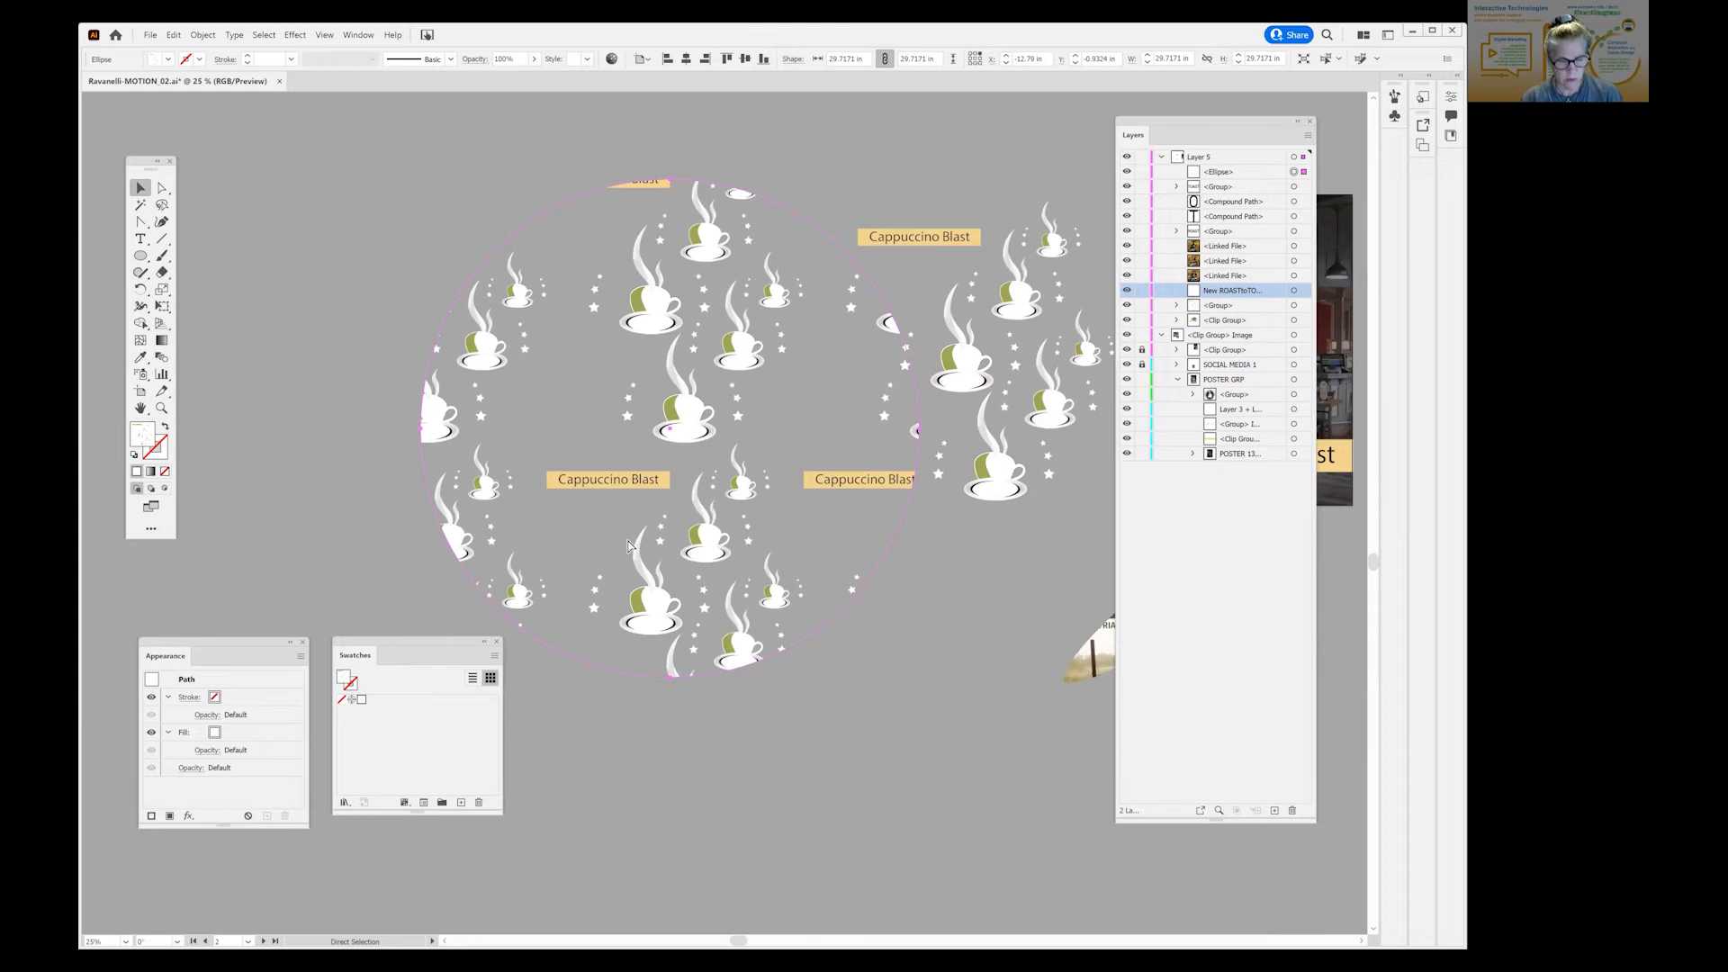
Undo the circle's move and pattern fill, then delete the white circle covering the posters.
key(ctrl+z)
key(ctrl+z)
key(ctrl+z)
drag(800, 527, 442, 588)
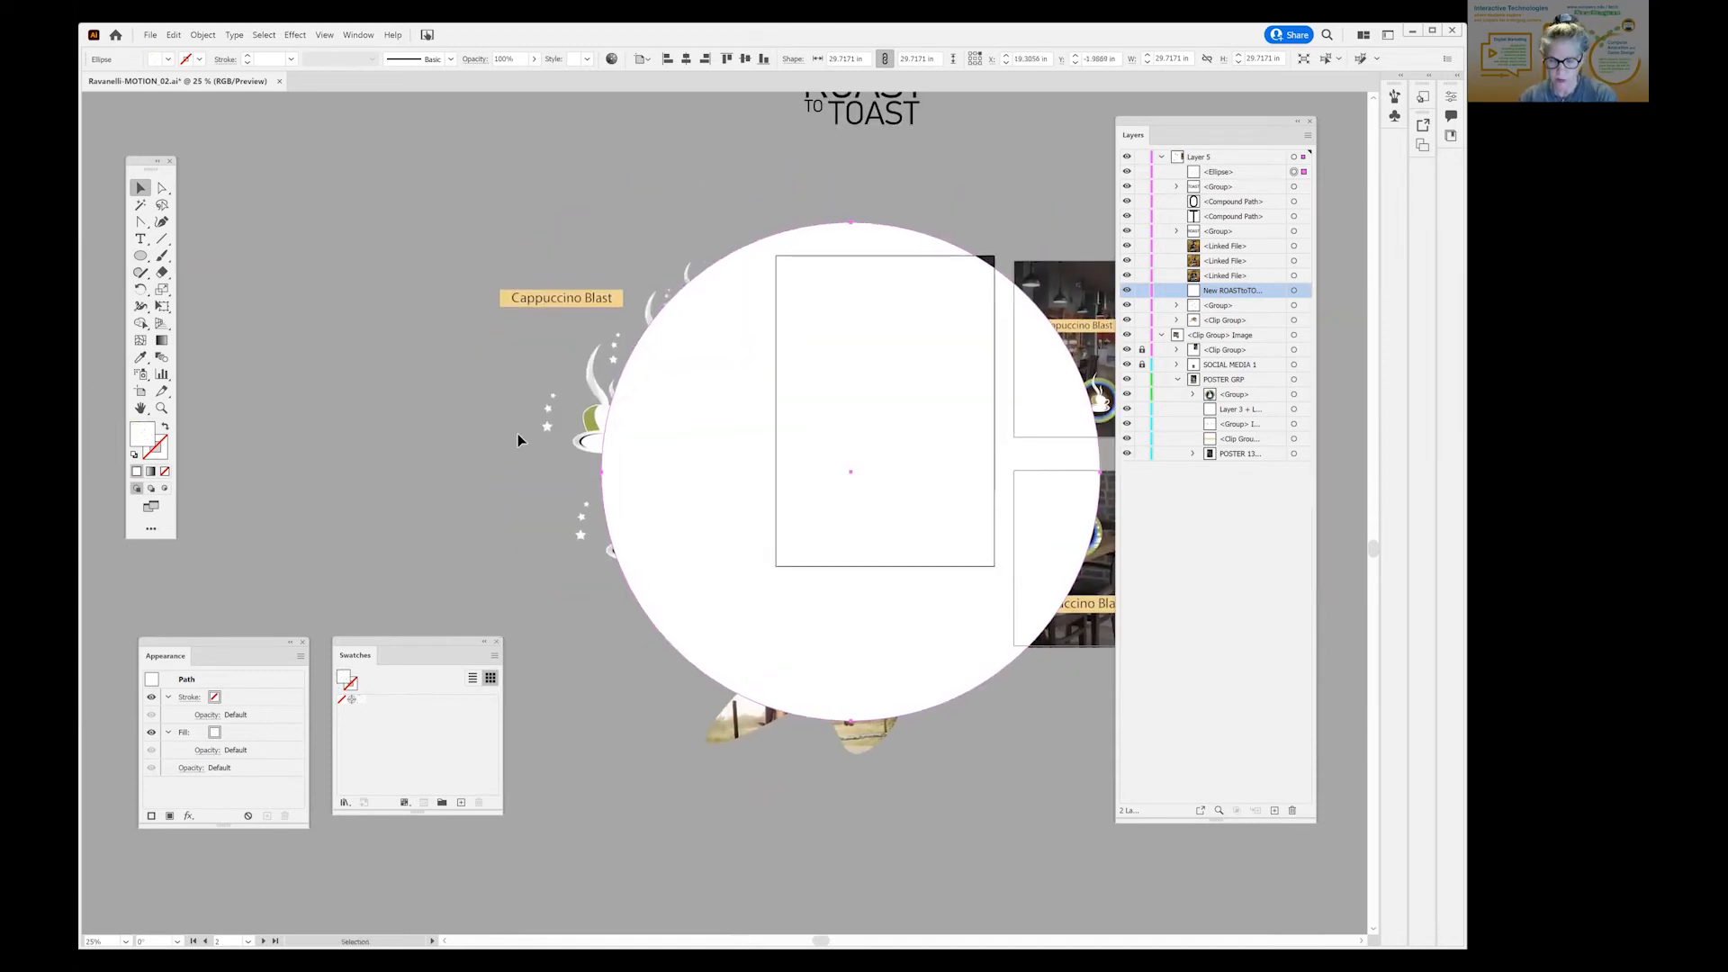
key(Delete)
Move the coffee cup artwork farther from the posters and draw a blue-filled circle about 19 in across over it.
drag(657, 357, 452, 343)
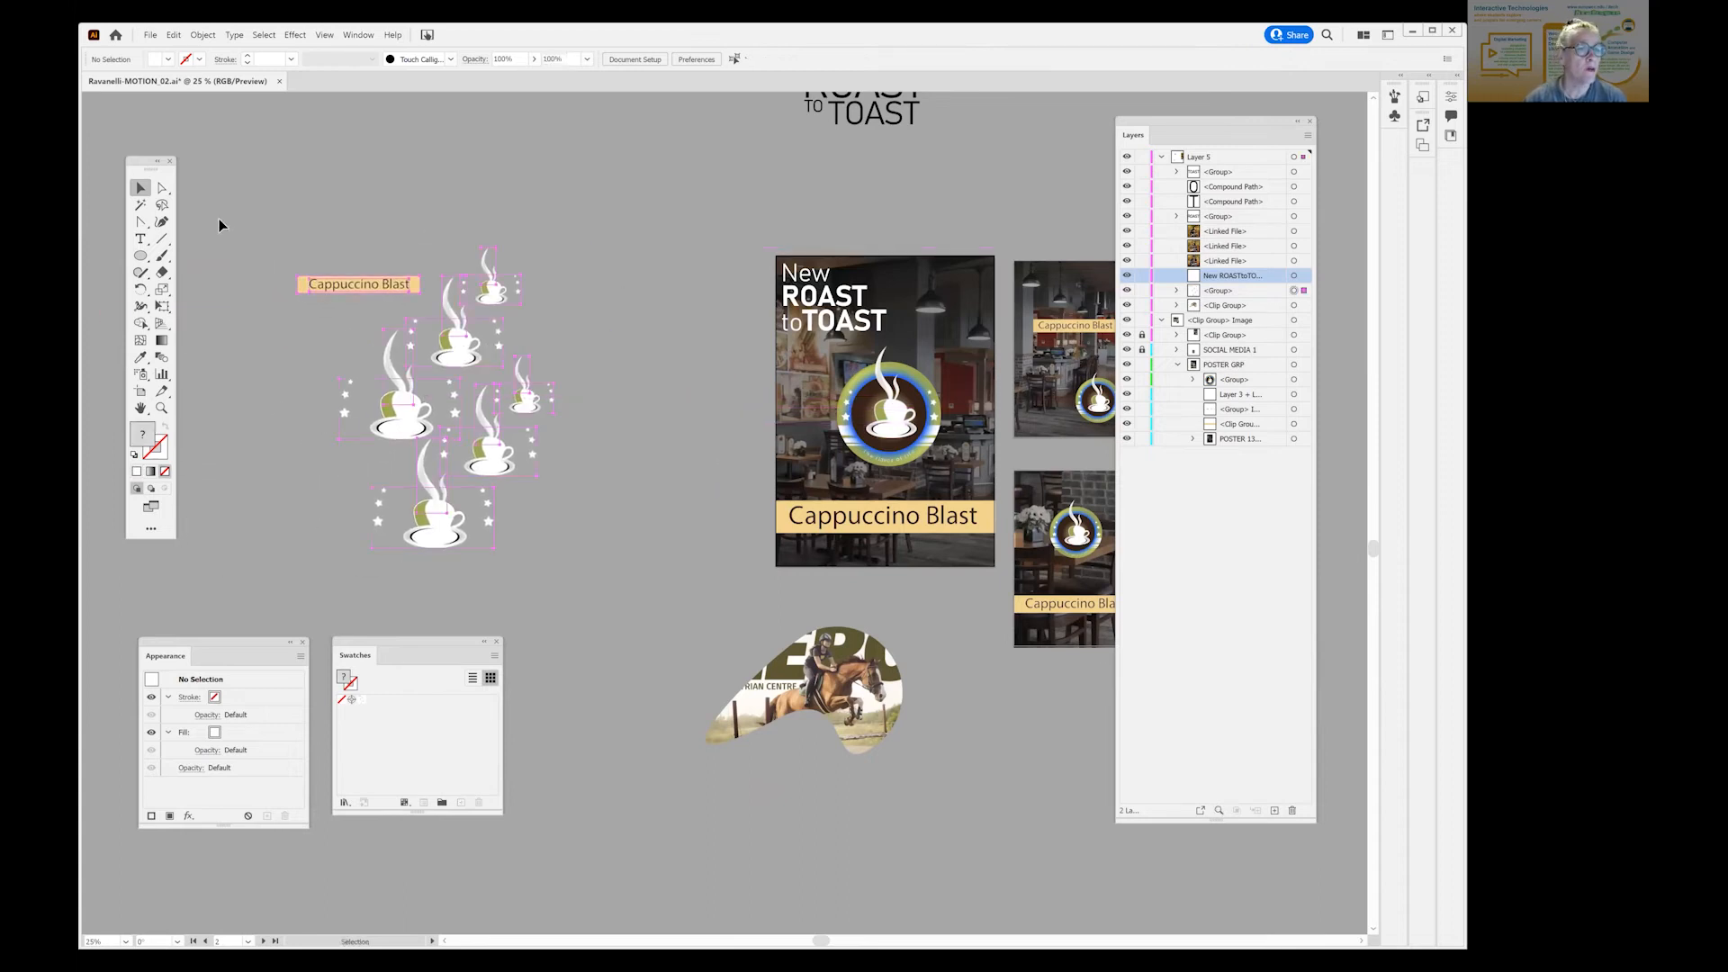
key(l)
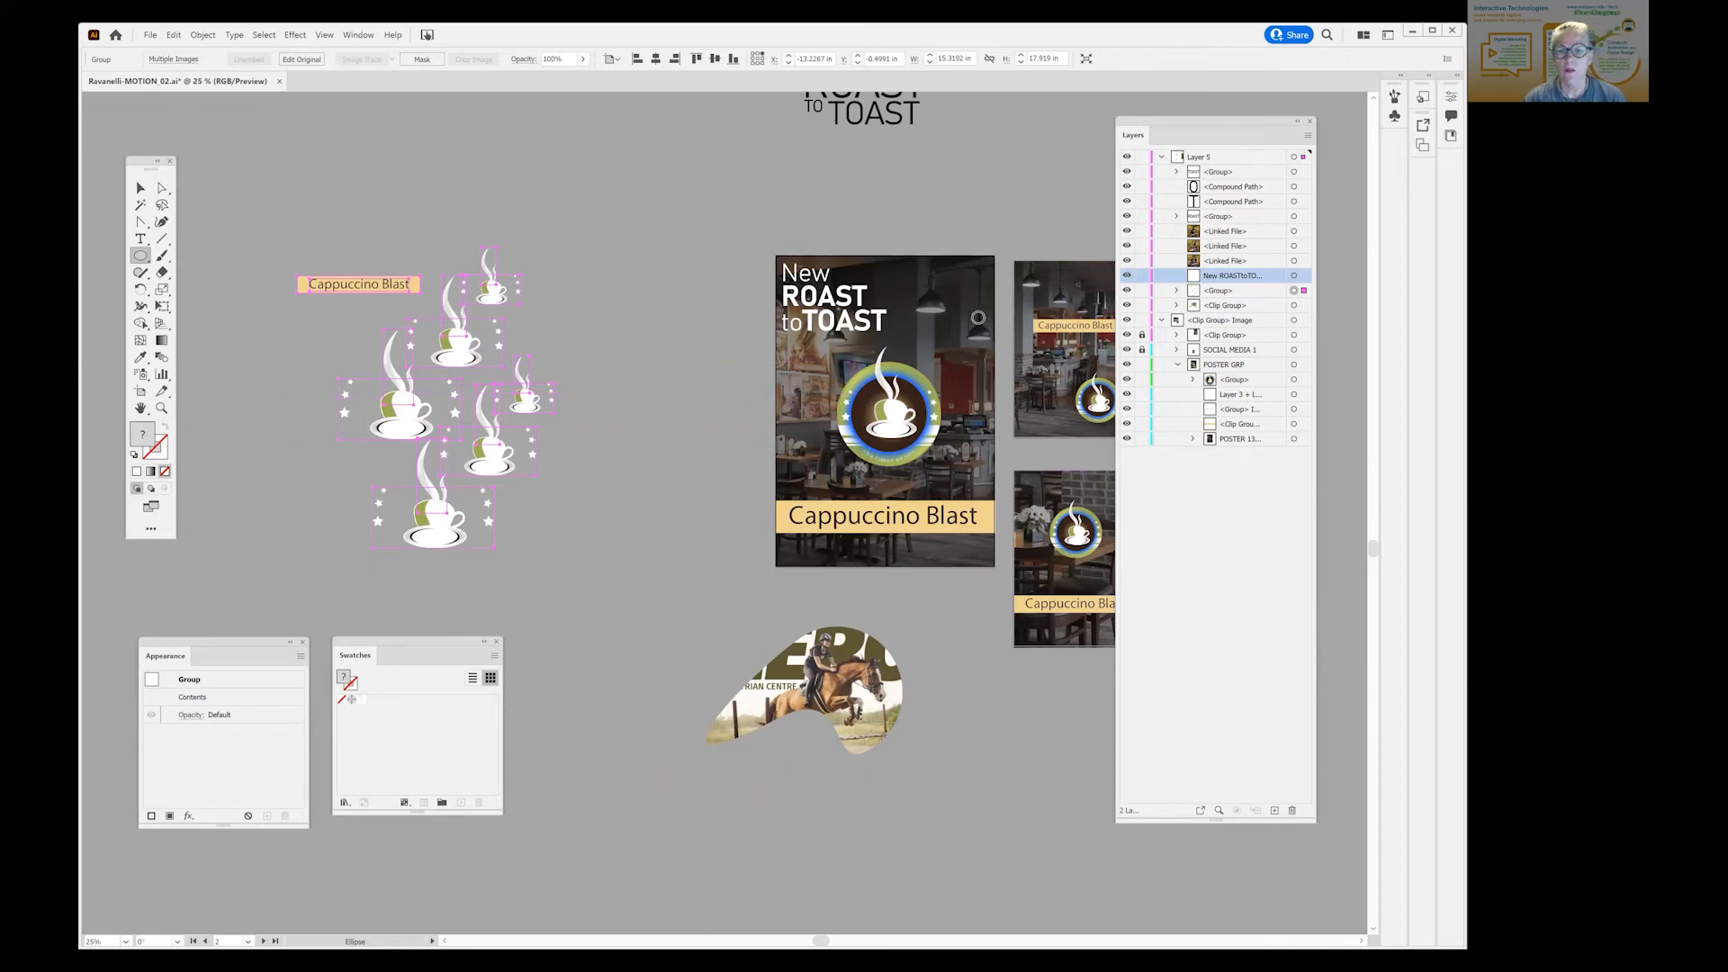
double_click(142, 434)
click(1034, 271)
click(1197, 265)
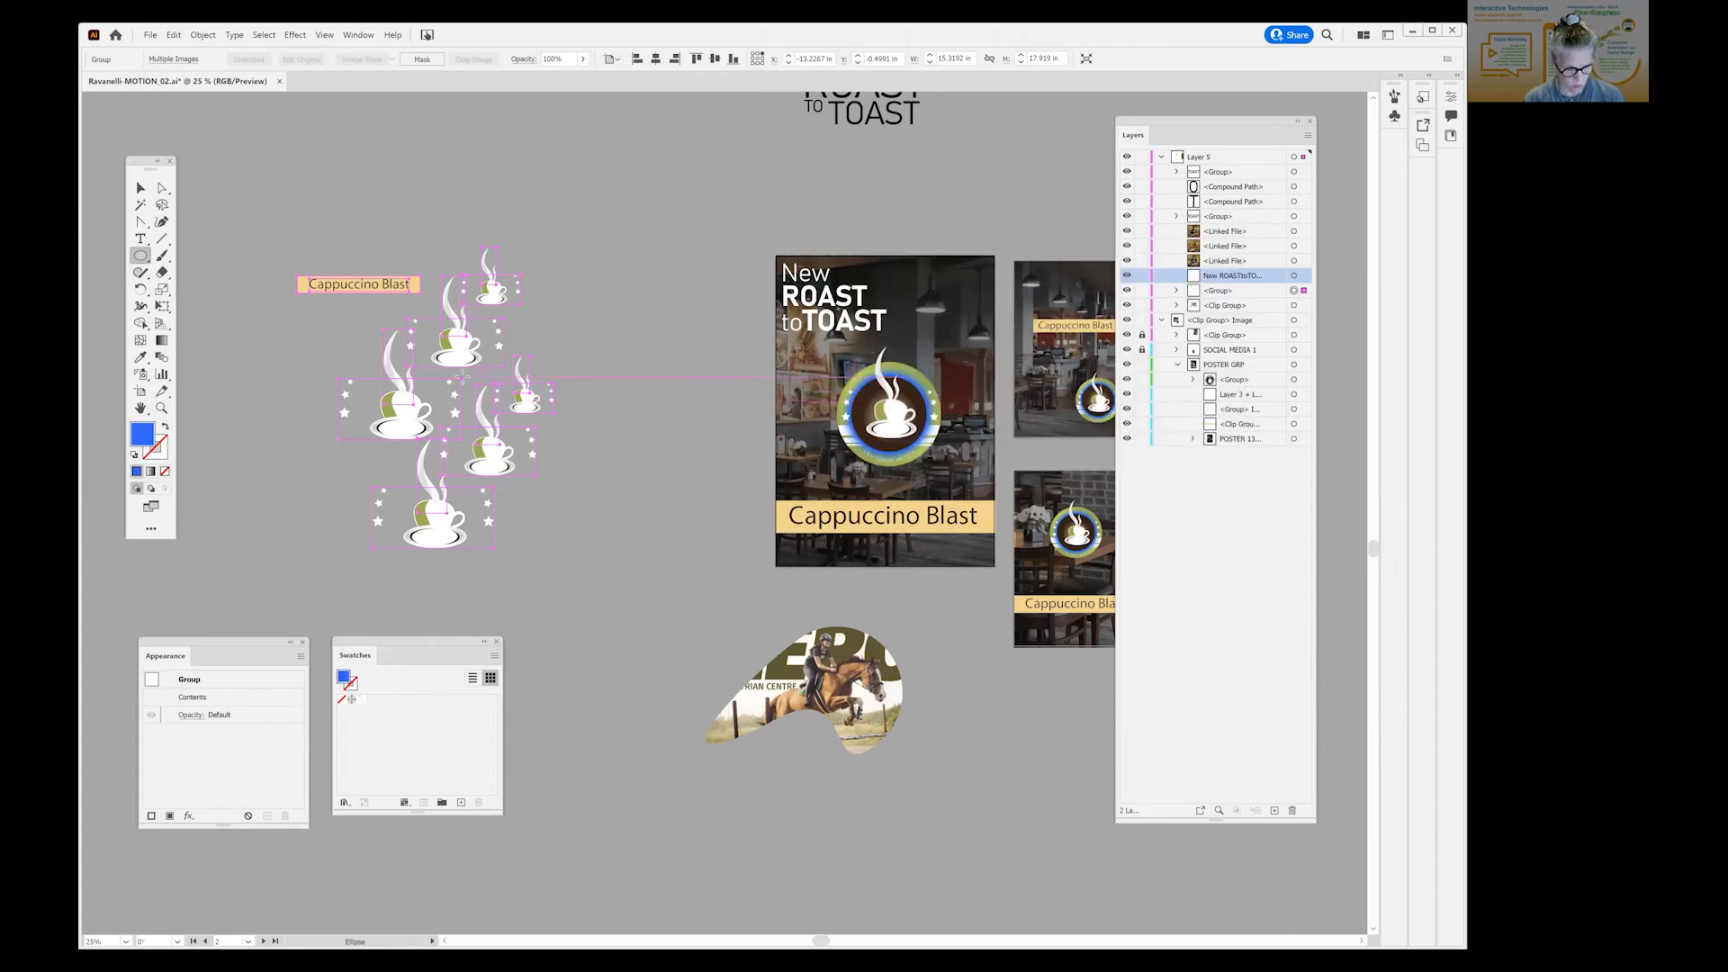
mouse_move(455, 378)
mouse_down()
mouse_move(620, 486)
mouse_move(637, 522)
mouse_up()
click(133, 188)
drag(477, 368, 484, 367)
click(395, 185)
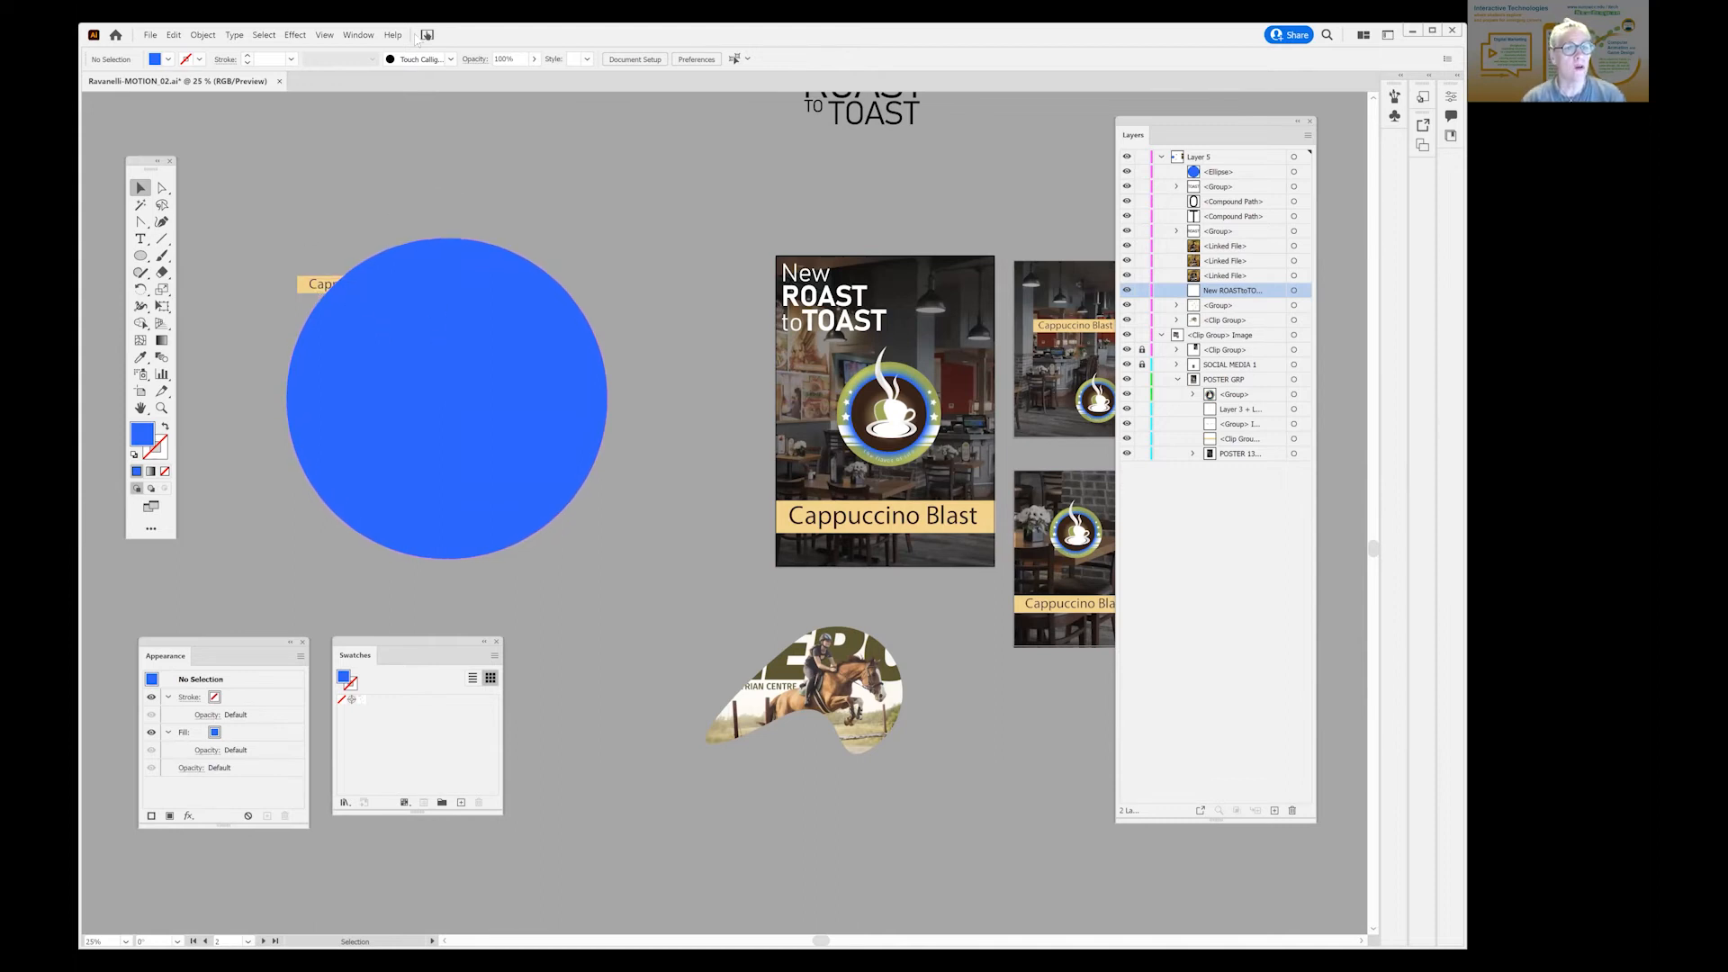
Send the blue circle to the back so it sits behind the coffee cups and Cappuccino Blast label.
click(203, 36)
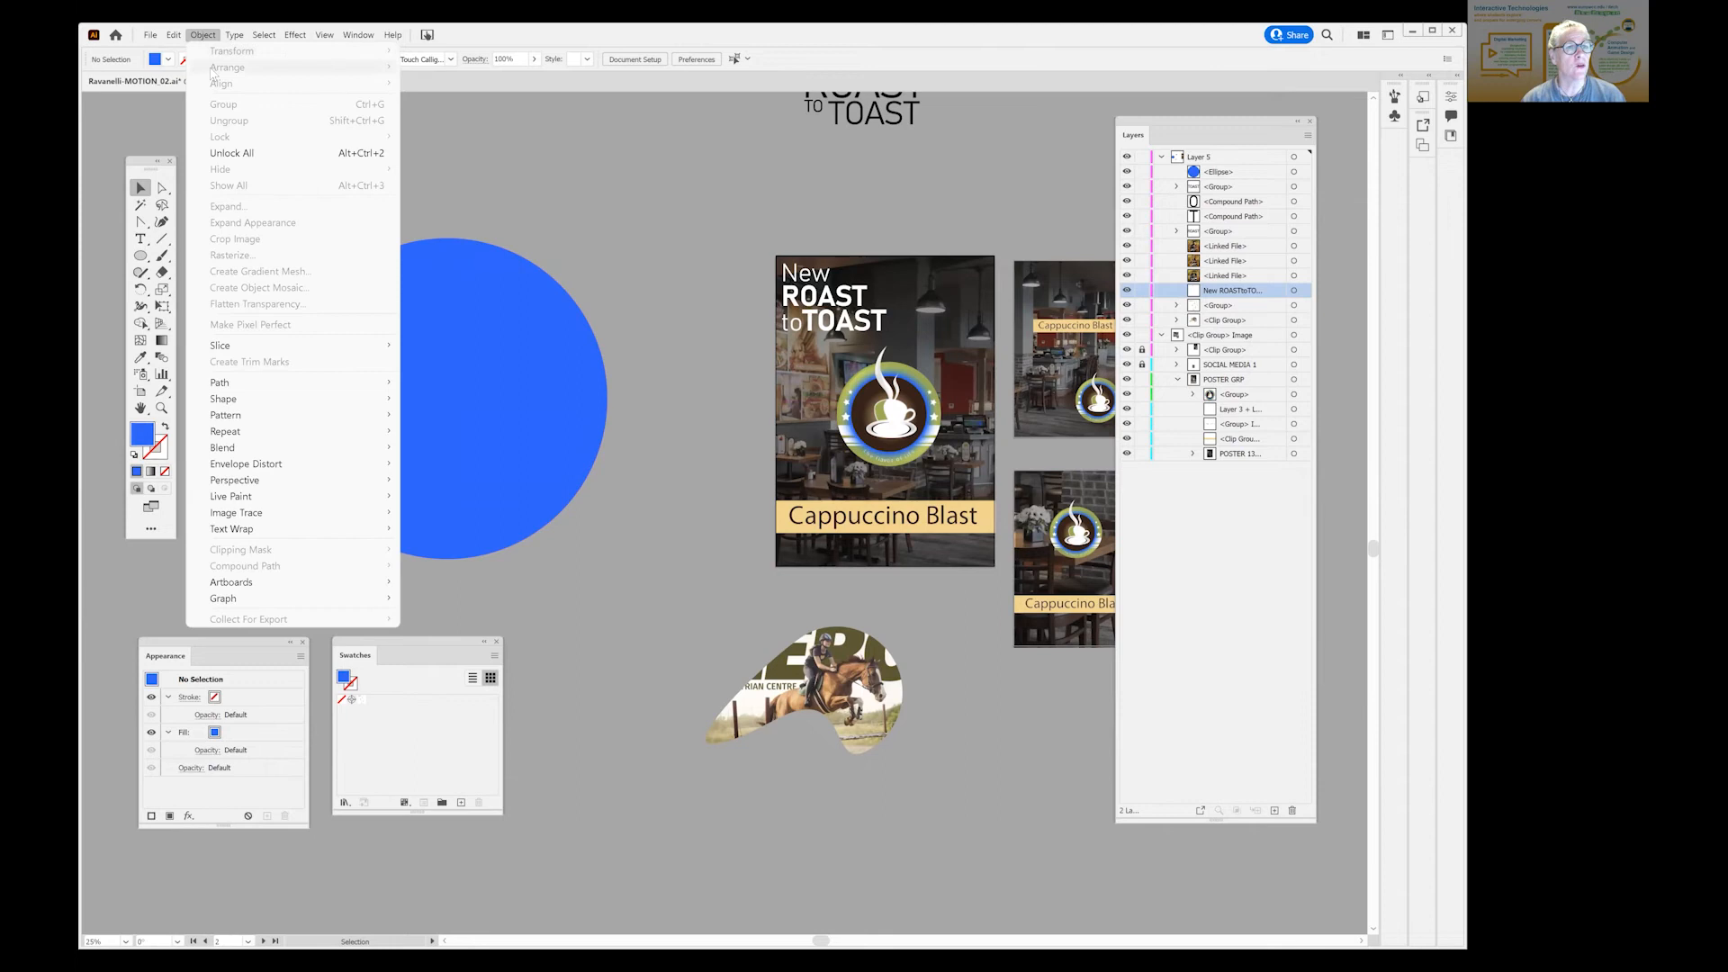
click(615, 248)
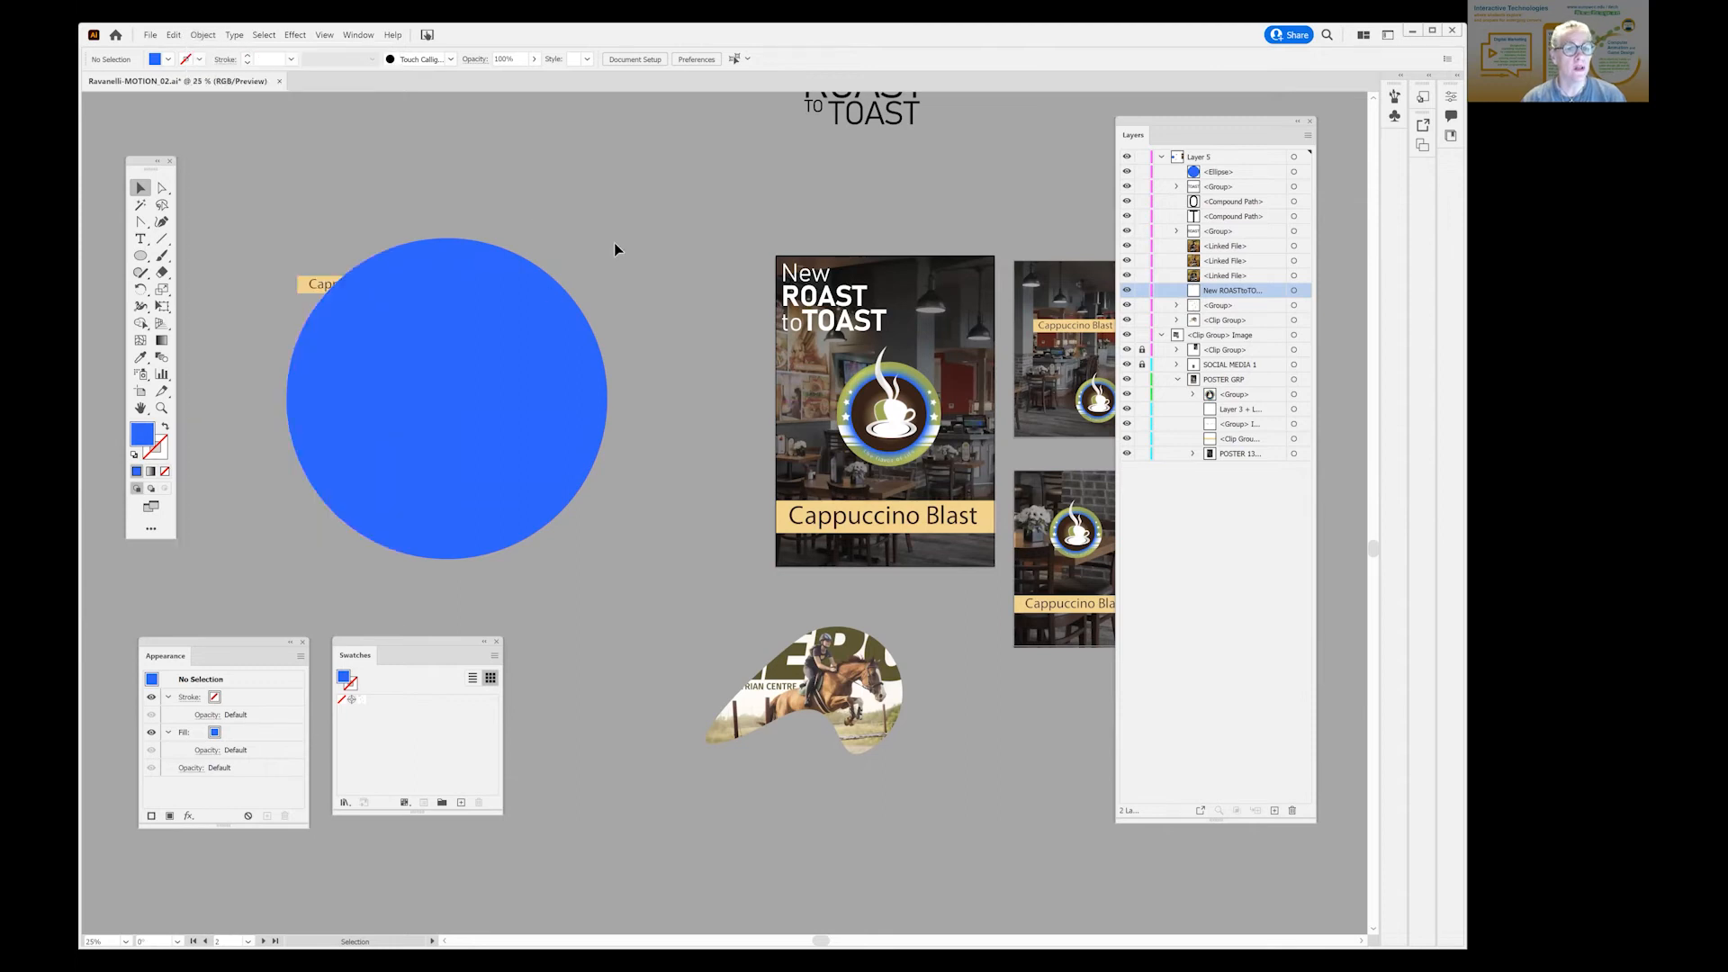
click(513, 321)
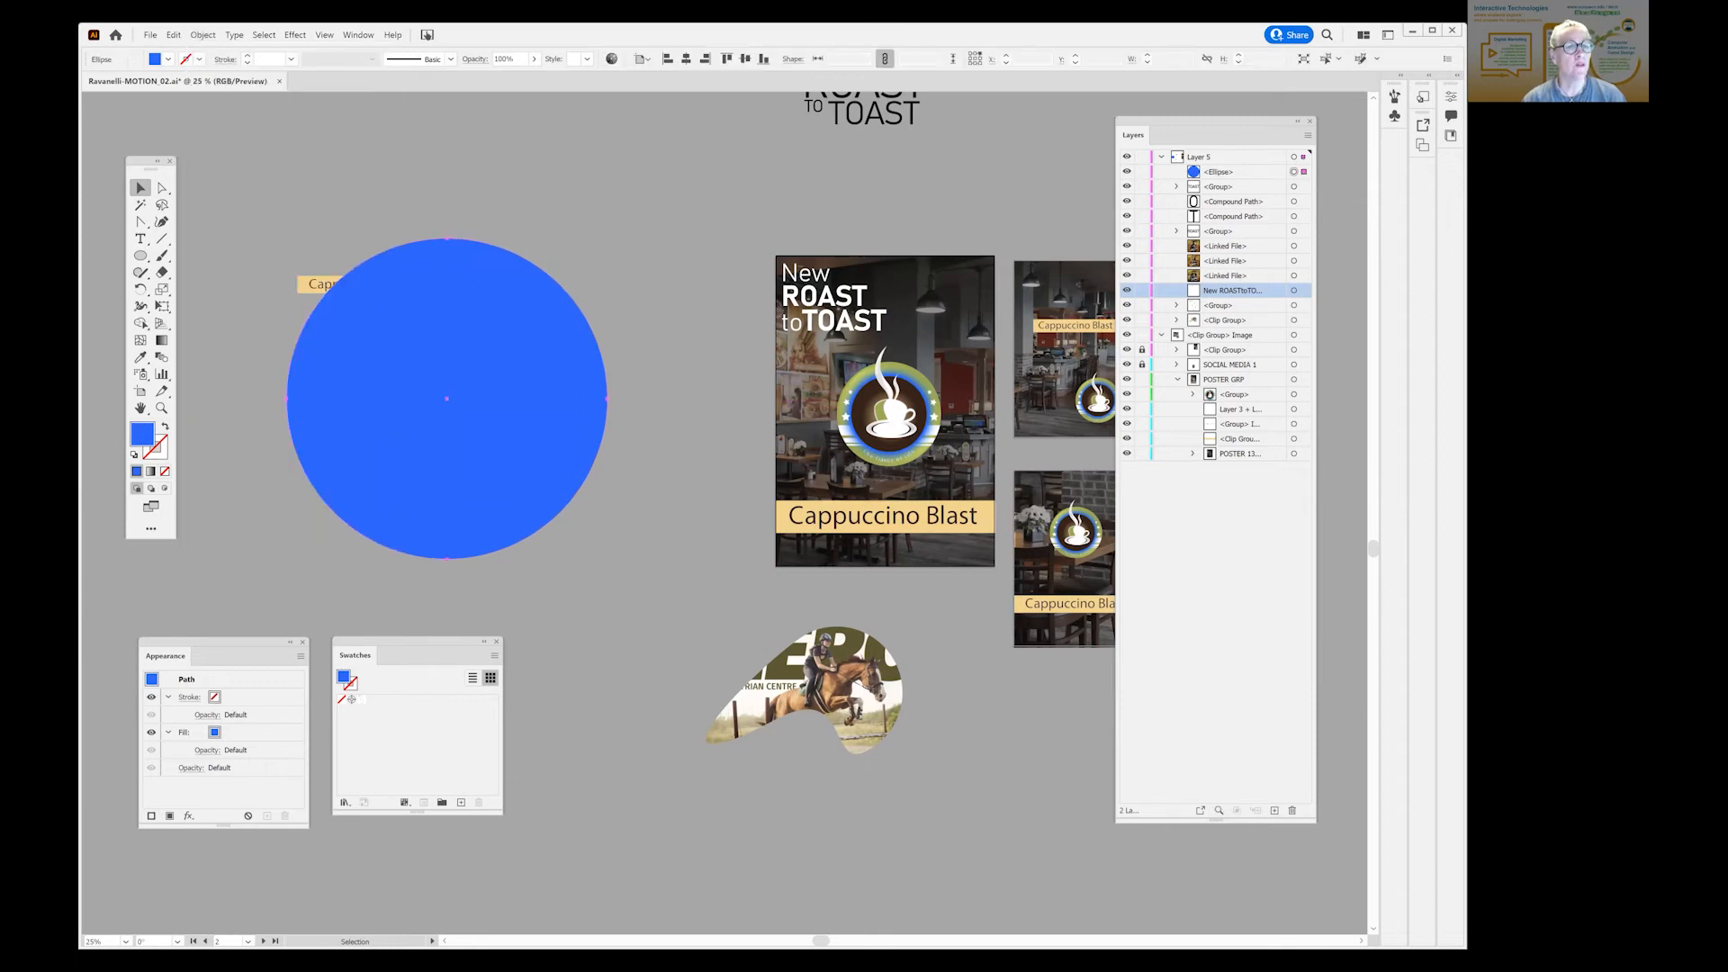
click(203, 36)
mouse_move(232, 70)
click(452, 115)
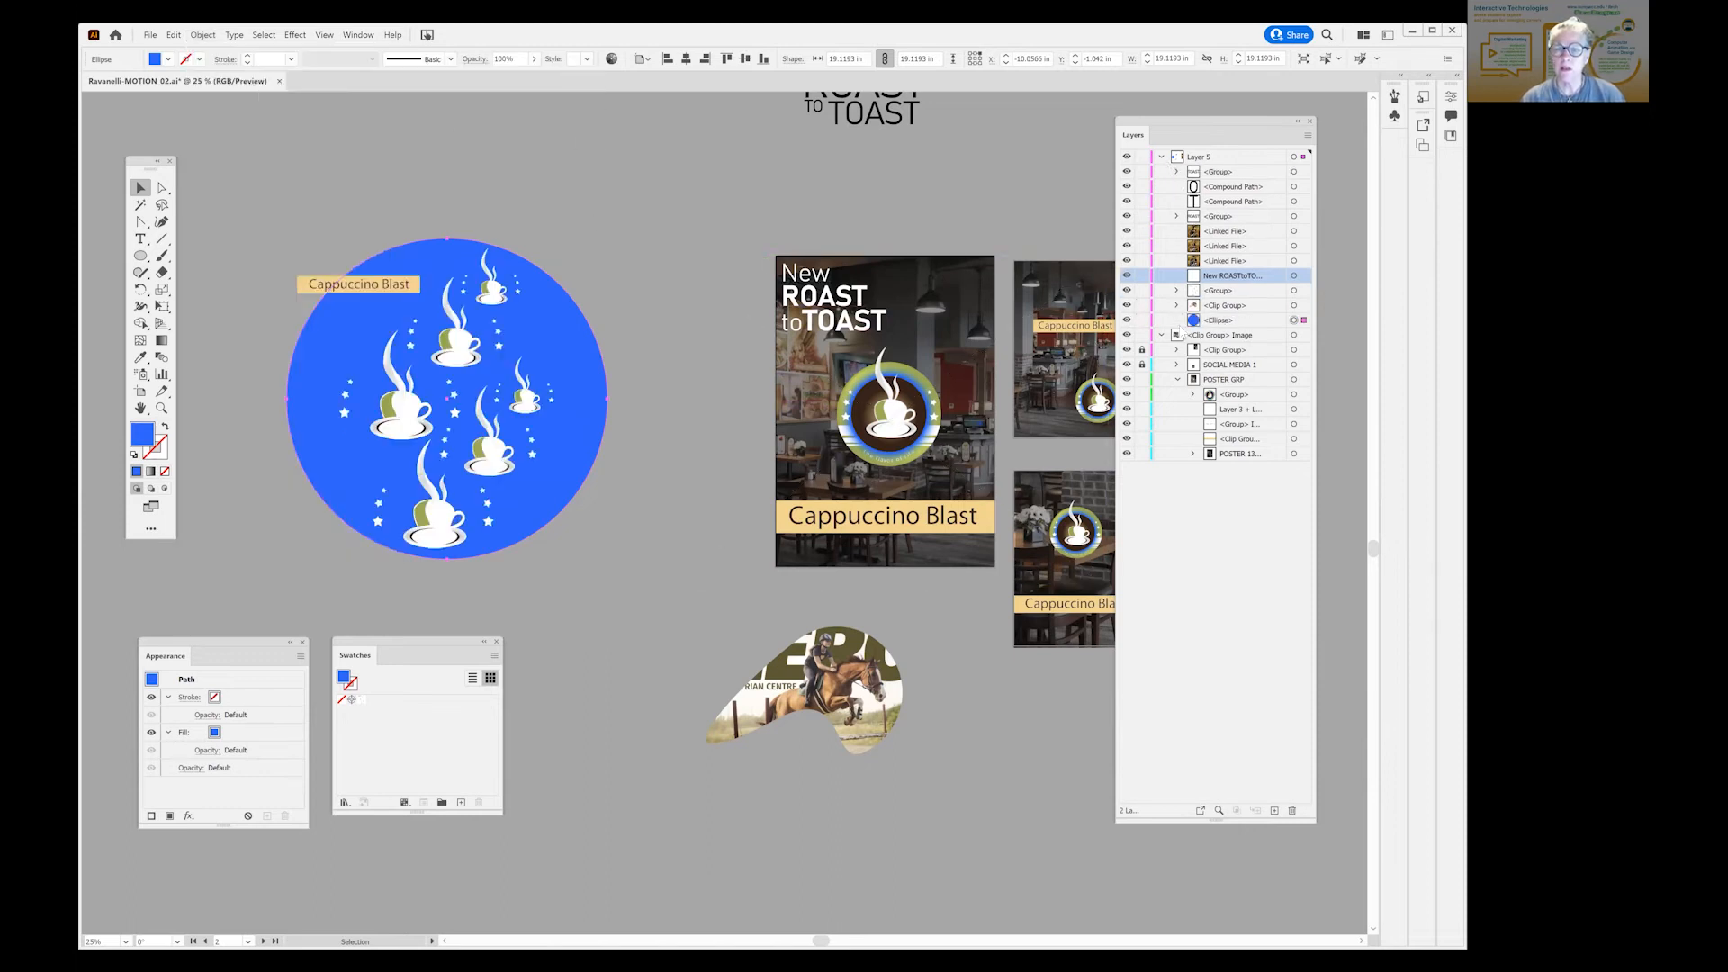
Collapse both top-level layers, hide the <Clip Group> Image layer, and expand Layer 5 again.
click(1162, 157)
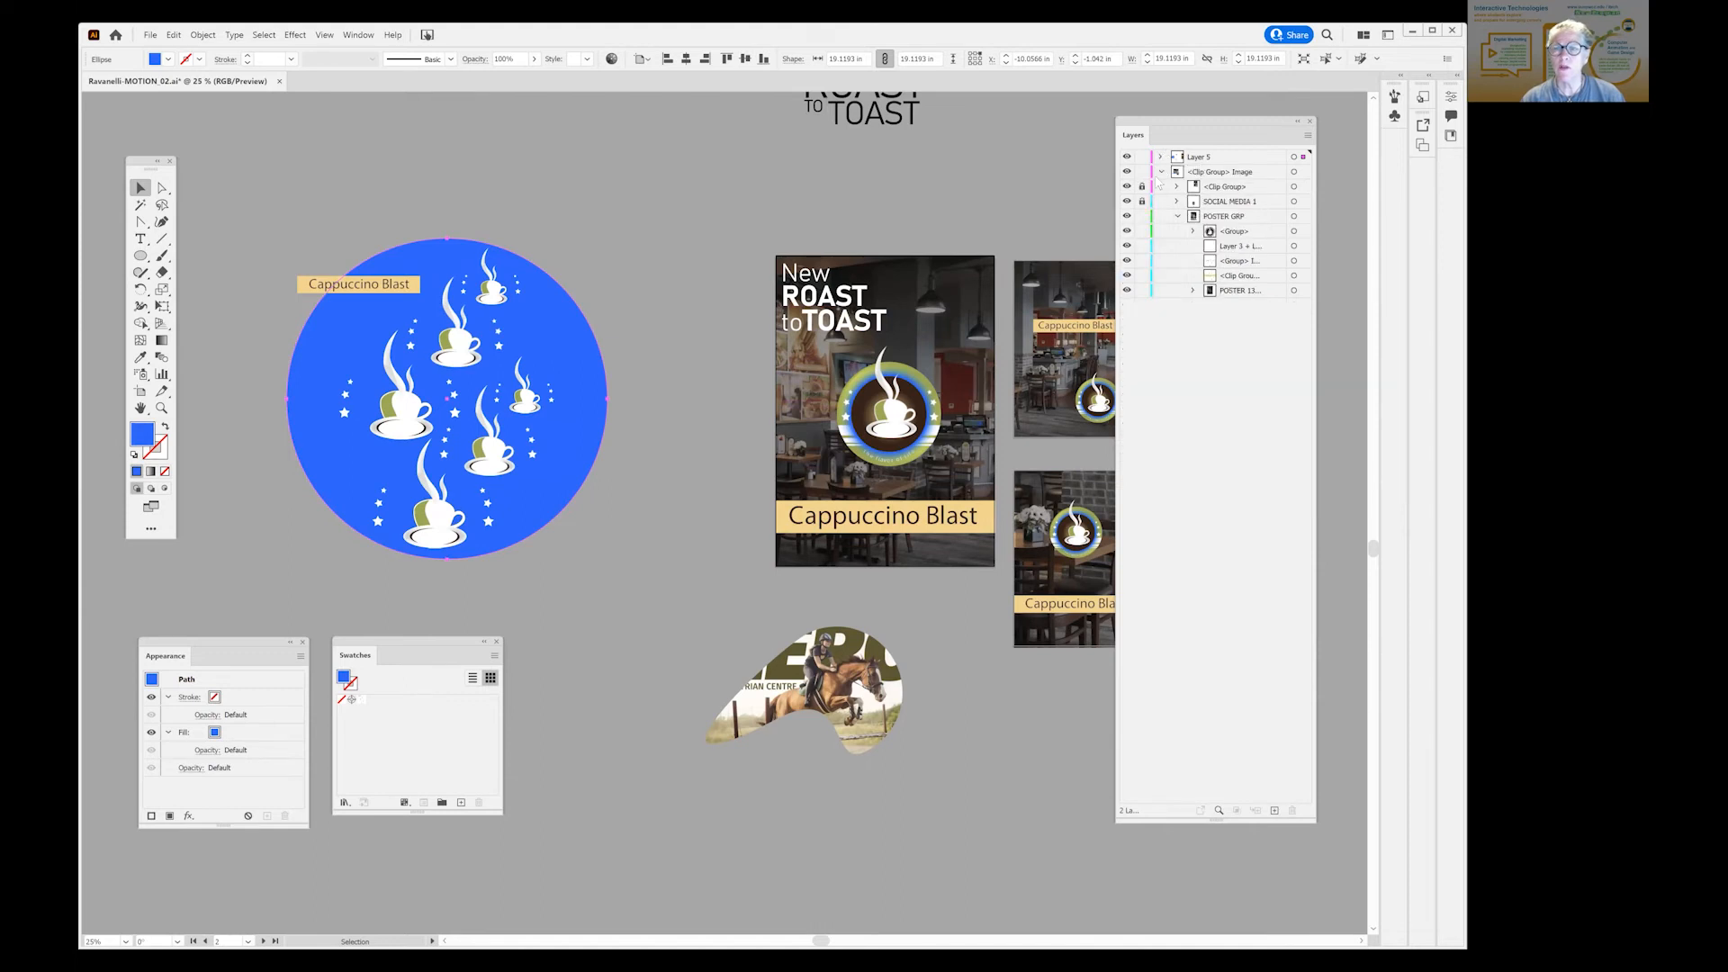
click(1161, 172)
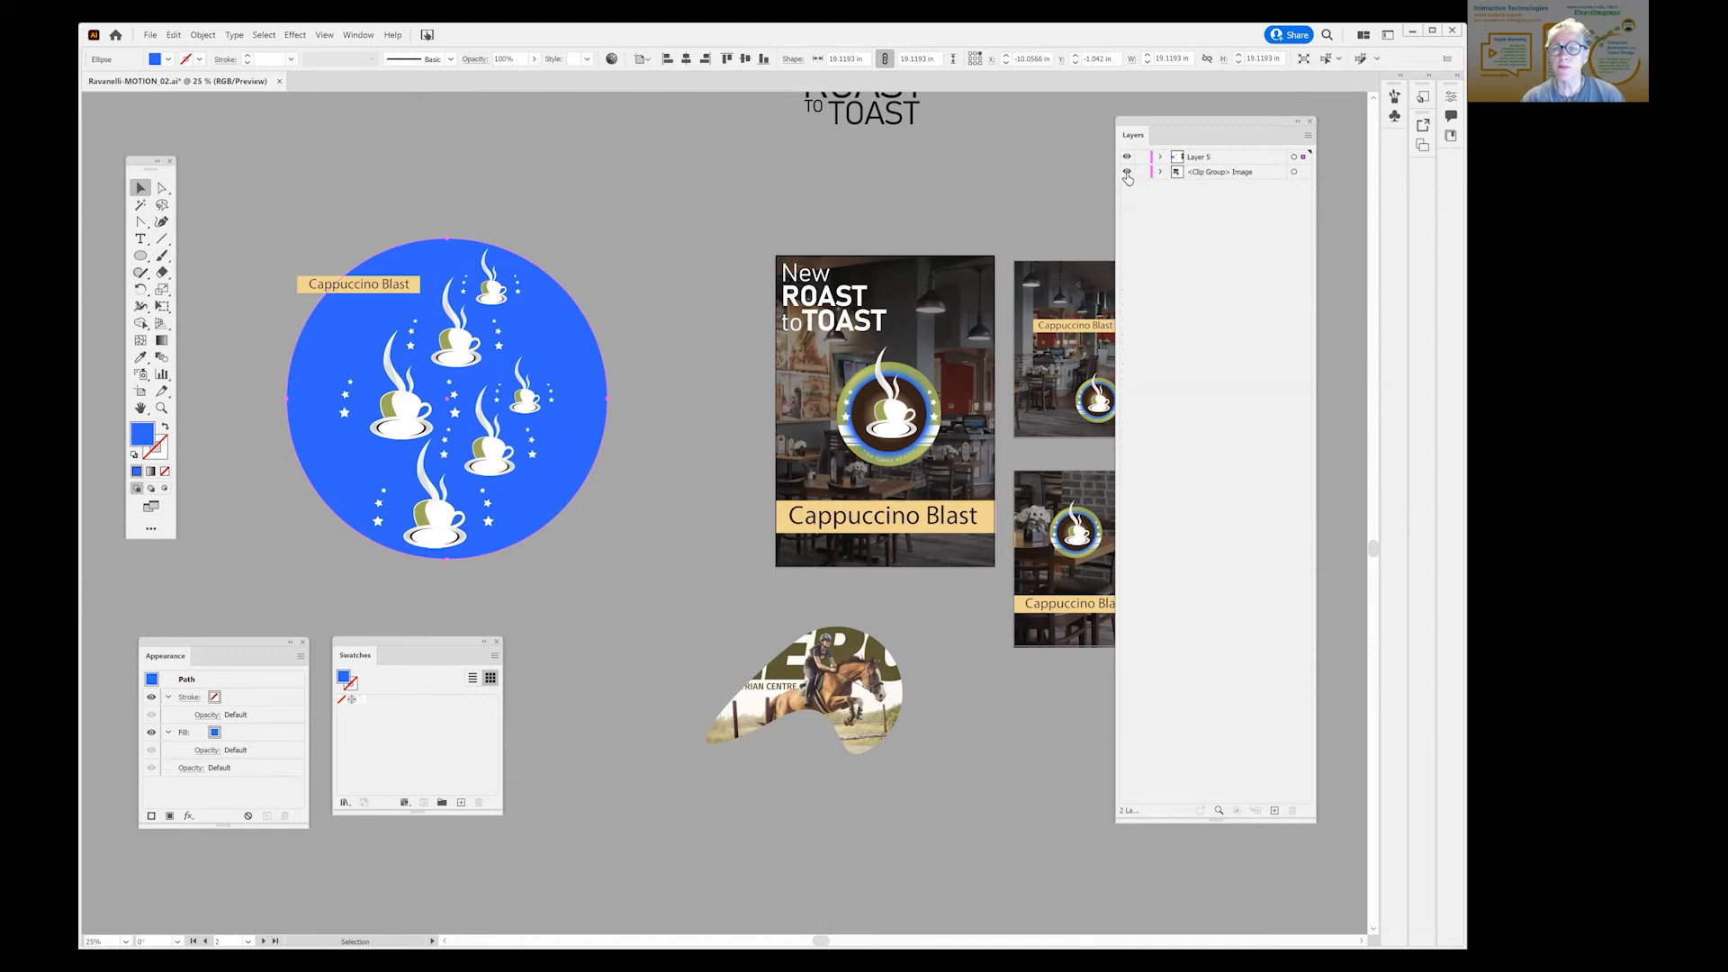
click(1126, 172)
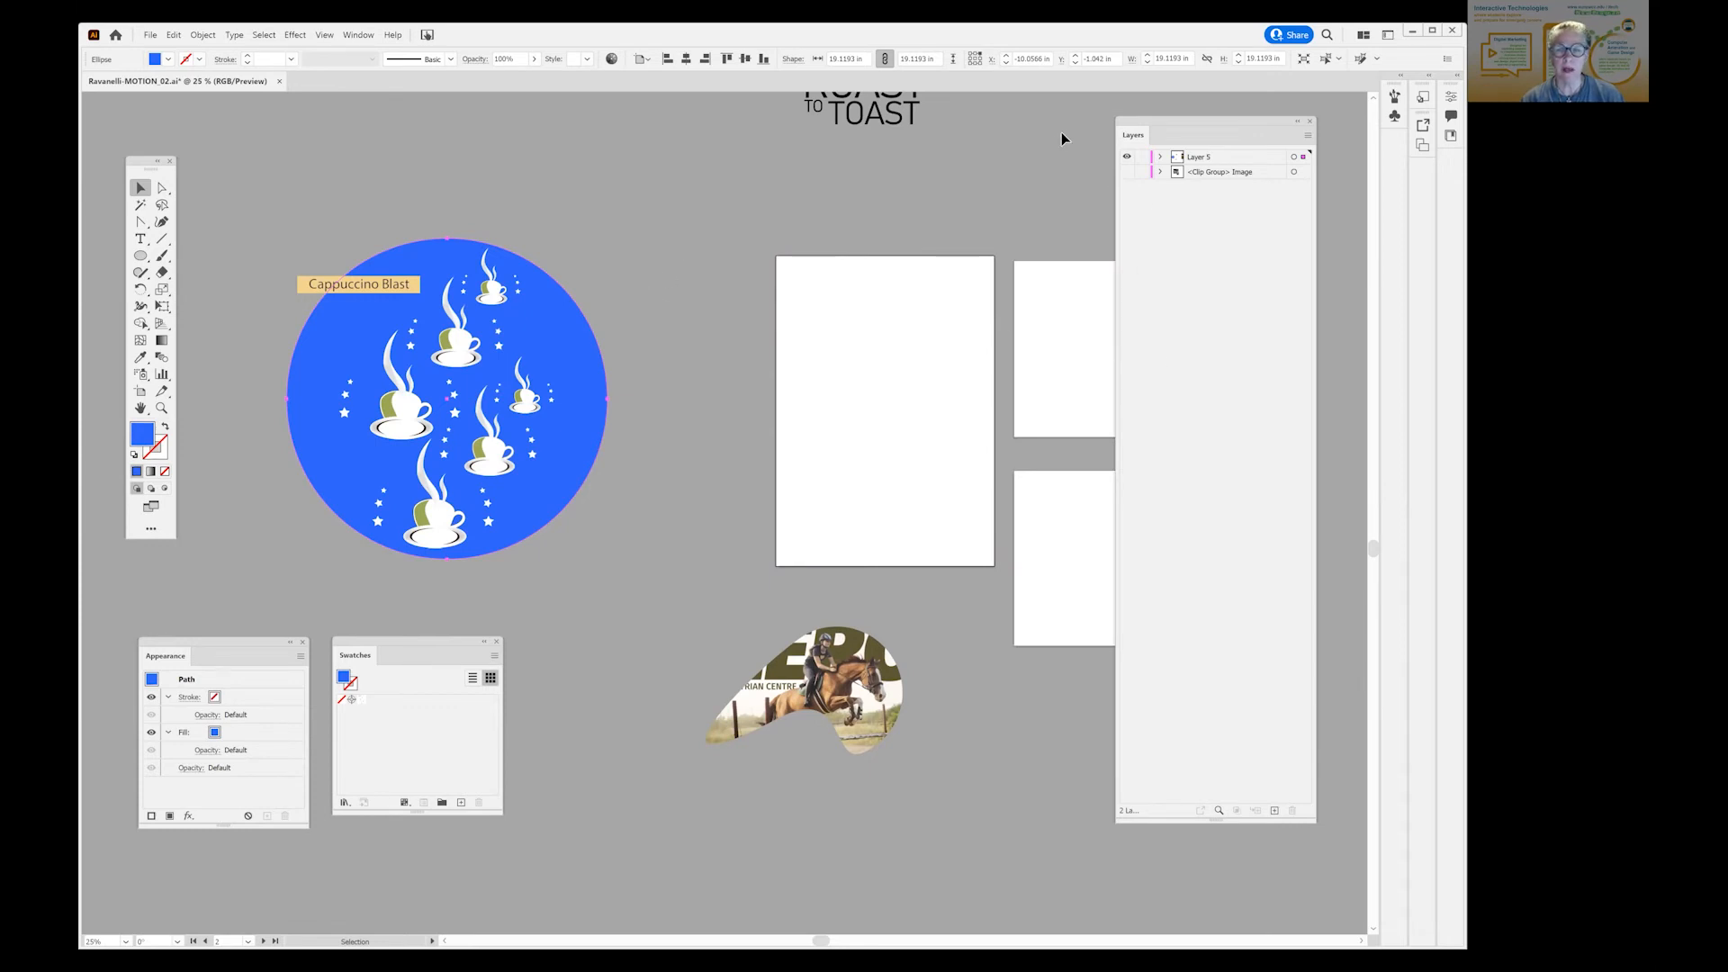
click(1160, 156)
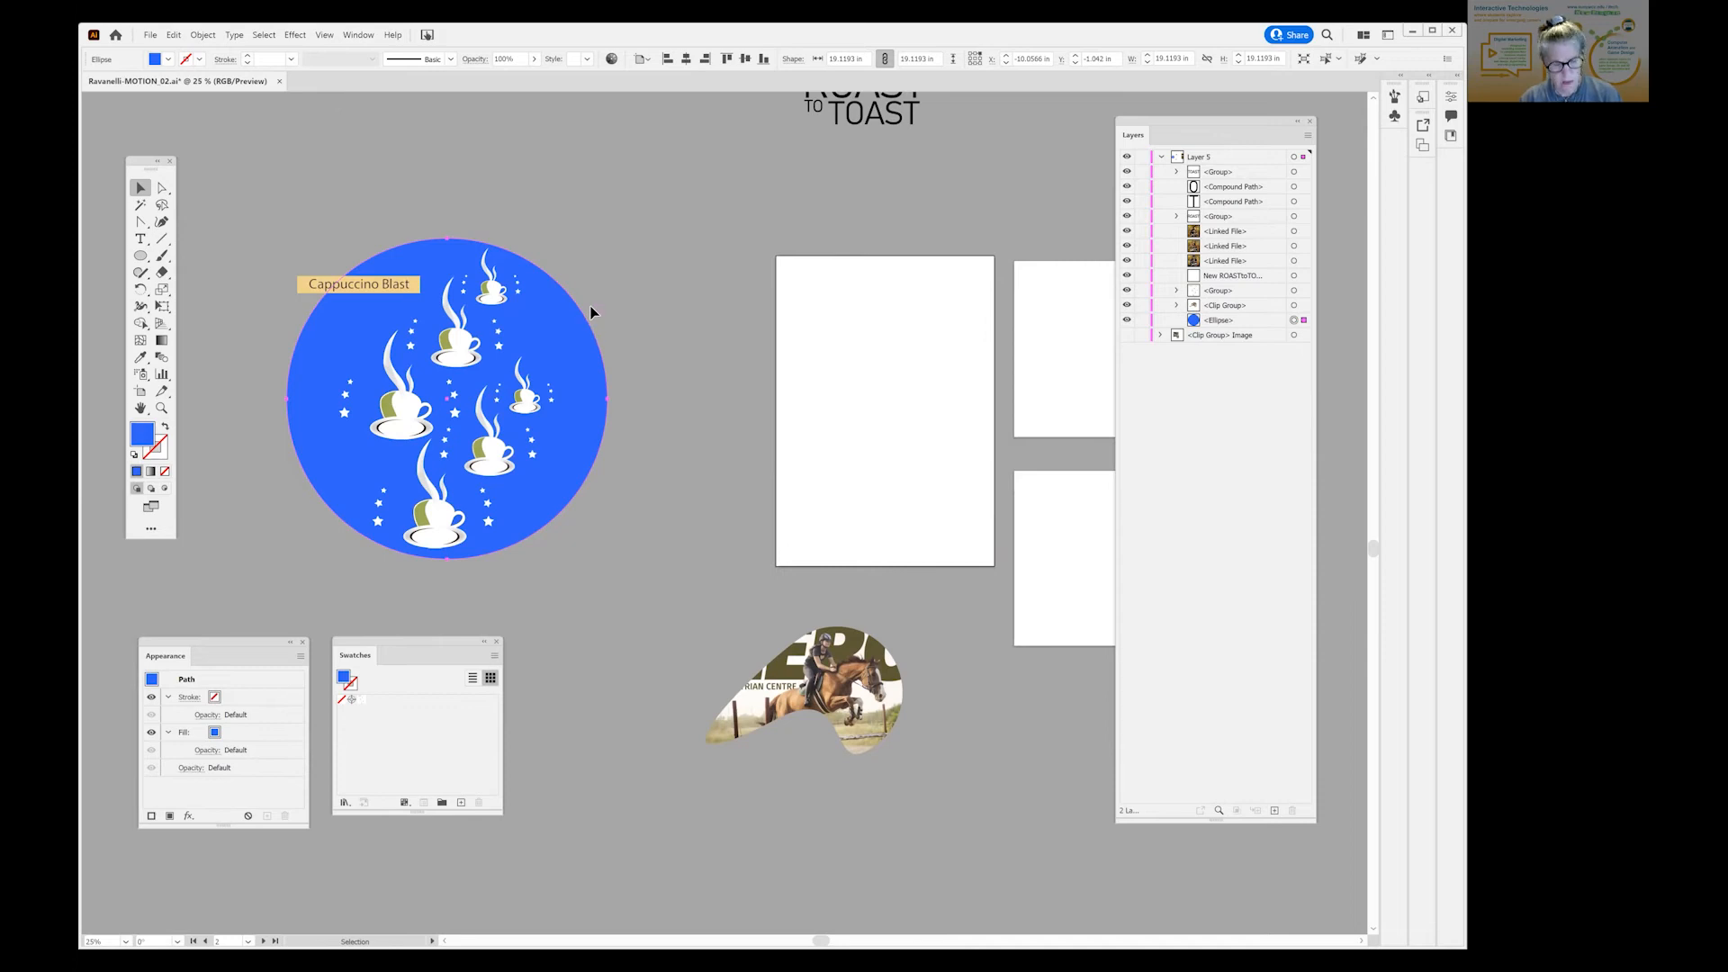
Enlarge the blue circle proportionally to about 24 in across and reposition it behind the whole cup and label artwork.
key(e)
drag(606, 234, 689, 157)
drag(497, 291, 472, 343)
mouse_move(529, 288)
mouse_down()
mouse_move(507, 294)
mouse_move(536, 304)
mouse_move(522, 308)
mouse_up()
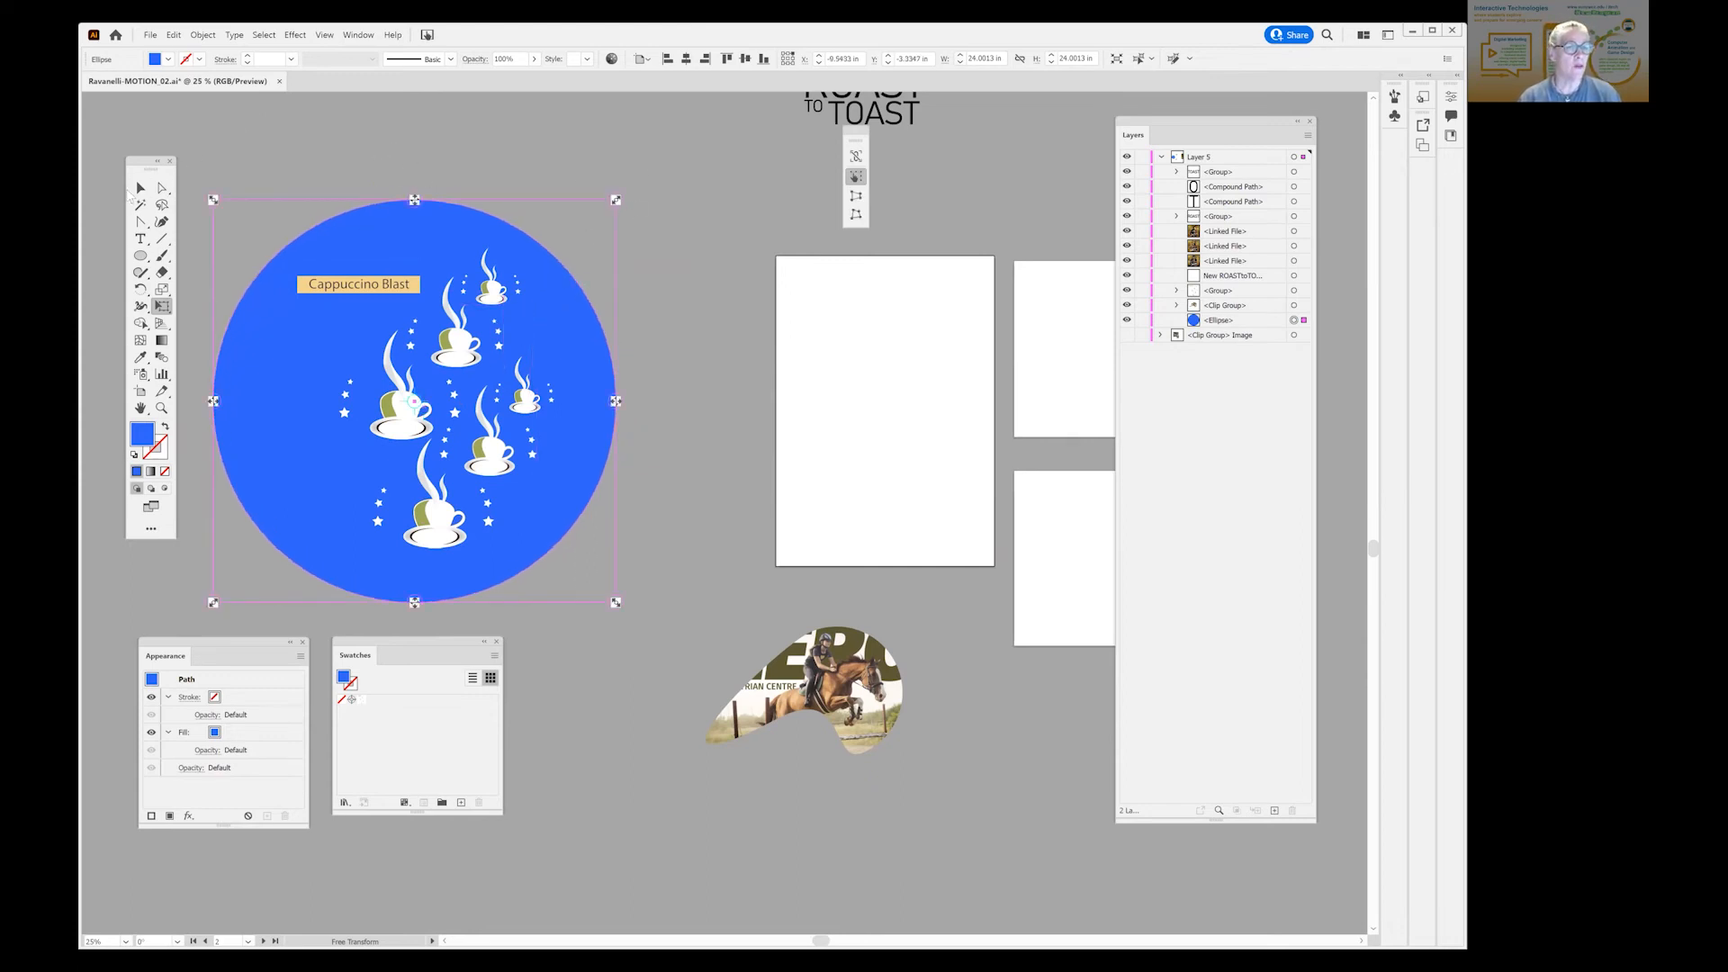
Group the blue circle with the coffee cup artwork and save the group as a new pattern swatch.
click(140, 187)
click(353, 128)
drag(453, 424, 454, 426)
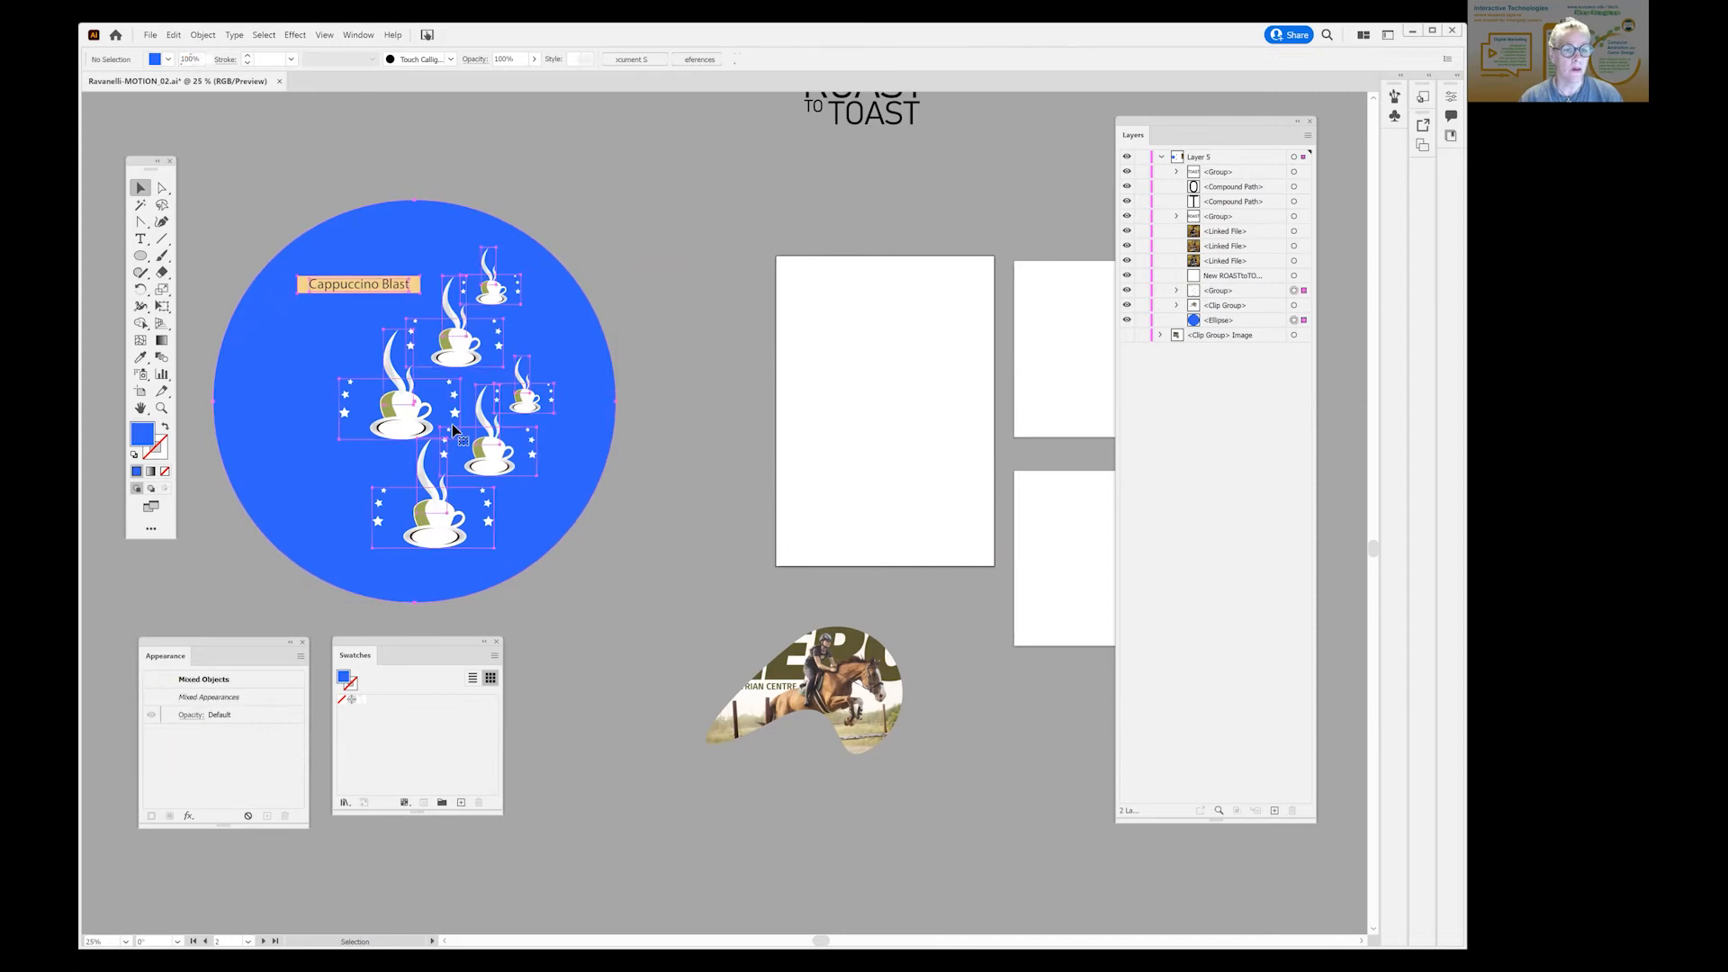
click(202, 36)
click(232, 110)
drag(455, 346, 447, 727)
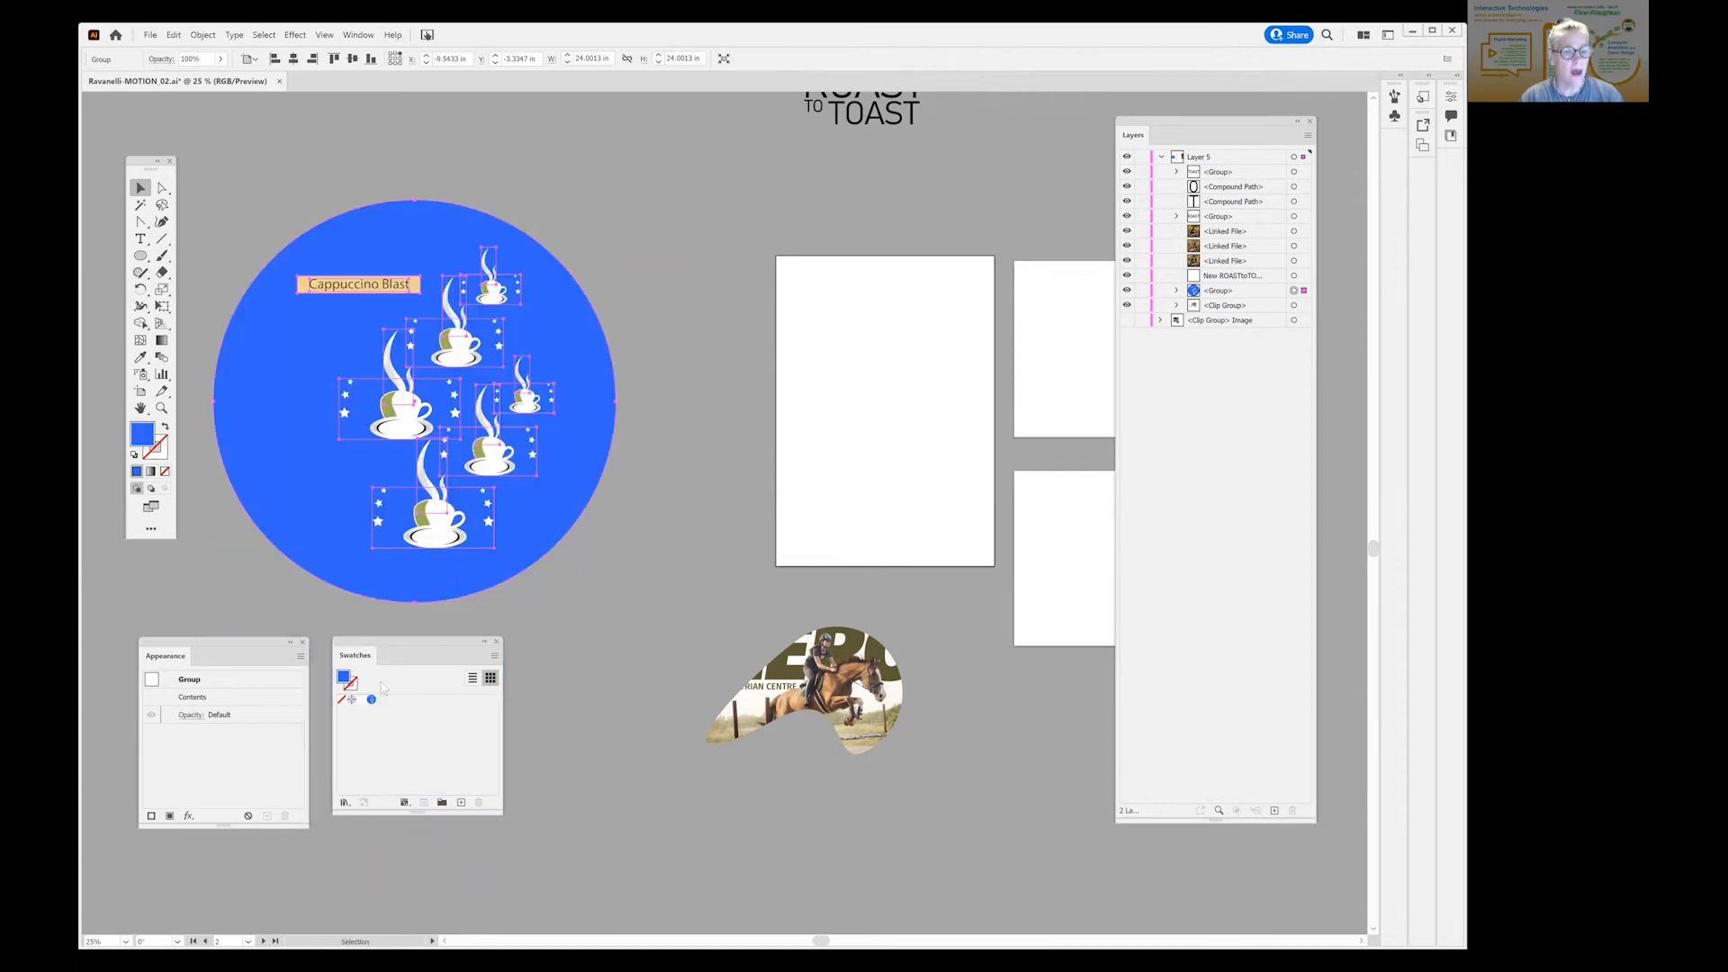
click(329, 173)
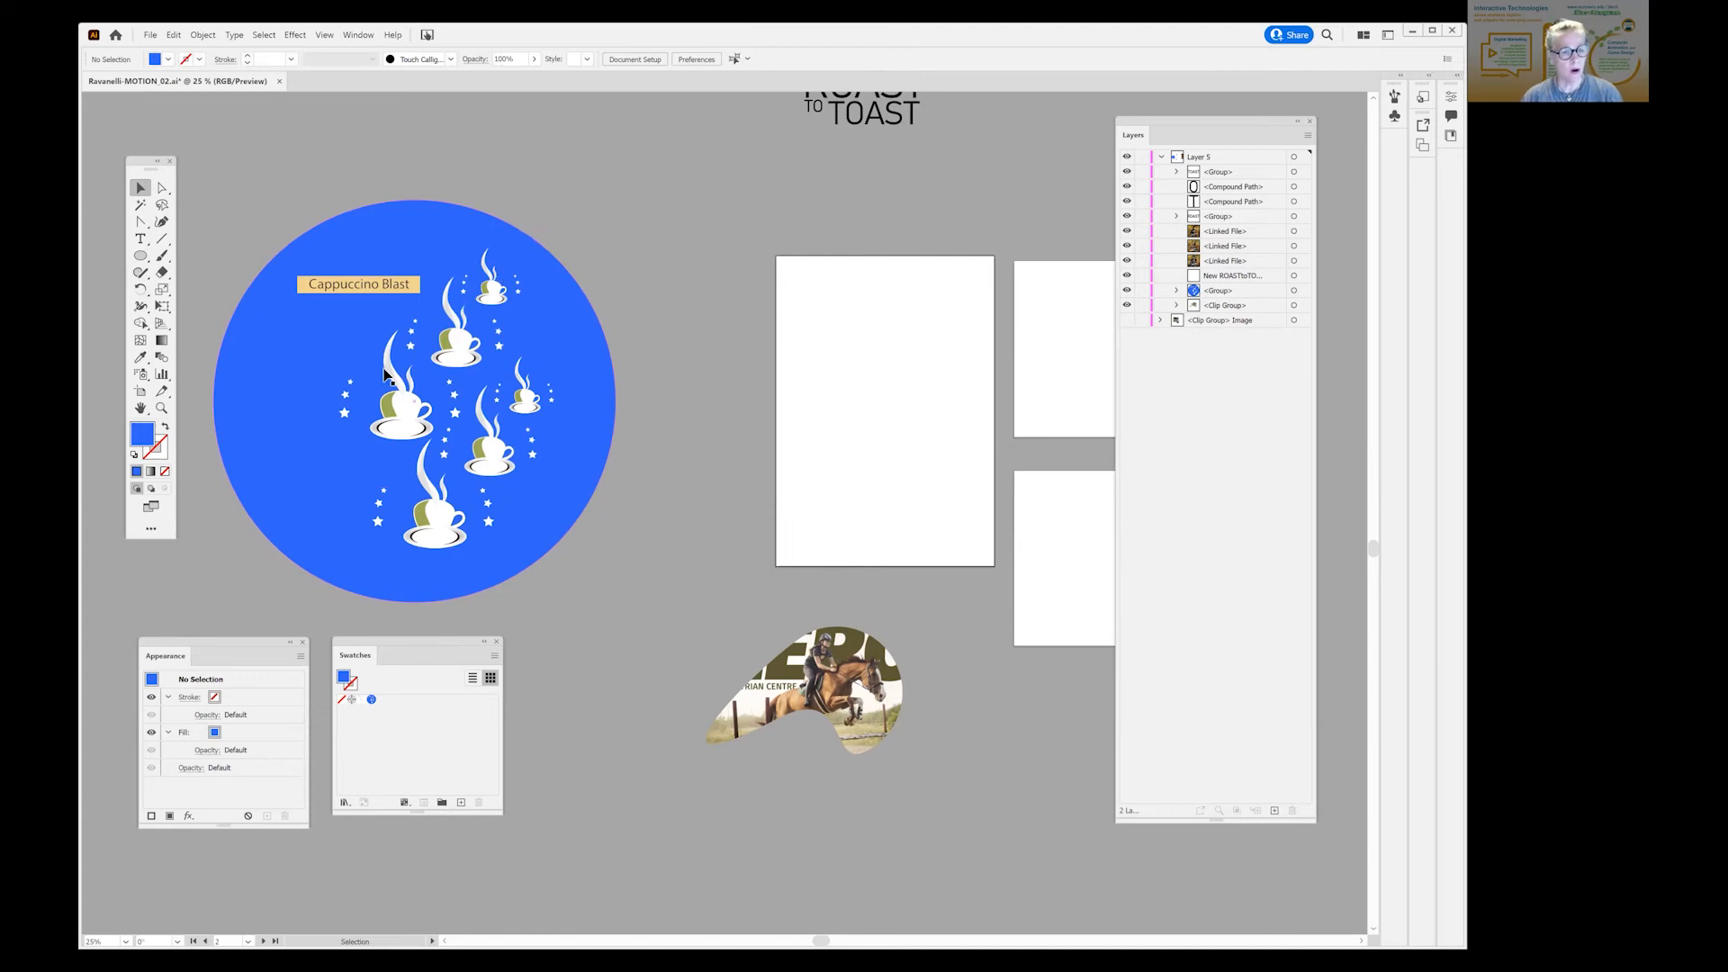
Add a portrait artboard about 11.7 by 17.4 in on the empty canvas below the horse image.
drag(758, 803, 620, 405)
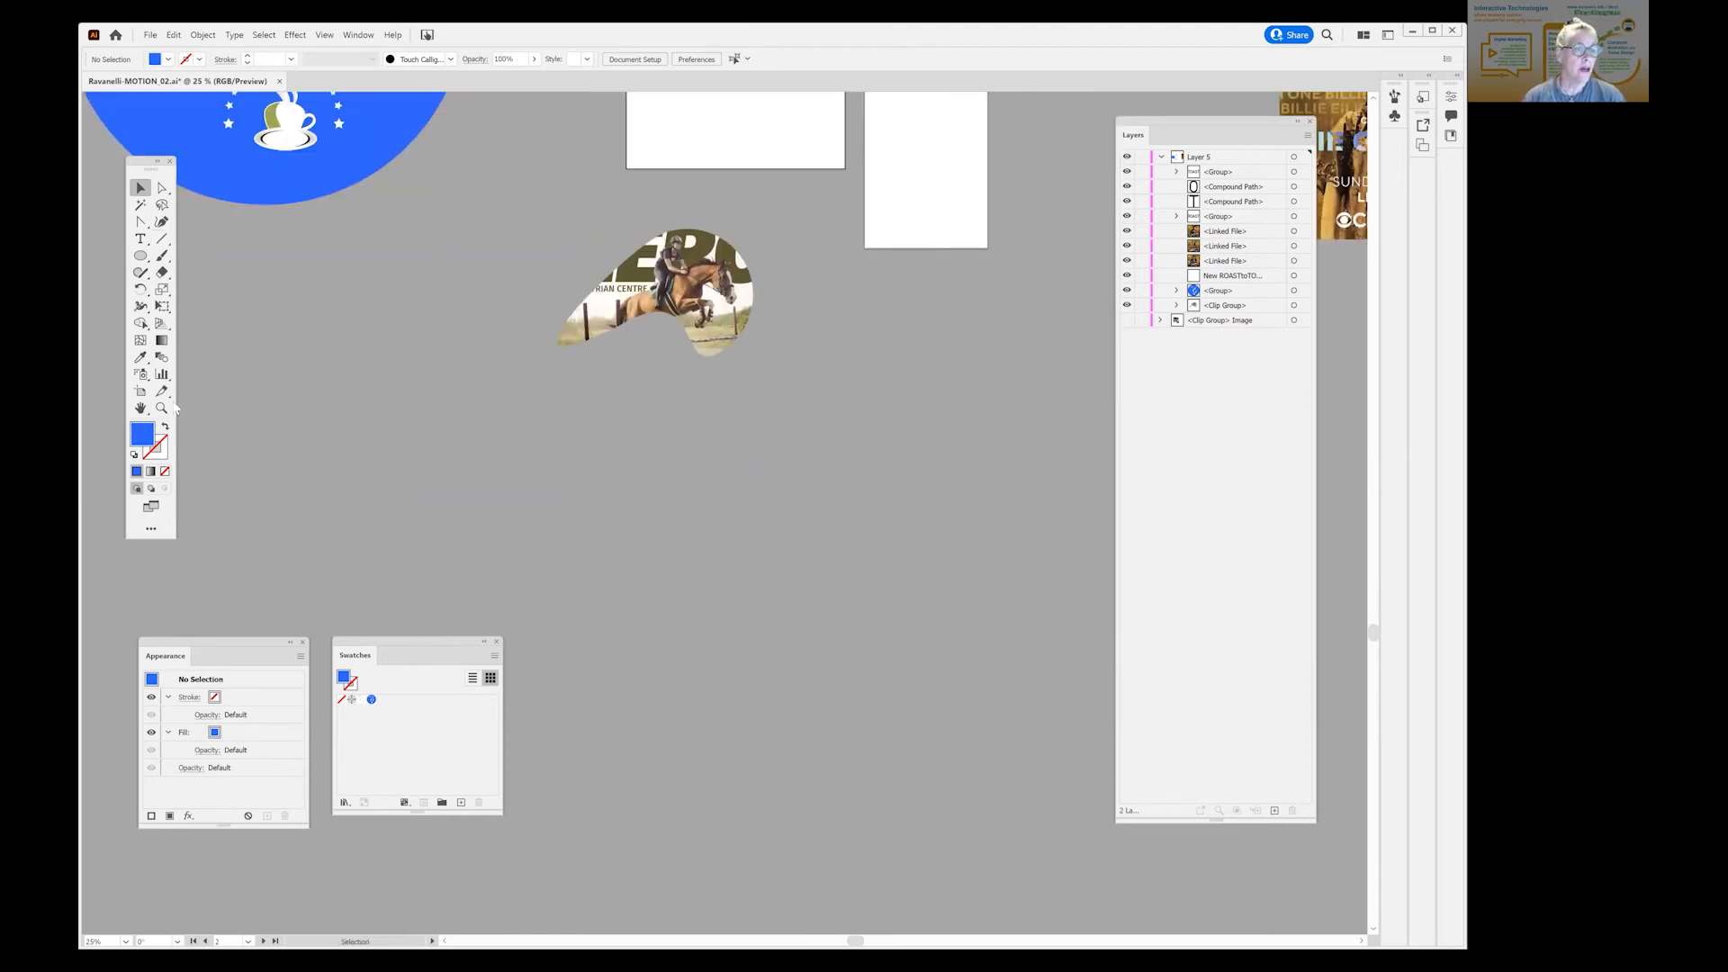
click(141, 393)
drag(624, 467, 819, 759)
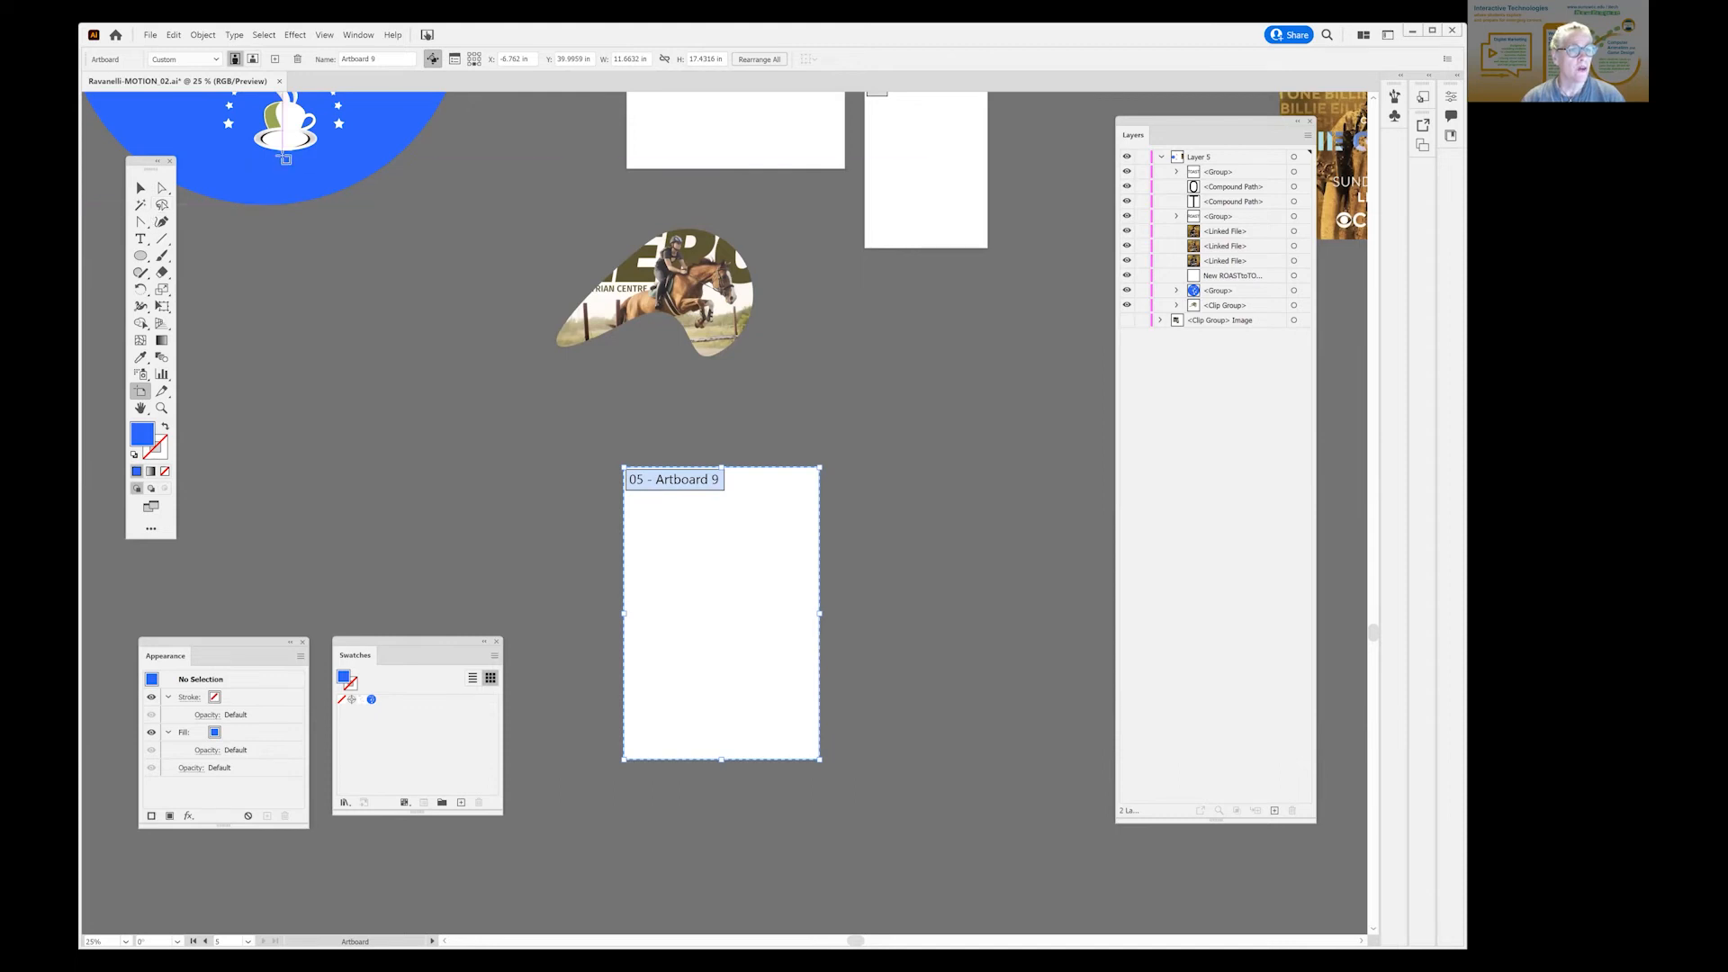
click(140, 189)
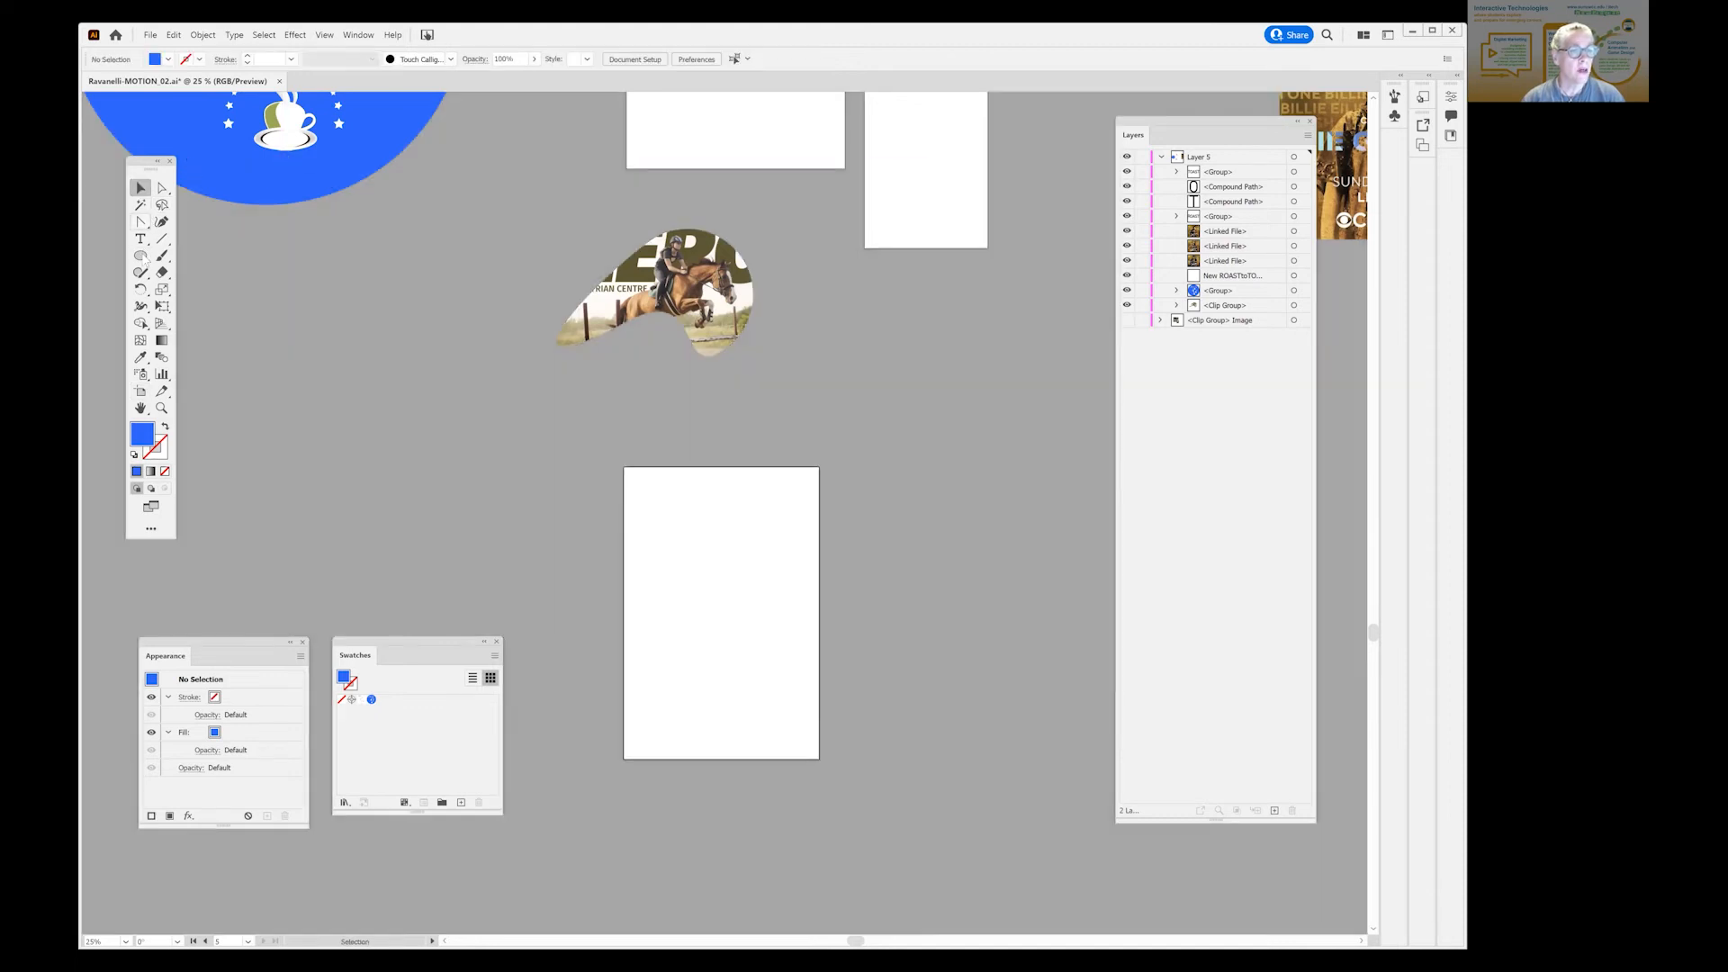
Draw a blue ellipse about 7.7 by 7.2 in beside the new artboard and reshape its anchors into a curved crescent with raised tips.
key(l)
drag(343, 413, 473, 531)
click(162, 188)
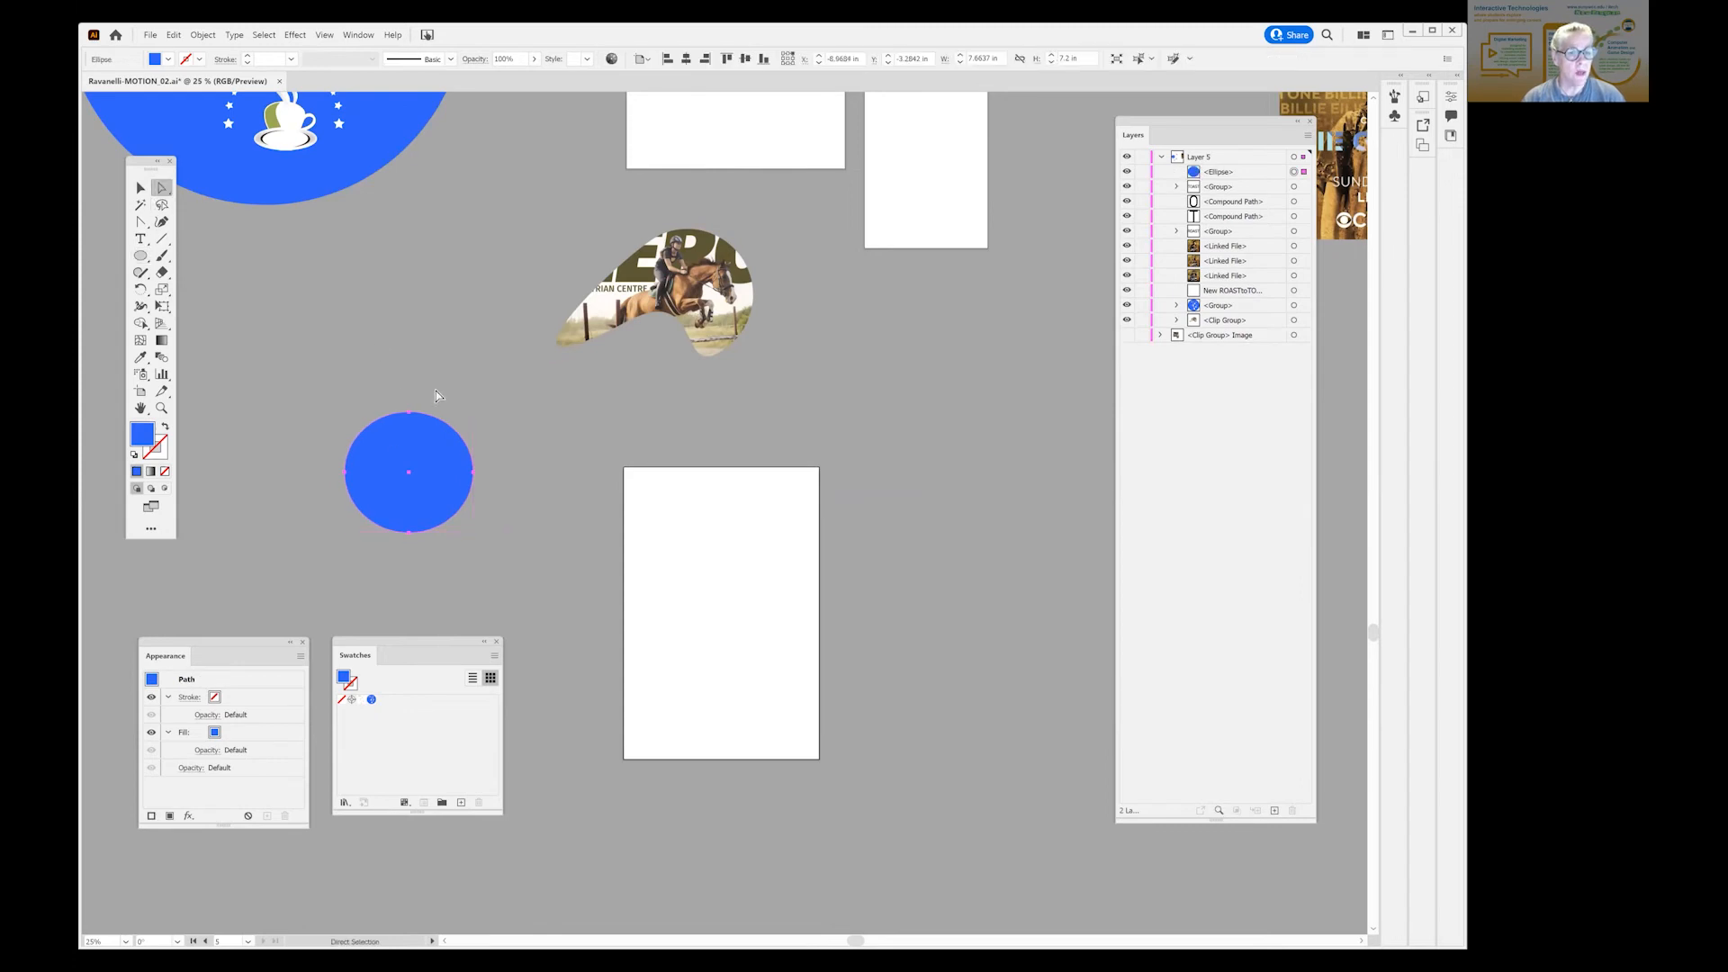
click(408, 414)
drag(408, 416, 408, 493)
drag(344, 441, 344, 307)
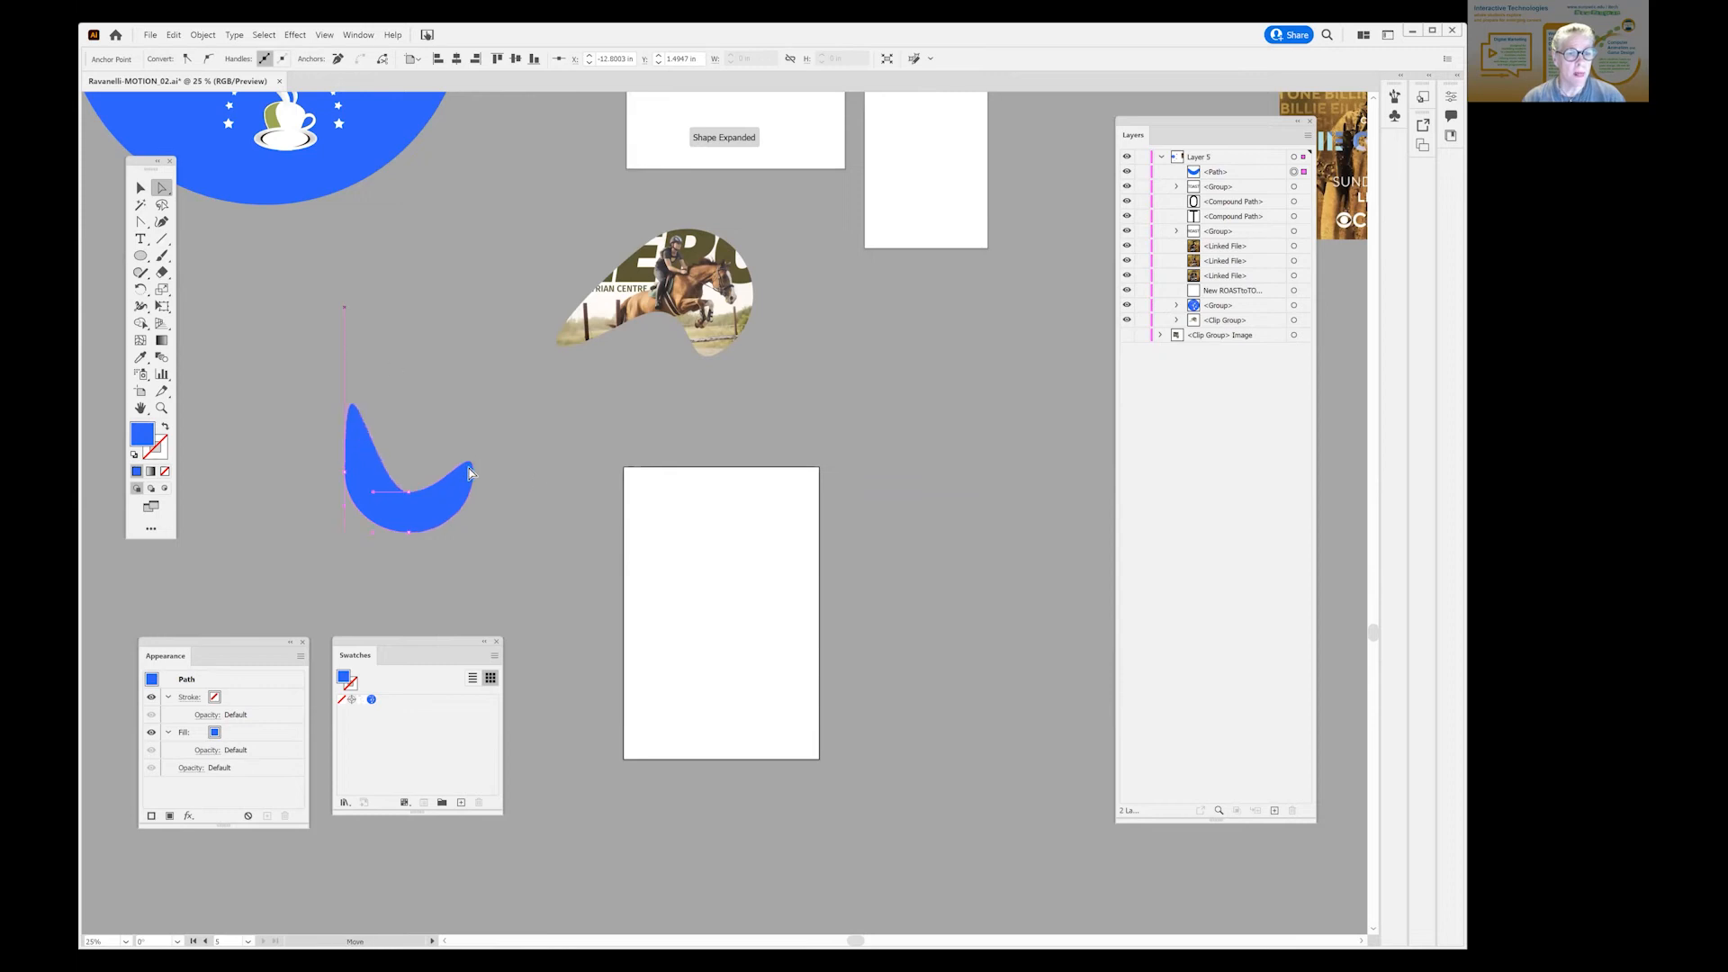
drag(466, 469, 472, 347)
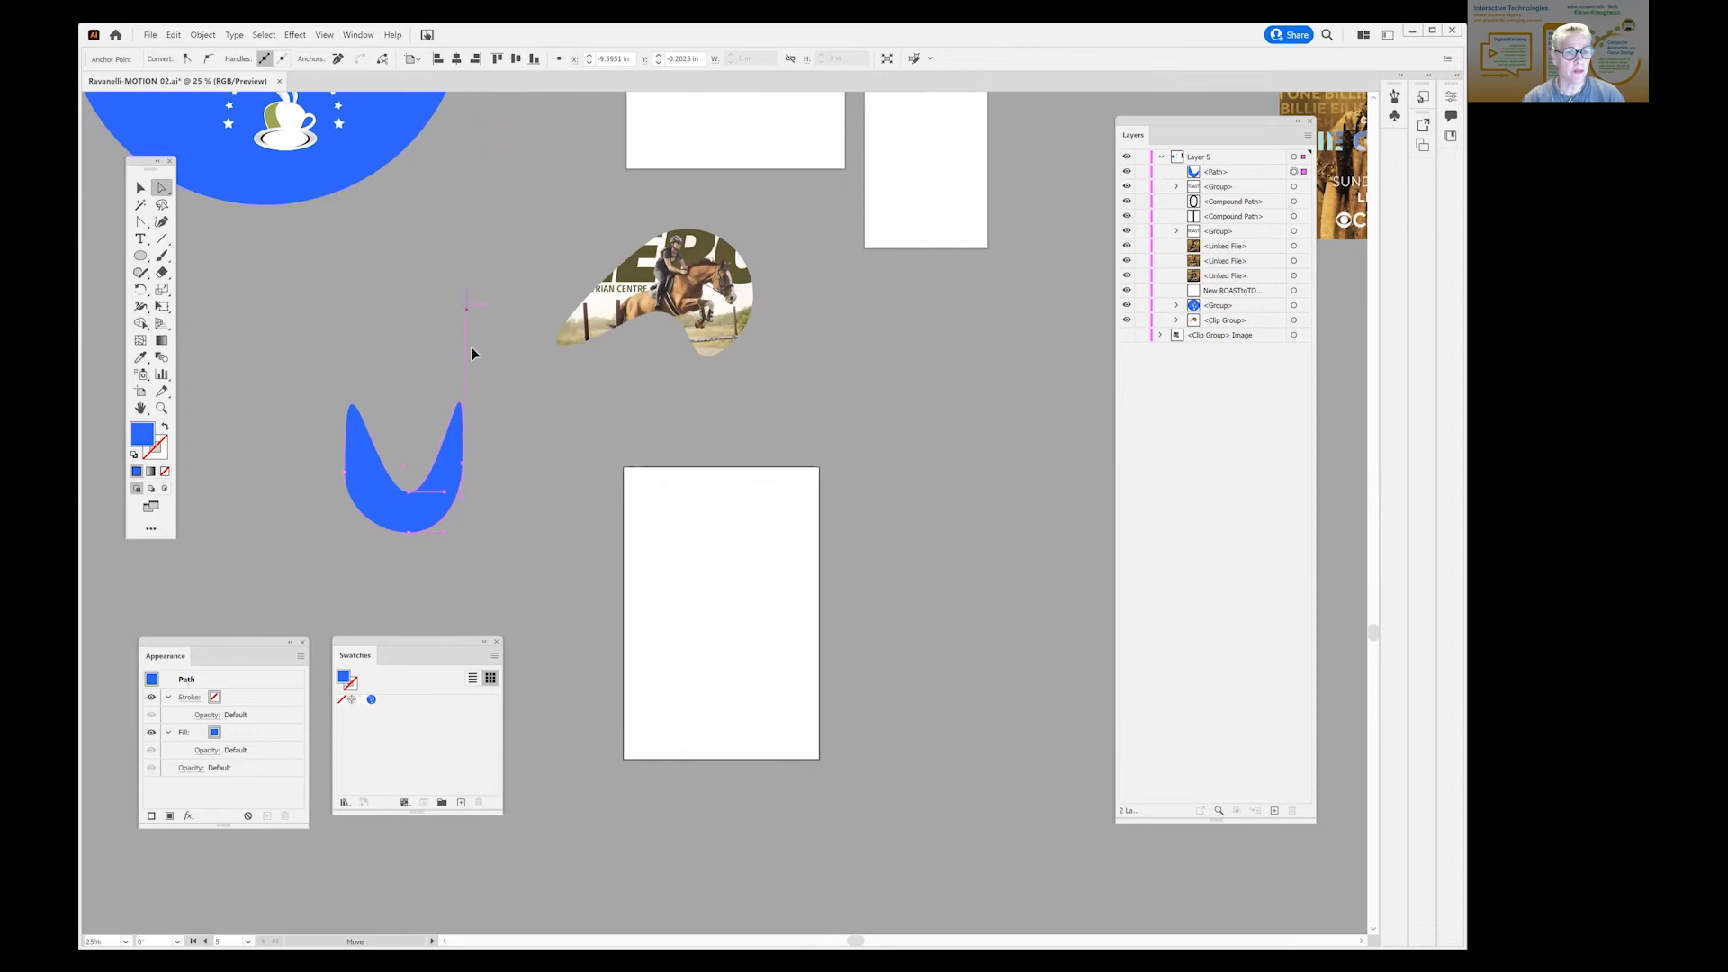
Undo the last handle adjustment on the crescent and move the shape slightly closer to the new artboard.
key(ctrl+z)
click(402, 351)
drag(417, 529, 474, 548)
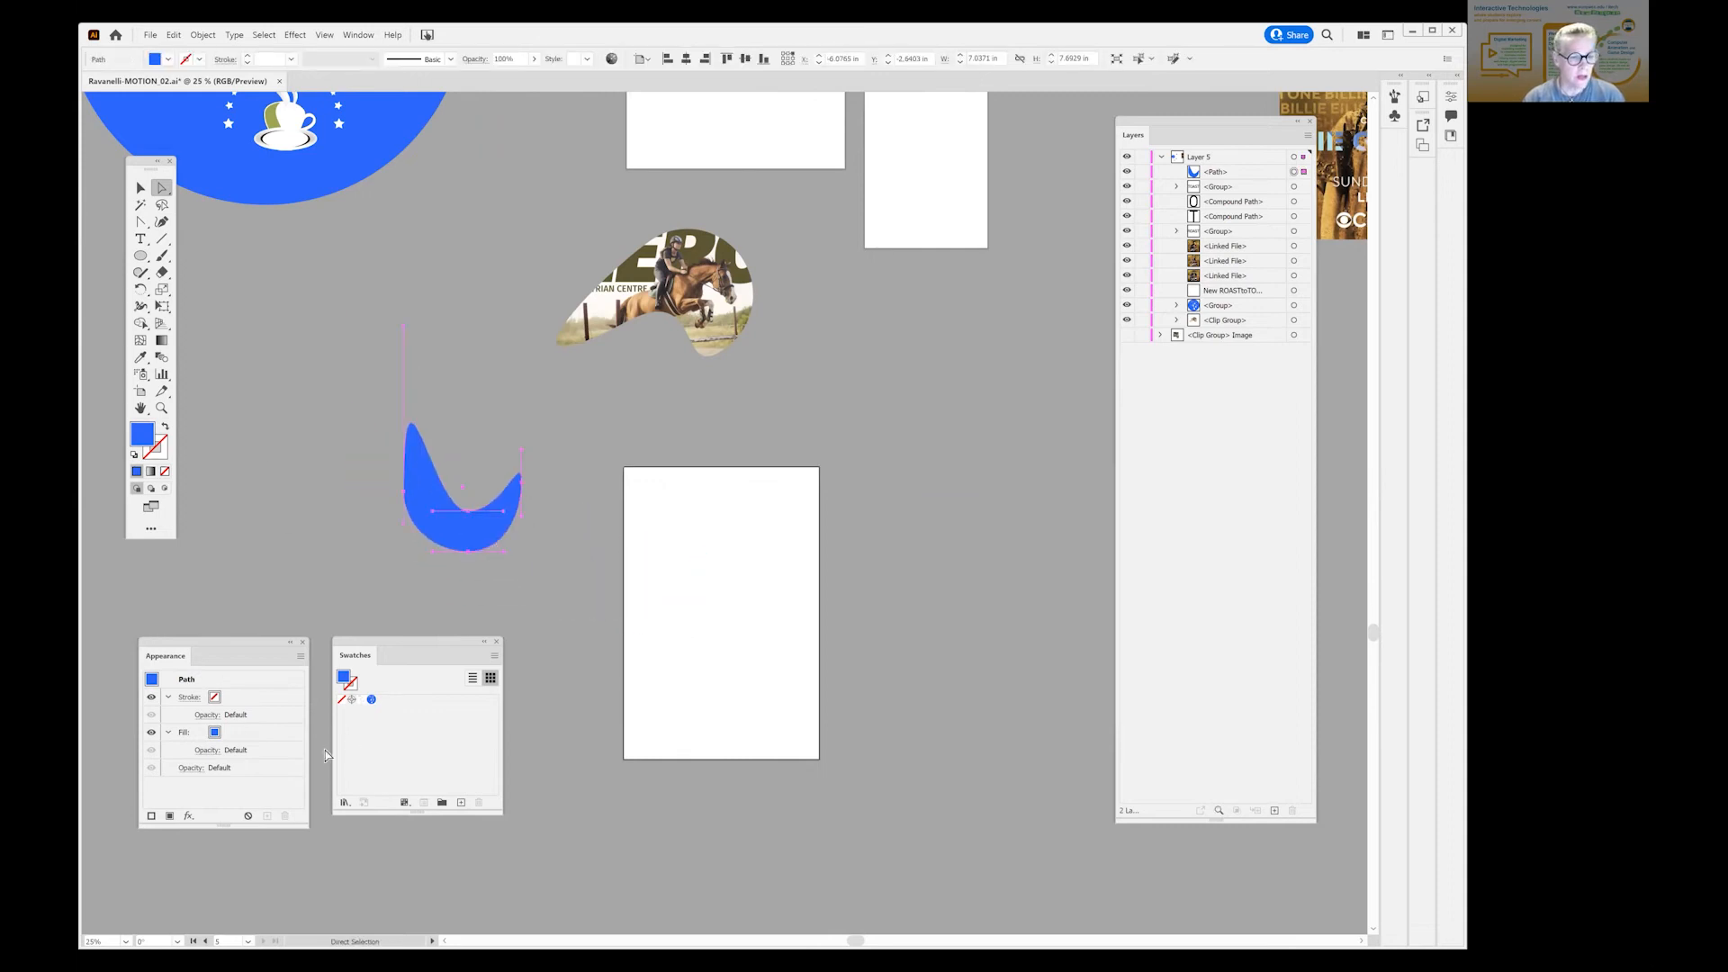
Fill the crescent with the blue coffee cup pattern swatch, open the pattern for editing, and return to the document.
double_click(372, 701)
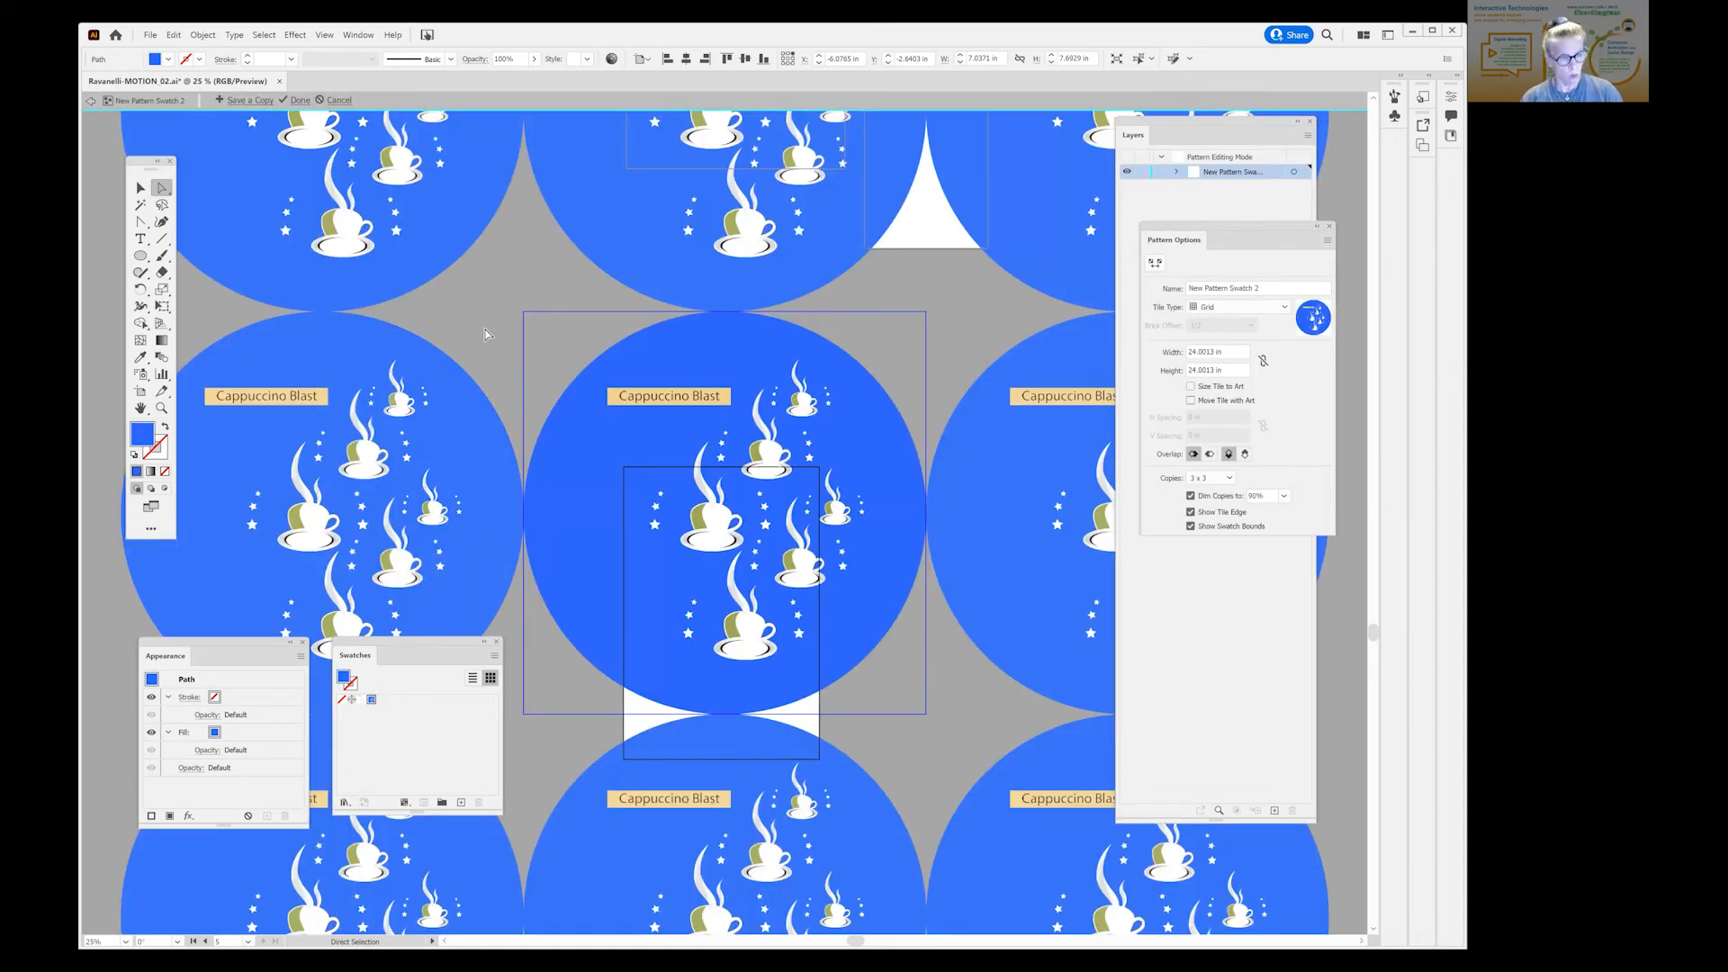
click(91, 102)
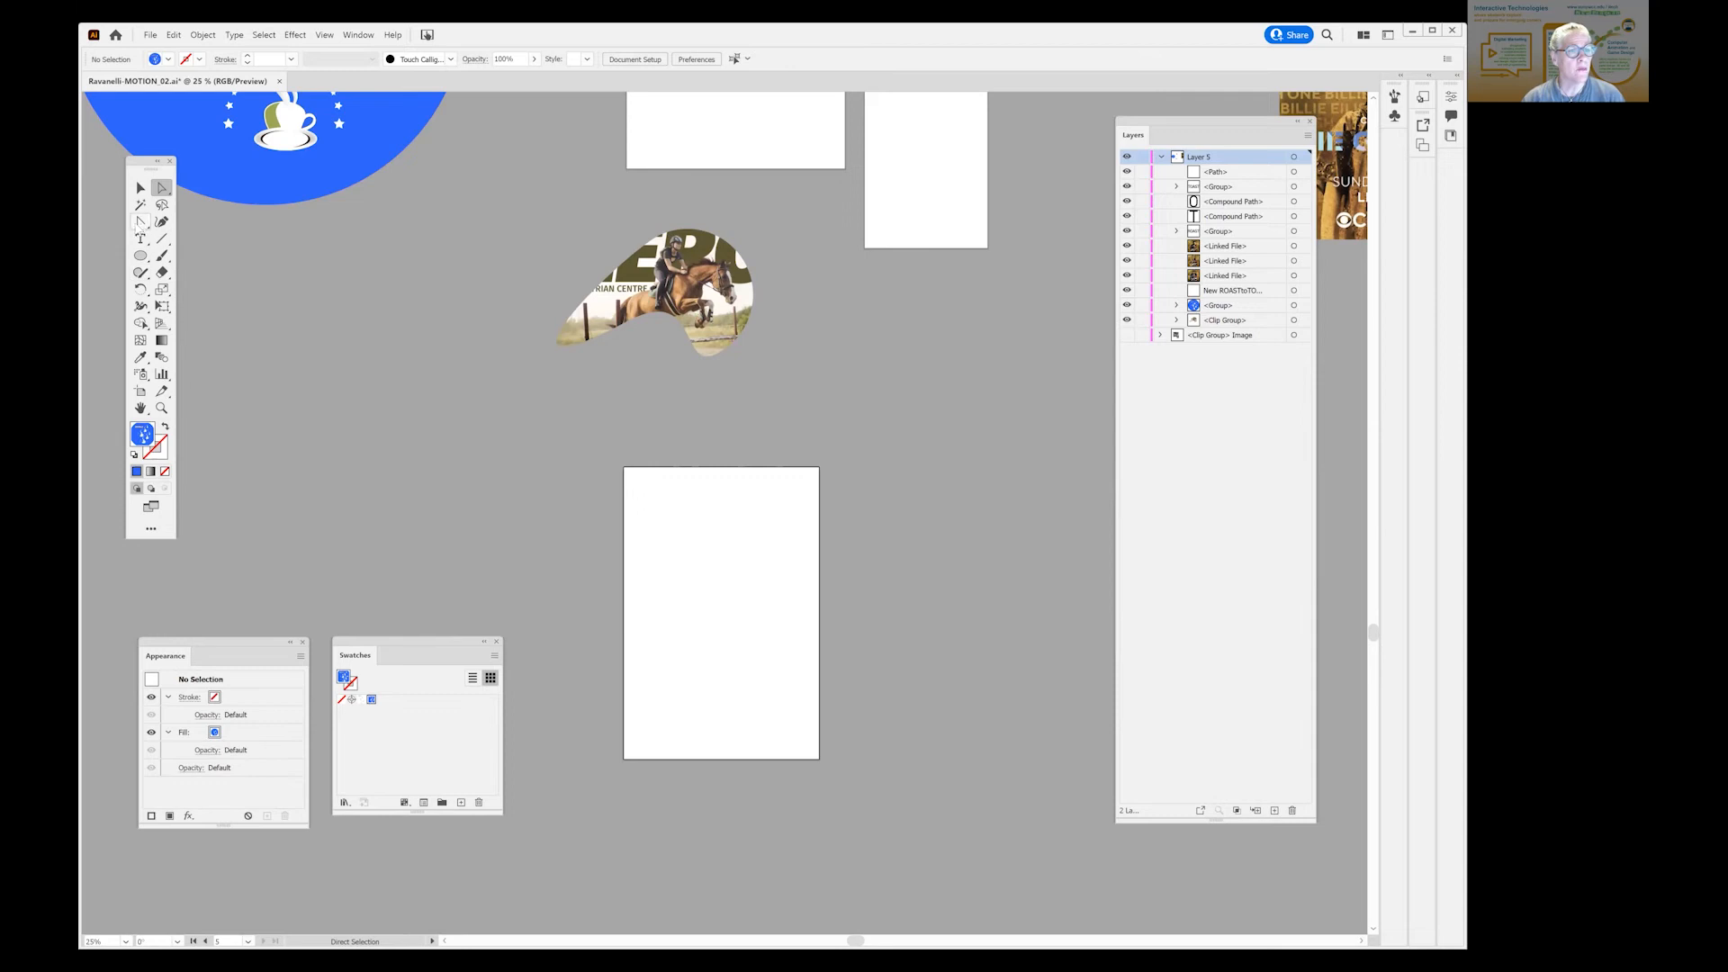
Draw a coffee-cup-patterned ellipse about 8.9 by 10.4 in on the blank portrait artboard and move it near the artboard's upper edge.
click(141, 256)
drag(650, 540, 798, 713)
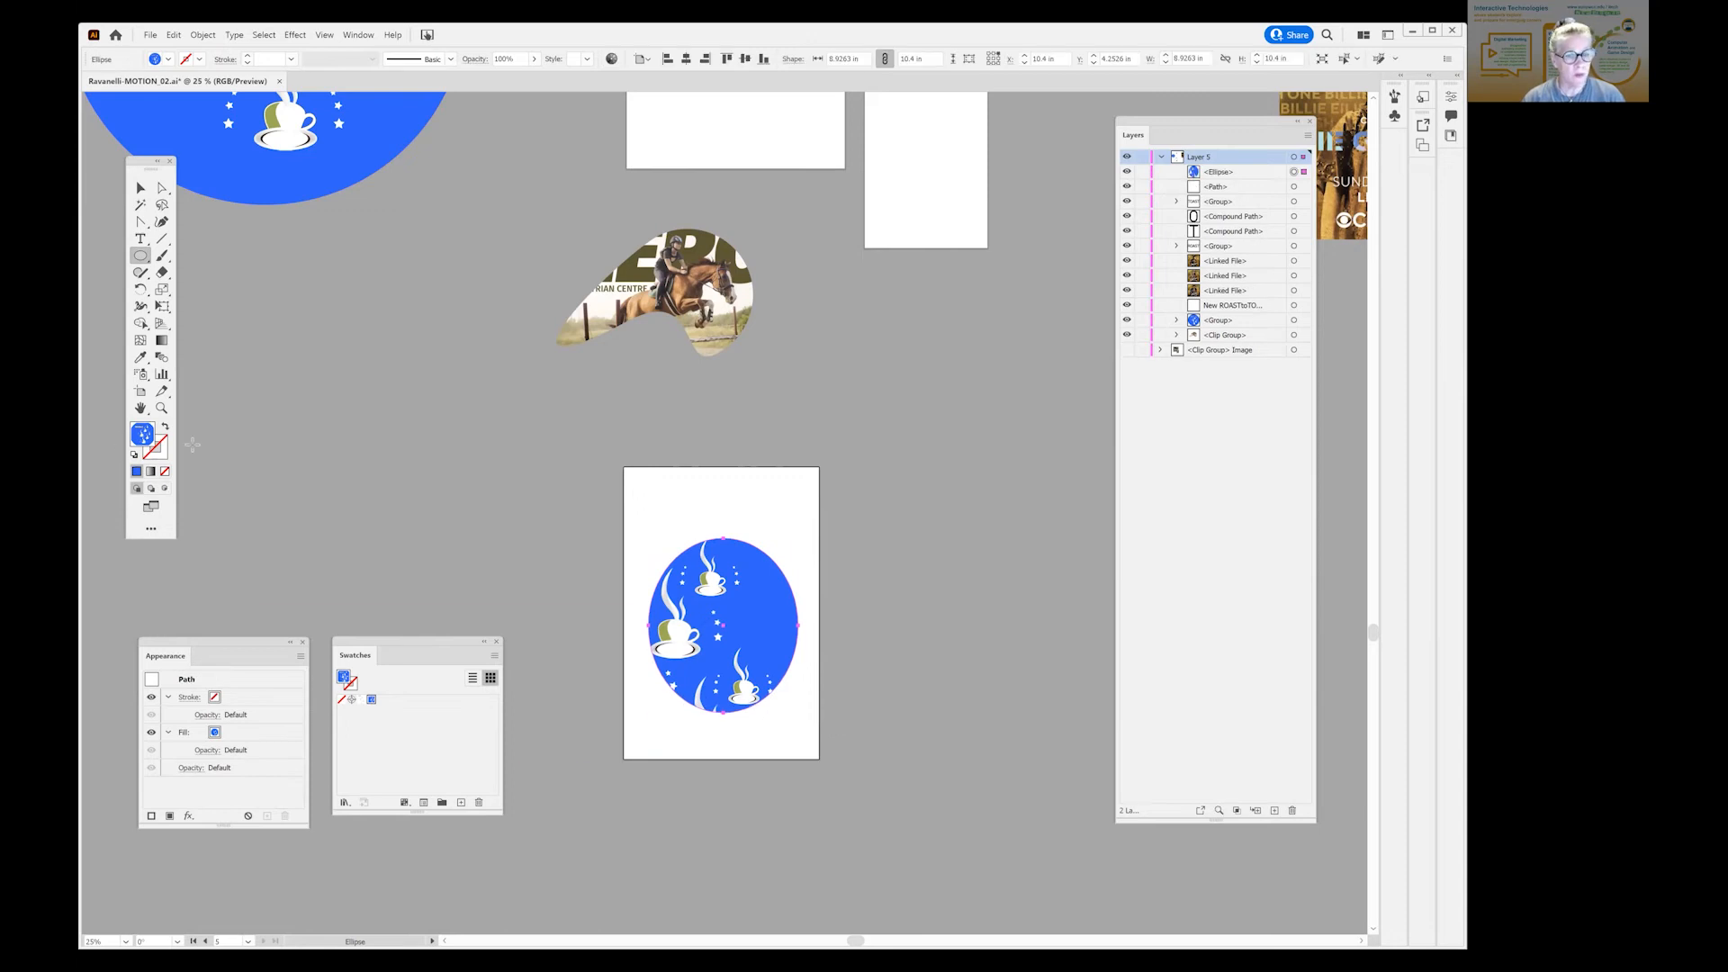
key(v)
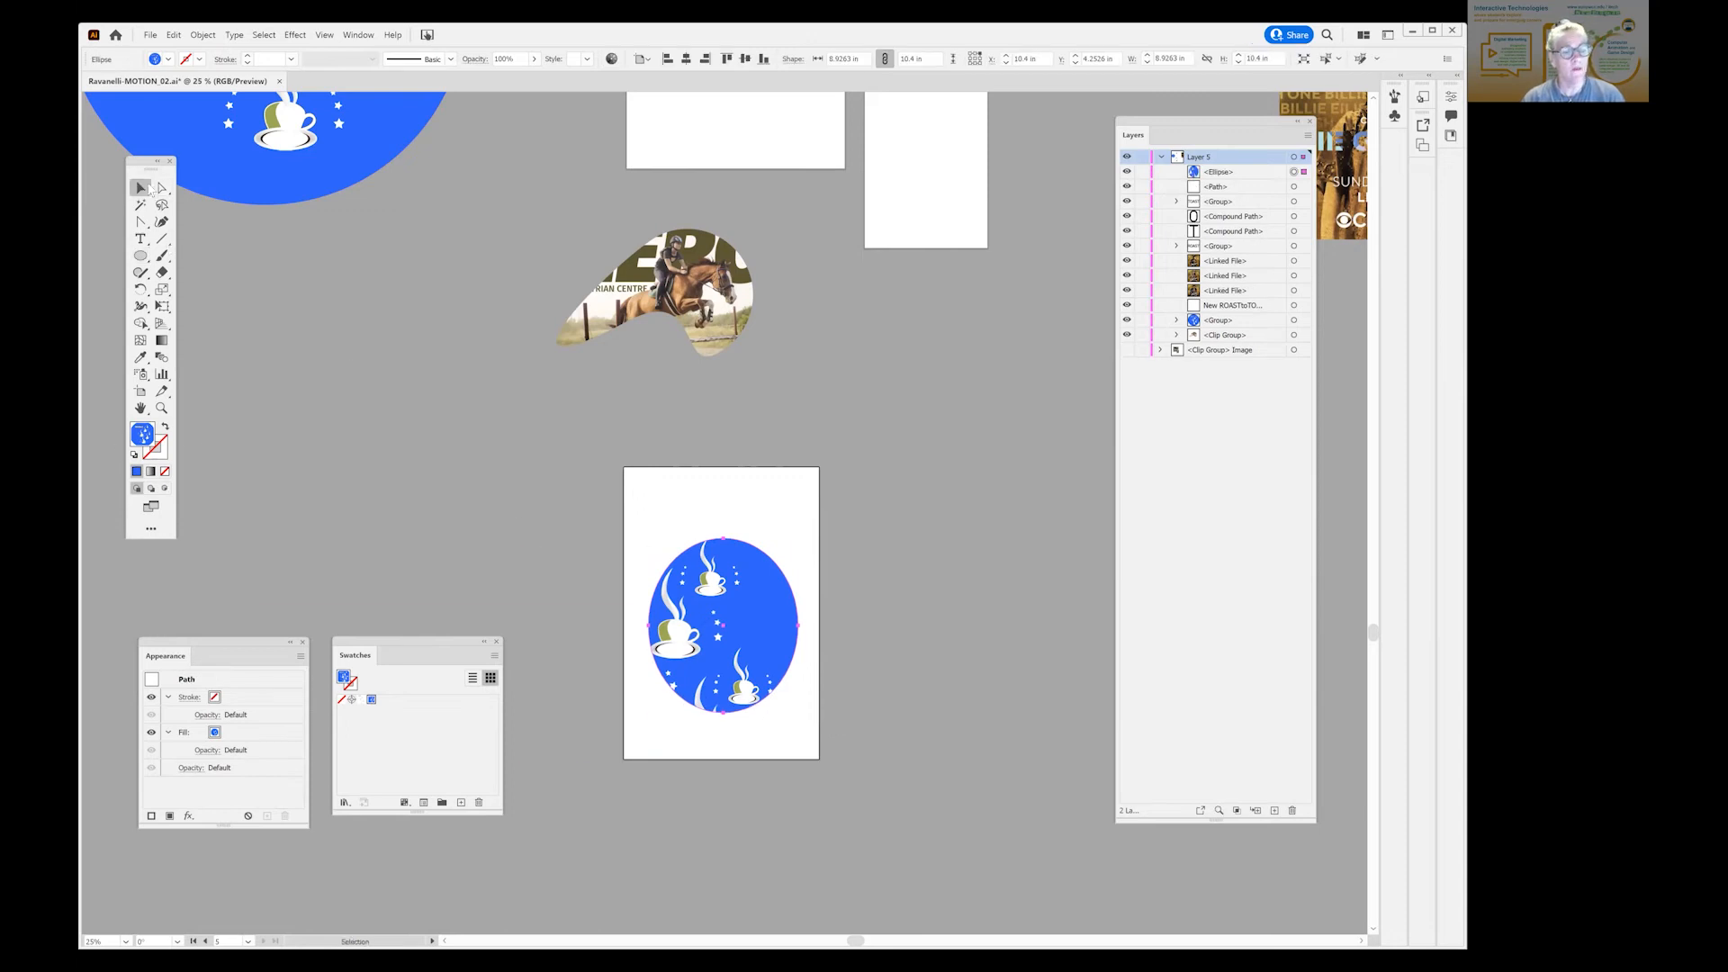
drag(711, 582, 693, 516)
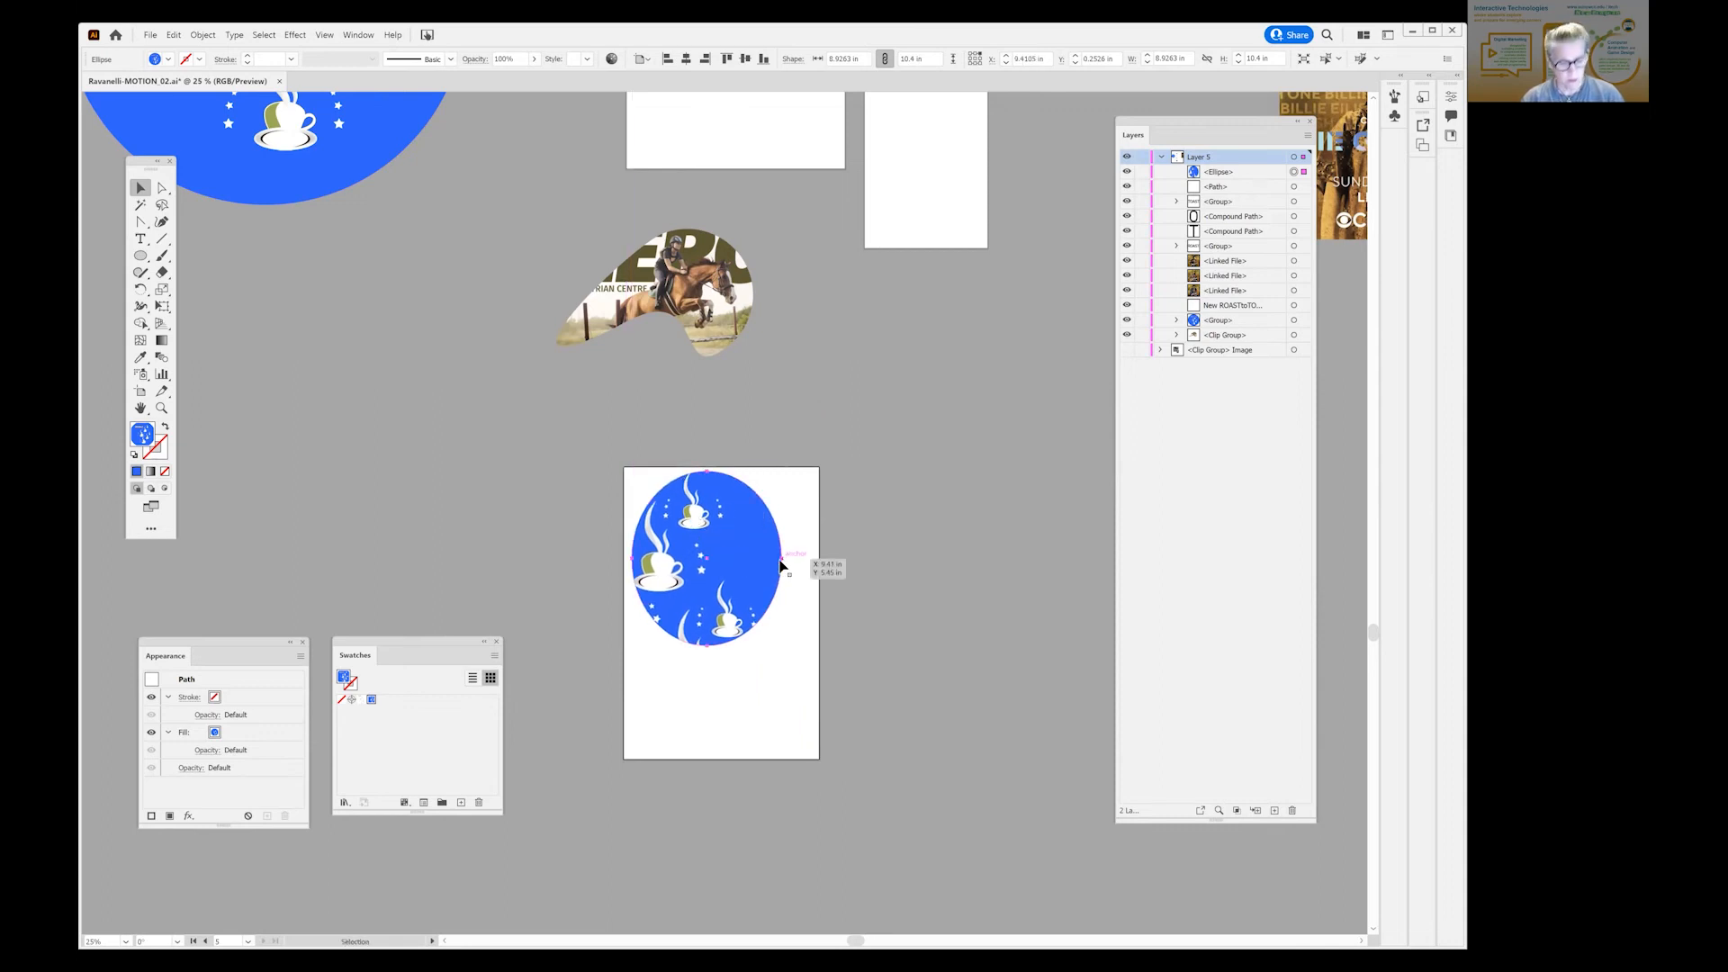
Try scaling the patterned ellipse to about 15.4 by 15.1 in with Free Transform, undo the scaling, and delete the ellipse.
key(e)
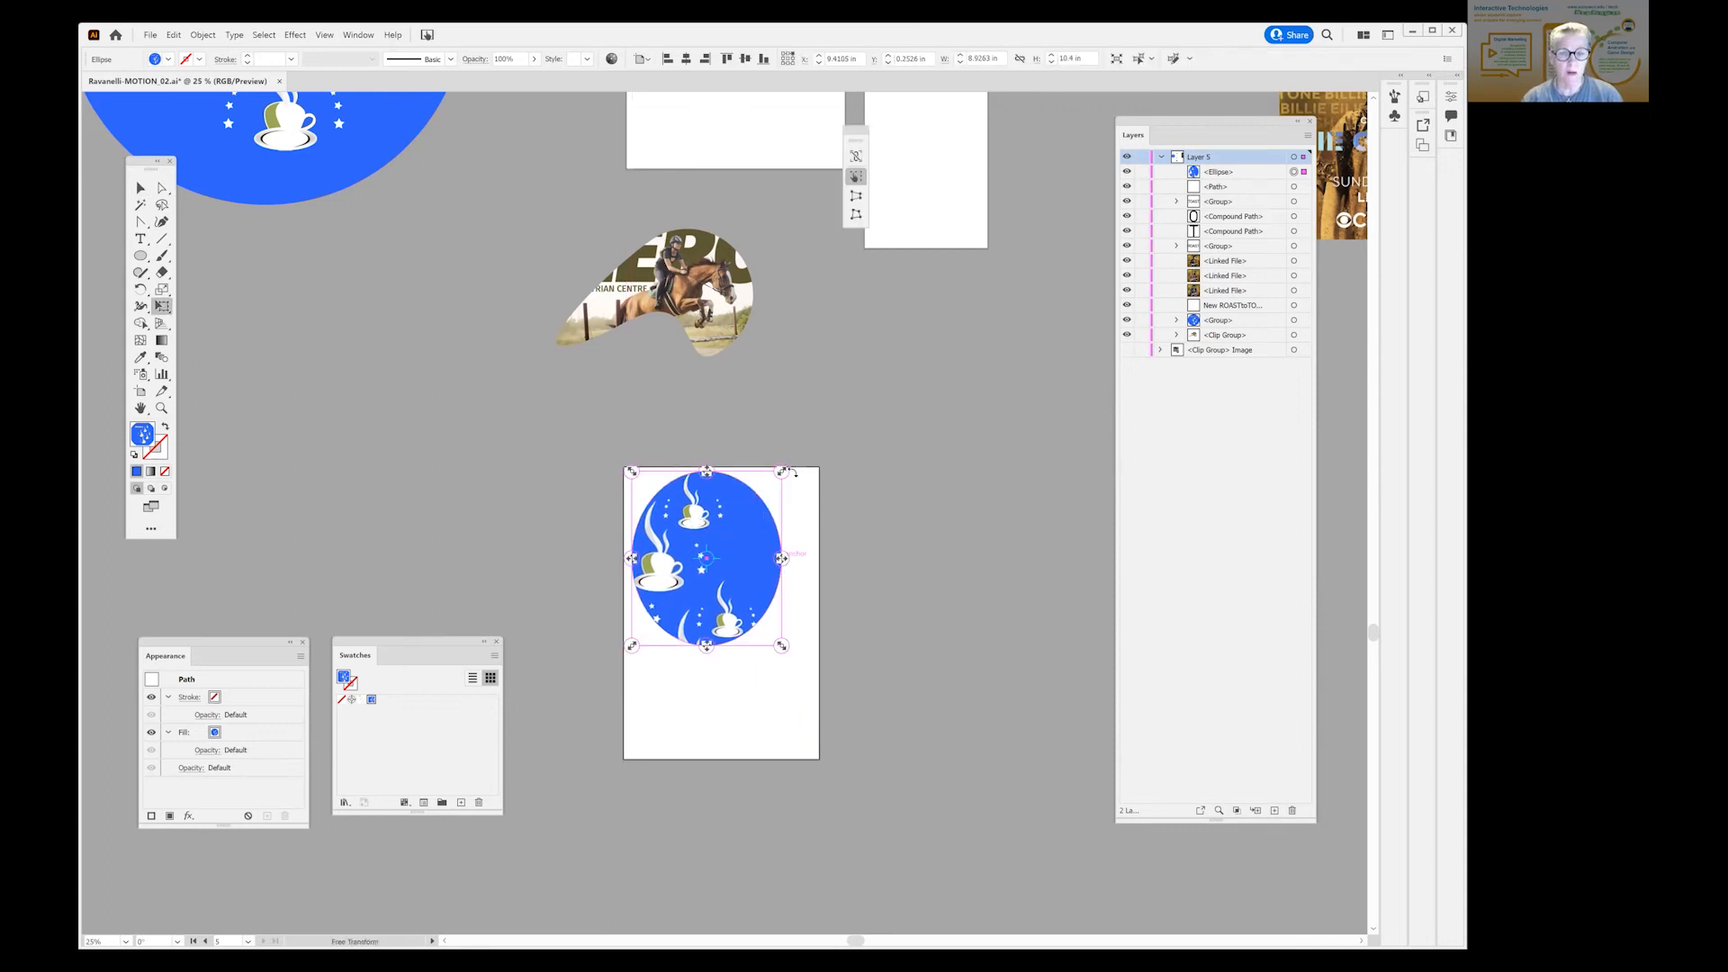
drag(781, 471, 891, 393)
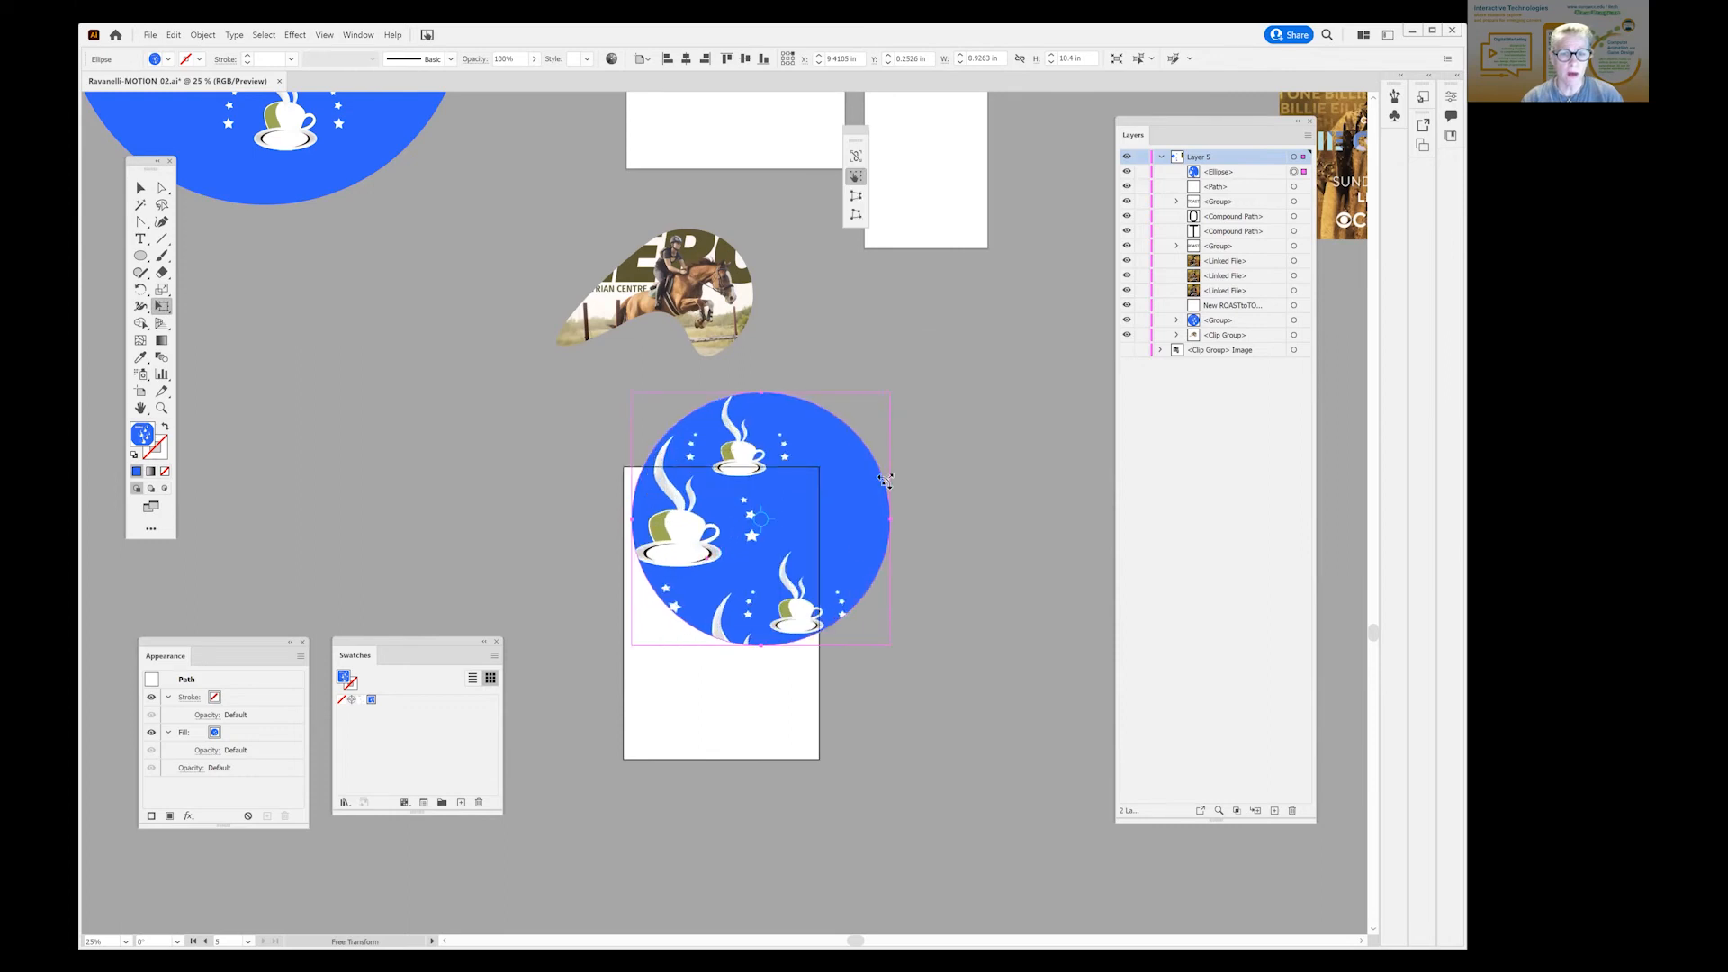
key(ctrl+z)
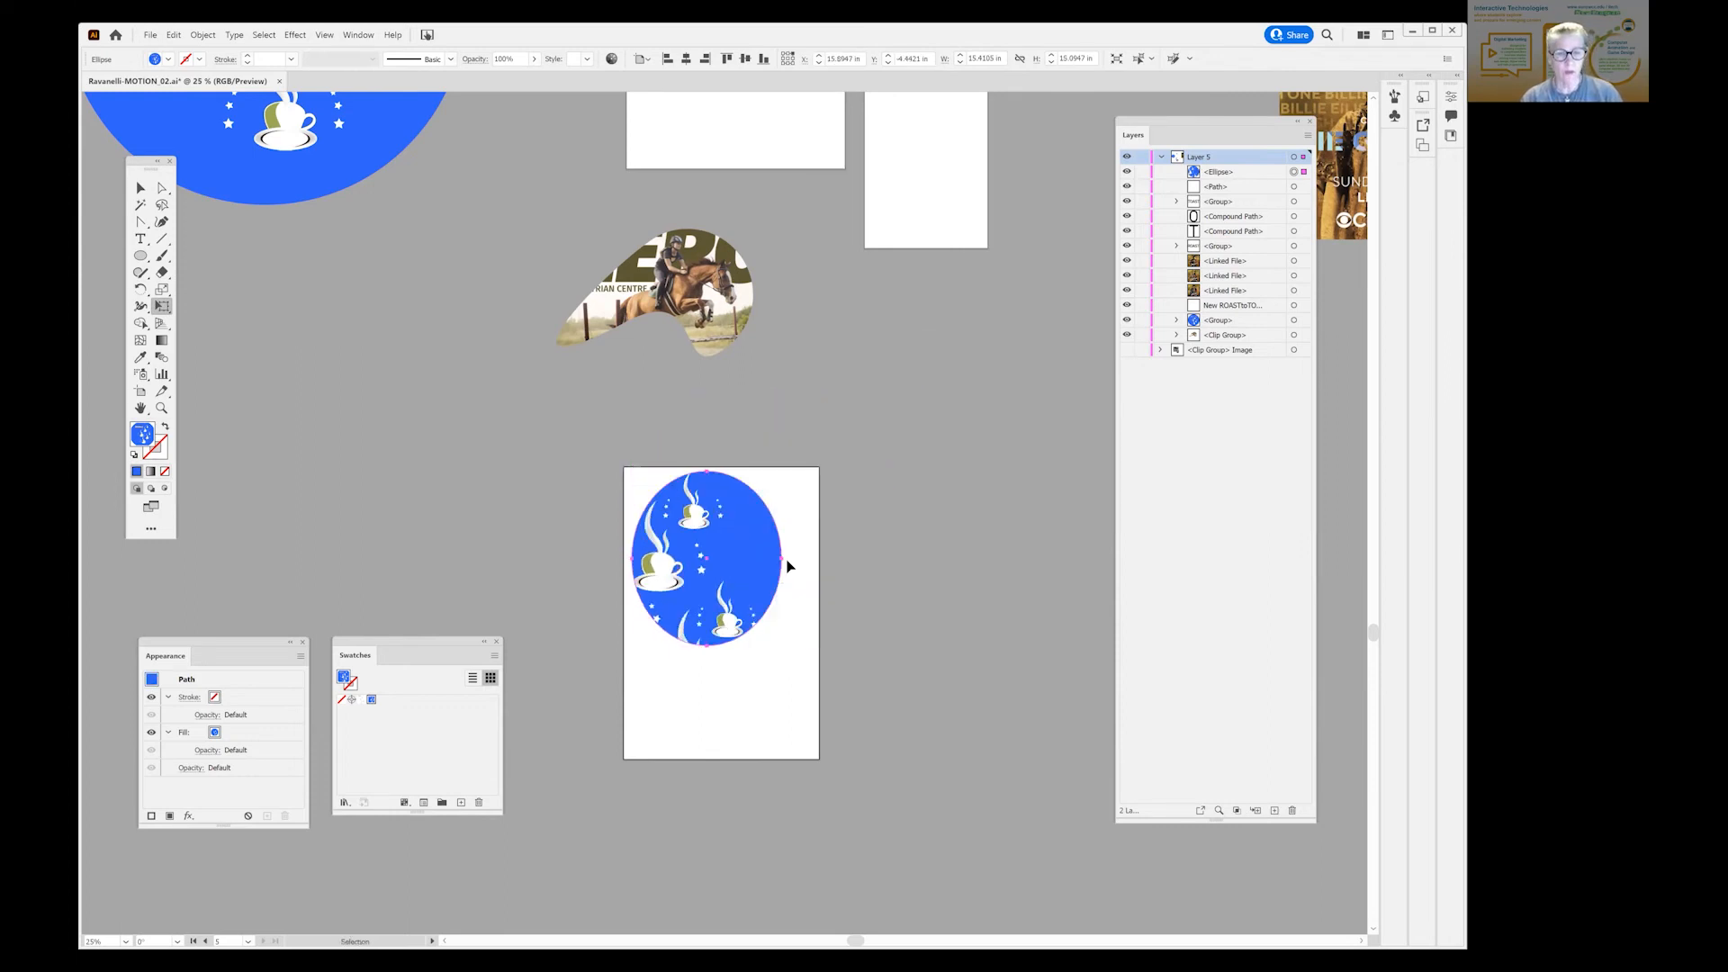
key(e)
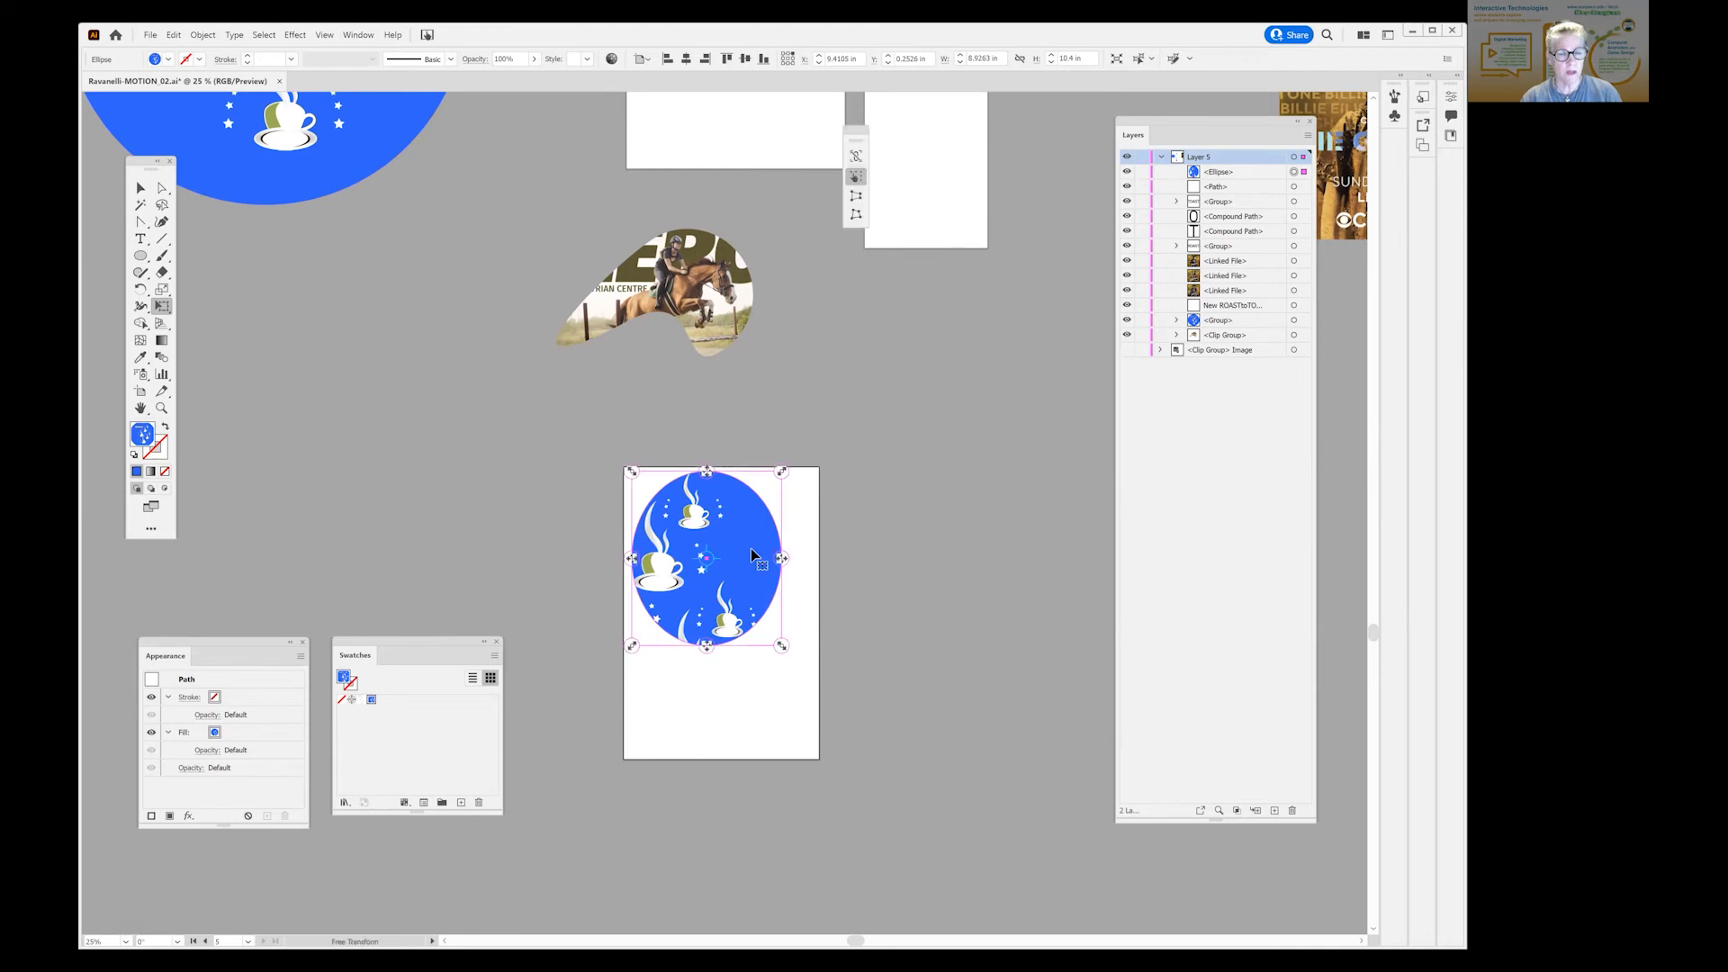
key(Delete)
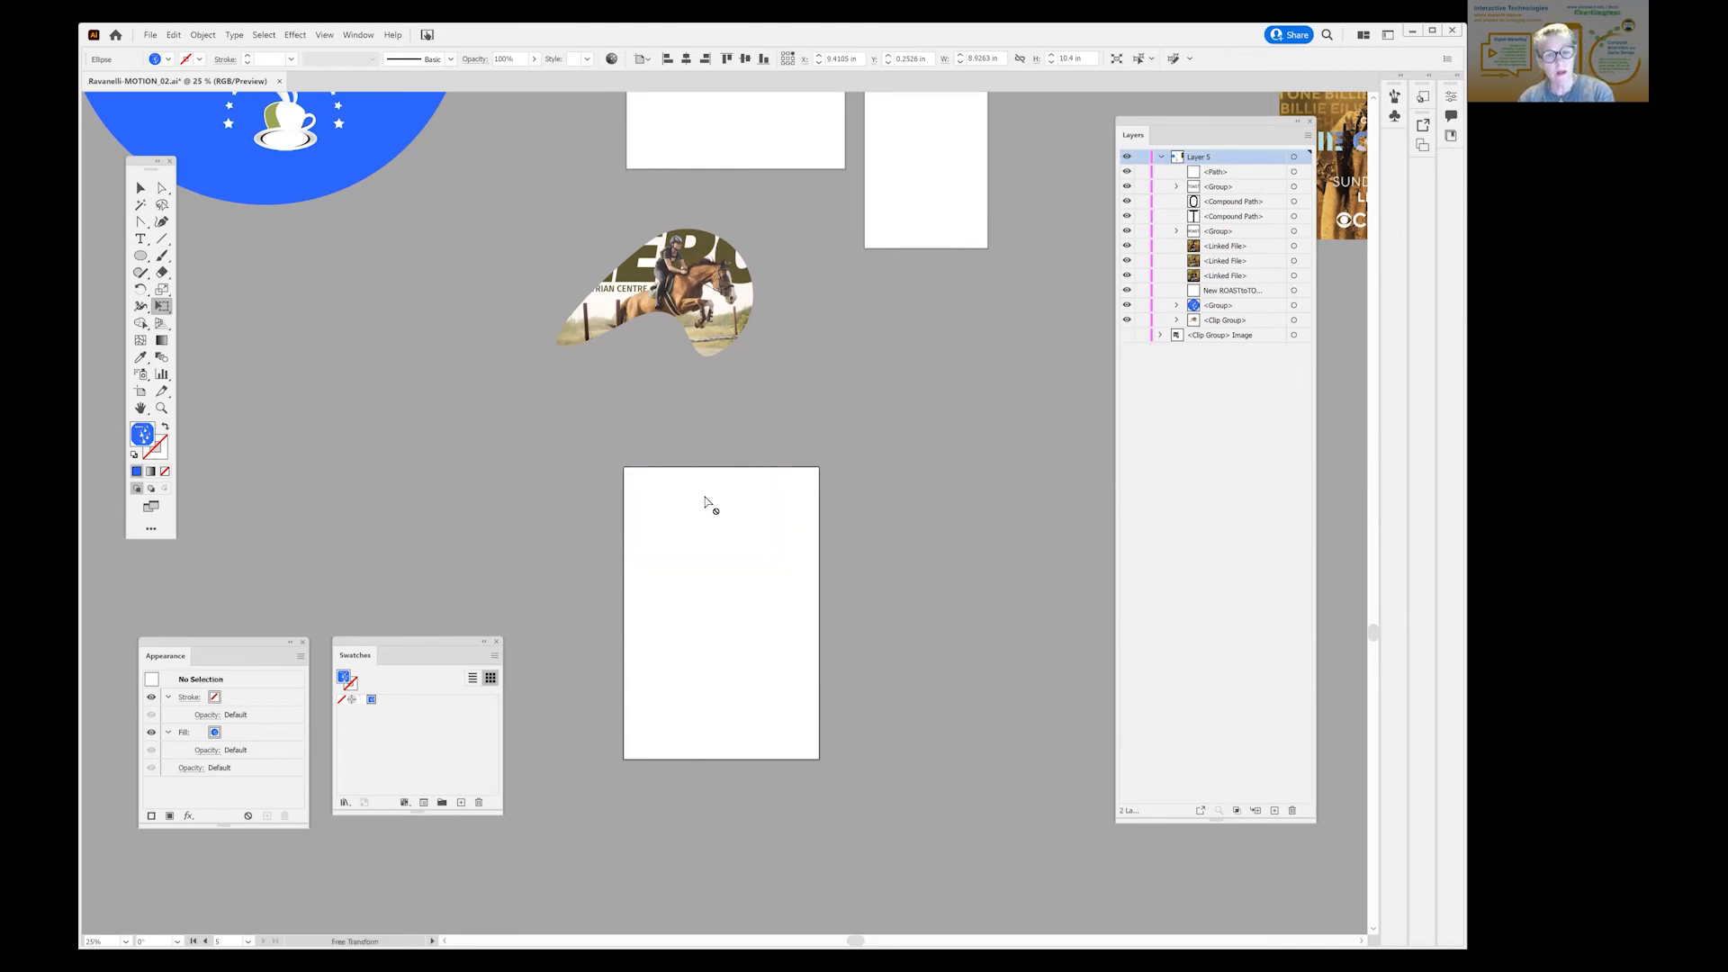
Delete the blank portrait artboard below the horse image and return to the Selection tool.
key(shift+o)
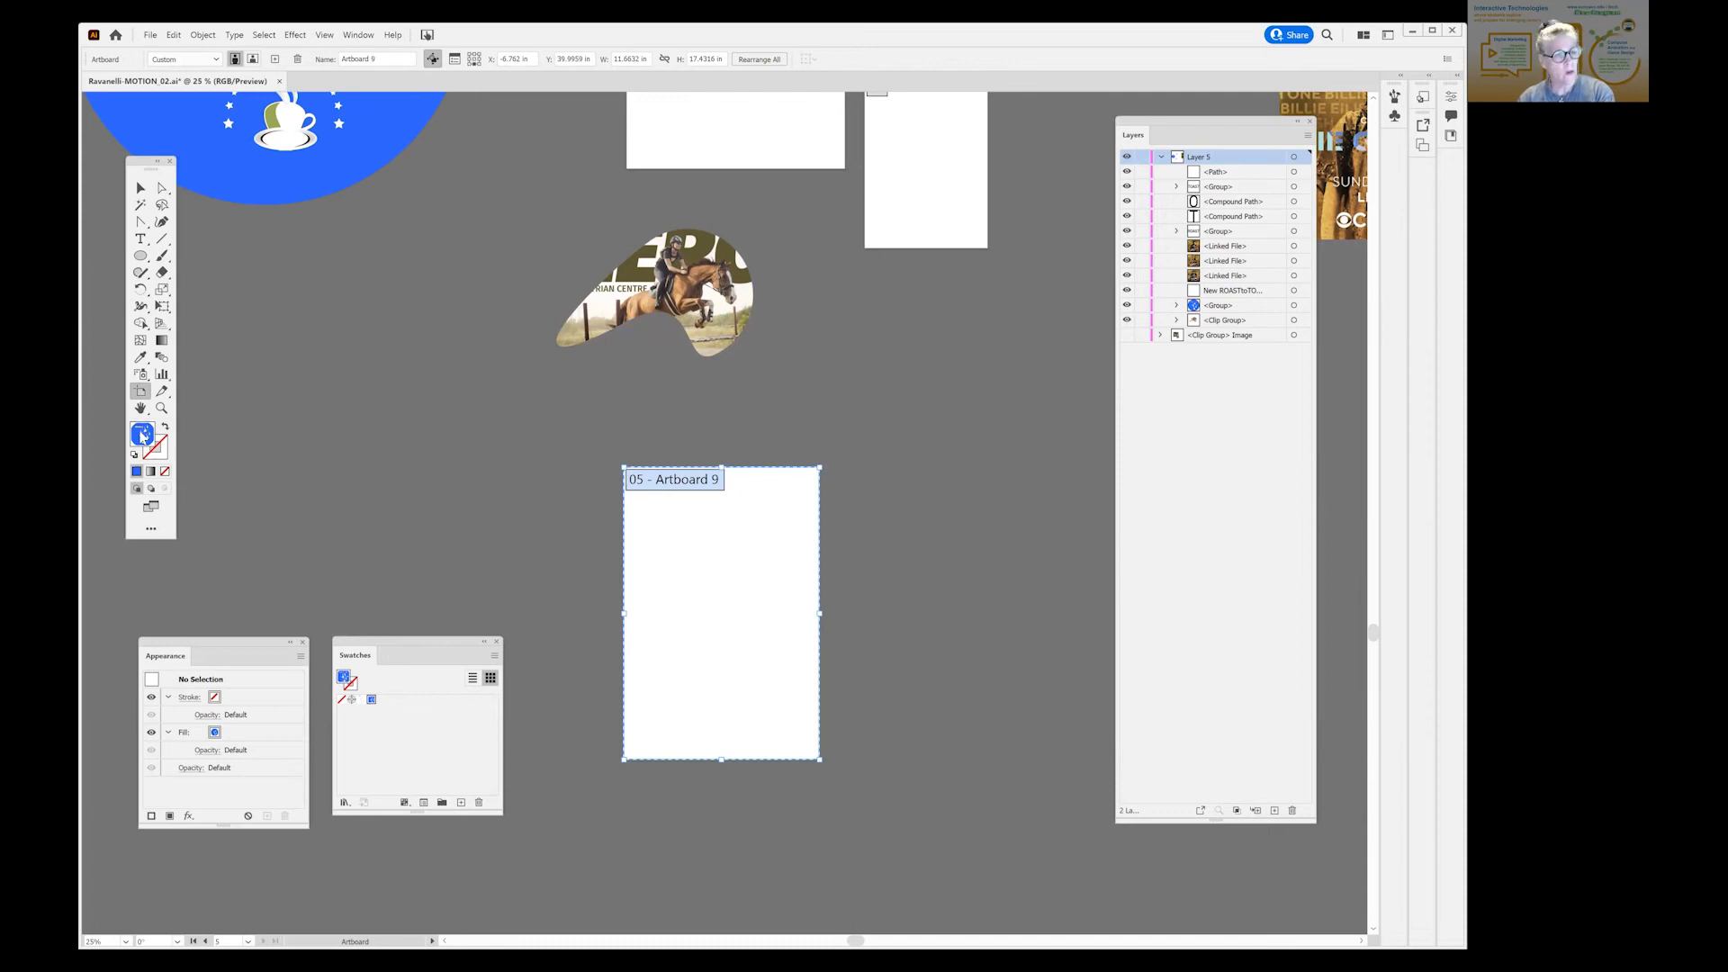
drag(617, 540, 988, 837)
key(Delete)
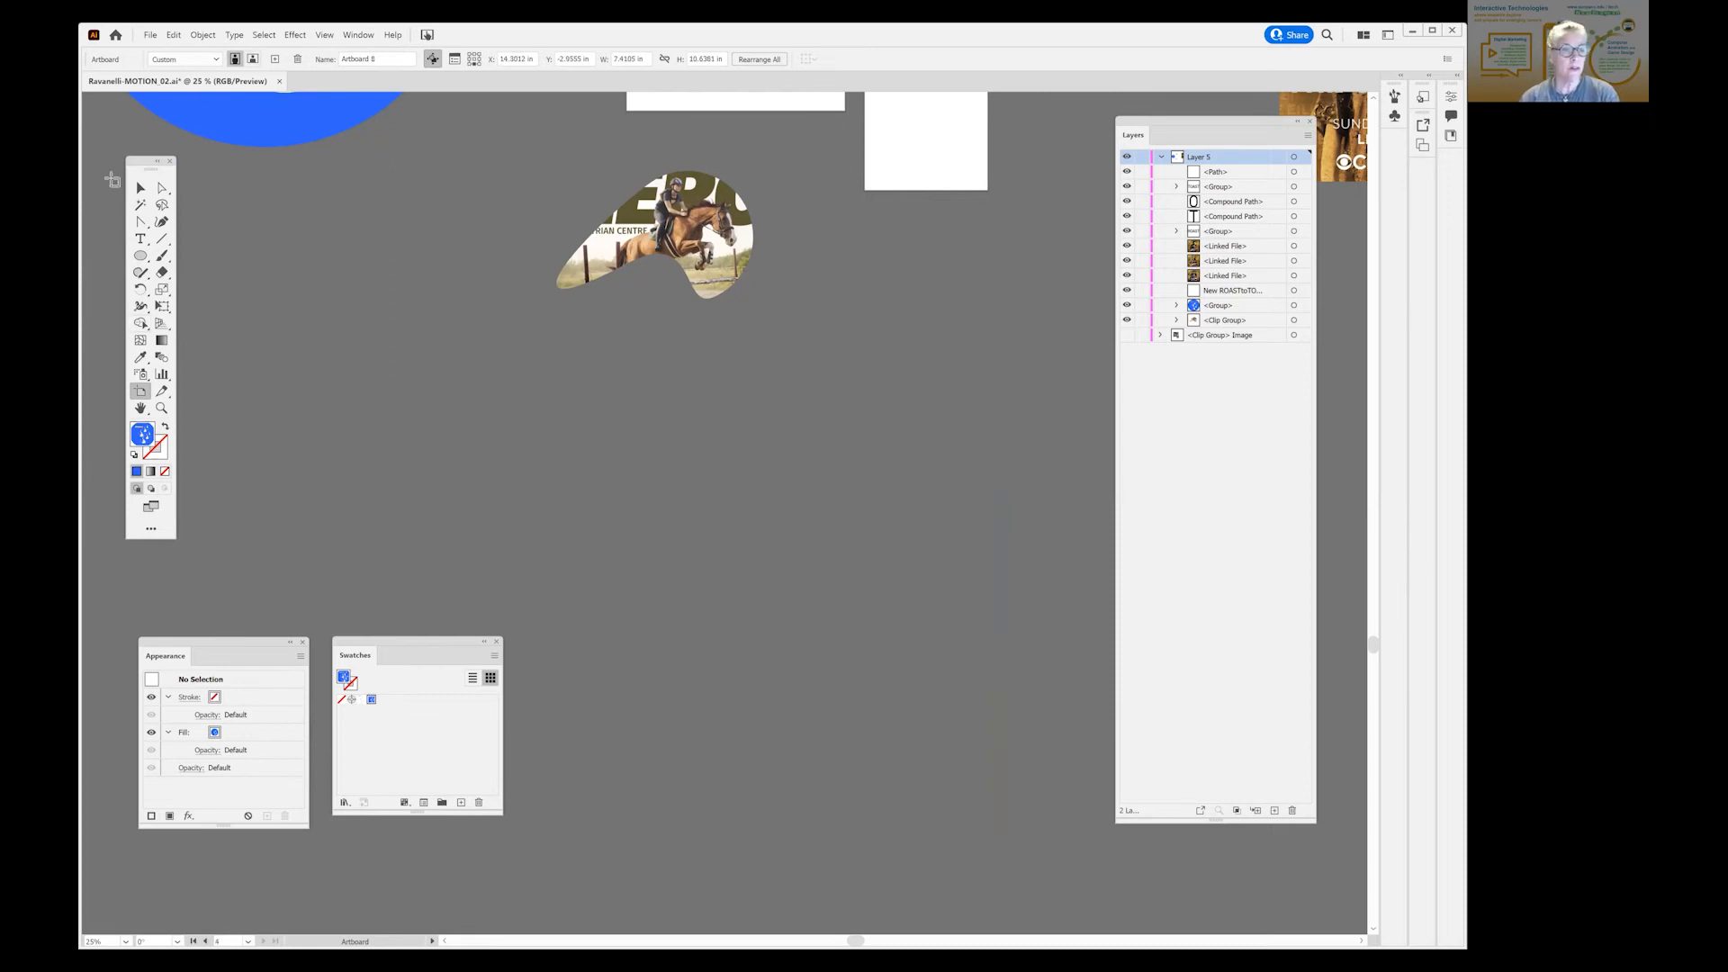
click(140, 189)
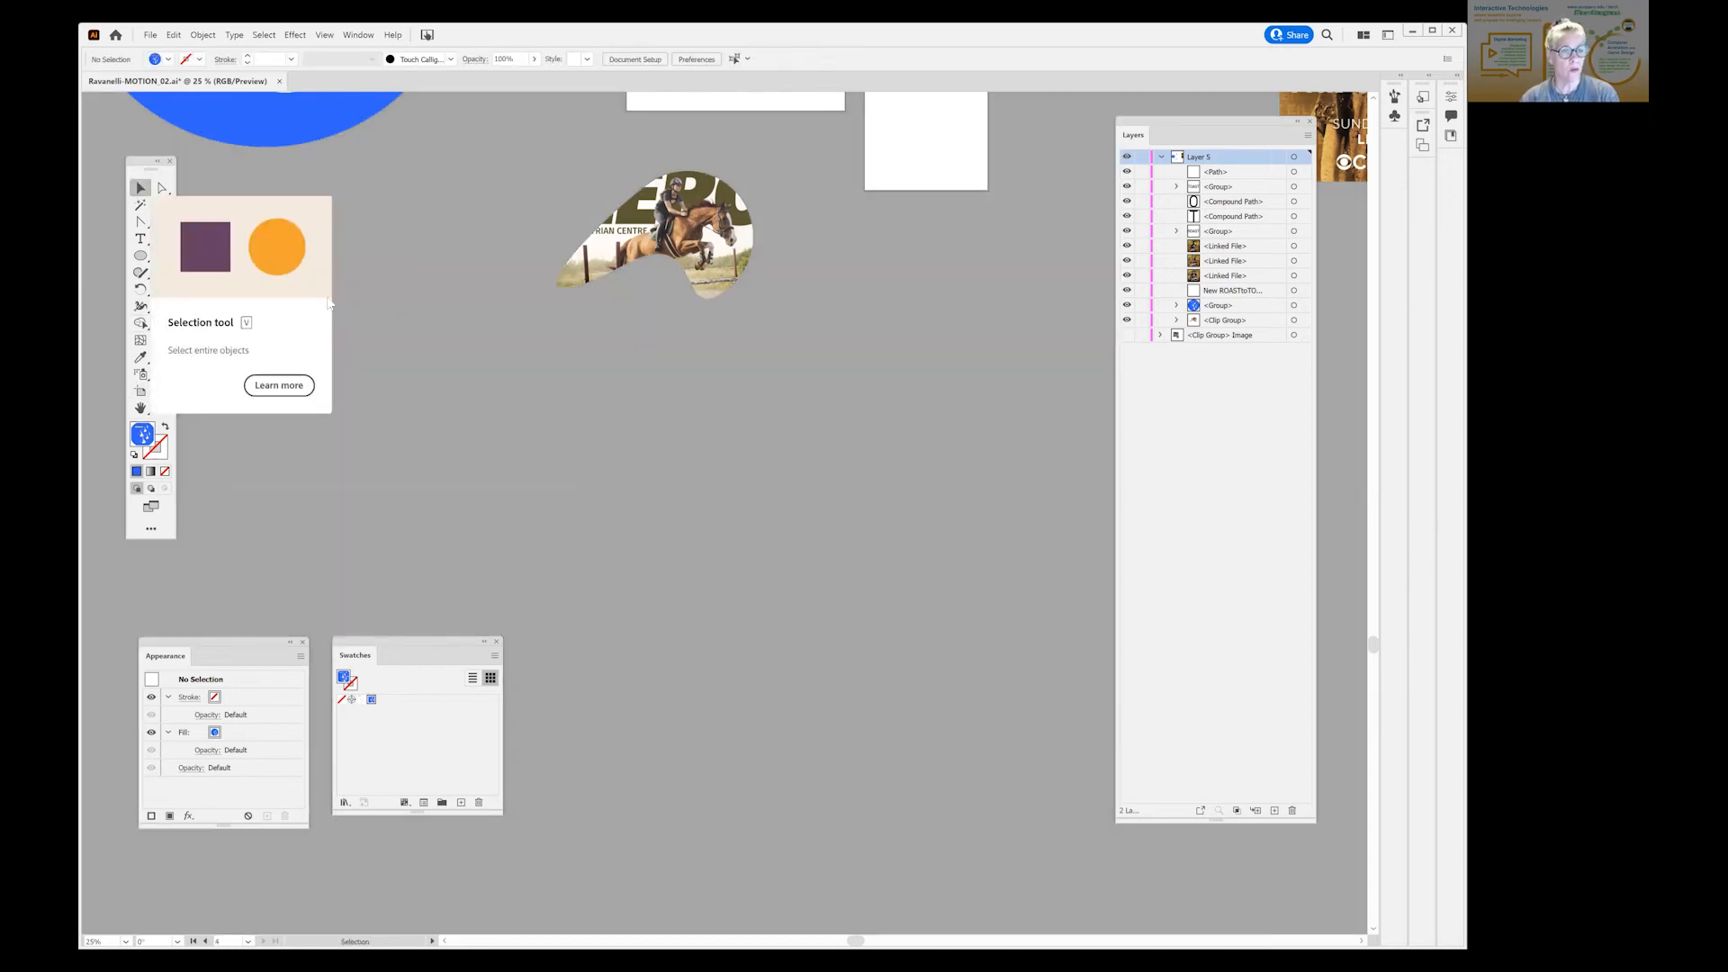
Open the Flowers swatch library from the Nature collection.
key(space)
drag(523, 371, 619, 772)
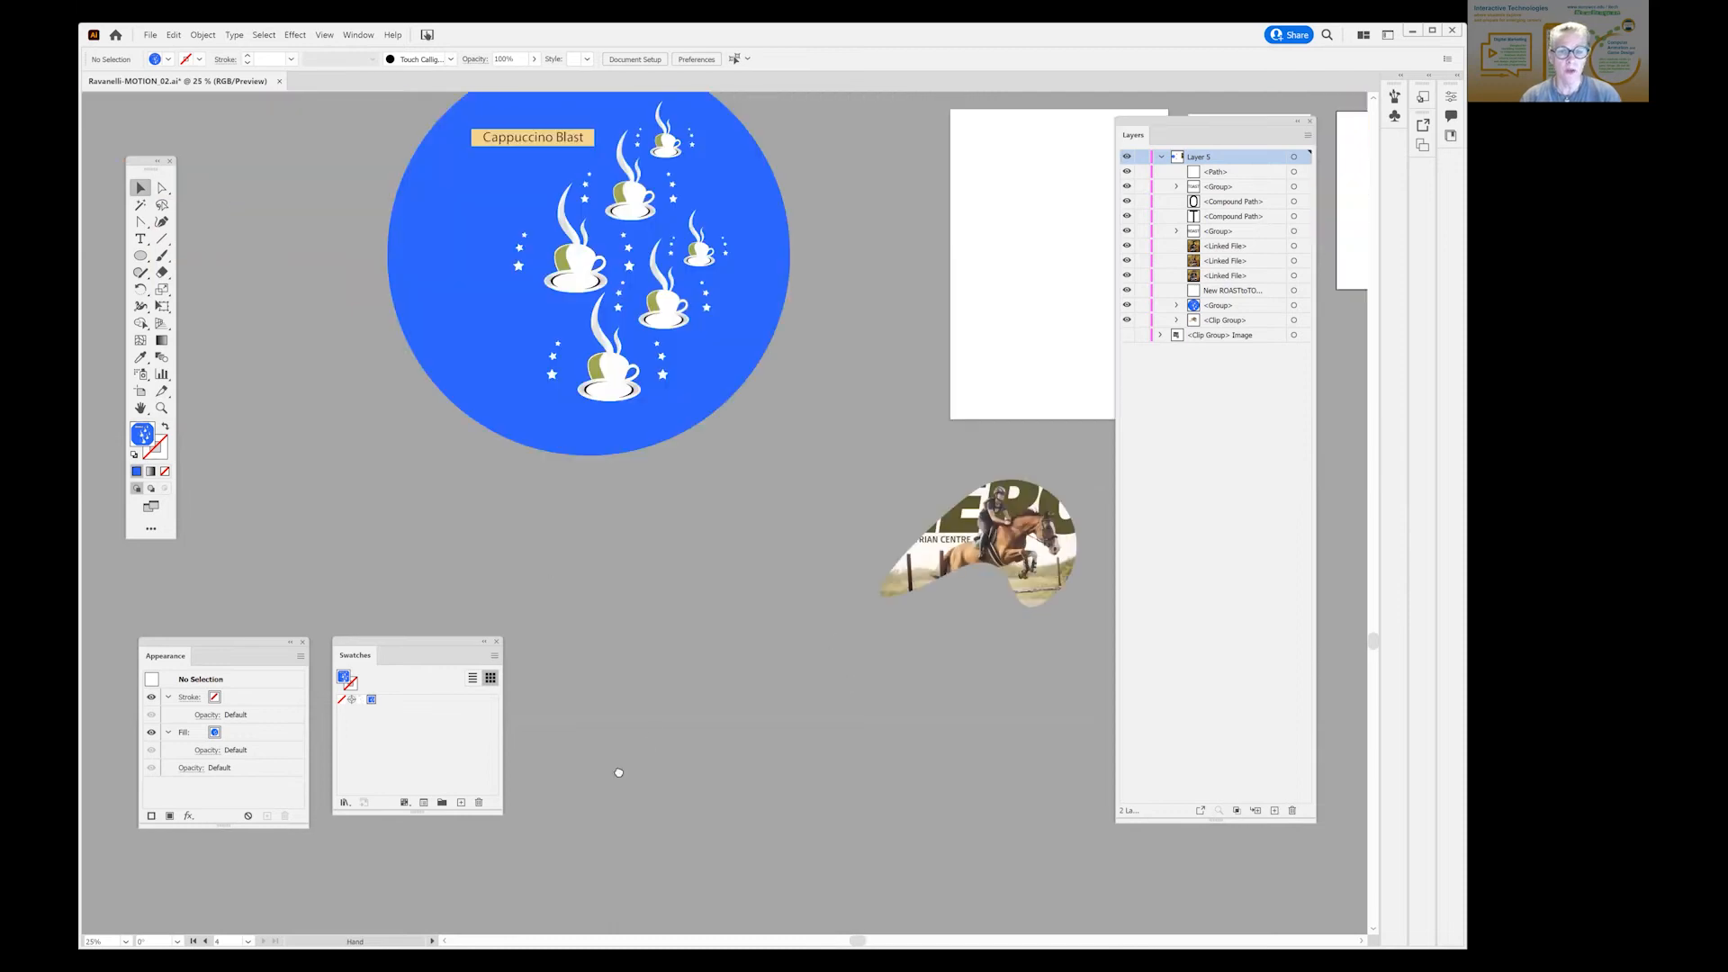
drag(694, 283, 511, 427)
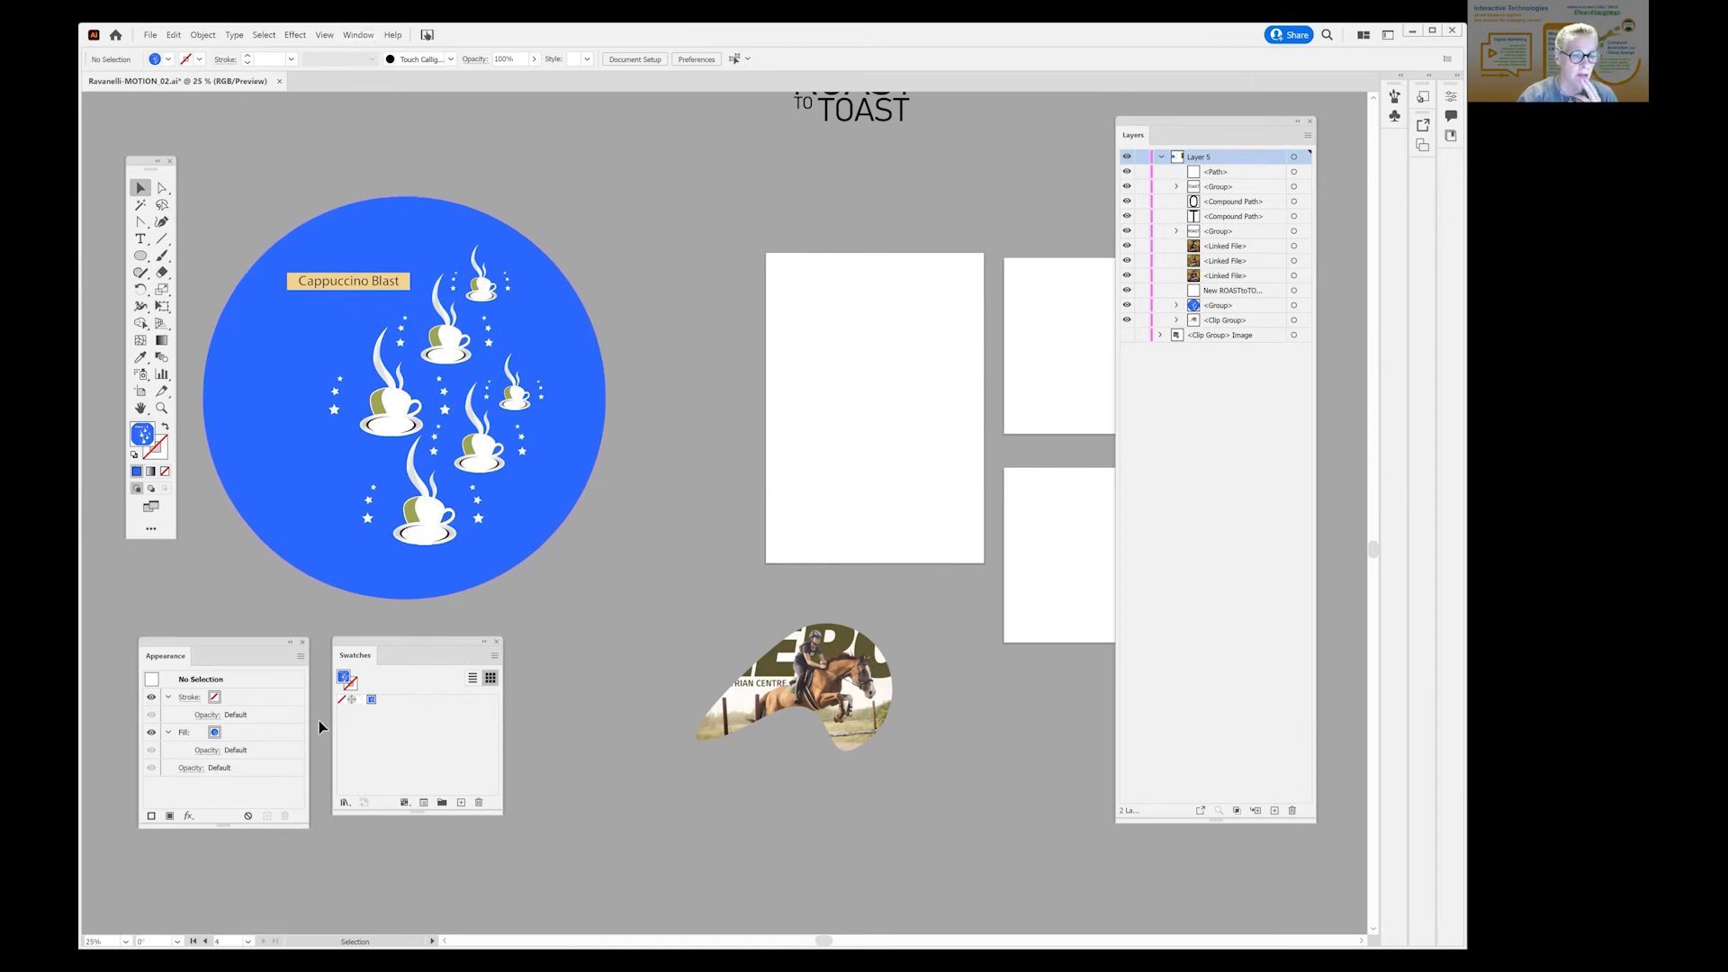
click(495, 658)
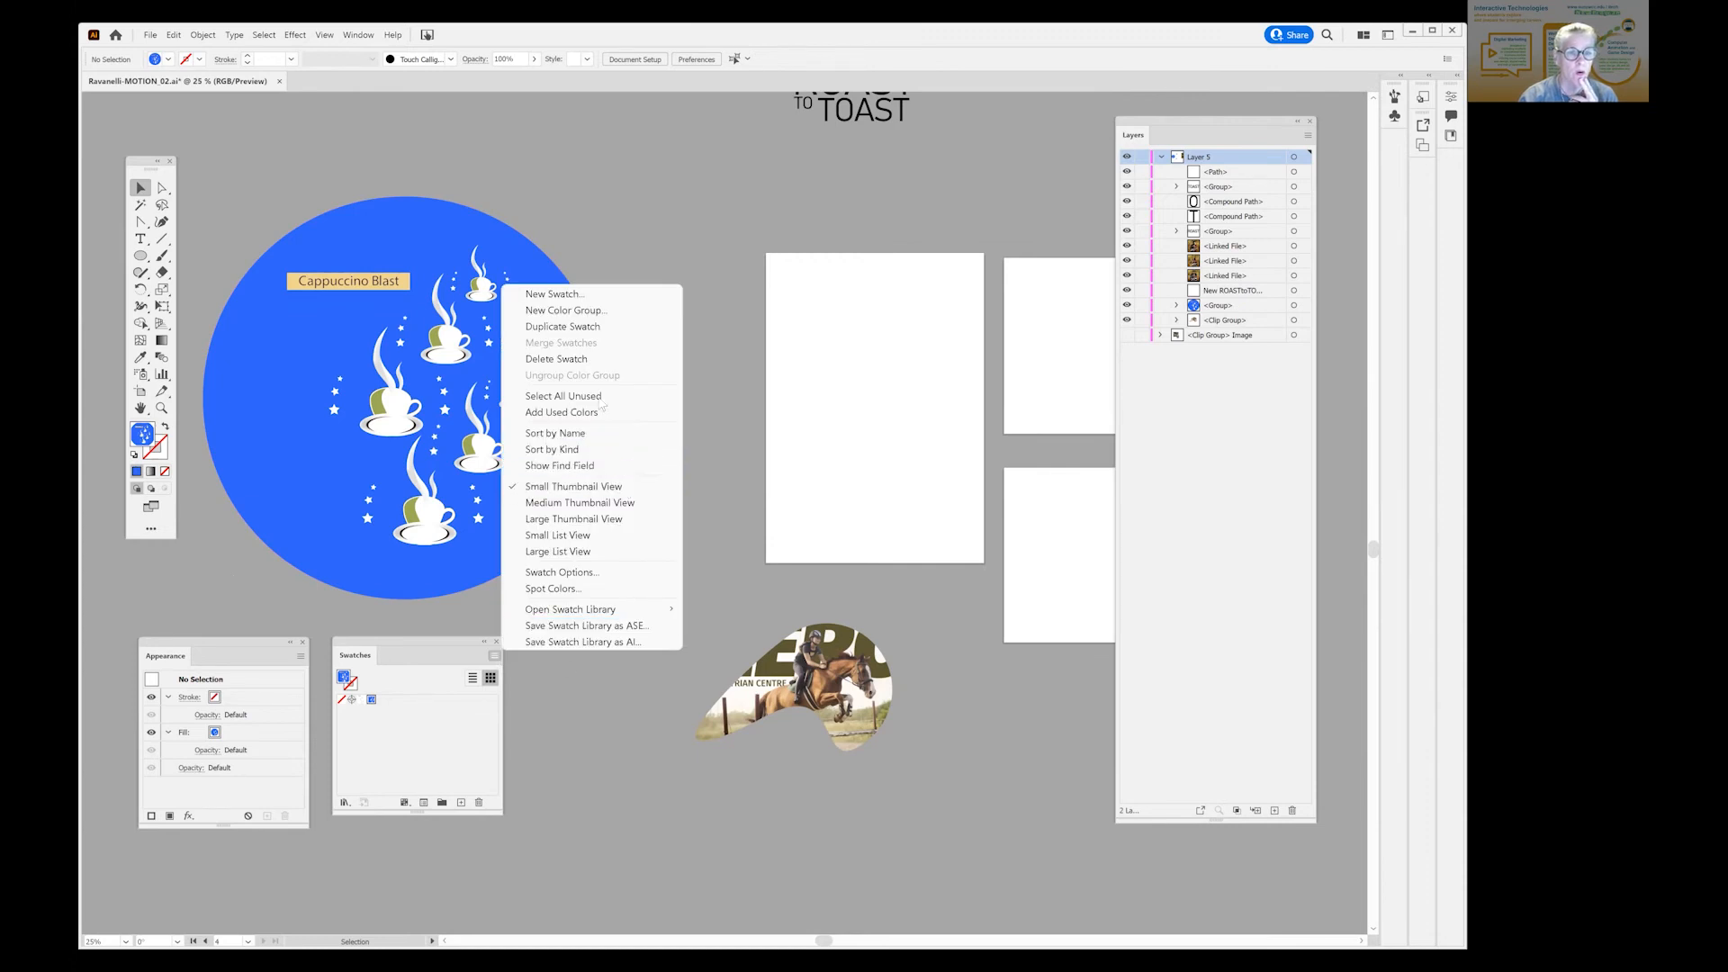
click(576, 613)
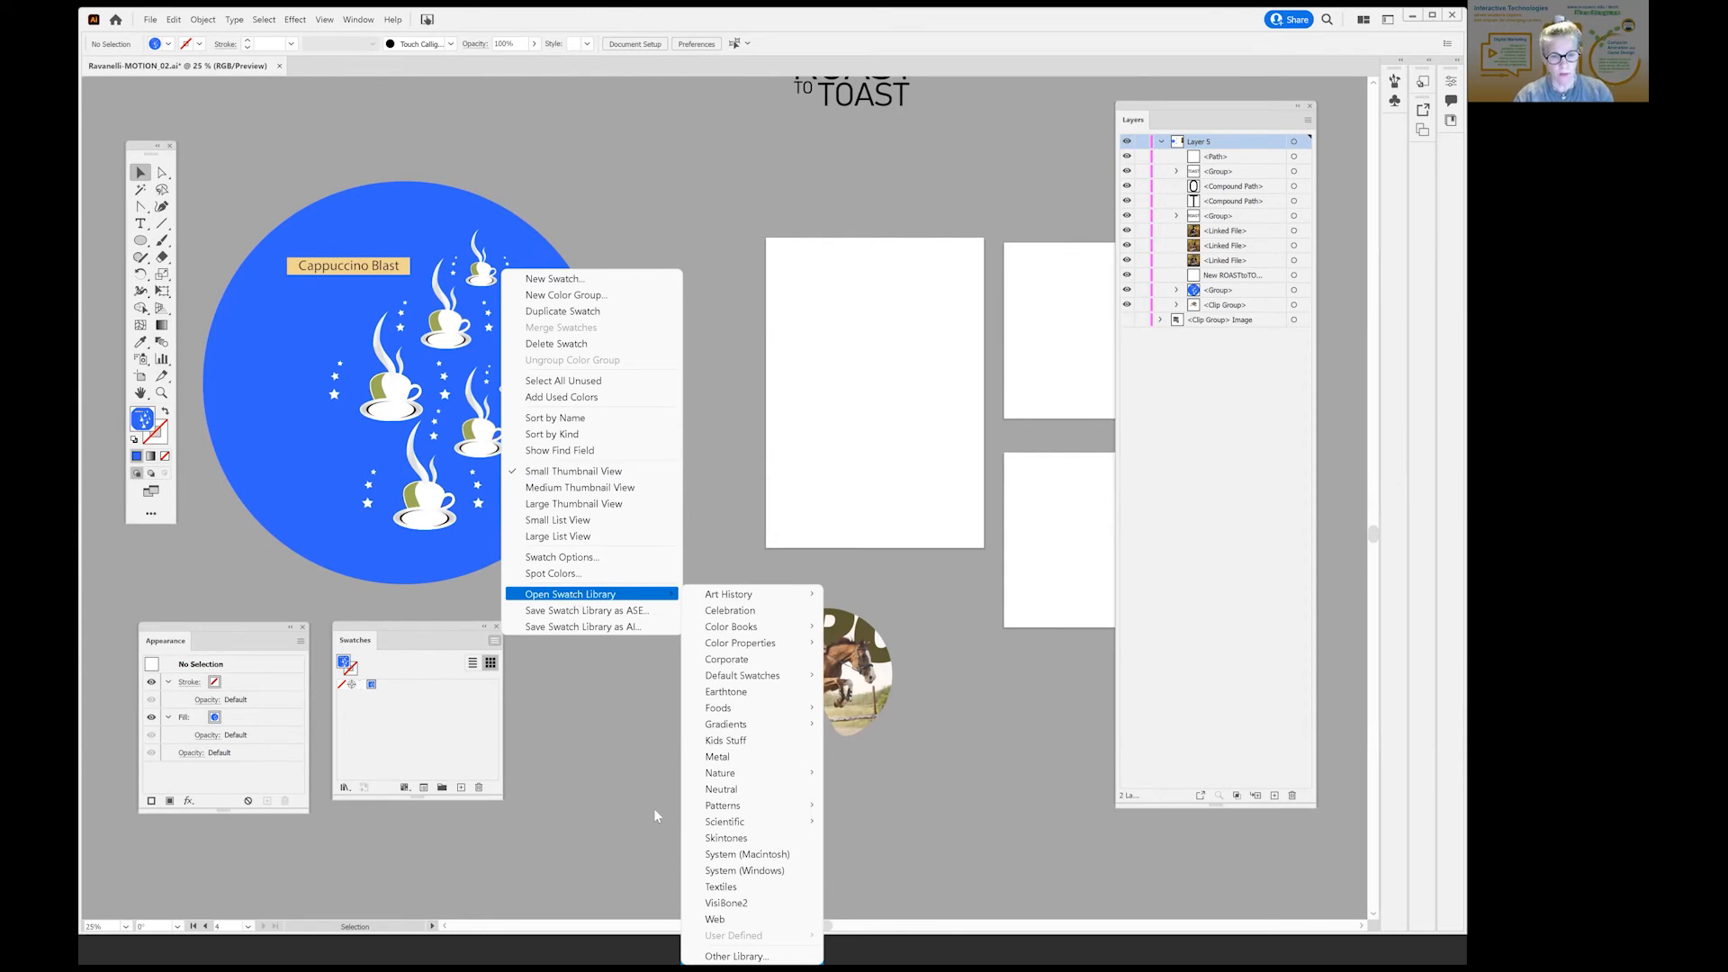
mouse_move(720, 775)
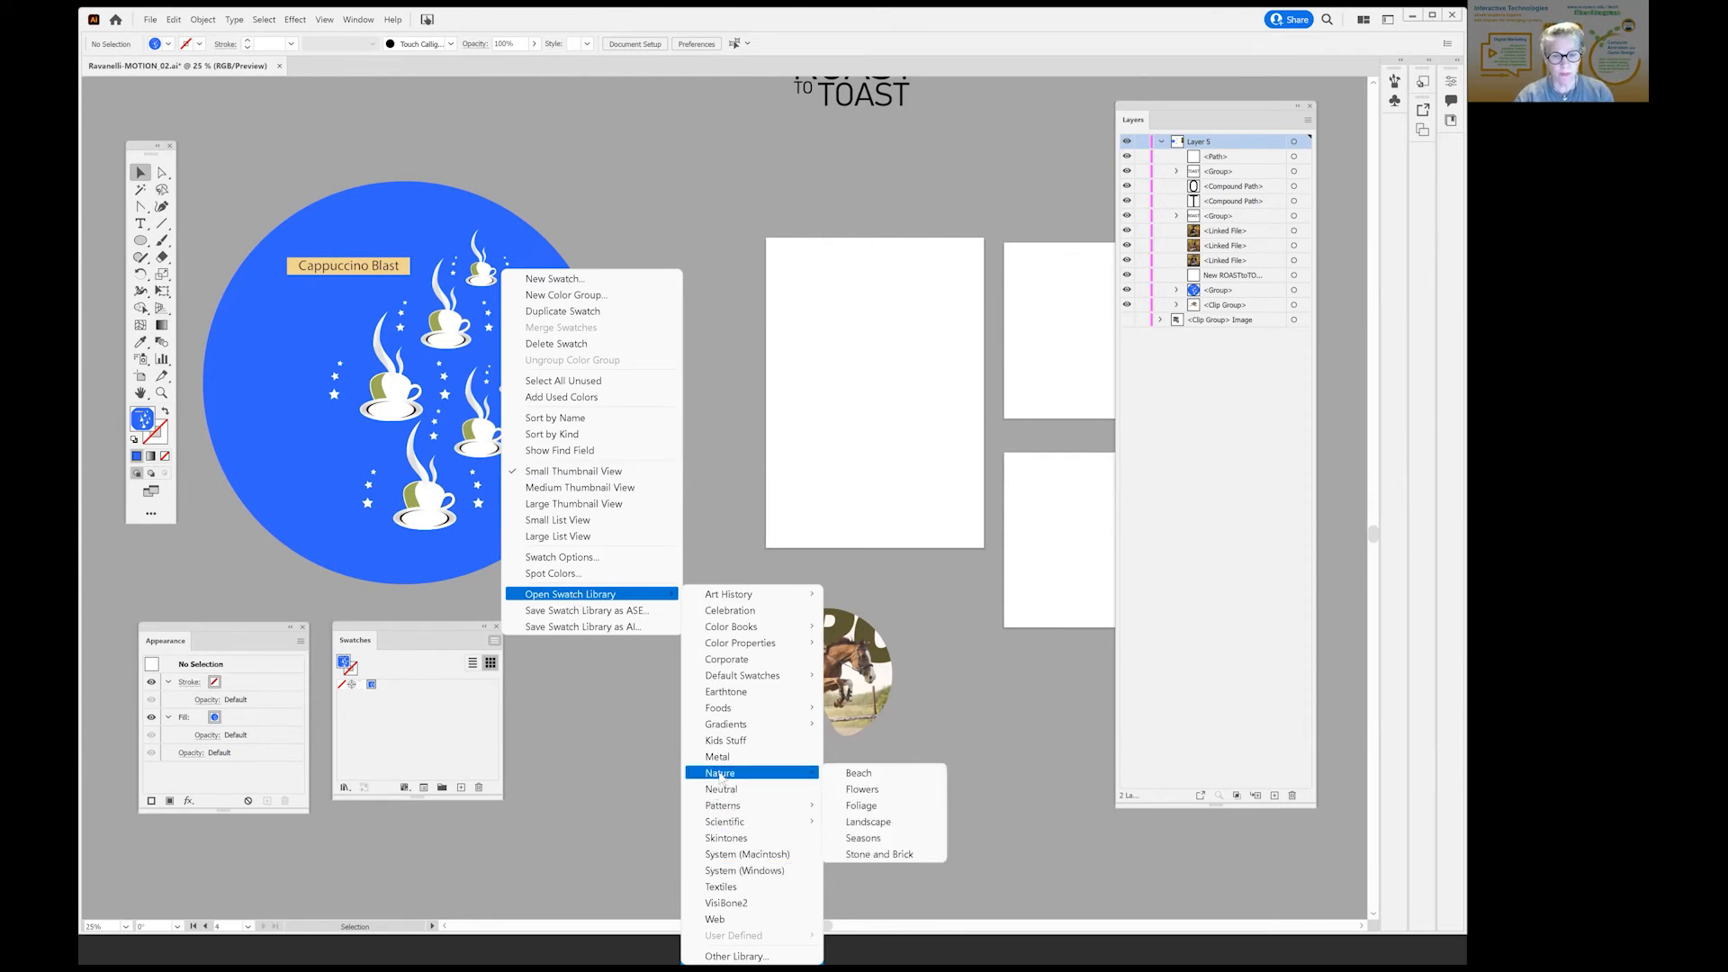
click(859, 789)
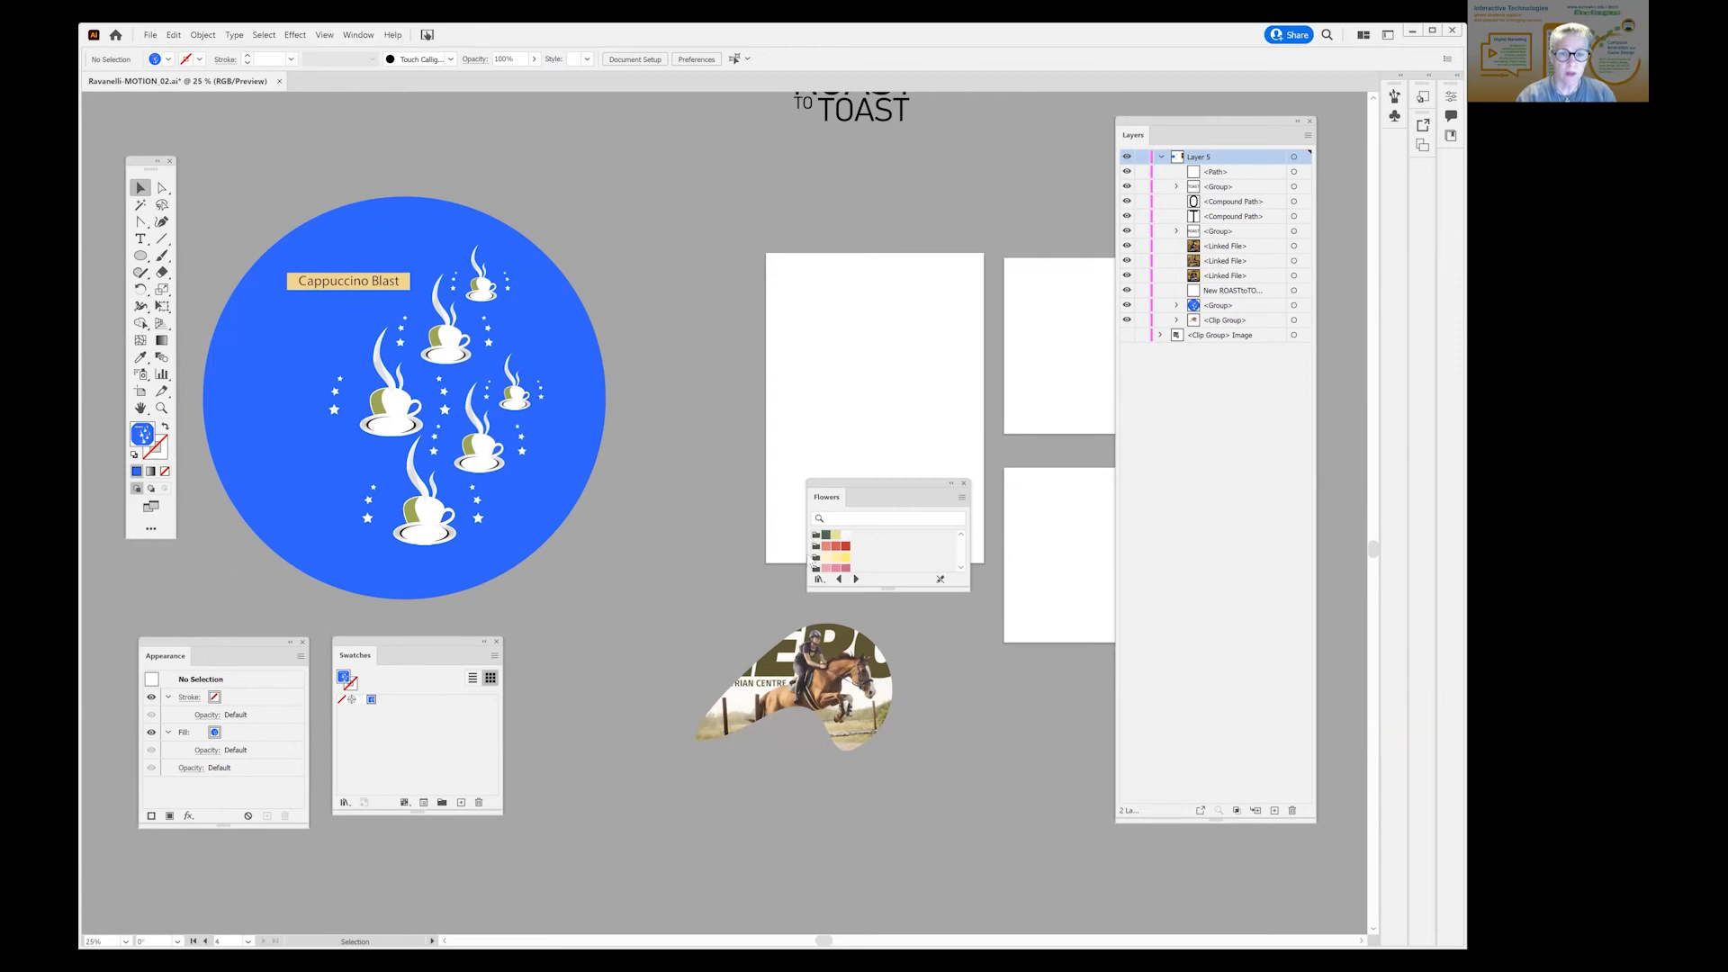
Open the Decorative Legacy swatch library from the Patterns collection.
click(494, 656)
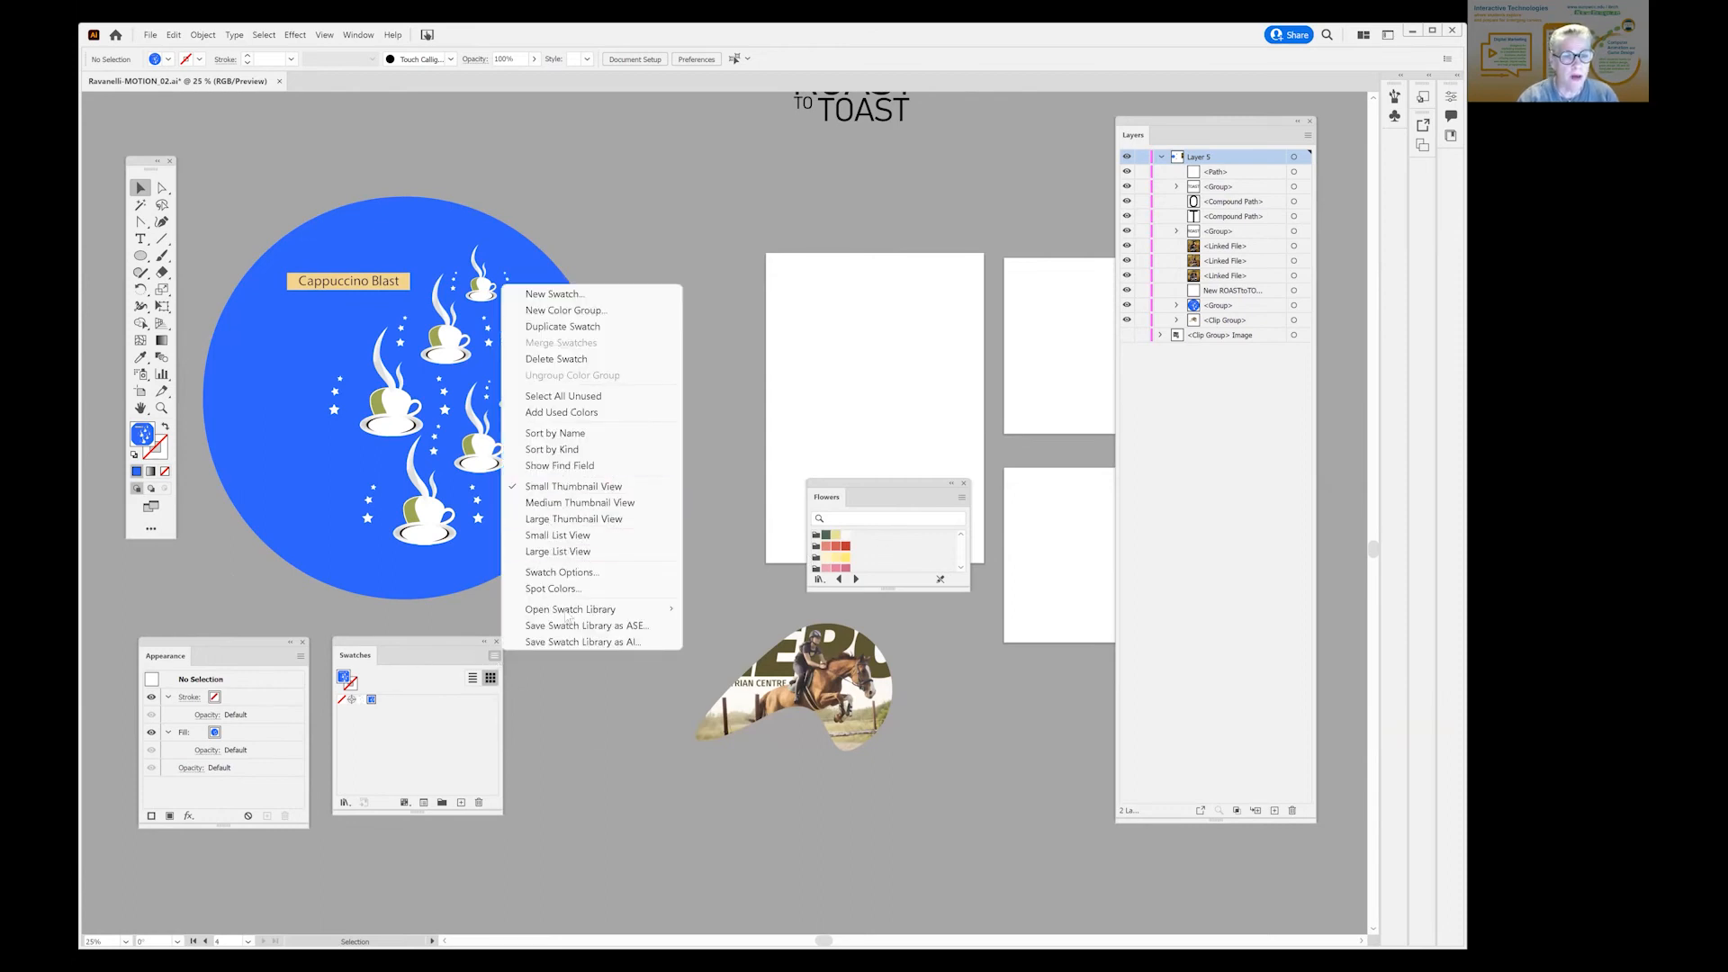
mouse_move(630, 609)
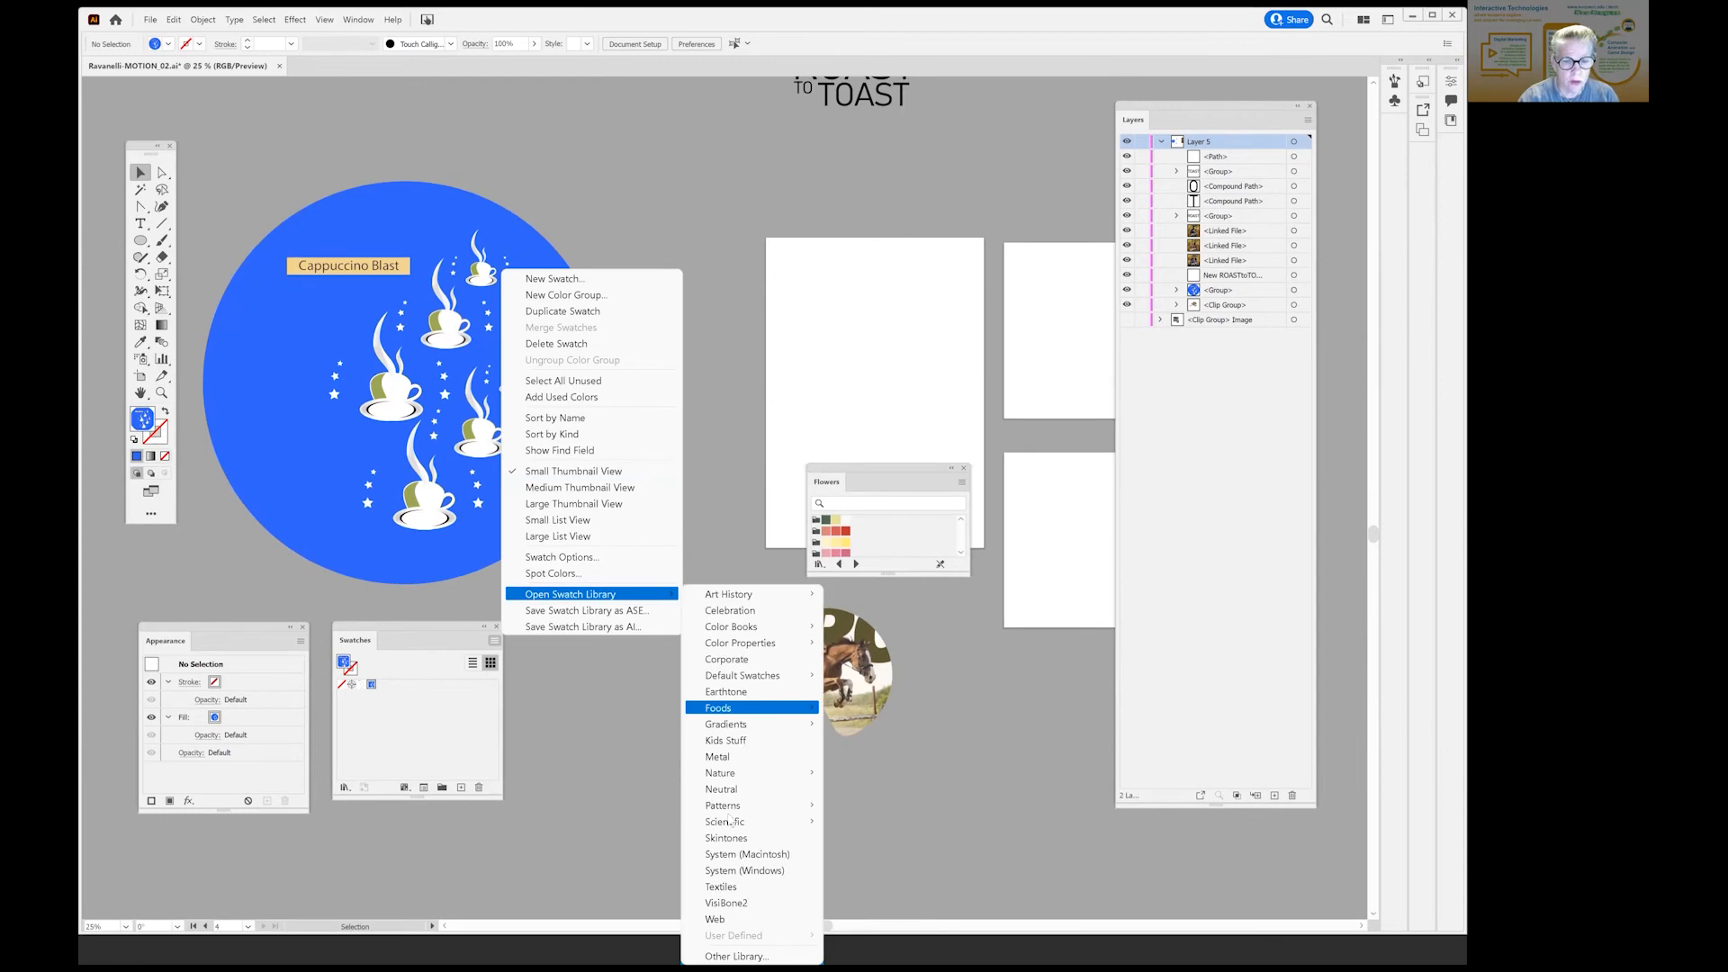
mouse_move(730, 806)
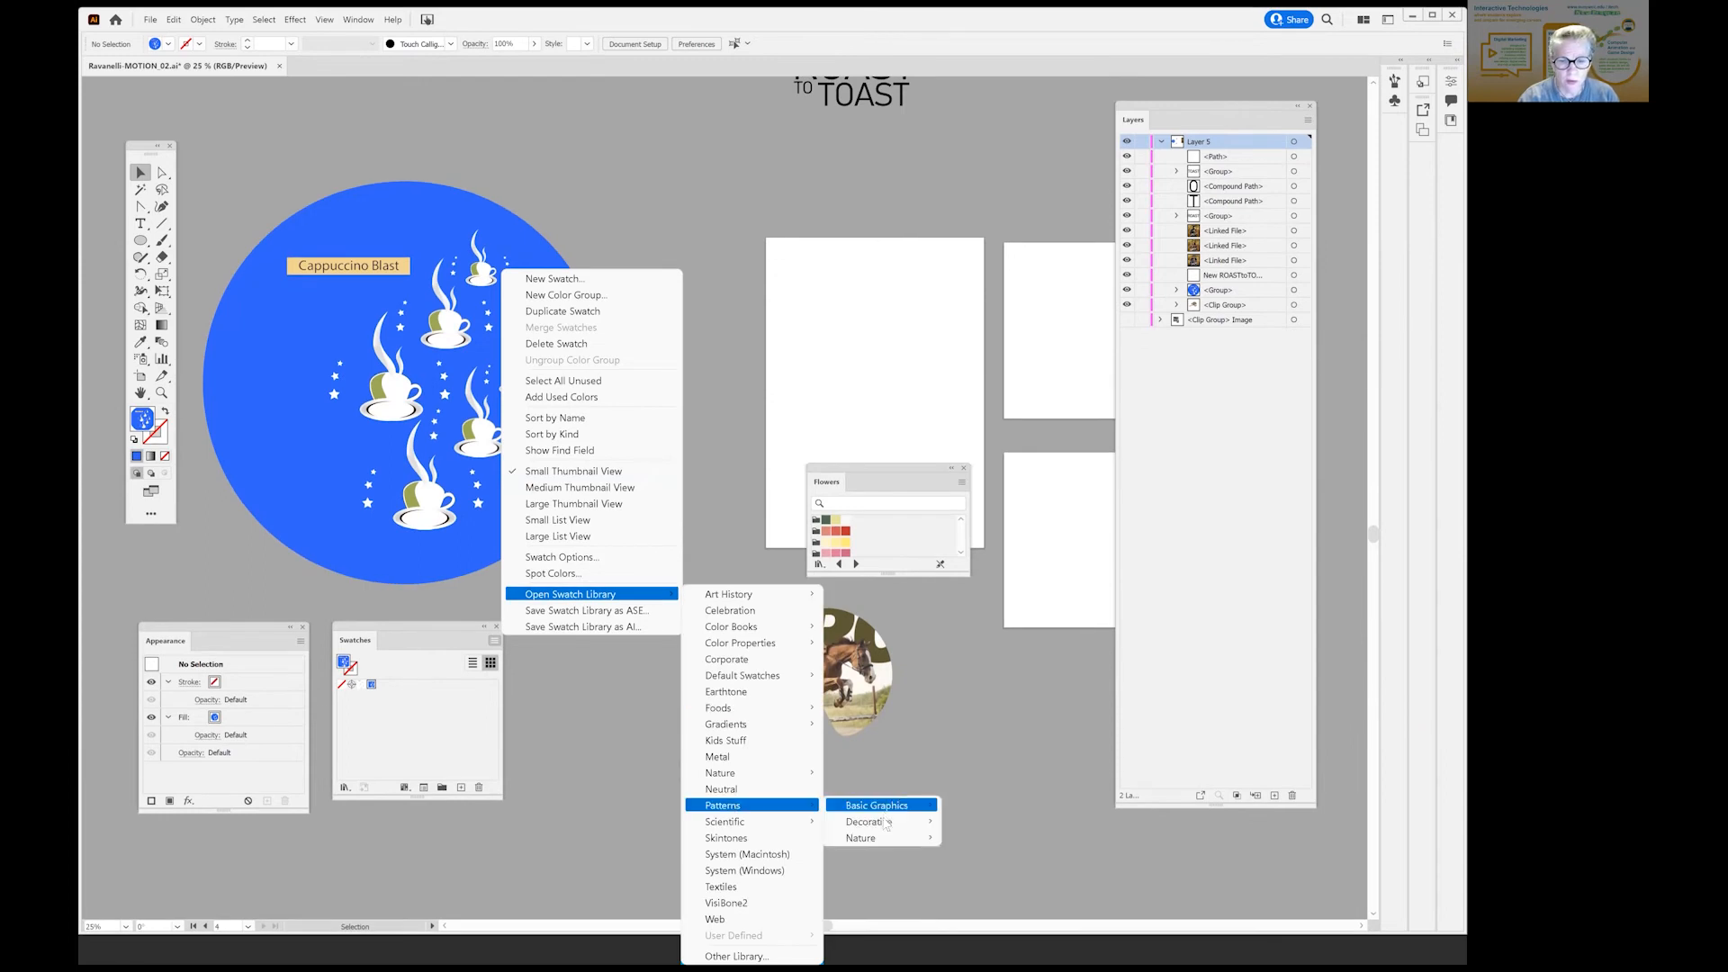
mouse_move(887, 822)
click(999, 822)
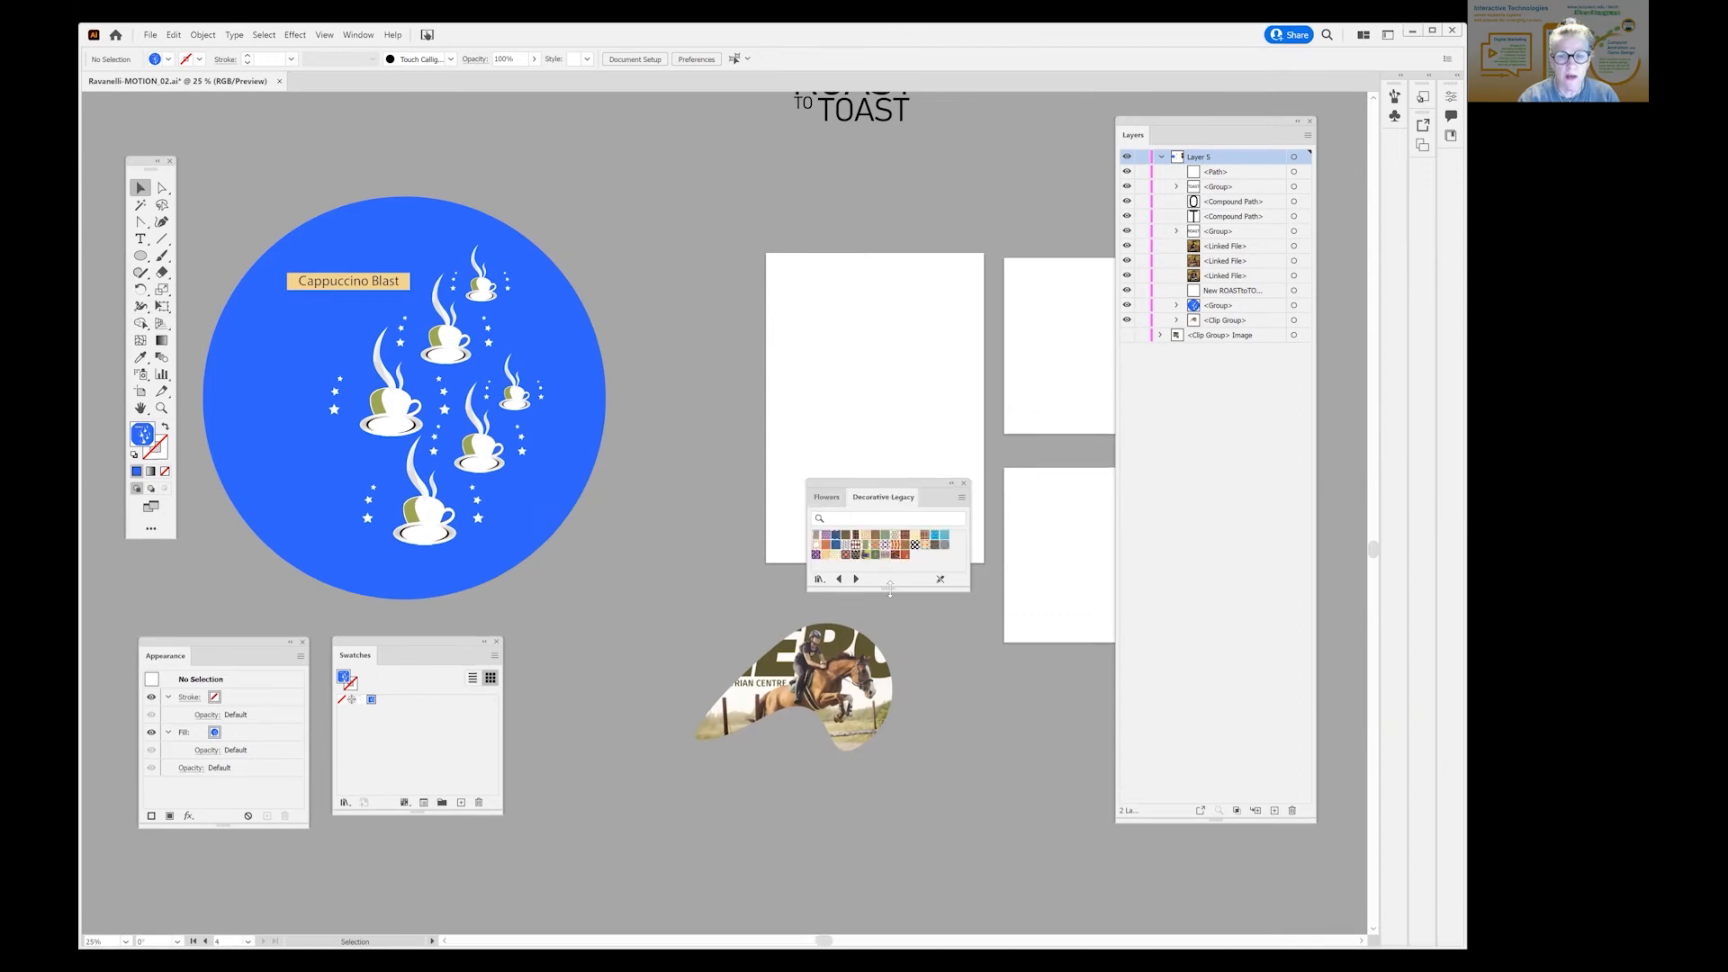
Add a red and grey decorative pattern to the document swatches and fill the blue circle behind the coffee cups with it.
click(846, 554)
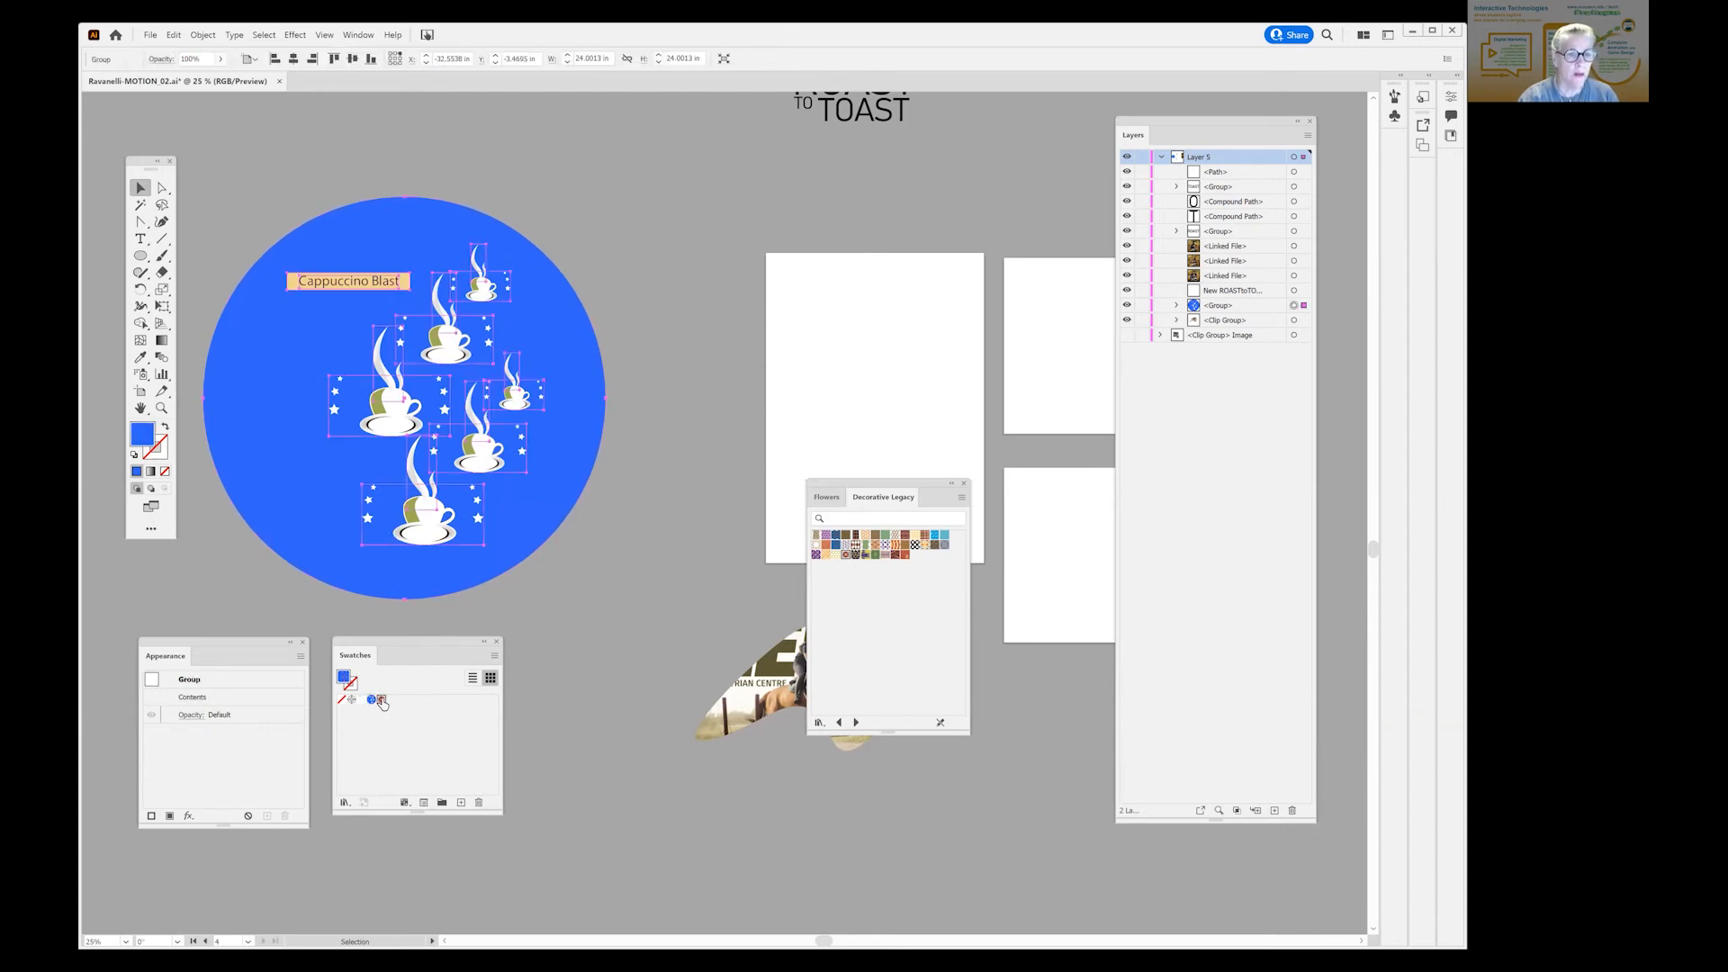
drag(381, 700, 493, 576)
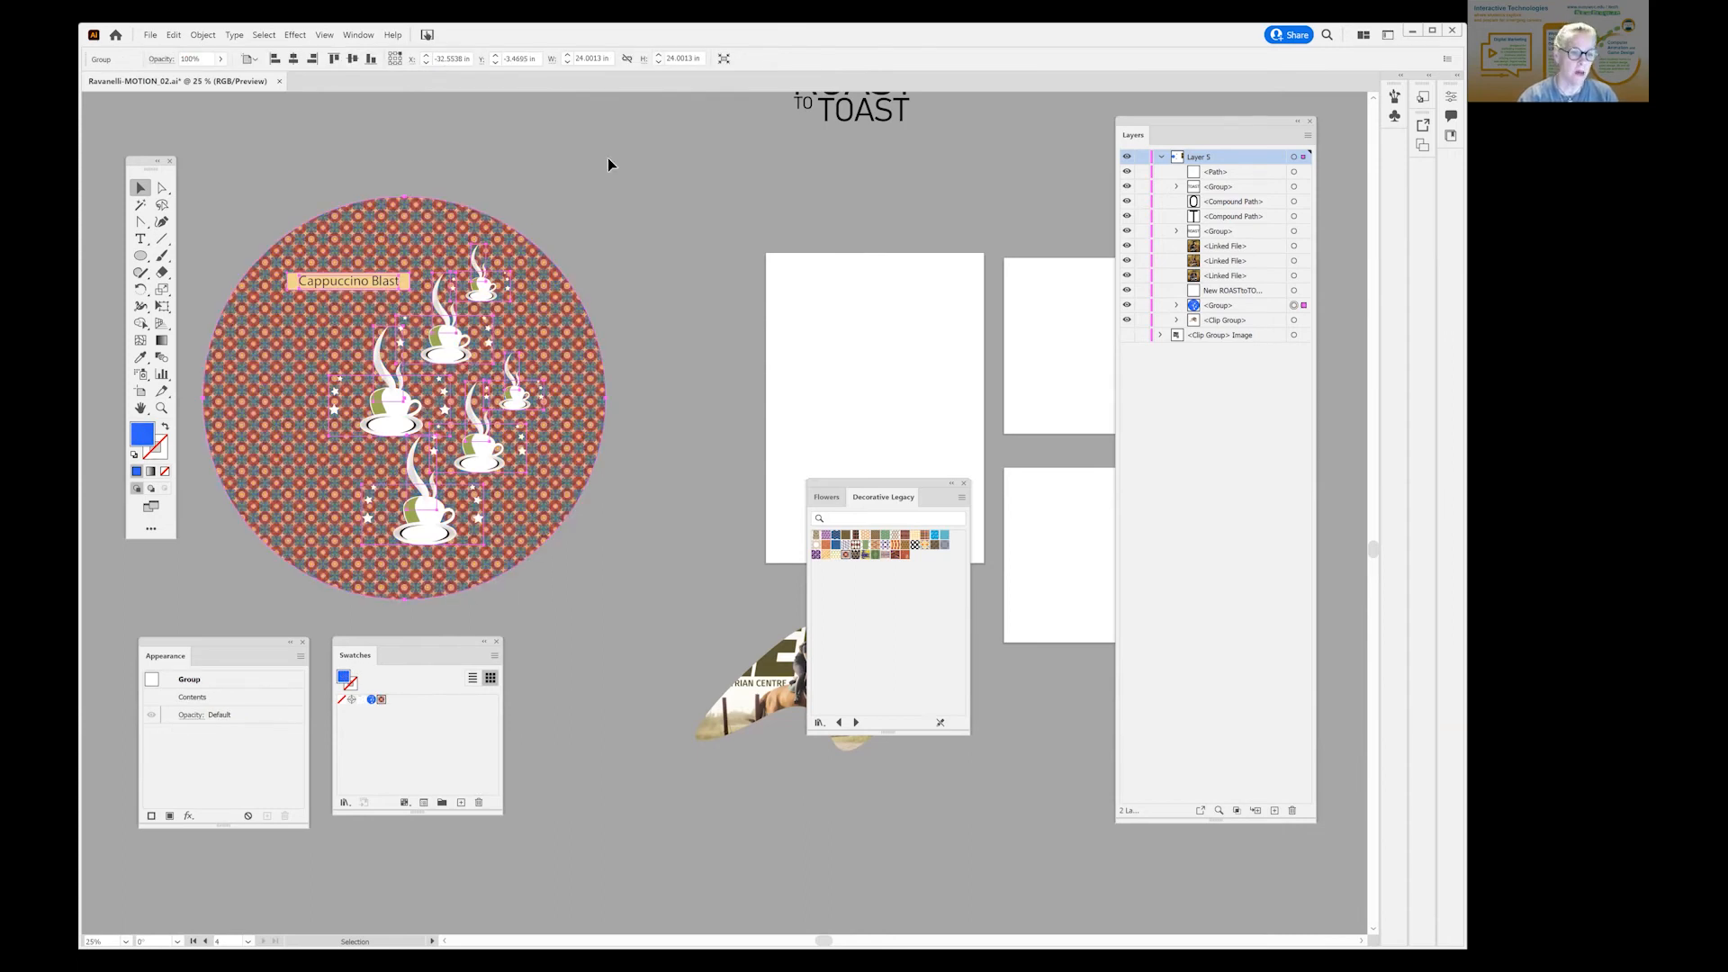
click(628, 201)
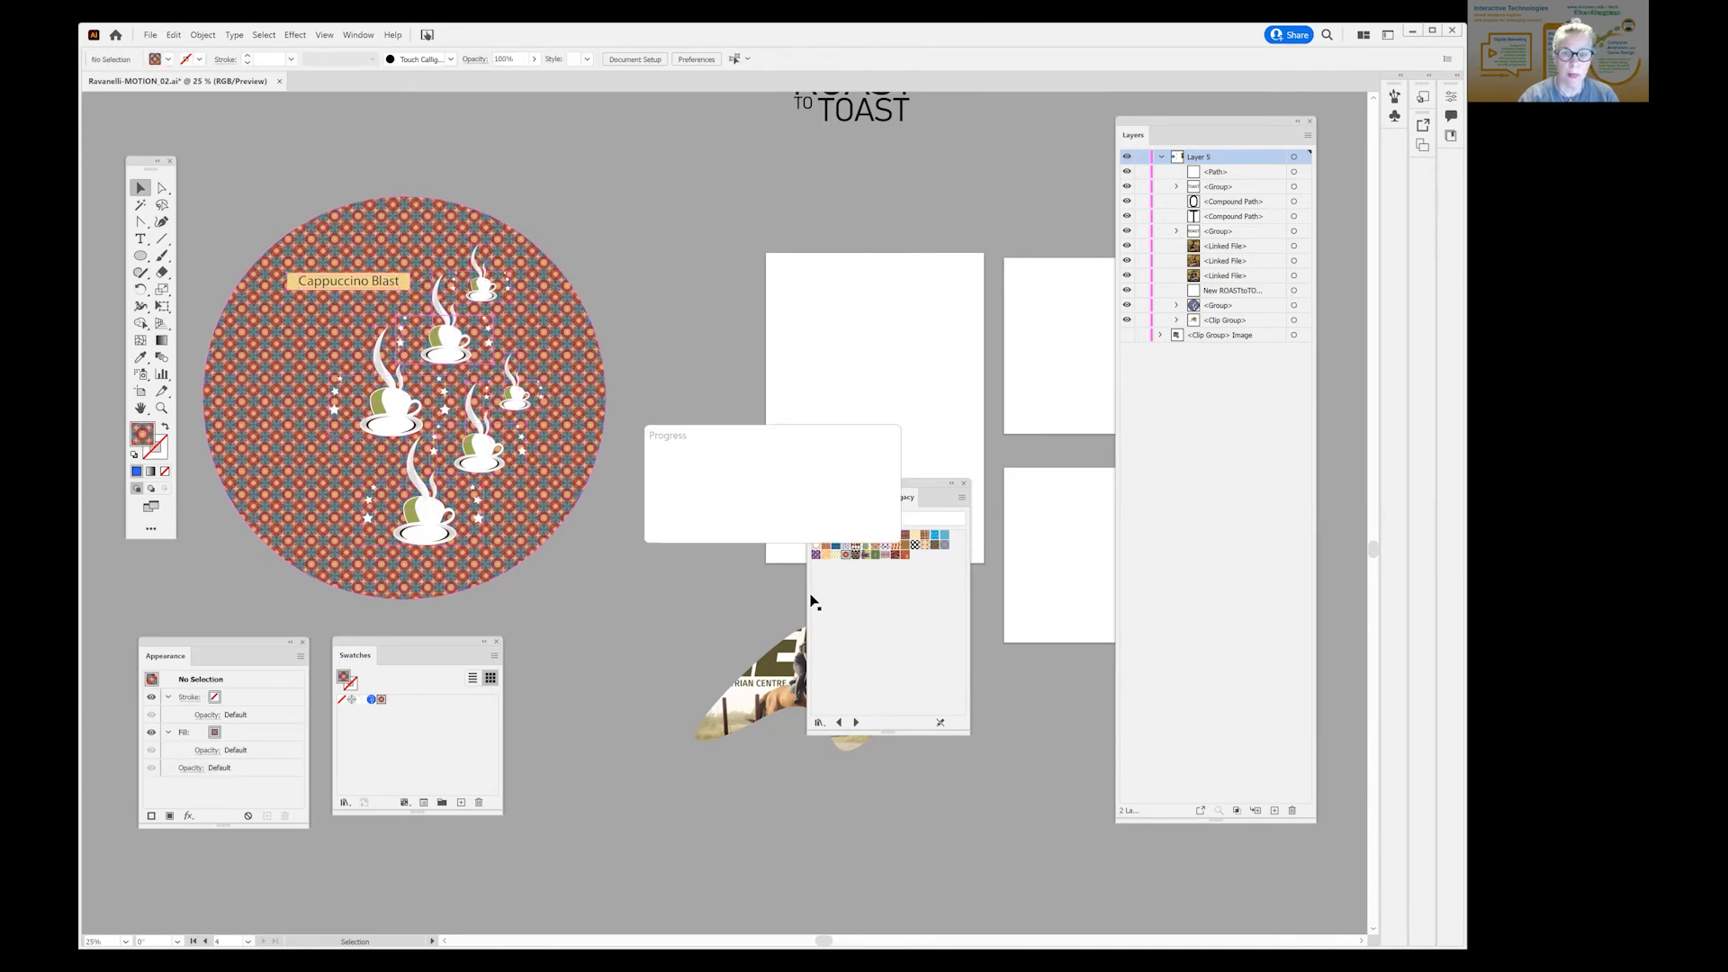
Shift the patterned coffee group slightly toward the blank artboards, ungroup it, and move the cups and Cappuccino Blast label below the circle.
click(408, 365)
drag(445, 288, 530, 239)
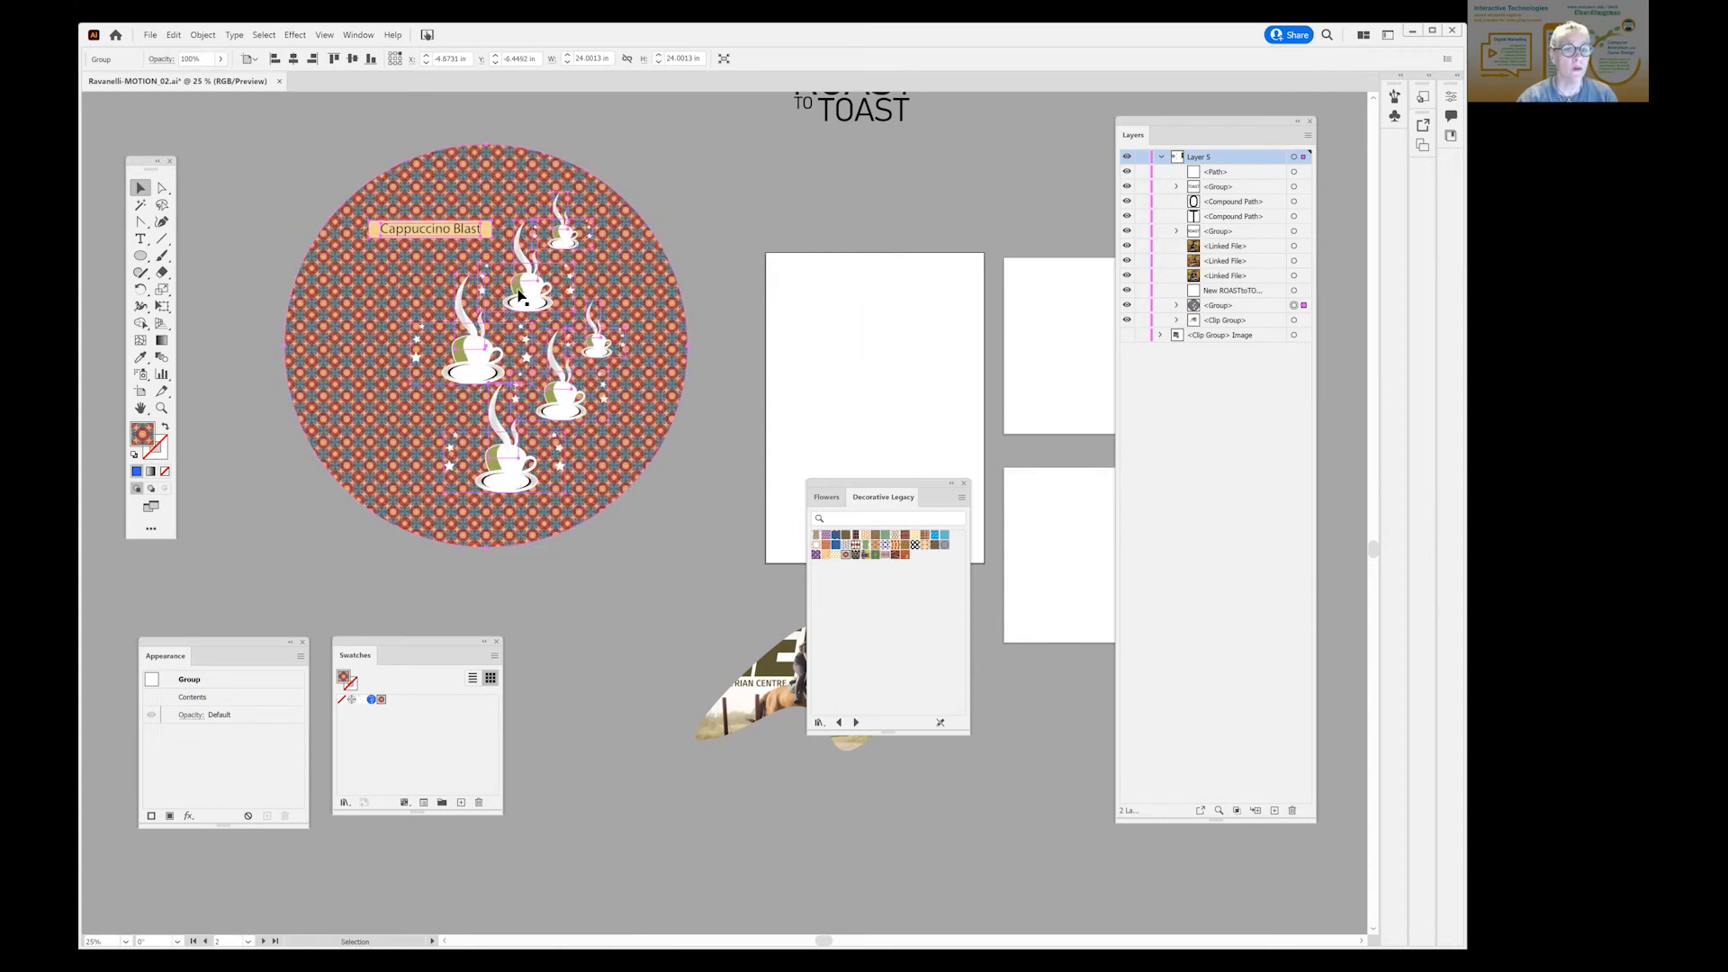
click(203, 35)
click(227, 119)
key(ctrl+shift+a)
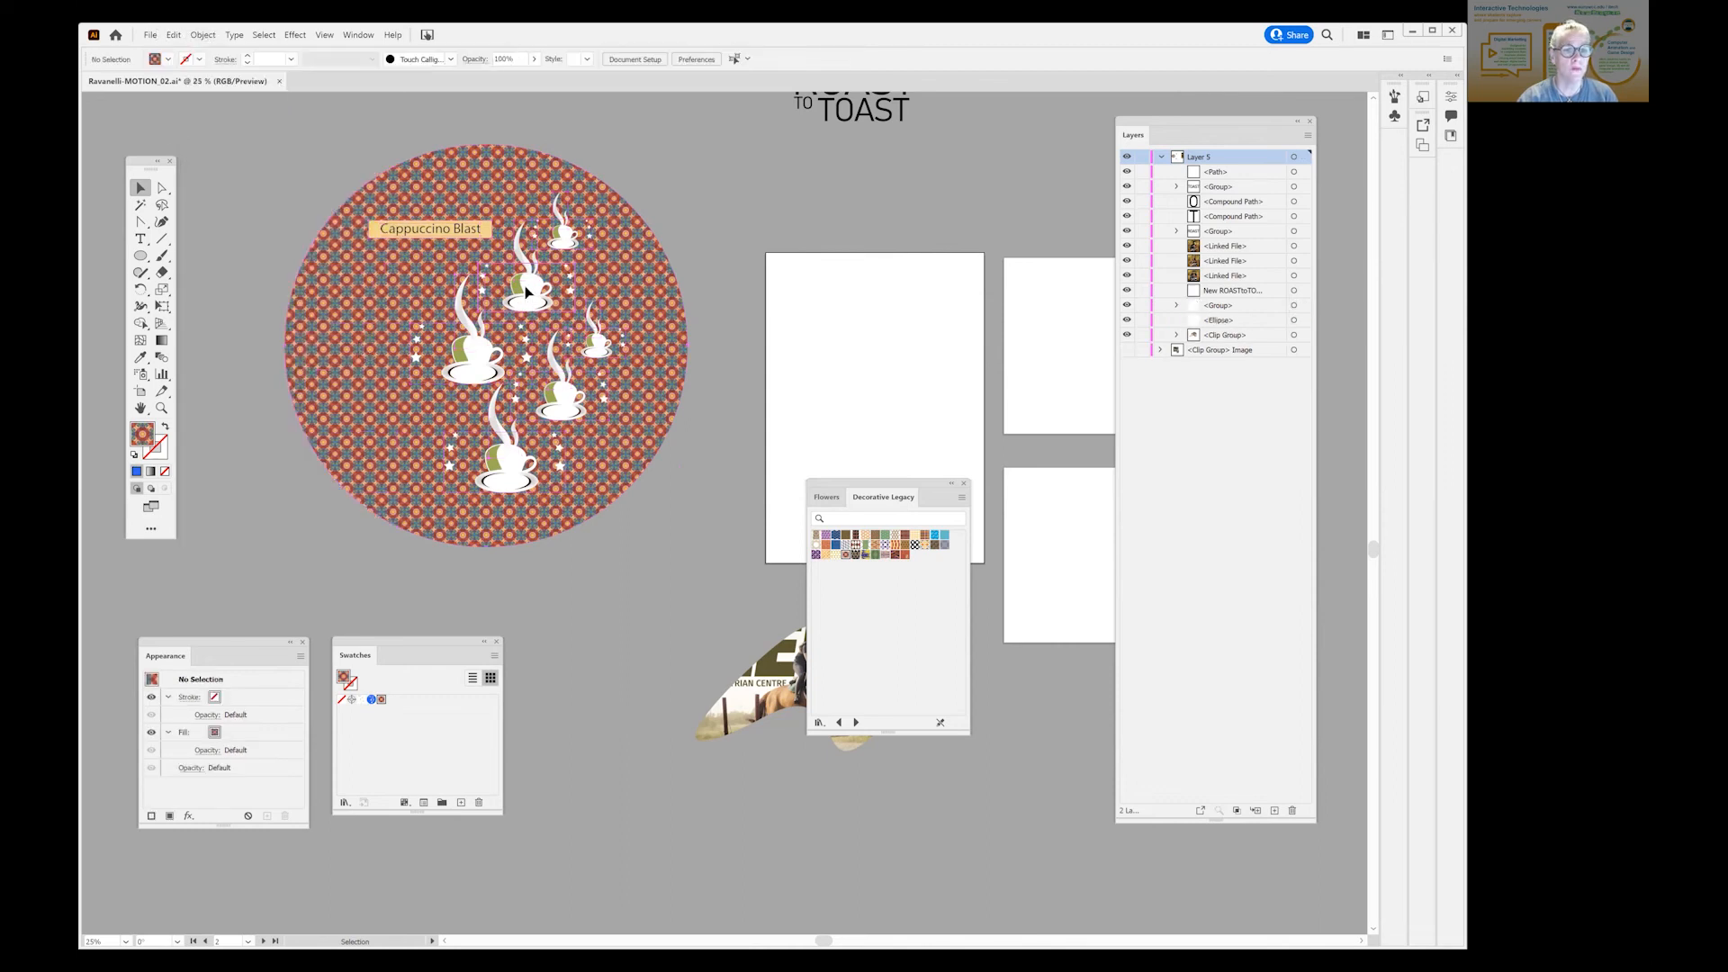
drag(526, 287, 663, 827)
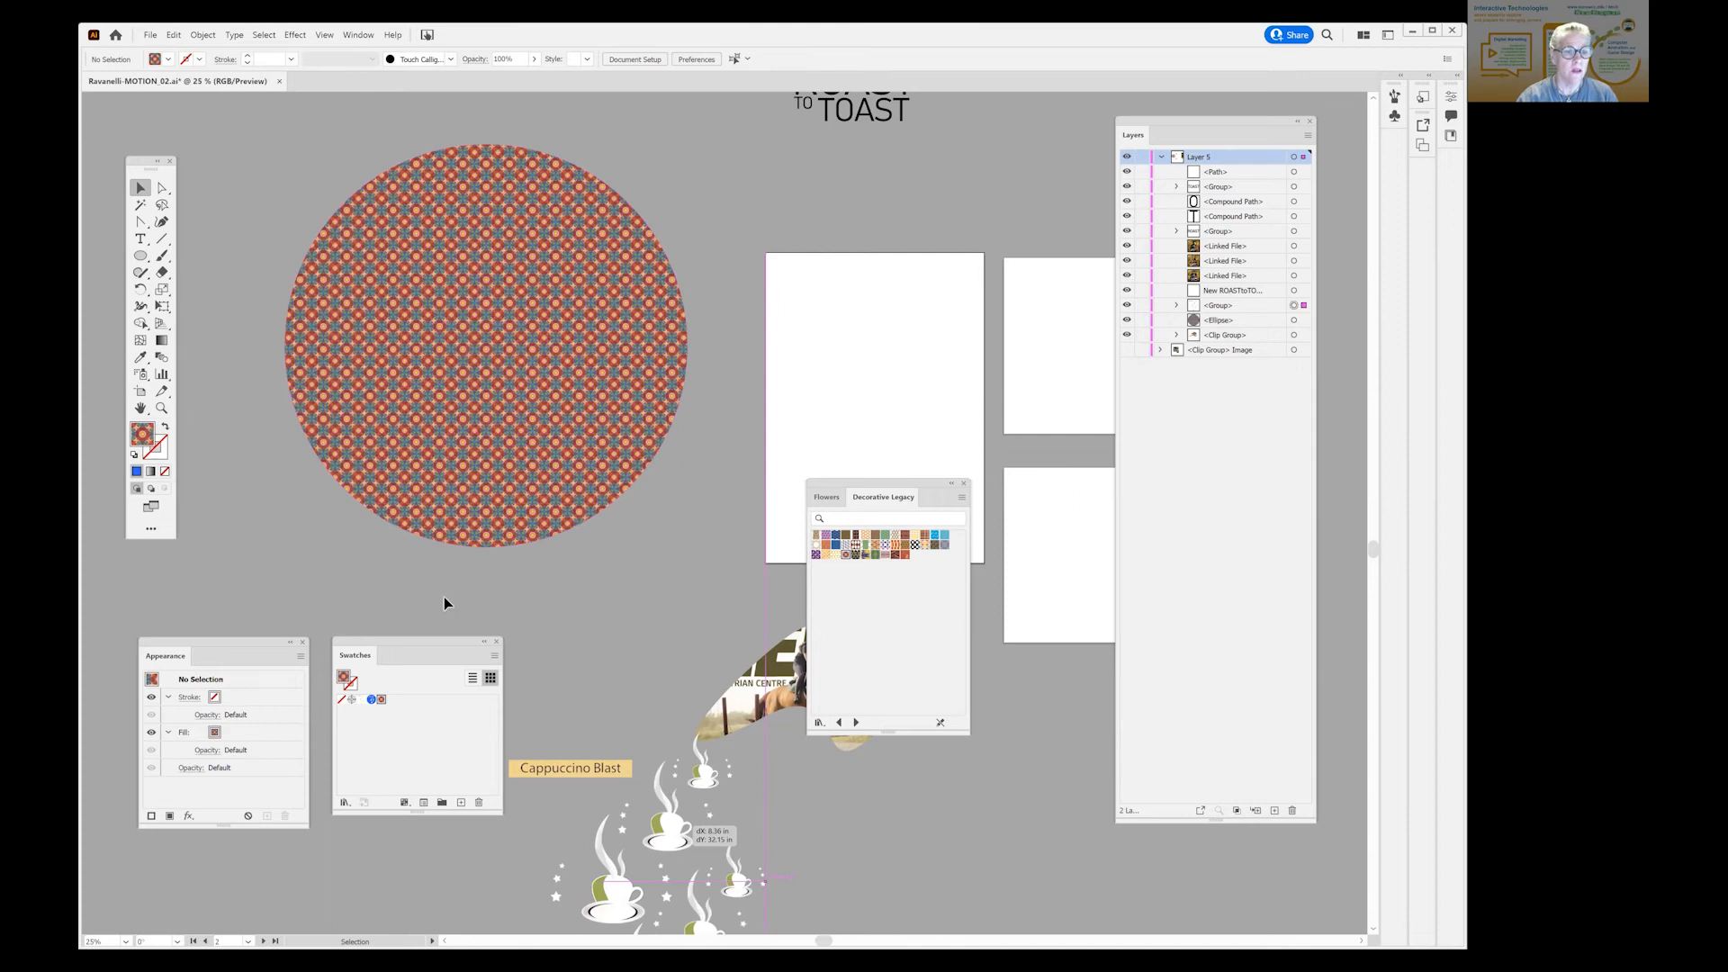
Try several Decorative Legacy patterns on the large circle, including blue, purple and argyle, and leave it filled with the yellow and purple one.
click(865, 537)
click(563, 414)
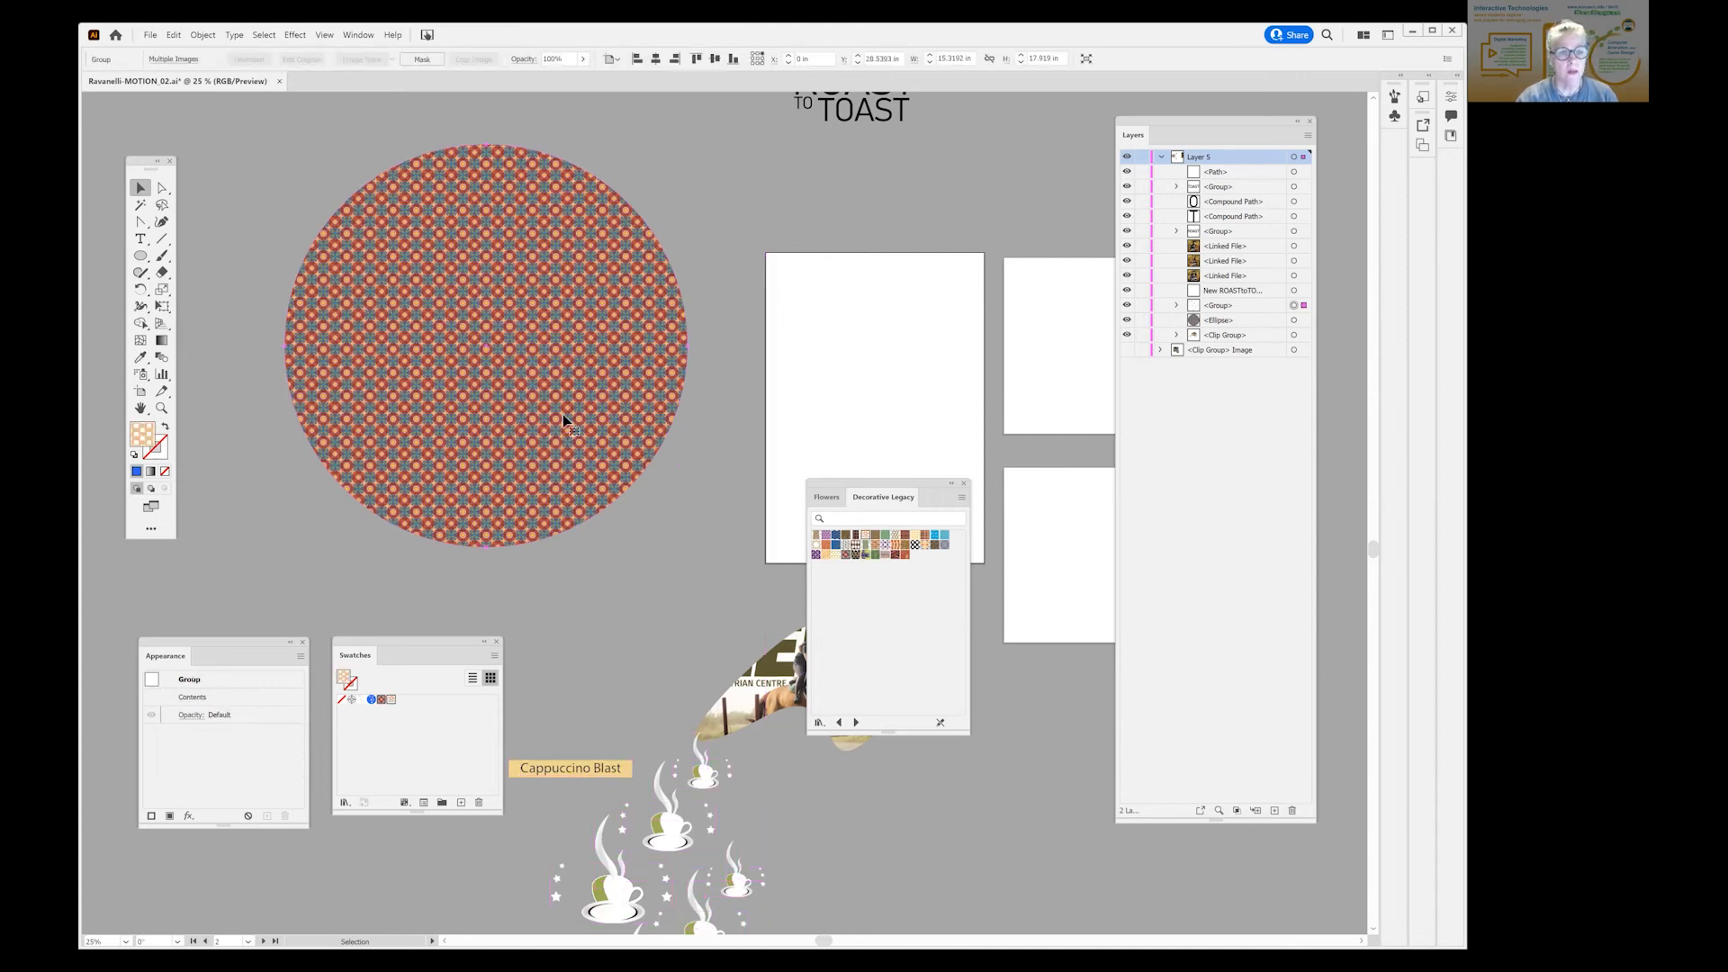
click(935, 537)
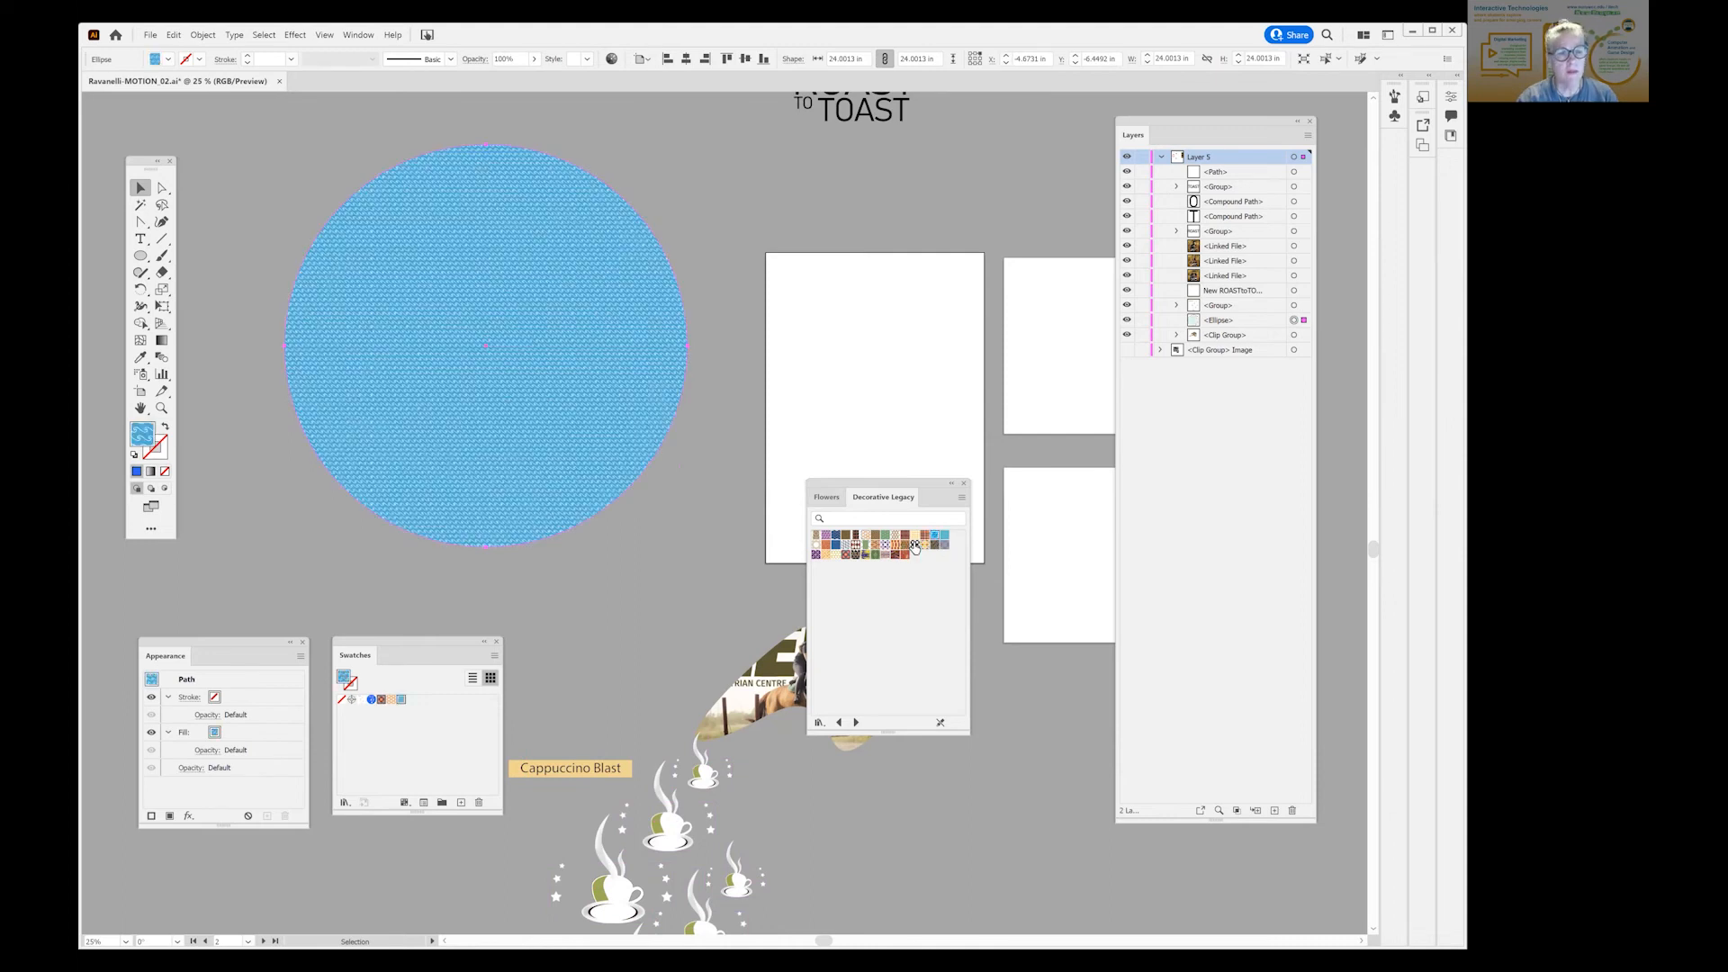
click(824, 537)
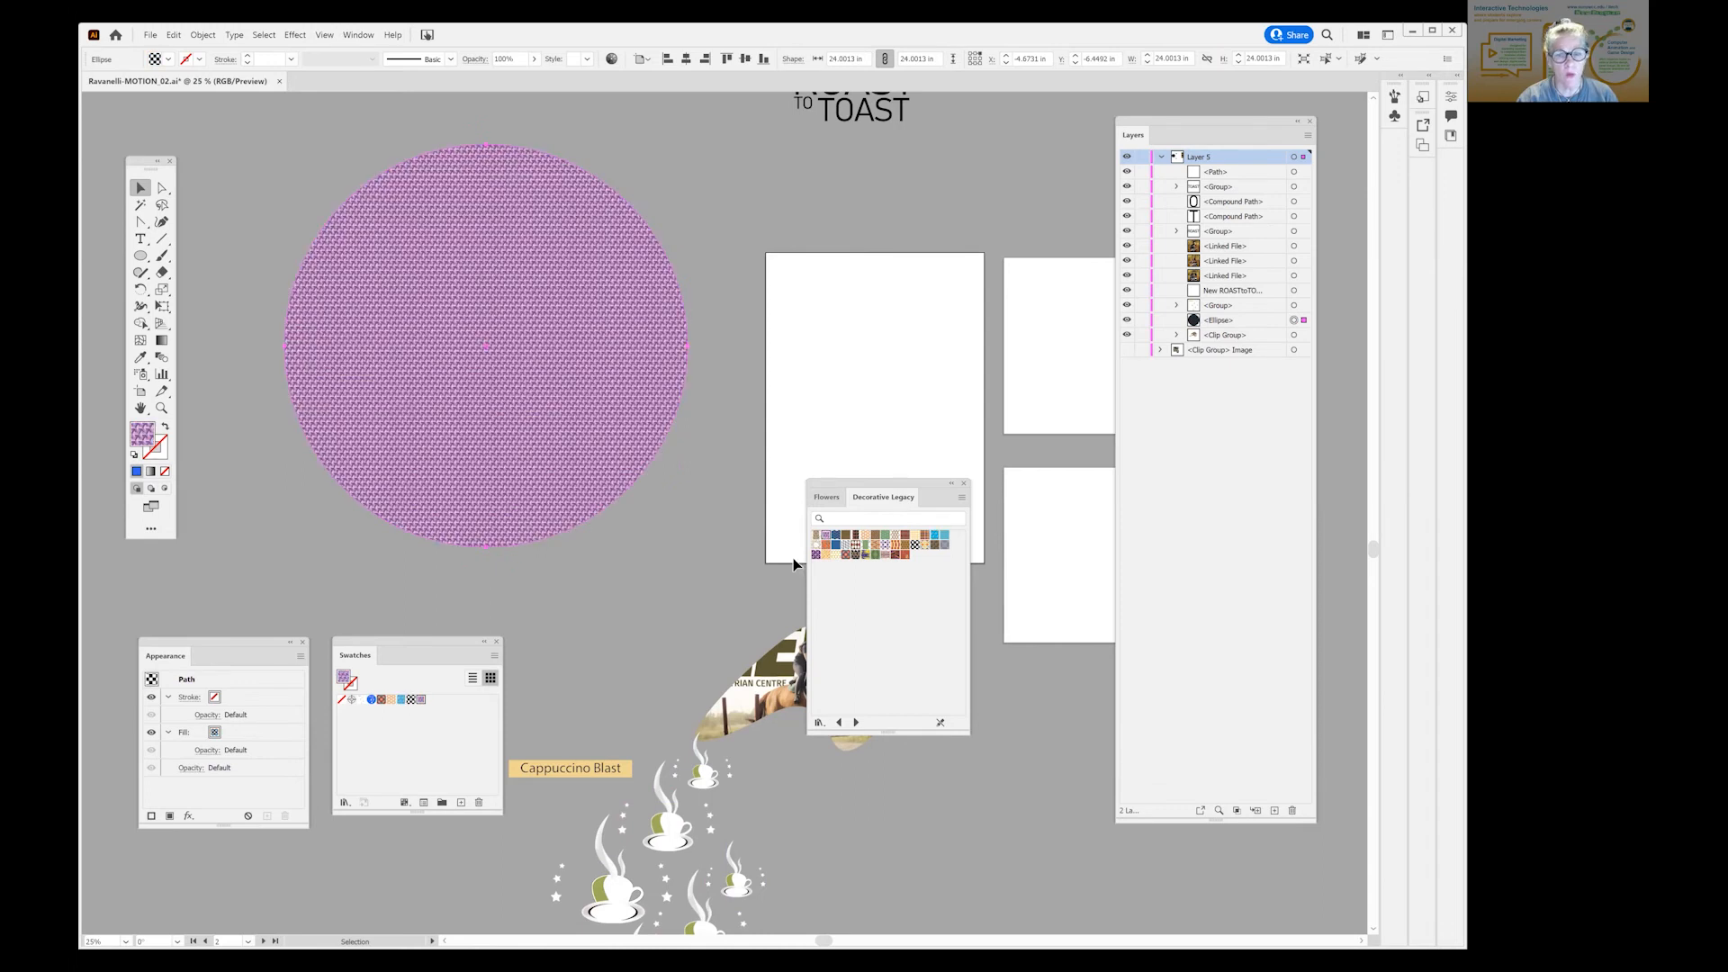
click(865, 556)
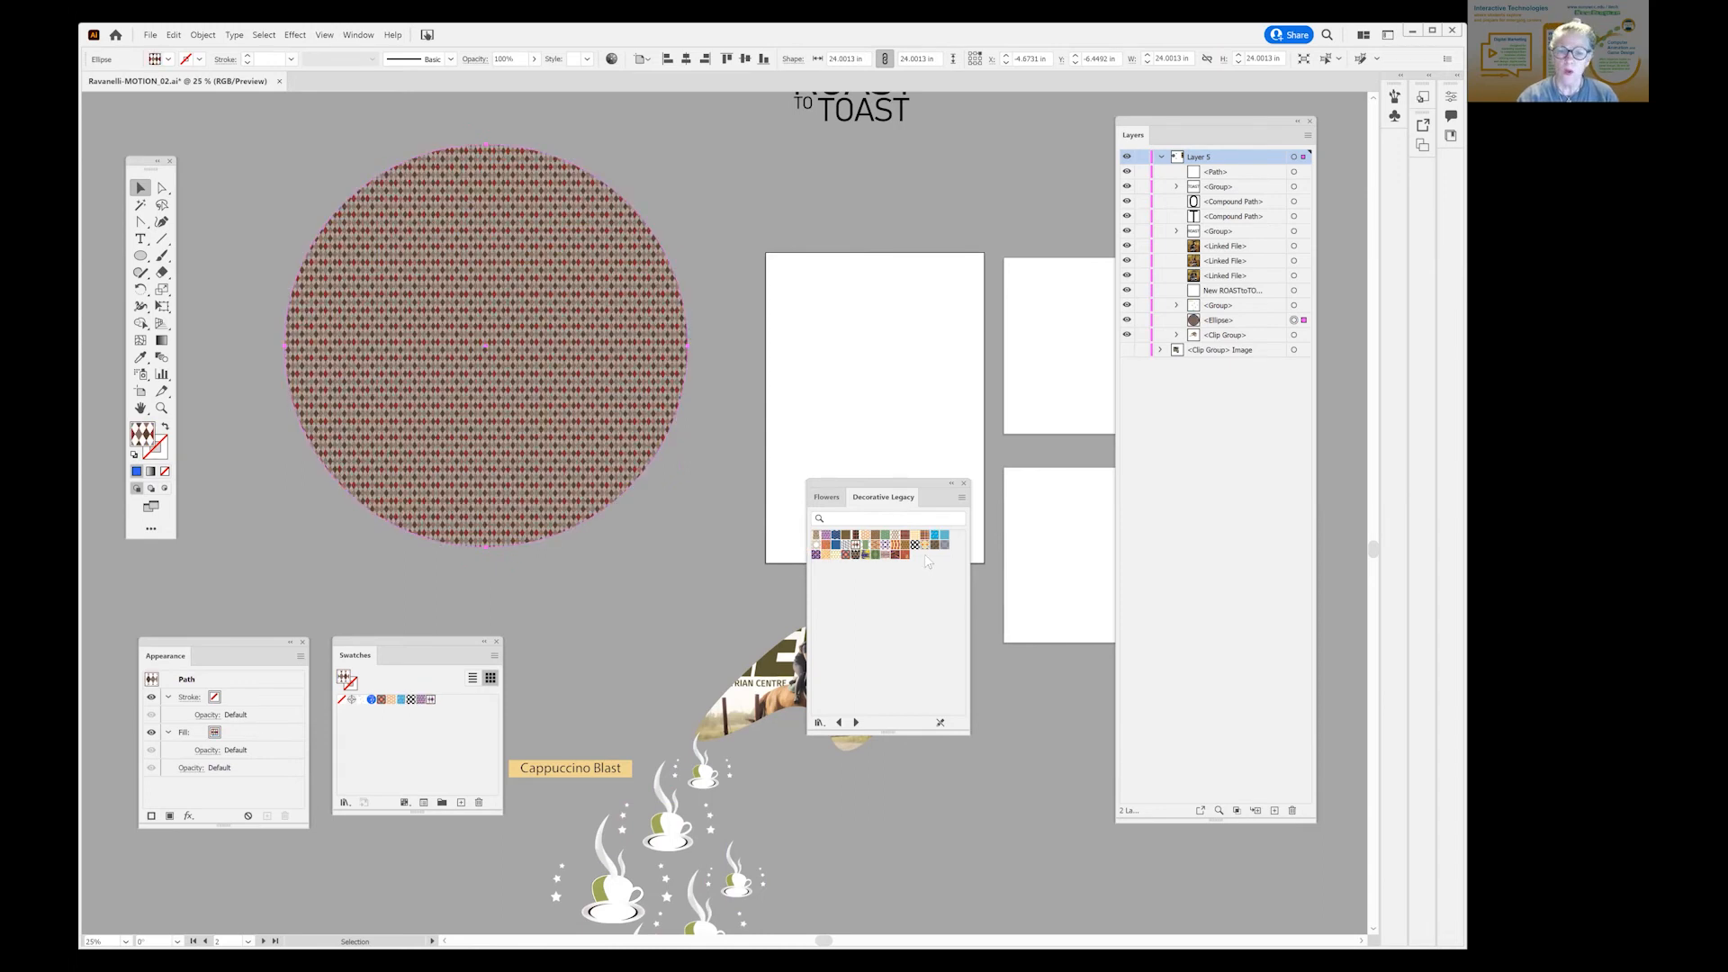
click(865, 546)
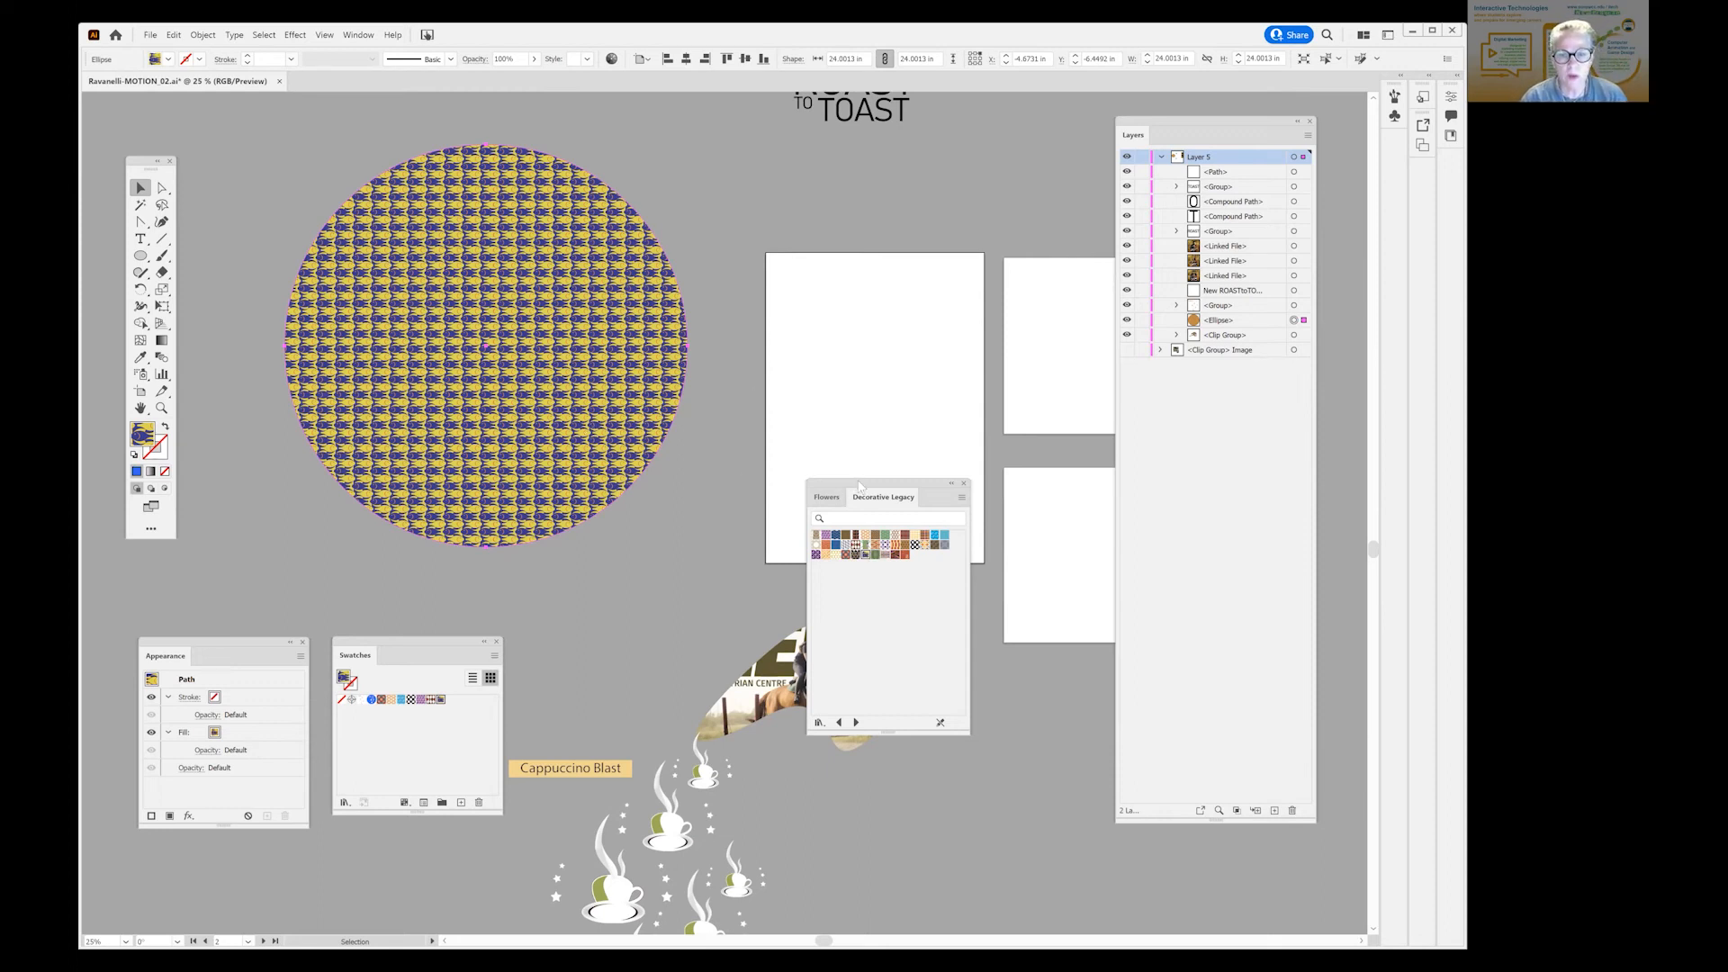
Move the pattern library out of the way and place the coffee cups and label beside the circle's lower edge.
drag(863, 485, 987, 658)
drag(797, 582, 781, 377)
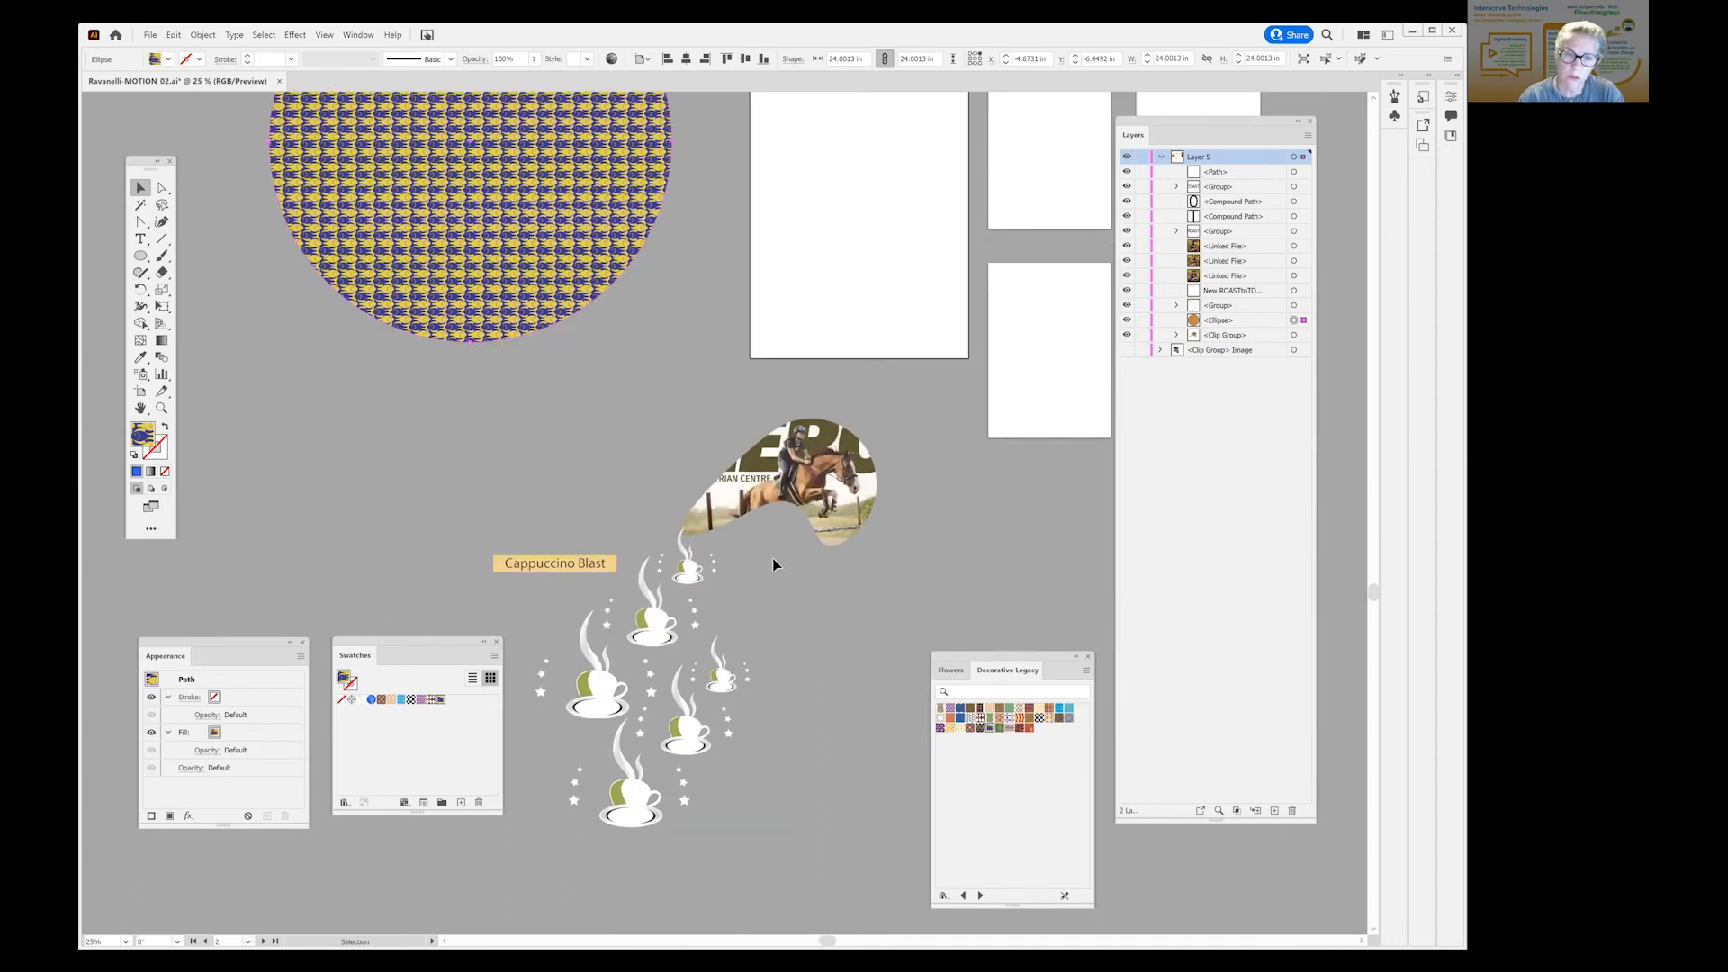
drag(640, 624, 298, 402)
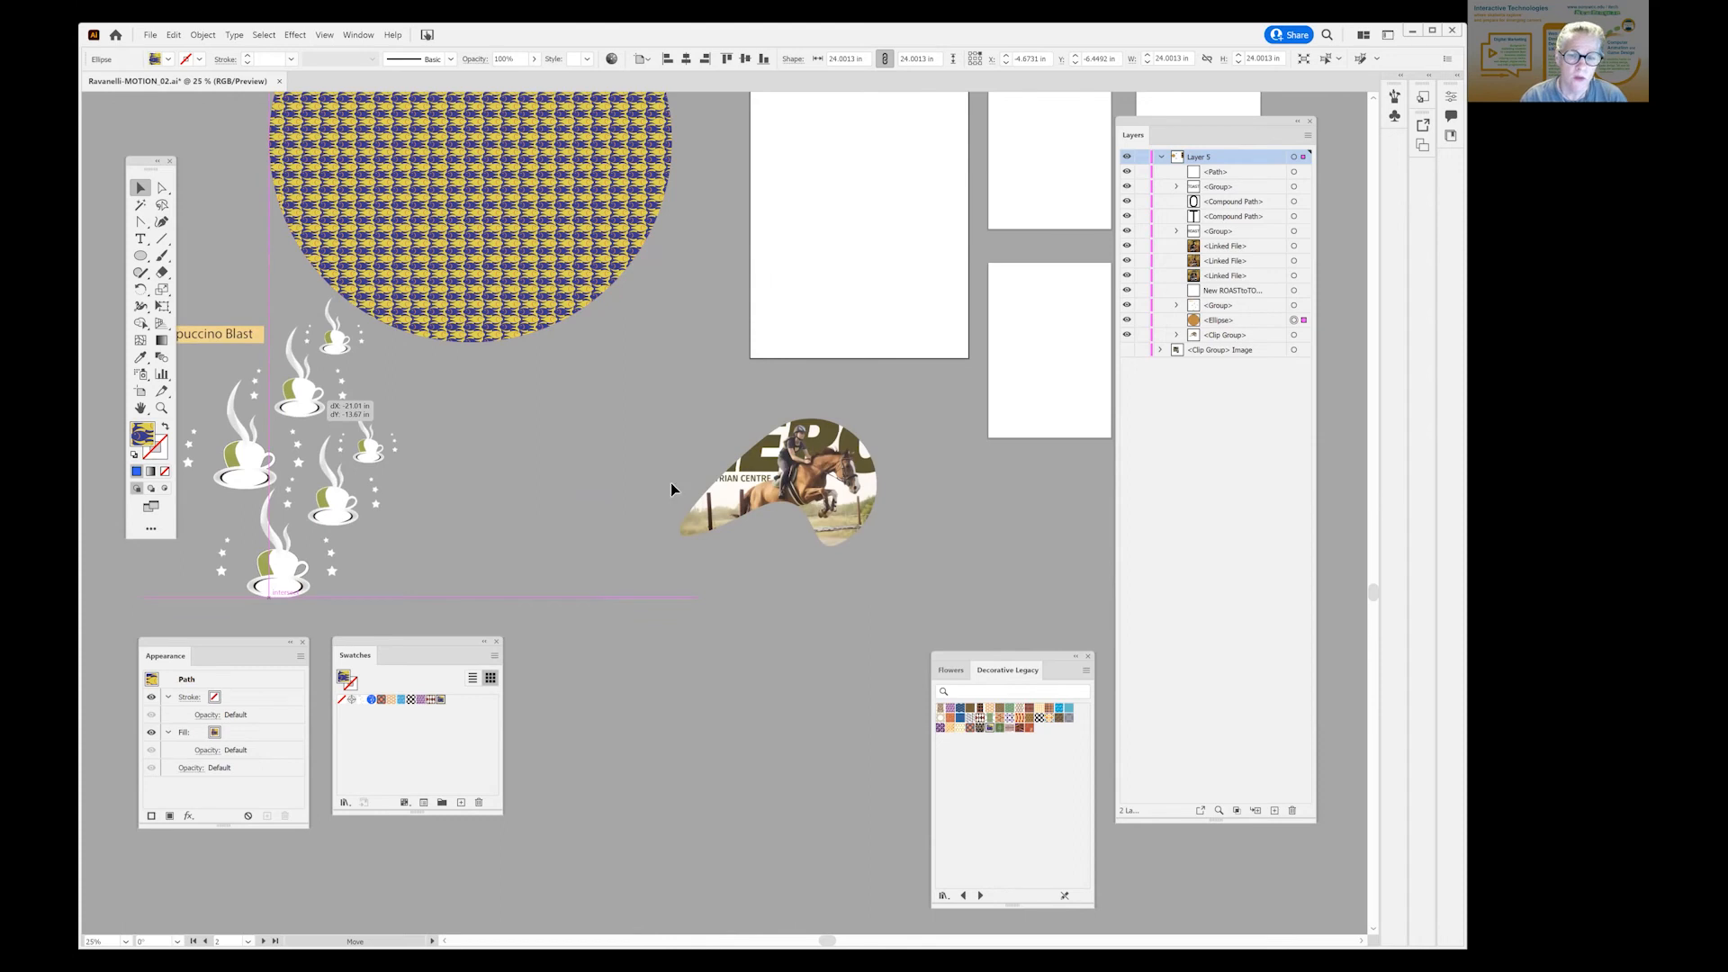
click(822, 466)
click(956, 465)
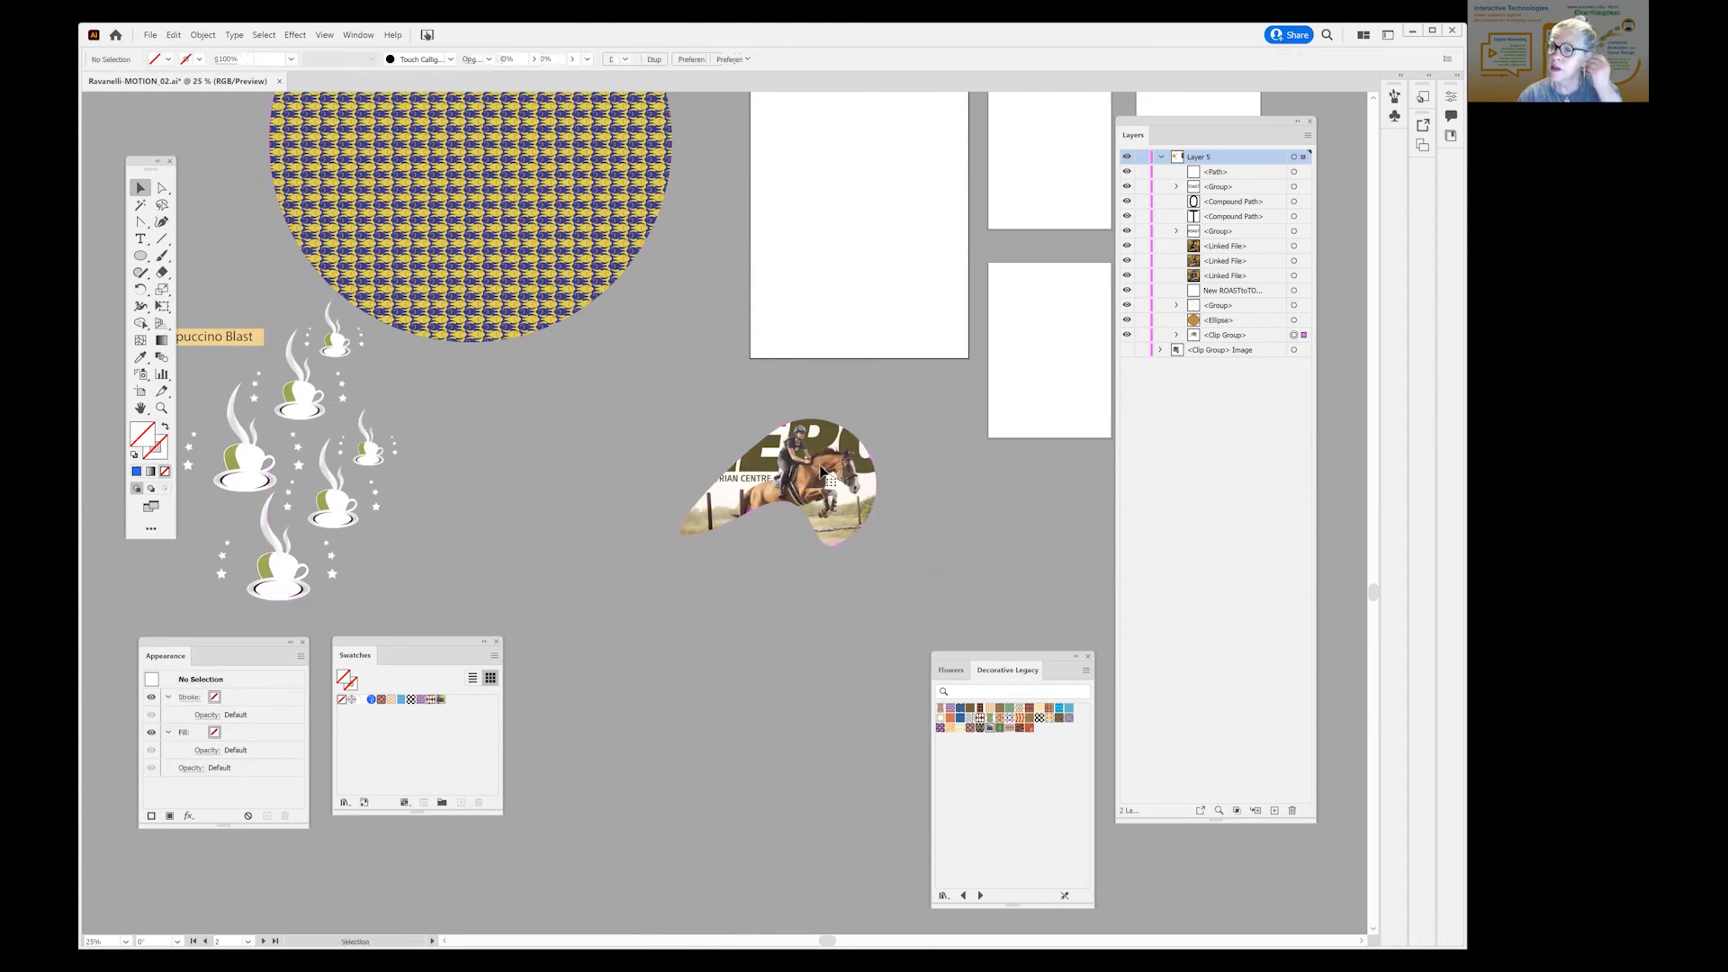
Release the clipping mask on the masked horse-jumping image below the blank artboards.
click(803, 446)
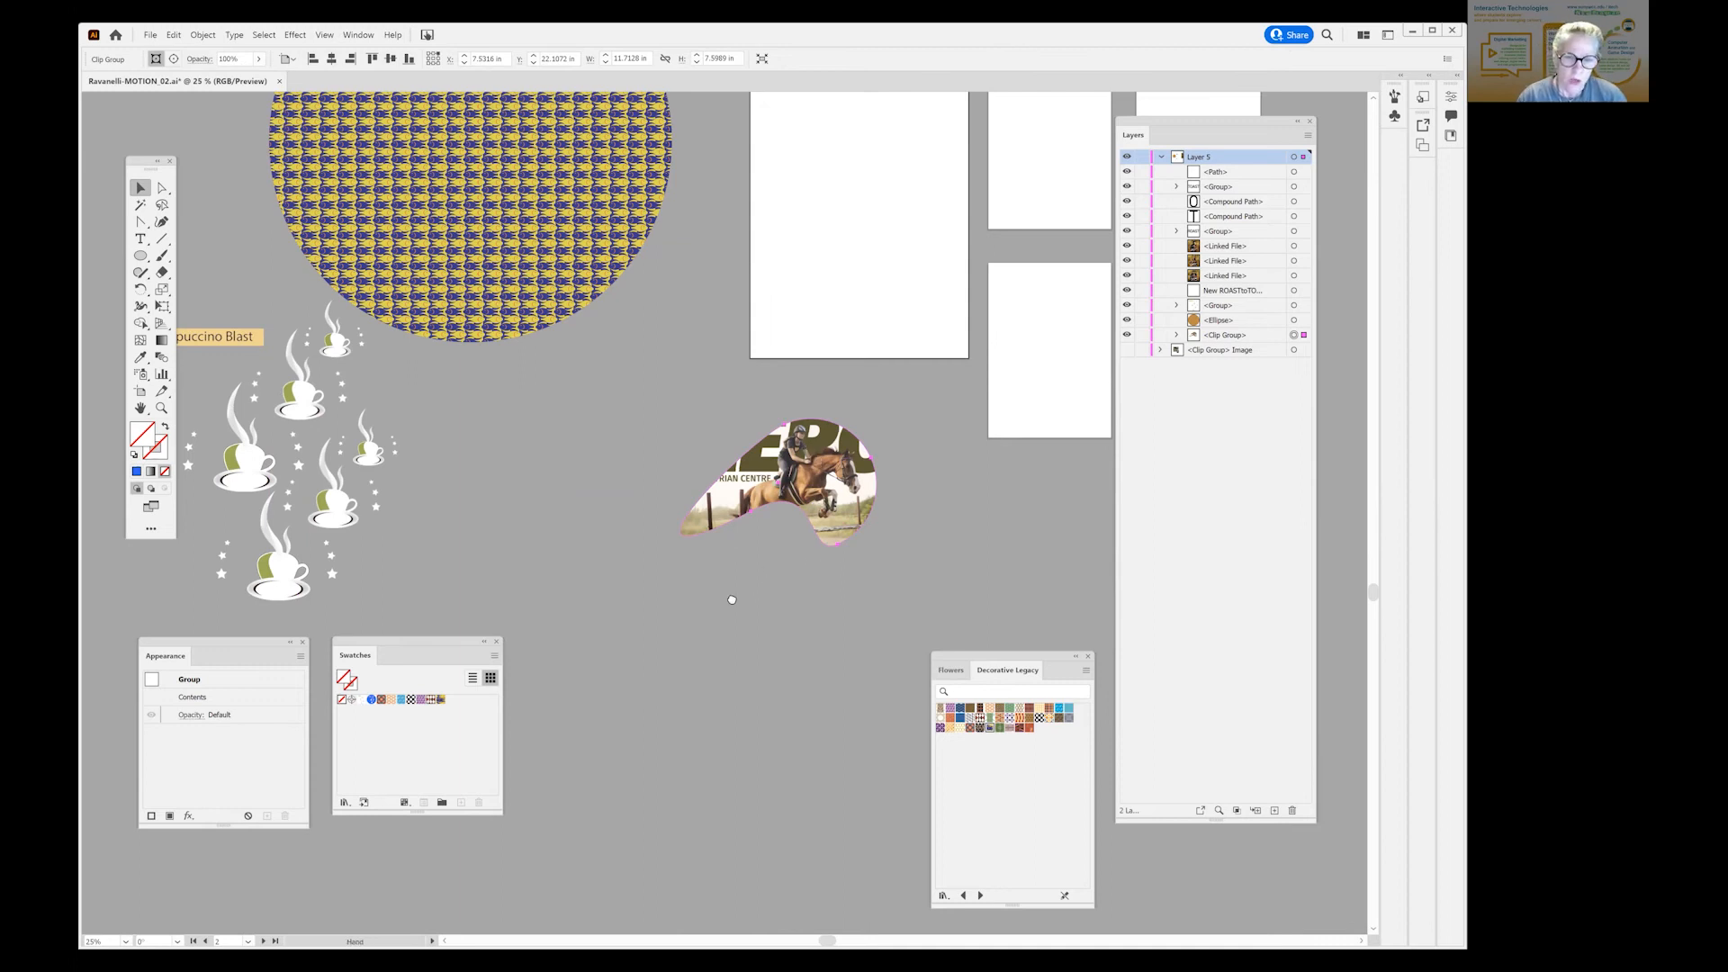
drag(732, 599, 593, 708)
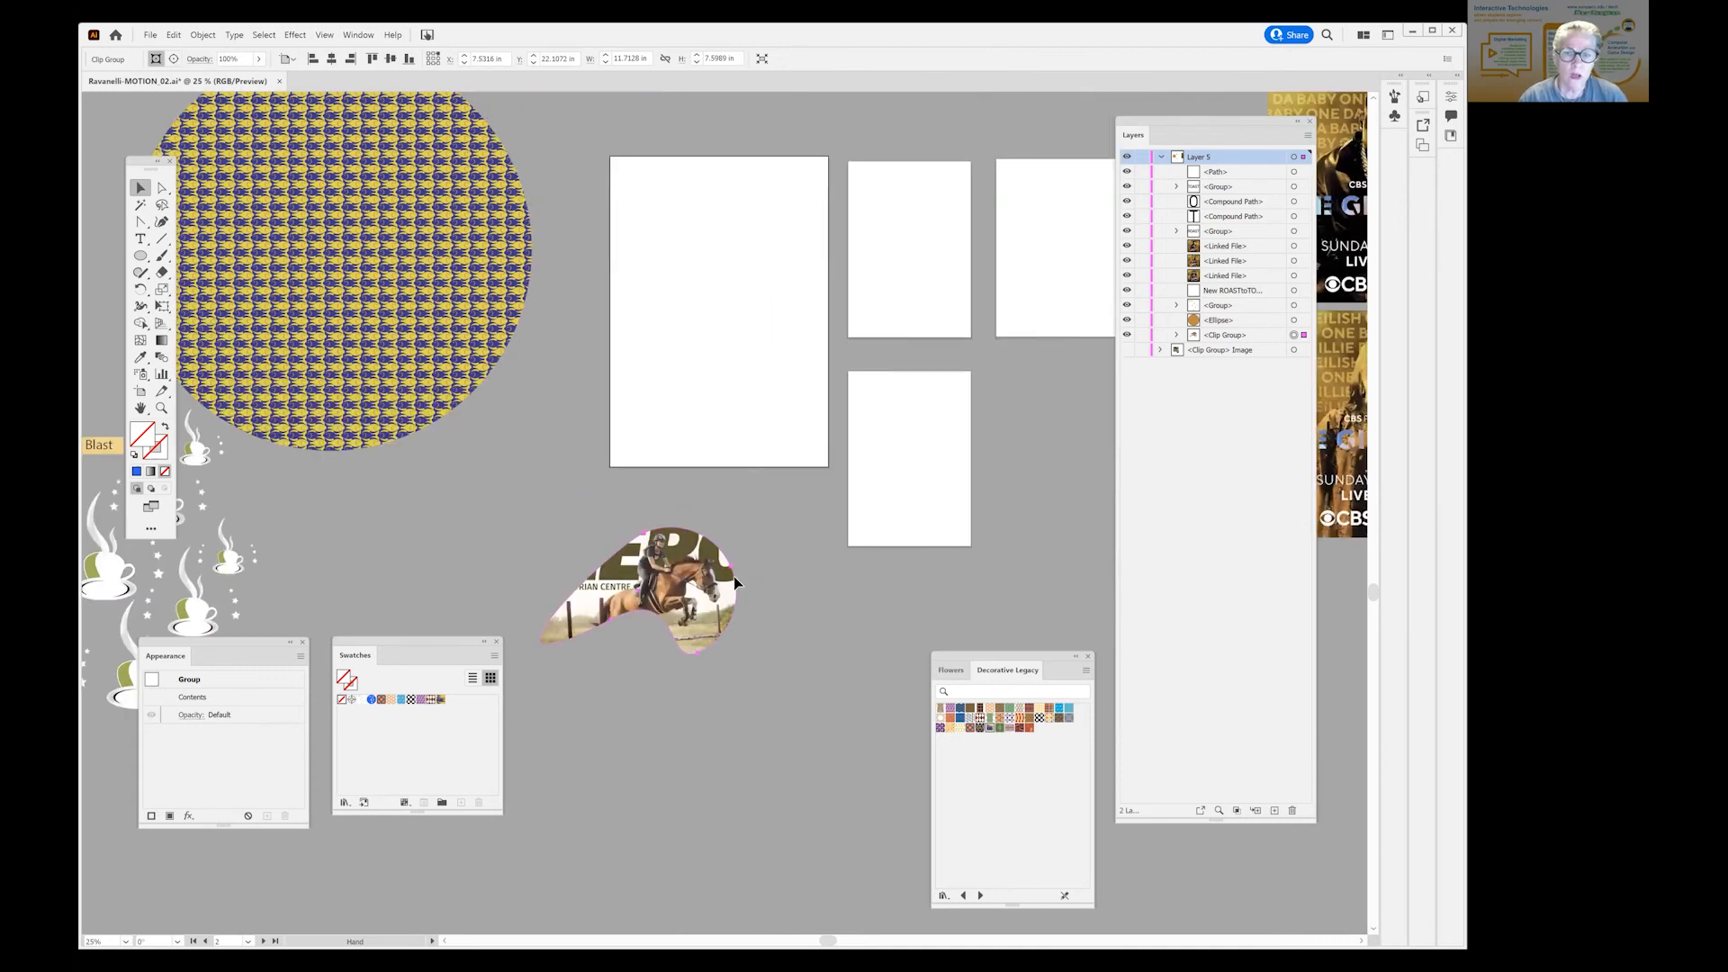
drag(684, 607, 747, 517)
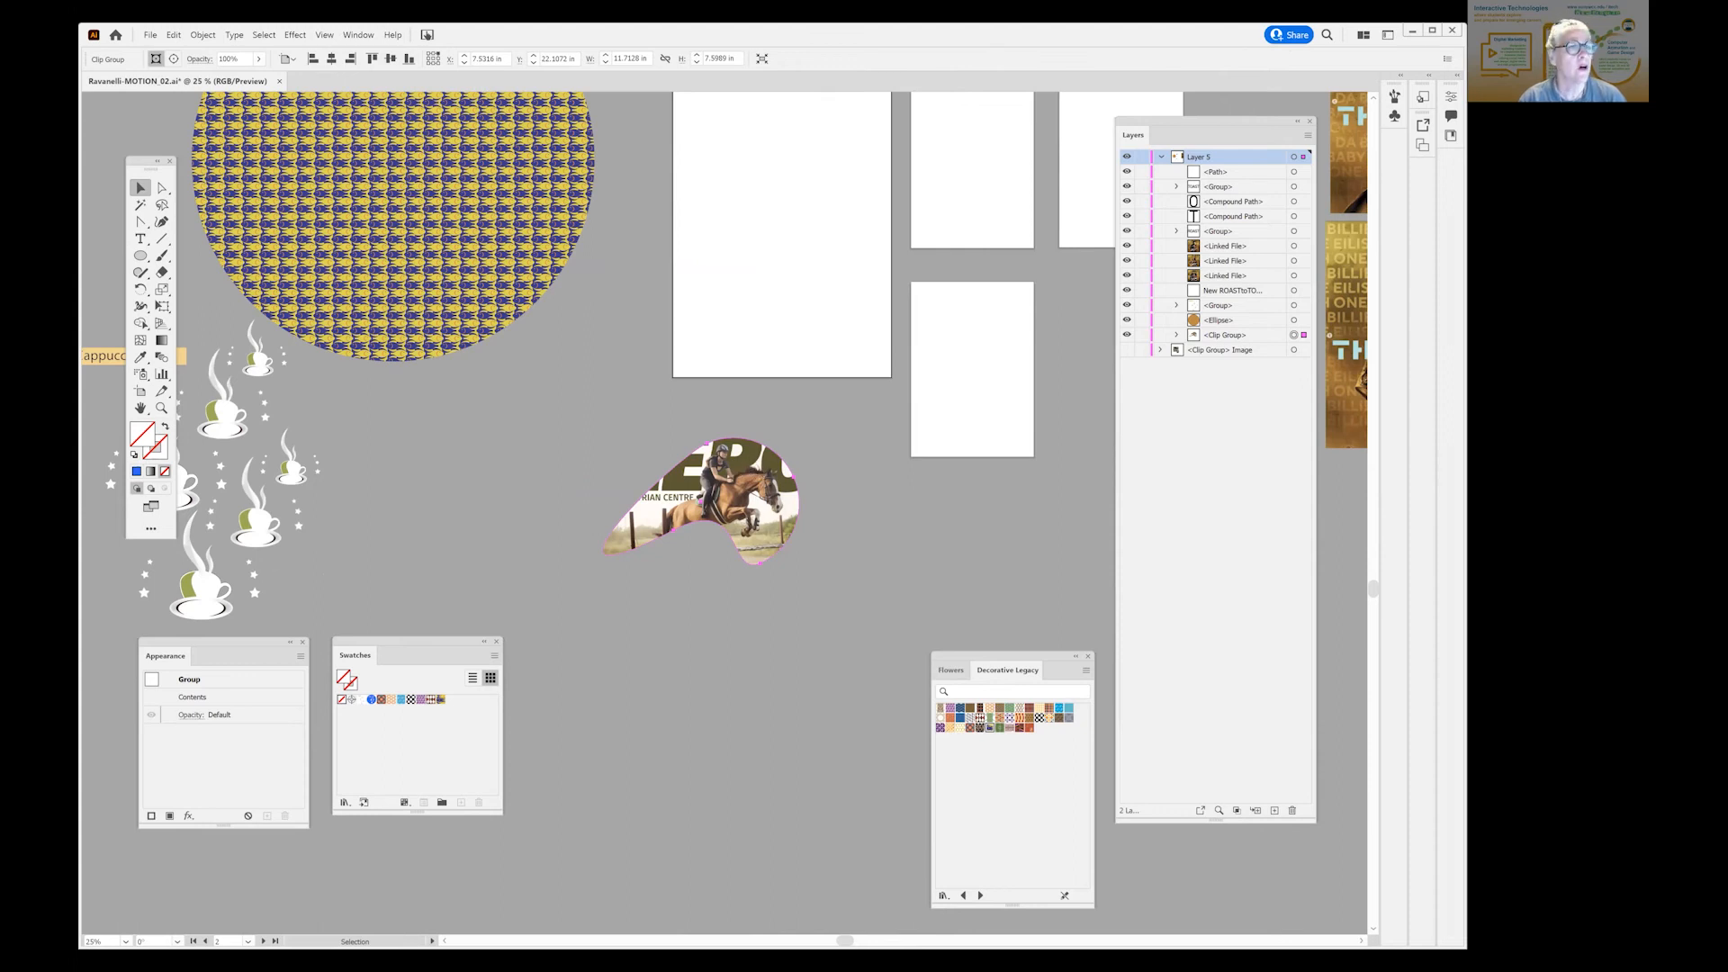
click(203, 36)
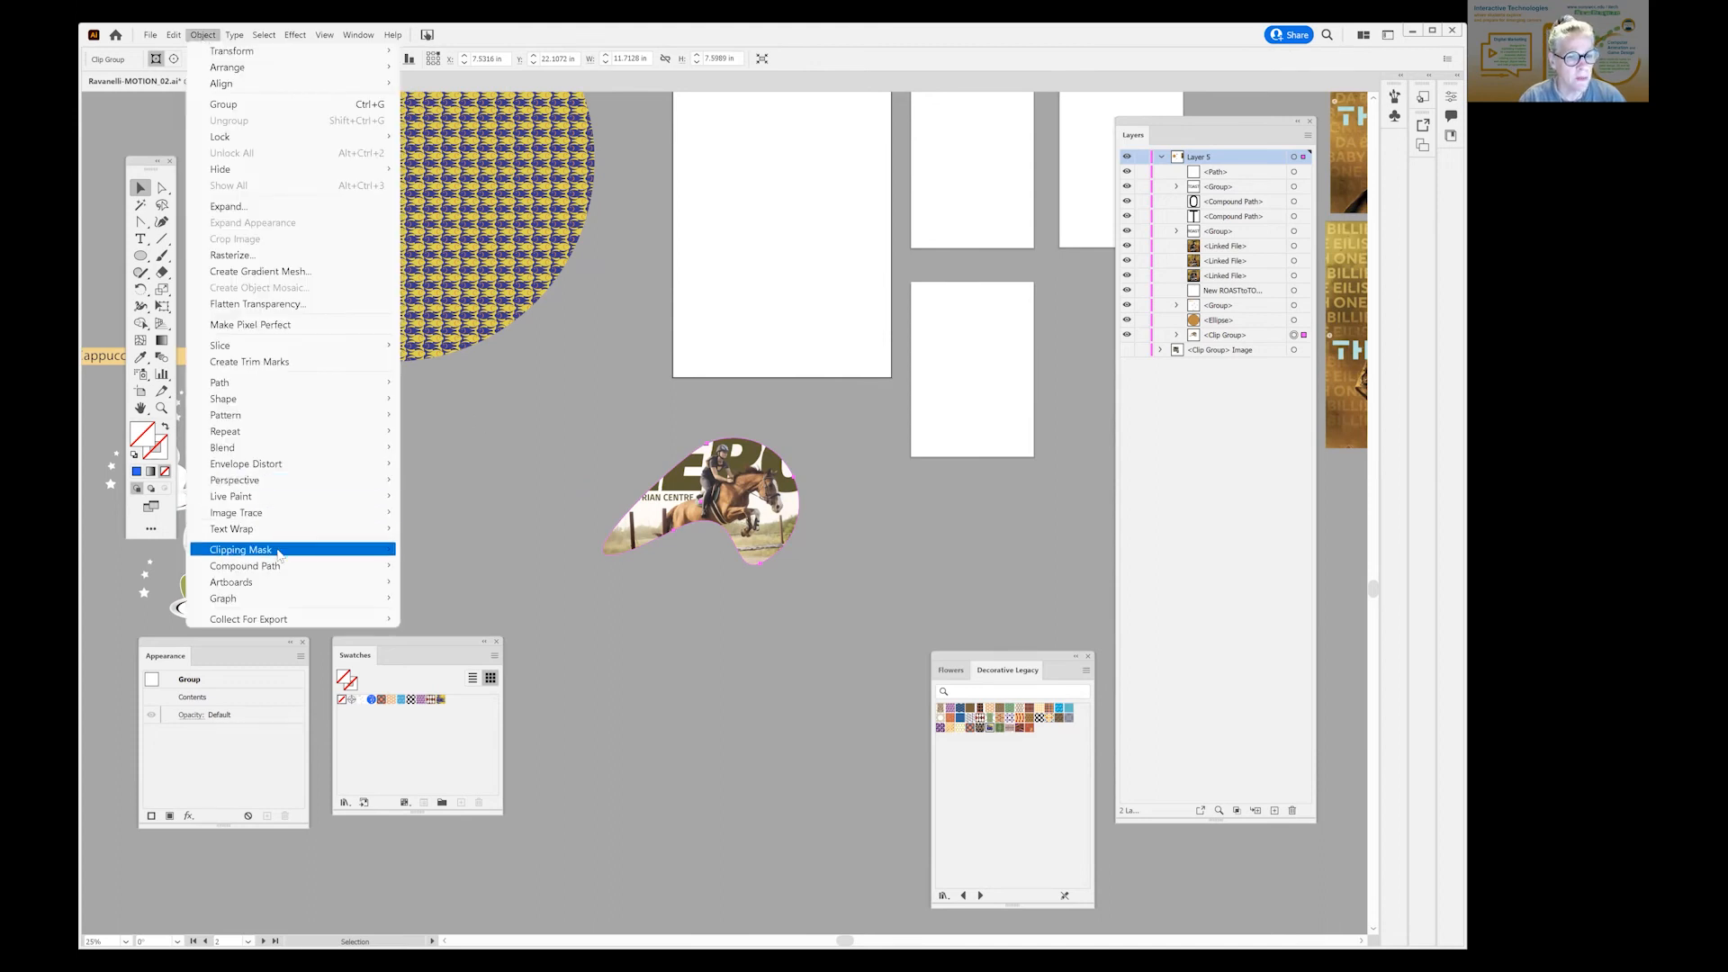
mouse_move(278, 551)
click(424, 565)
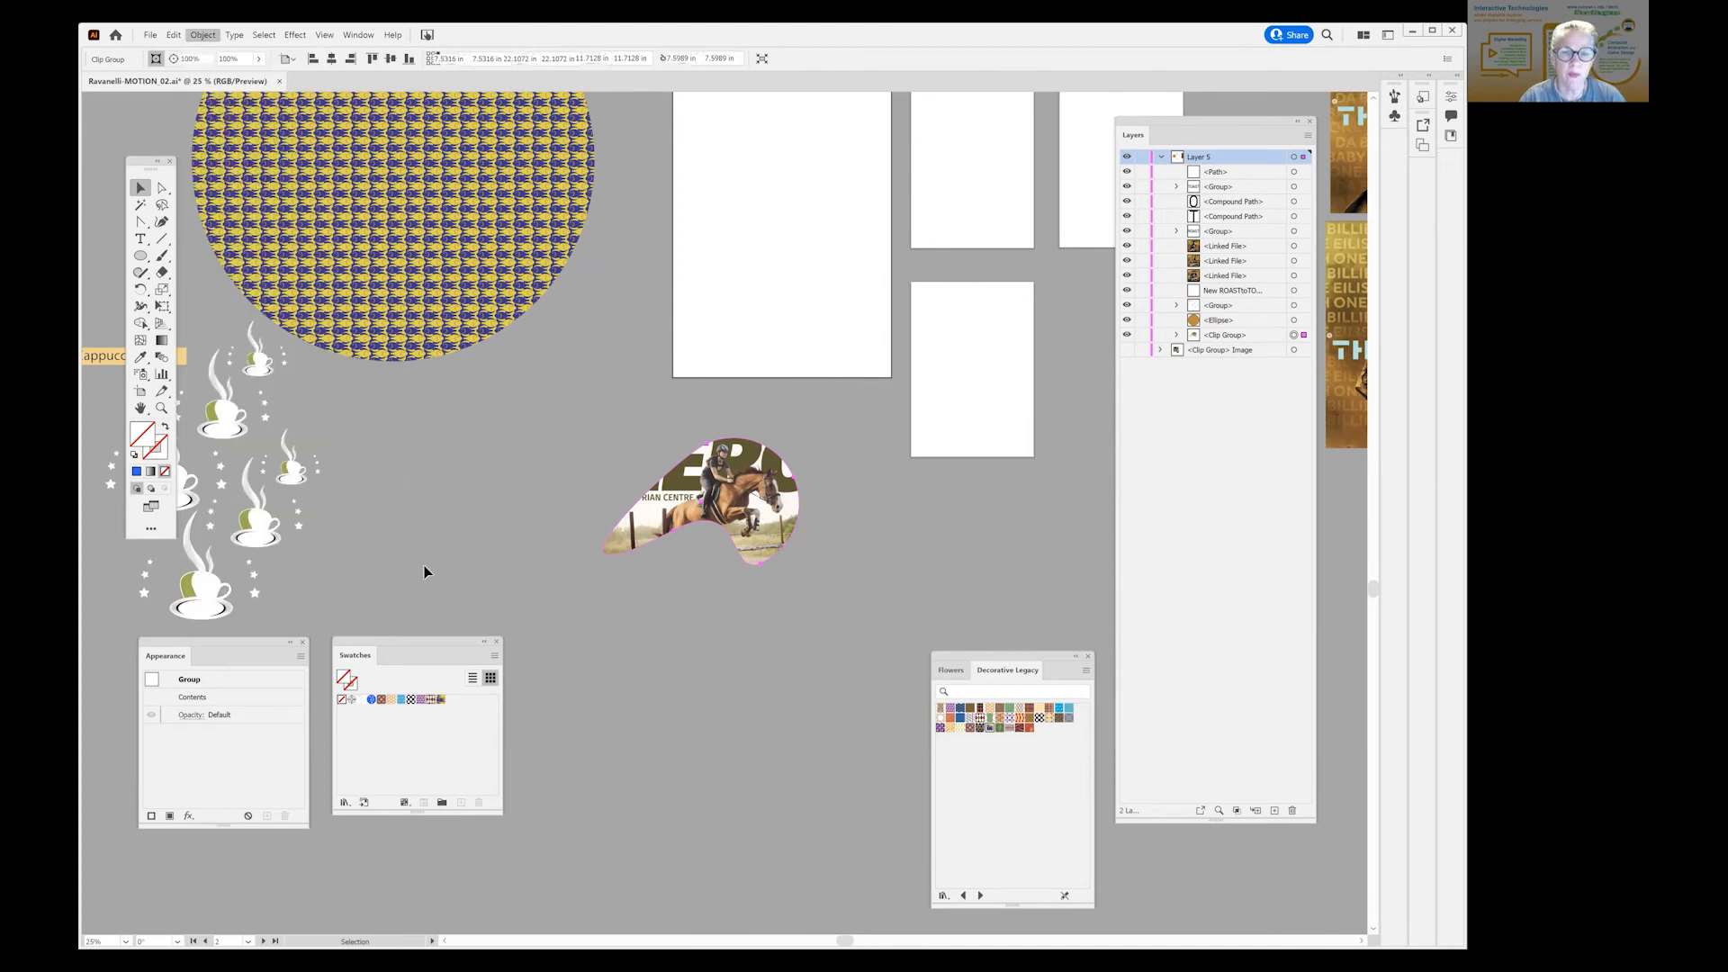
click(788, 682)
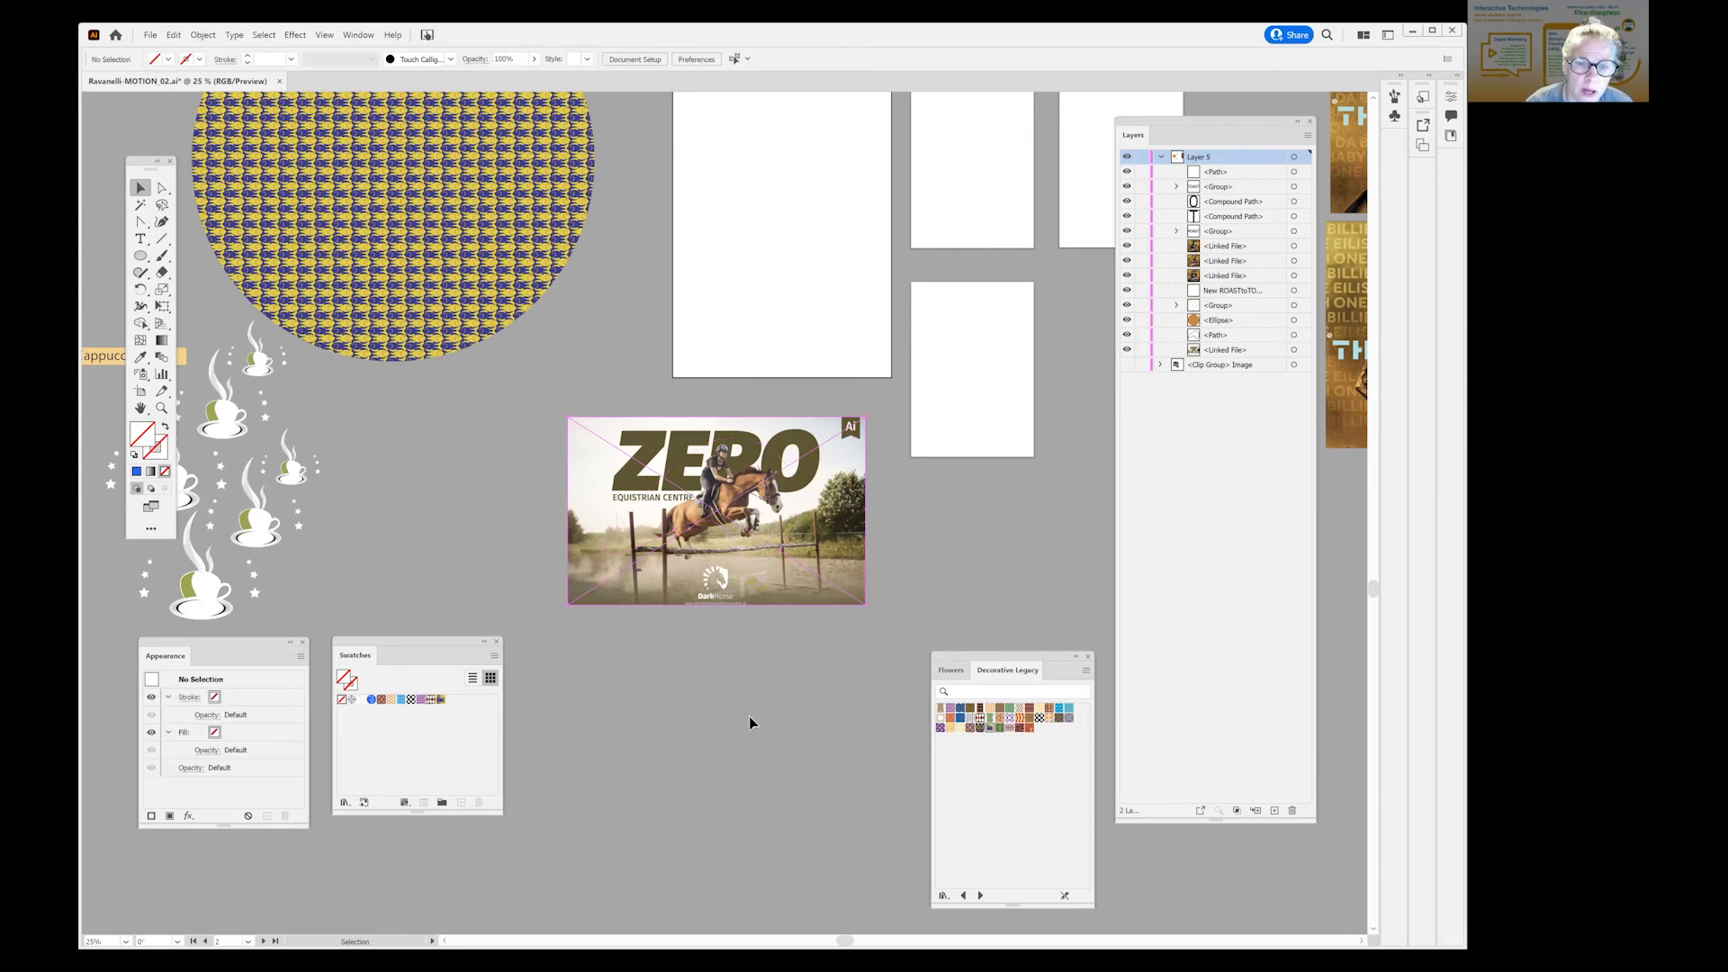
Move the released ZERO photo below the unfilled curved path and fill that path with solid blue.
drag(749, 540, 737, 767)
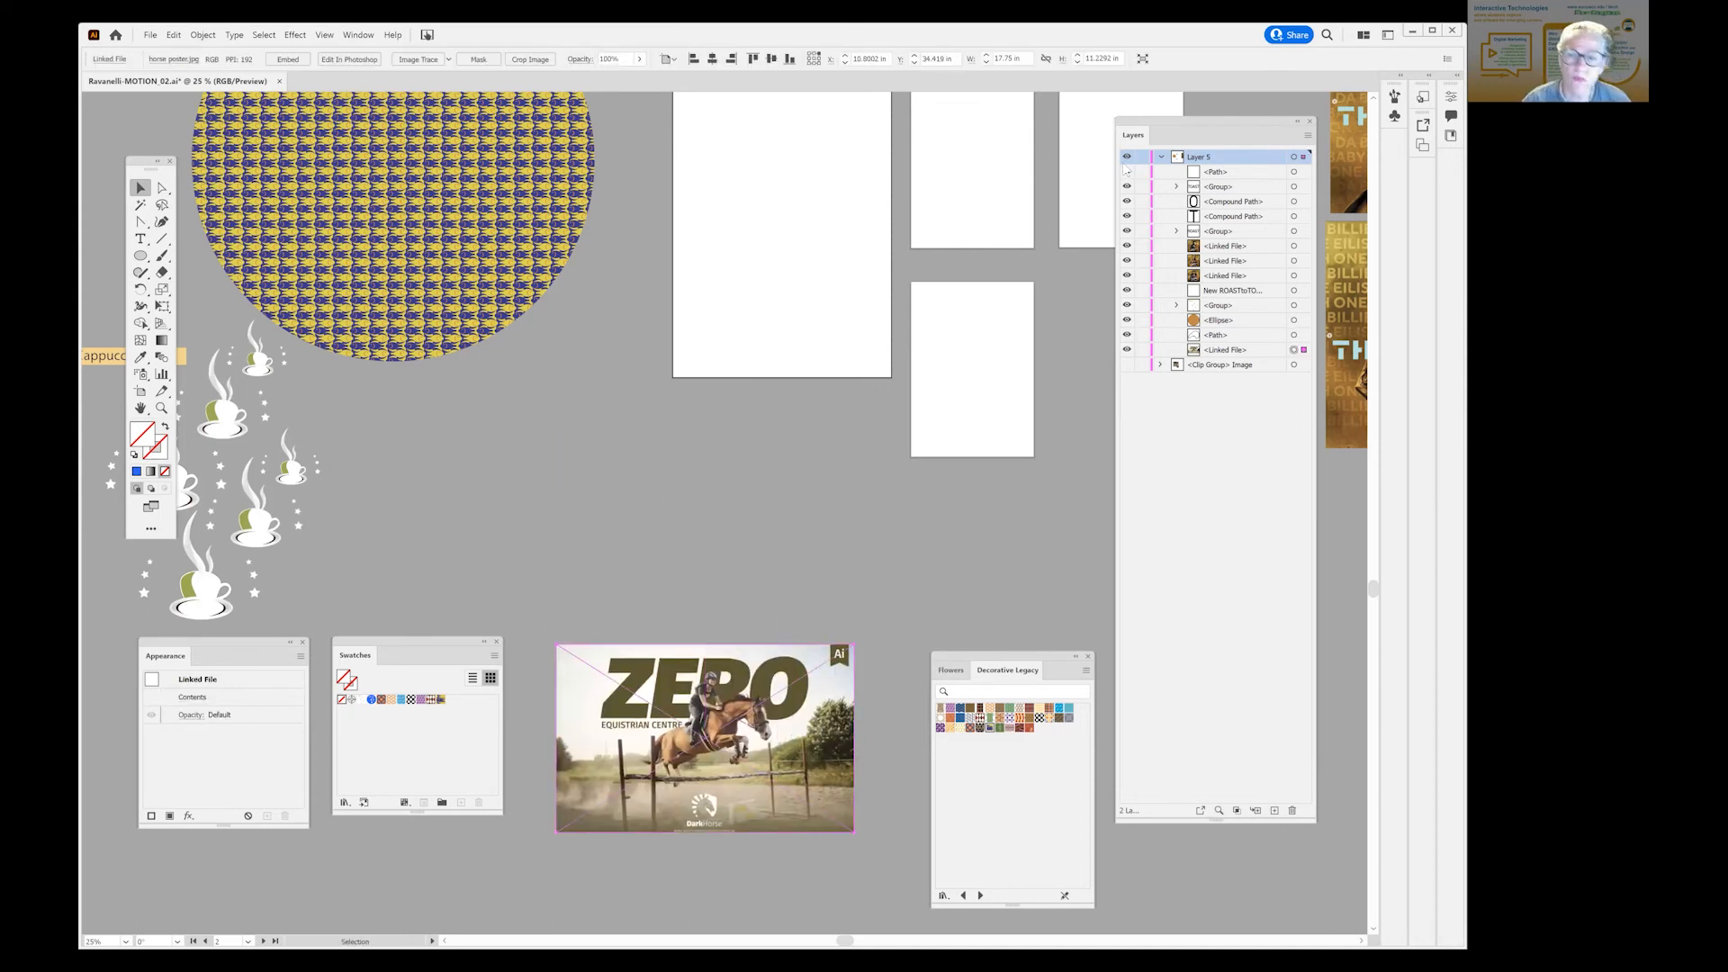
click(1294, 335)
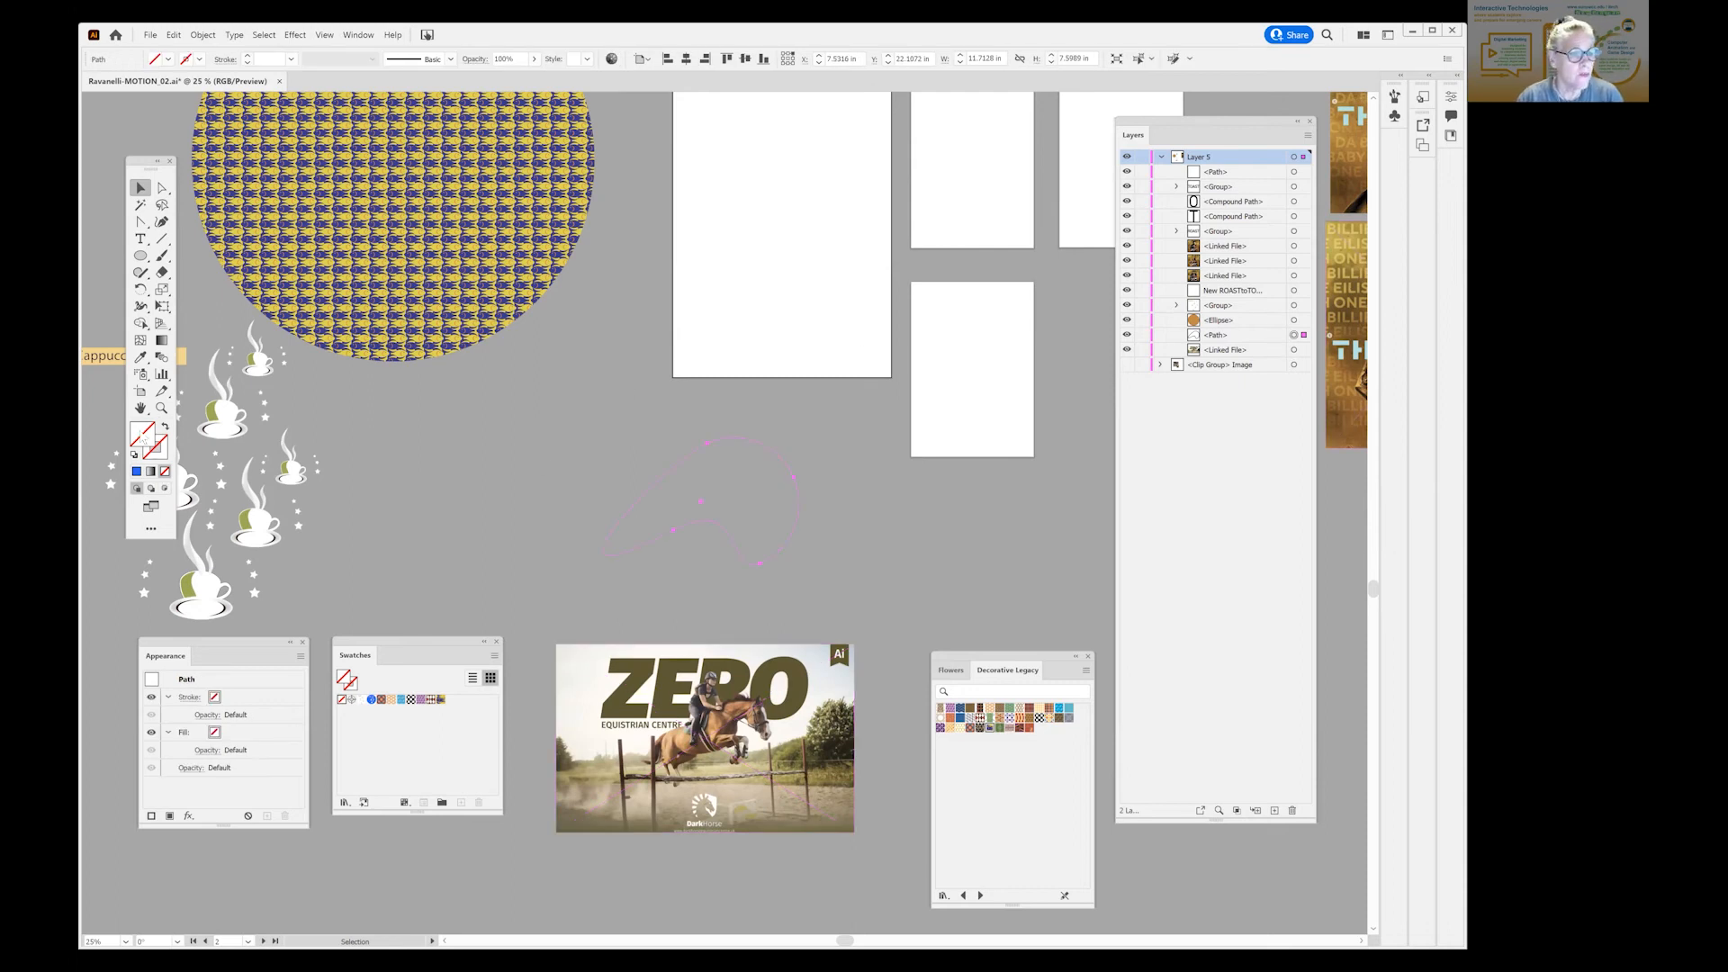
click(136, 470)
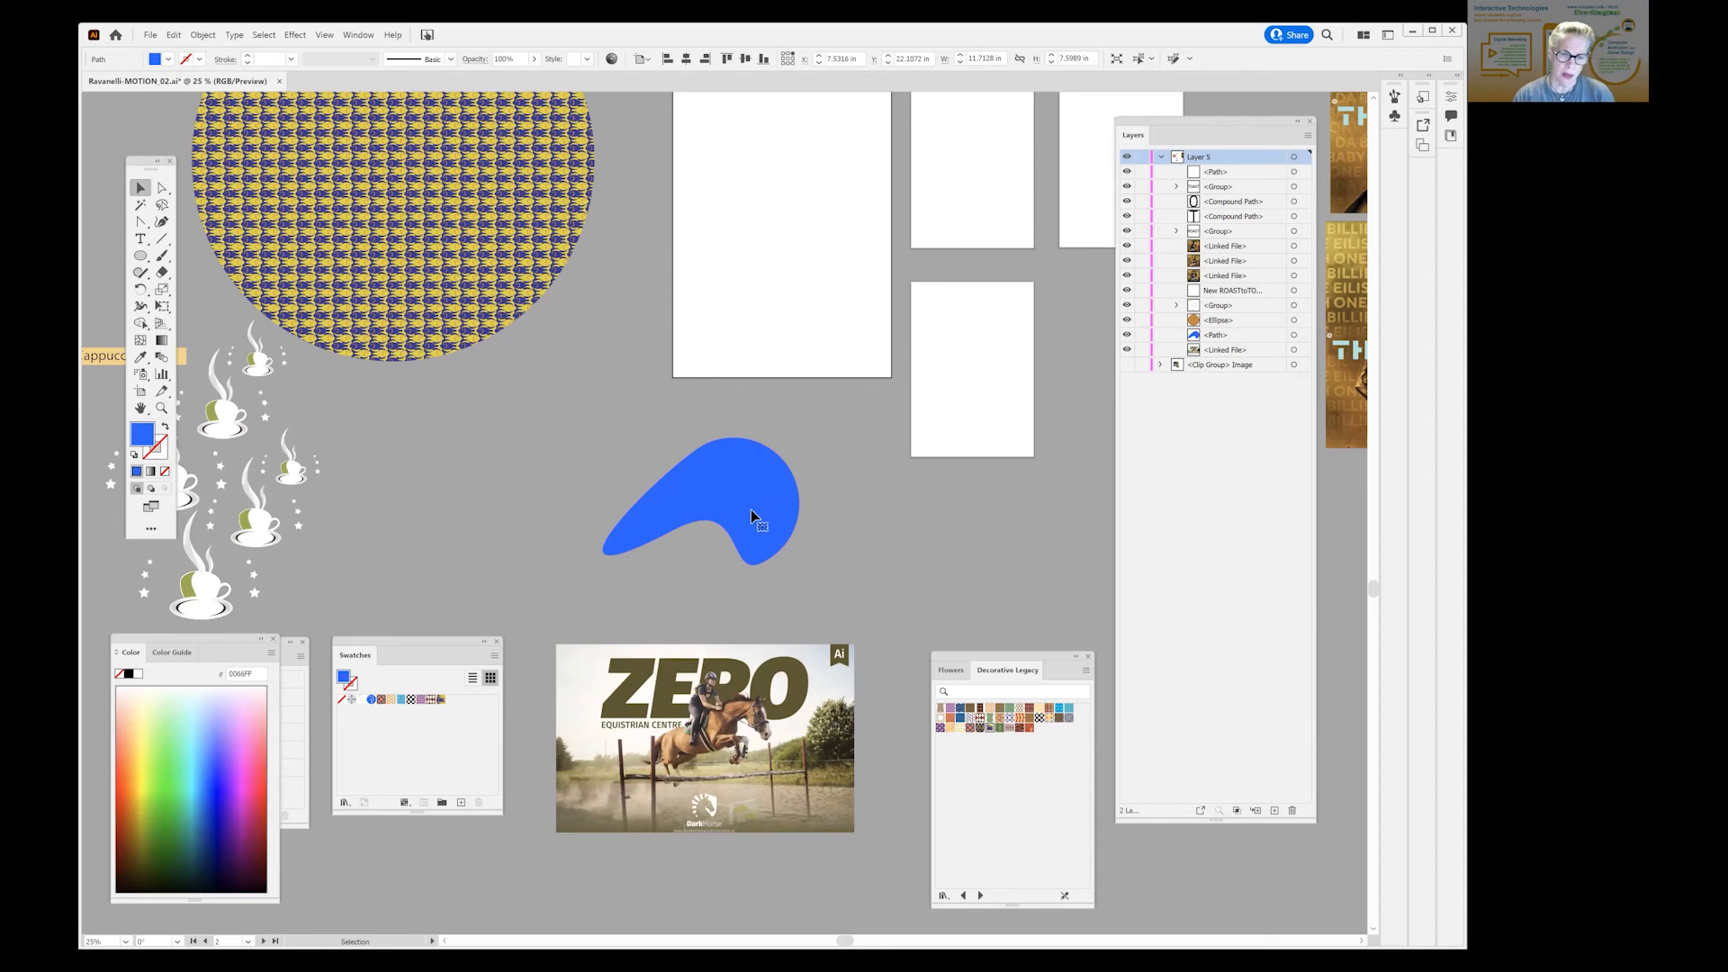
drag(731, 661, 735, 662)
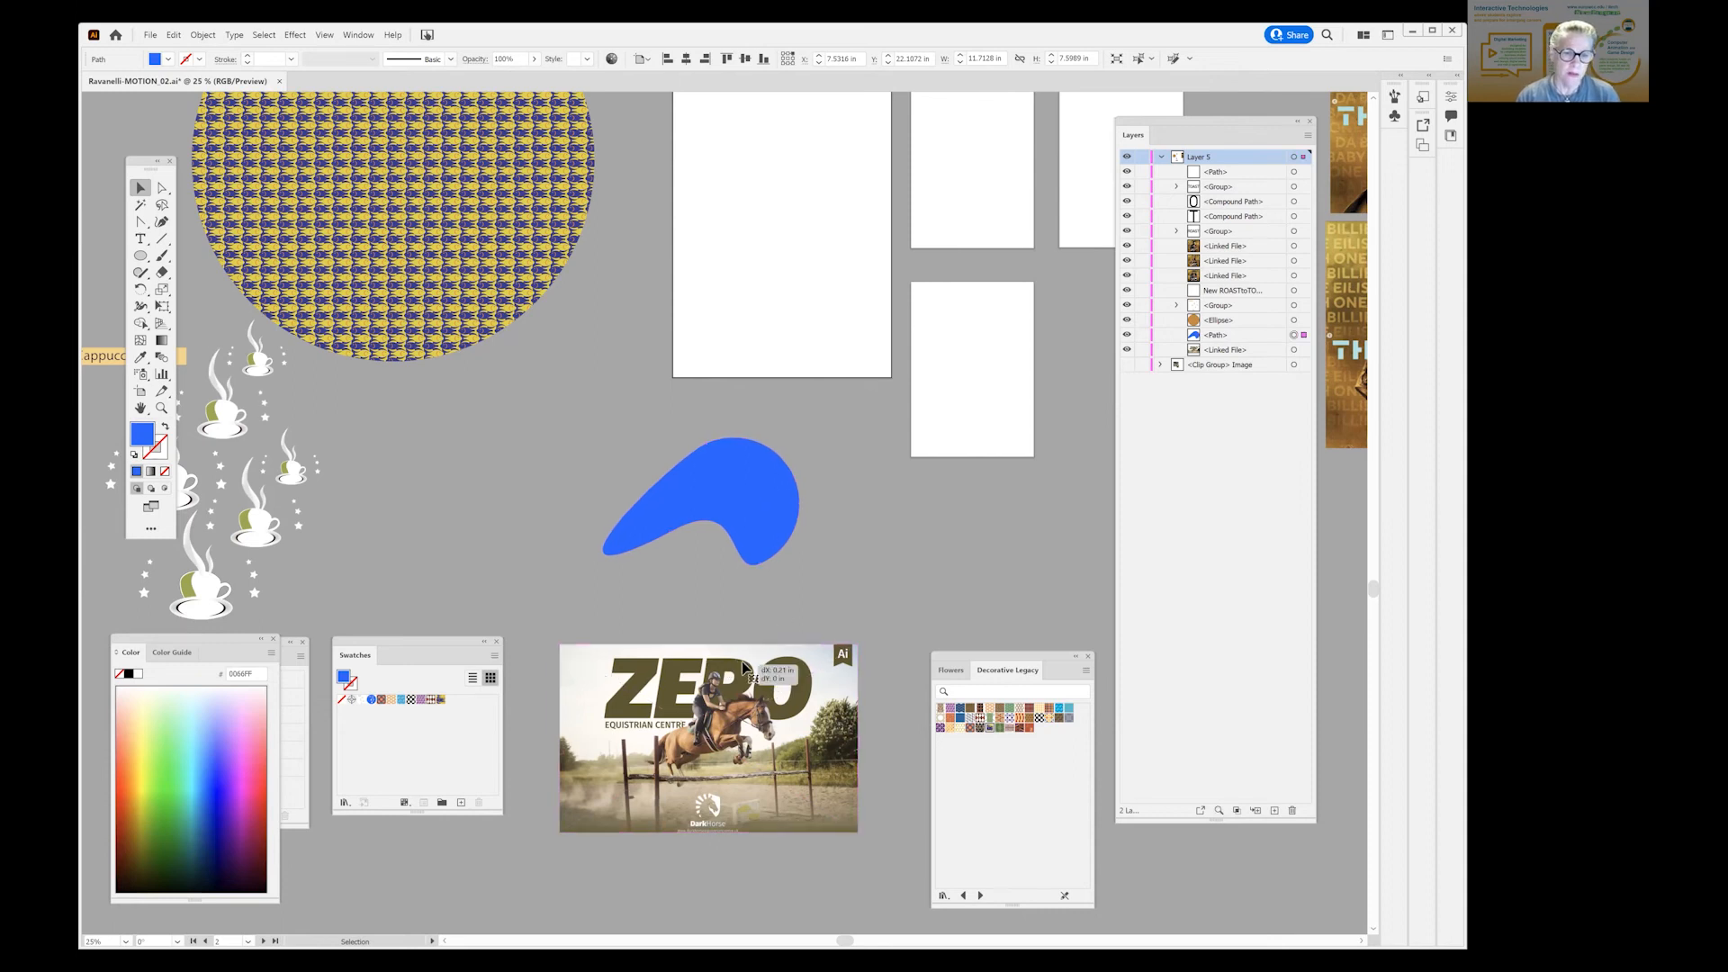
click(149, 36)
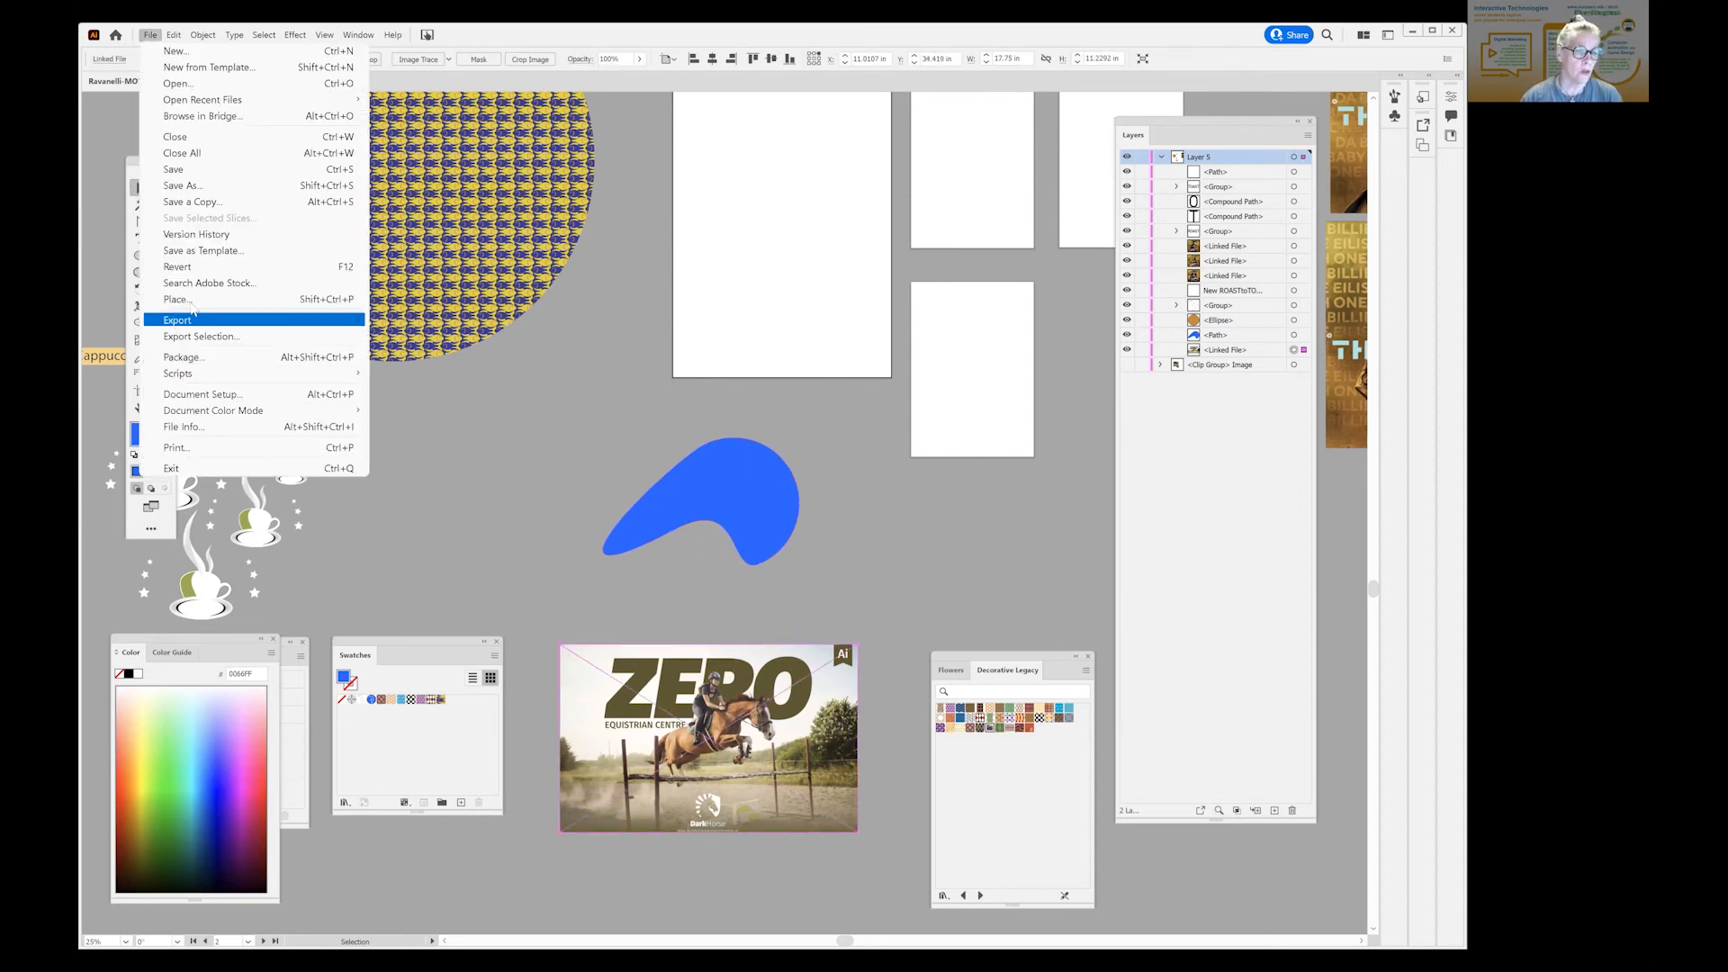
click(539, 362)
click(614, 228)
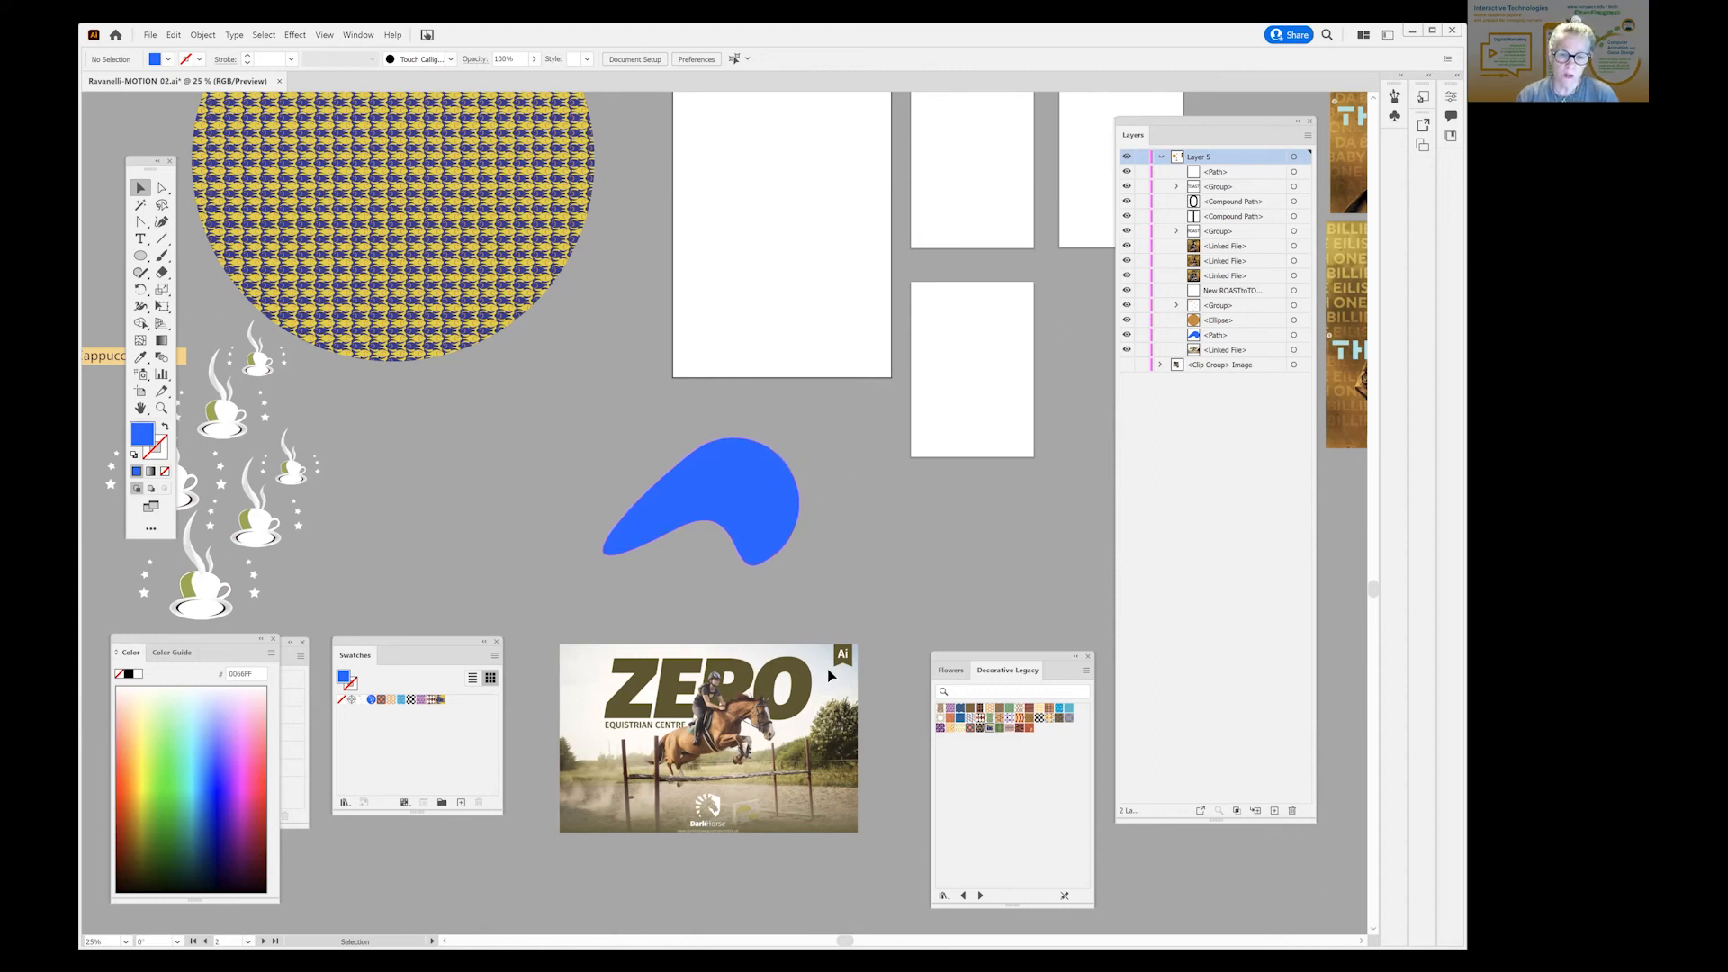
Place the blue curved shape over the horse and rider in the ZERO photo and make a clipping mask from both objects.
click(742, 460)
drag(742, 461, 737, 699)
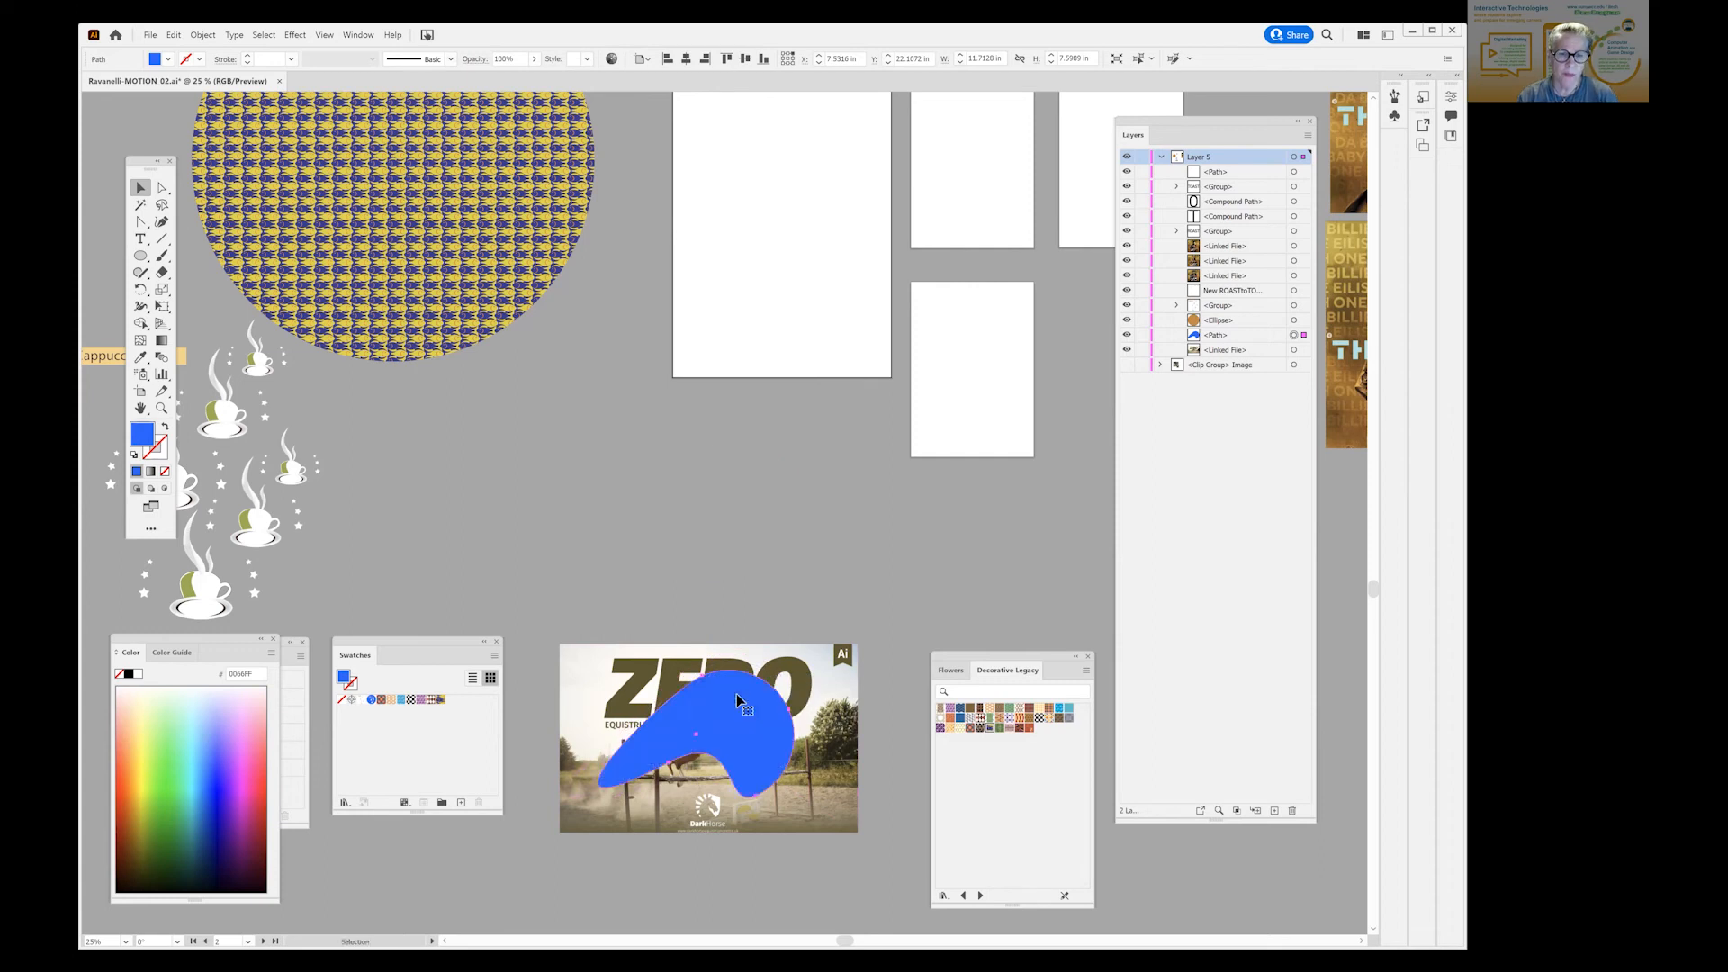
click(798, 675)
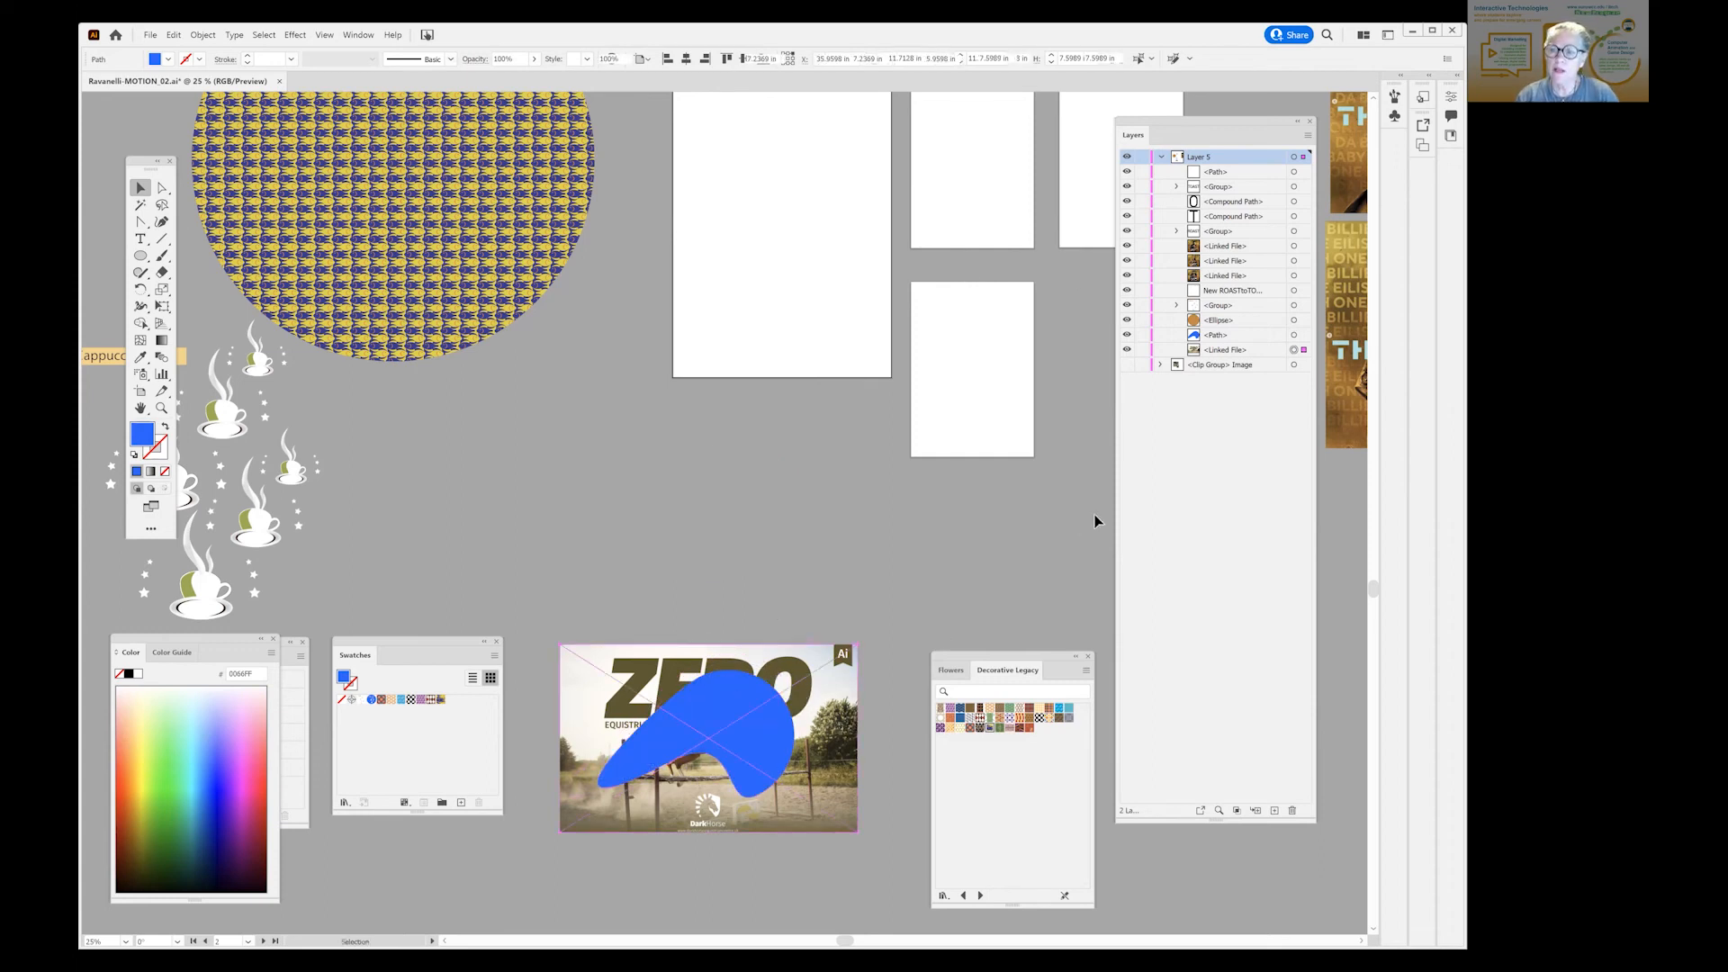
click(722, 714)
shift+click(798, 655)
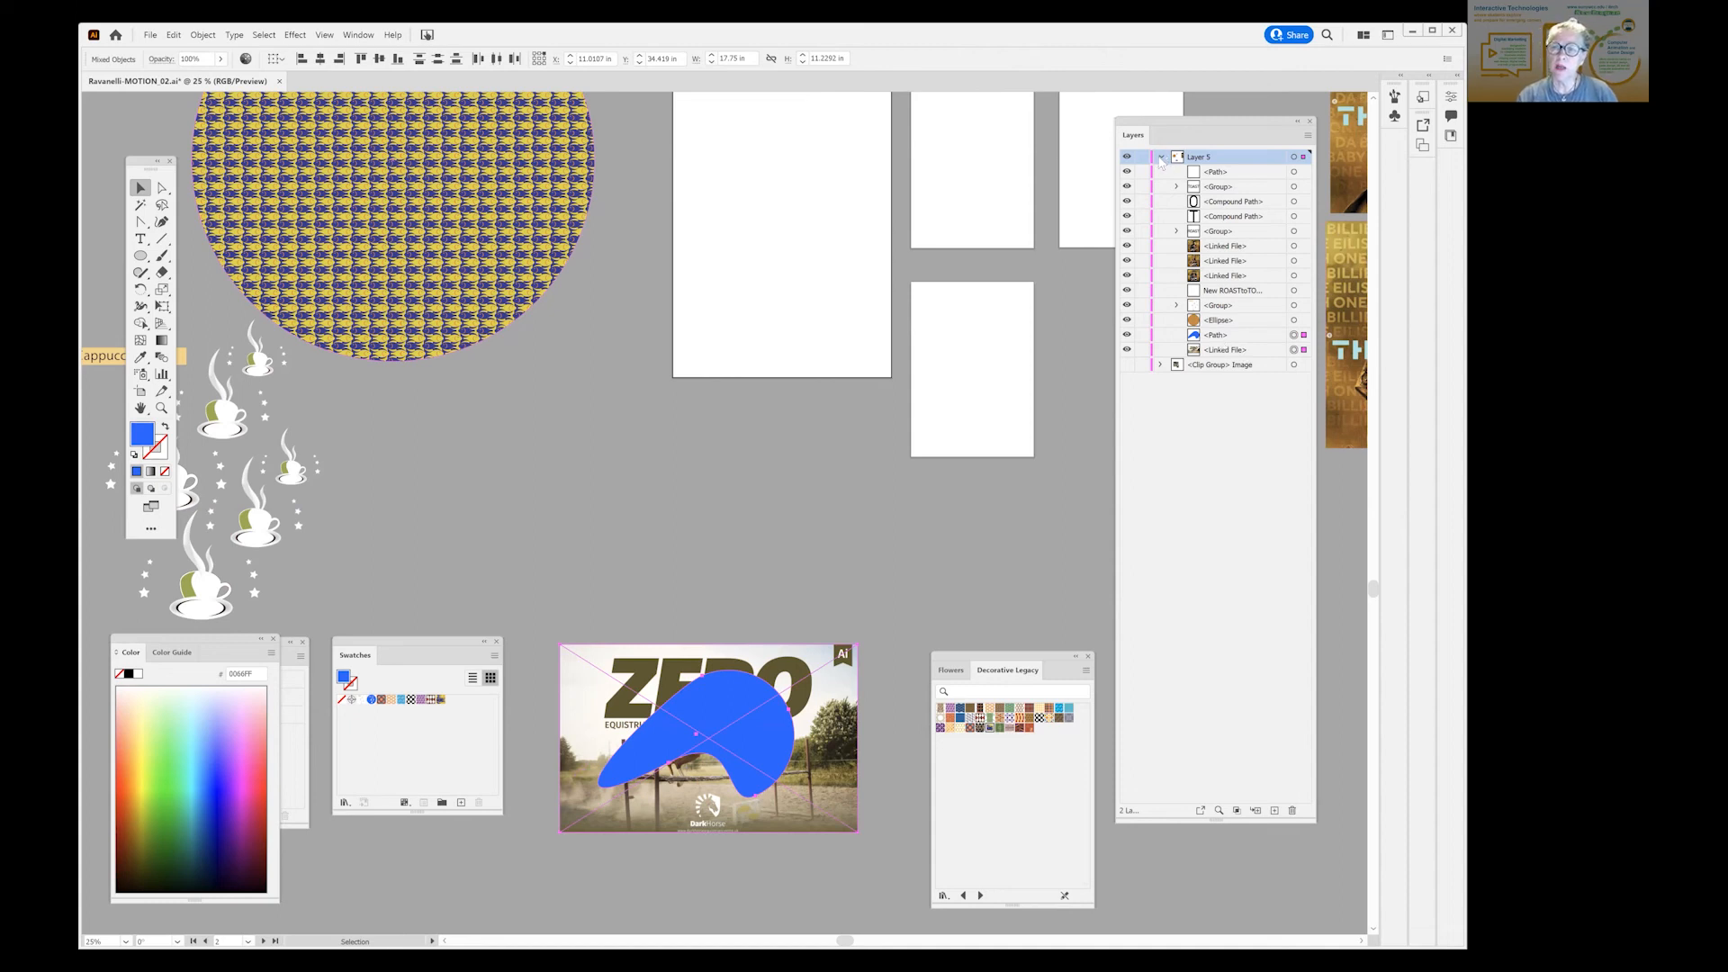
click(1161, 157)
click(1161, 157)
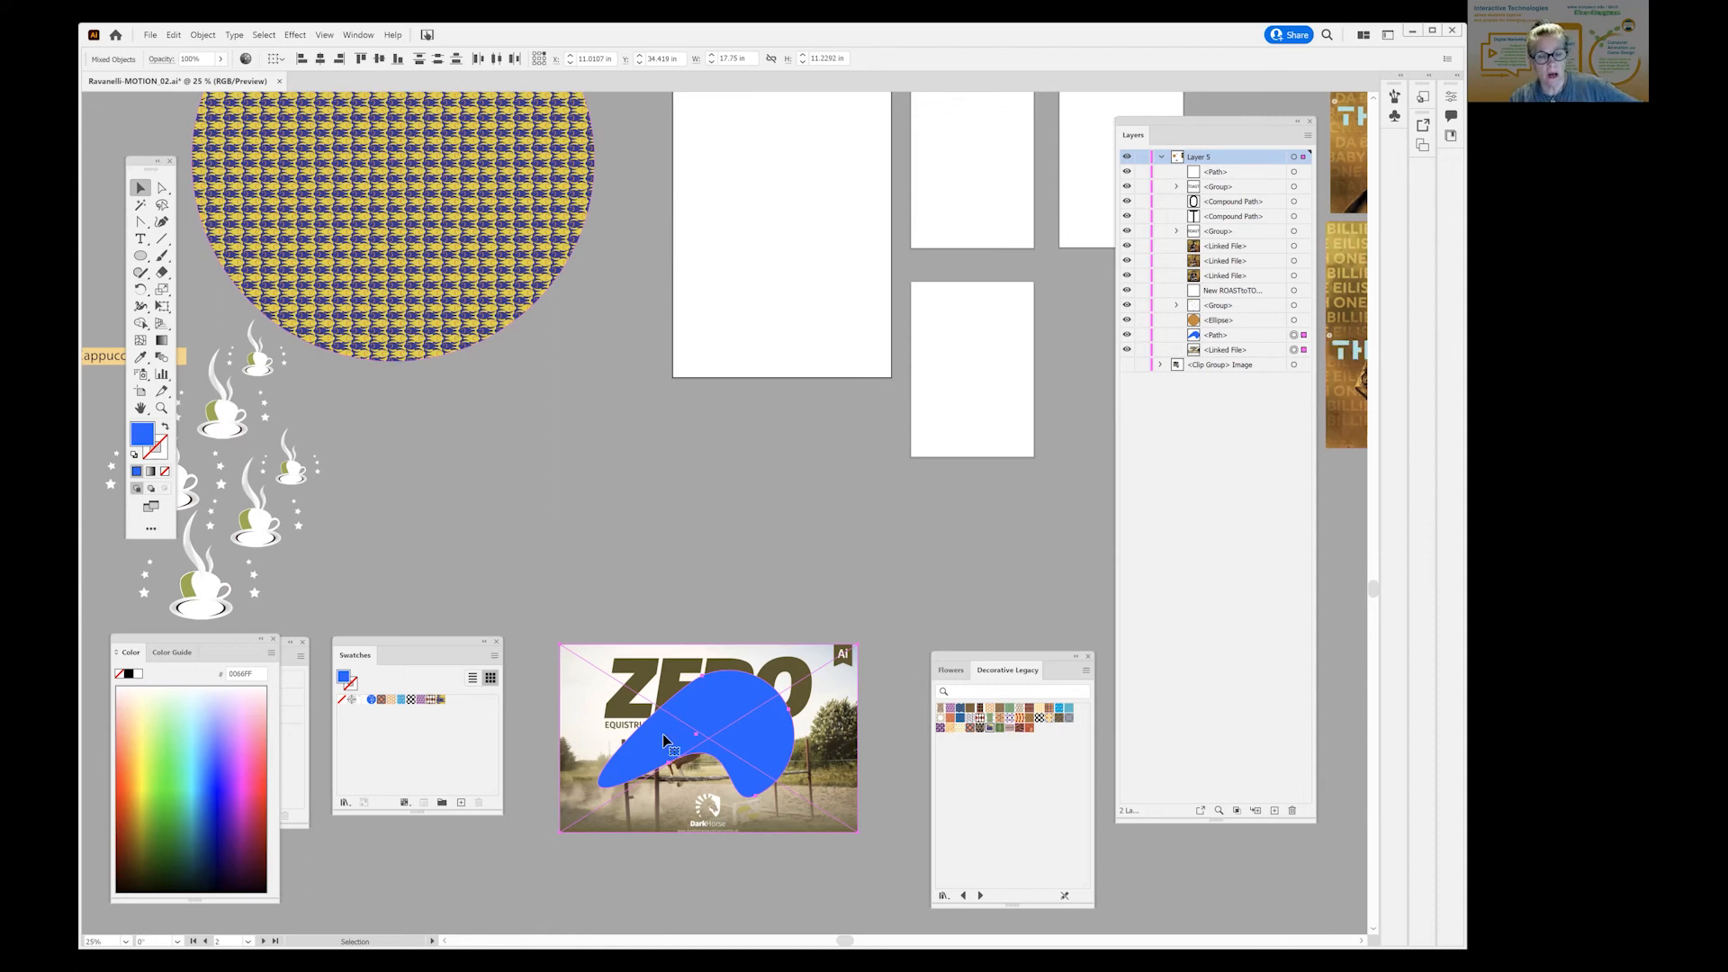
click(202, 35)
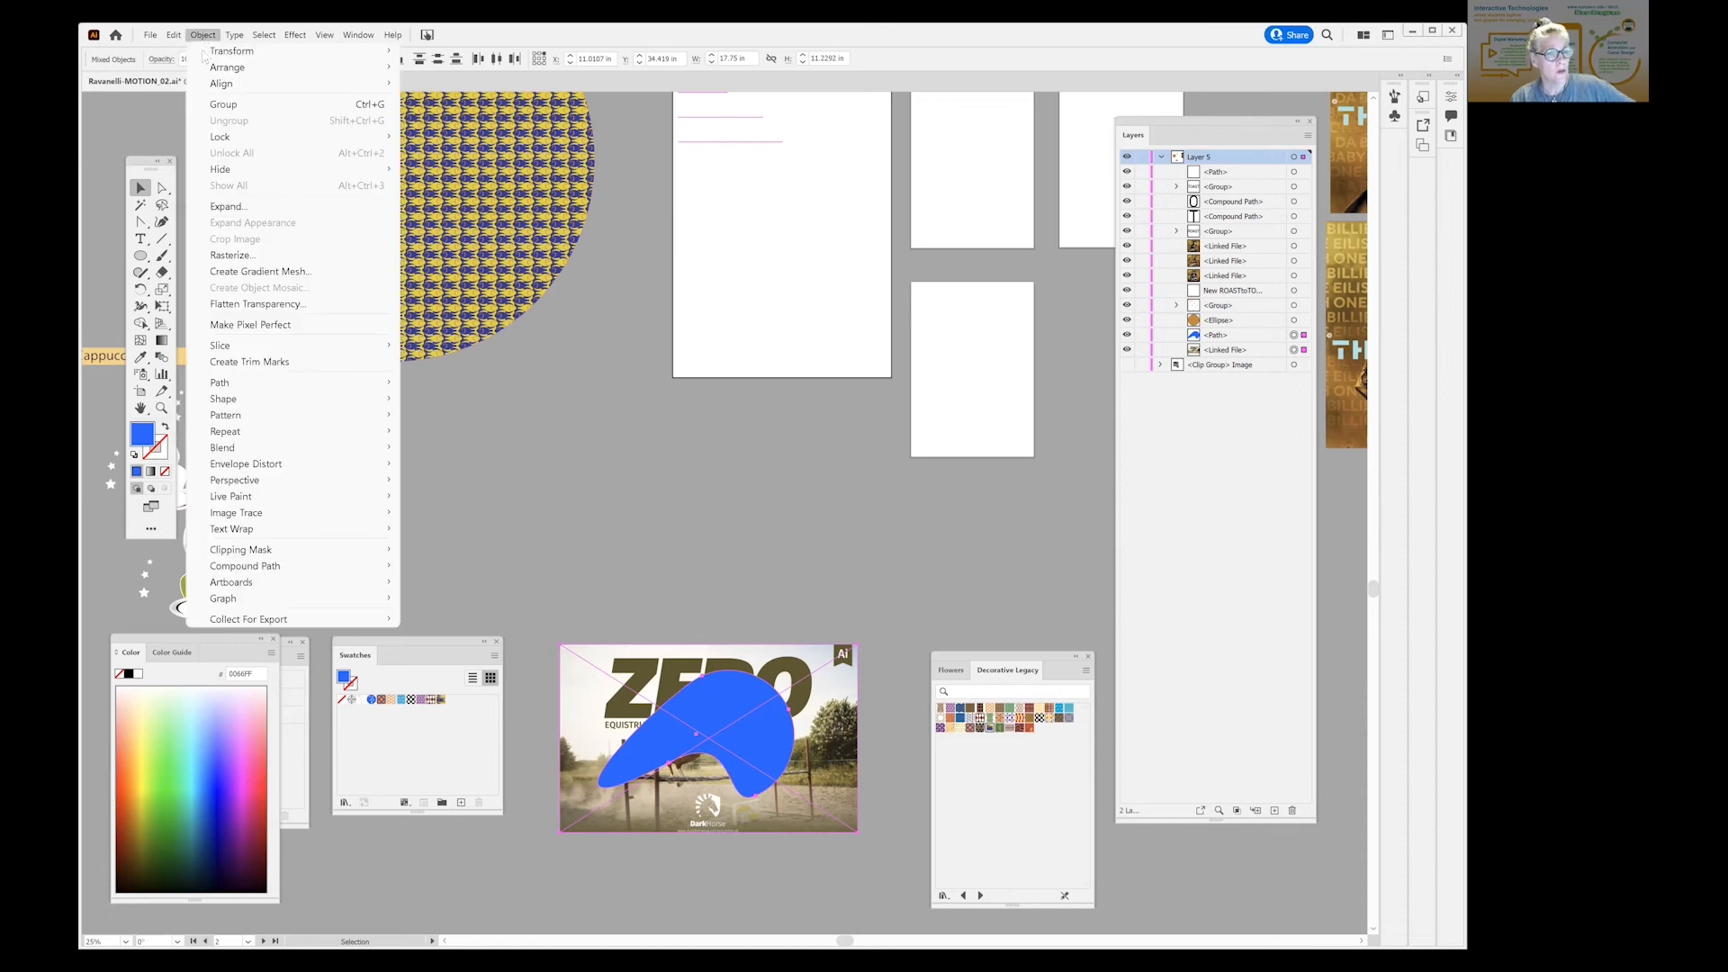
mouse_move(286, 555)
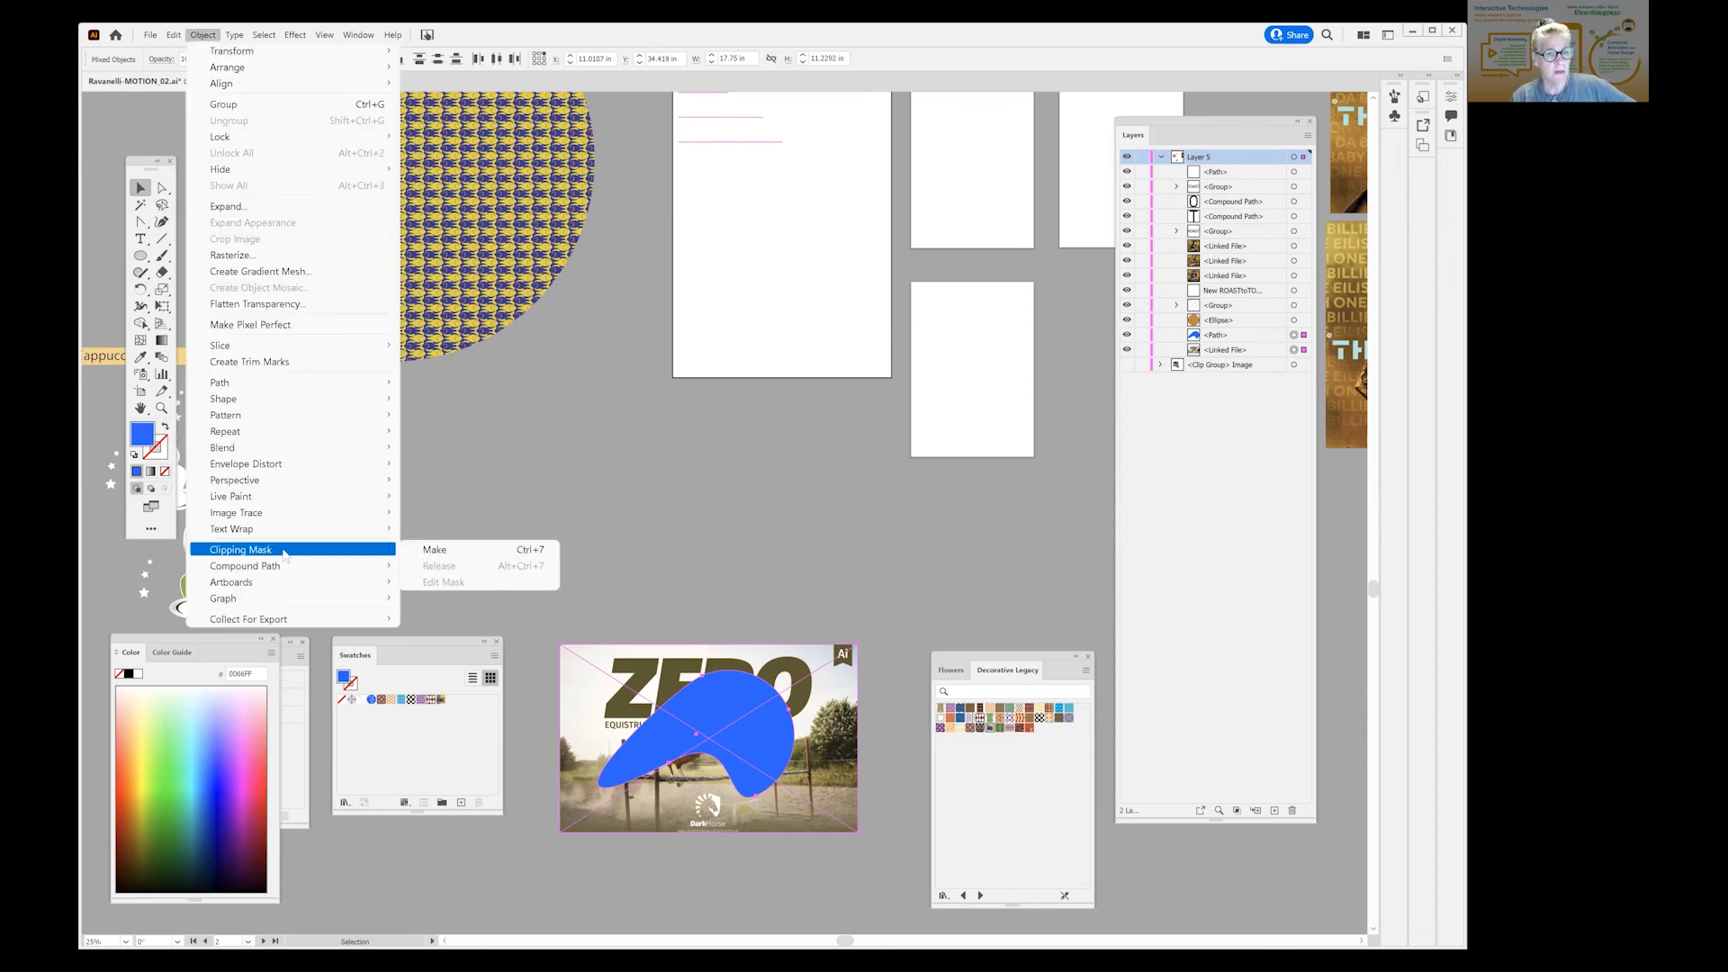
click(429, 552)
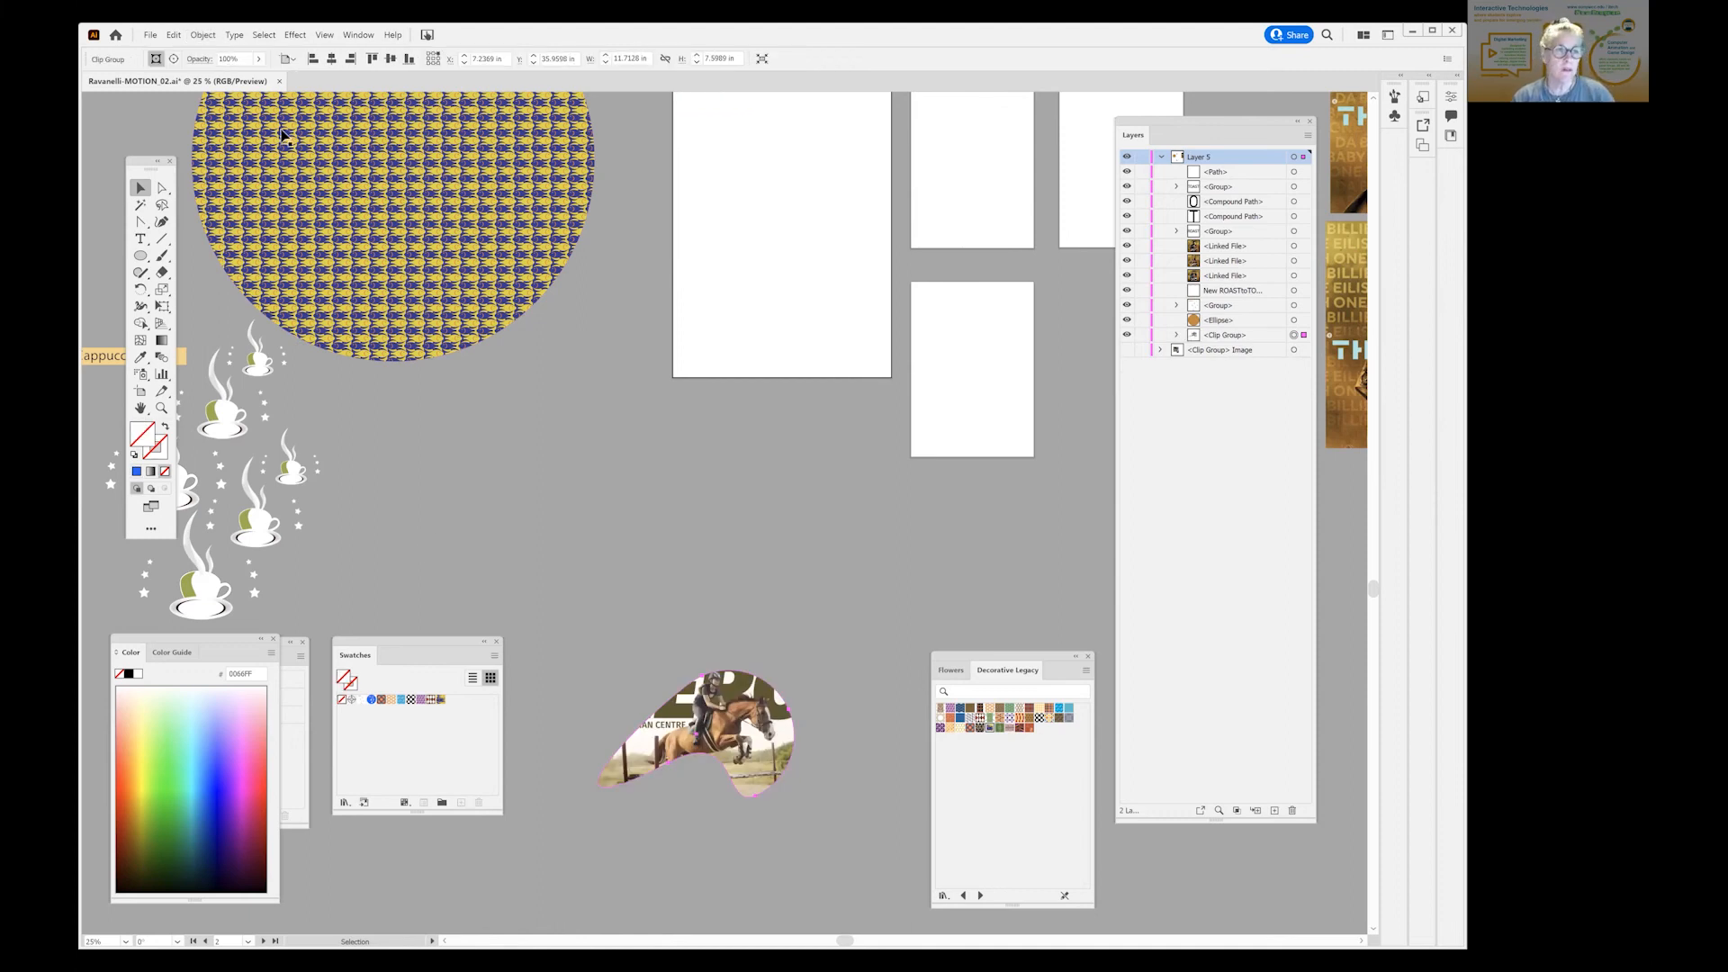
Edit the mask contents to reposition the ZERO photo slightly inside the curved shape, and save the document.
click(204, 36)
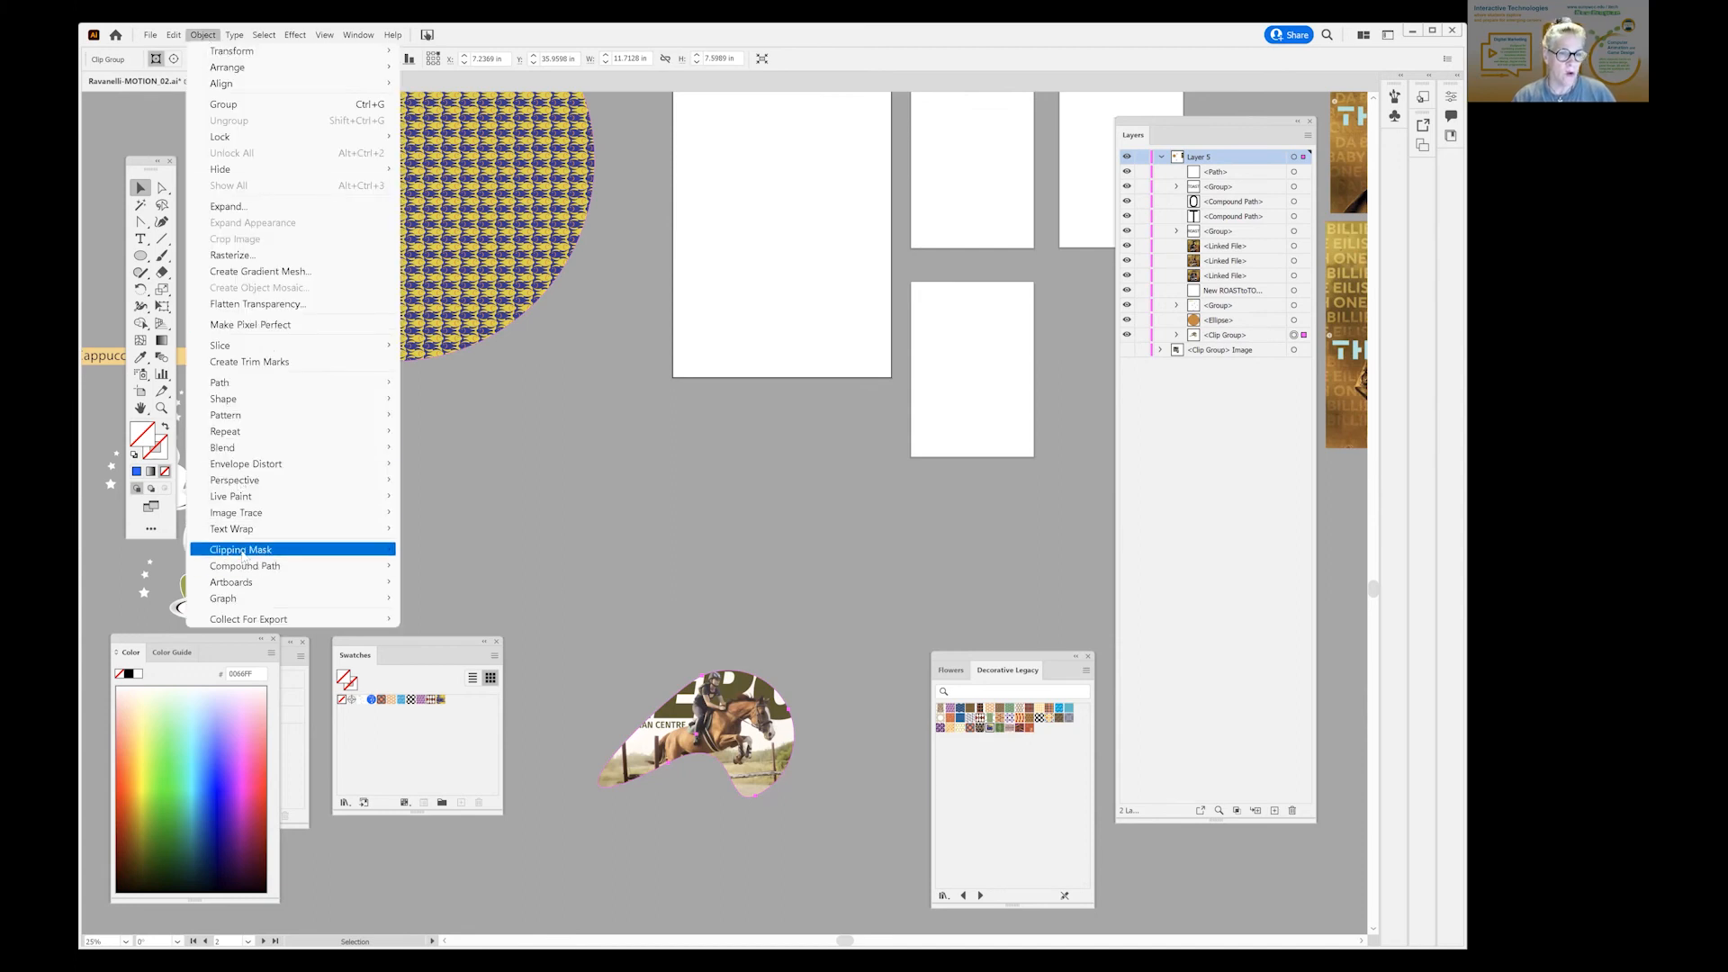
mouse_move(243, 552)
click(450, 582)
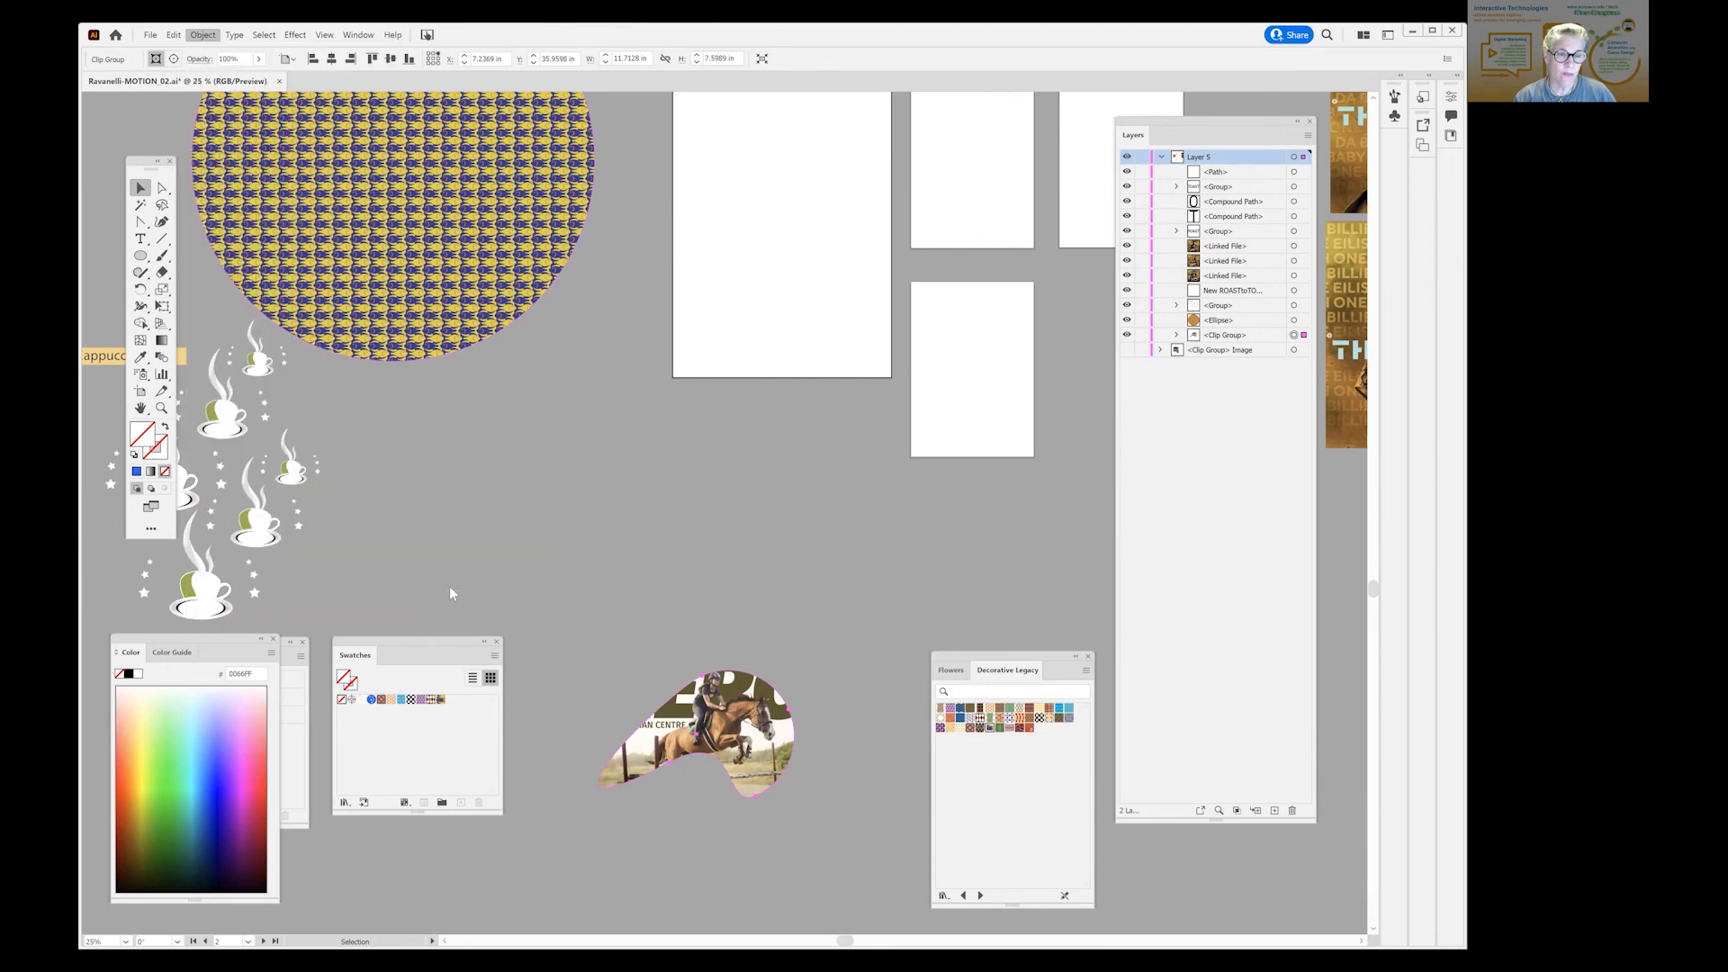
mouse_move(742, 725)
mouse_down()
mouse_move(709, 722)
mouse_move(717, 750)
mouse_move(741, 741)
mouse_up()
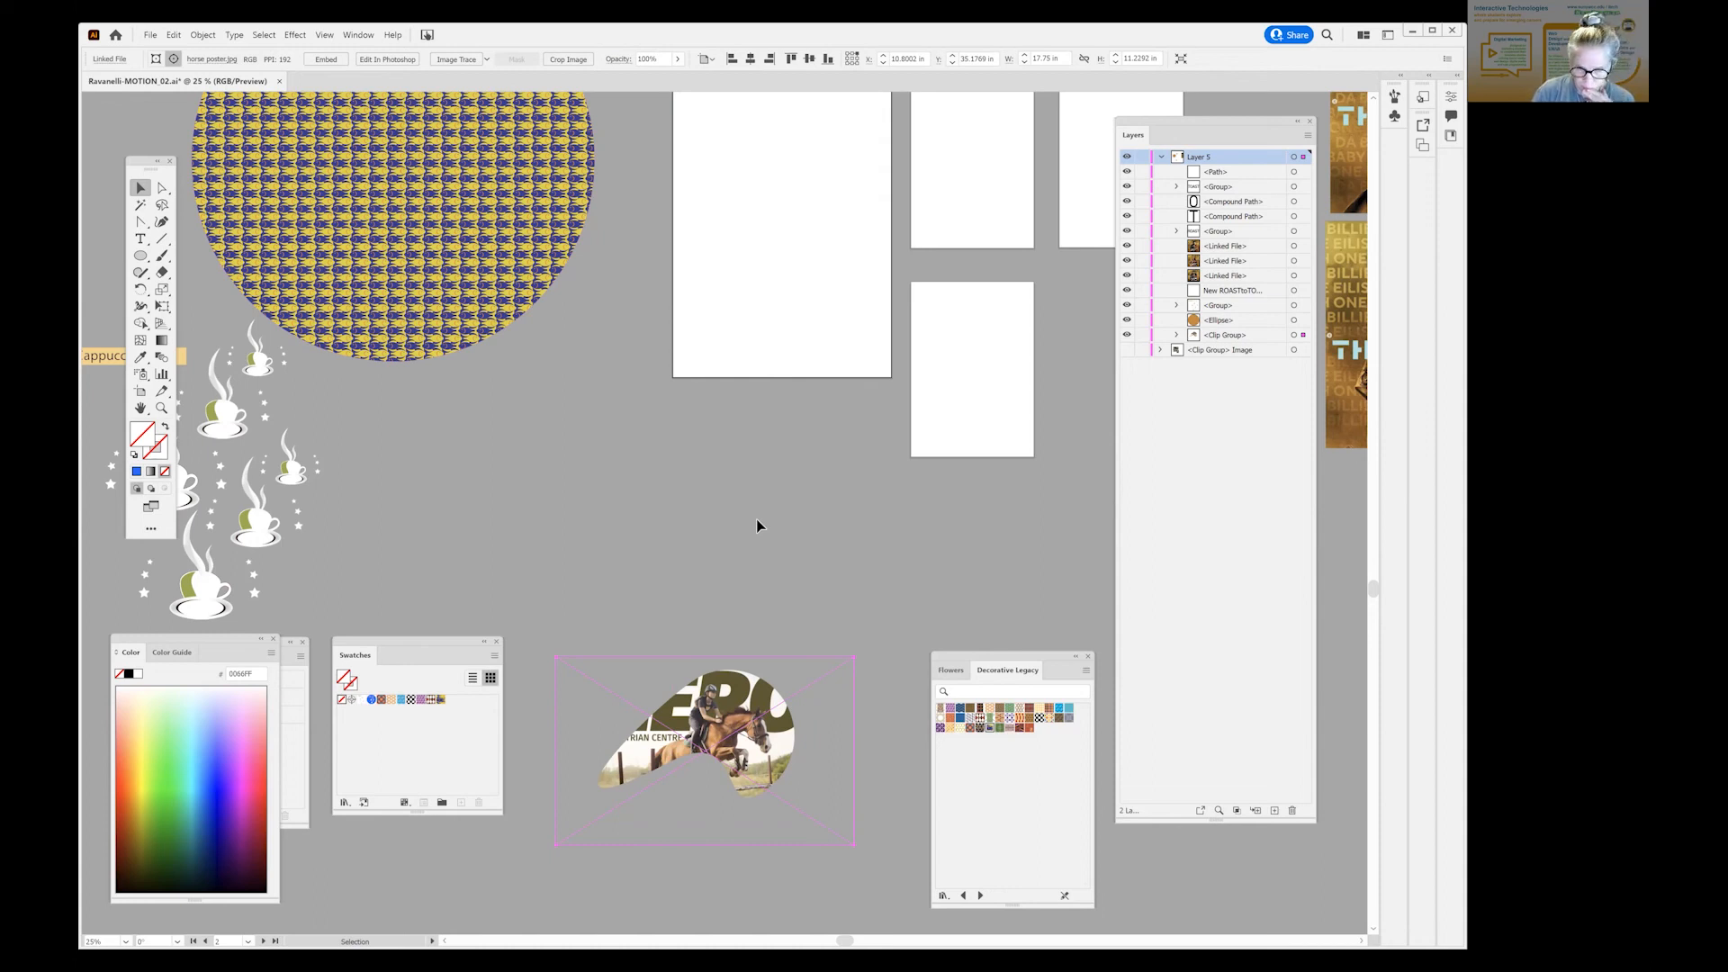
key(ctrl)
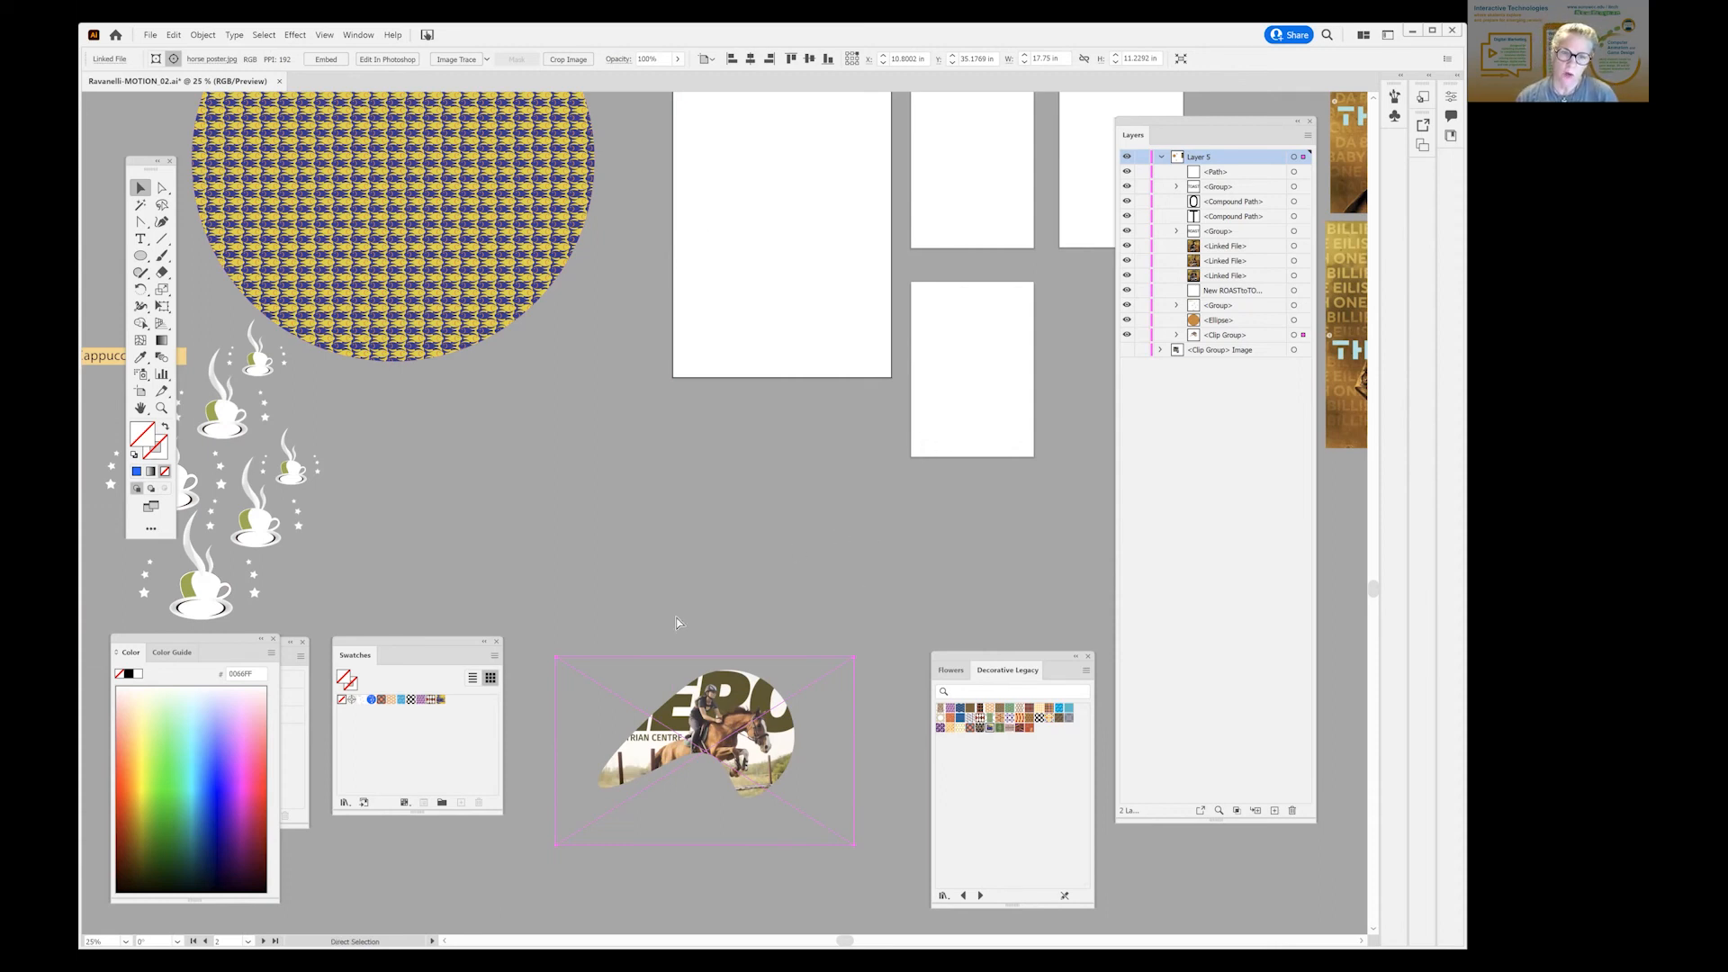
key(ctrl+s)
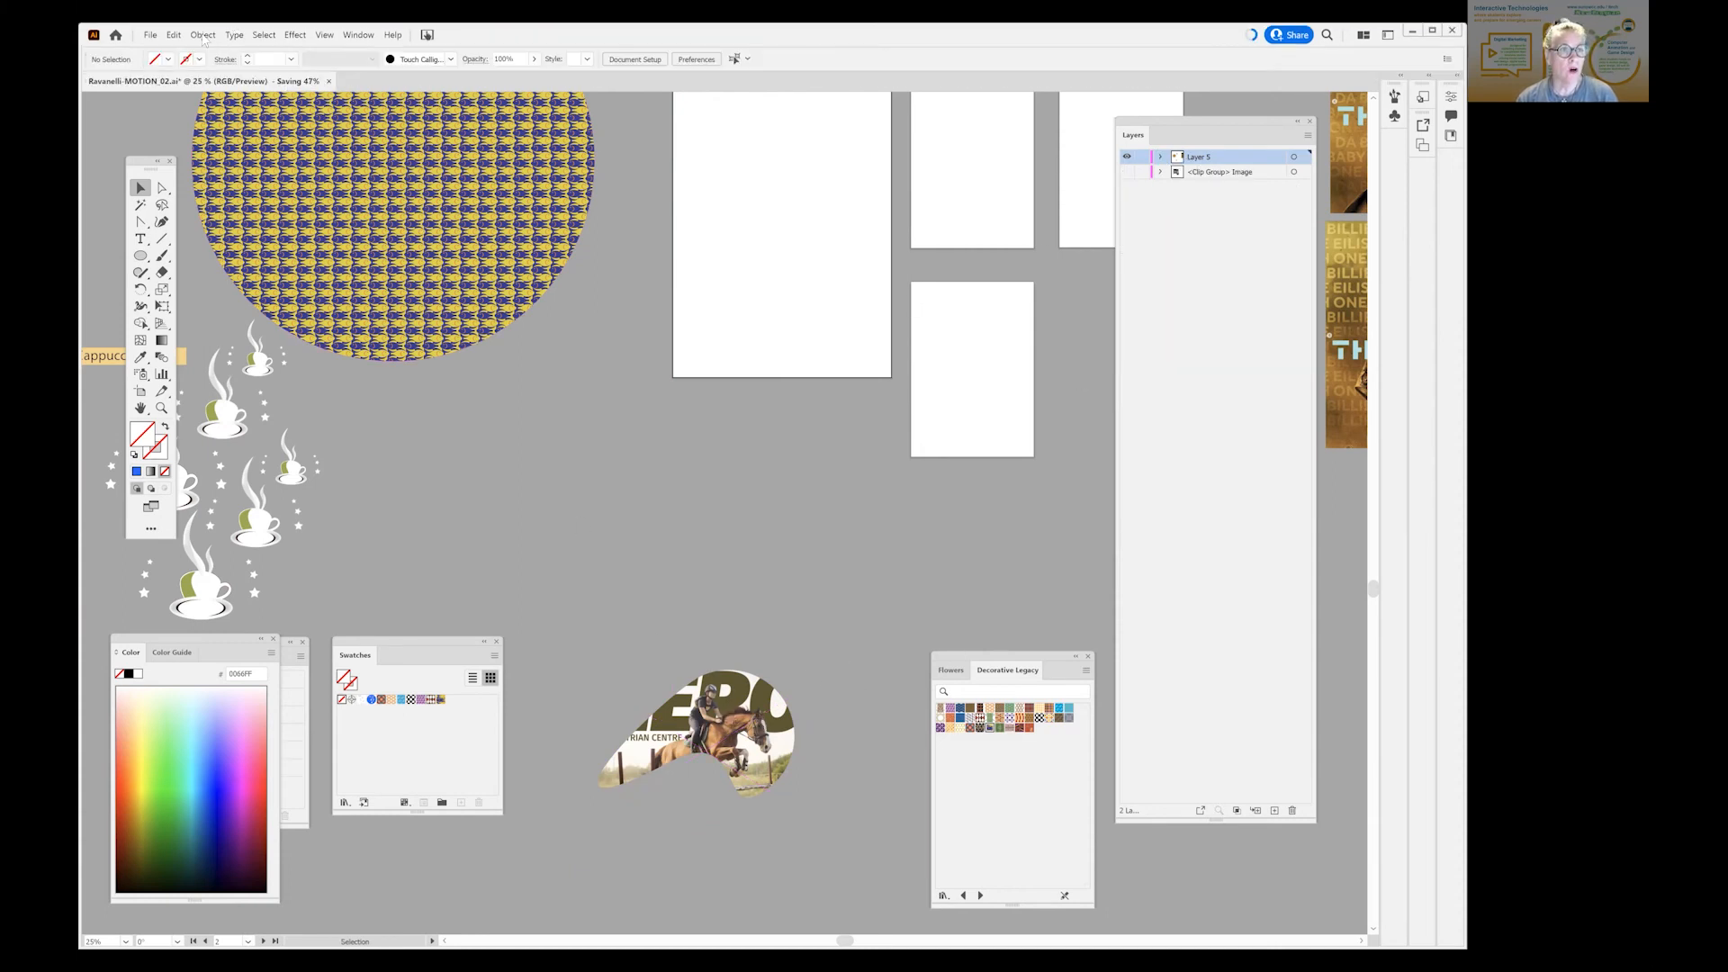
click(202, 35)
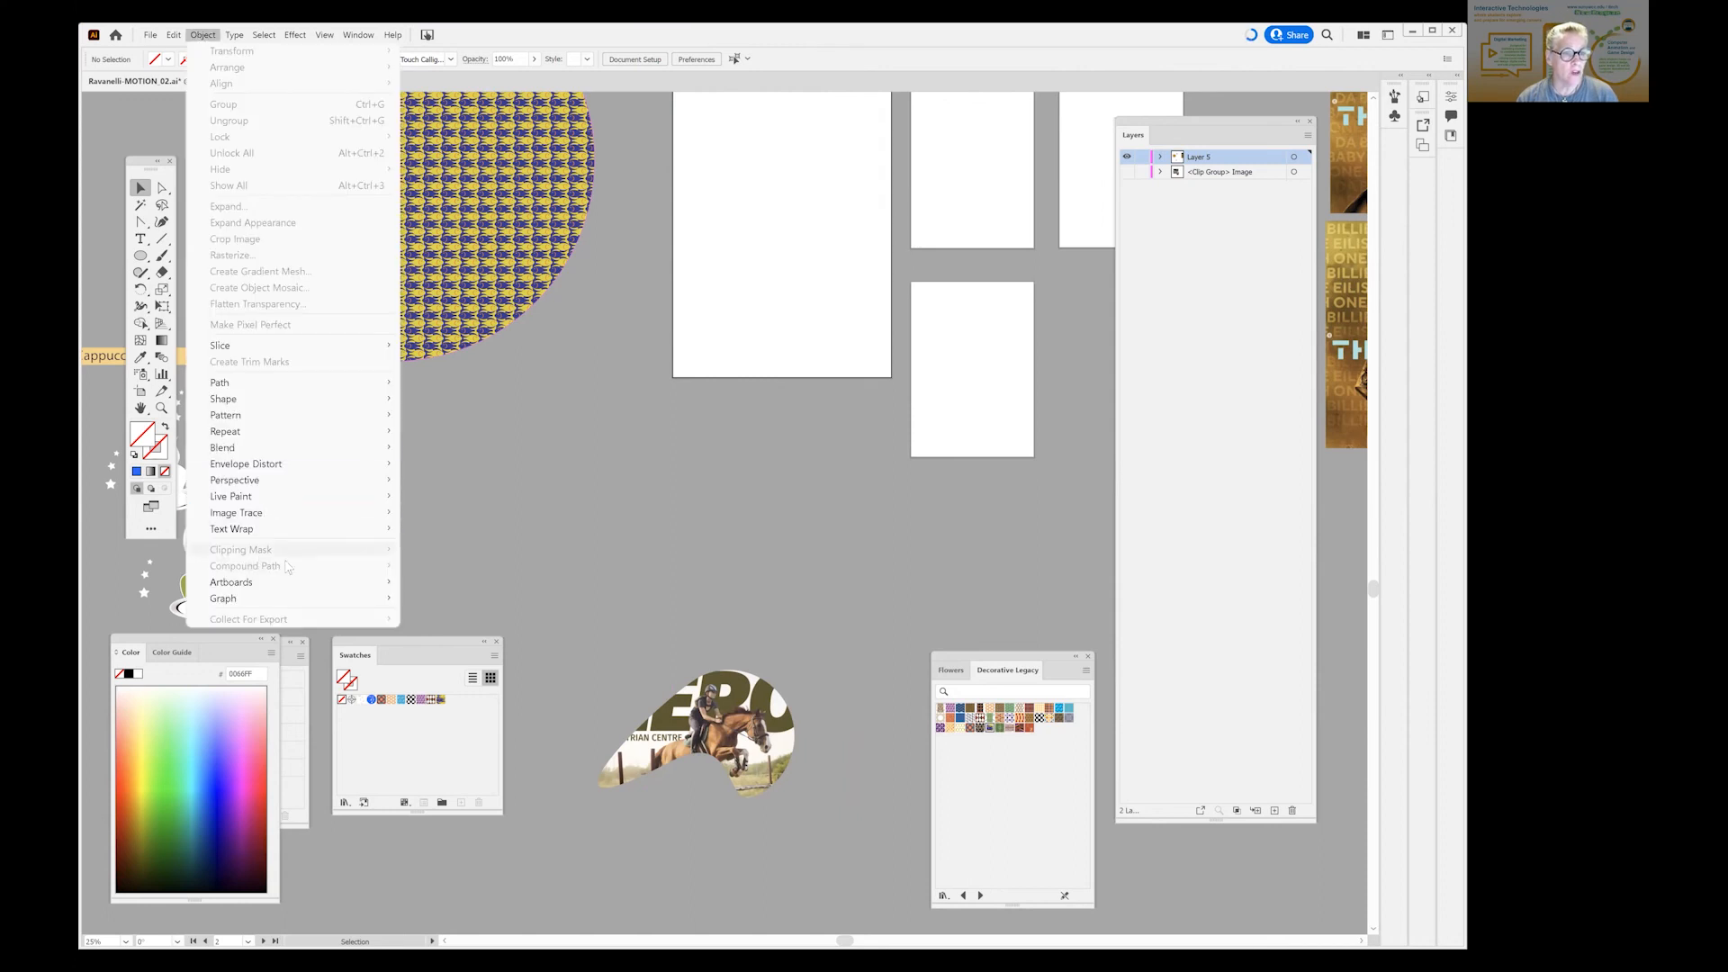
click(725, 574)
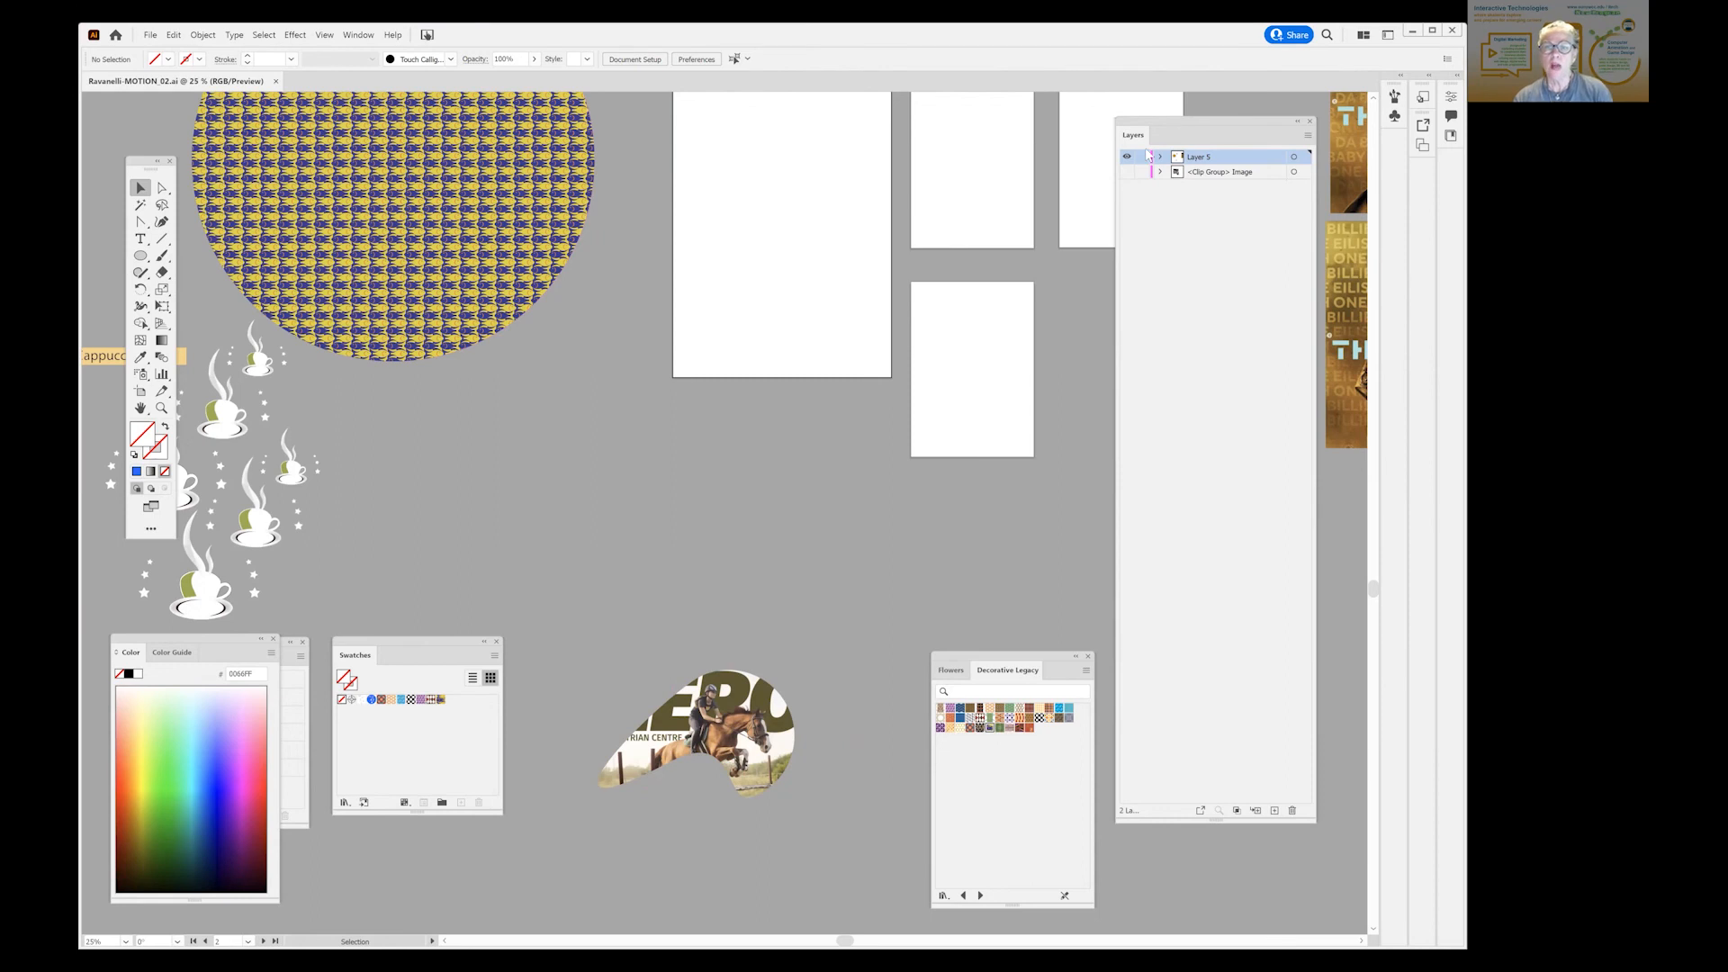
Hide Layer 5 and show the Clip Group Image layer with the Cappuccino Blast posters.
drag(895, 278, 640, 444)
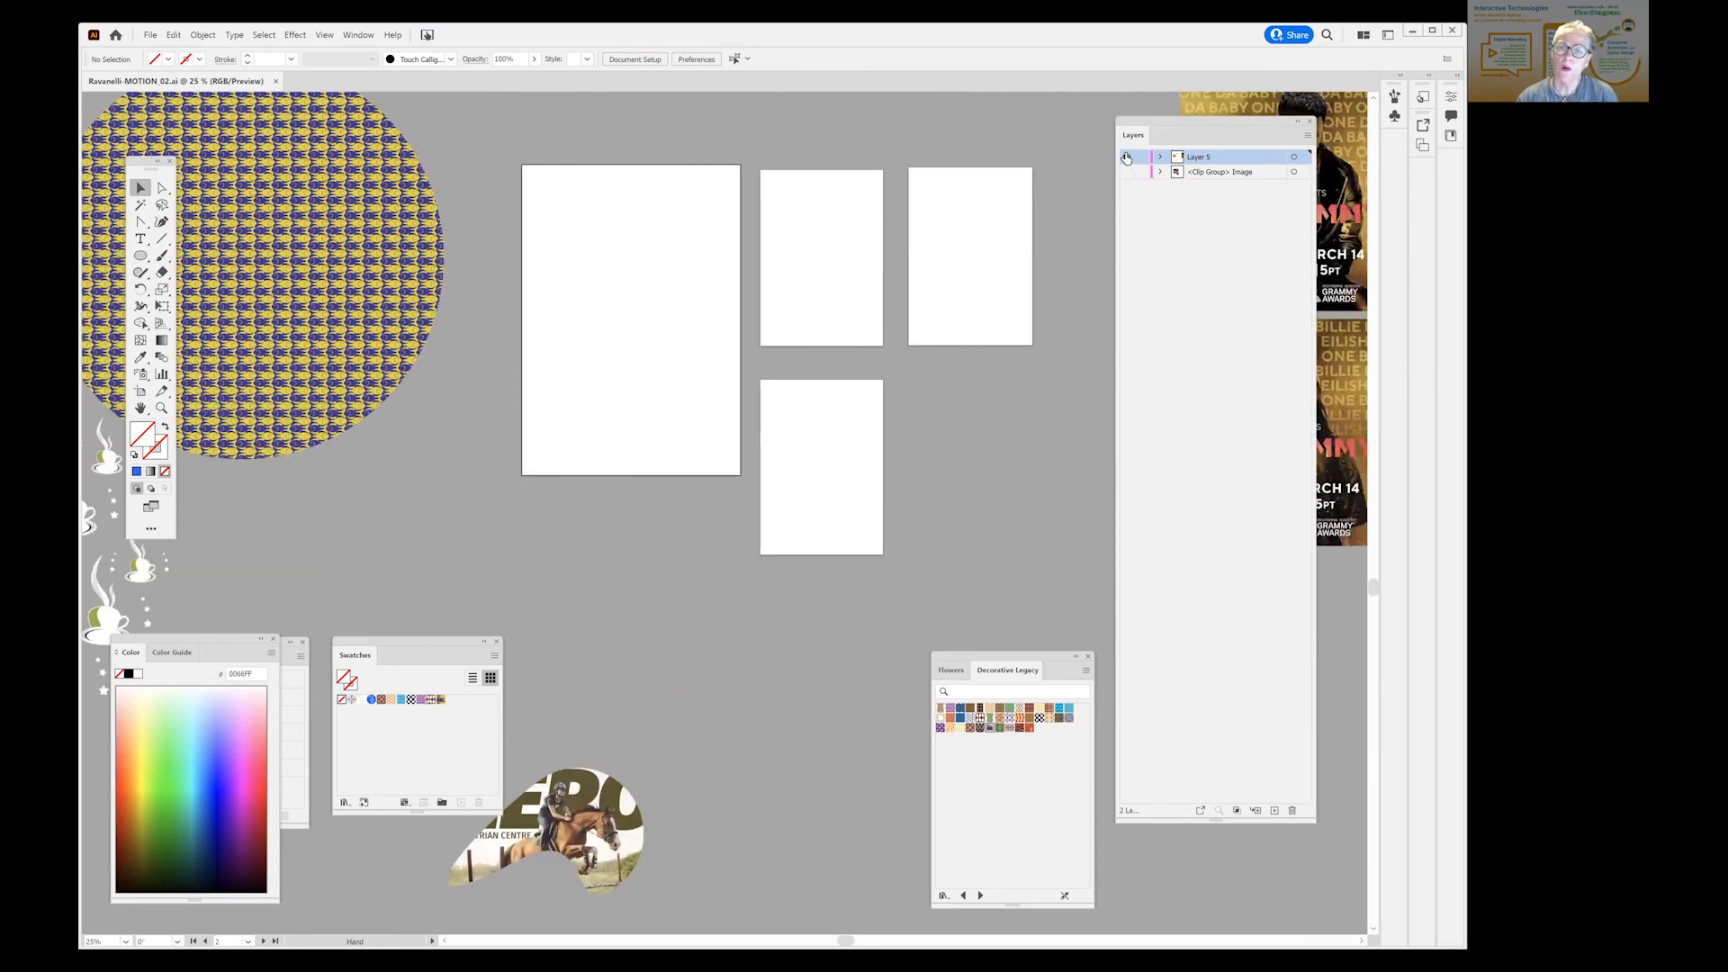
click(1127, 158)
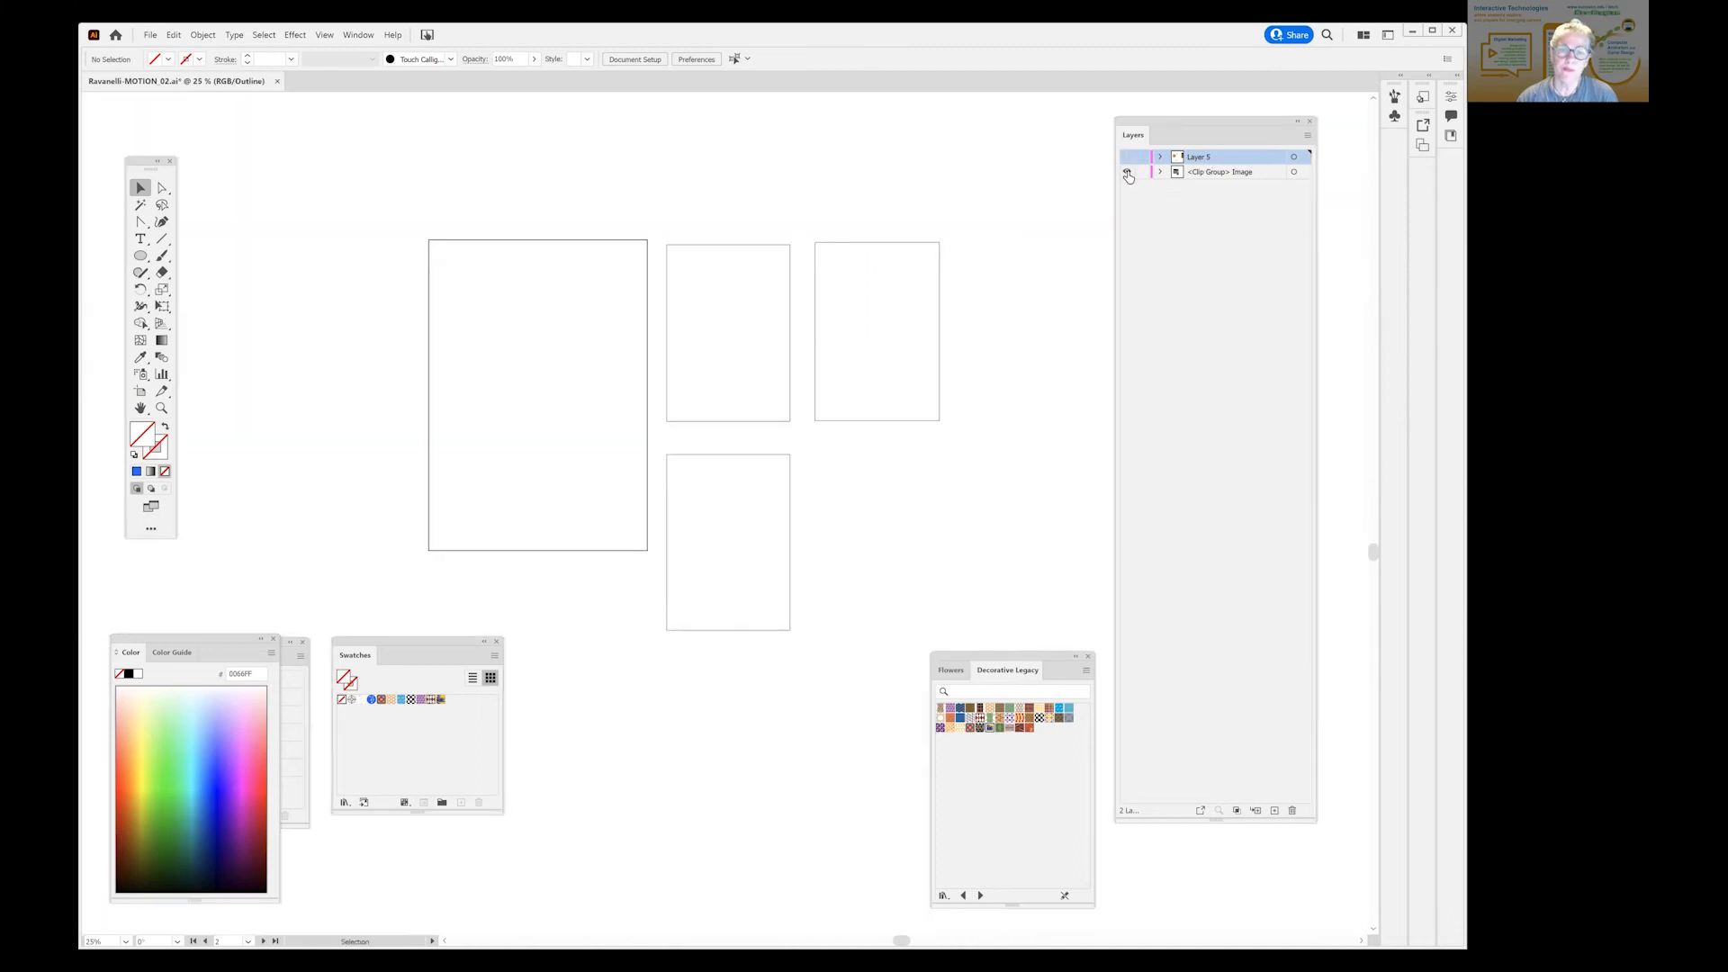
click(1127, 172)
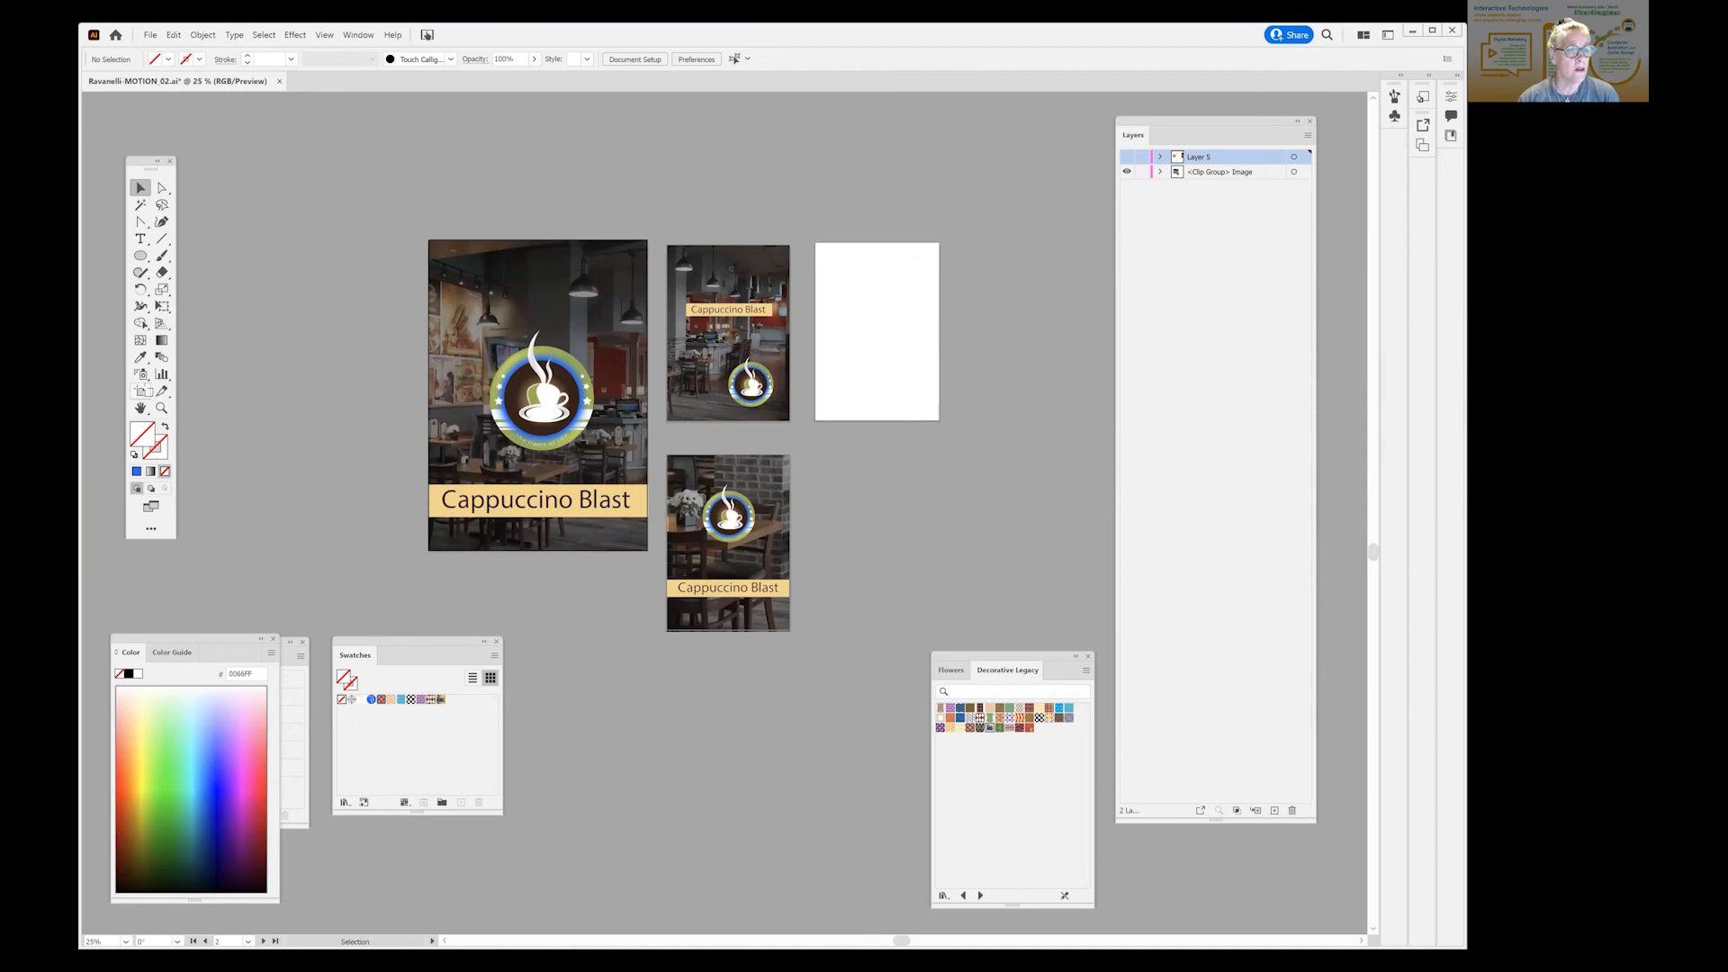
Draw an extra artboard beside blank artboard 04 and delete both, leaving the Artboard tool when finished.
click(141, 392)
click(900, 286)
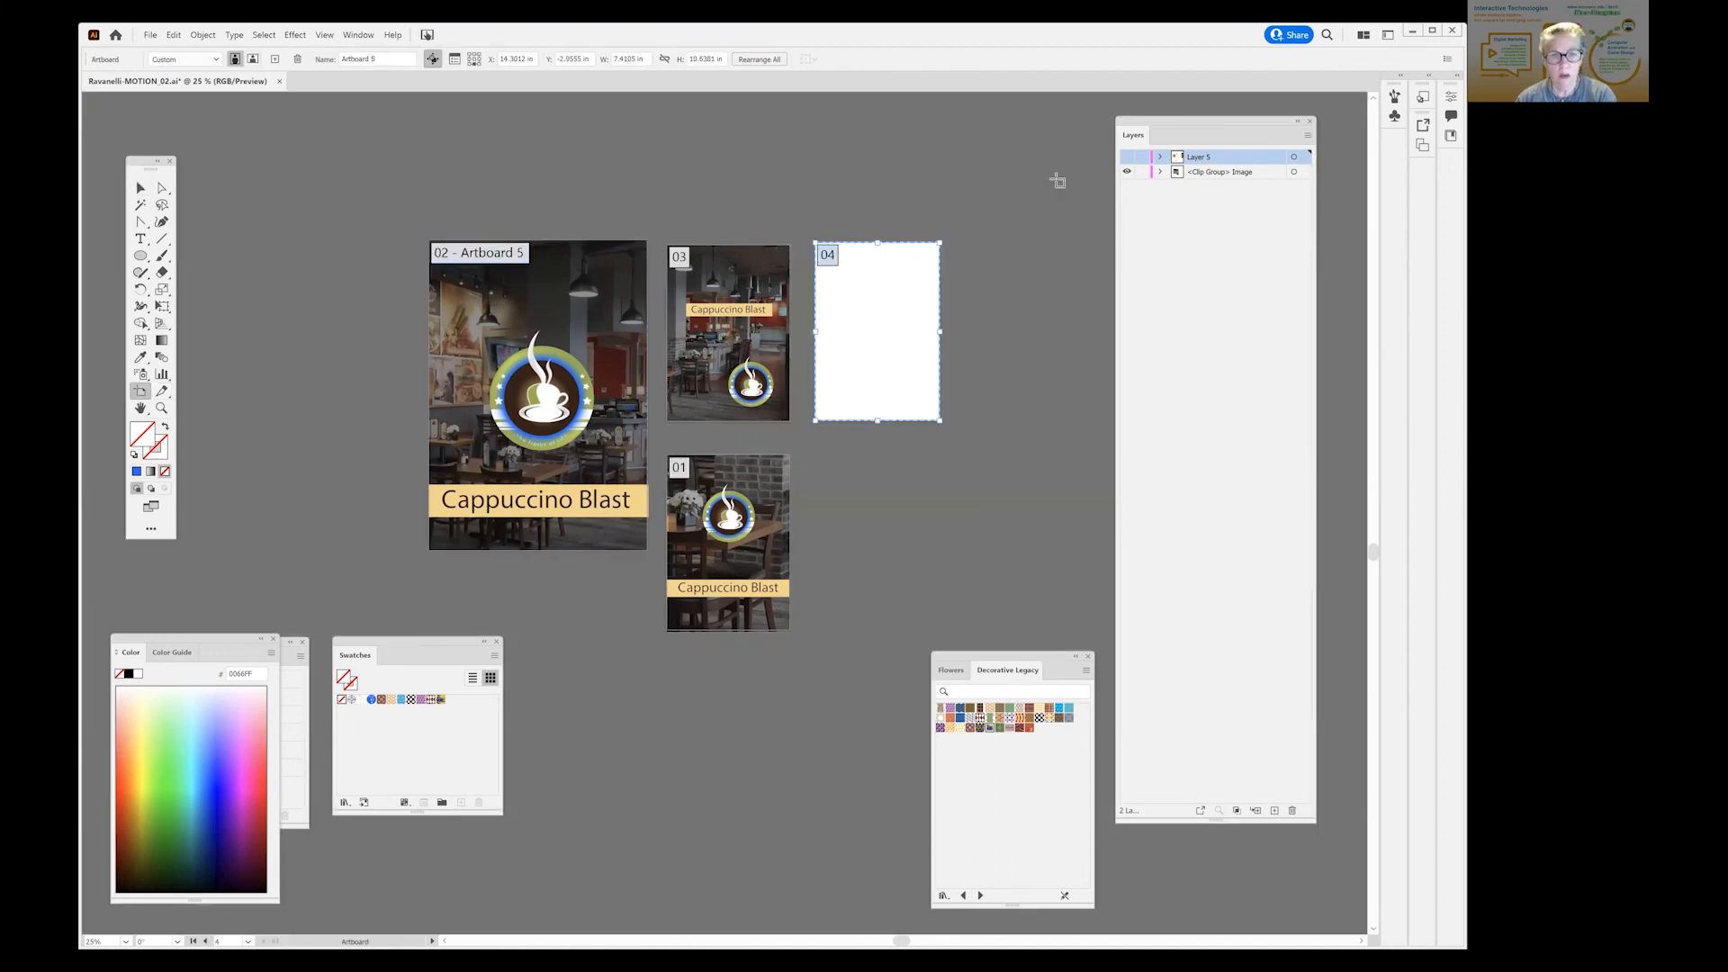
drag(1007, 231, 1088, 385)
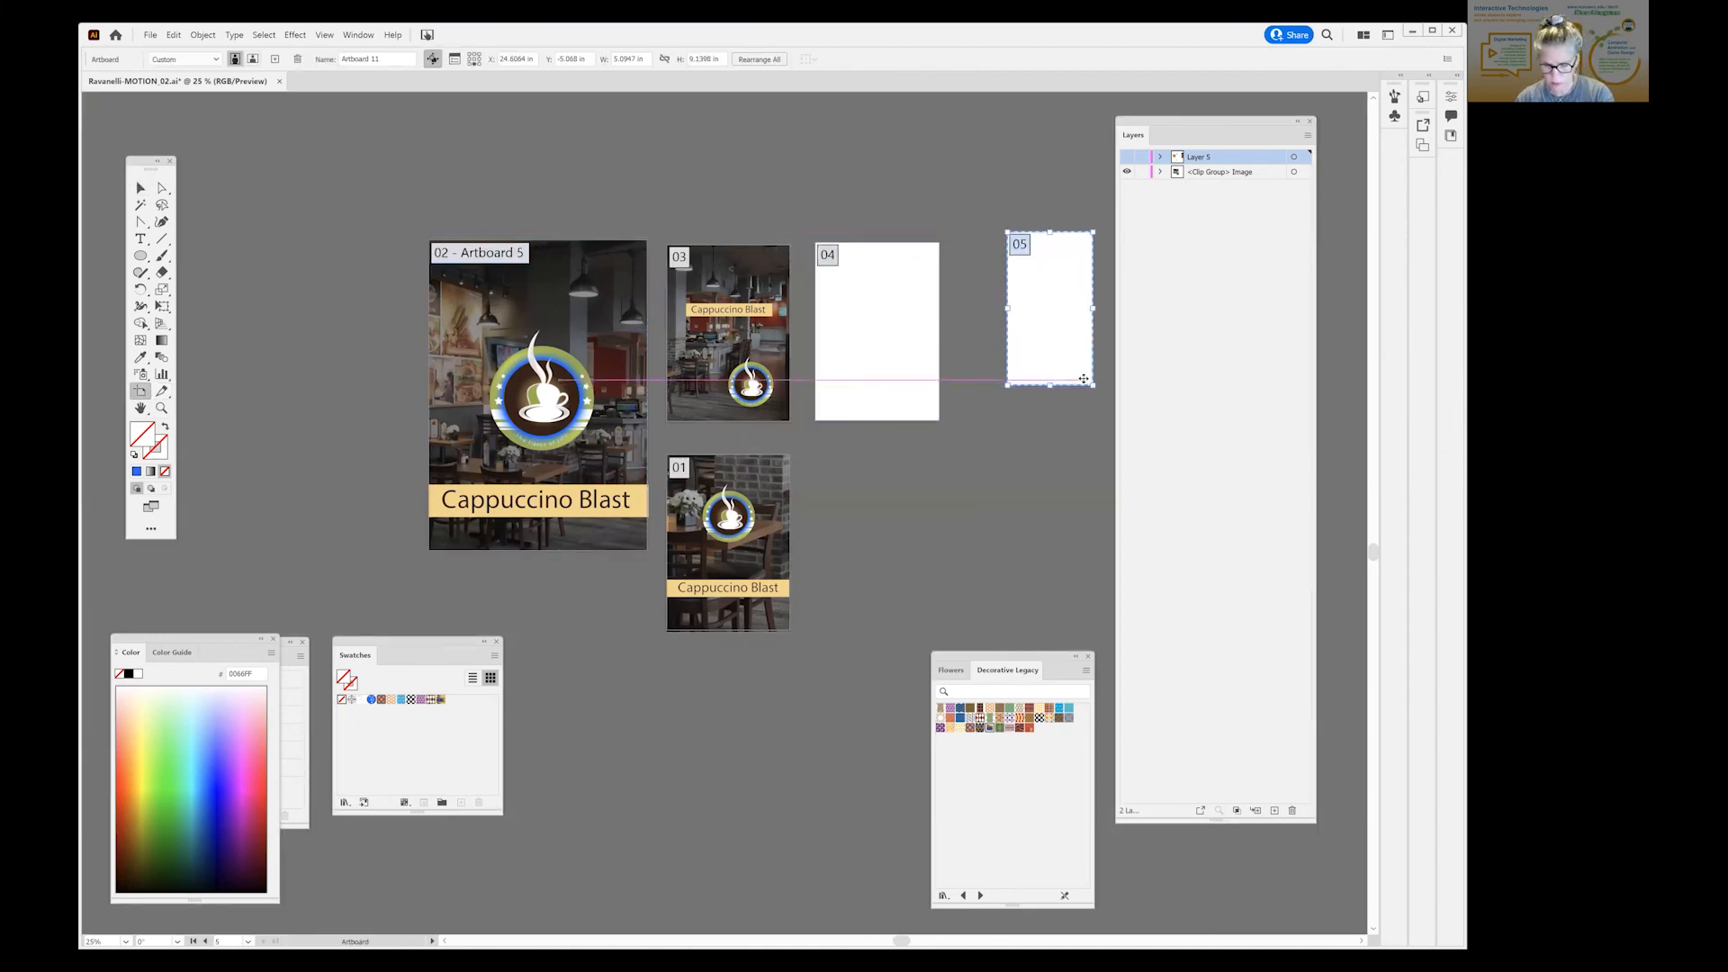
key(Delete)
key(Delete)
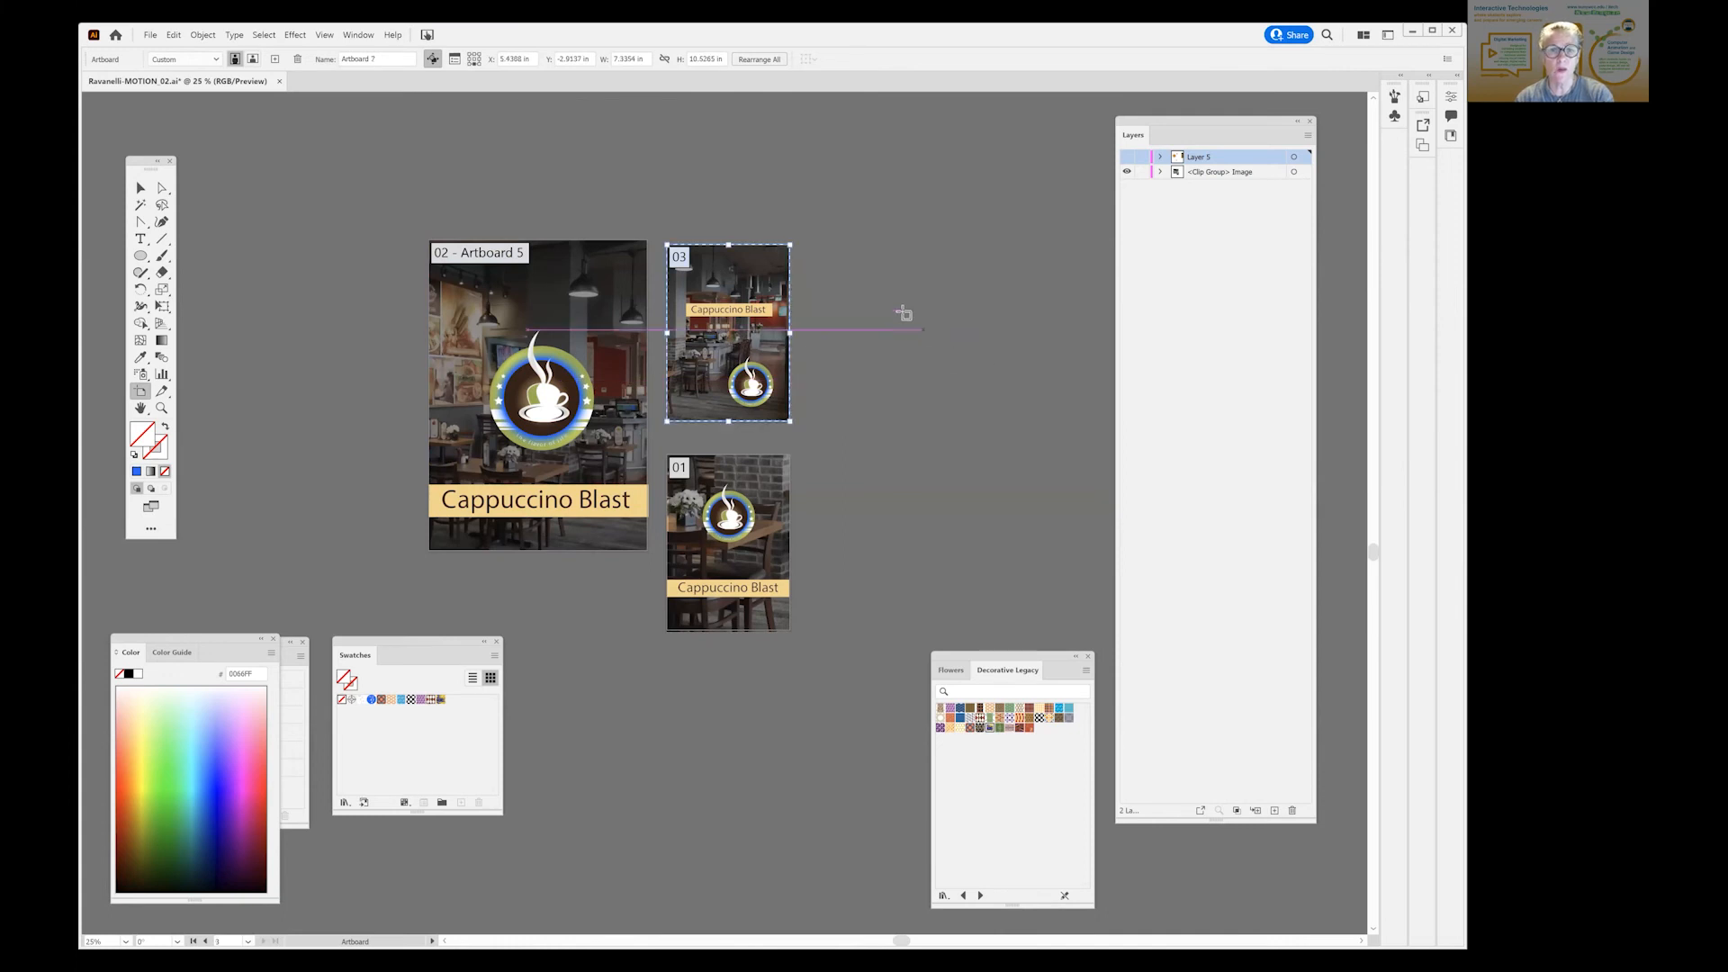
click(141, 187)
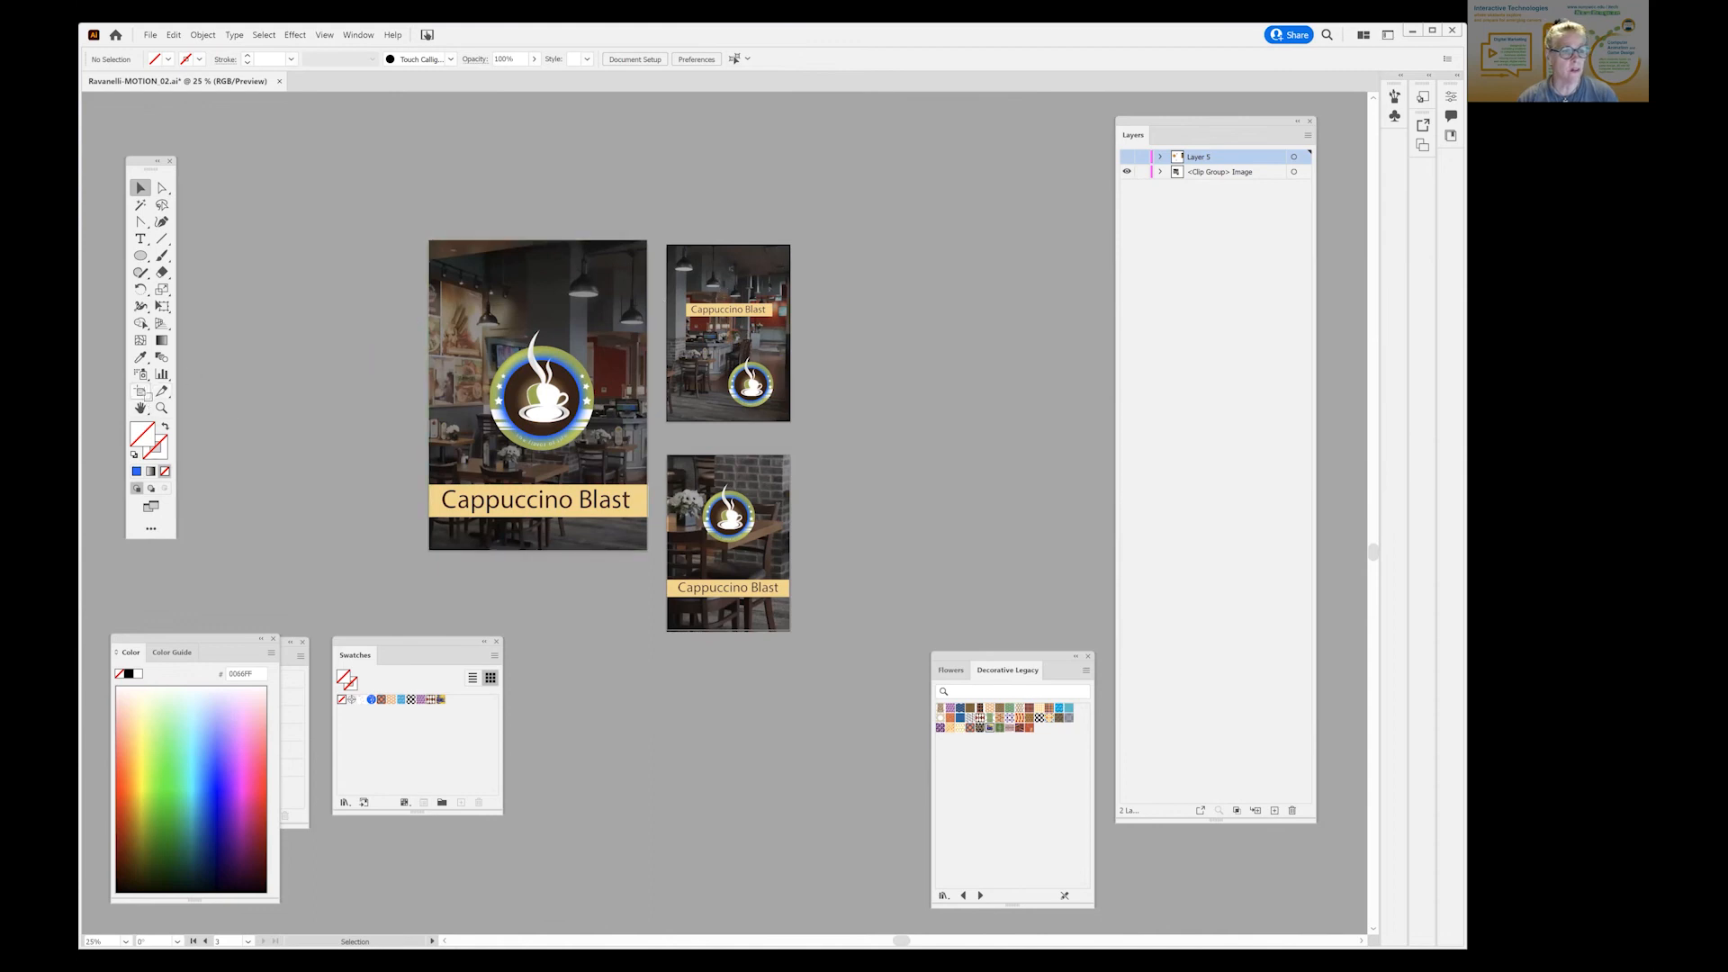
Shift the upper small poster's artboard farther from the large poster and close the floating Color and Appearance panels.
click(141, 392)
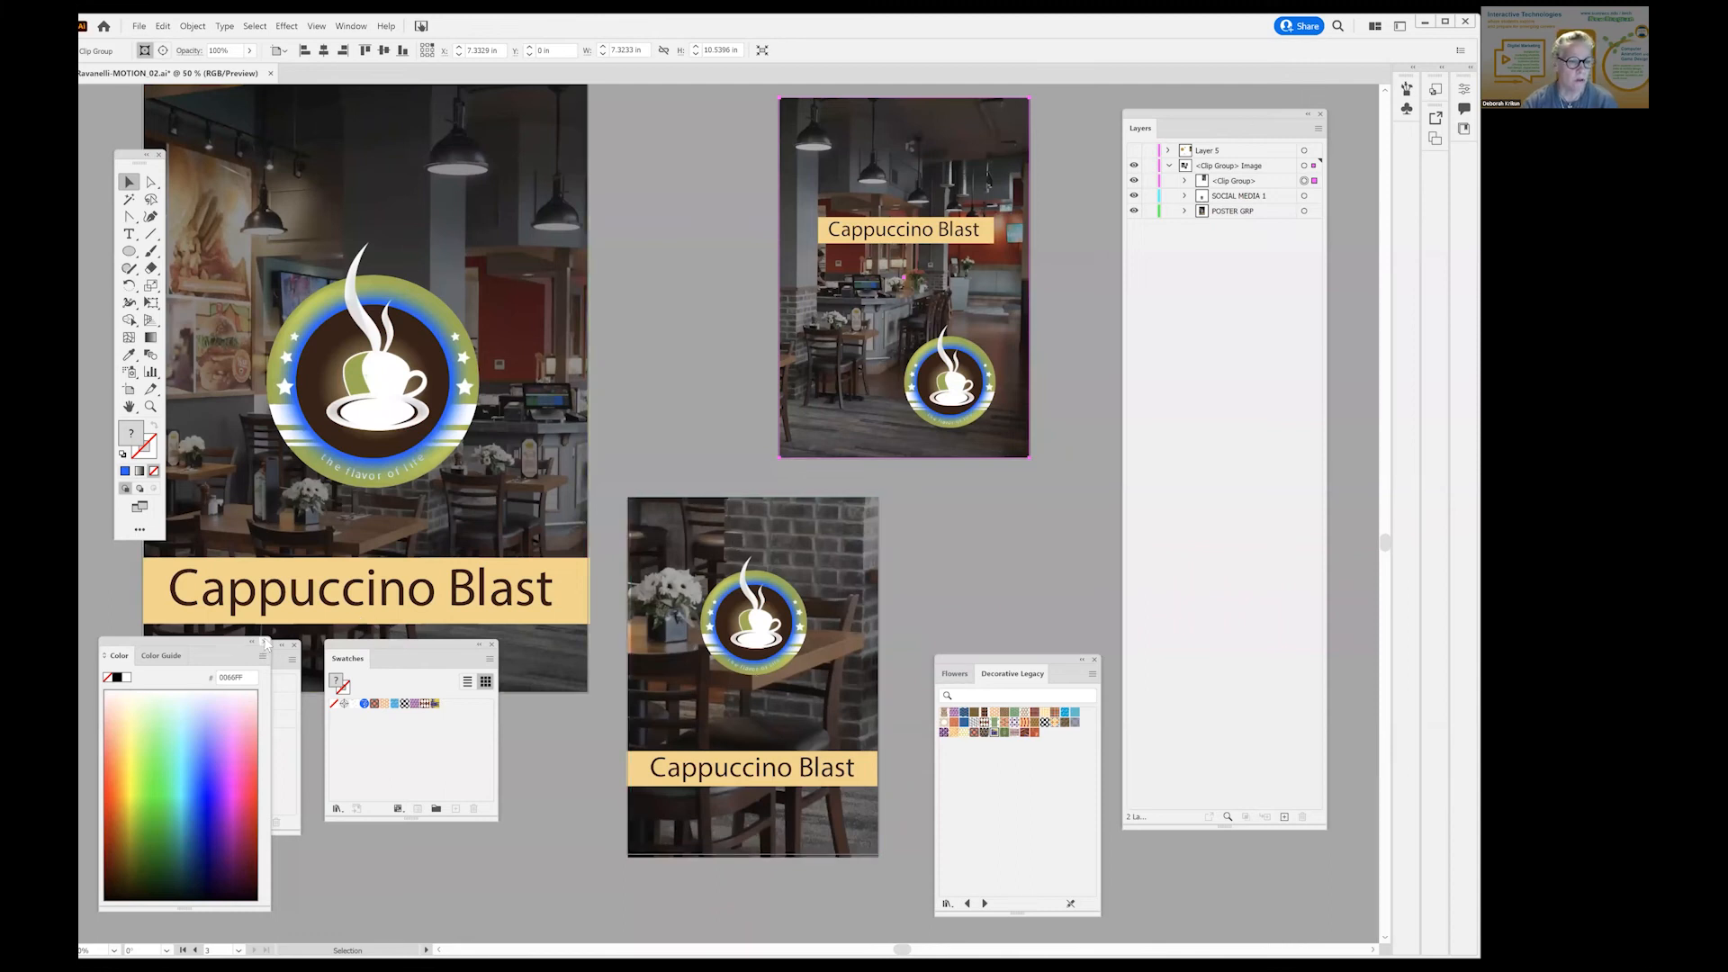
click(296, 645)
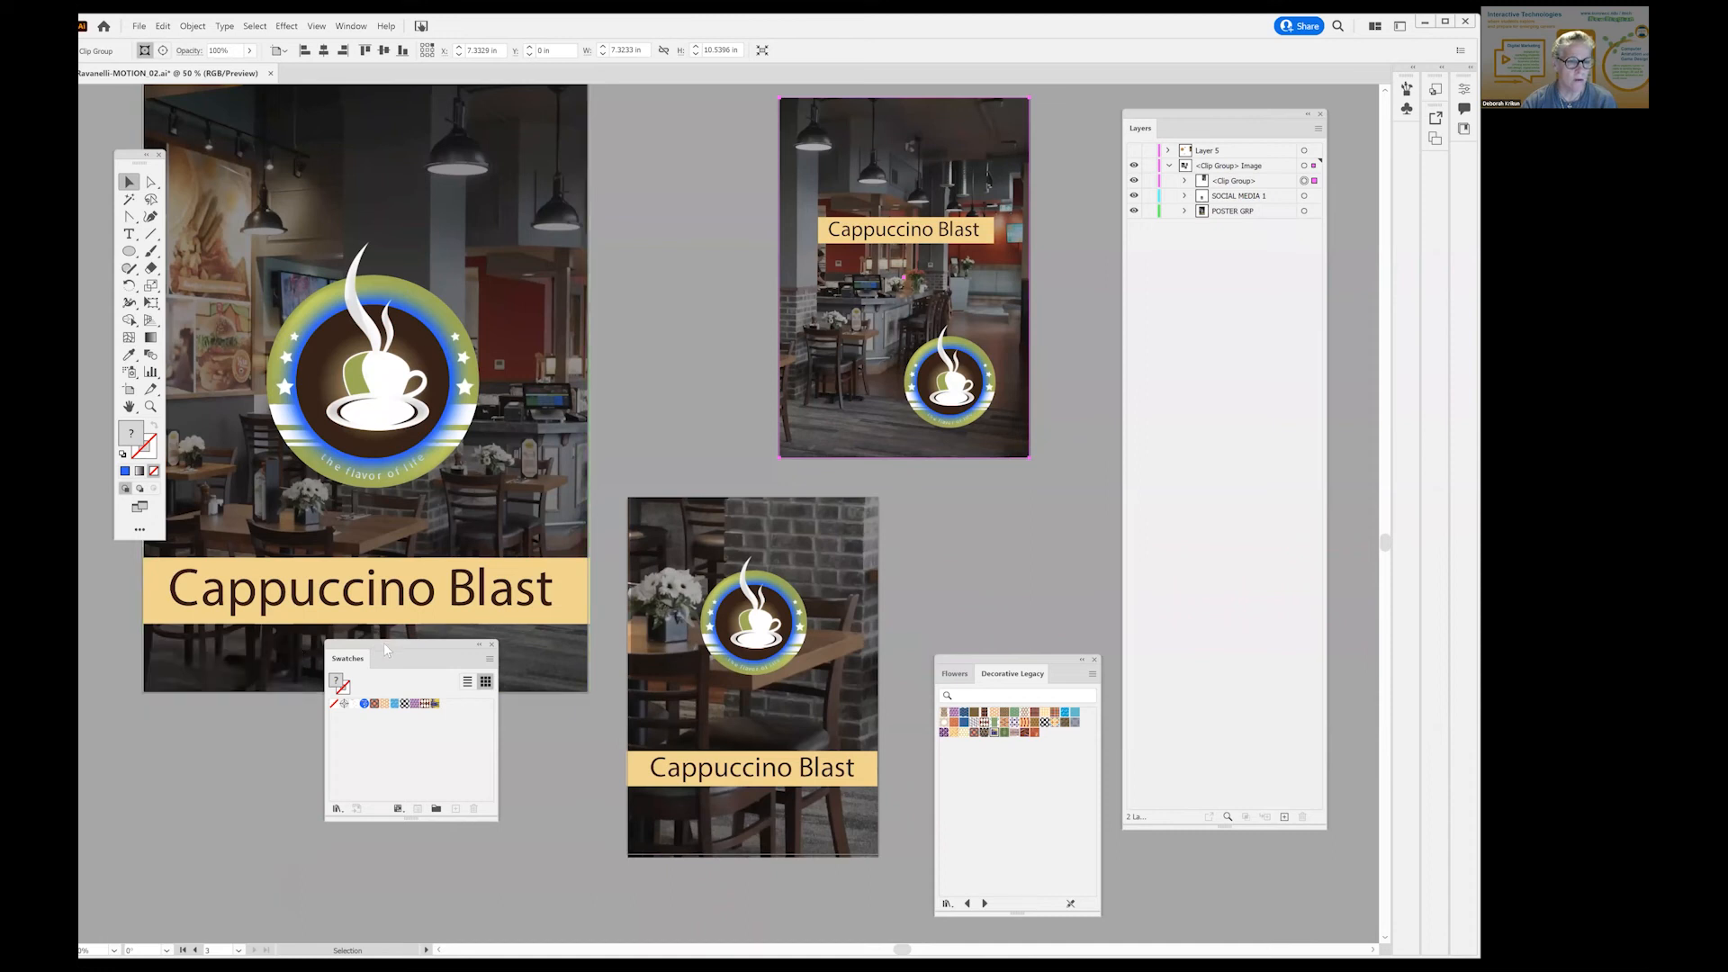
Move the floating Swatches panel clear of the large poster and make the upper small poster's artboard 03 the active artboard.
drag(383, 642, 289, 719)
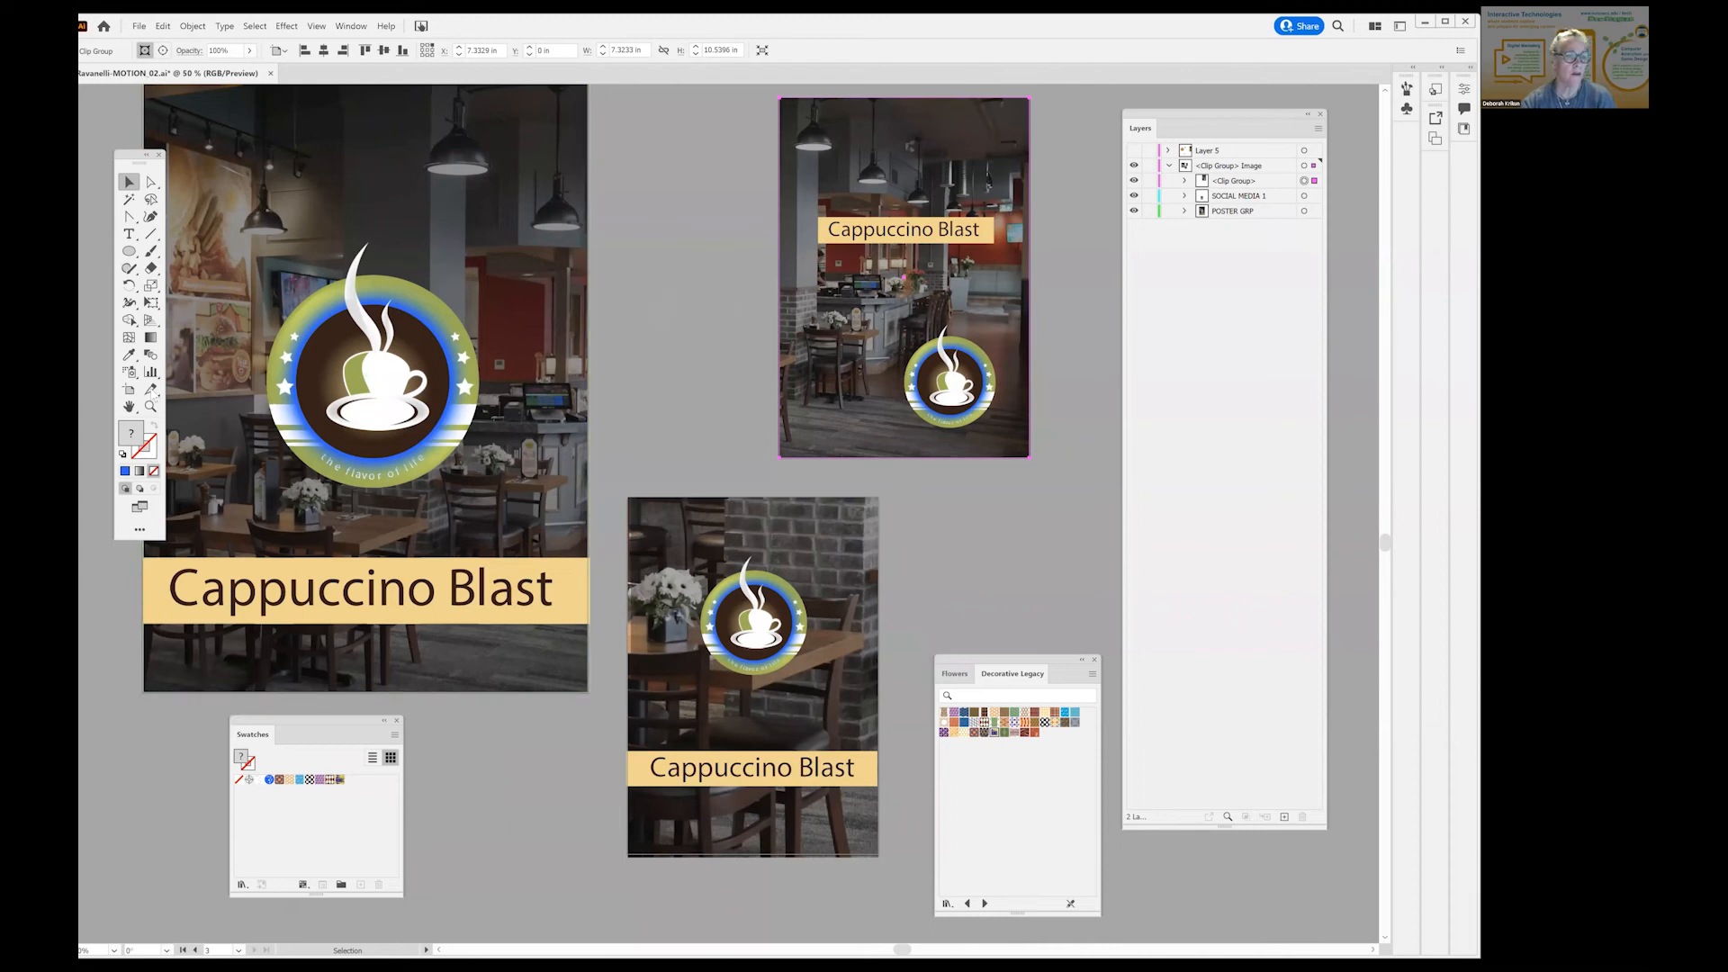
click(129, 389)
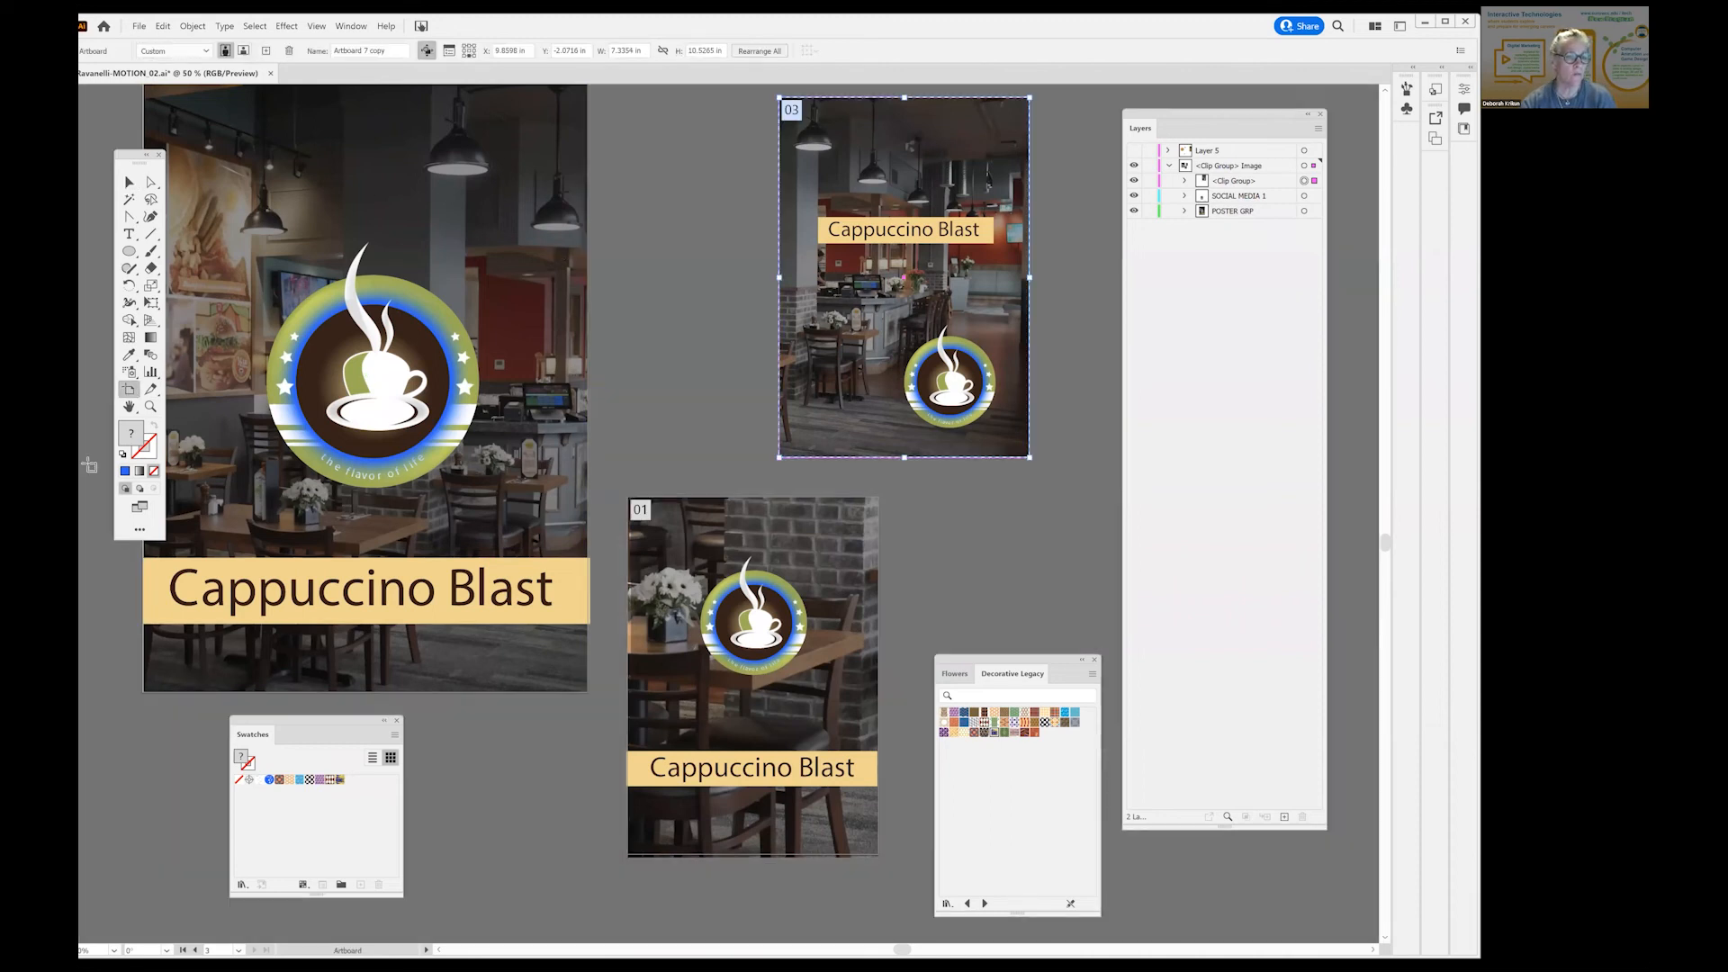
click(511, 183)
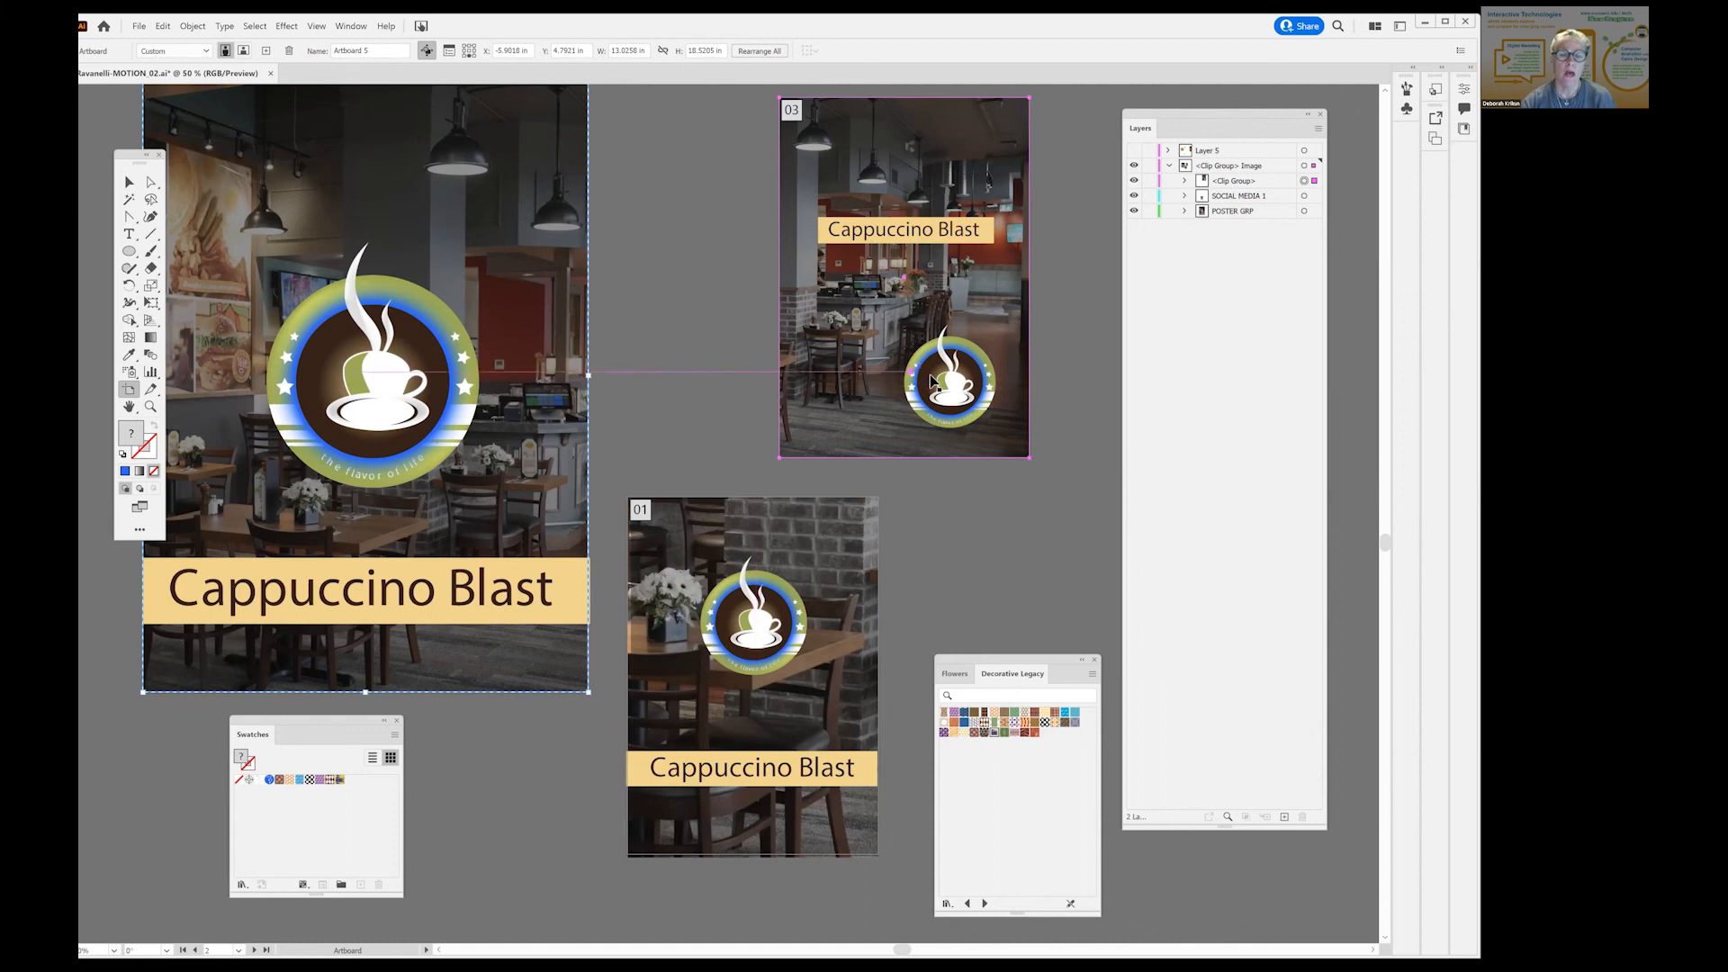
click(128, 183)
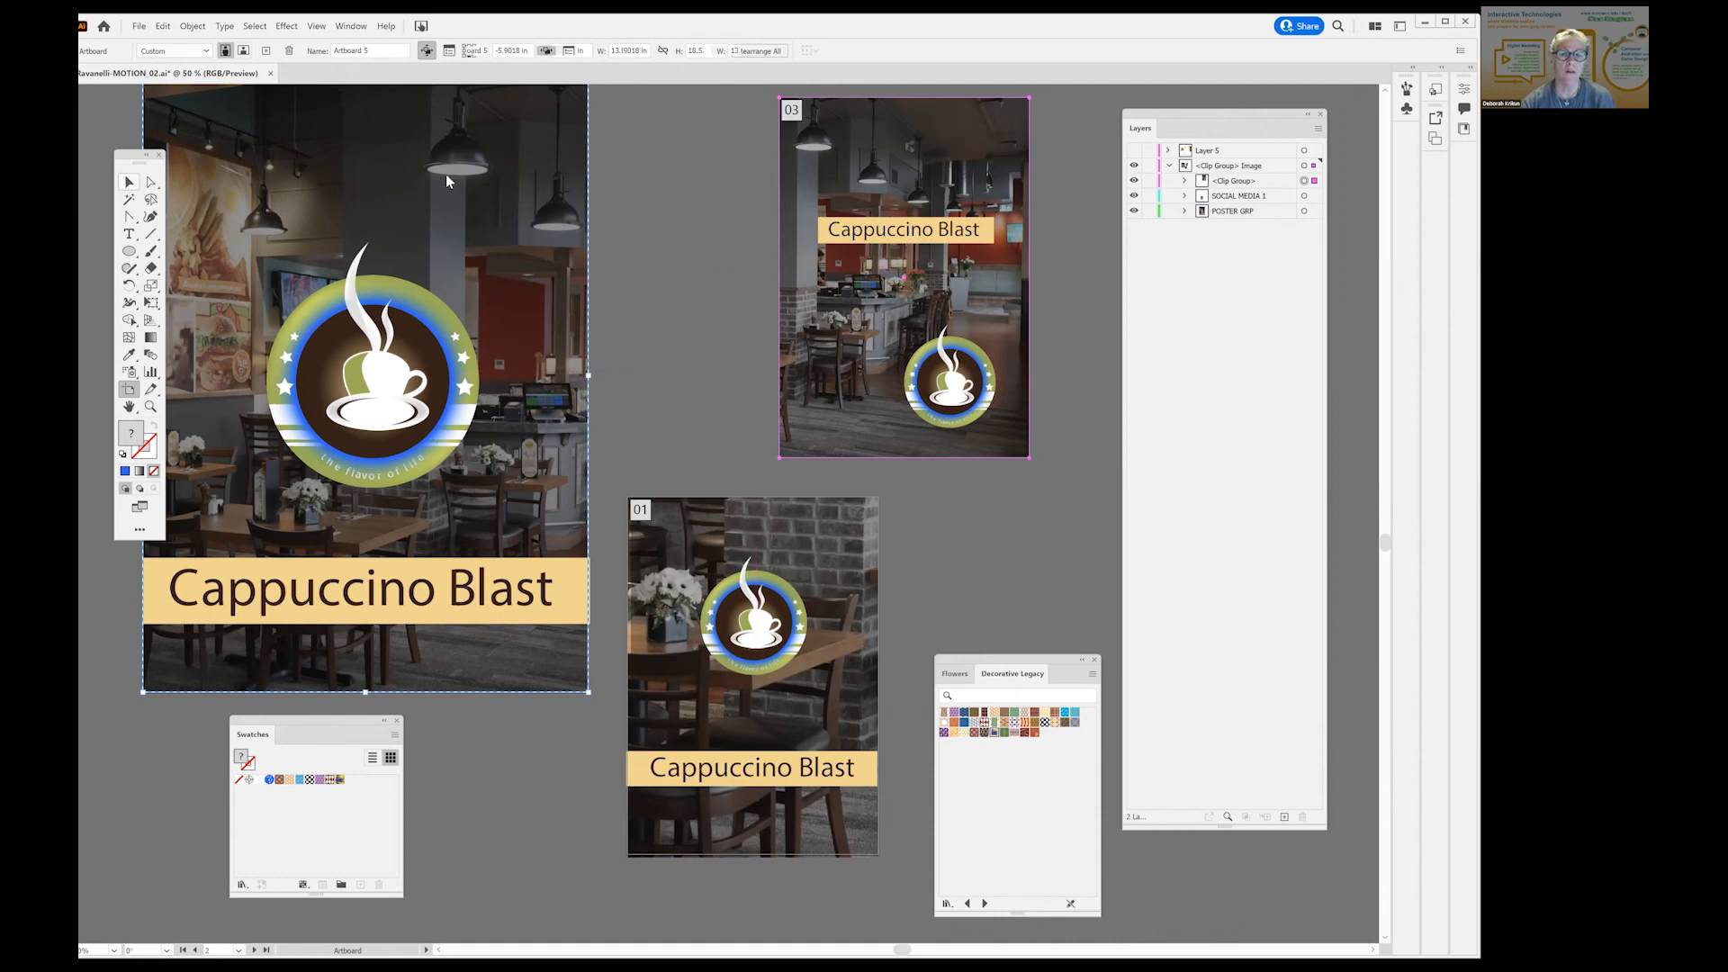
click(129, 390)
click(915, 246)
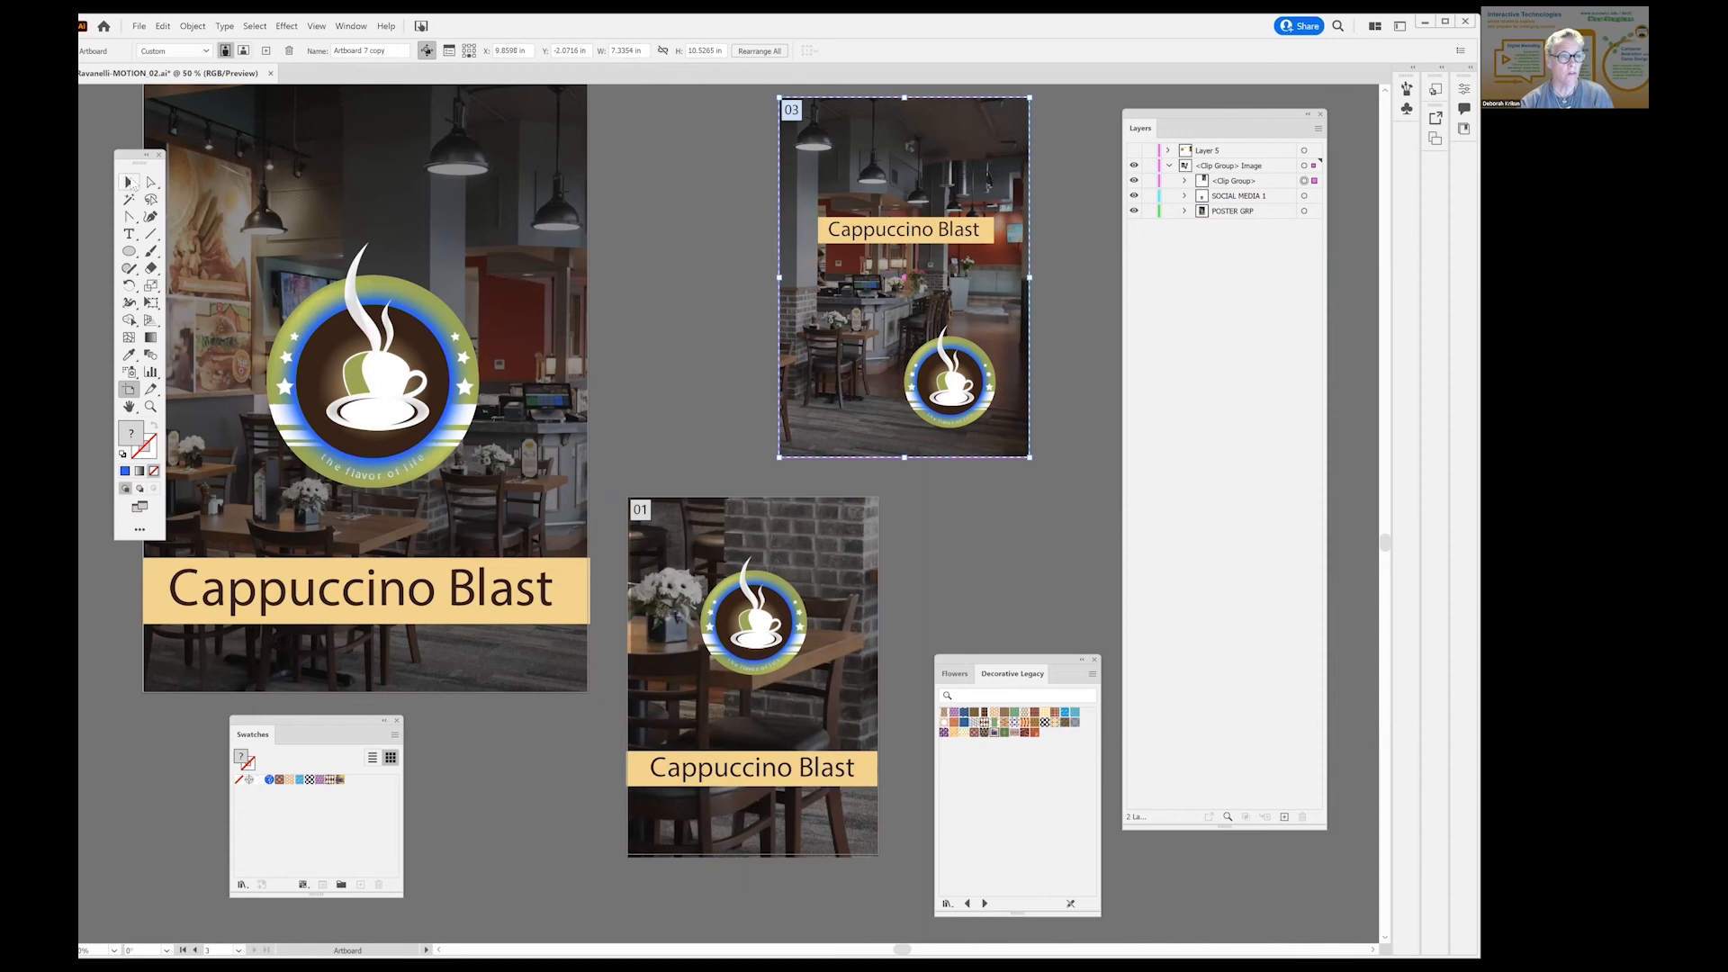
click(129, 183)
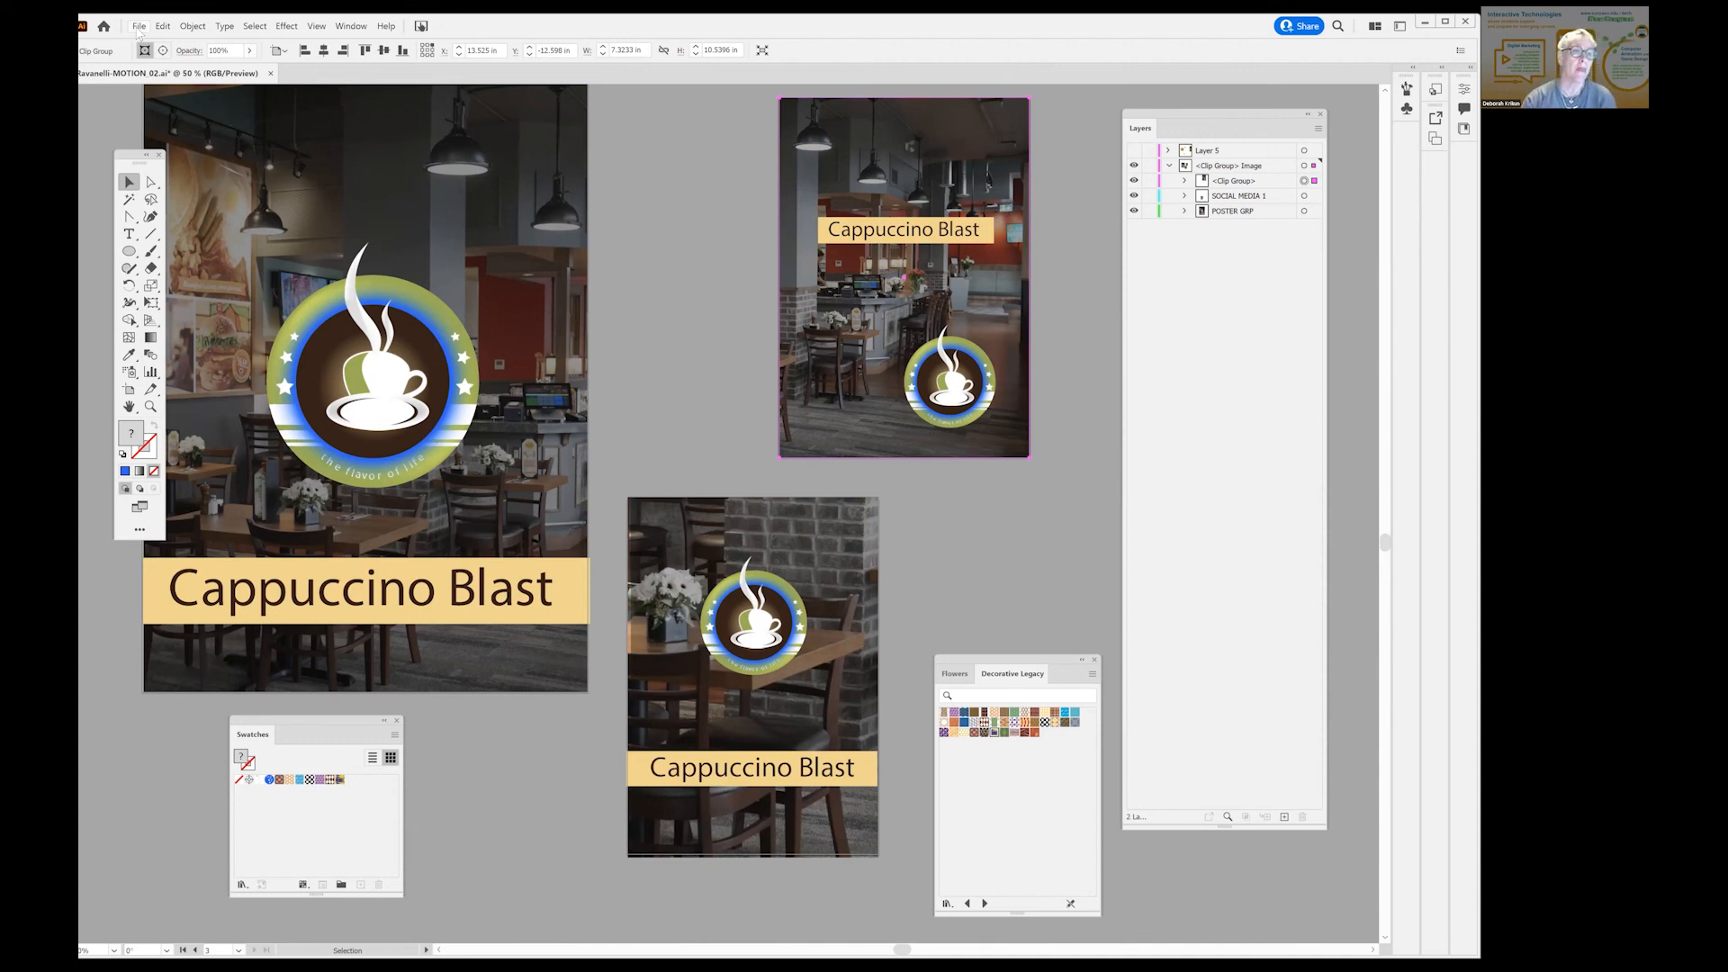
Examine the file formats offered by Save As for the document, and leave the dialog without saving.
click(140, 27)
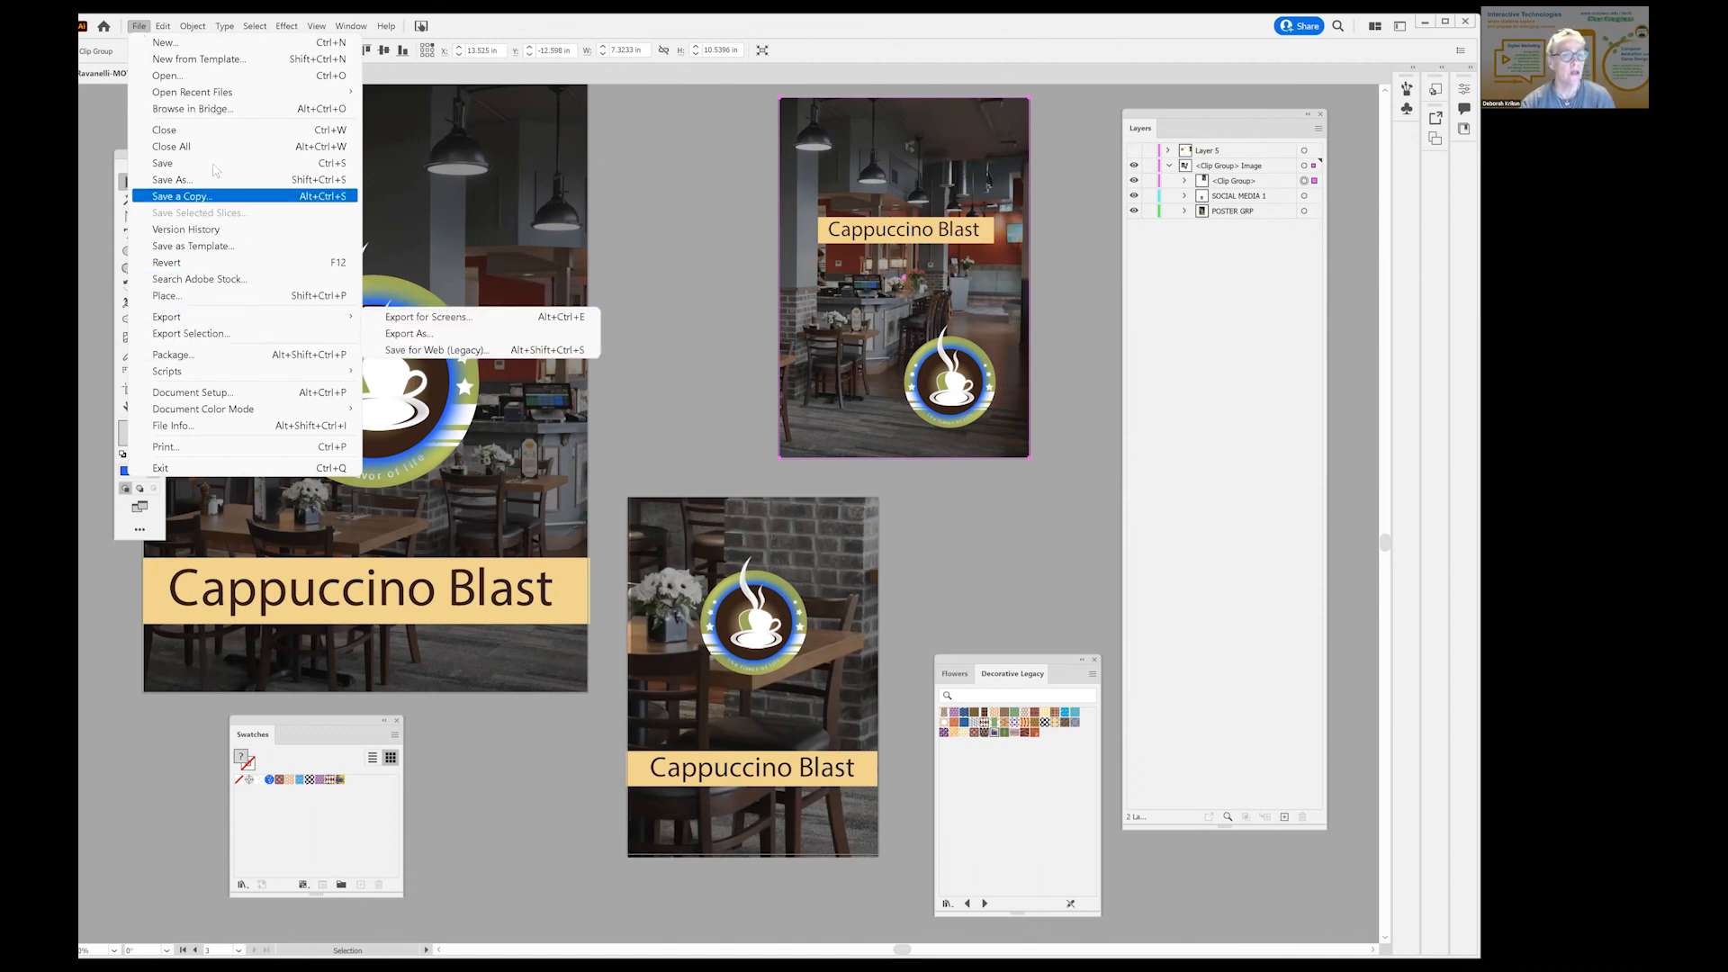
click(173, 182)
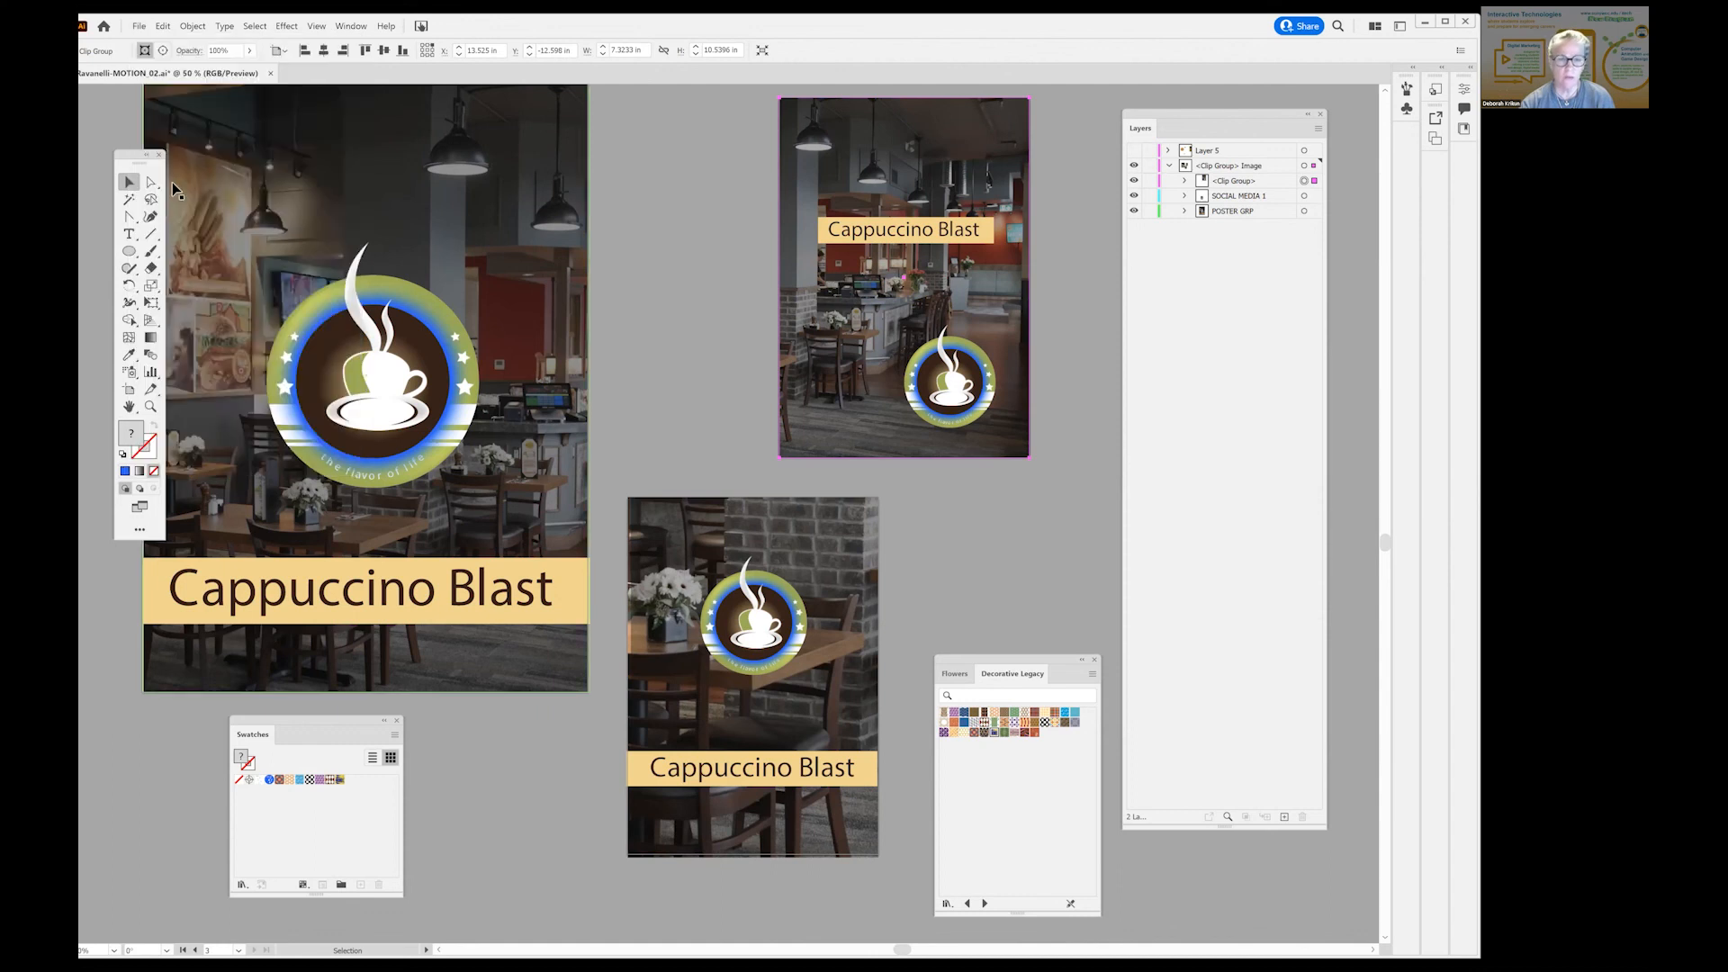
click(947, 656)
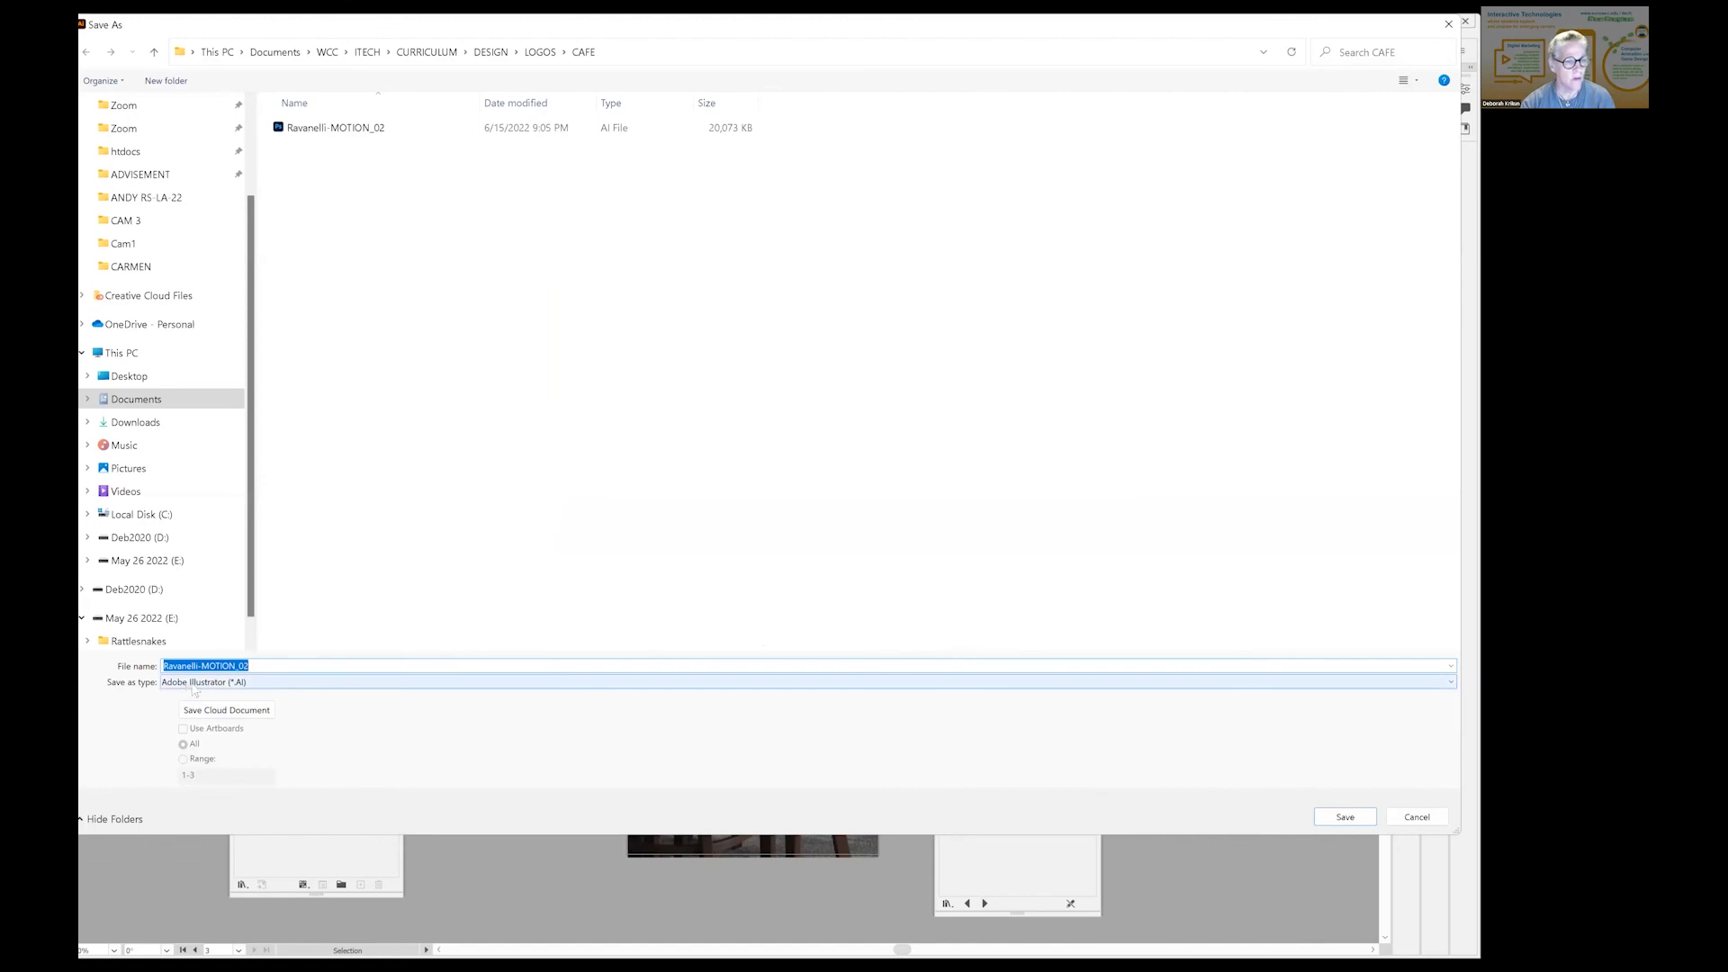
click(232, 684)
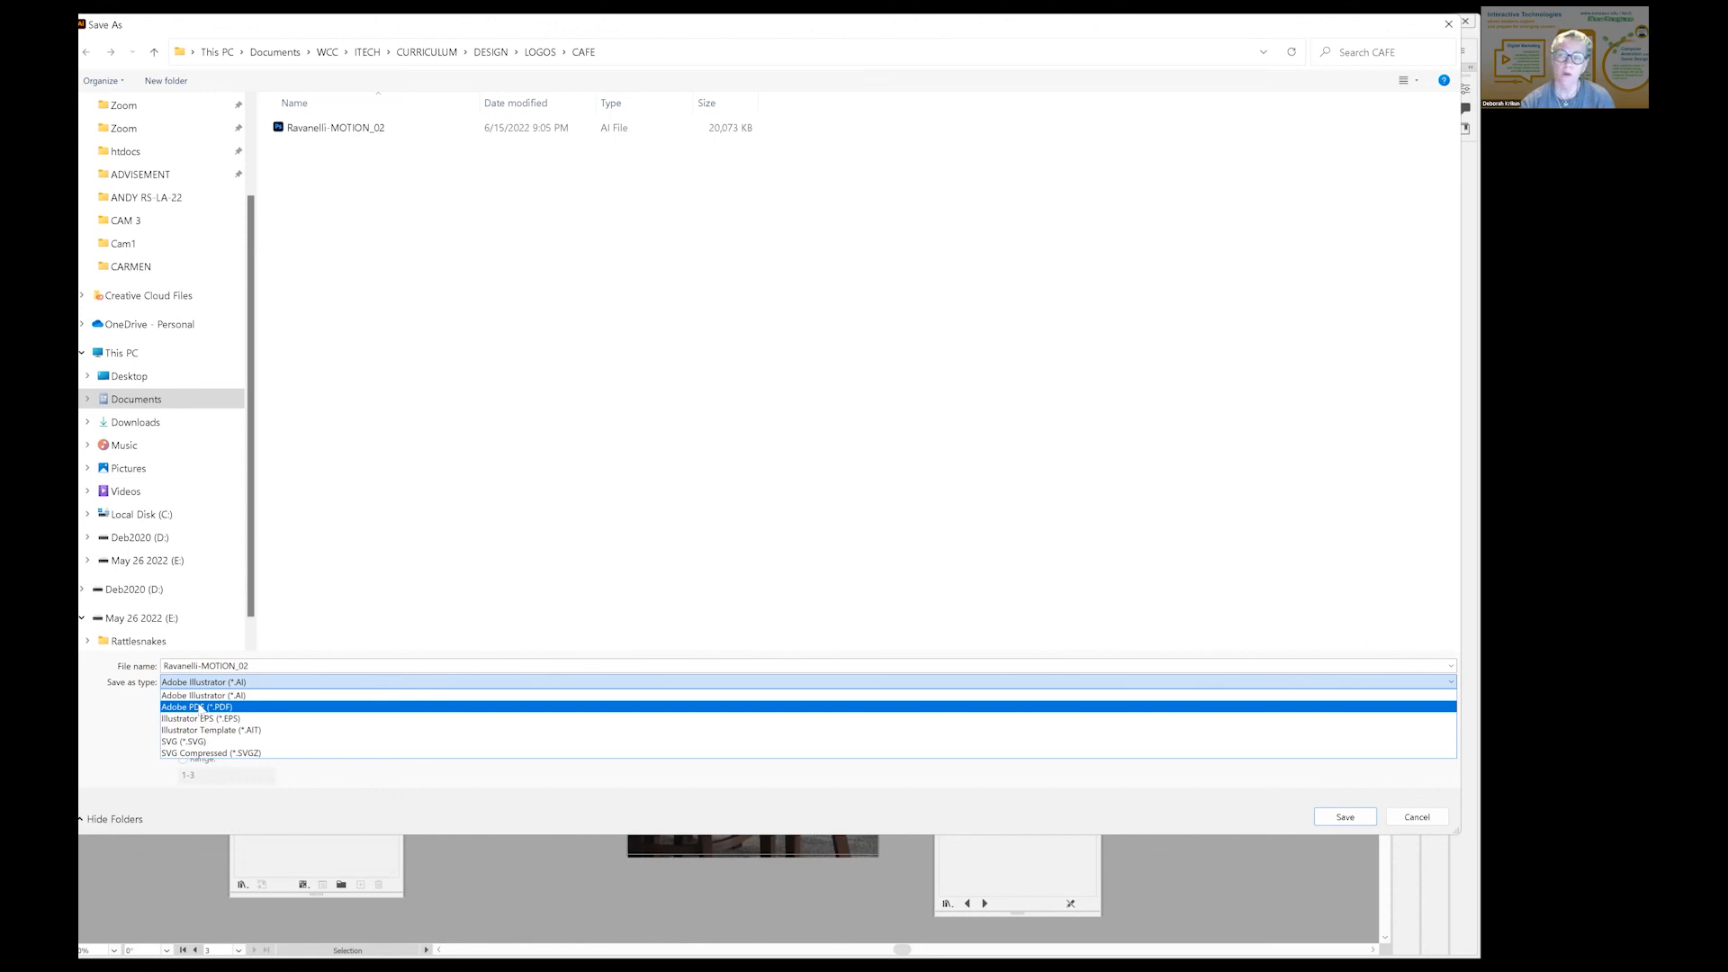
click(144, 719)
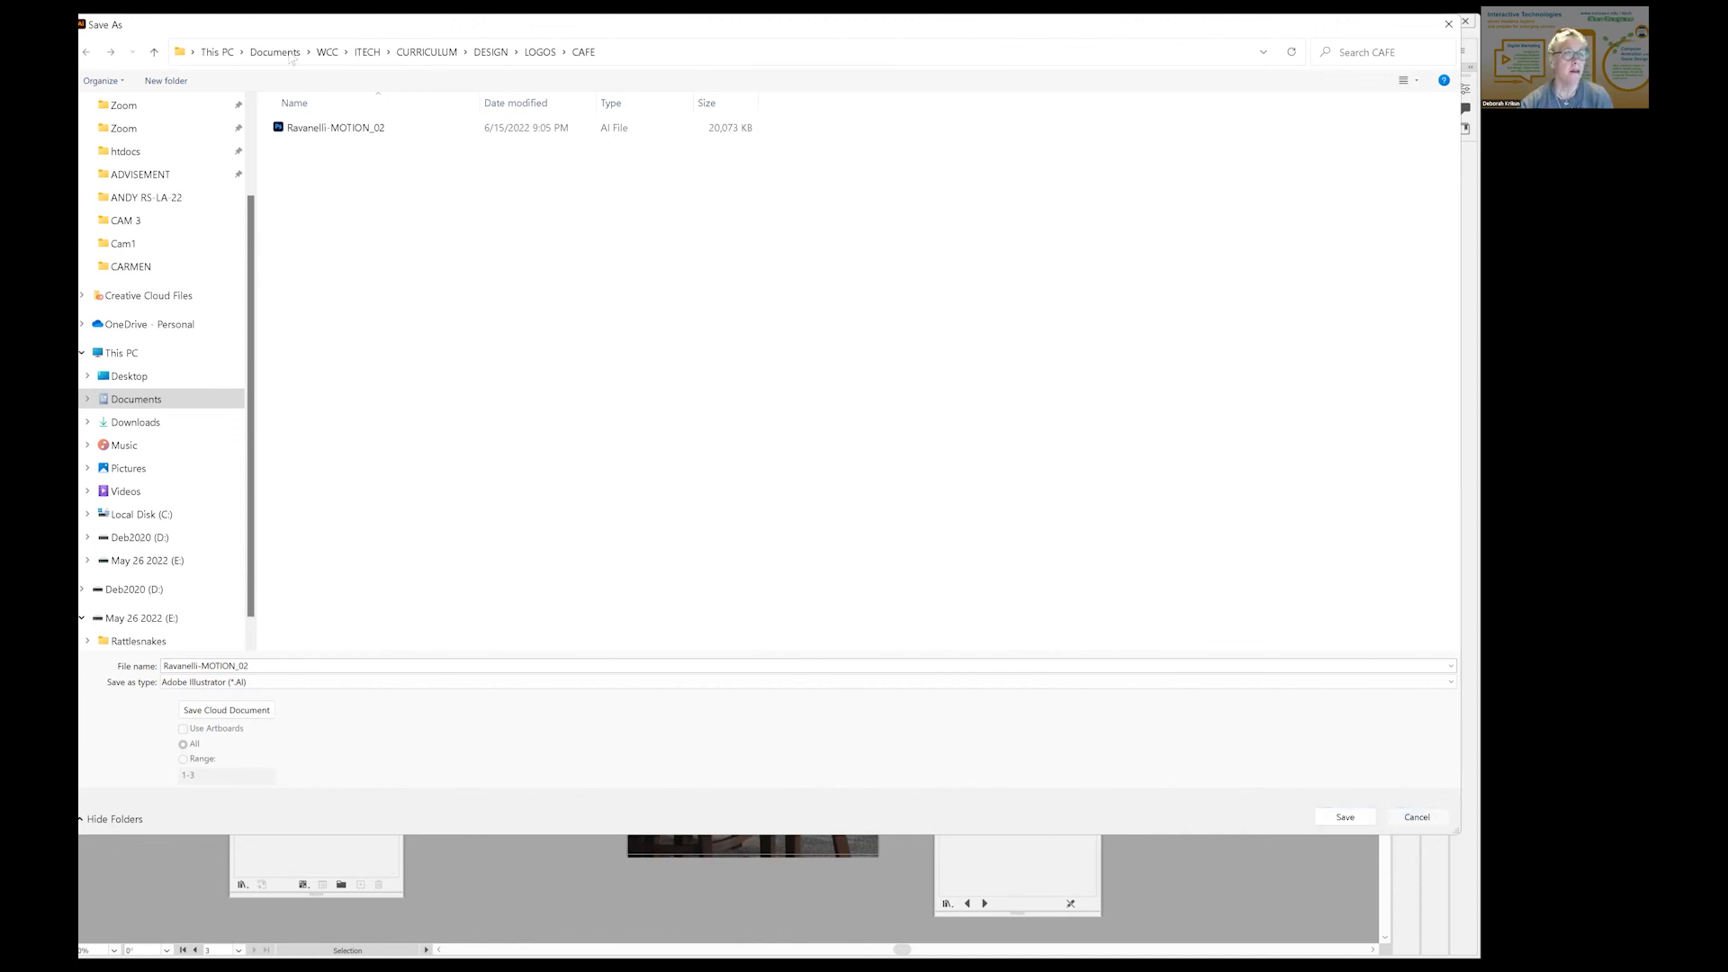
click(1417, 816)
Start exporting active artboard 03 with Save for Web (Legacy).
click(163, 25)
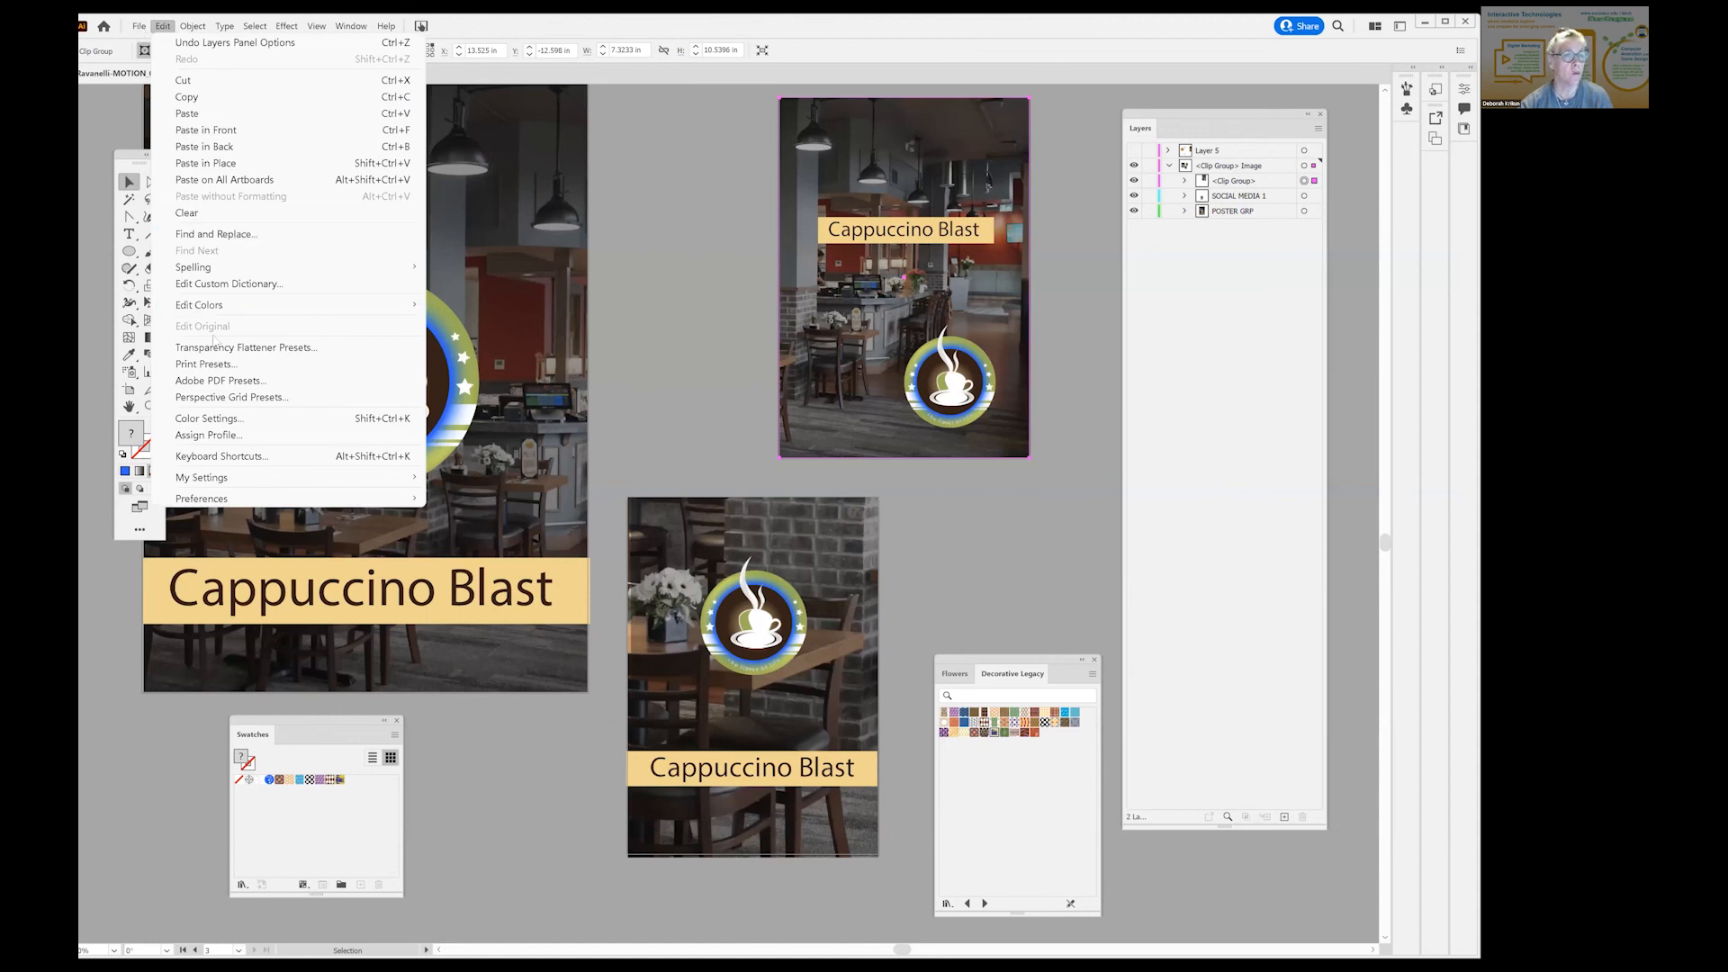
click(139, 26)
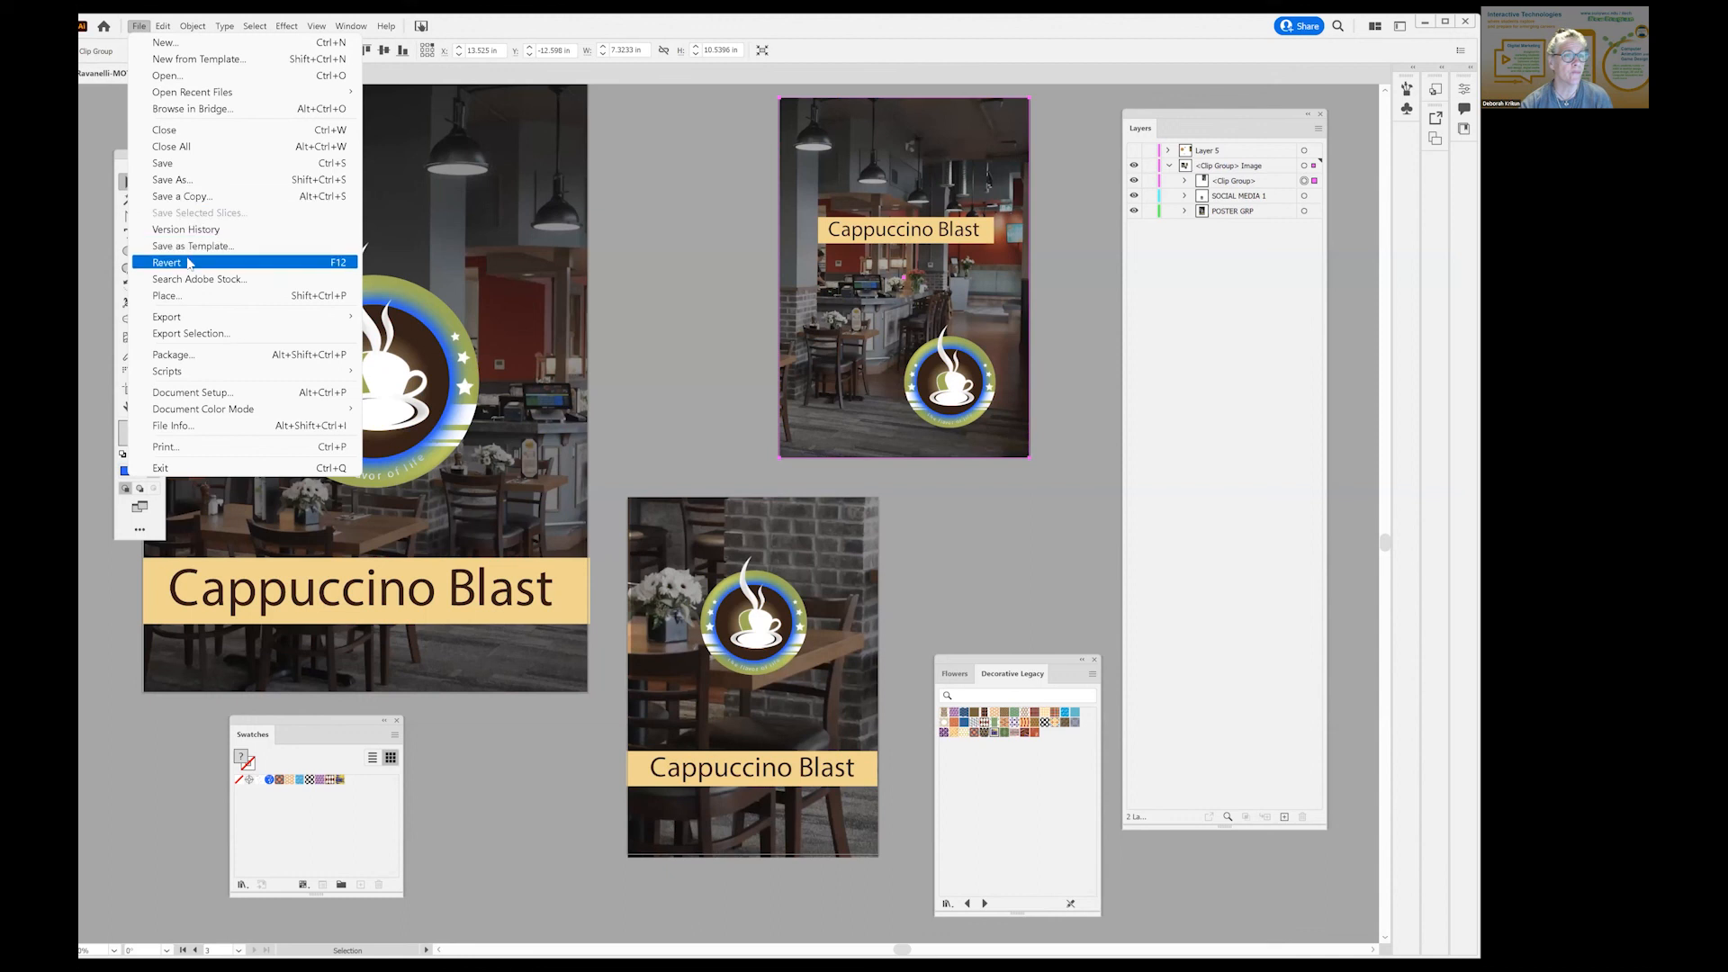
mouse_move(180, 319)
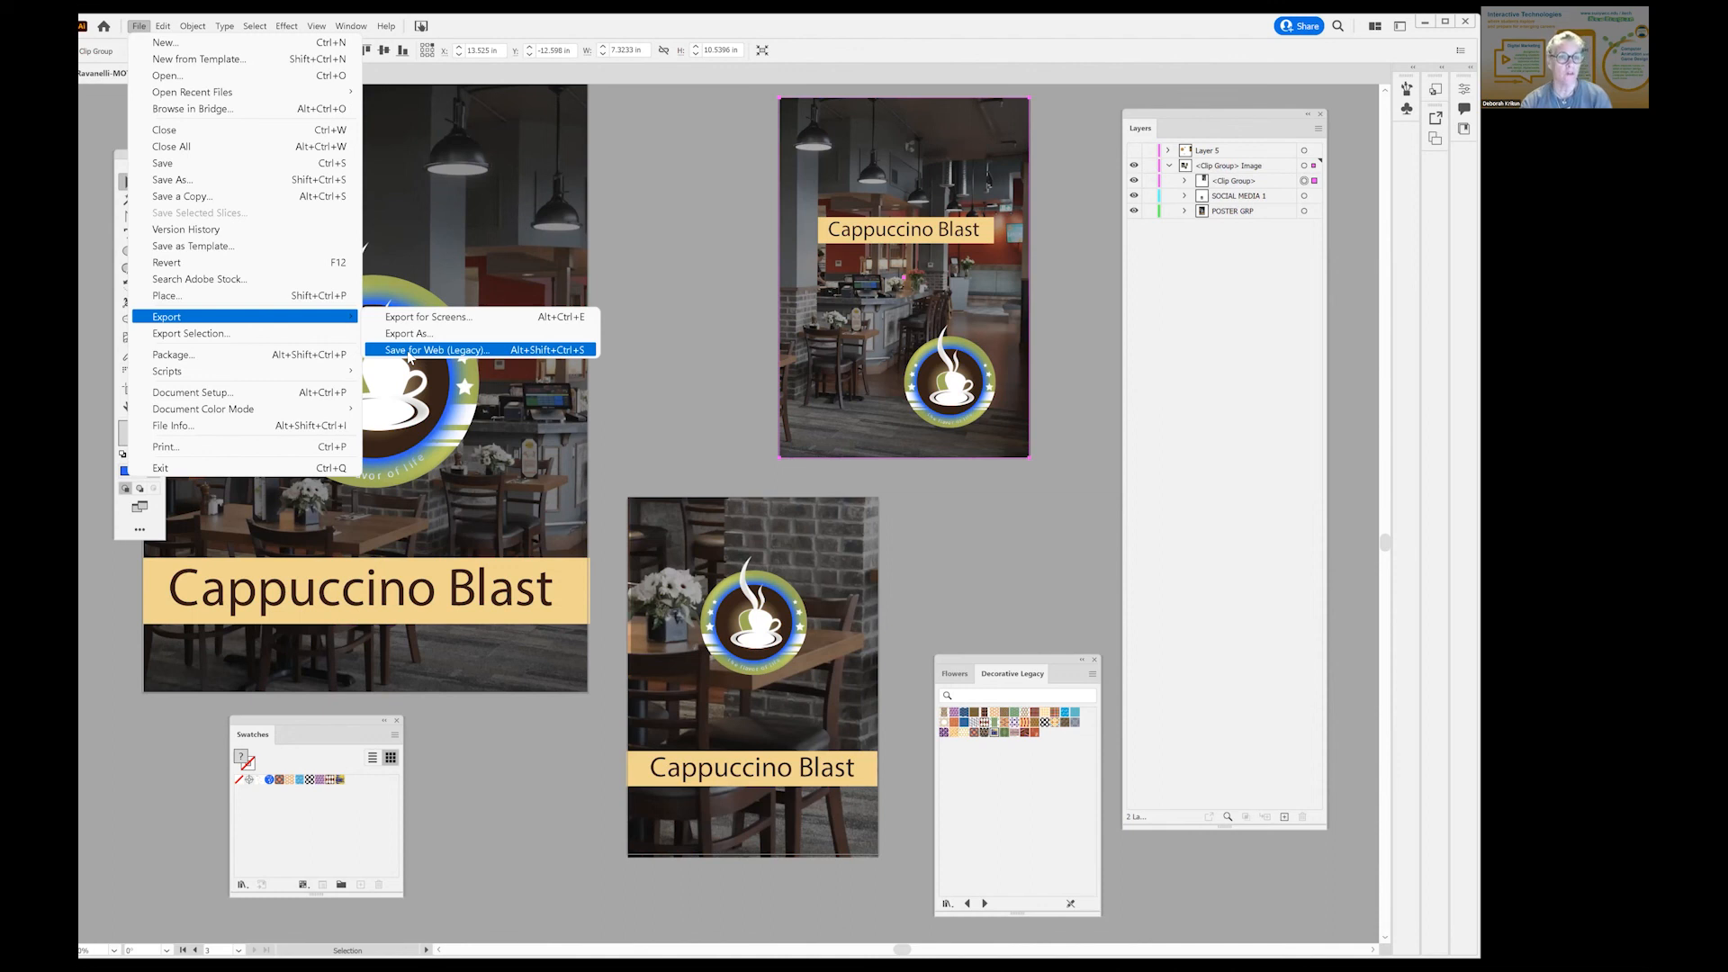
click(407, 351)
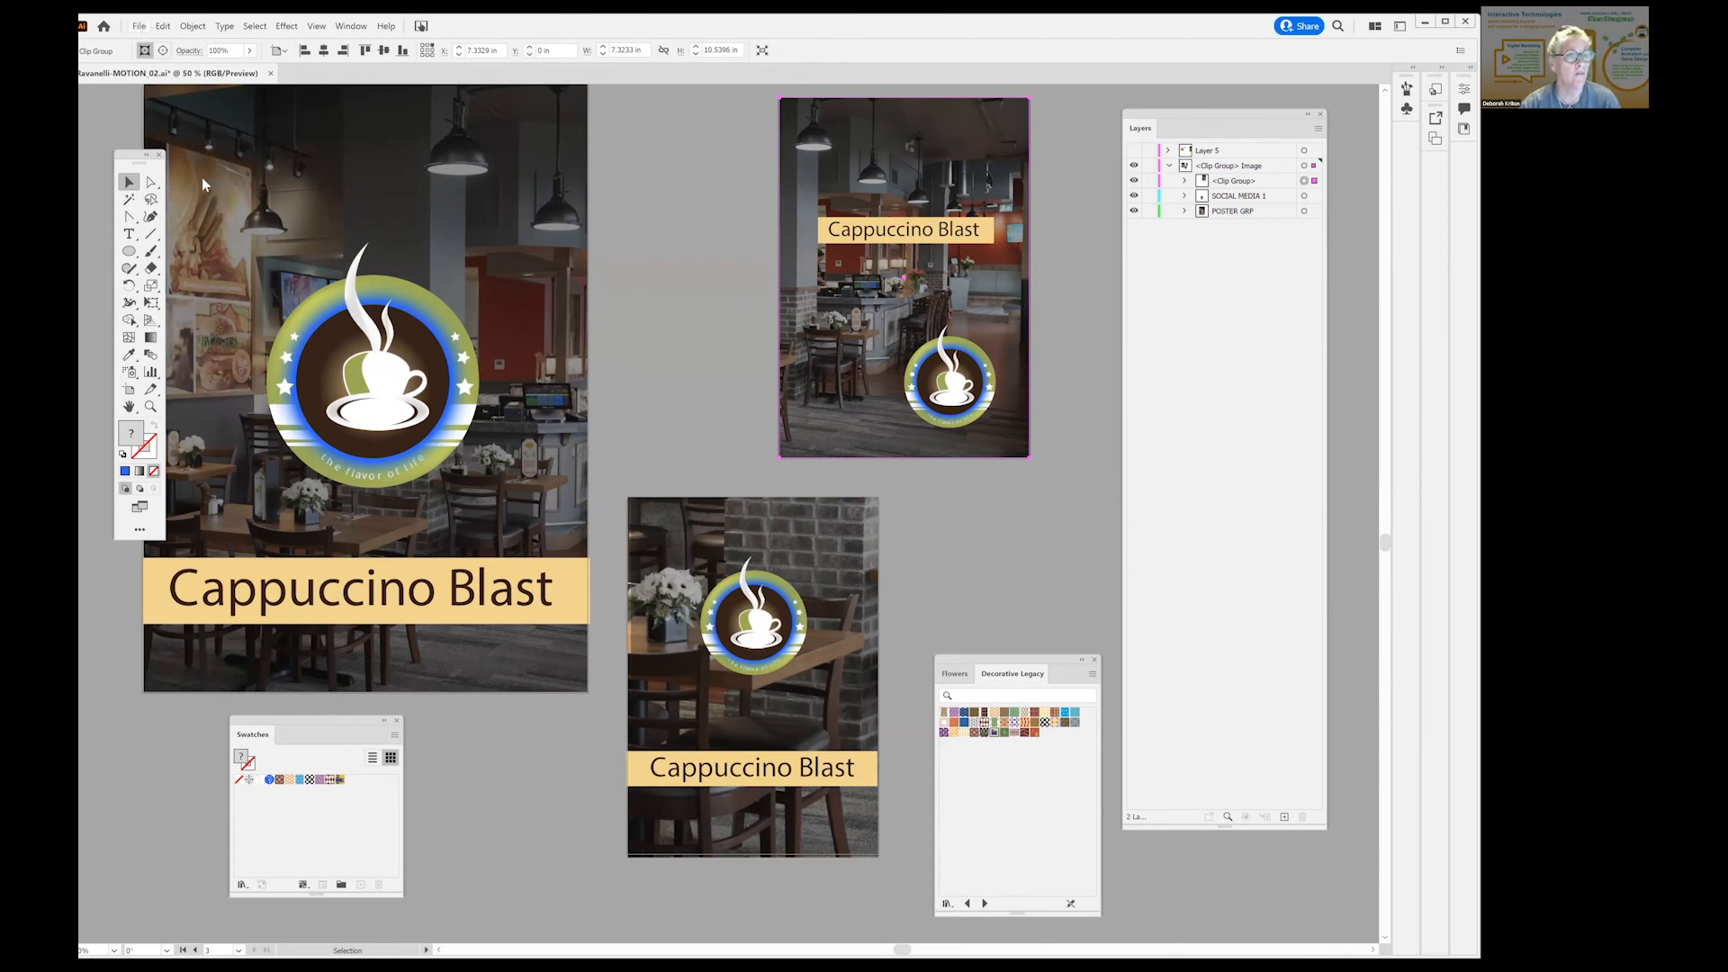
click(139, 25)
mouse_move(241, 320)
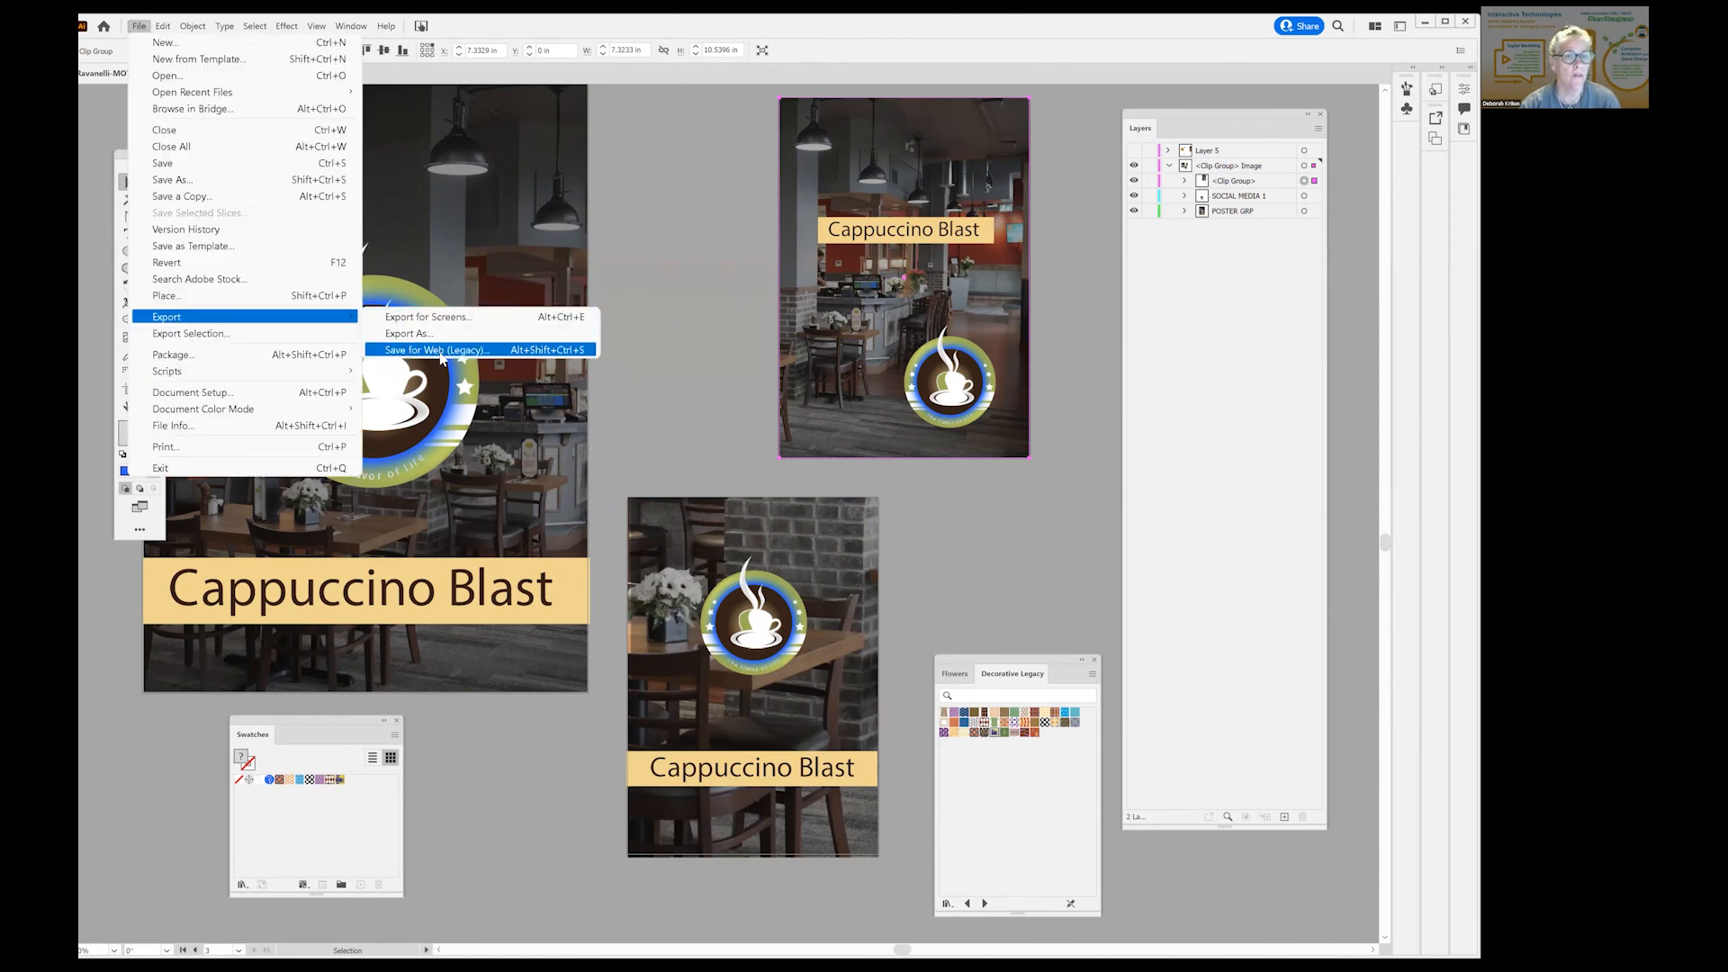